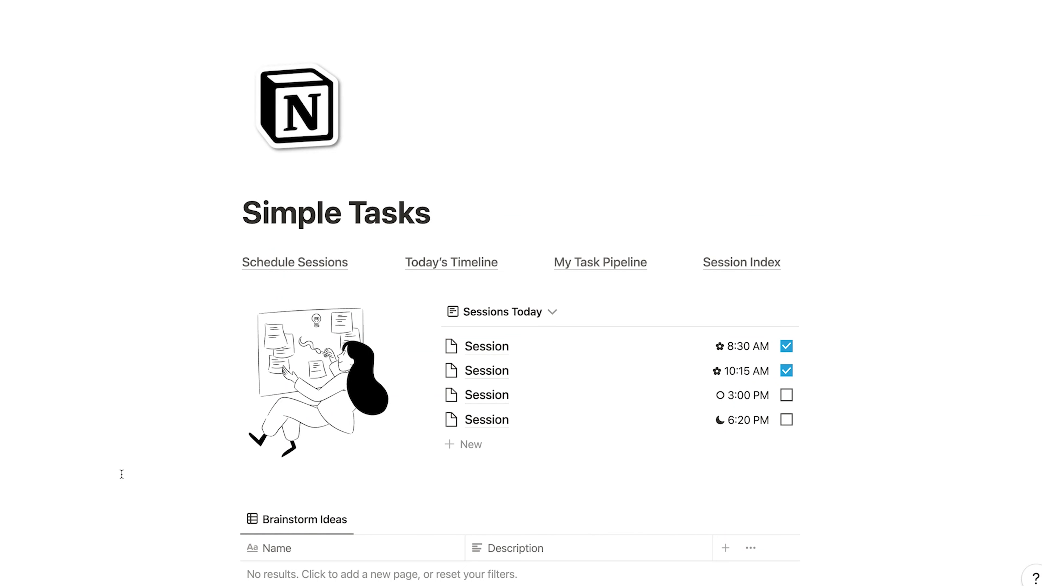
# Step: Open the Tasks database from the Simple Tasks page and view its Pipeline, Tasks by Week and Calendar views
pyautogui.scroll(-6, 121, 474)
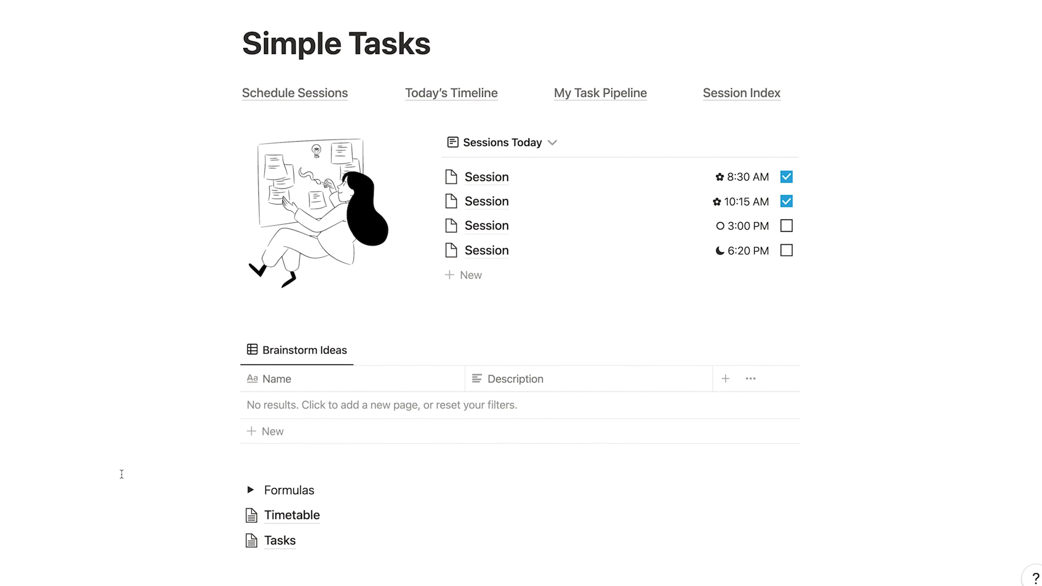
pyautogui.click(290, 453)
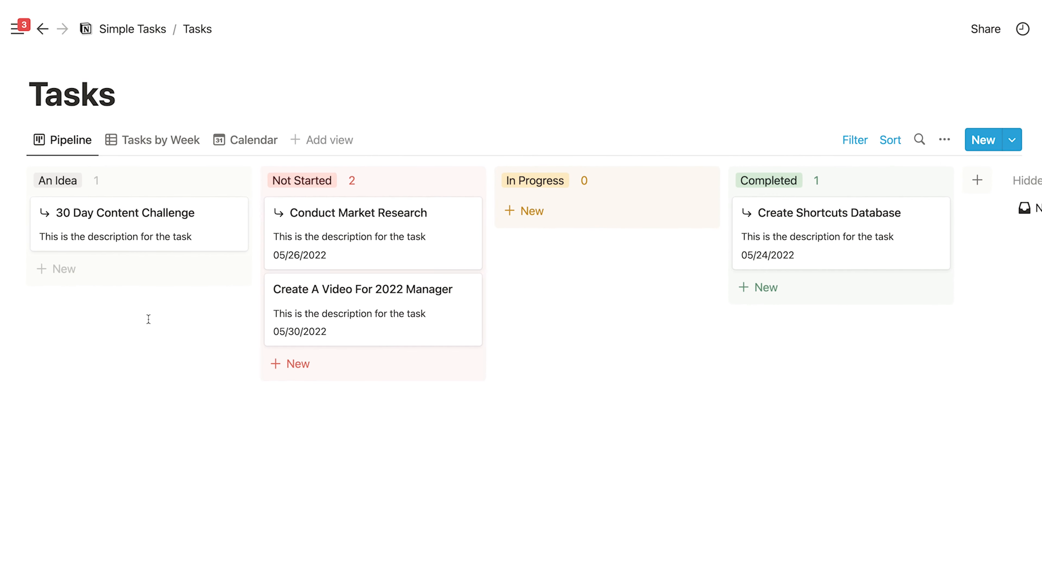
pyautogui.click(155, 141)
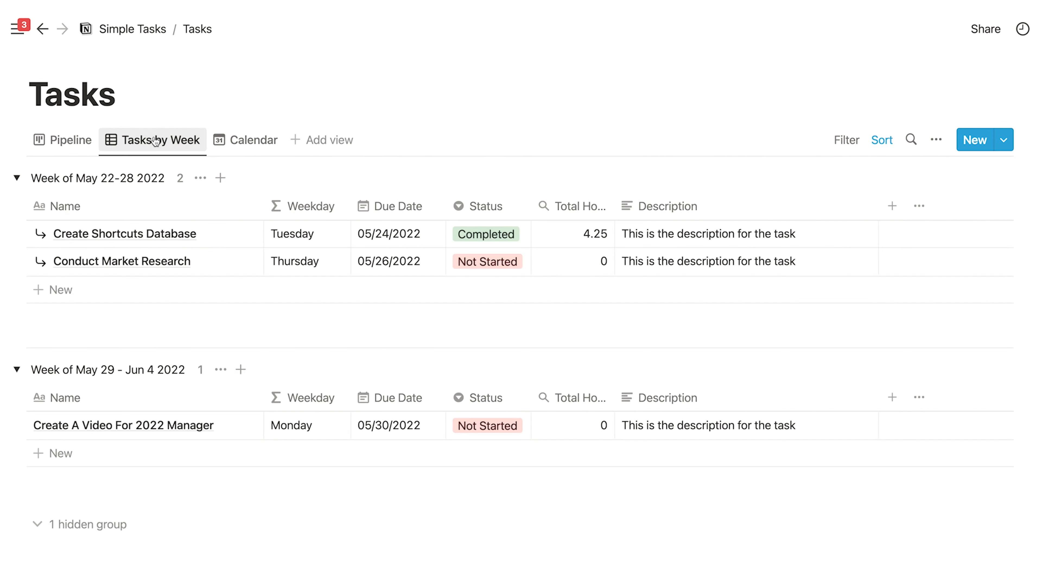
pyautogui.click(234, 149)
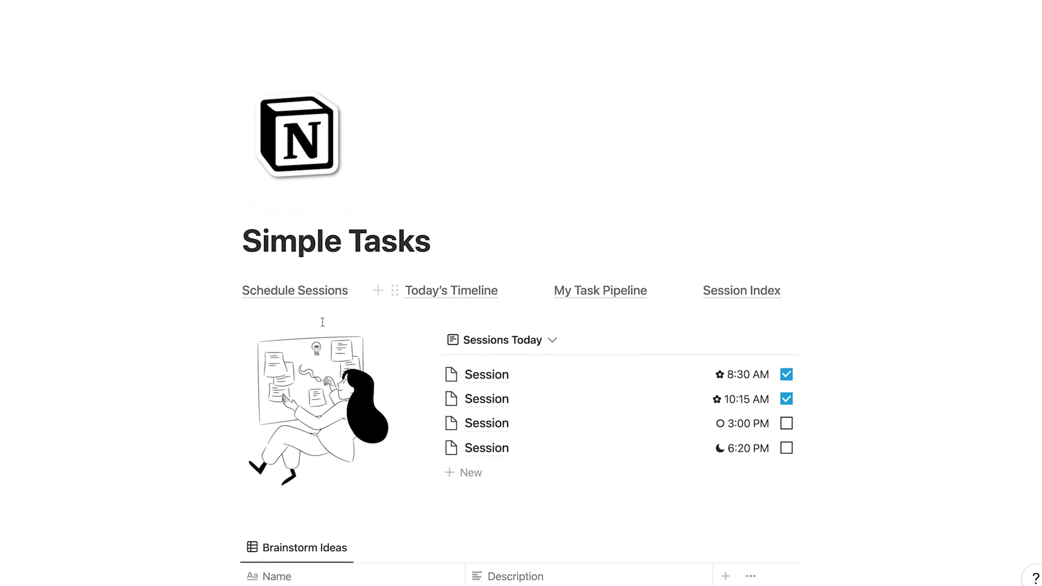
# Step: Open the Timetable database from the Simple Tasks page and look through its This Week and Next Week timelines
pyautogui.scroll(-5, 340, 353)
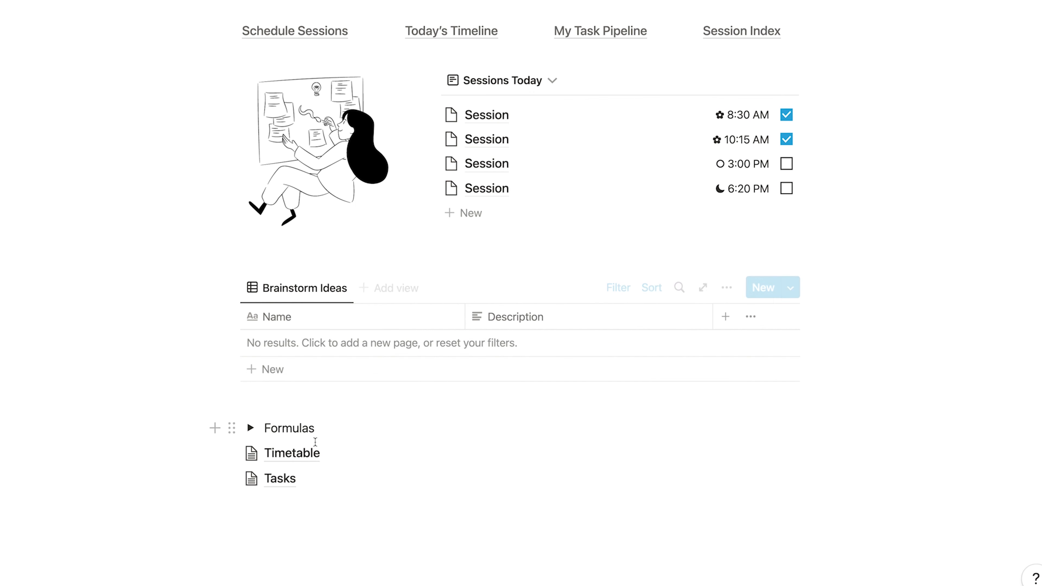
pyautogui.click(307, 450)
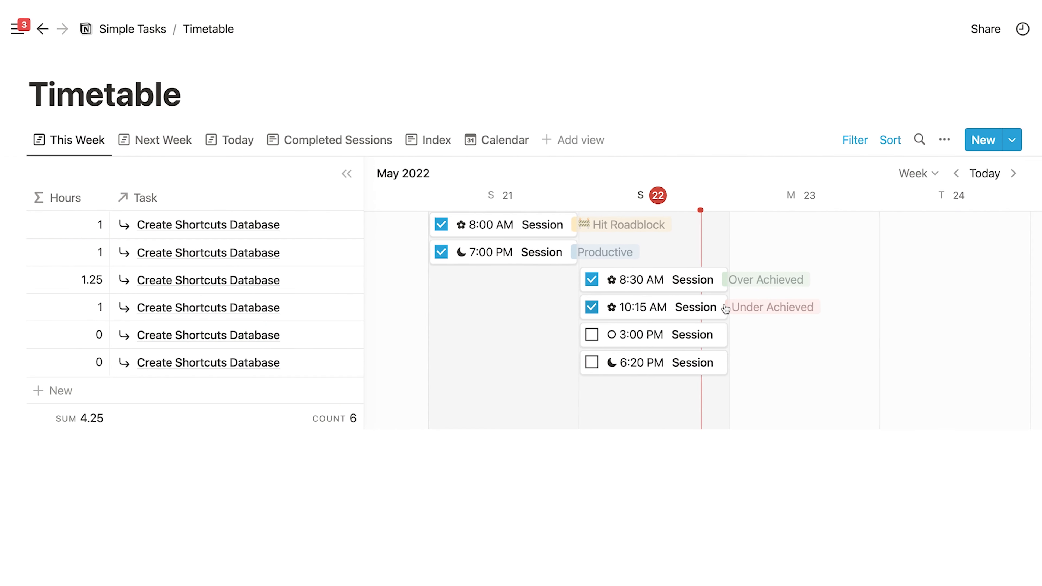
pyautogui.hscroll(-2, 725, 309)
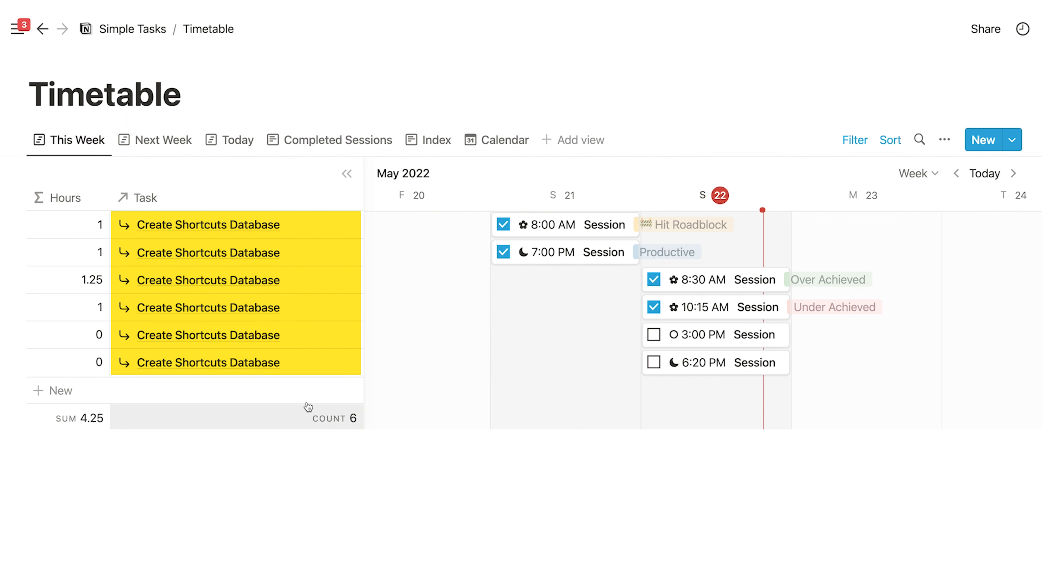
pyautogui.click(141, 148)
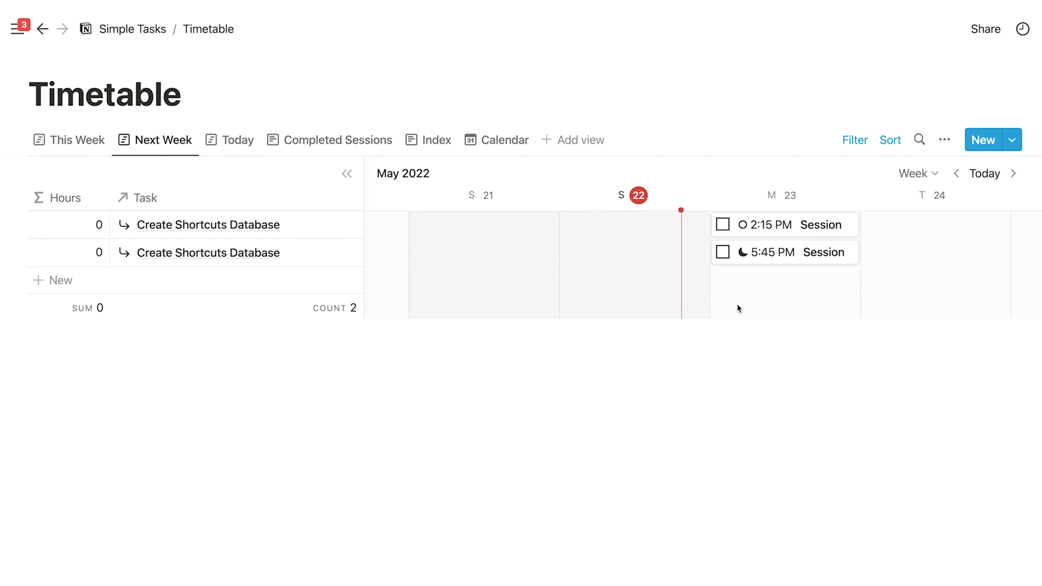
pyautogui.hscroll(6, 737, 305)
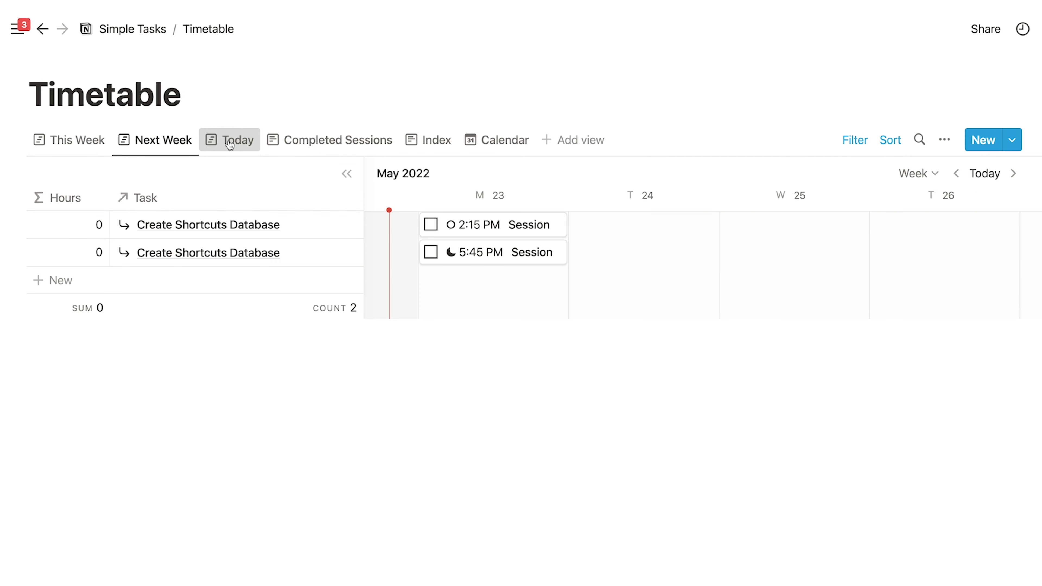
# Step: View the Today timeline of the timetable, switching its scale to Week and back to Hours
pyautogui.click(229, 143)
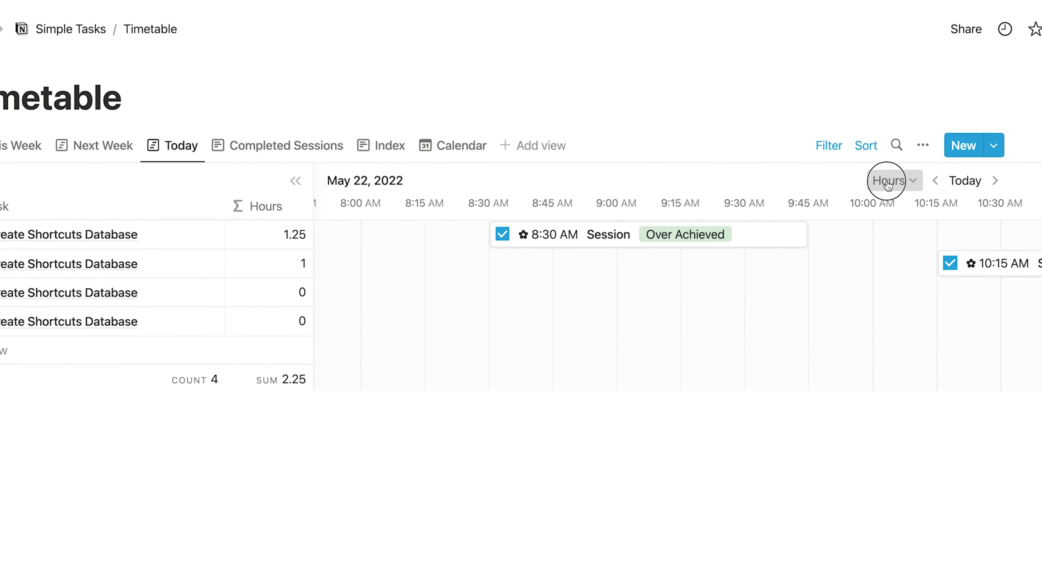
pyautogui.click(887, 182)
pyautogui.click(863, 263)
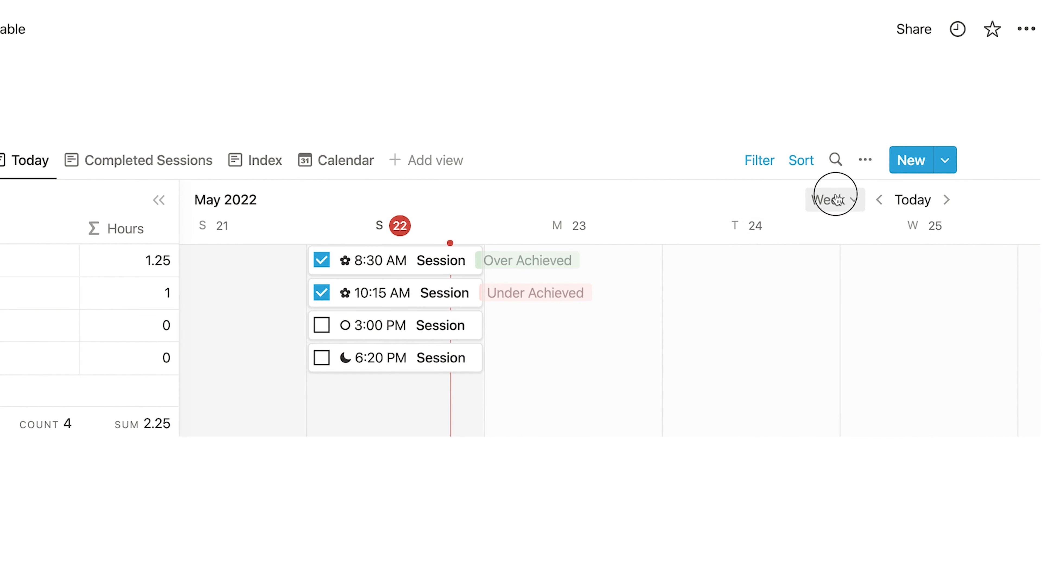
pyautogui.click(837, 200)
pyautogui.click(795, 247)
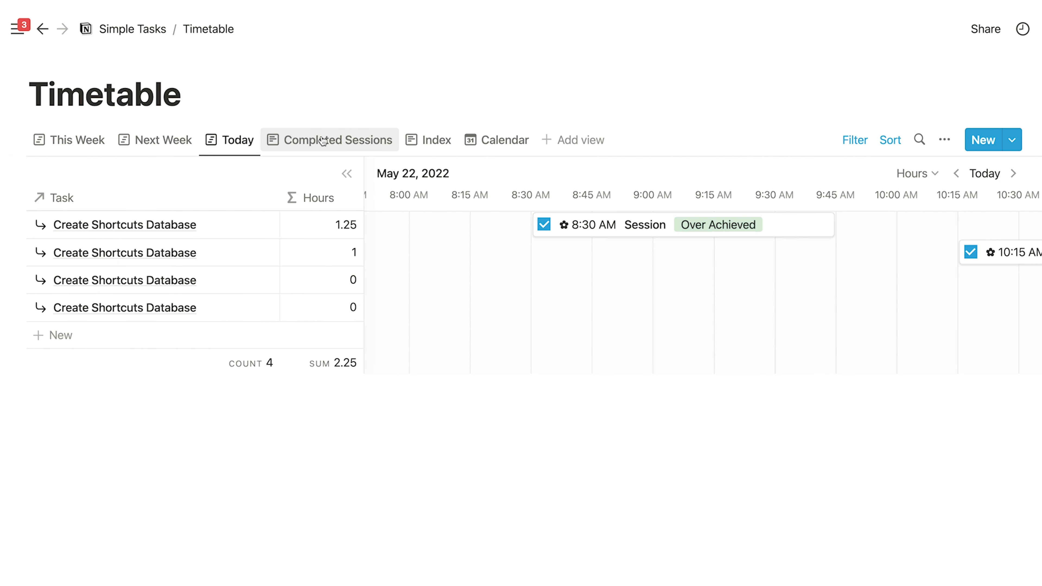
# Step: View the timetable's Completed Sessions, Index and Calendar views, and return to the Simple Tasks page to look it over
pyautogui.click(323, 140)
pyautogui.click(425, 140)
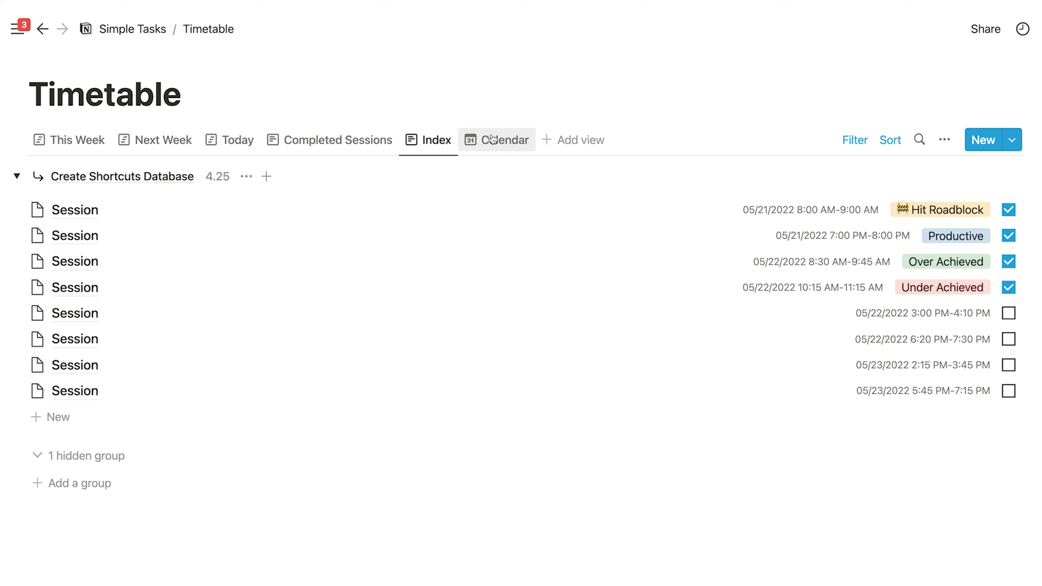
pyautogui.click(492, 138)
pyautogui.click(123, 30)
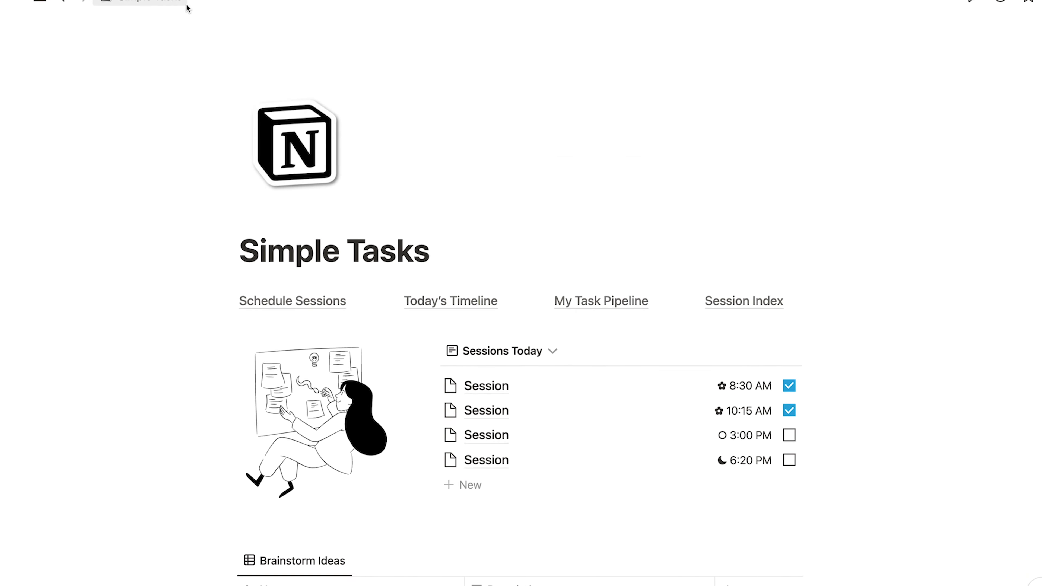
pyautogui.scroll(-5, 161, 293)
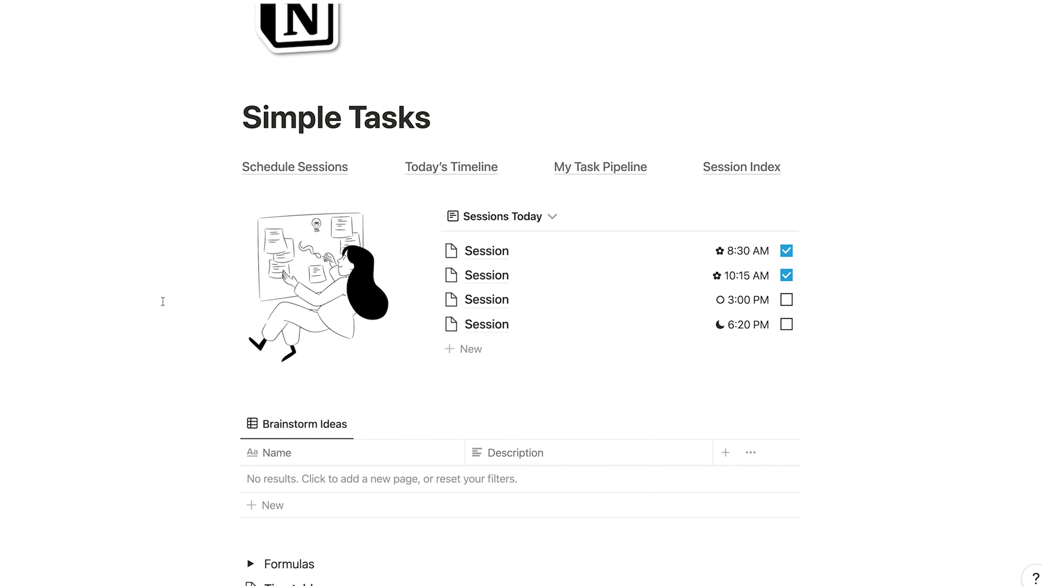
pyautogui.scroll(-2, 163, 301)
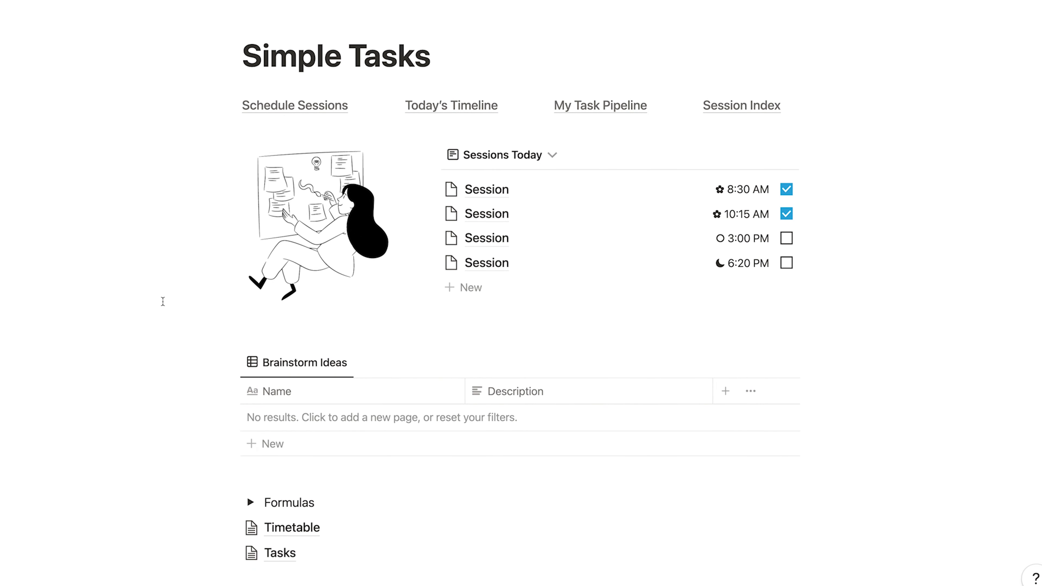
# Step: Create a new page titled My Tasks and continue with it as an empty page
pyautogui.hotkey('ctrl', 'n')
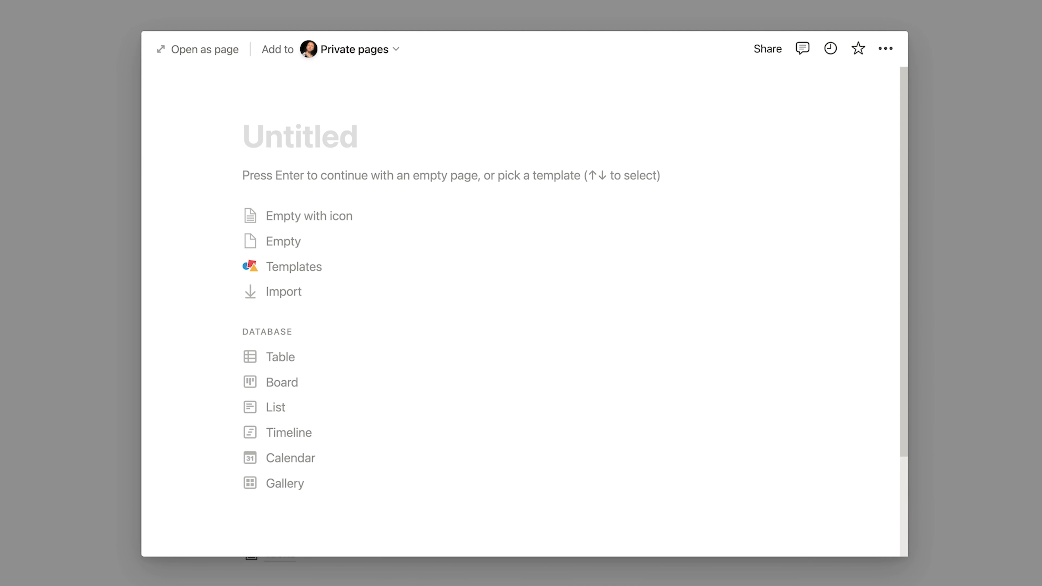
pyautogui.write('My Task')
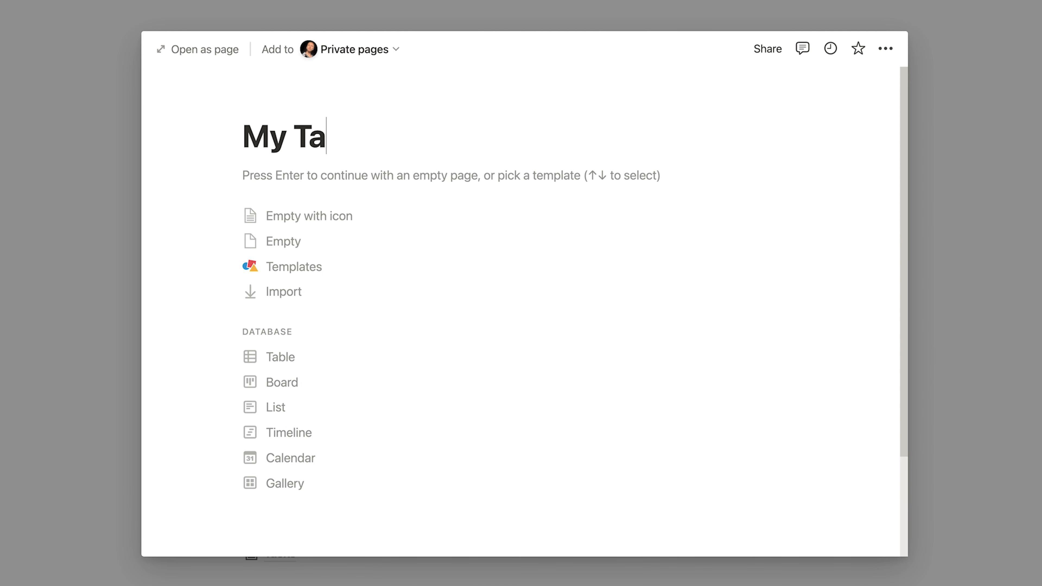
pyautogui.write('s')
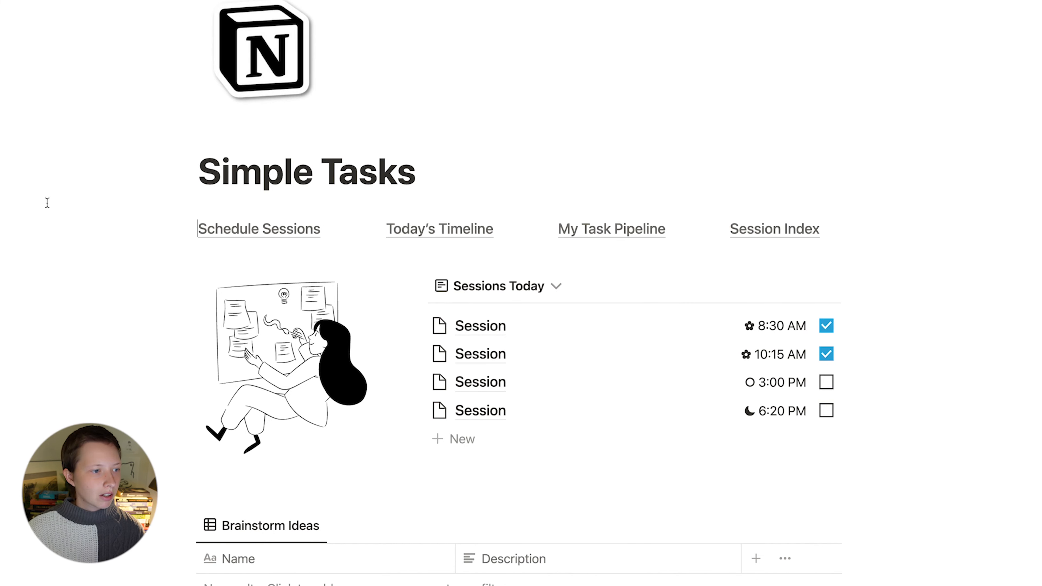
pyautogui.scroll(-4, 47, 202)
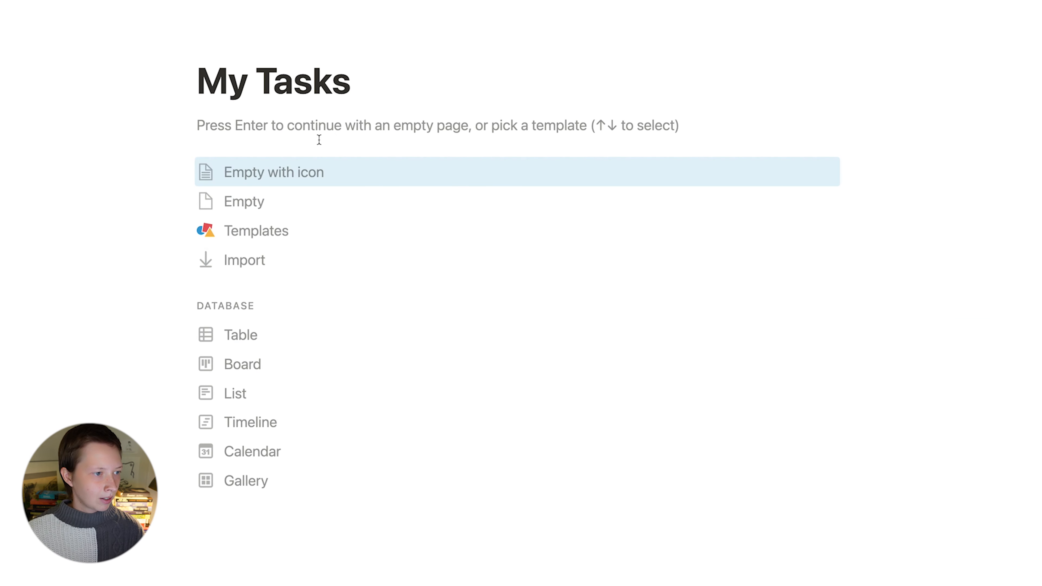
pyautogui.press('Return')
# Step: Embed a sub-page titled My Tasks in the new page and make it a calendar with a new database
pyautogui.write('/')
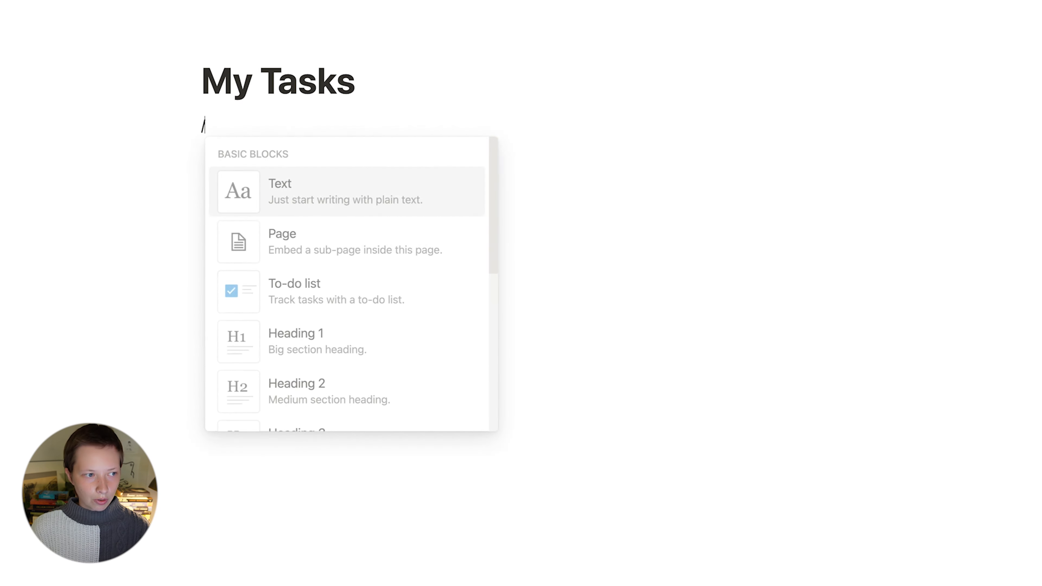
pyautogui.write('page')
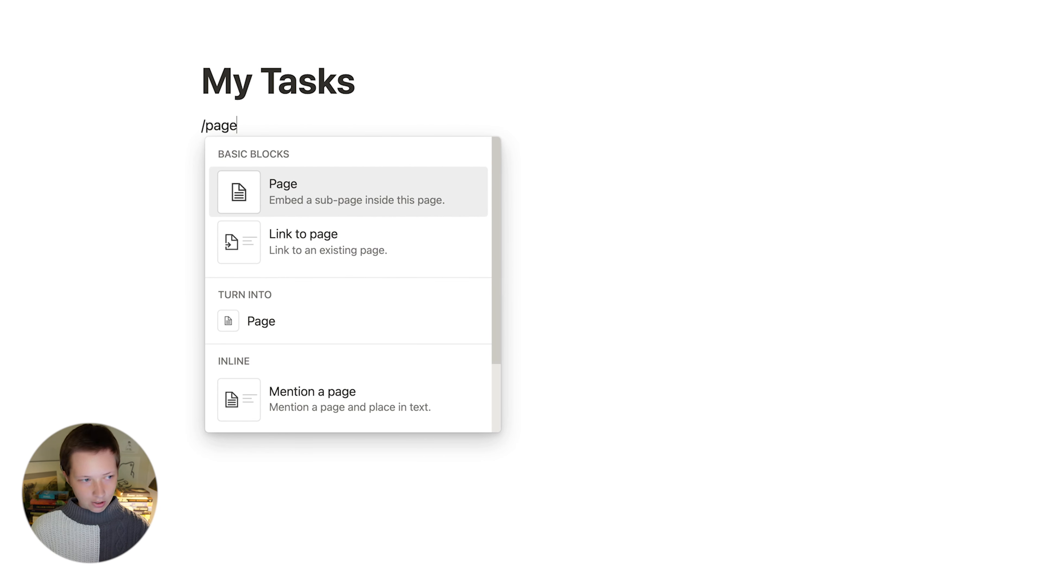
pyautogui.press('Return')
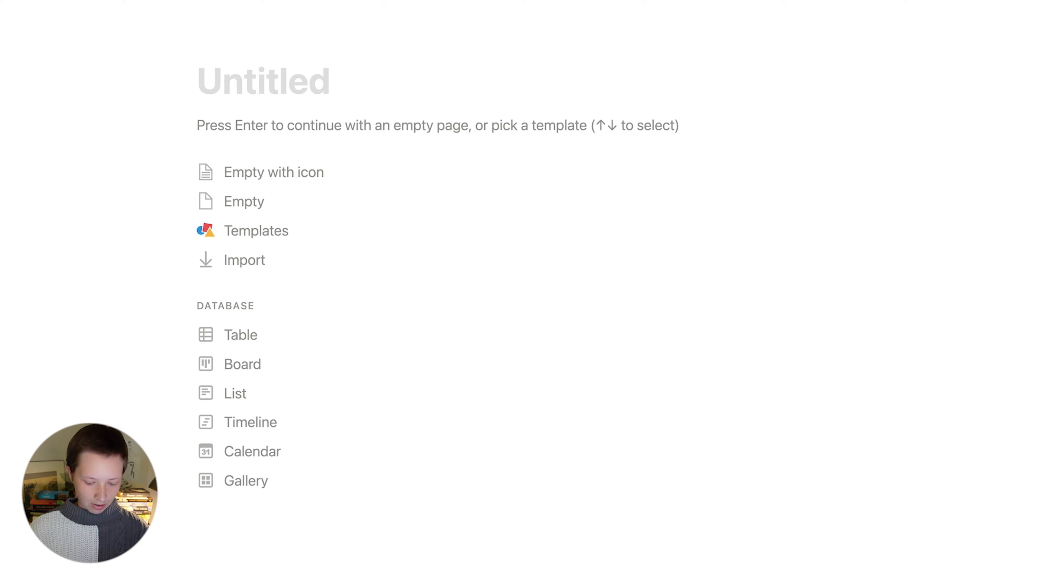
pyautogui.write('Tasks')
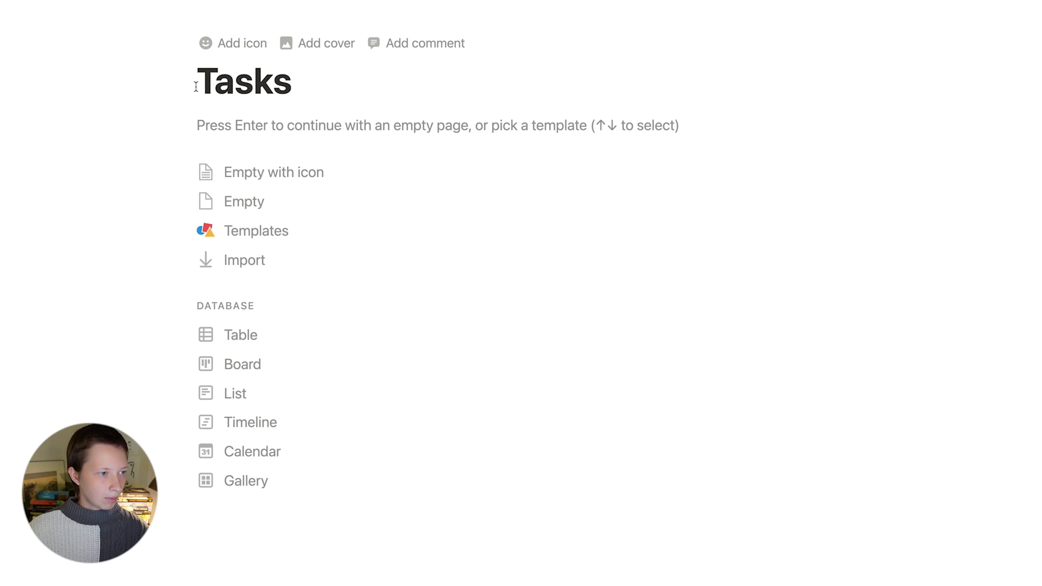
pyautogui.write('My')
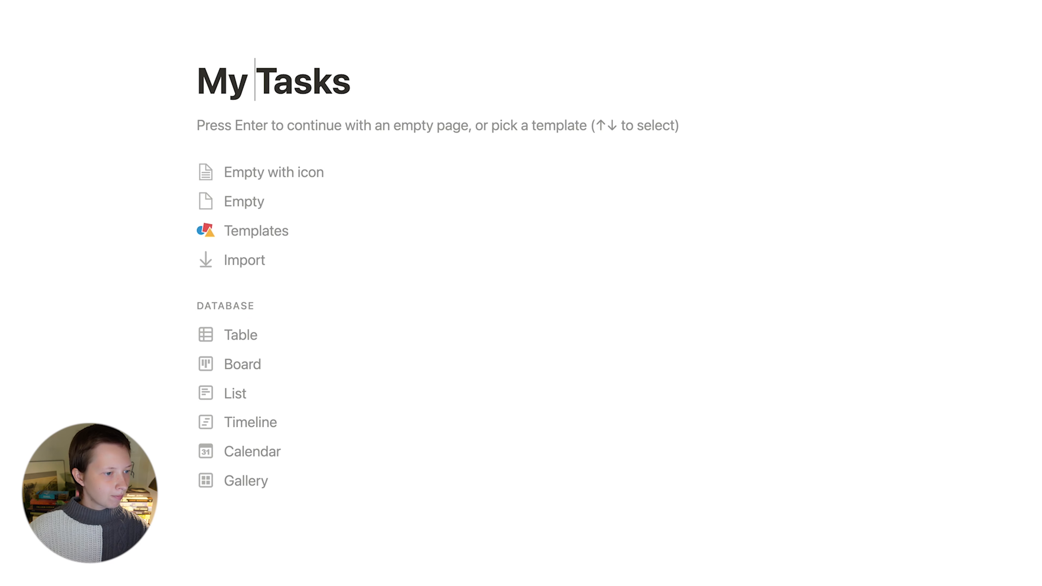
pyautogui.click(225, 457)
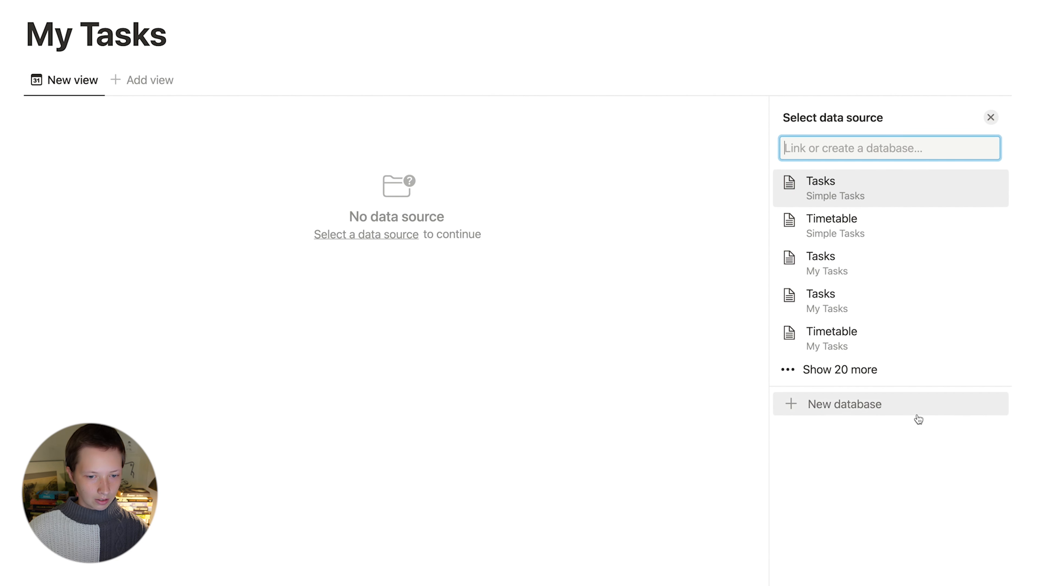
pyautogui.click(806, 405)
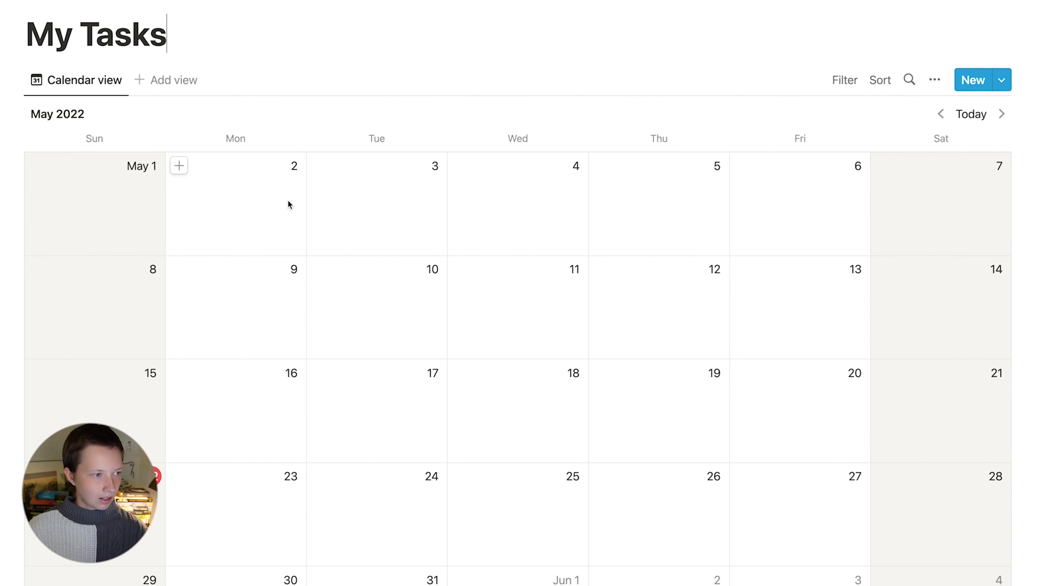
# Step: Add an entry on May 10 in the calendar, open it as a full page and title it Conduct Market Research
pyautogui.scroll(-3, 379, 298)
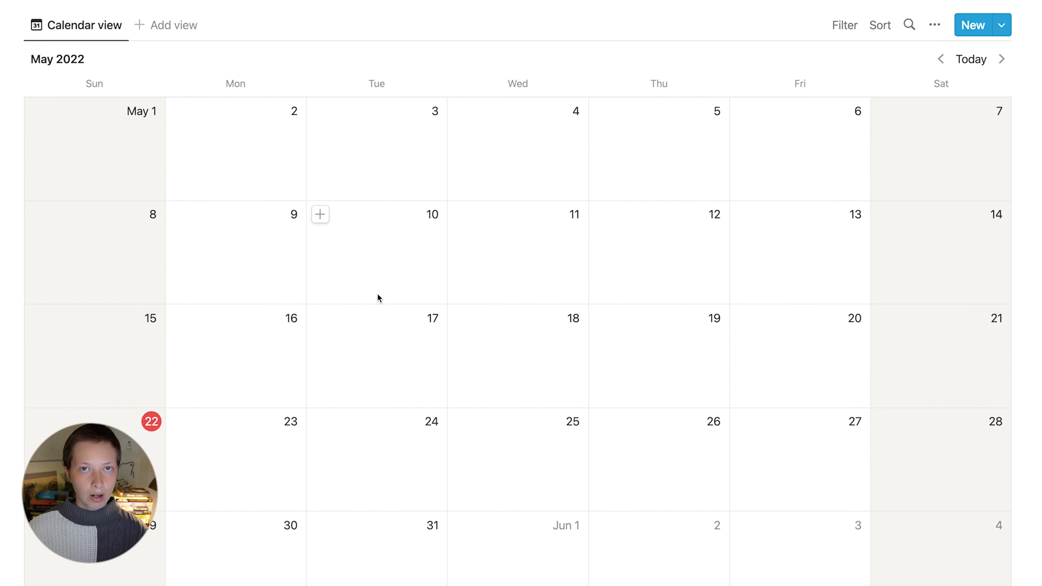
pyautogui.click(320, 218)
pyautogui.click(159, 27)
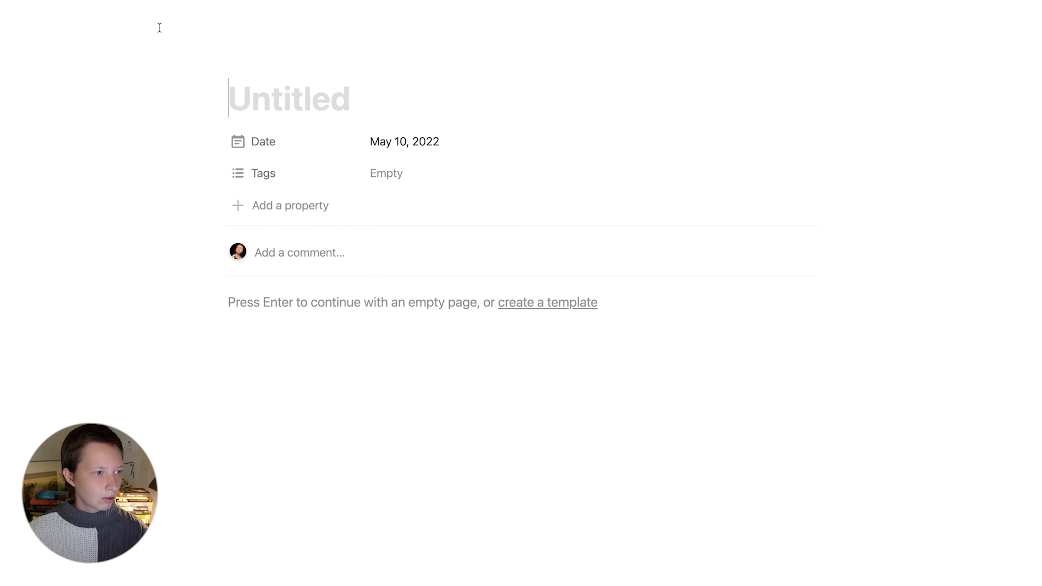
pyautogui.click(246, 97)
pyautogui.write('Cu')
pyautogui.press('BackSpace')
pyautogui.write('onduct Market REsear')
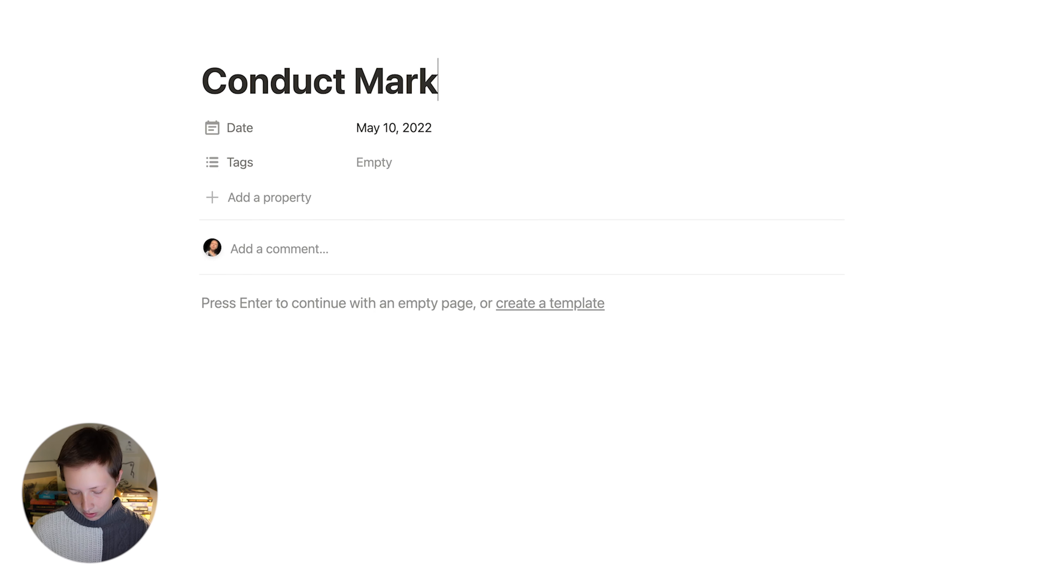
pyautogui.write('ch')
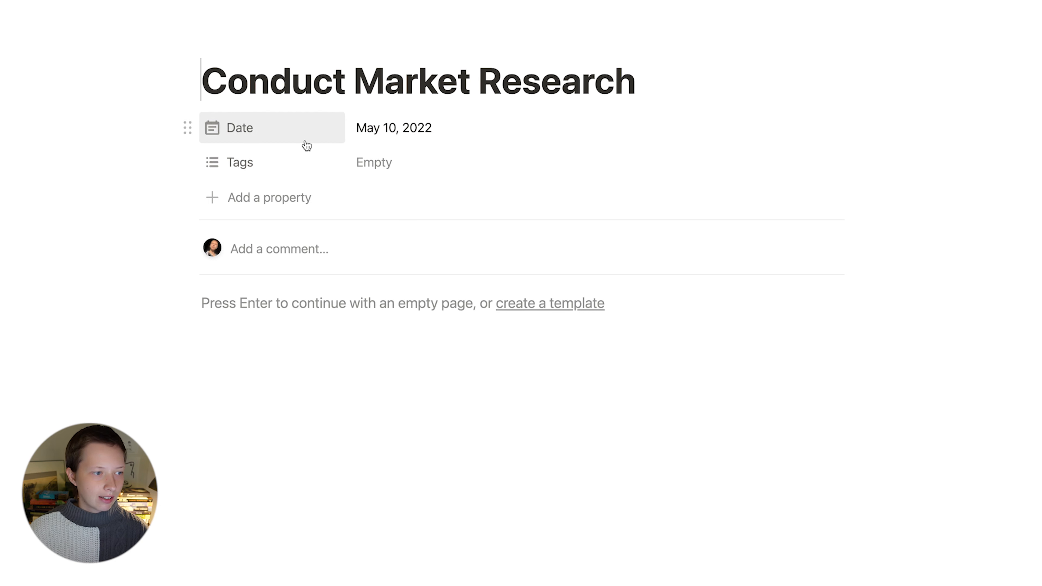
# Step: Rename the entry's Date property to Deadline
pyautogui.click(269, 141)
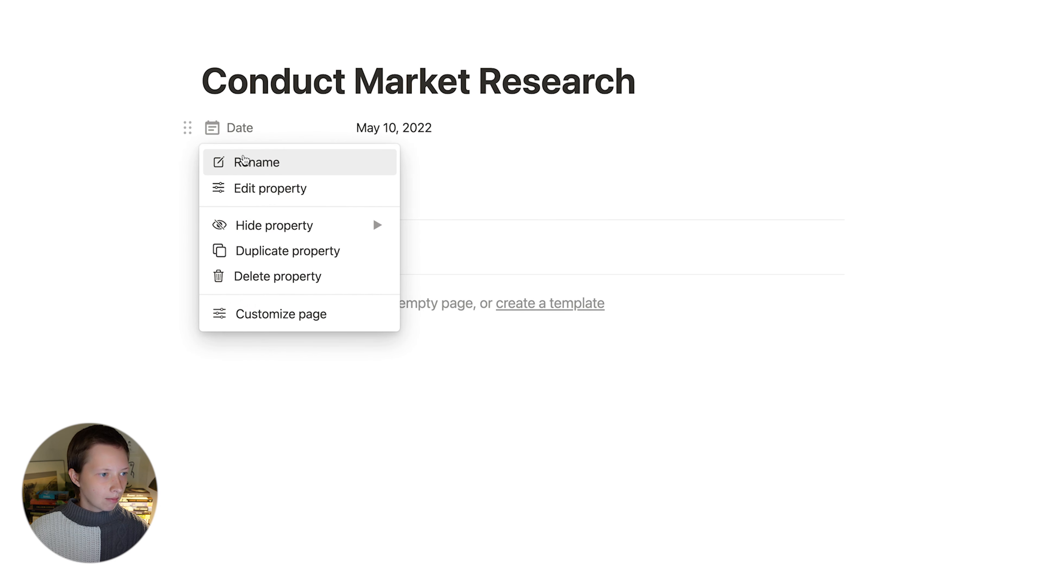
pyautogui.click(272, 162)
pyautogui.write('Deadline')
pyautogui.press('Return')
# Step: Rename the entry's Tags property to Status and change its type to Select
pyautogui.click(303, 163)
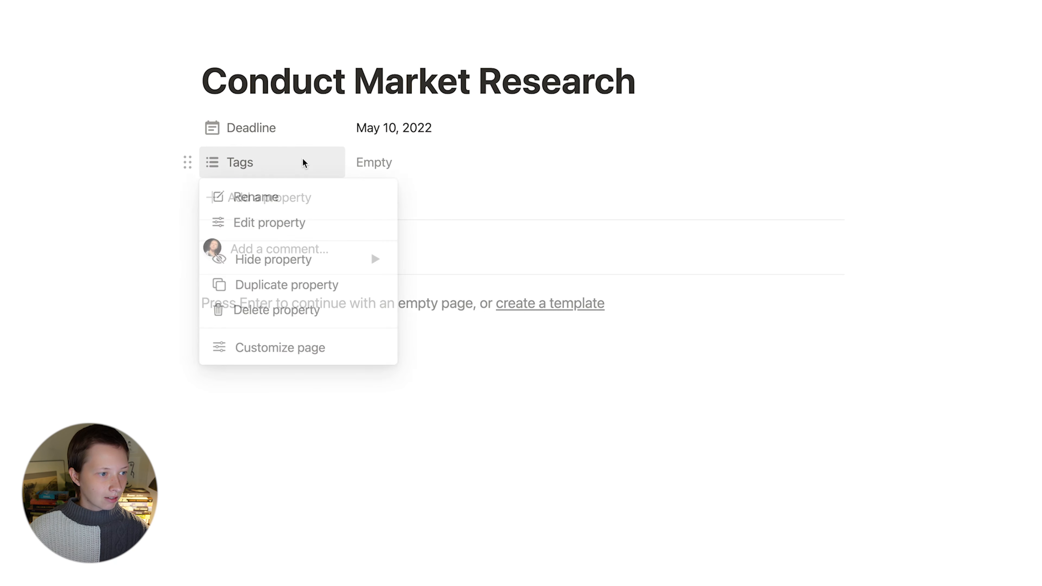
pyautogui.click(259, 200)
pyautogui.write('Status')
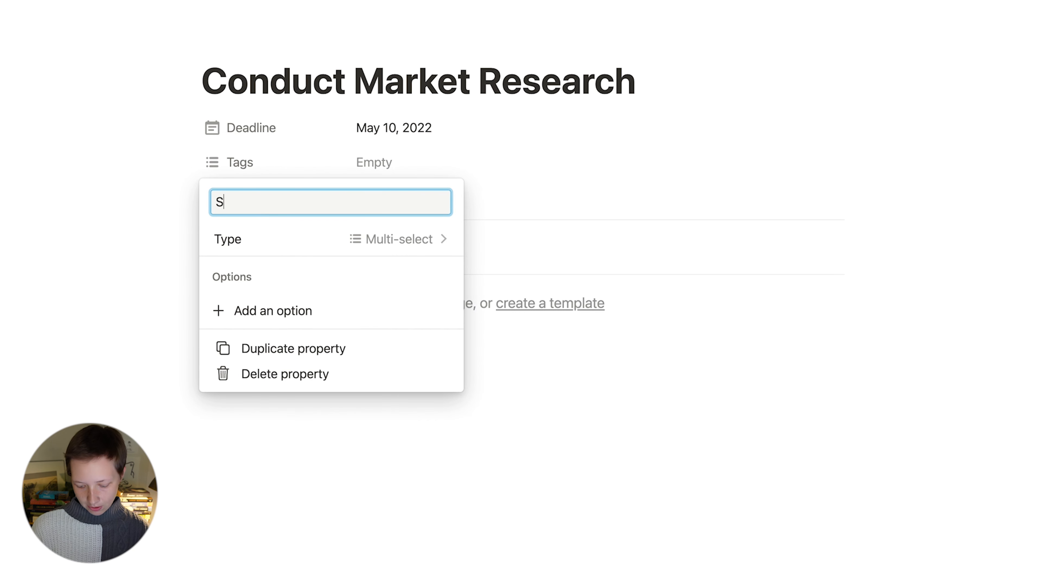
pyautogui.click(327, 246)
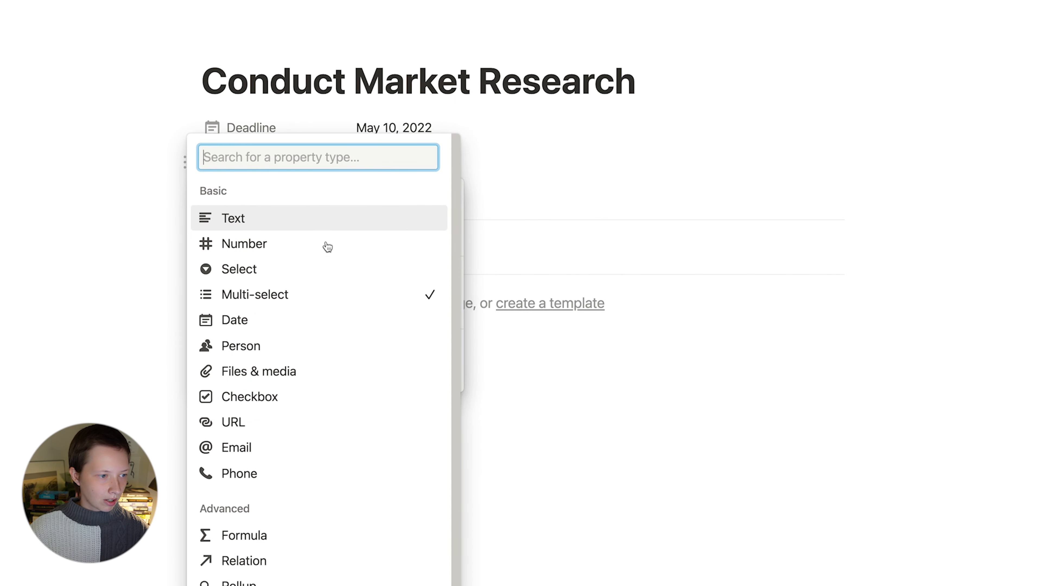
pyautogui.click(301, 274)
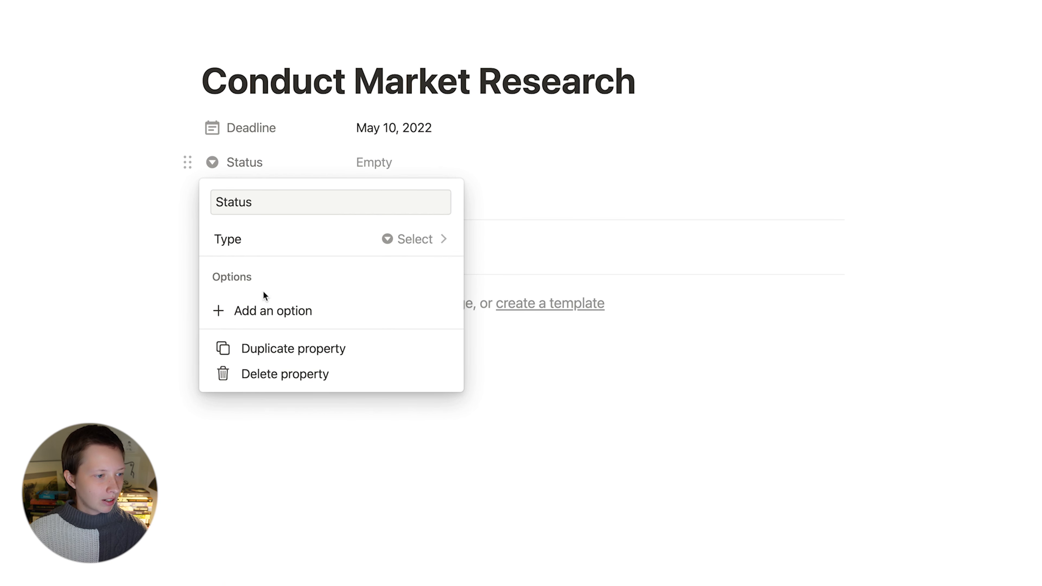
# Step: Add a Not Started option to the Status property and colour it red
pyautogui.click(273, 320)
pyautogui.write('Not Starte')
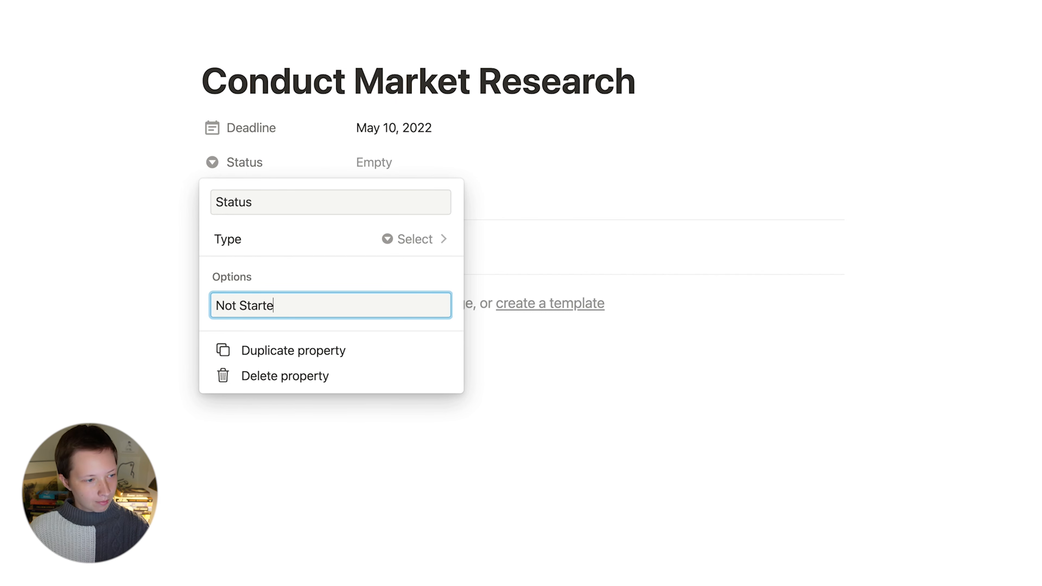
pyautogui.write('d')
pyautogui.press('Return')
pyautogui.click(303, 334)
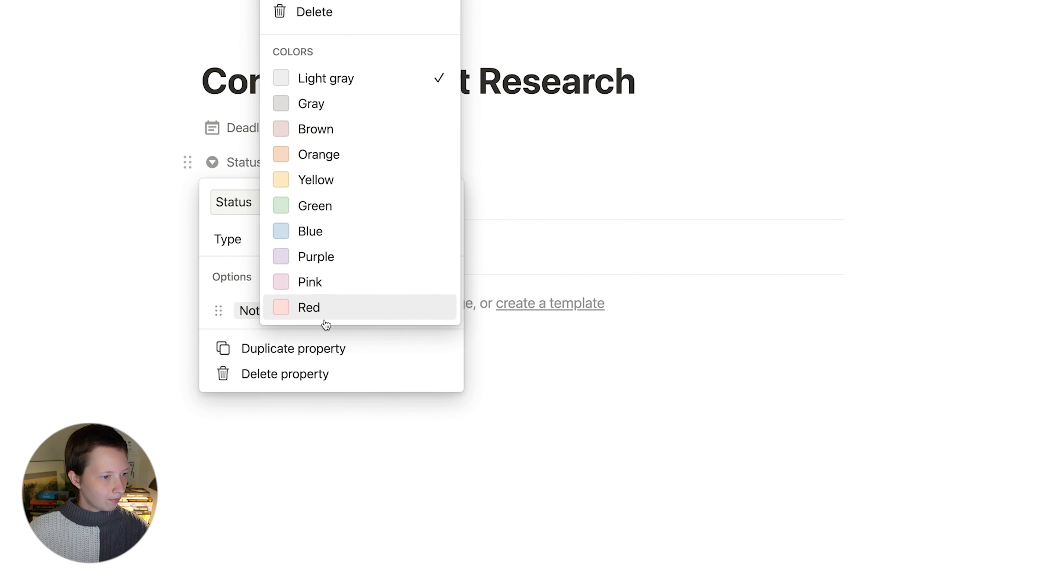
pyautogui.click(305, 313)
pyautogui.click(230, 283)
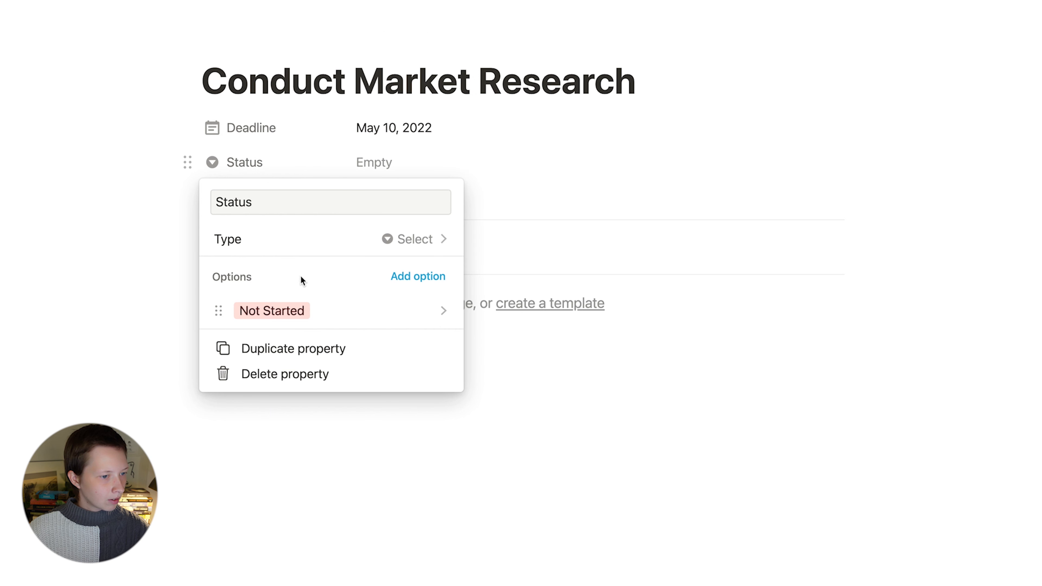
# Step: Add an Idea option to the Status property
pyautogui.click(393, 283)
pyautogui.write('I')
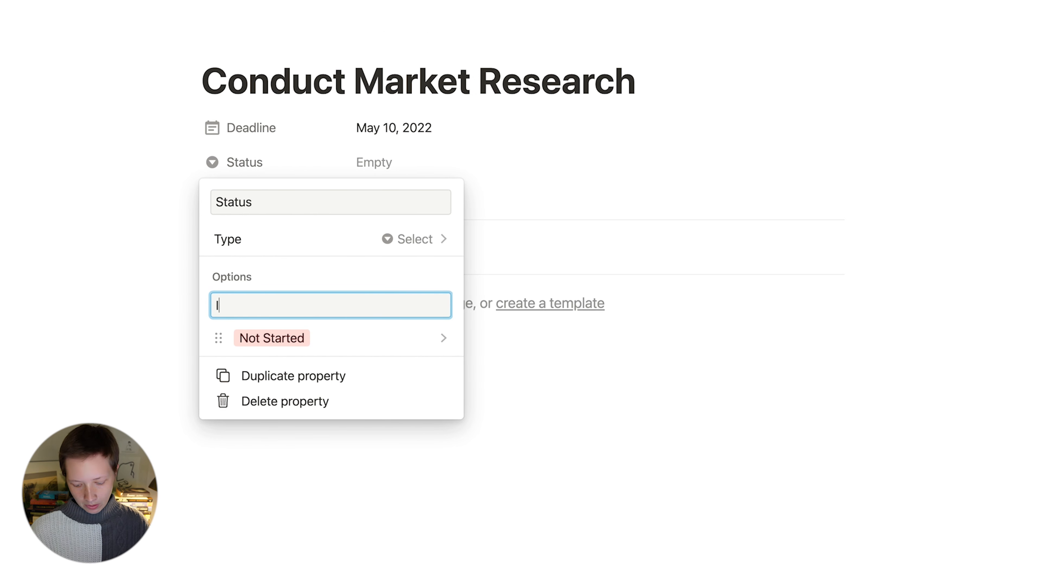
pyautogui.write('Dea')
pyautogui.press('Return')
# Step: Add an In Progress option to the Status property, placed below Not Started and coloured yellow
pyautogui.write('In Progres')
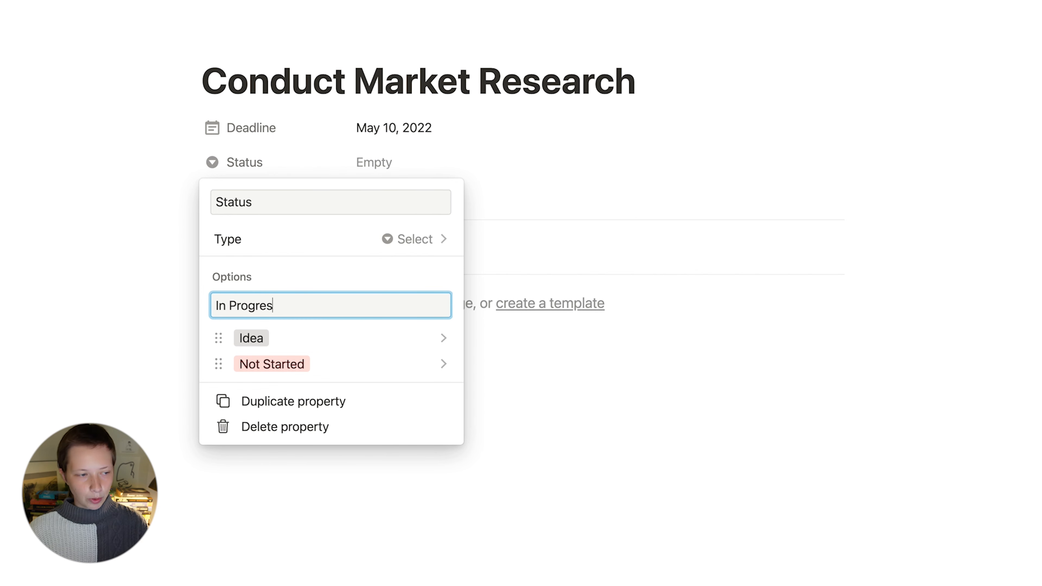
pyautogui.write('s')
pyautogui.press('Return')
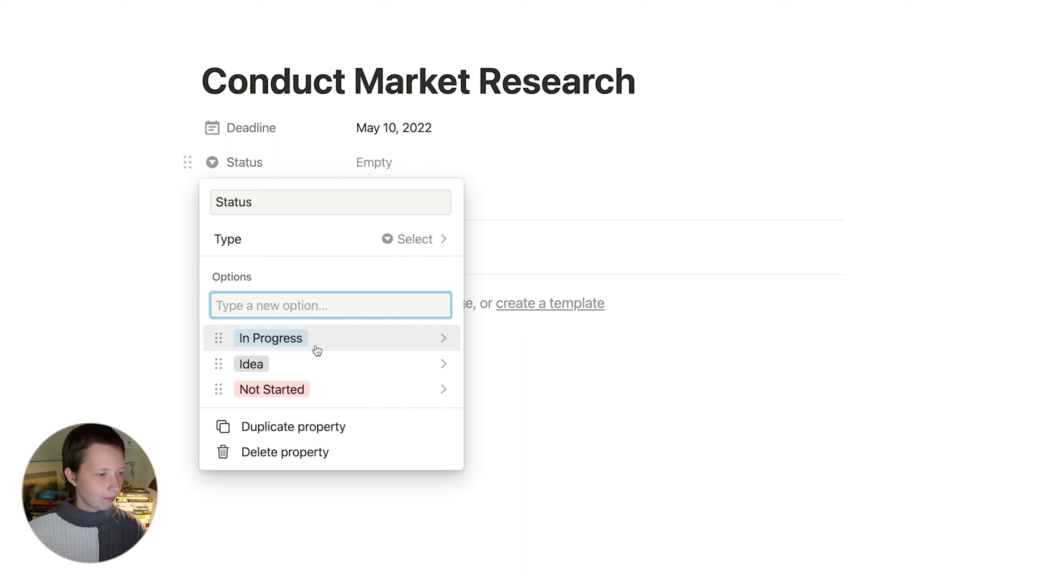
pyautogui.click(295, 394)
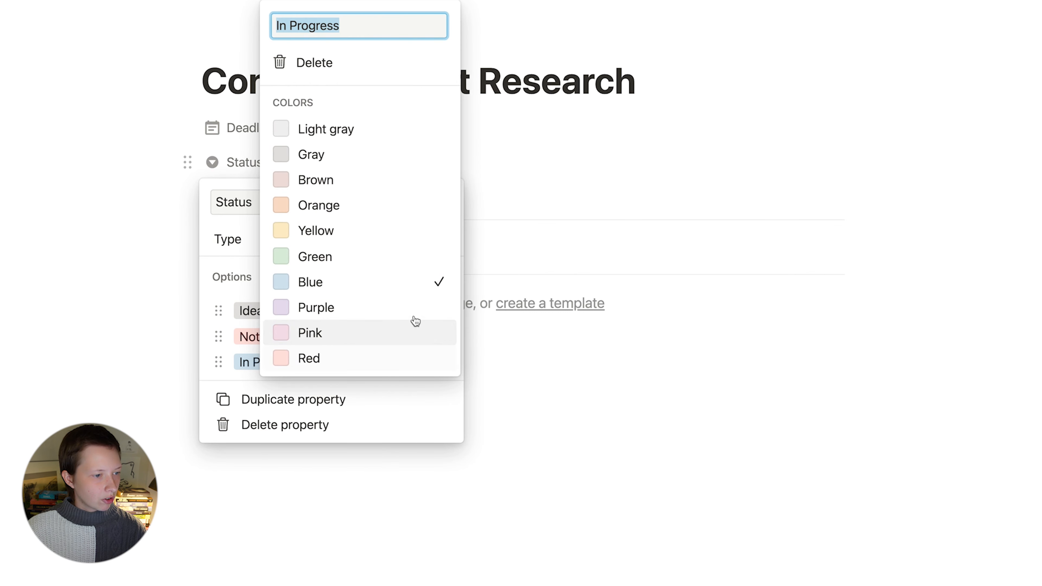
pyautogui.click(416, 231)
pyautogui.click(194, 321)
# Step: Add a Completed option in green at the end of the Status options and finish editing the property
pyautogui.click(426, 277)
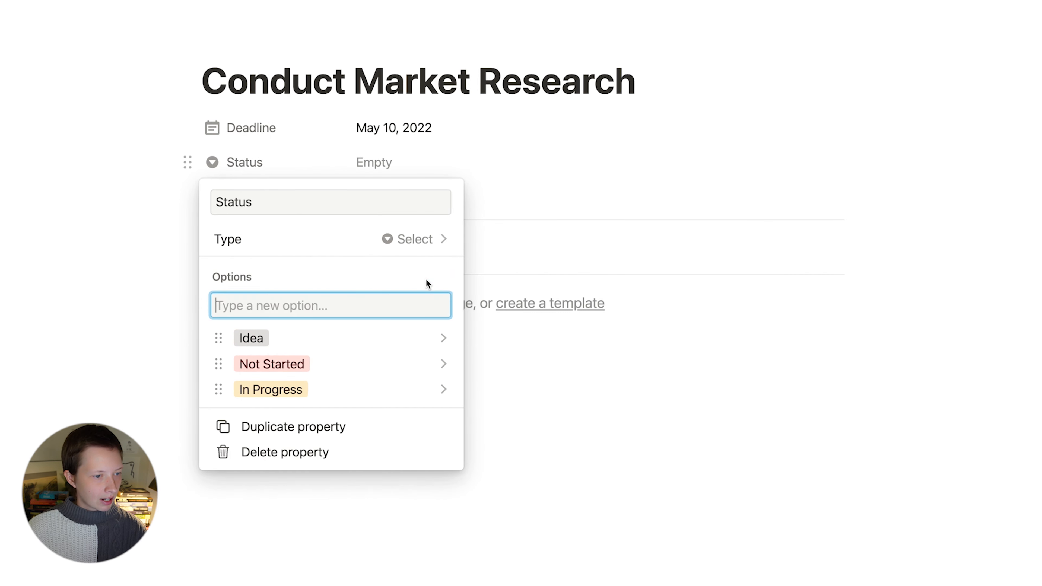
pyautogui.write('Complete')
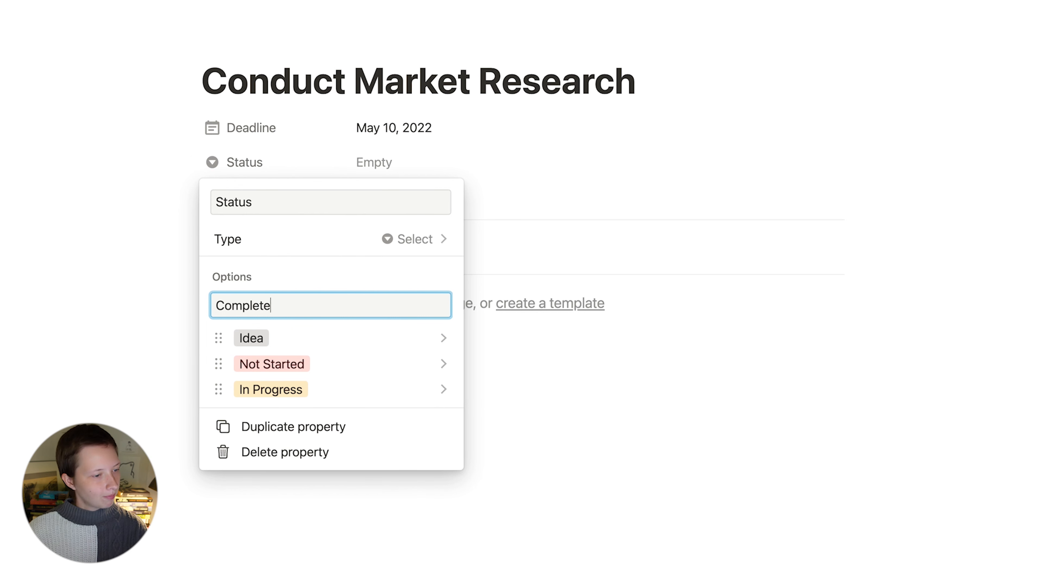
pyautogui.write('d')
pyautogui.press('Return')
pyautogui.moveTo(326, 351); pyautogui.dragTo(342, 416)
pyautogui.click(343, 416)
pyautogui.click(315, 282)
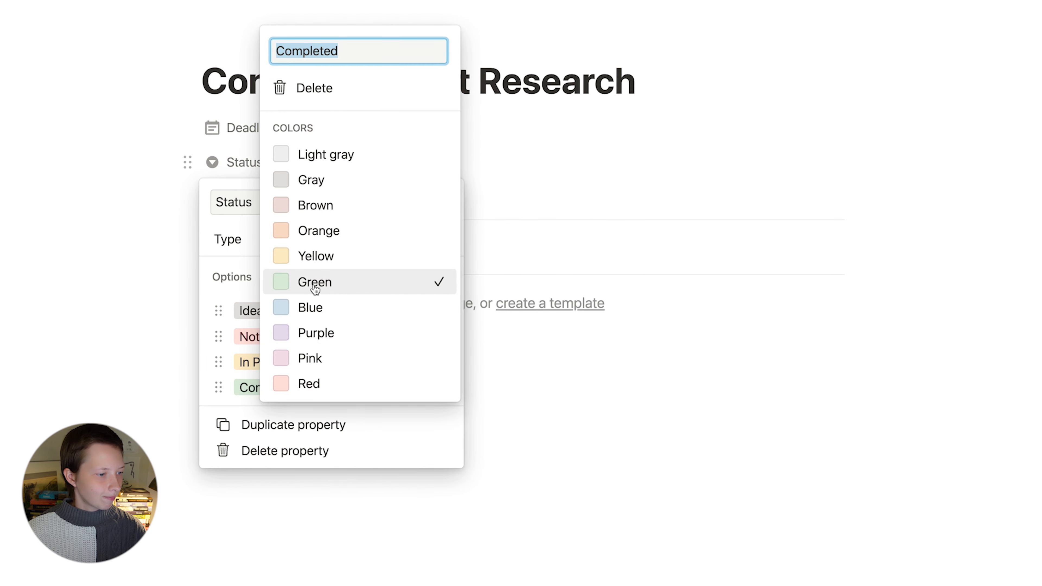
pyautogui.click(239, 314)
pyautogui.click(844, 335)
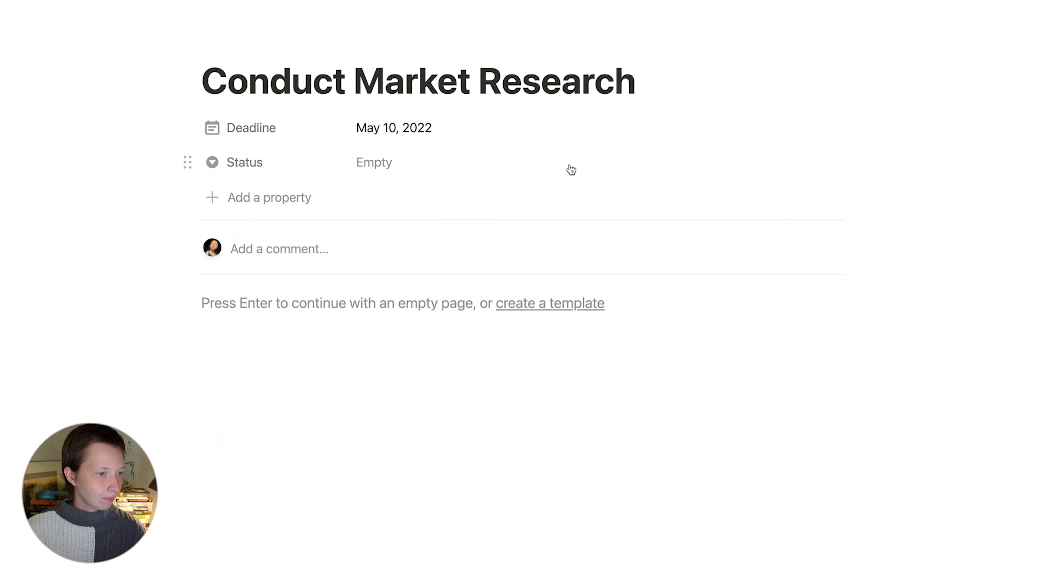
# Step: Set the entry's Status to In Progress and add a text property named Description
pyautogui.click(445, 160)
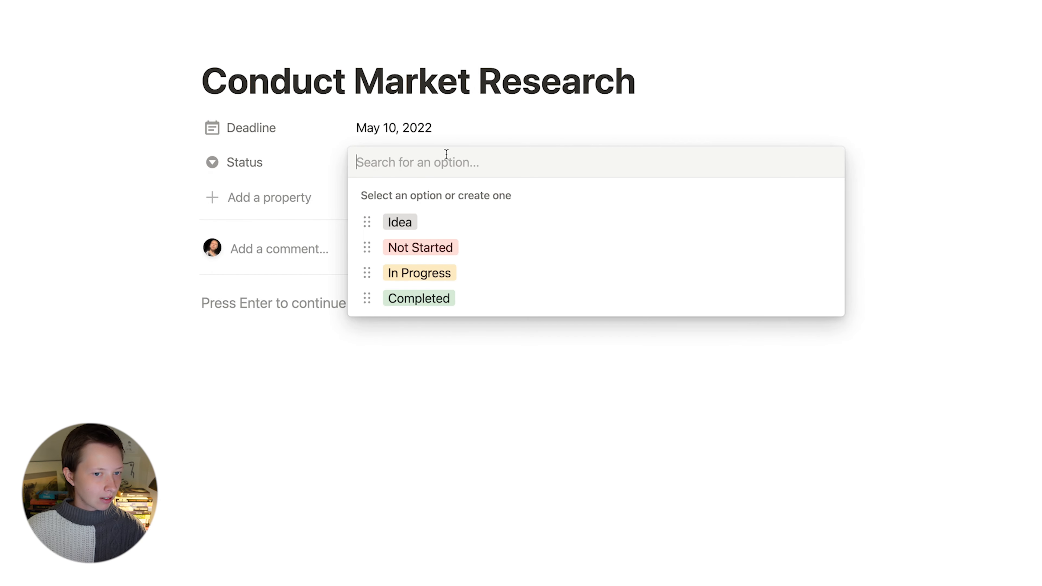
pyautogui.click(401, 282)
pyautogui.click(259, 198)
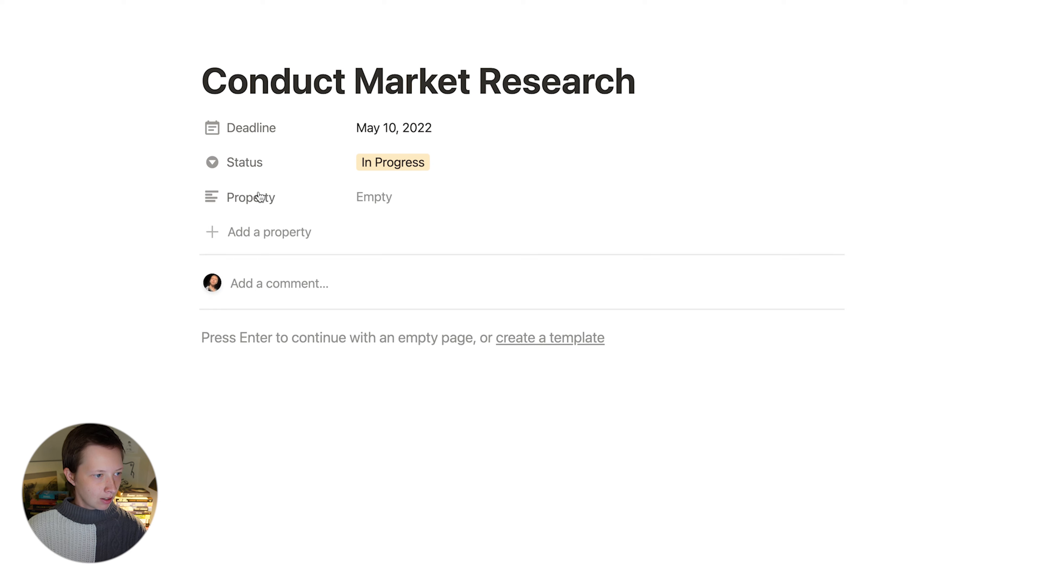
pyautogui.click(269, 203)
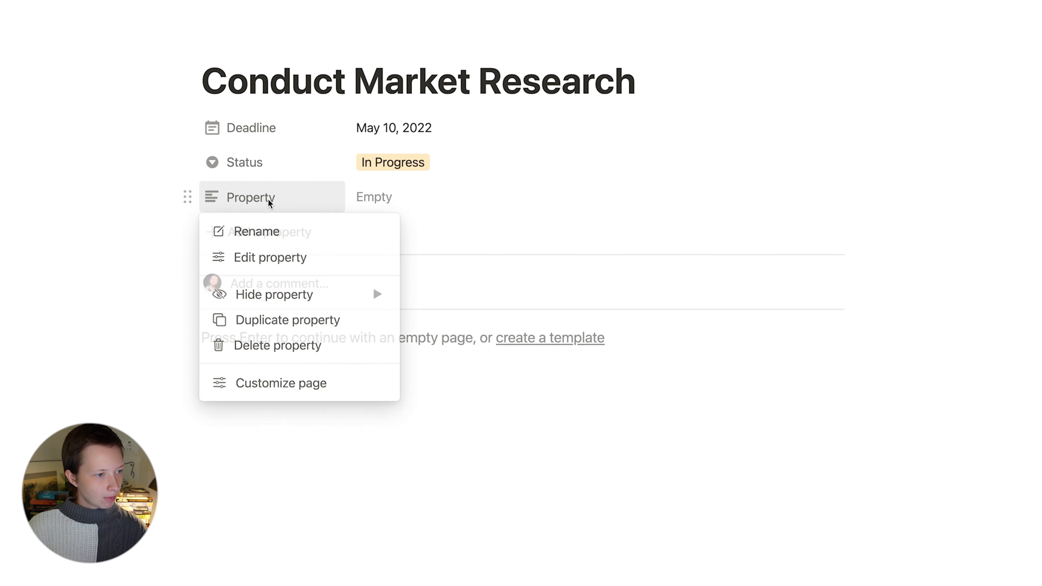
pyautogui.click(244, 235)
pyautogui.write('Description')
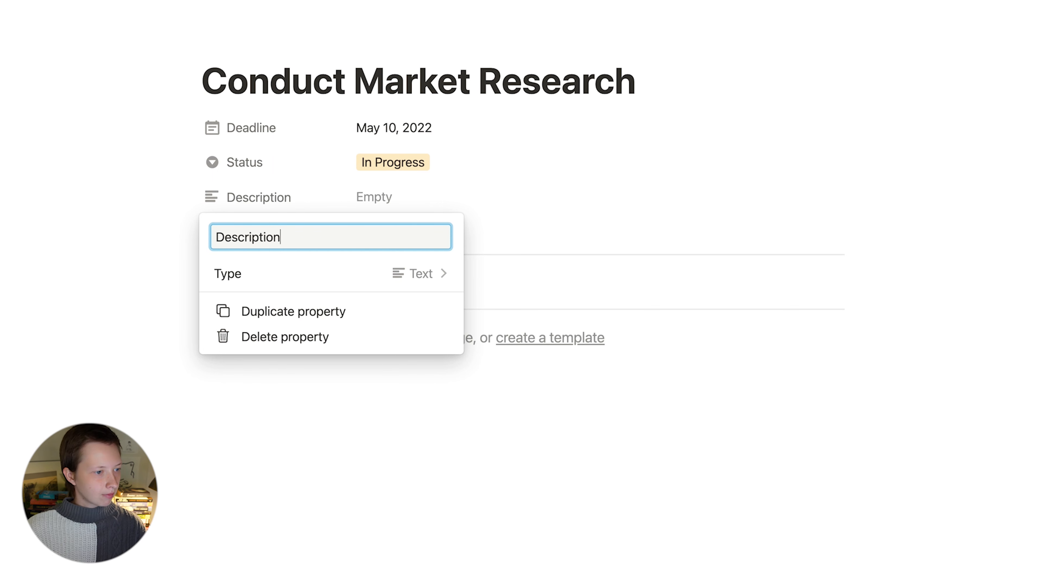
pyautogui.press('Return')
# Step: Fill in the entry's Description with "Gather competitor strategy and find valuable keywords"
pyautogui.click(481, 200)
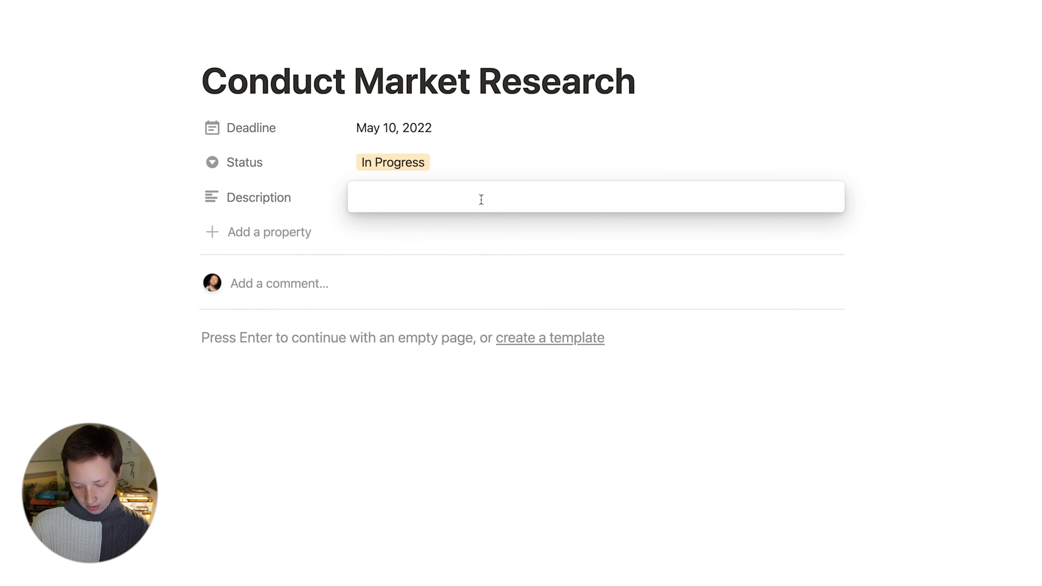
pyautogui.write('Gather competitor strateg')
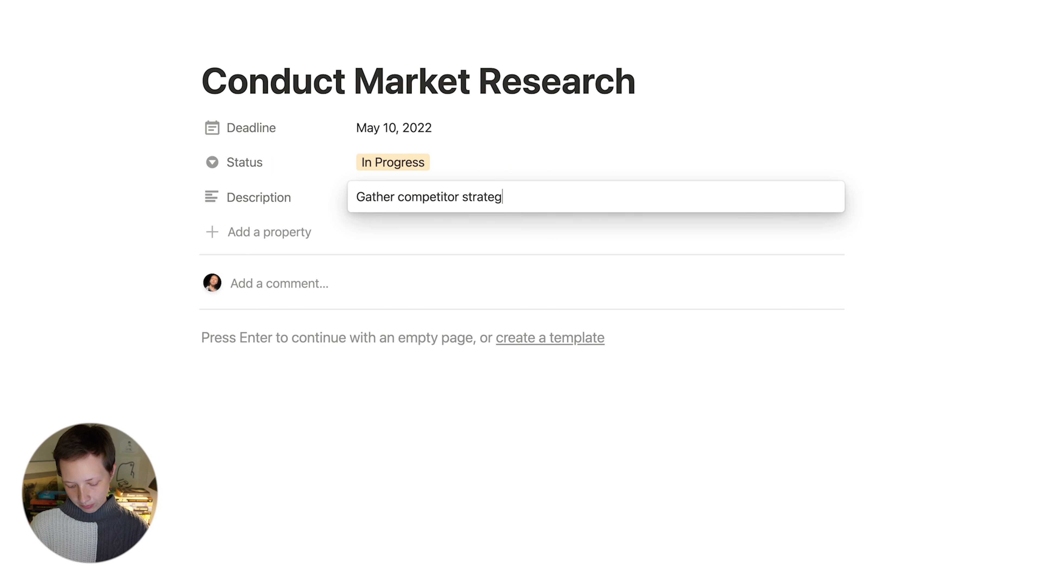
pyautogui.write('y and find')
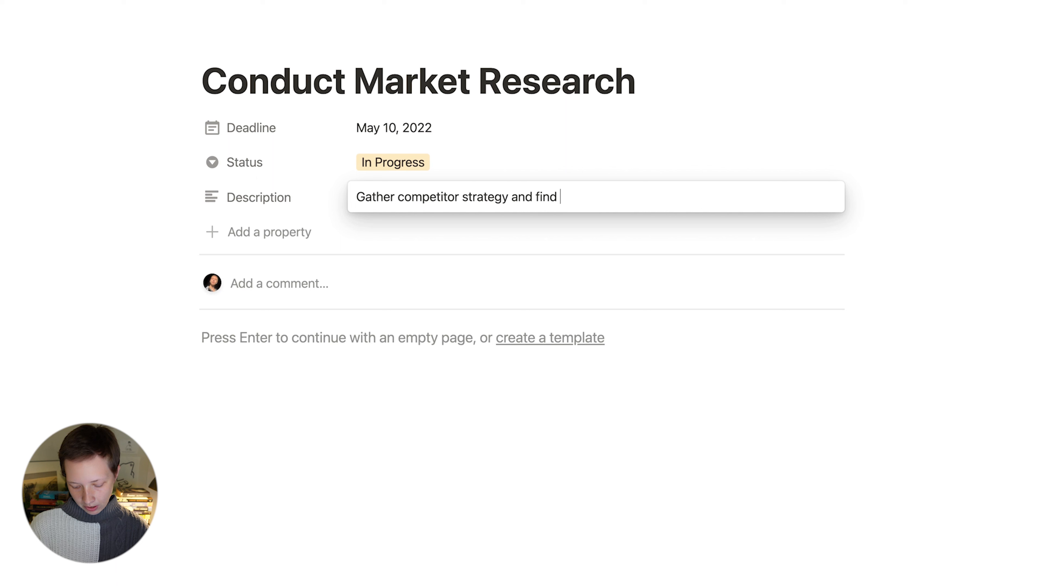
pyautogui.write(' valuable keywords')
pyautogui.press('Return')
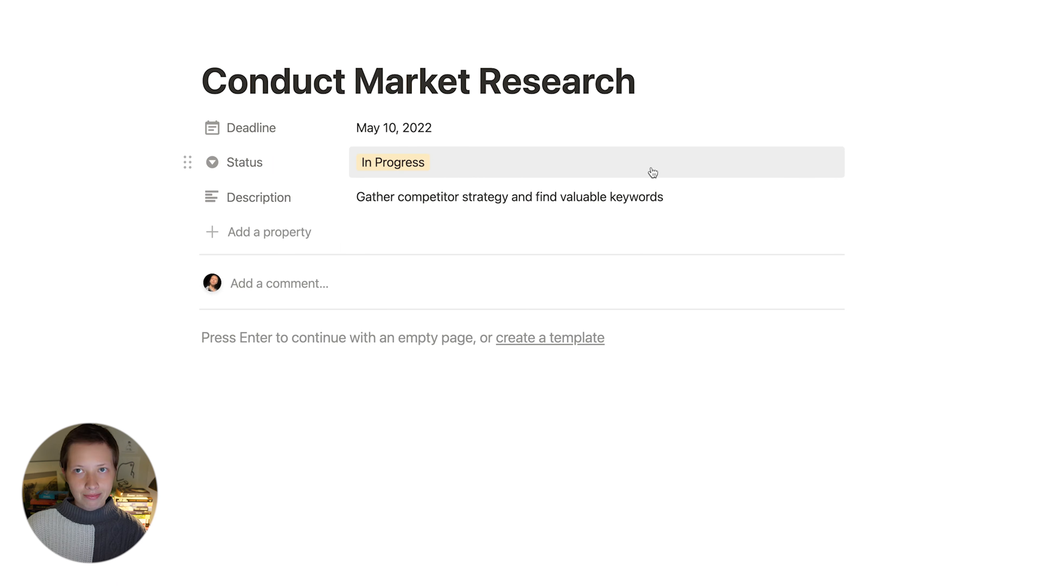
# Step: Add another property named Weekday to the entry and set its type to Formula
pyautogui.click(273, 233)
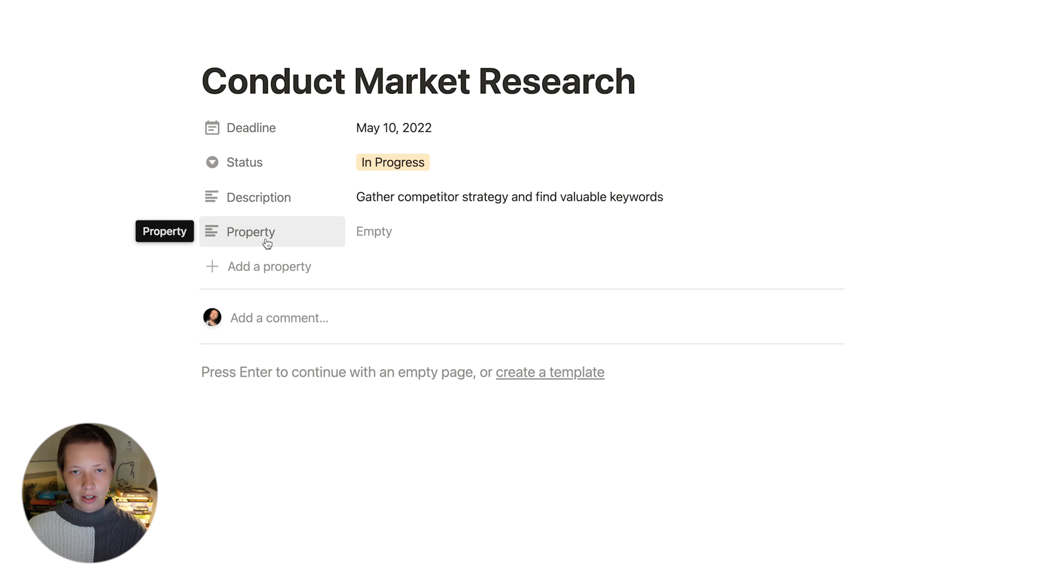
pyautogui.click(244, 237)
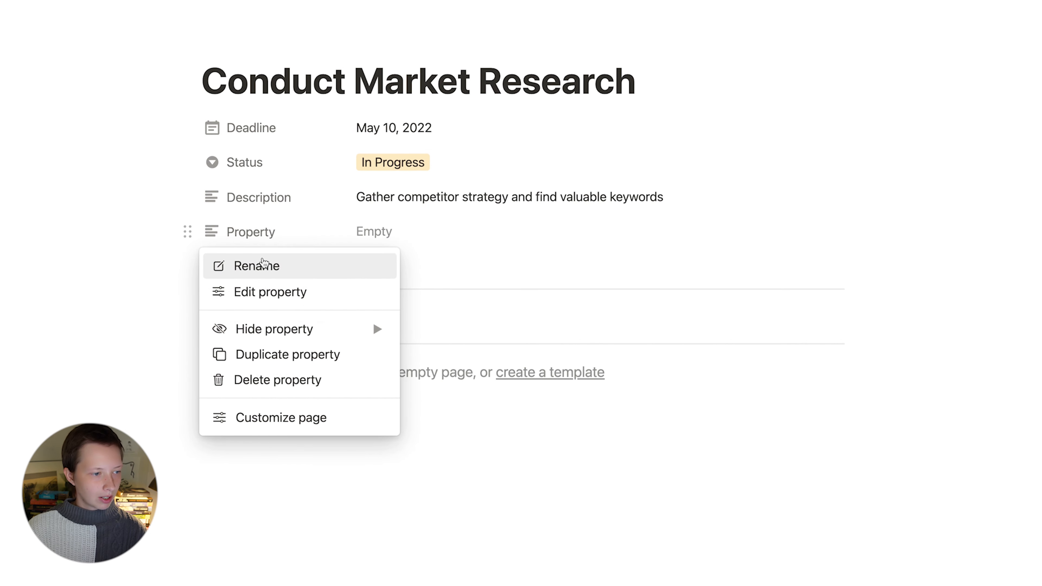
pyautogui.click(262, 266)
pyautogui.write('Weekday')
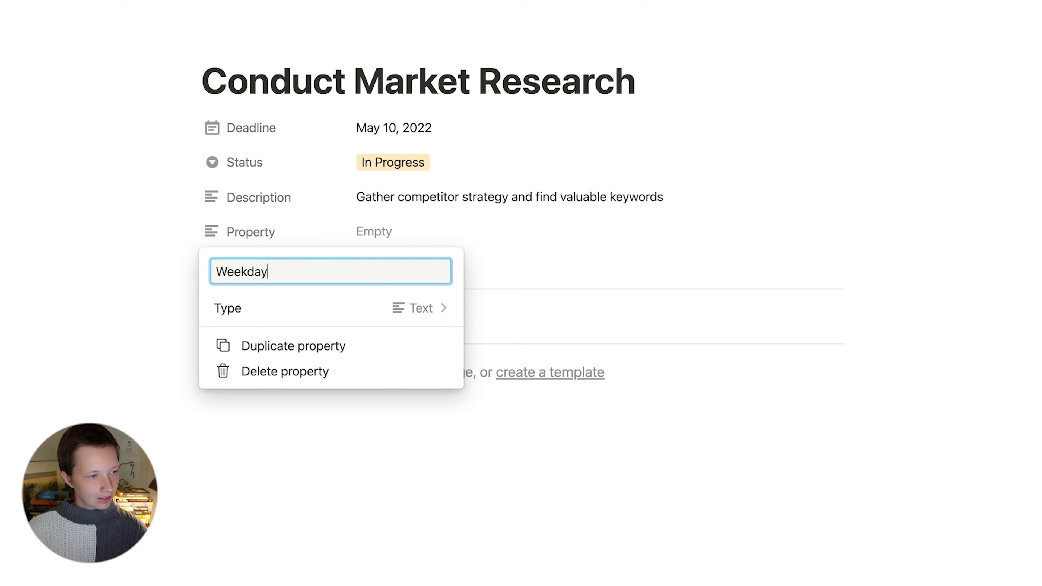
pyautogui.click(260, 309)
pyautogui.scroll(-2, 256, 314)
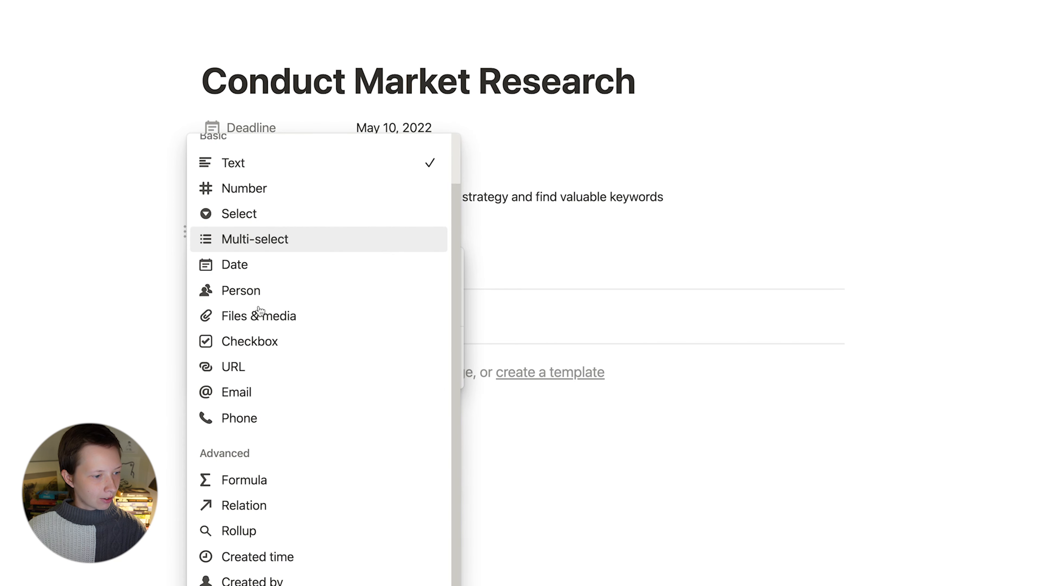
pyautogui.click(212, 486)
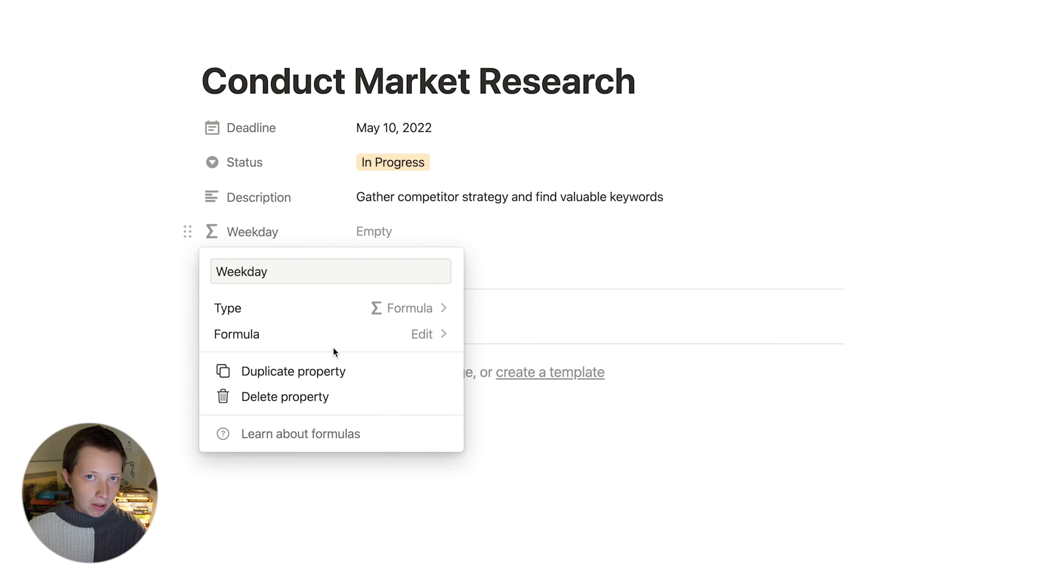
# Step: Set the Weekday formula to formatDate(prop("Deadline"), "dddd") and finish editing the property
pyautogui.click(451, 342)
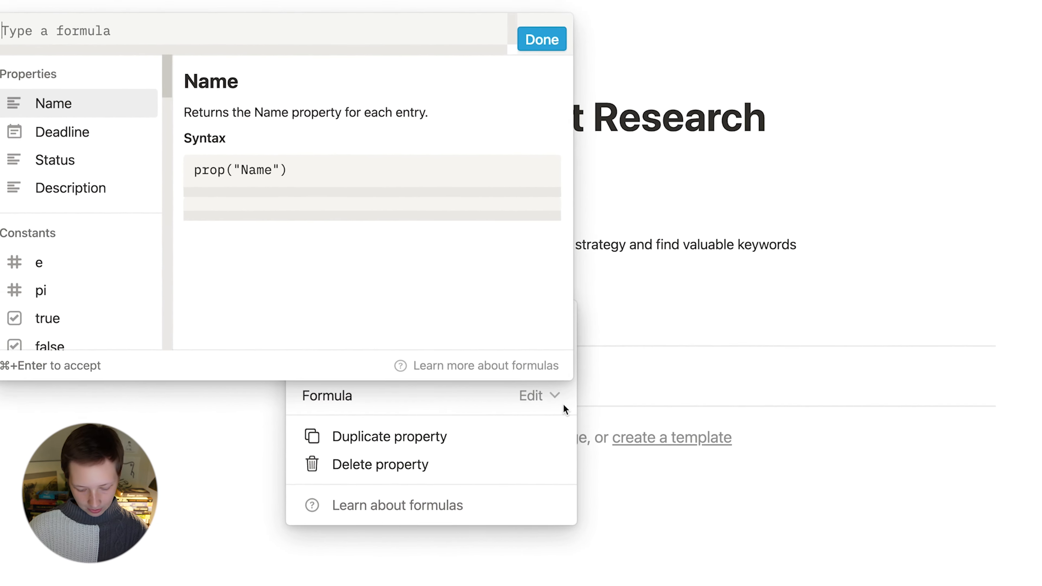
pyautogui.write('format')
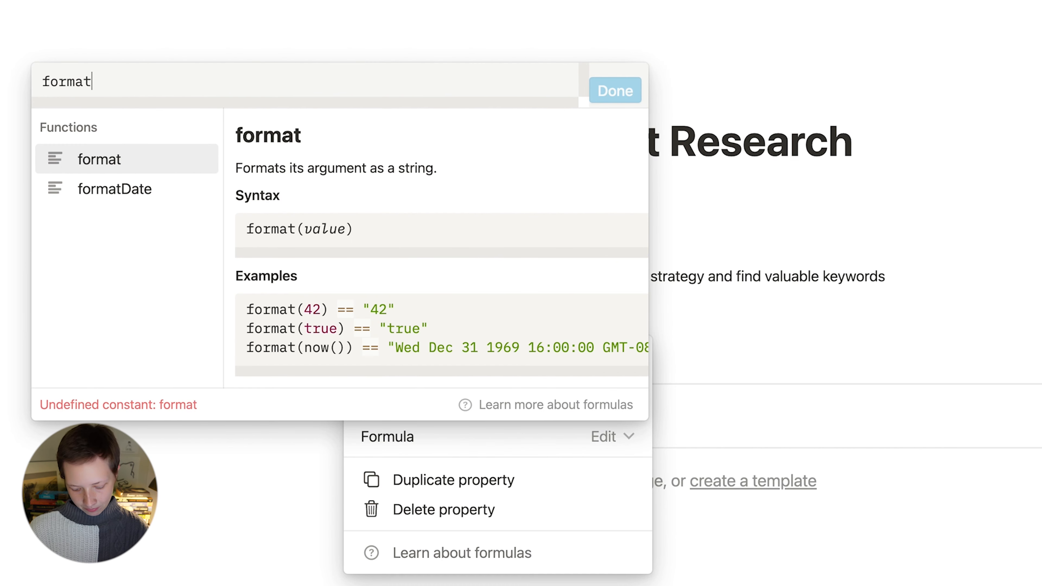
pyautogui.write('Date()')
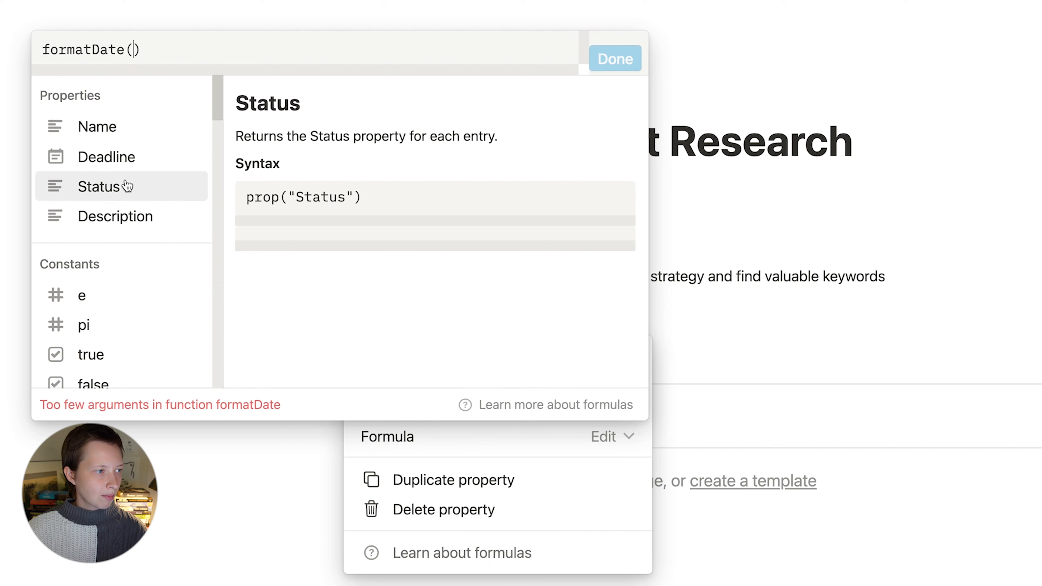
pyautogui.click(111, 170)
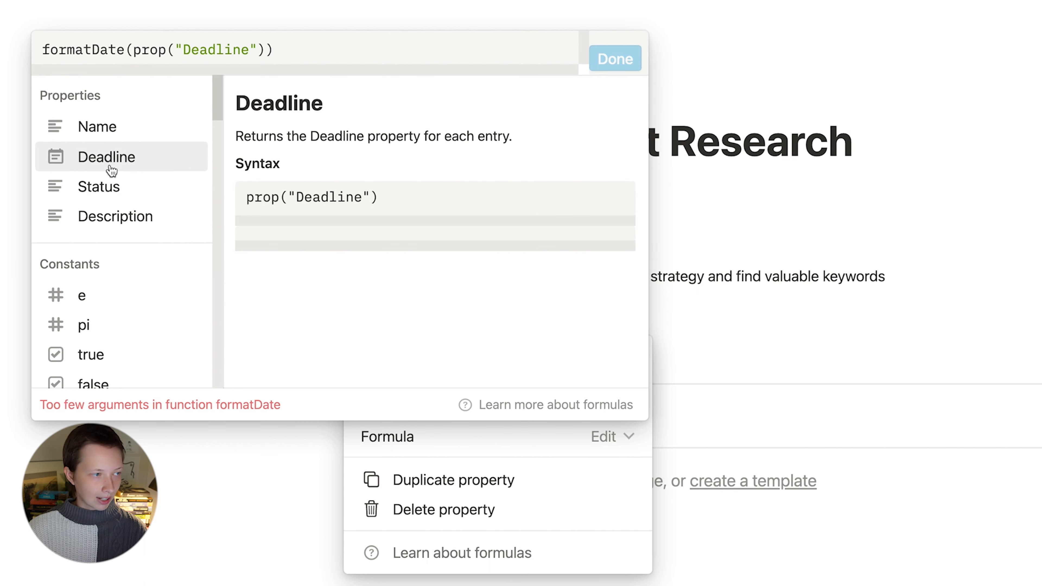
pyautogui.write(', ')
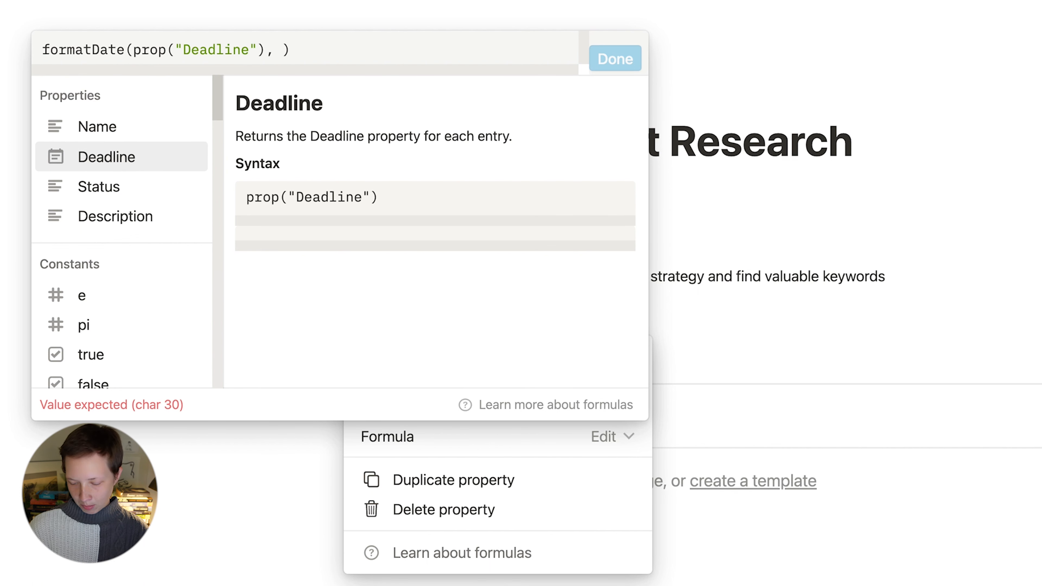
pyautogui.write('""')
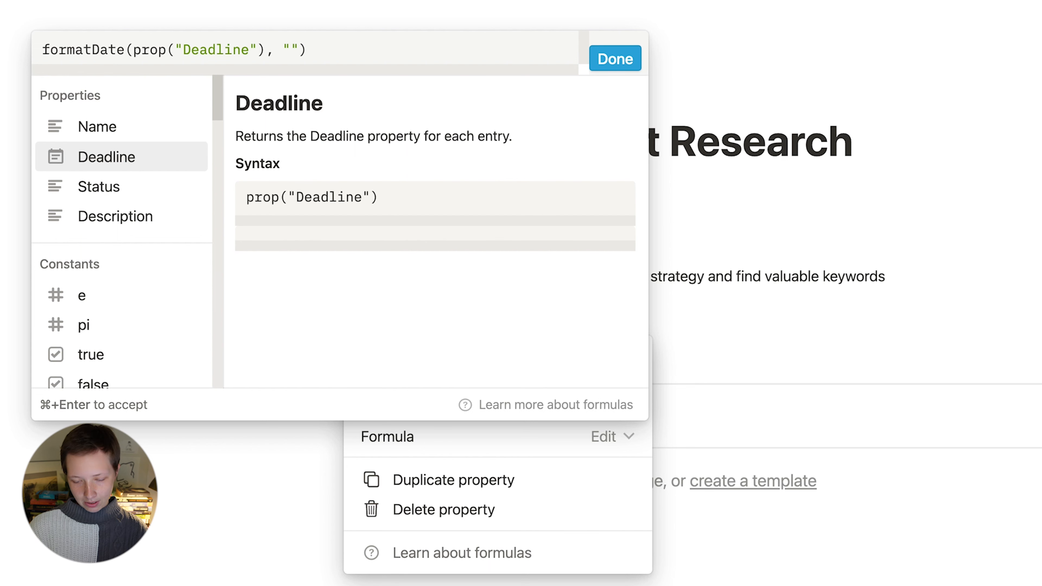
pyautogui.write('dddd')
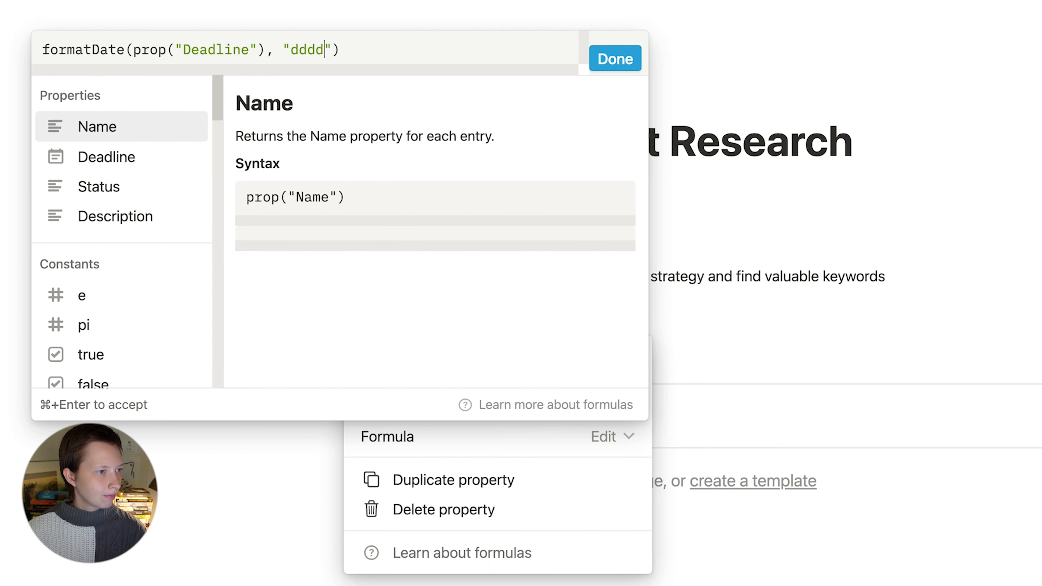
pyautogui.click(604, 53)
pyautogui.press('Escape')
pyautogui.click(246, 209)
pyautogui.moveTo(246, 208); pyautogui.dragTo(245, 161)
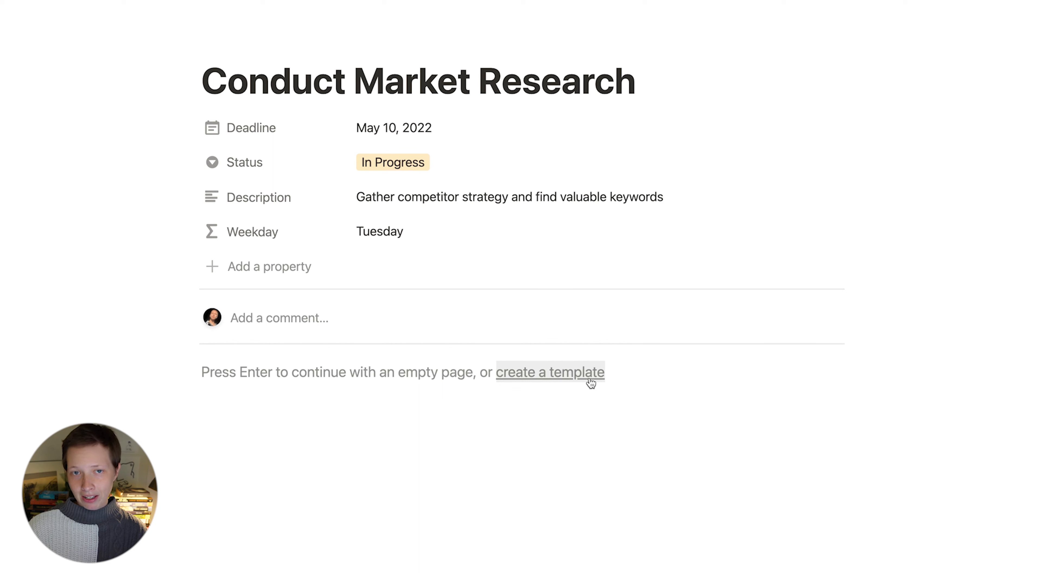
# Step: Create a template for the My Tasks database, title it "New Task" and open it as a full page
pyautogui.click(552, 373)
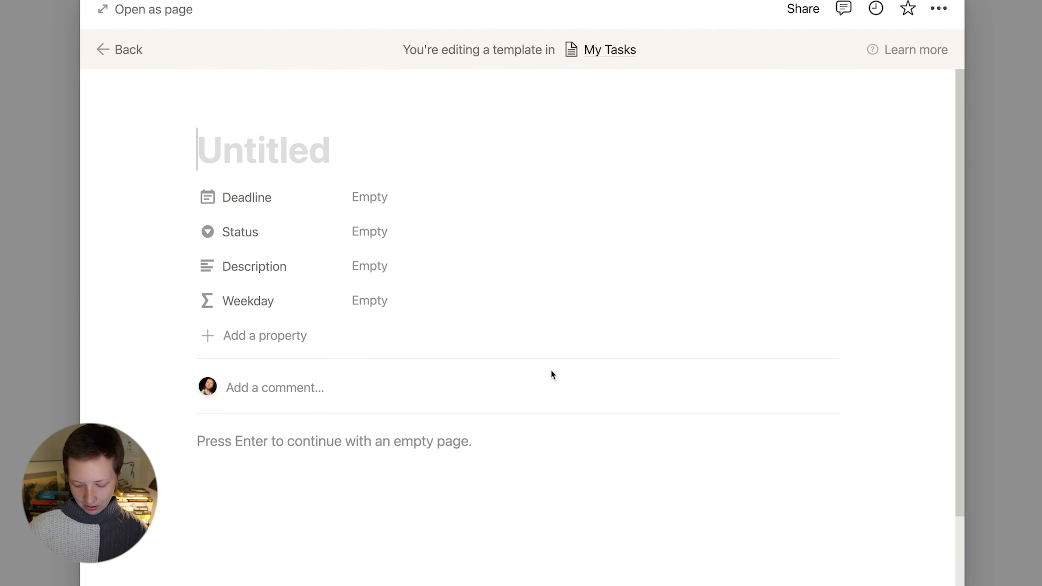
pyautogui.write('M')
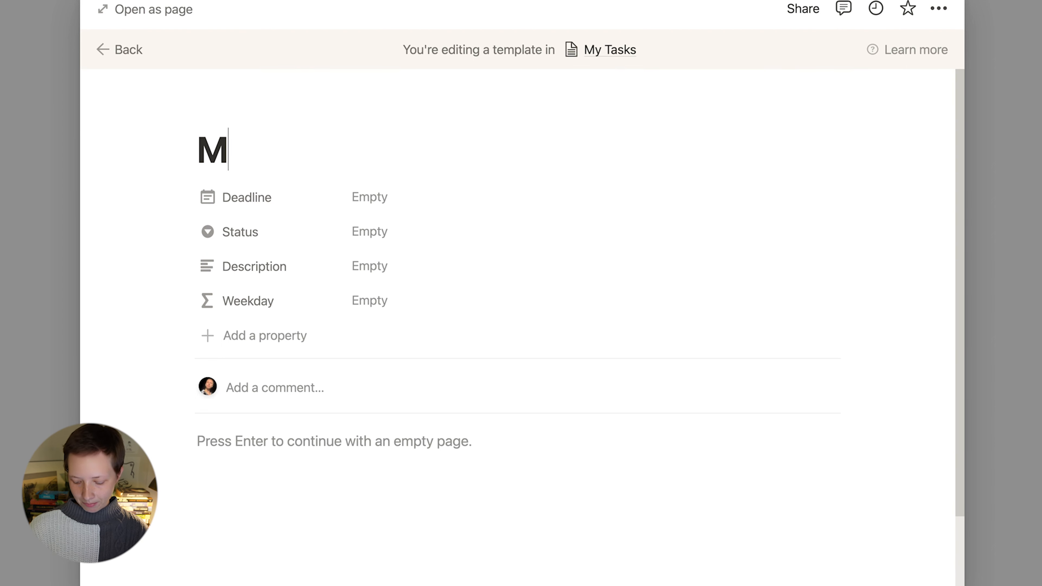
pyautogui.press('BackSpace')
pyautogui.write('New T')
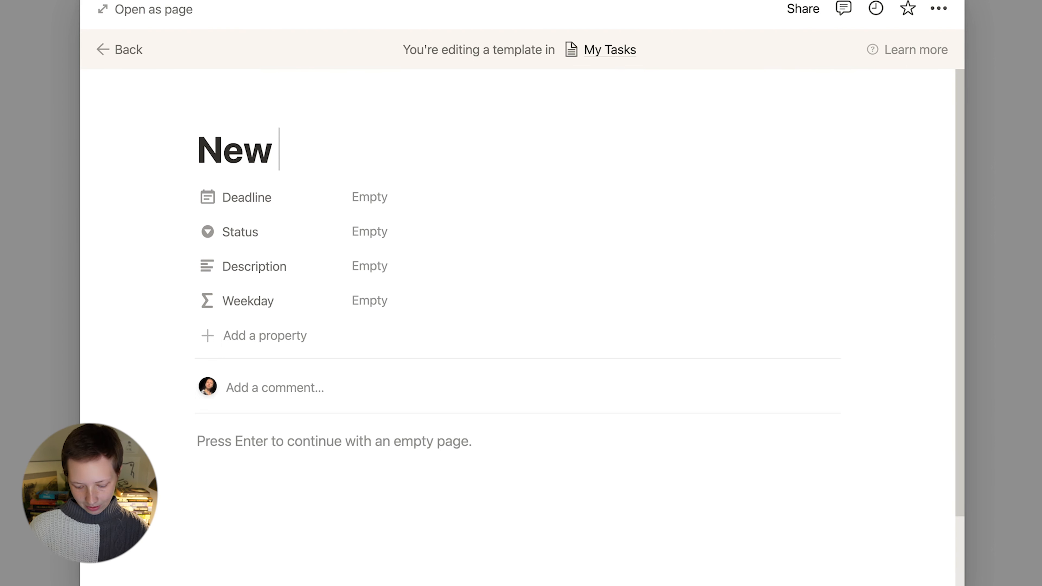
pyautogui.write('ask')
pyautogui.click(106, 9)
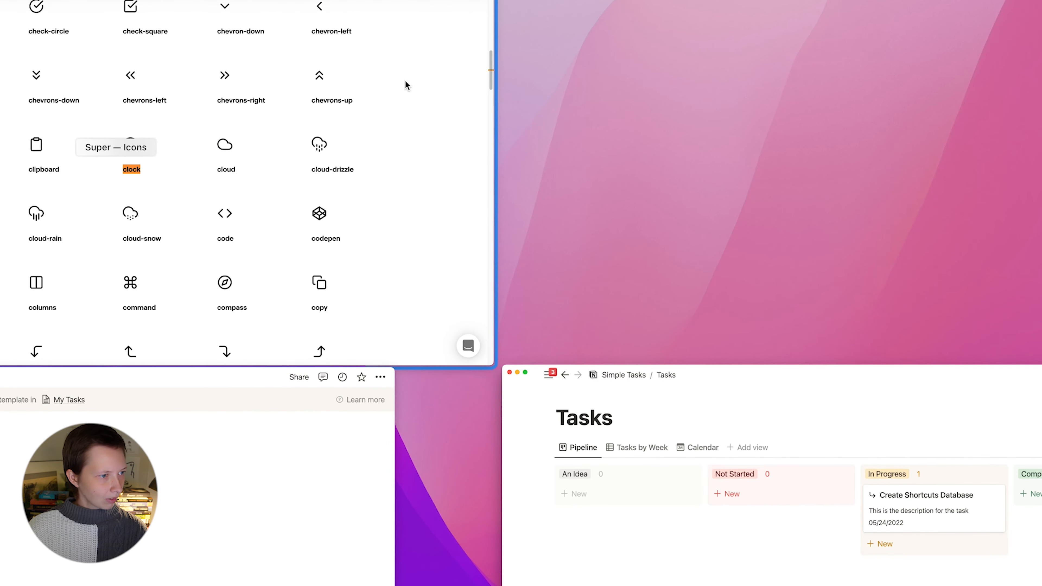
# Step: Switch to the Super Icons page, search it for "arrow" and copy the link of the corner-down-right icon
pyautogui.click(296, 95)
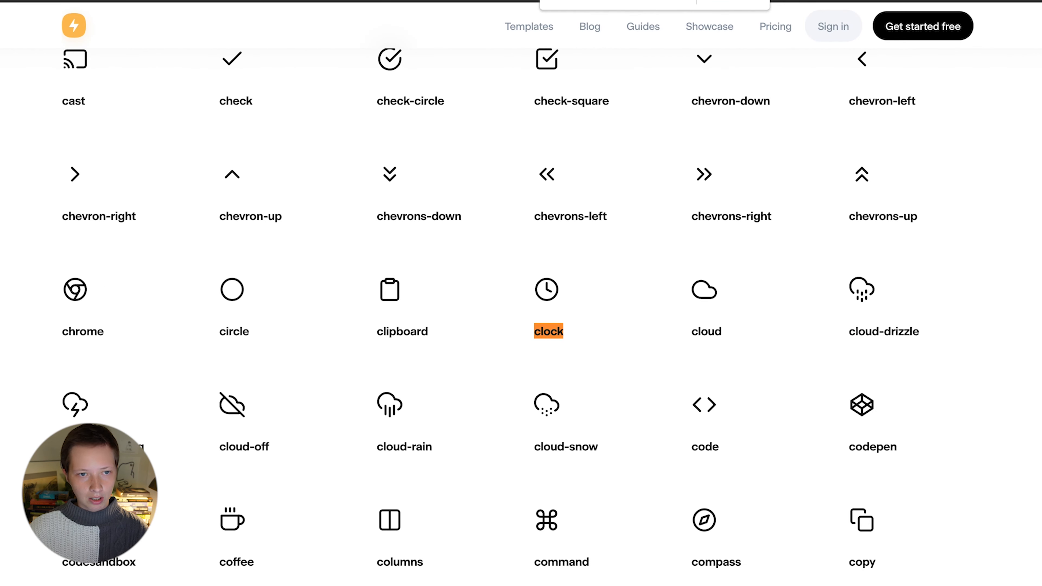
pyautogui.press('Return')
pyautogui.write('arr')
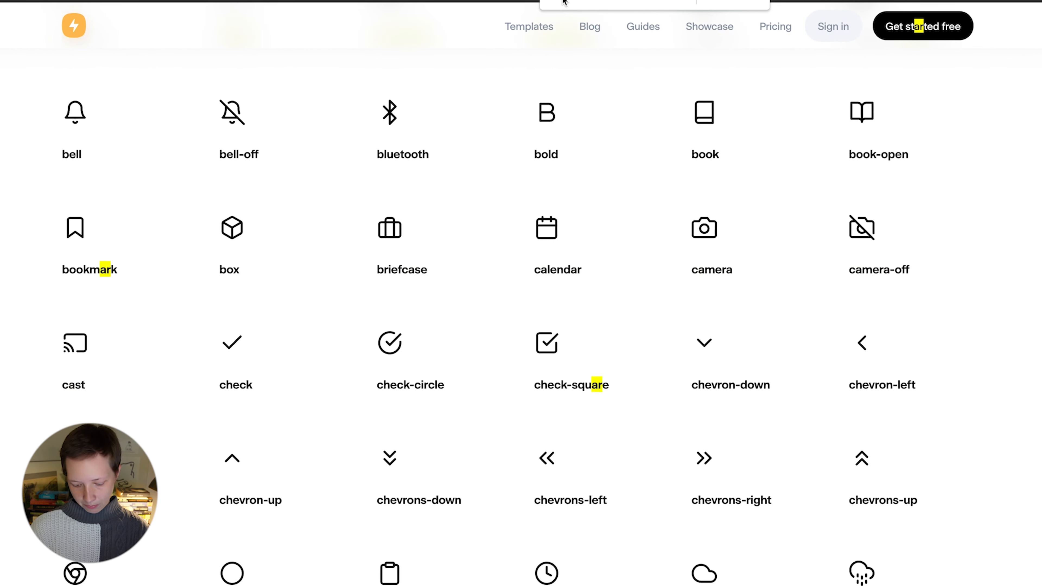
pyautogui.write('ow')
pyautogui.press('Return')
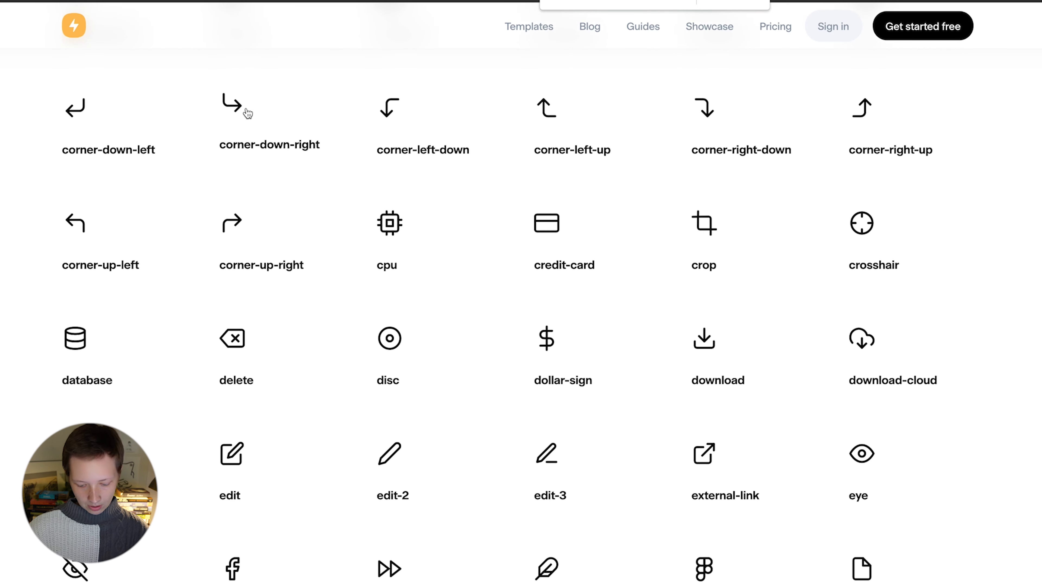
pyautogui.hotkey('ctrl', 'Up')
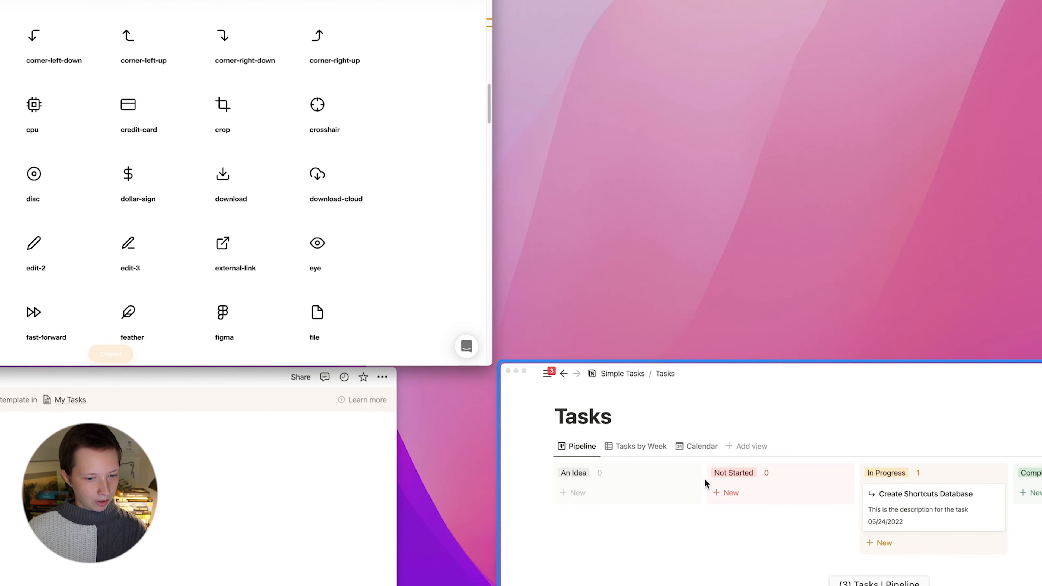
pyautogui.click(180, 487)
pyautogui.moveTo(211, 84)
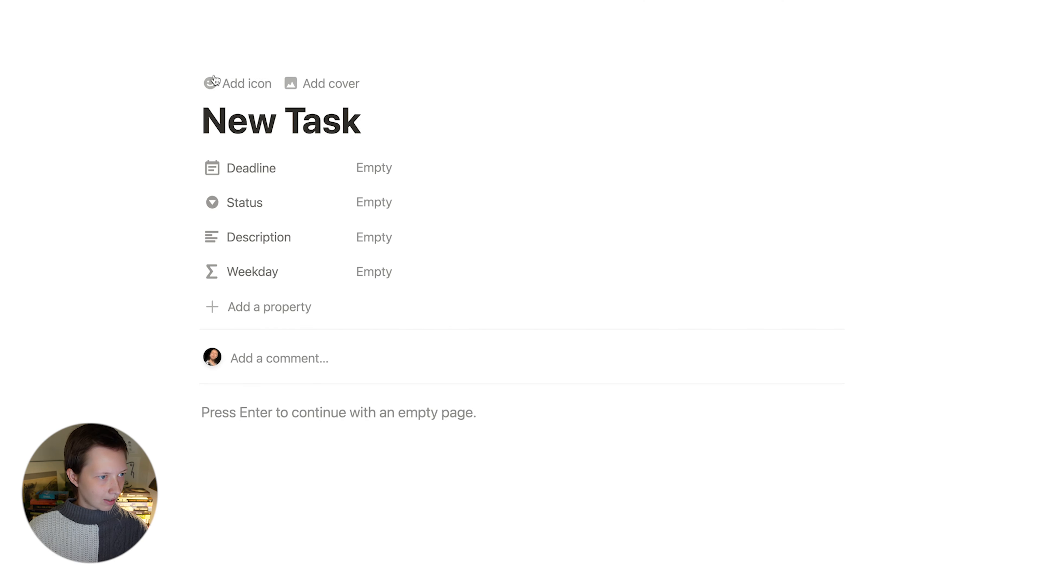
pyautogui.click(240, 93)
pyautogui.click(236, 100)
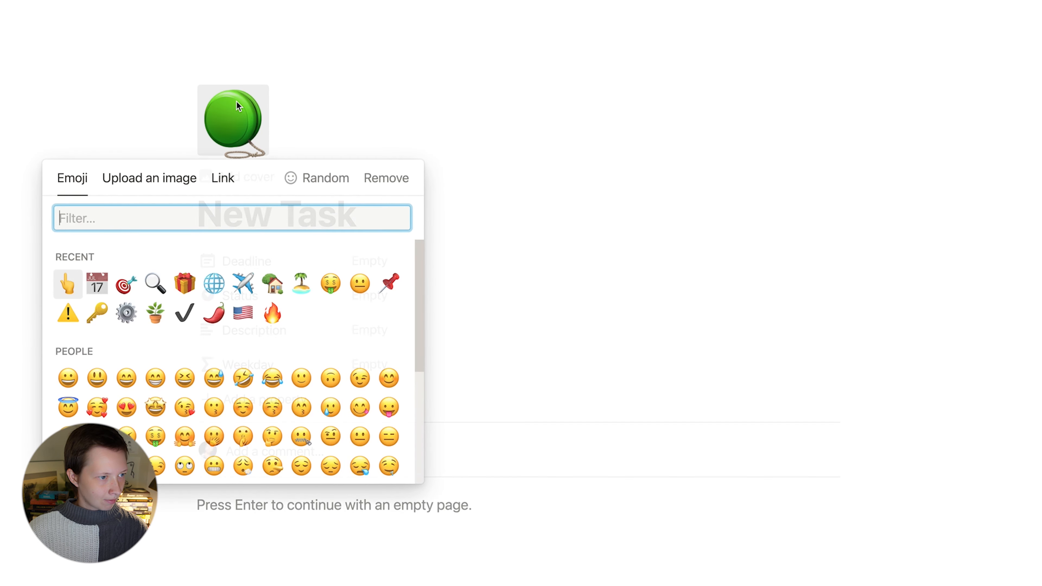
pyautogui.click(222, 178)
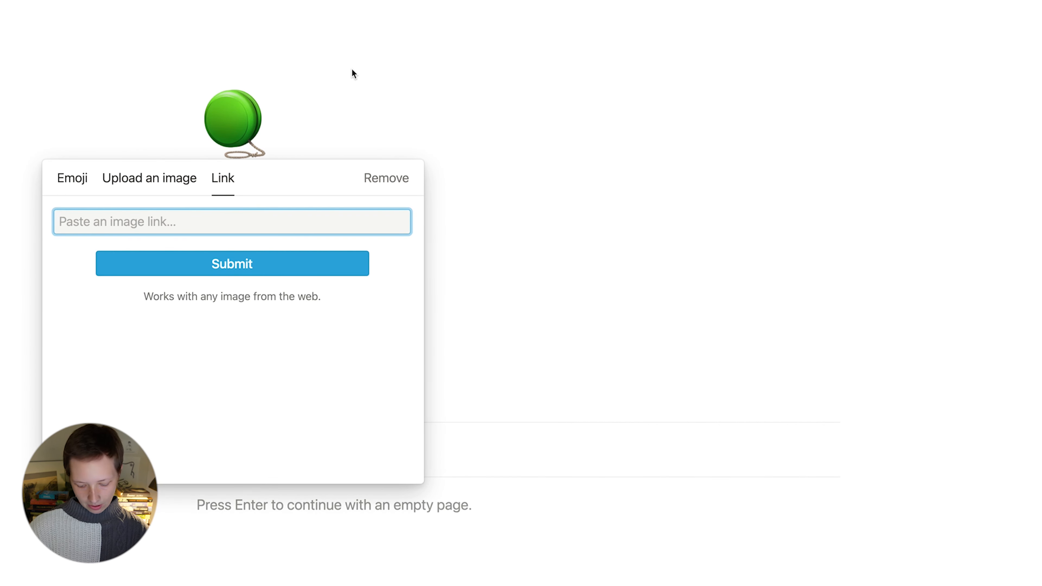
pyautogui.write('https://super.so/icon/dark/corner-down-right.svg')
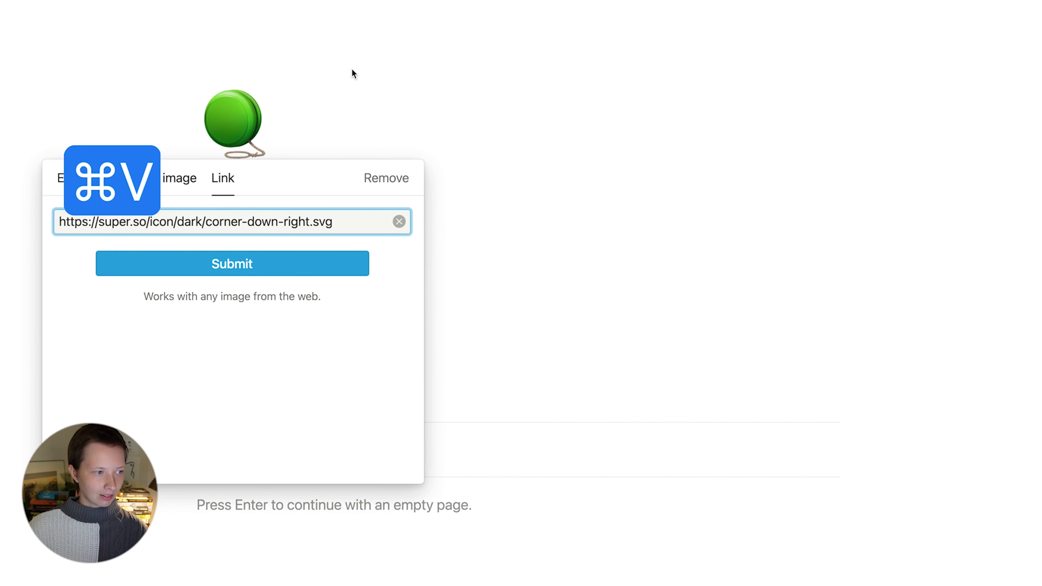
pyautogui.click(198, 263)
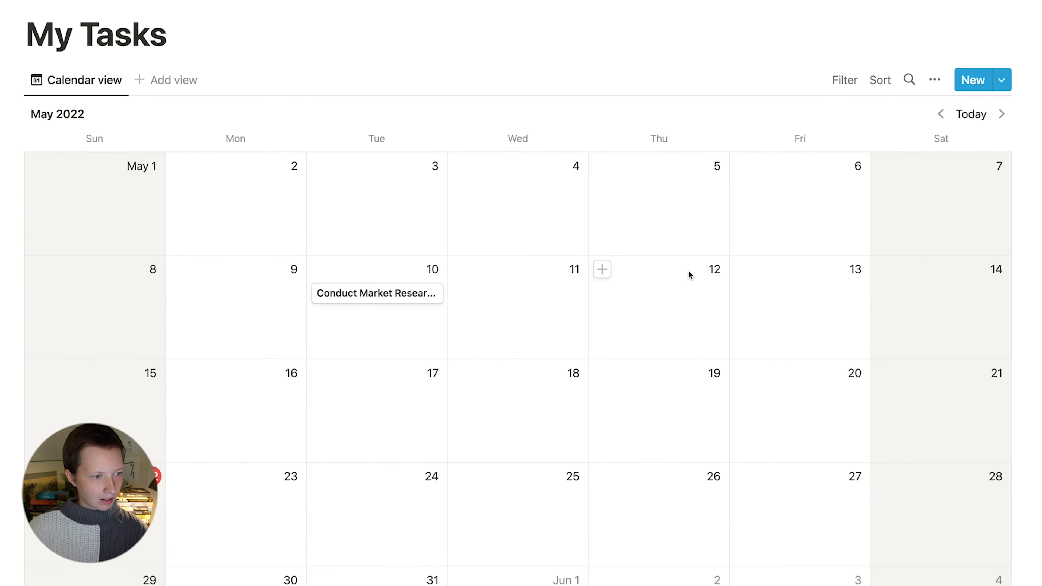
# Step: Apply the New Task template to the Conduct Market Research entry on May 10 and close the entry
pyautogui.scroll(-2, 689, 274)
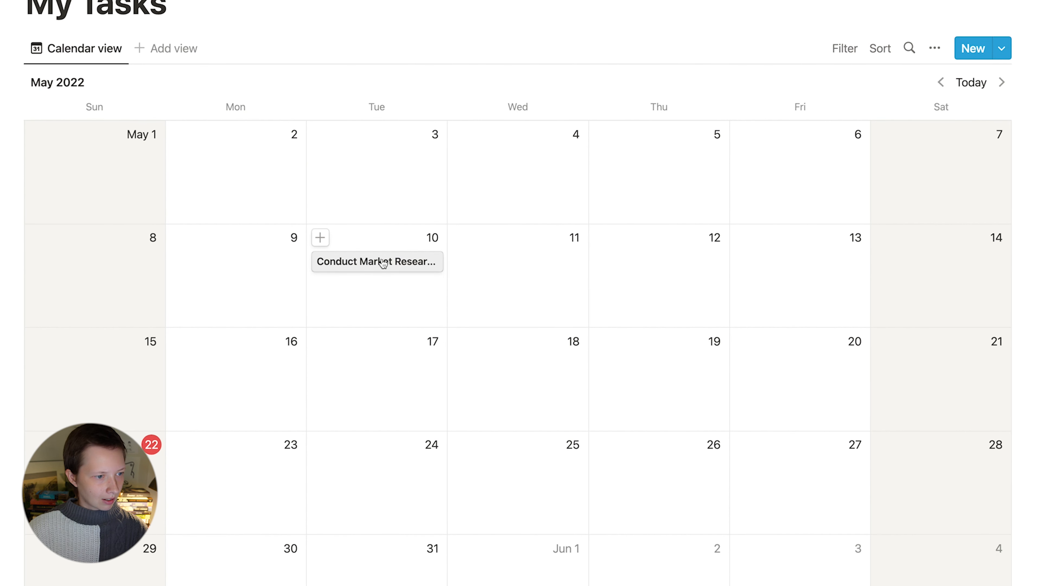
pyautogui.click(362, 265)
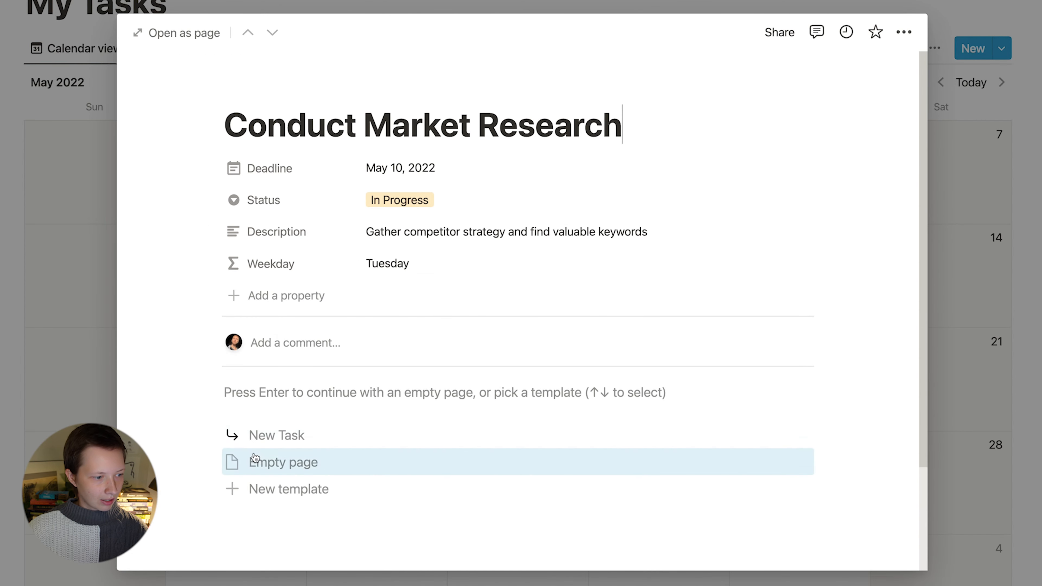
pyautogui.click(285, 438)
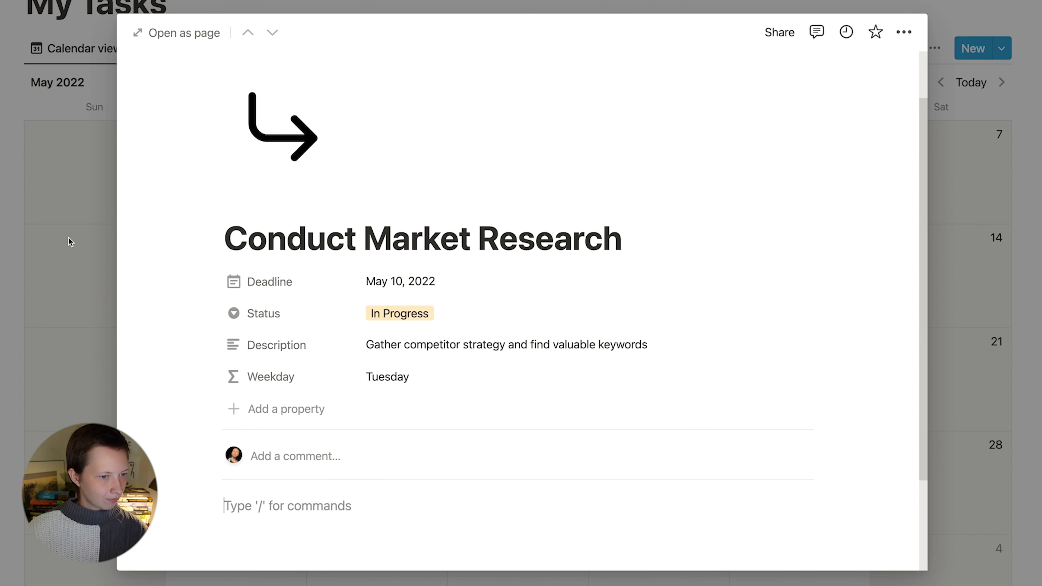
pyautogui.click(70, 239)
# Step: Rename the calendar view to "Calendar" and show the Status property on its entries
pyautogui.scroll(1, 968, 124)
pyautogui.click(936, 74)
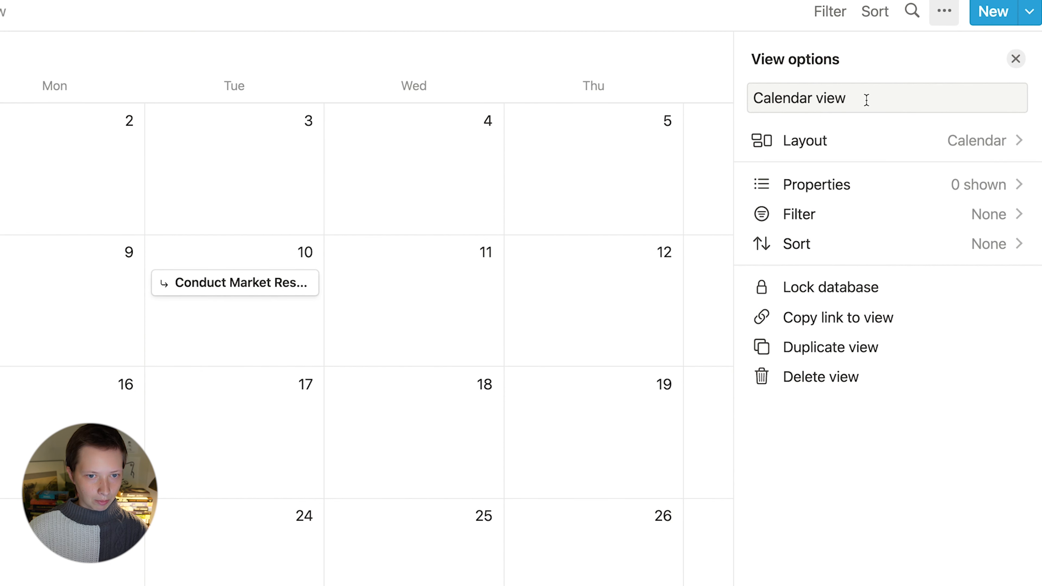
pyautogui.moveTo(866, 100); pyautogui.dragTo(812, 100)
pyautogui.press('BackSpace')
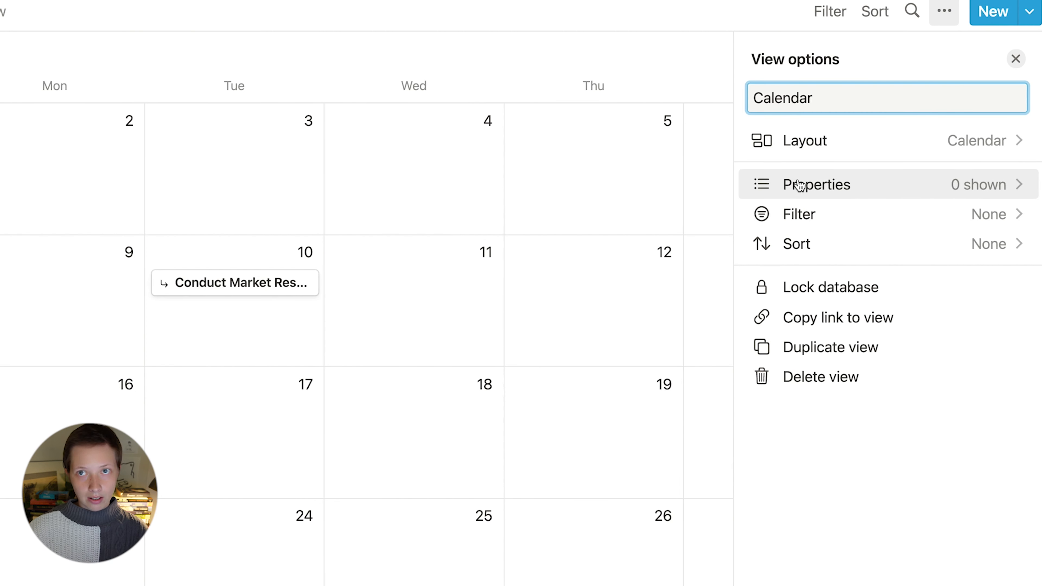
pyautogui.click(798, 186)
pyautogui.click(993, 235)
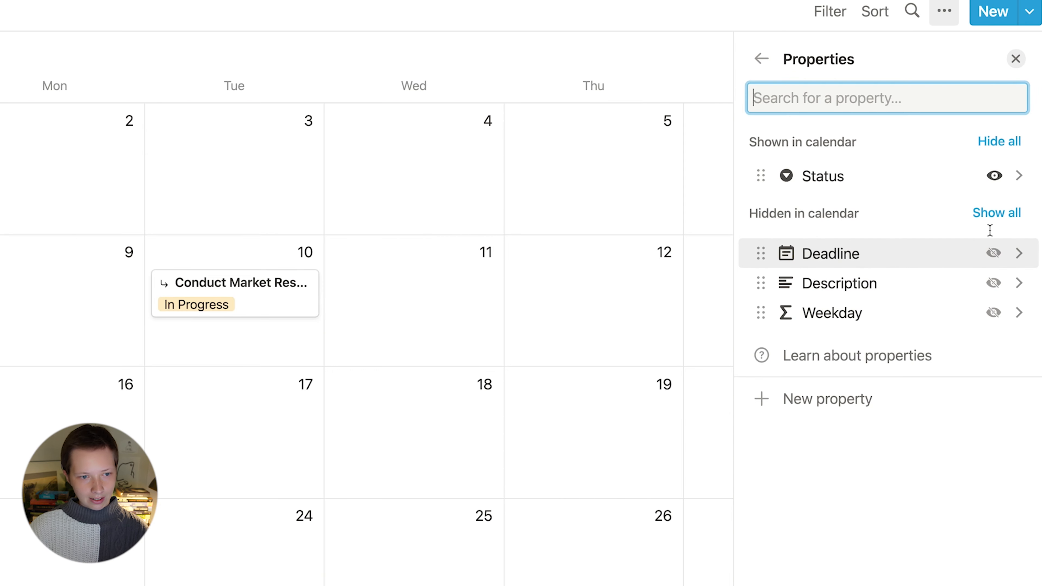
pyautogui.click(421, 418)
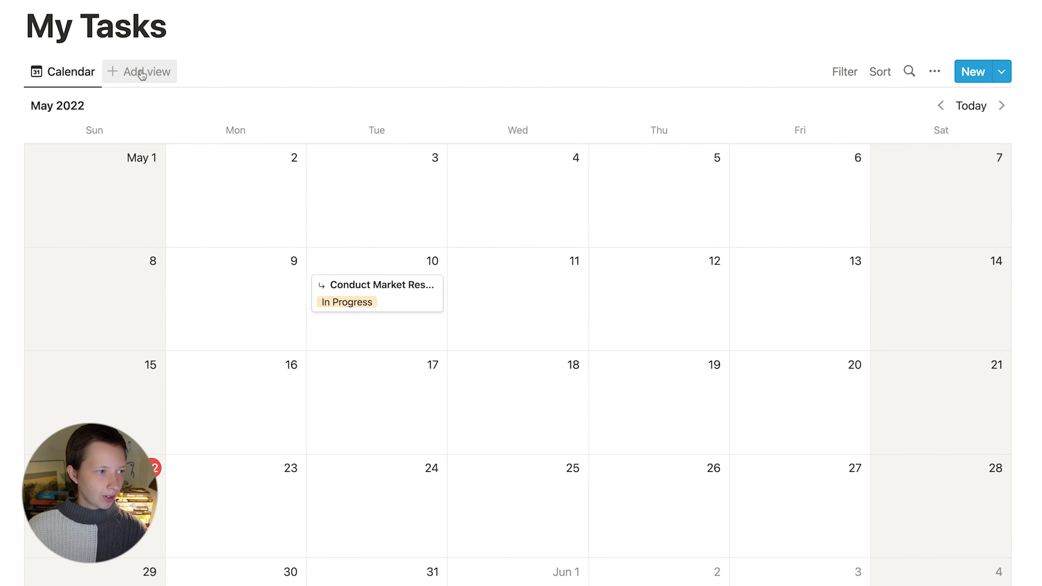
# Step: Add a new Board view to My Tasks and turn on coloured columns
pyautogui.click(161, 77)
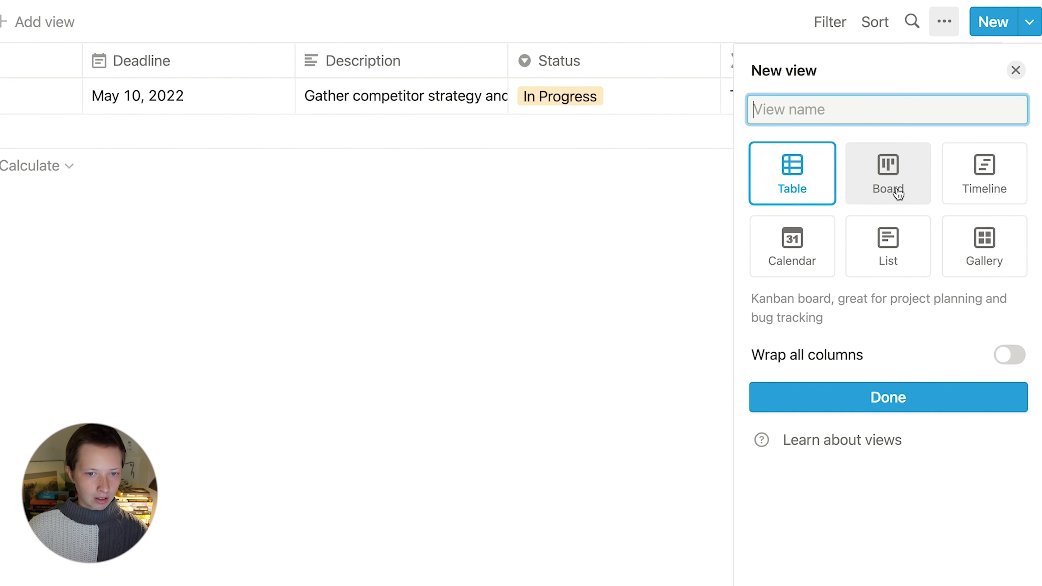
pyautogui.click(897, 202)
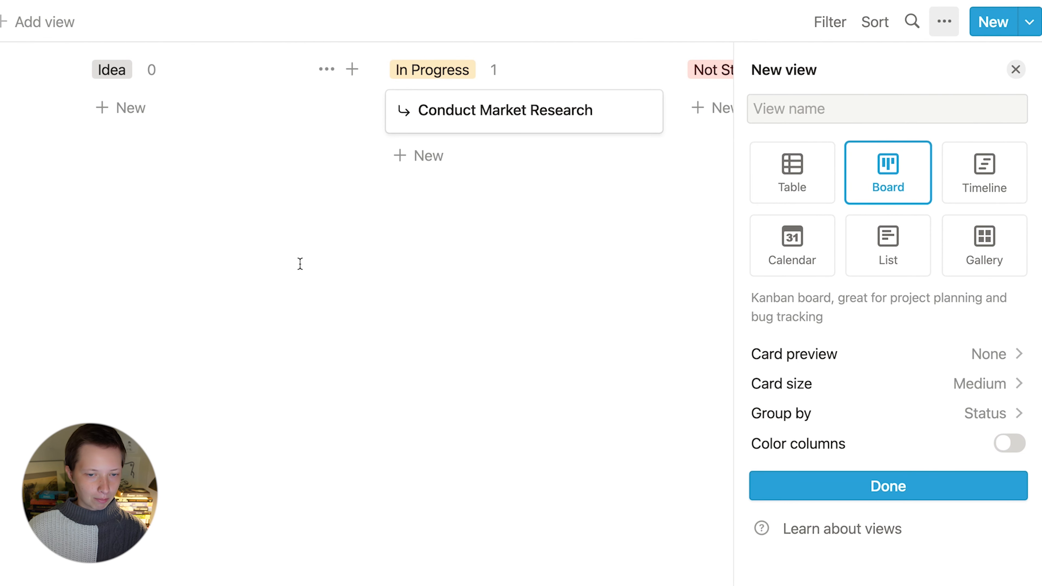
pyautogui.click(1012, 451)
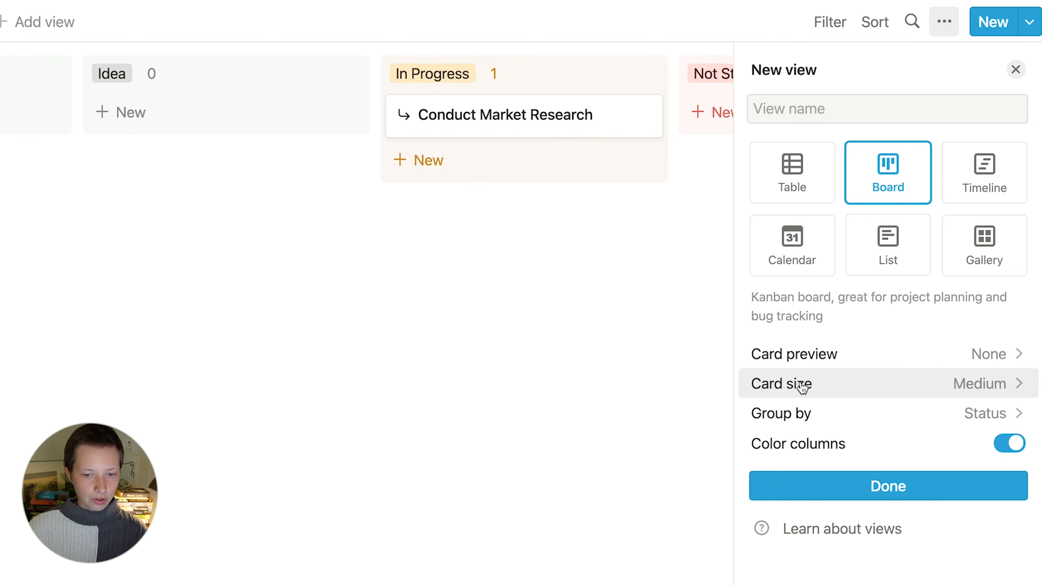
# Step: Reorder the board's Status groups to Idea, Not Started, In Progress, Completed and return to the new view's settings
pyautogui.click(892, 420)
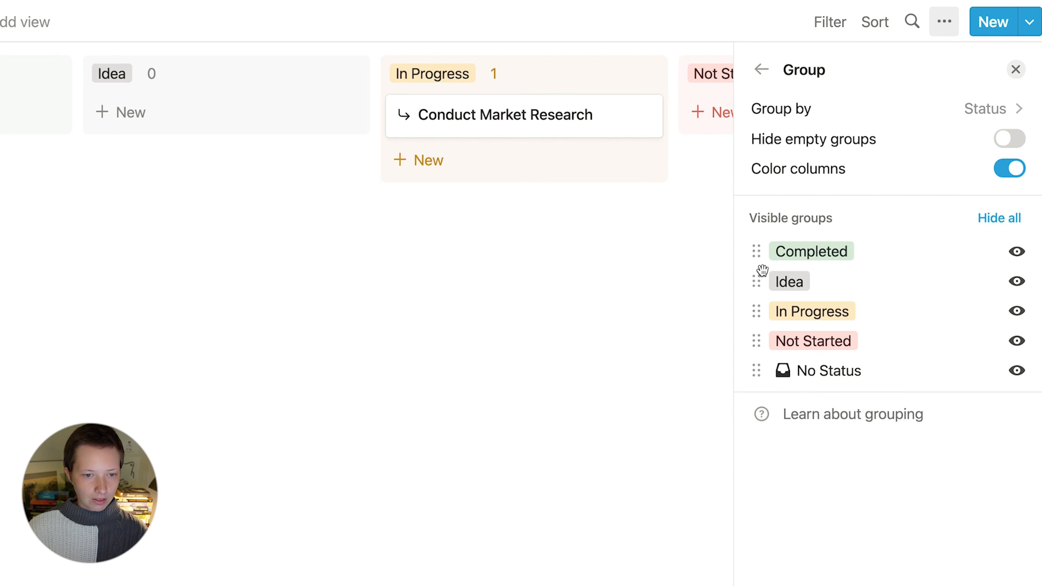
pyautogui.moveTo(755, 280); pyautogui.dragTo(753, 239)
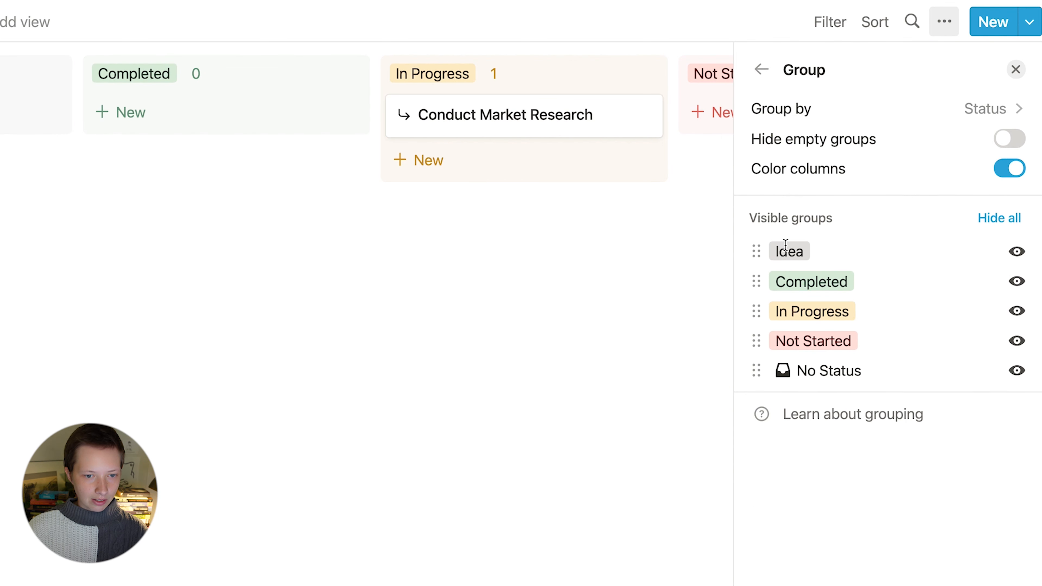
pyautogui.moveTo(751, 282)
pyautogui.mouseDown()
pyautogui.moveTo(751, 342)
pyautogui.moveTo(752, 271)
pyautogui.mouseUp()
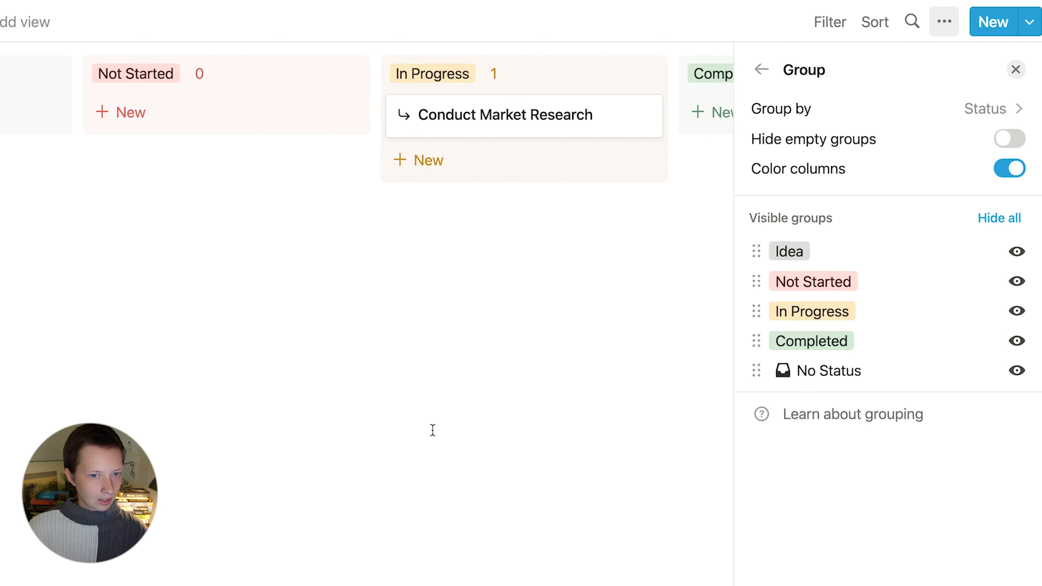
pyautogui.click(762, 69)
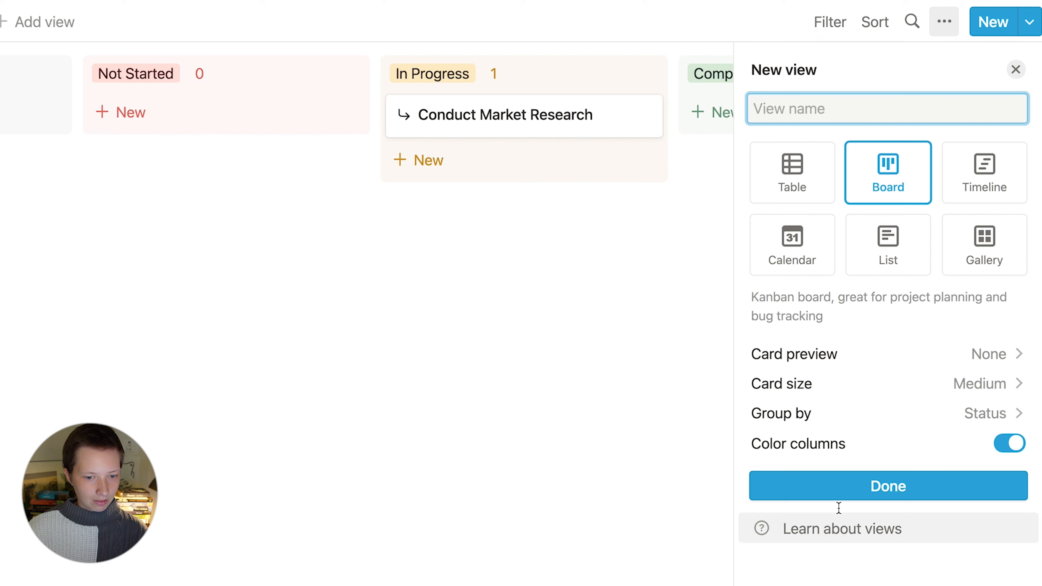
# Step: Finish creating the board view and show the Description and Deadline properties on its cards
pyautogui.click(818, 485)
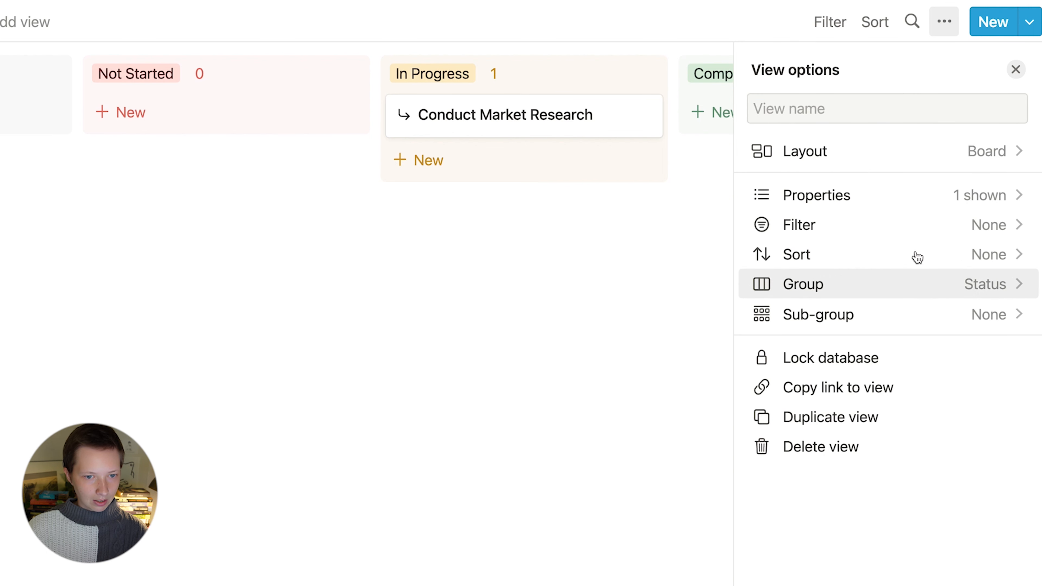
pyautogui.click(868, 196)
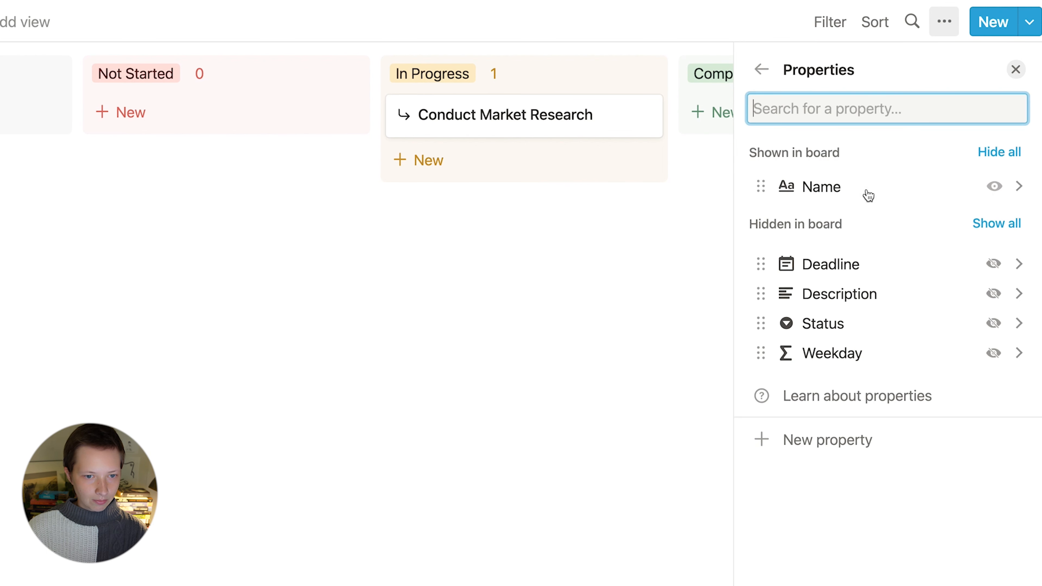
pyautogui.click(992, 293)
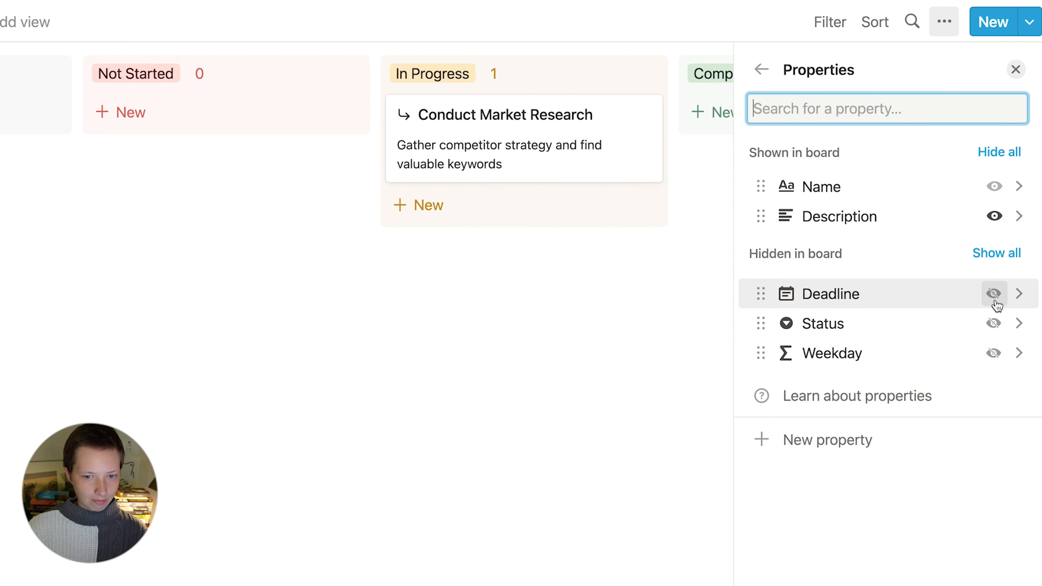
pyautogui.click(995, 293)
pyautogui.click(1016, 69)
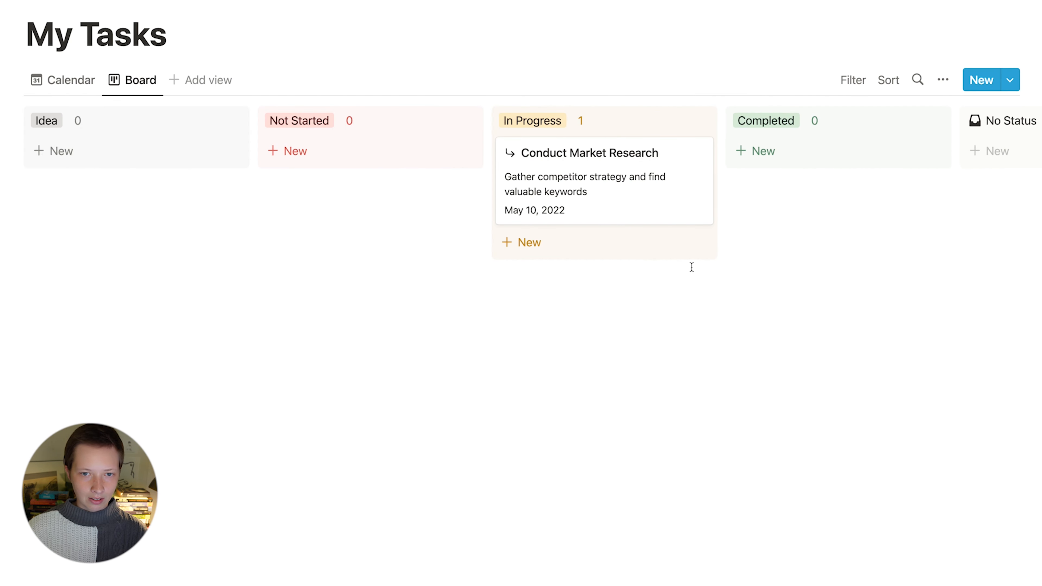
# Step: Hide the No Status group on the board
pyautogui.hscroll(5, 930, 132)
pyautogui.click(949, 122)
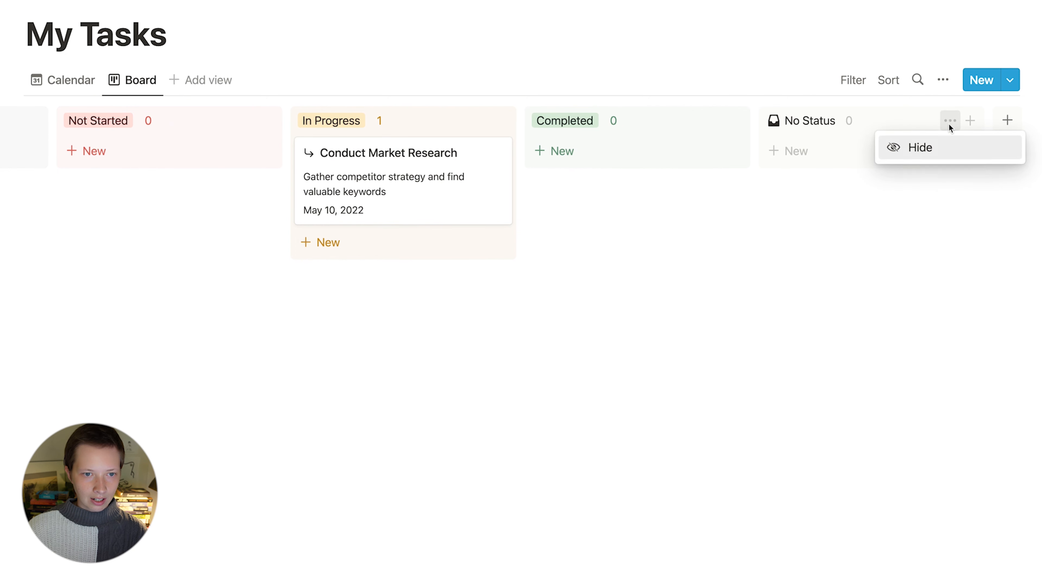
pyautogui.click(906, 152)
# Step: Move the Conduct Market Research card to Completed and back to In Progress
pyautogui.moveTo(662, 170); pyautogui.dragTo(868, 162)
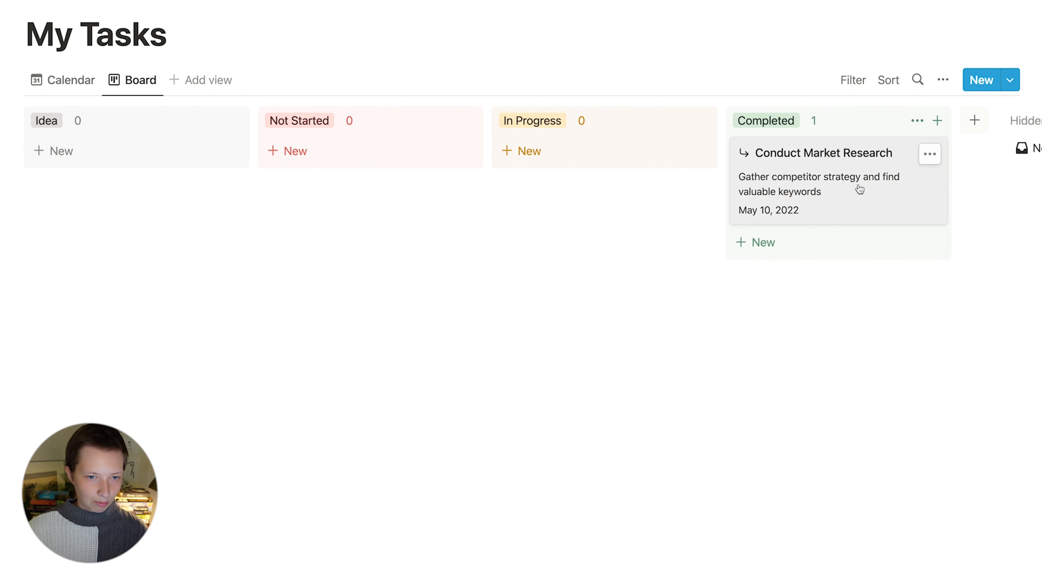
pyautogui.moveTo(859, 190); pyautogui.dragTo(640, 144)
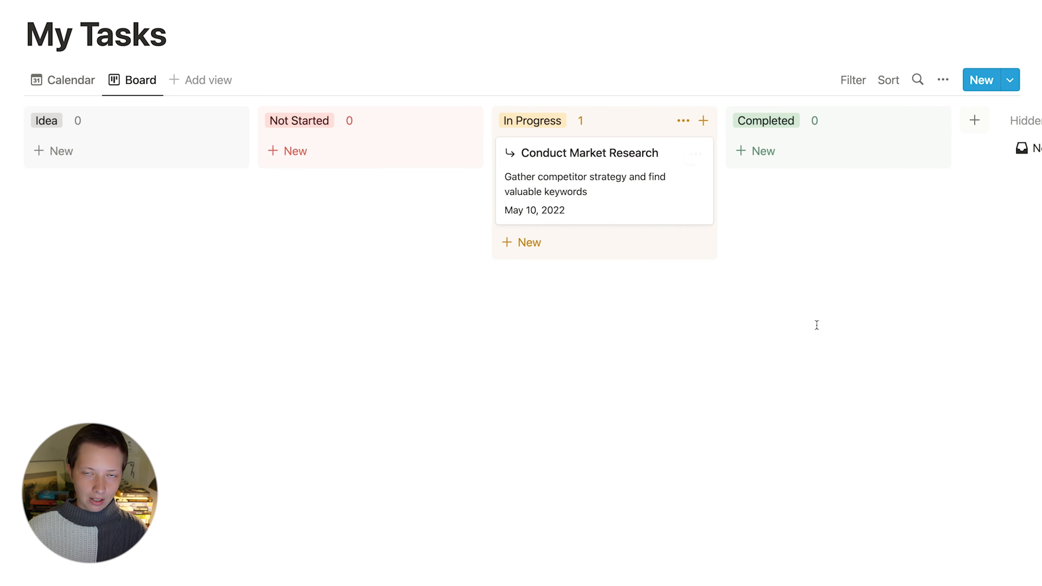
# Step: Add a Status filter to the board, convert it to an advanced filter and turn its rule into a group
pyautogui.click(853, 80)
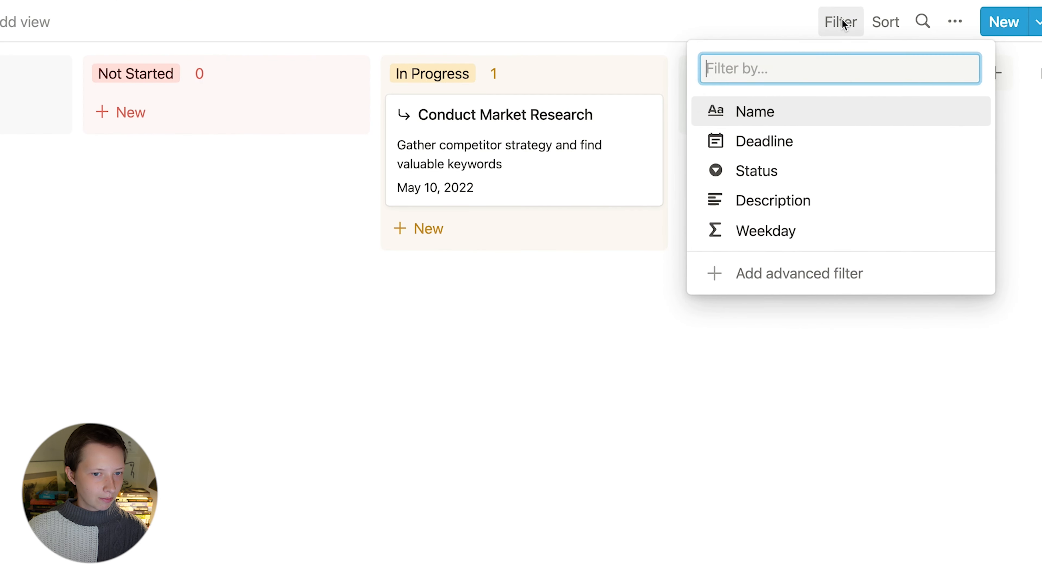
pyautogui.click(832, 196)
pyautogui.click(104, 101)
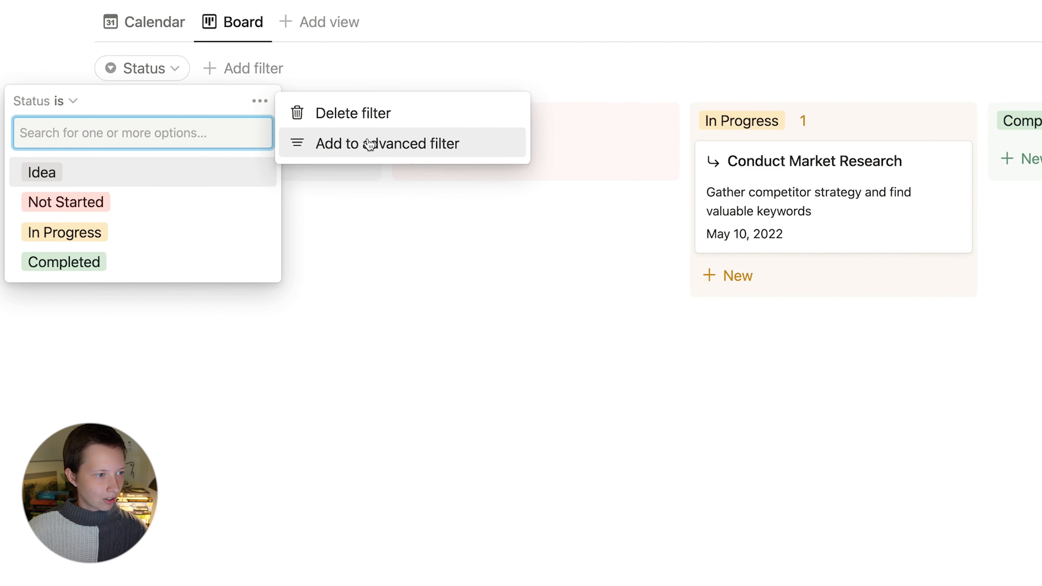
pyautogui.click(411, 148)
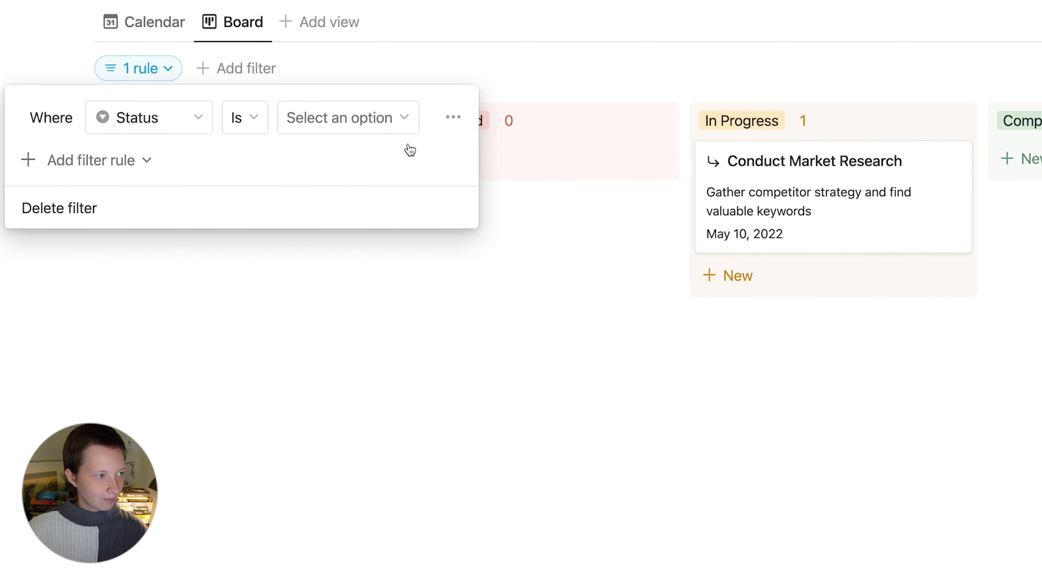
pyautogui.click(454, 120)
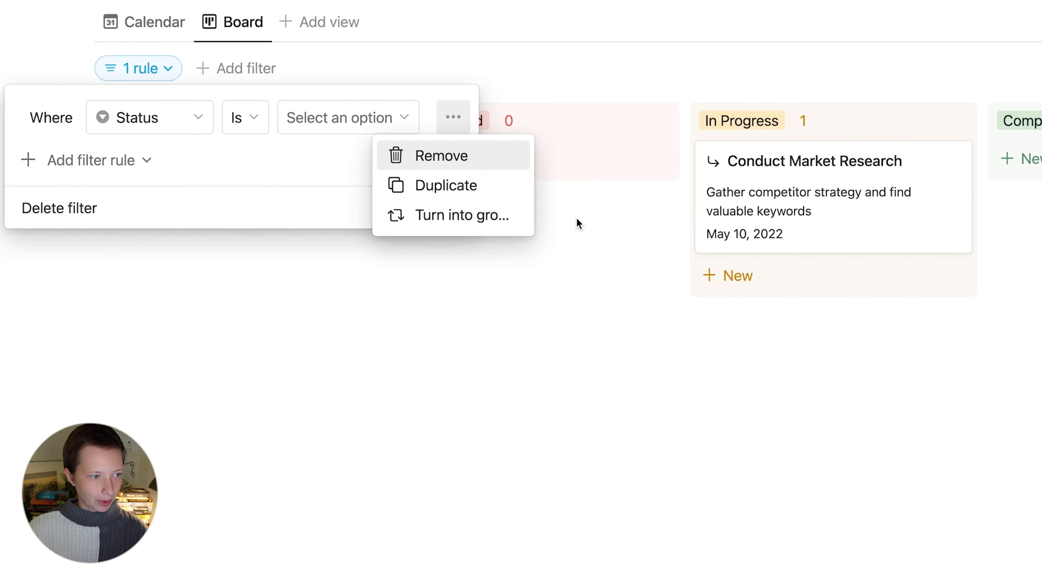
pyautogui.click(478, 225)
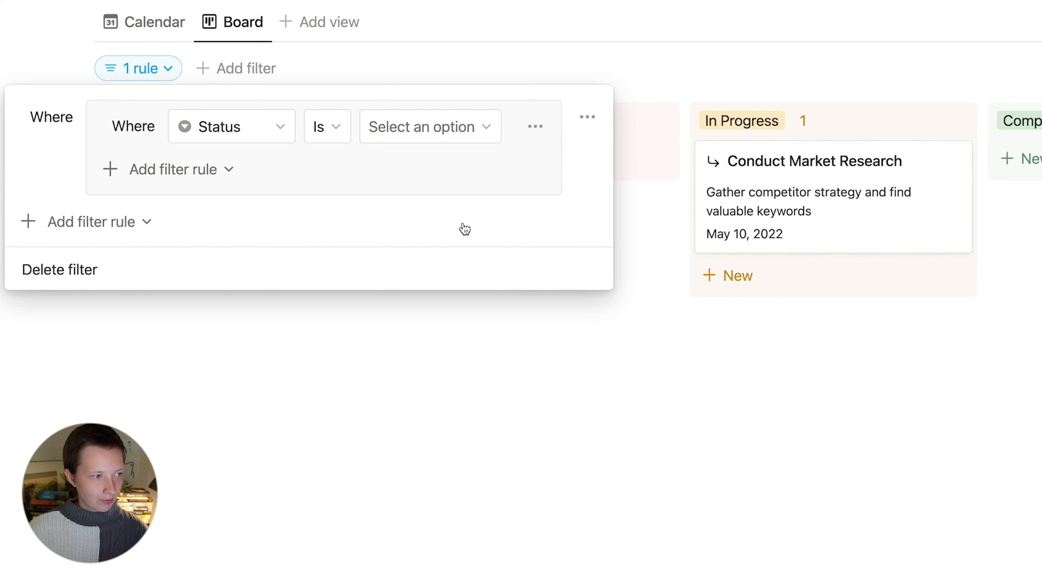
# Step: Set the filter group's first rule to Status is Idea and add an Or rule for Status is Not Started
pyautogui.click(410, 138)
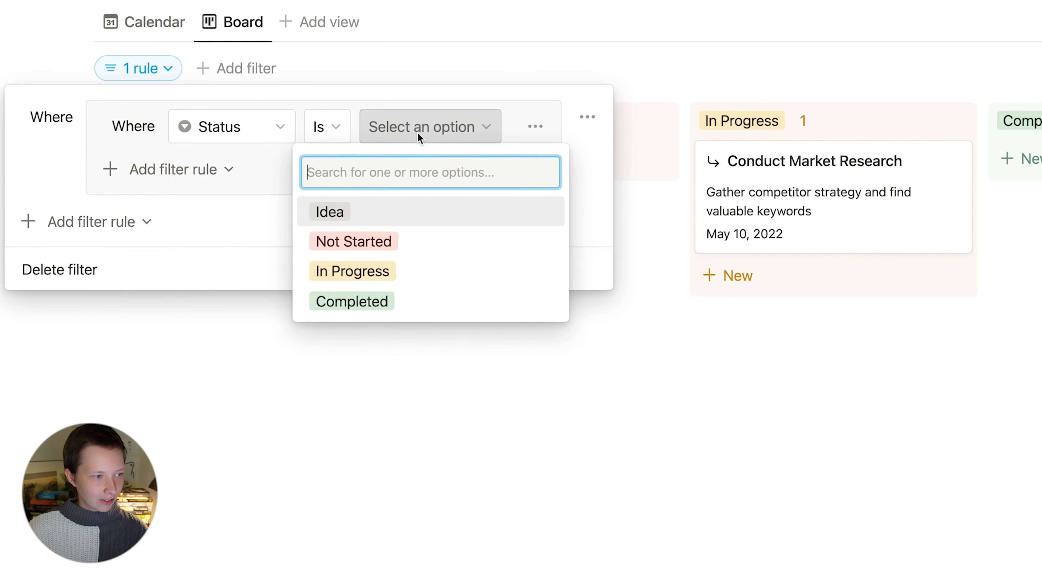
pyautogui.click(374, 221)
pyautogui.click(184, 180)
pyautogui.click(185, 181)
pyautogui.click(207, 203)
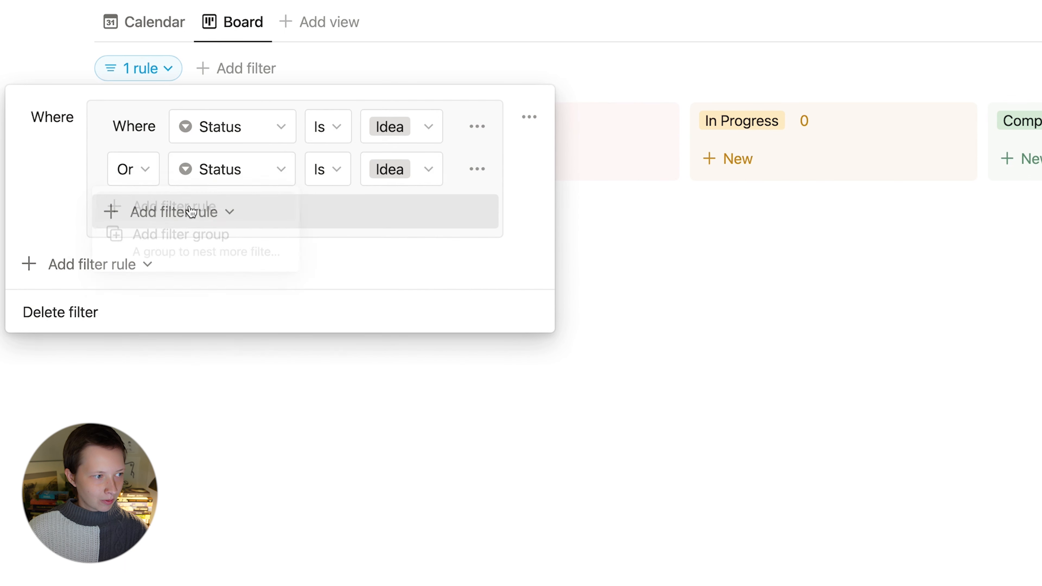
pyautogui.click(407, 178)
pyautogui.click(319, 214)
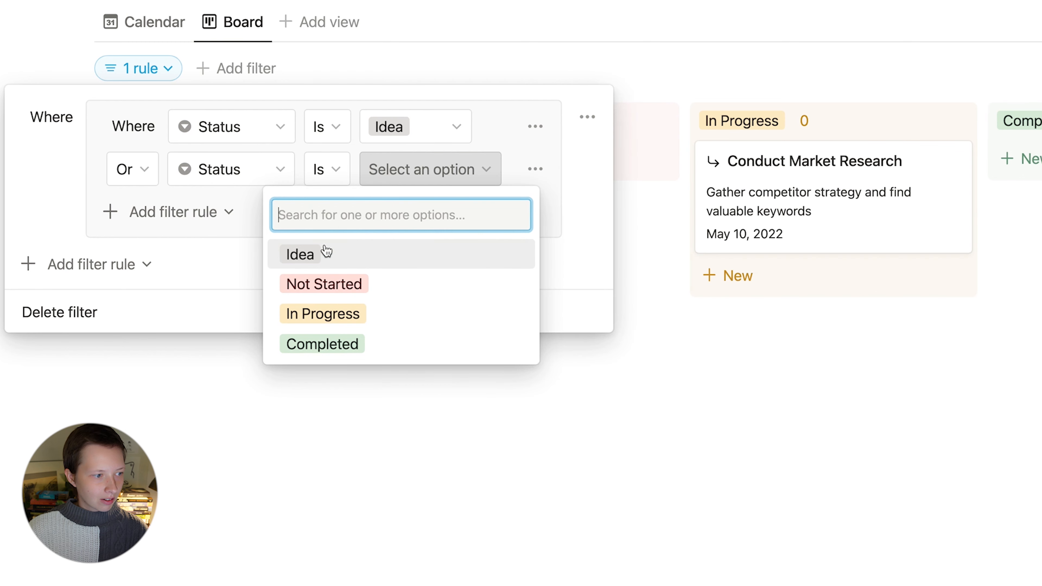
pyautogui.click(324, 284)
# Step: Add a third Or rule to the filter group for Status is In Progress
pyautogui.click(180, 212)
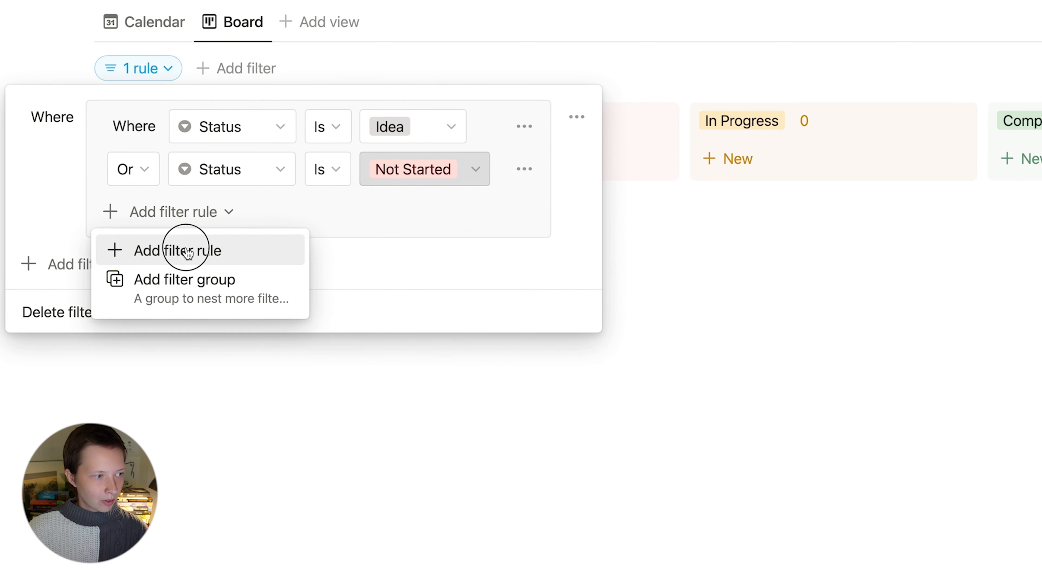
pyautogui.click(202, 249)
pyautogui.click(381, 217)
pyautogui.click(386, 256)
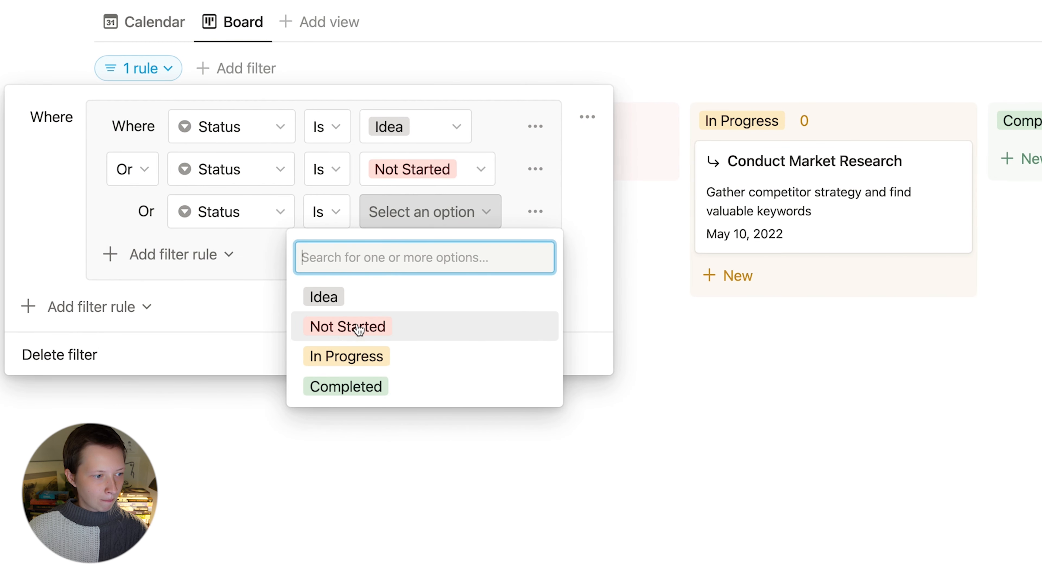
pyautogui.click(340, 355)
pyautogui.click(210, 299)
# Step: Add a second filter group containing the rule Status is Completed
pyautogui.click(123, 306)
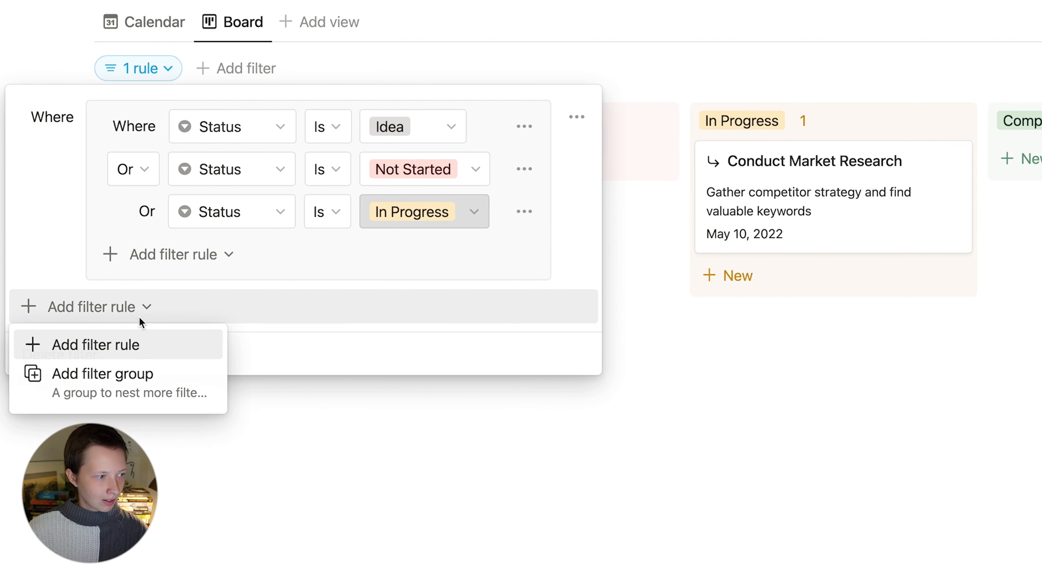
pyautogui.click(124, 345)
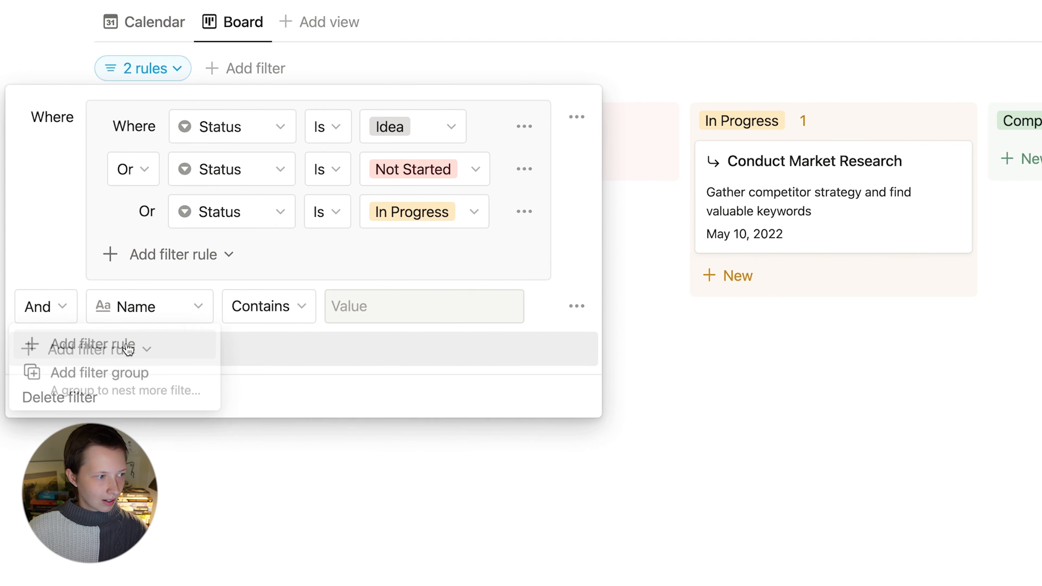
pyautogui.click(577, 308)
pyautogui.click(546, 414)
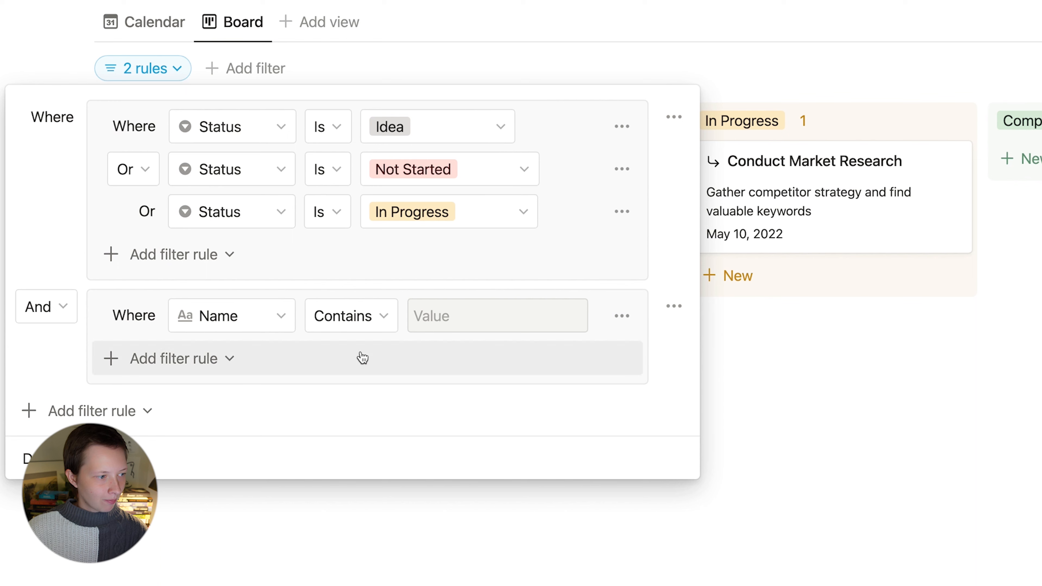
pyautogui.click(242, 323)
pyautogui.click(212, 491)
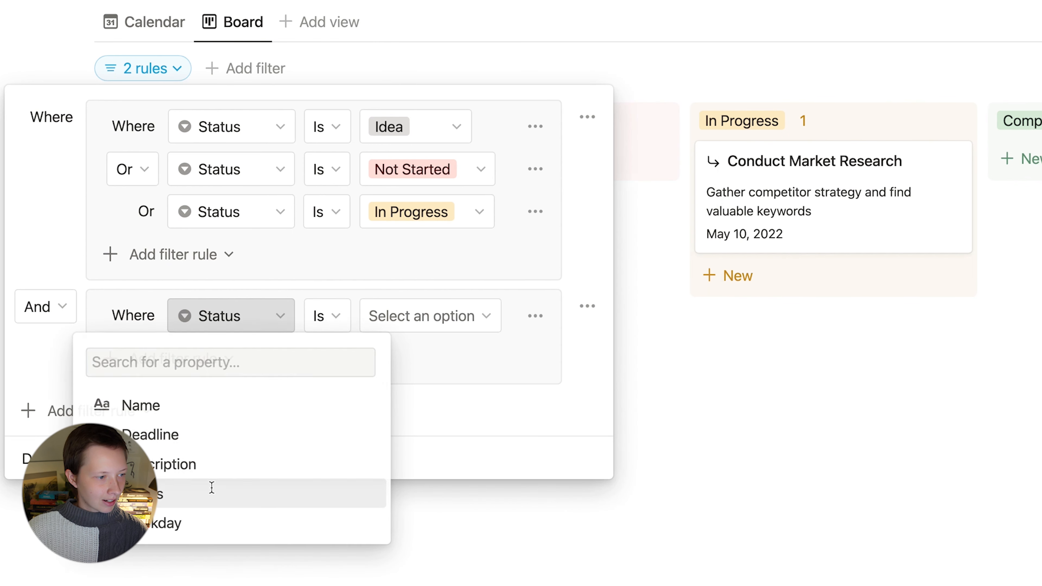
pyautogui.click(437, 315)
pyautogui.click(385, 489)
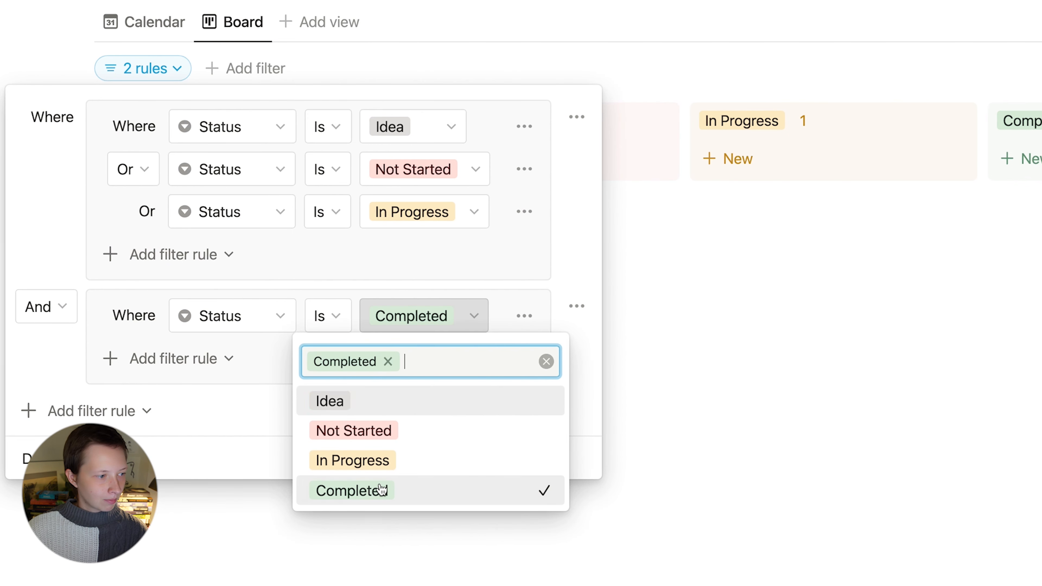
# Step: Add another rule to the second filter group and join the group's rules with And
pyautogui.click(197, 353)
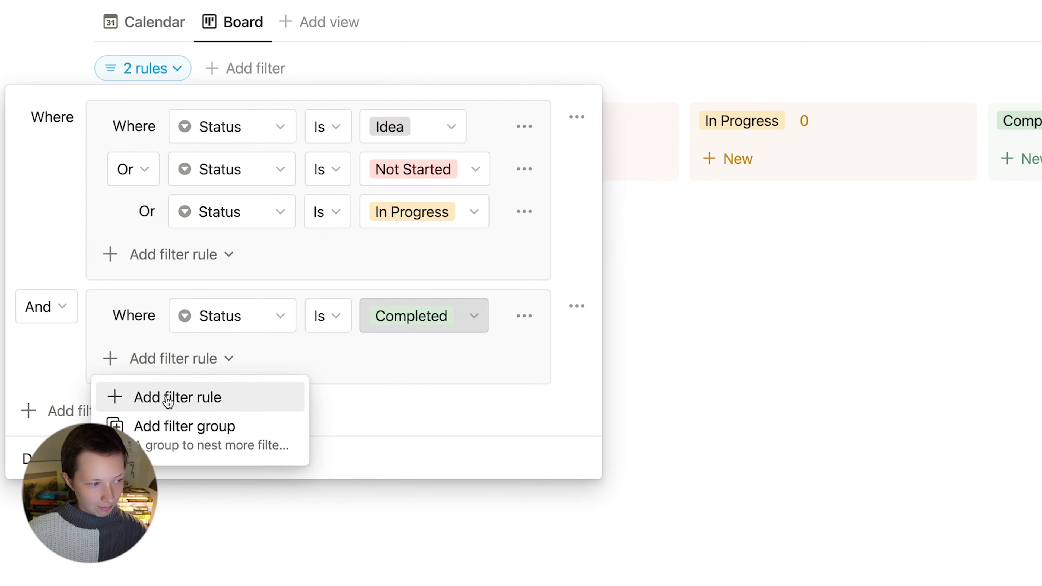
pyautogui.click(167, 397)
pyautogui.click(138, 357)
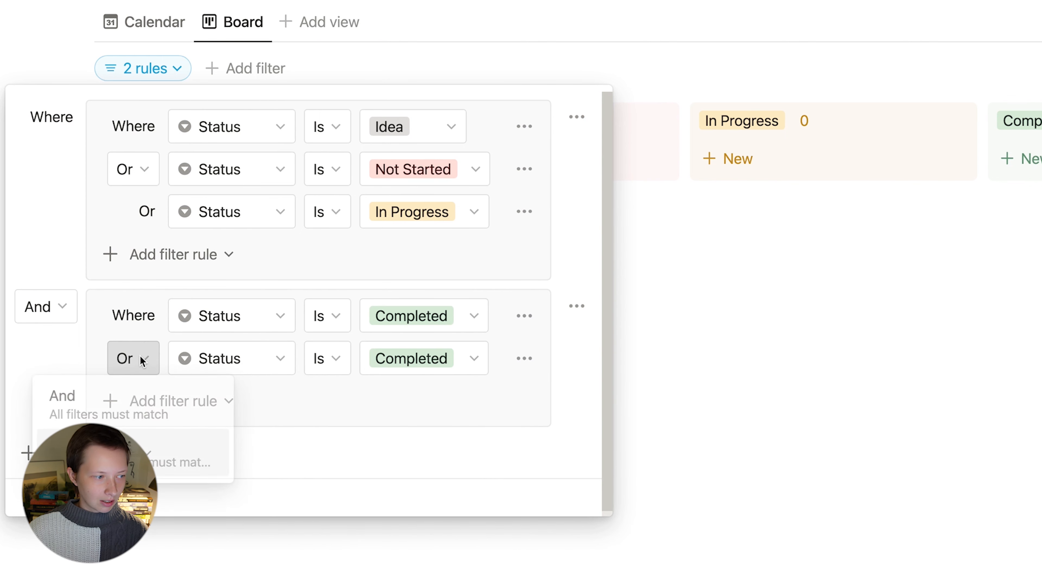
pyautogui.click(123, 394)
# Step: Set the second group's new rule to Deadline is on or after One week ago
pyautogui.click(227, 371)
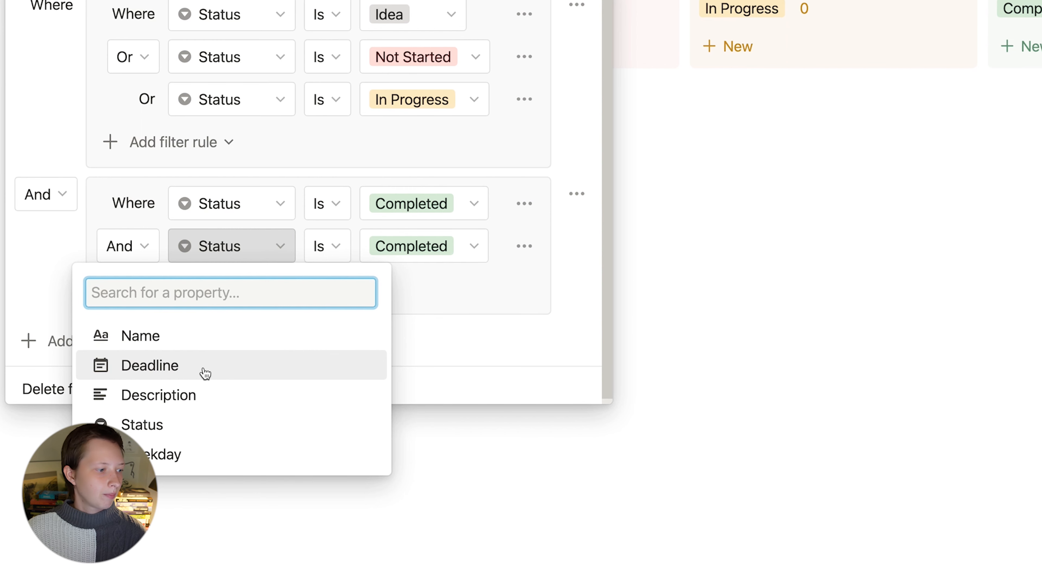
pyautogui.click(166, 366)
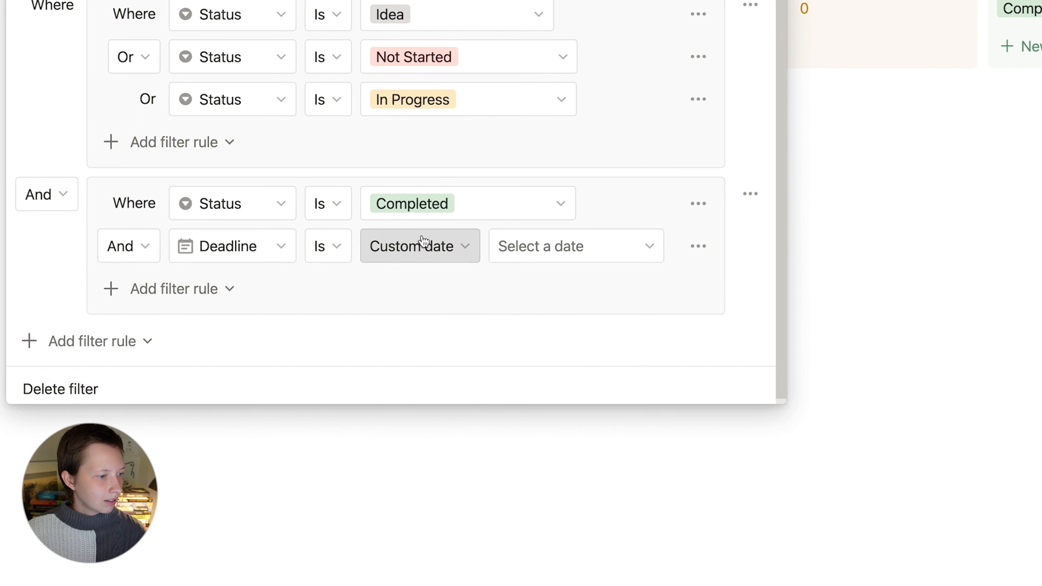
pyautogui.click(326, 245)
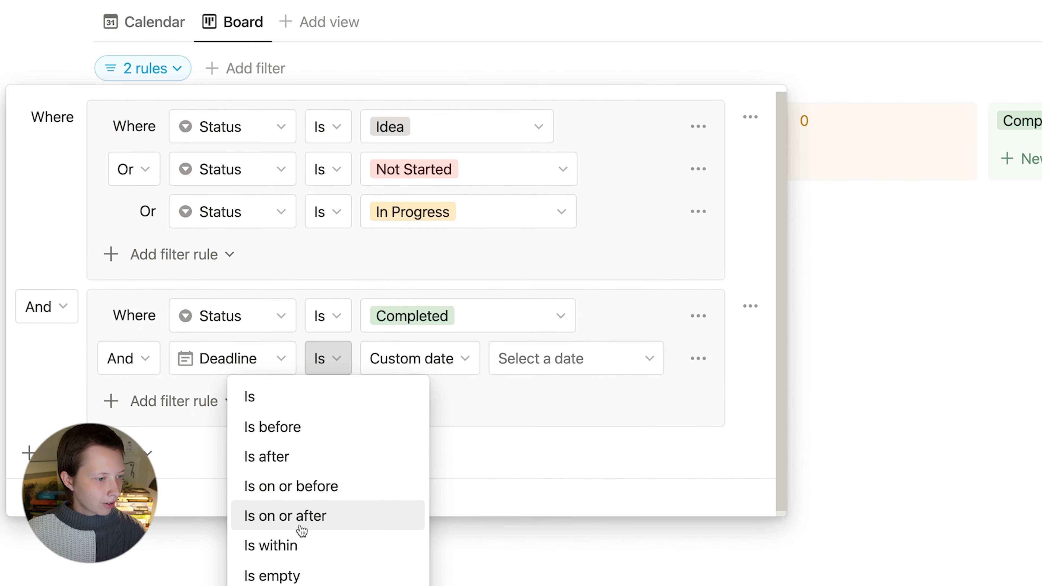
pyautogui.click(301, 528)
pyautogui.click(512, 368)
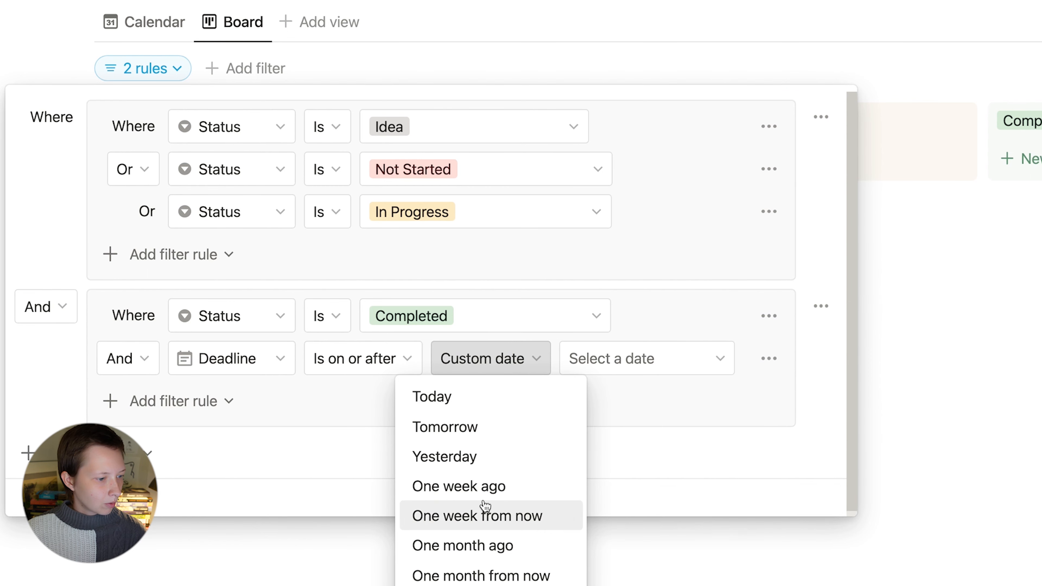
pyautogui.click(483, 488)
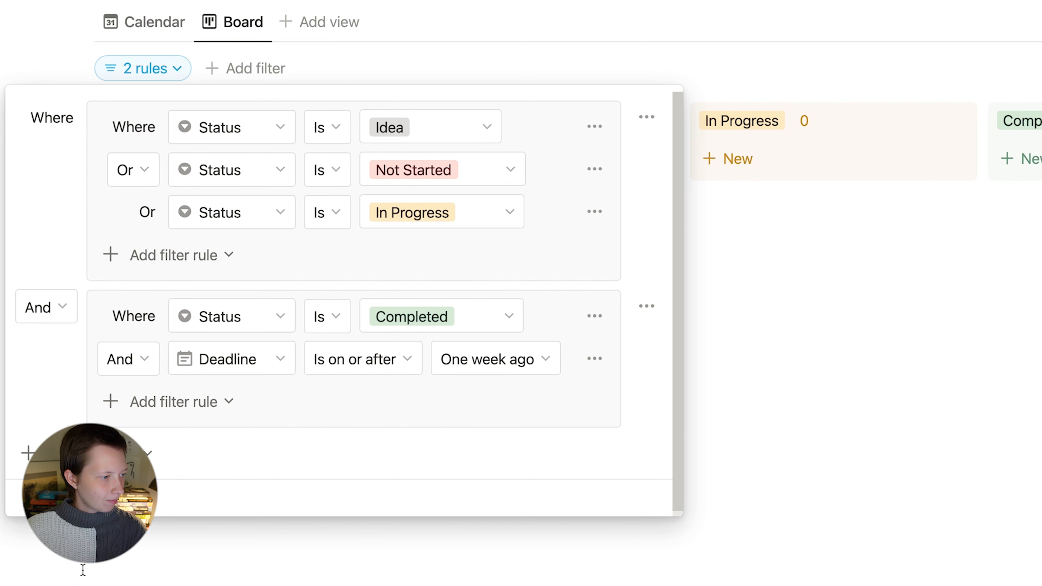
# Step: Join the two filter groups with Or and hide the filter bar
pyautogui.click(61, 306)
pyautogui.click(57, 392)
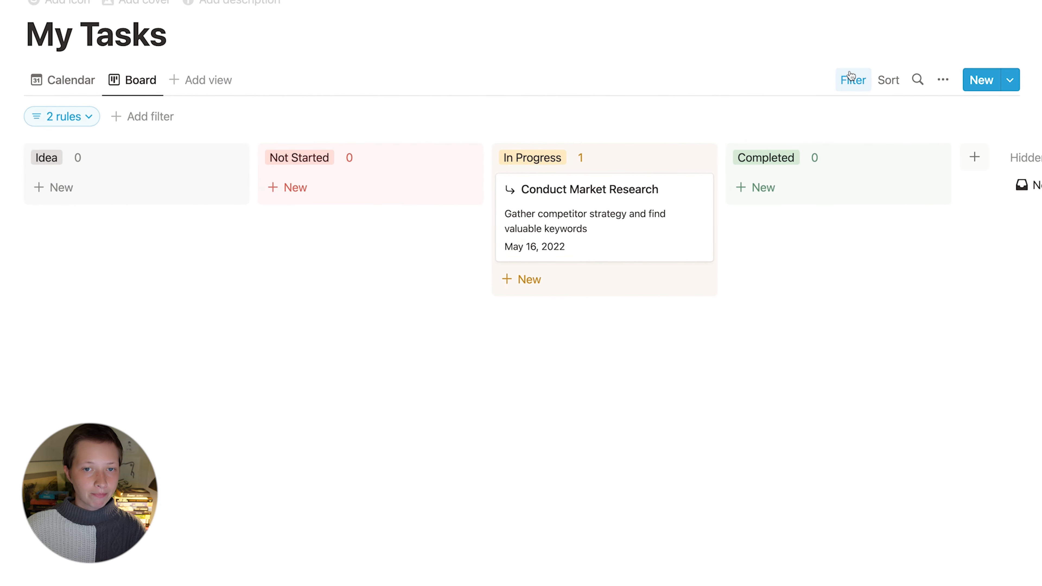
pyautogui.click(849, 76)
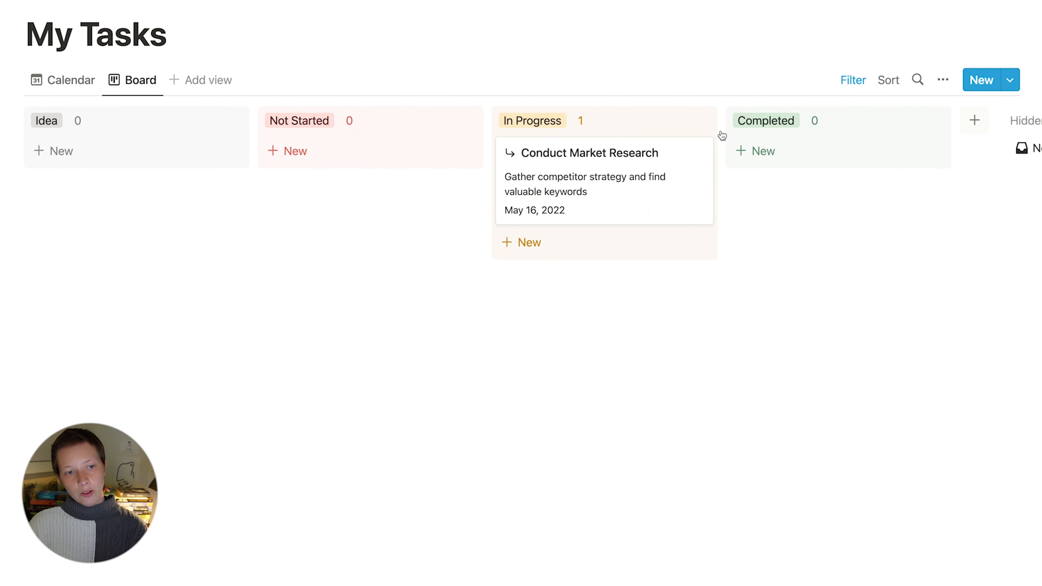
# Step: Test the filter by moving the Conduct Market Research card to Completed and changing its deadline to an earlier date
pyautogui.moveTo(537, 188); pyautogui.dragTo(858, 151)
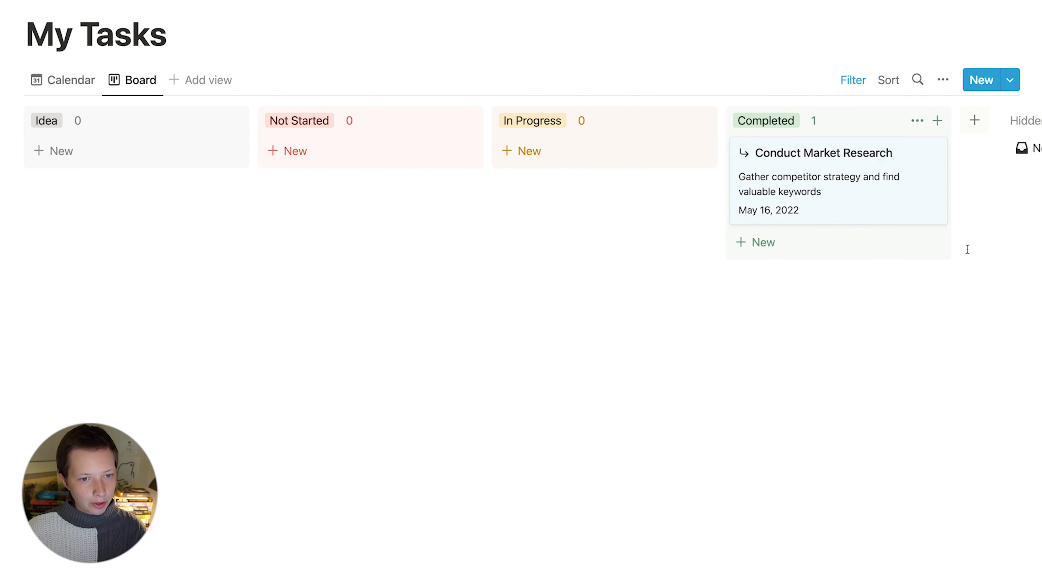
pyautogui.click(847, 200)
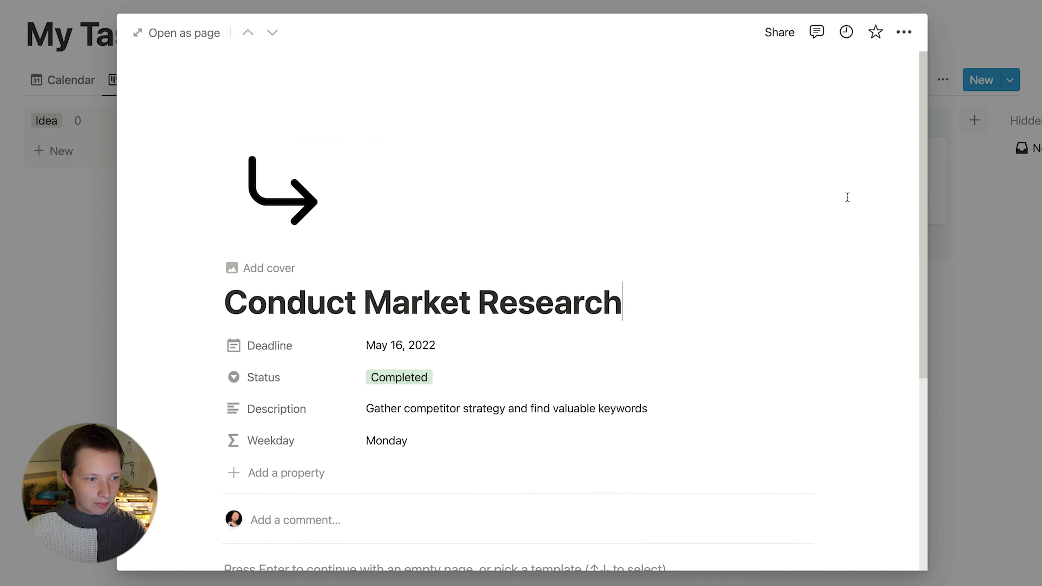
pyautogui.click(406, 346)
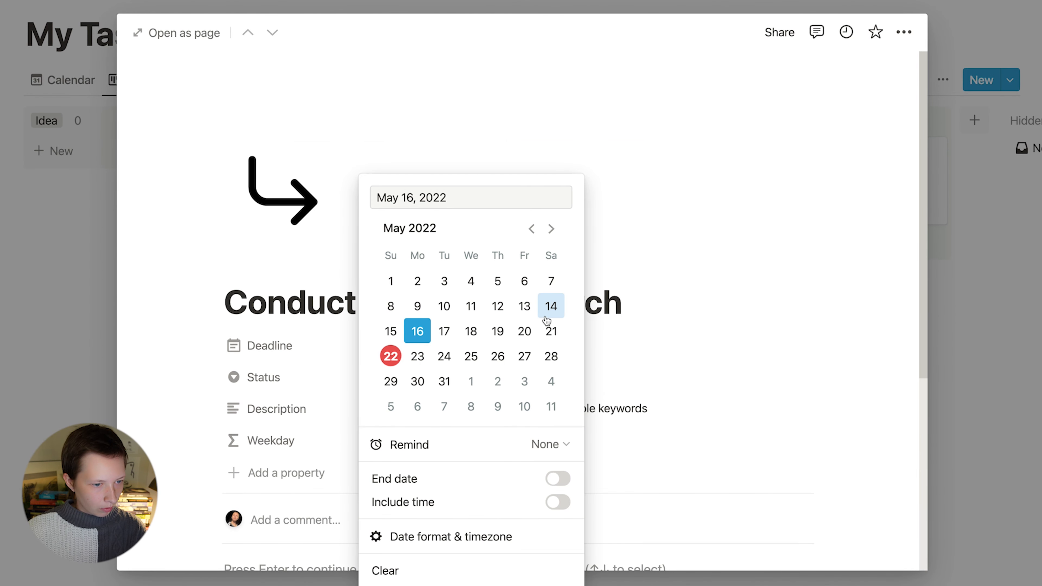
pyautogui.click(753, 204)
pyautogui.click(988, 221)
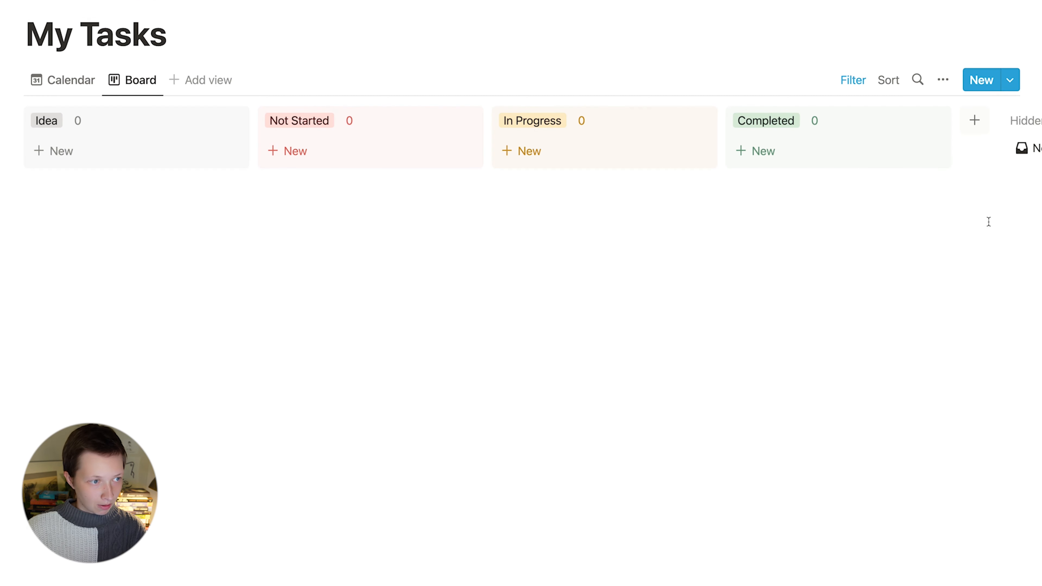
# Step: Move the Conduct Market Research task to May 16, 2022 in the Calendar view
pyautogui.press('super+z')
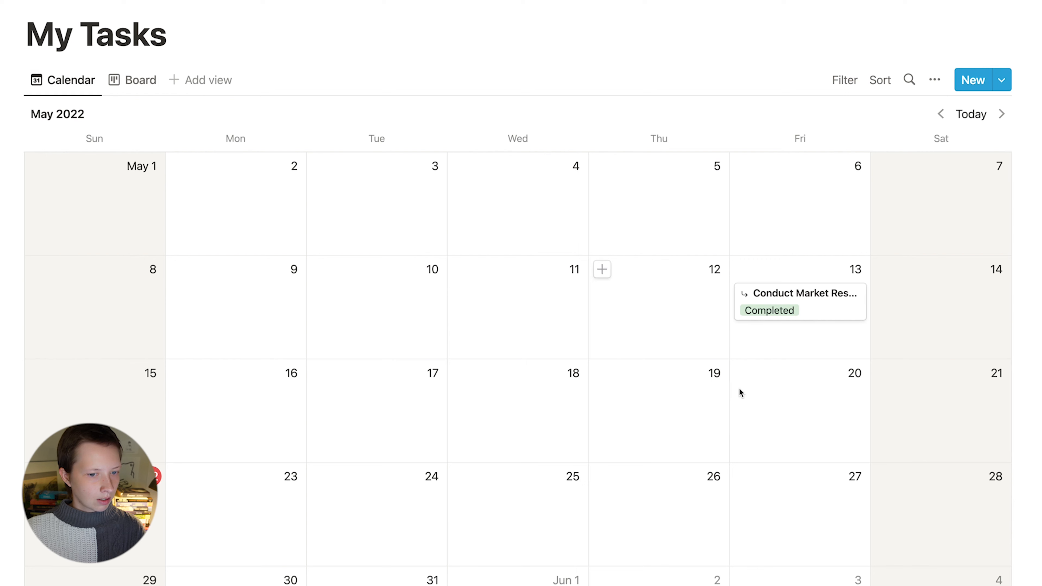
pyautogui.moveTo(780, 299); pyautogui.dragTo(249, 372)
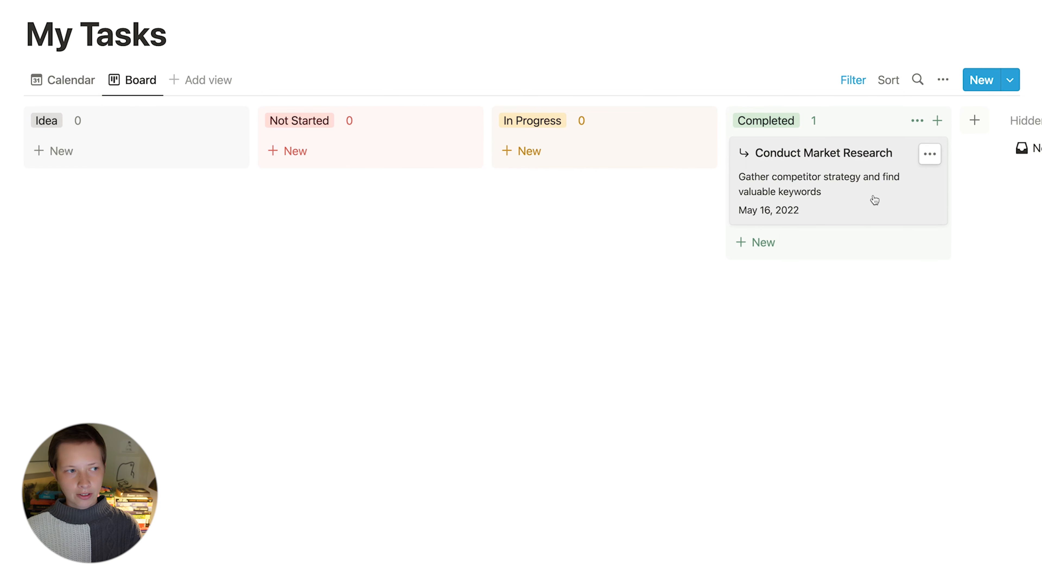
# Step: Rename the Board view as Pipeline
pyautogui.click(127, 85)
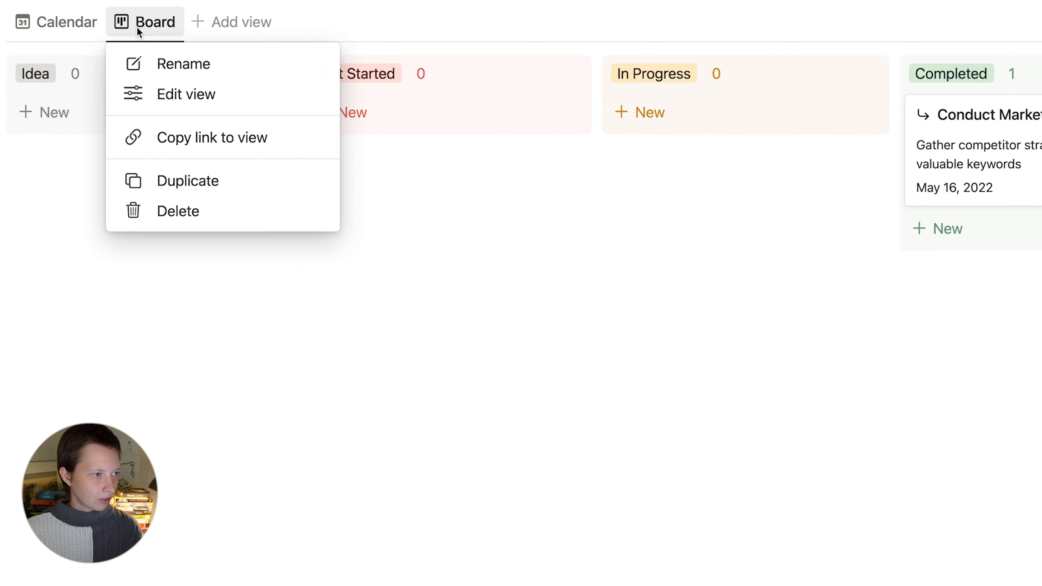
pyautogui.click(163, 68)
pyautogui.write('Pi')
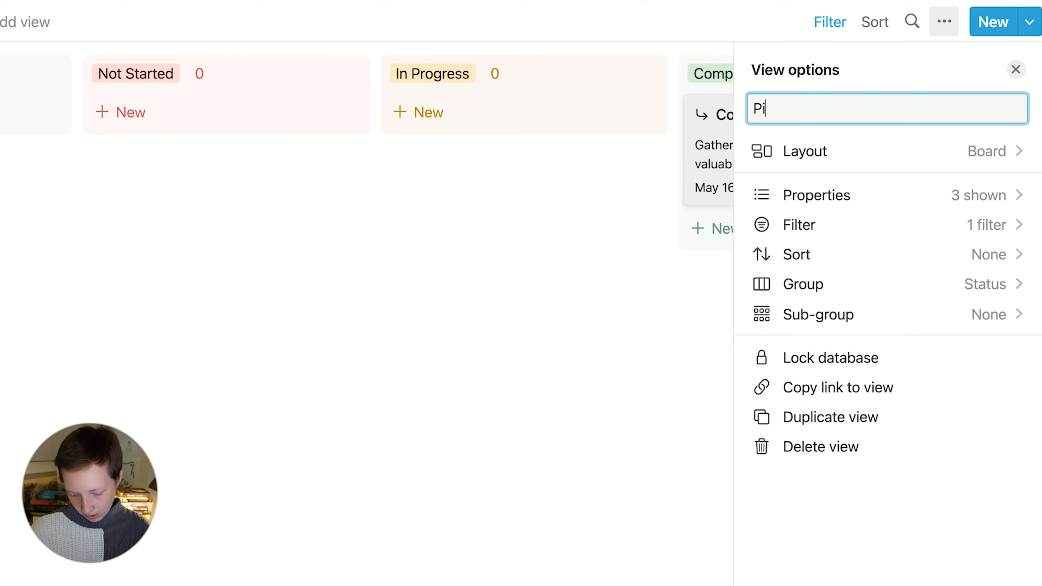
pyautogui.write('peline')
pyautogui.click(649, 263)
pyautogui.click(132, 76)
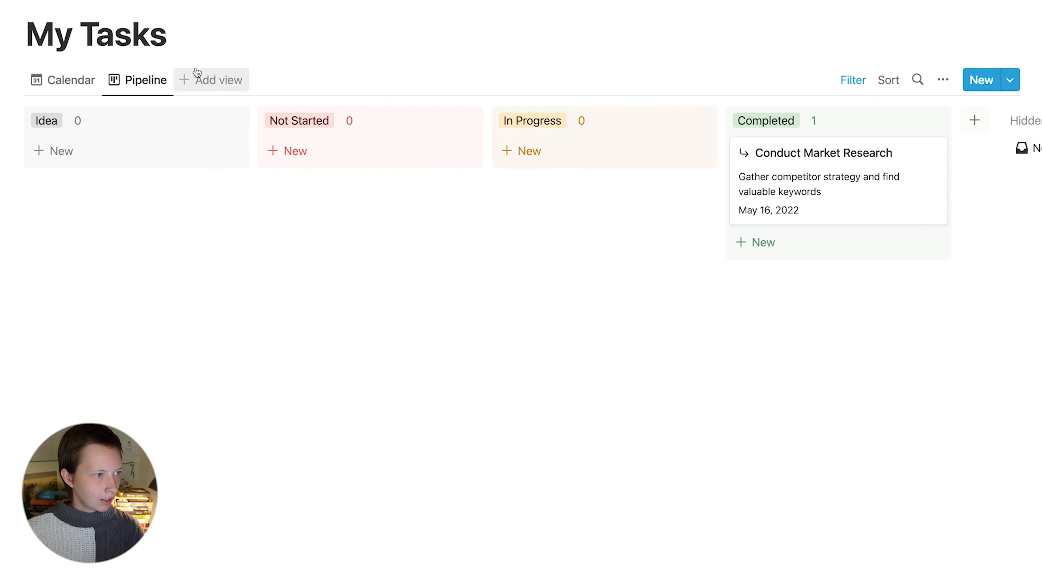
# Step: Place the Pipeline view ahead of Calendar and move the Conduct Market Research card to In Progress
pyautogui.moveTo(133, 75); pyautogui.dragTo(57, 78)
pyautogui.moveTo(796, 193); pyautogui.dragTo(566, 193)
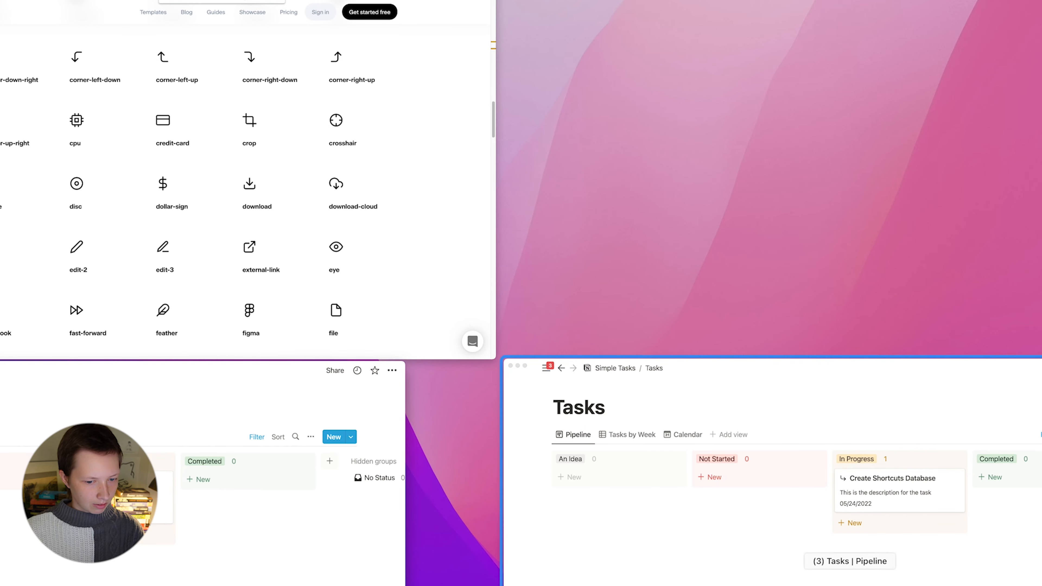
# Step: Switch to the finished Tasks example, examine its Tasks by Week view, and return to the My Tasks window
pyautogui.click(679, 445)
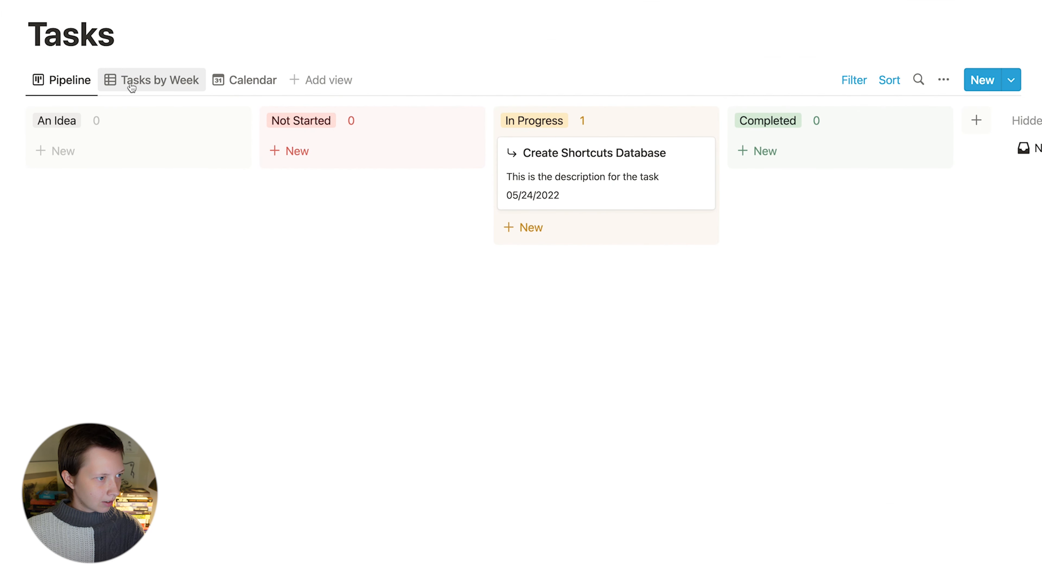
pyautogui.click(135, 84)
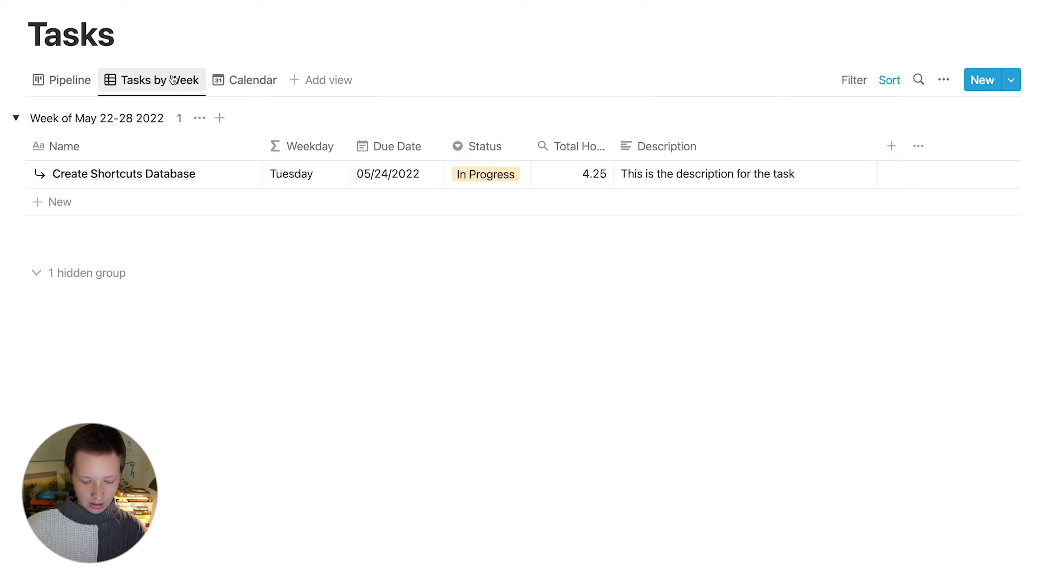
pyautogui.hotkey('ctrl', 'Up')
pyautogui.click(145, 397)
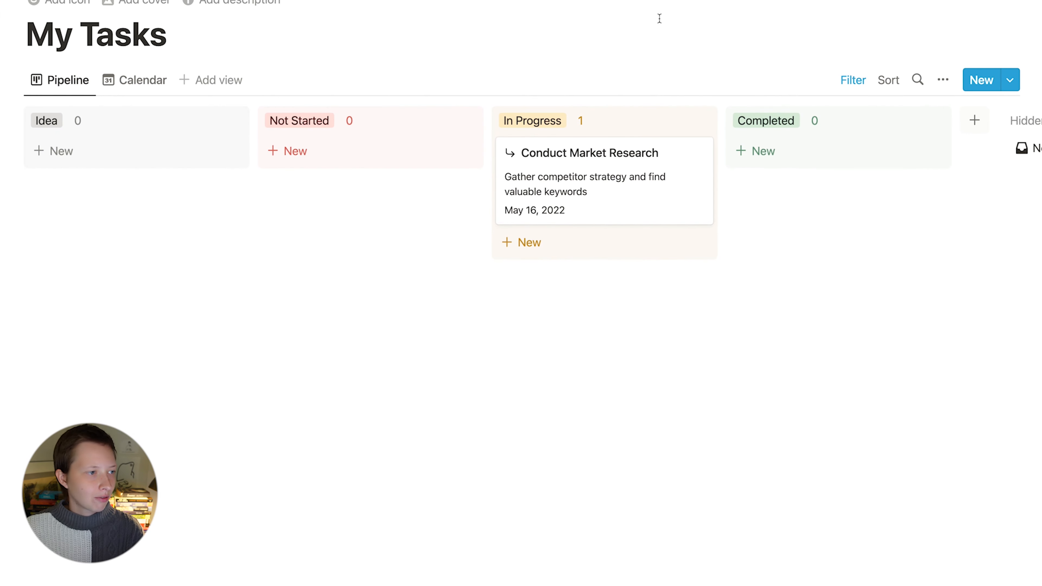
# Step: Add a table view named Tasks by Week to the My Tasks database
pyautogui.click(214, 80)
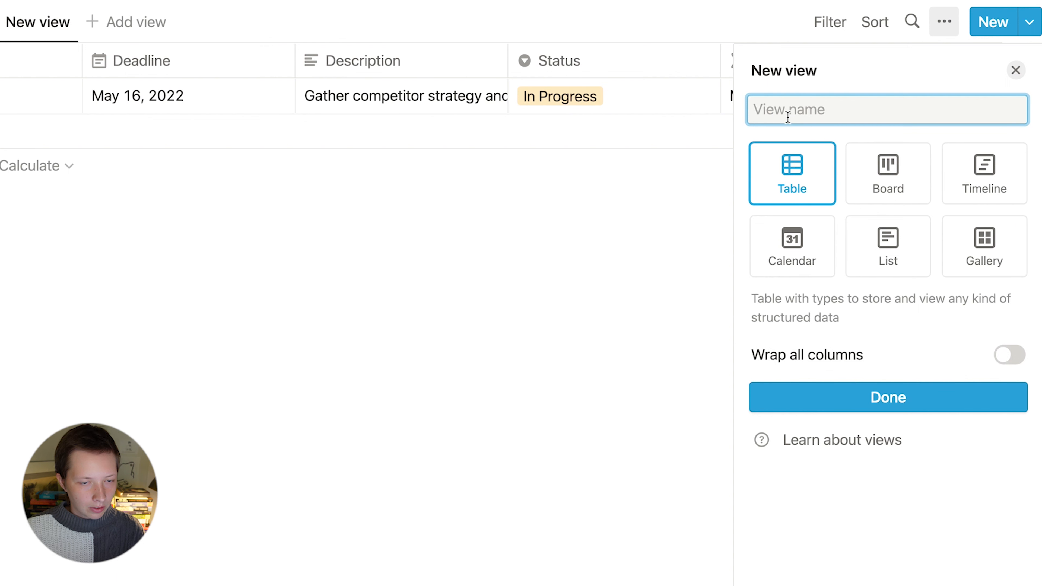
pyautogui.write('Tas')
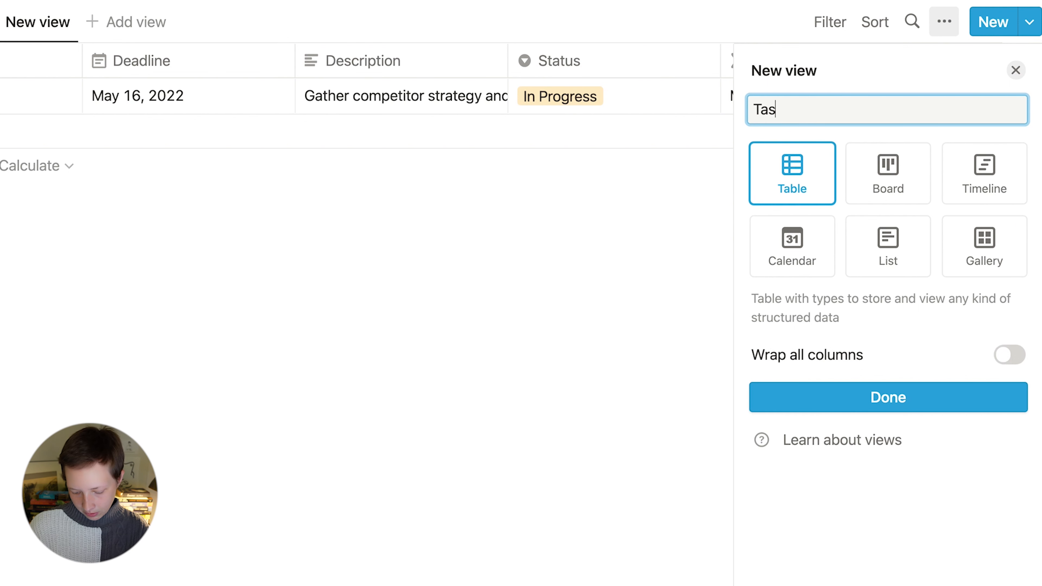
pyautogui.write('ks by Week')
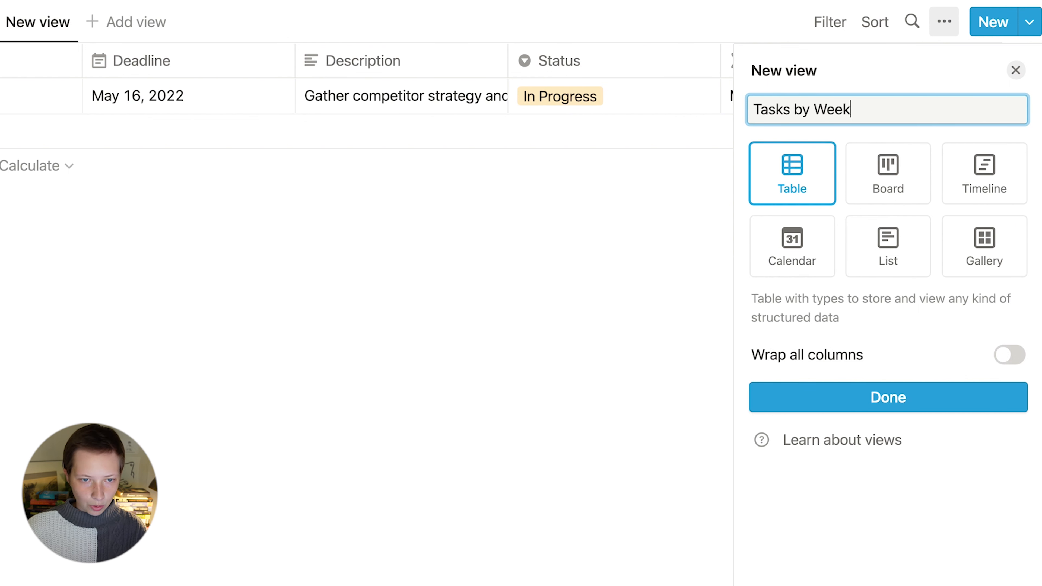
pyautogui.click(821, 398)
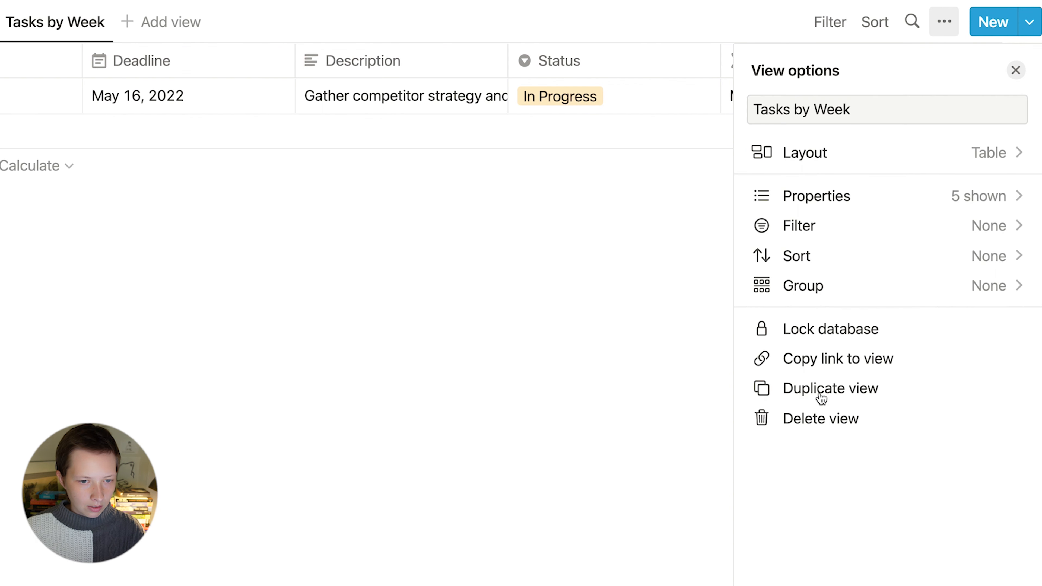
# Step: Place the Weekday column before Deadline and adjust the table's column widths, widening Description
pyautogui.click(837, 199)
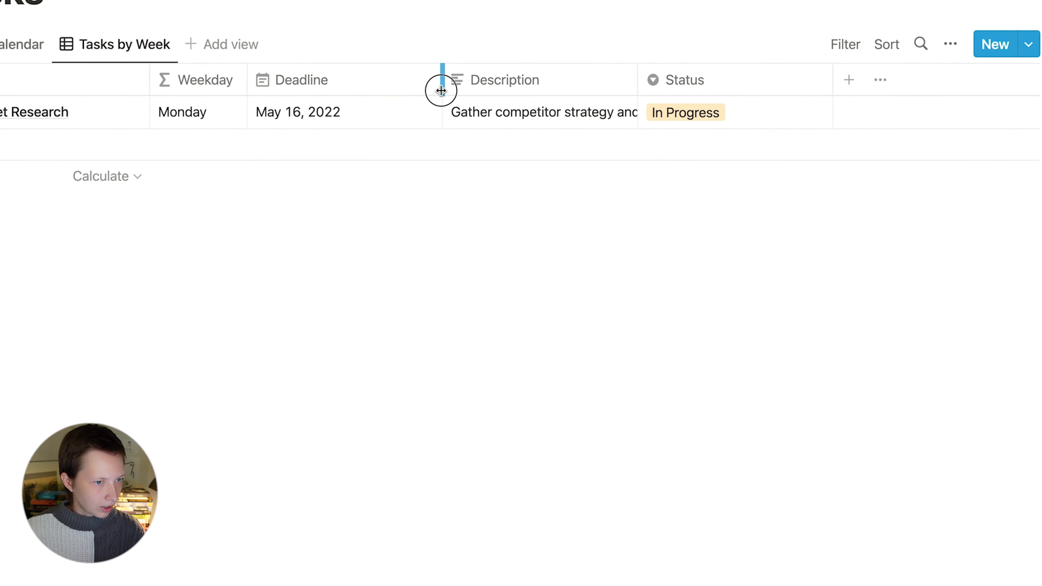
pyautogui.moveTo(604, 122); pyautogui.dragTo(709, 122)
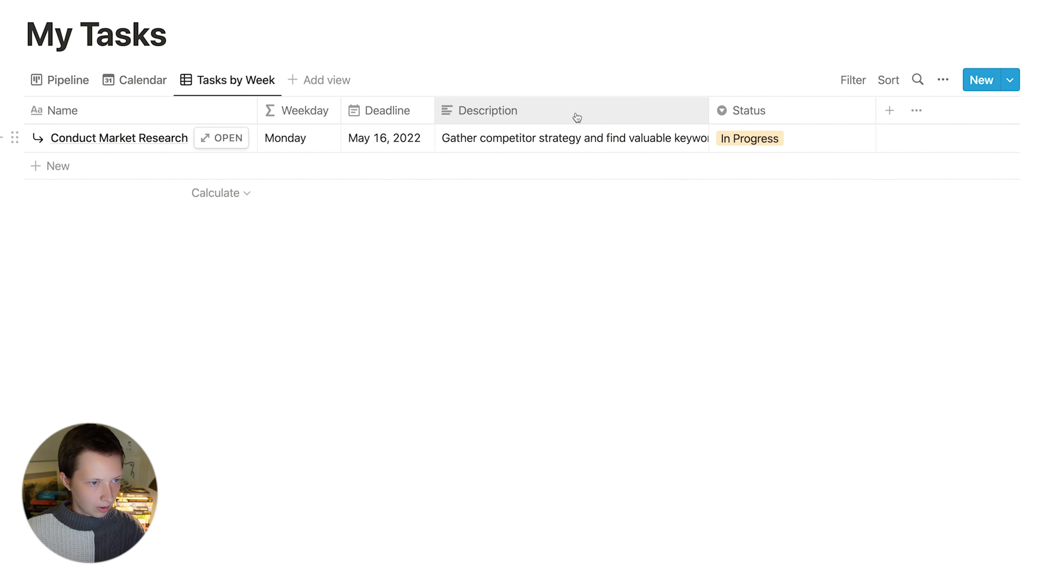
# Step: Turn on text wrapping for the Description column and narrow the Status column
pyautogui.click(576, 114)
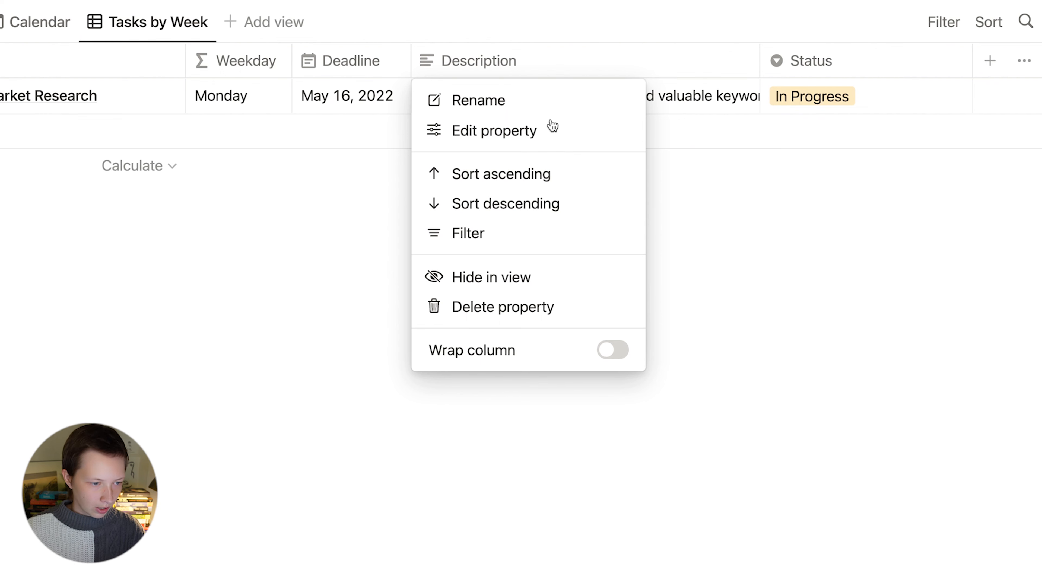
pyautogui.click(612, 351)
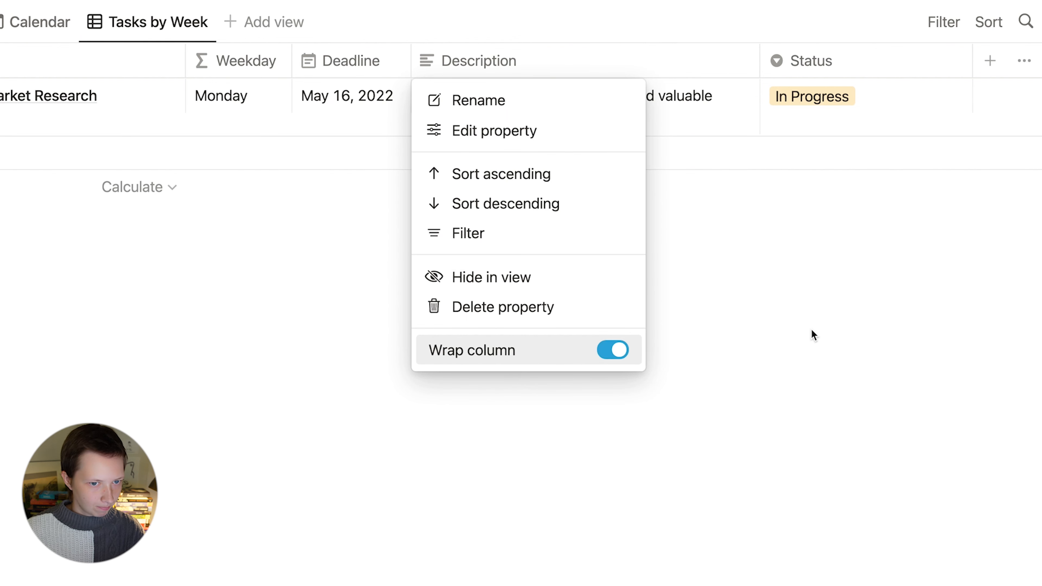
pyautogui.click(859, 330)
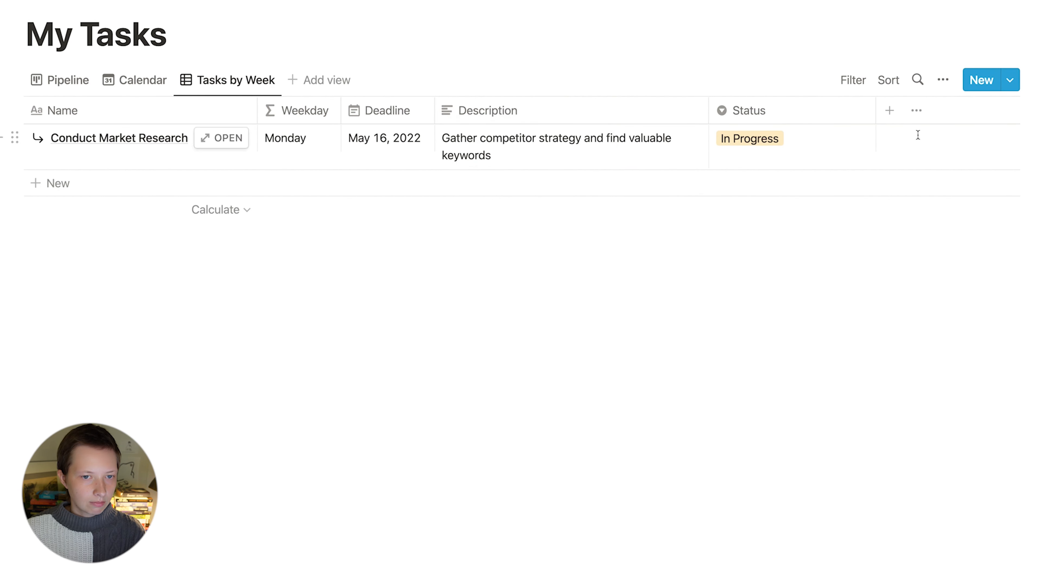
pyautogui.moveTo(875, 111); pyautogui.dragTo(797, 111)
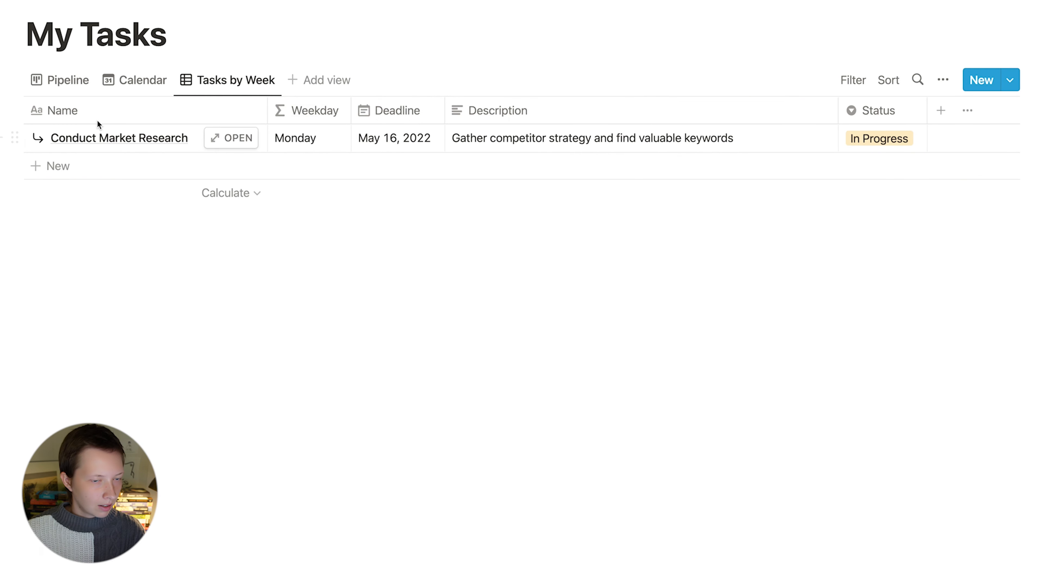
# Step: Group the Tasks by Week view by Deadline and hide the No Deadline group
pyautogui.click(943, 80)
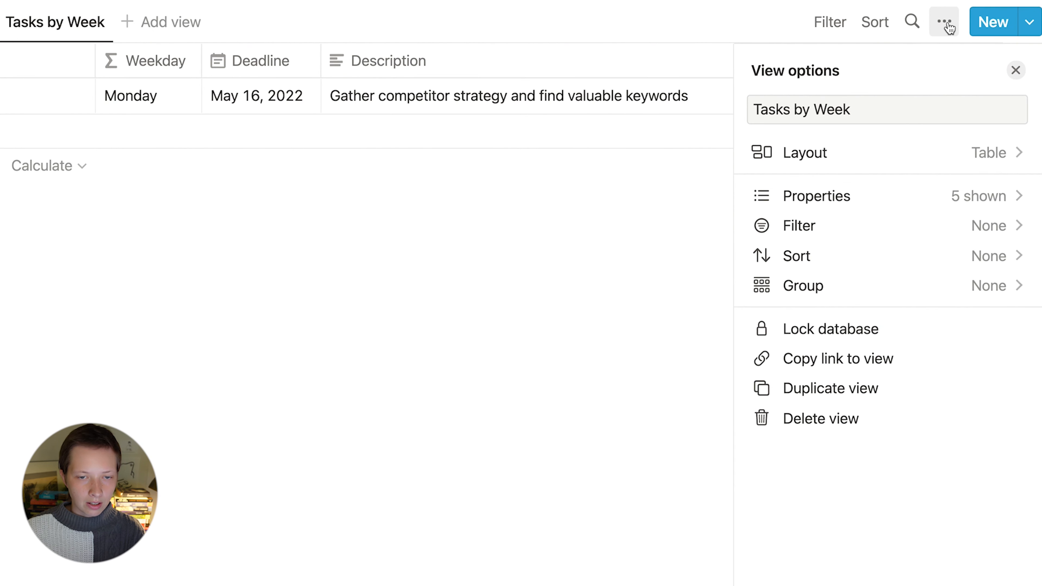
pyautogui.click(812, 297)
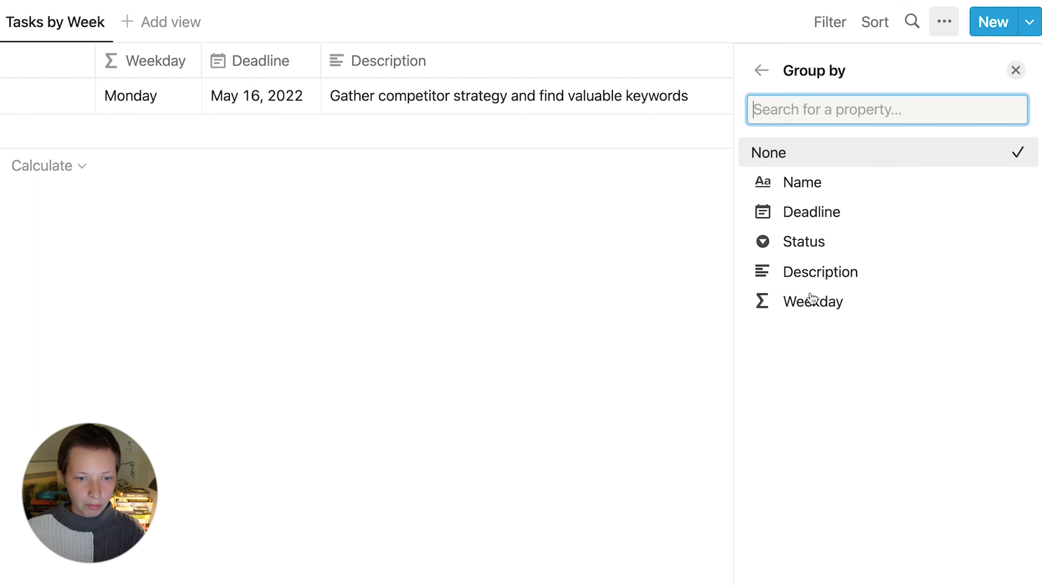
pyautogui.click(831, 215)
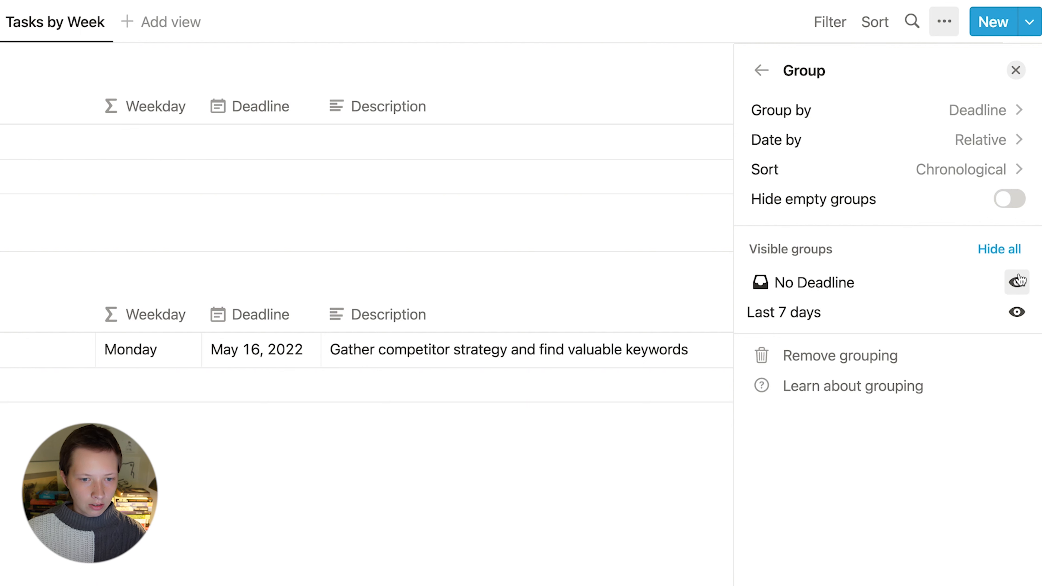
pyautogui.click(1016, 283)
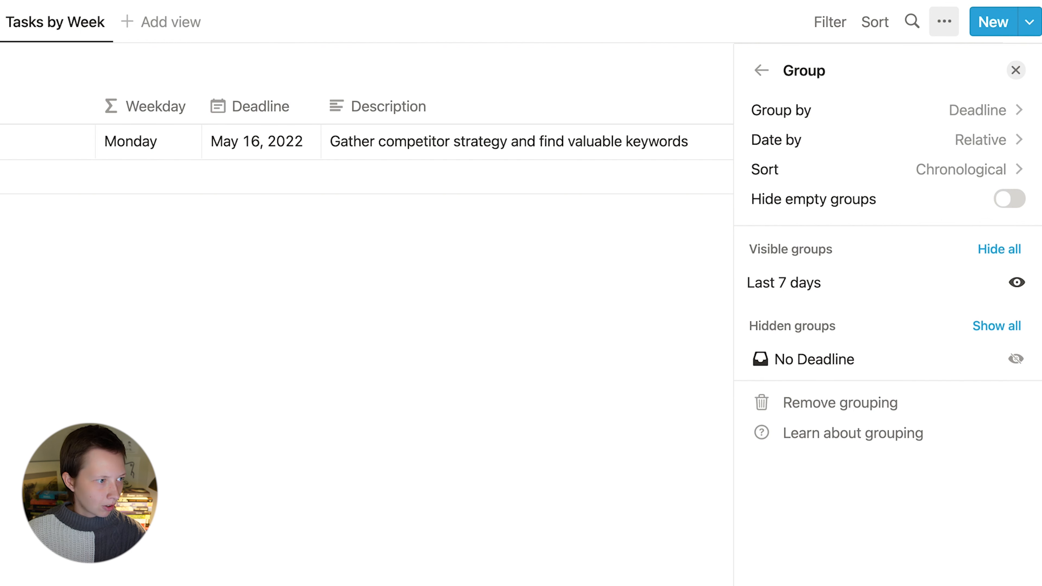
# Step: Set the Deadline grouping to Week and hide empty groups
pyautogui.click(817, 141)
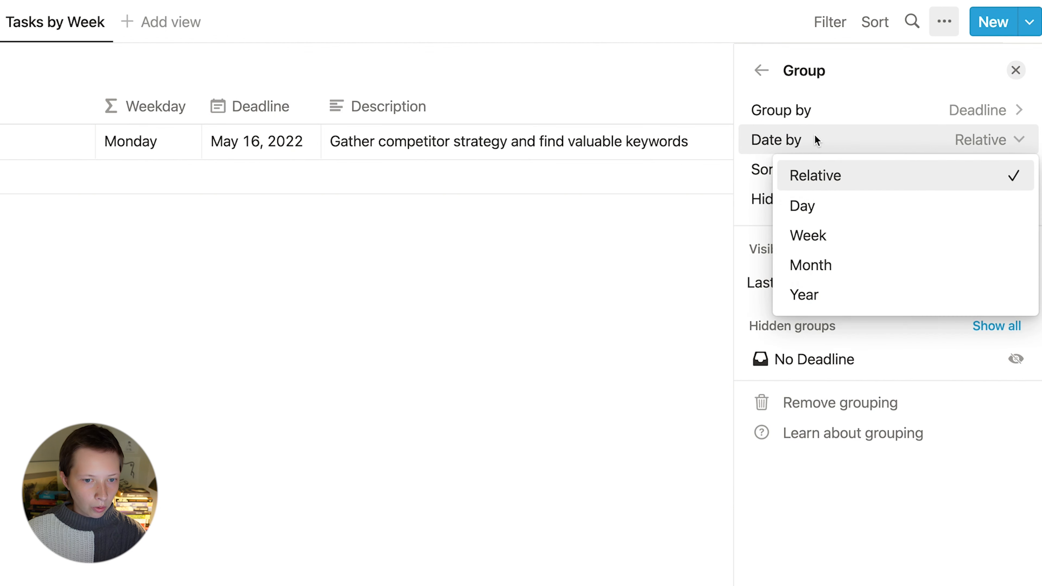
pyautogui.click(858, 238)
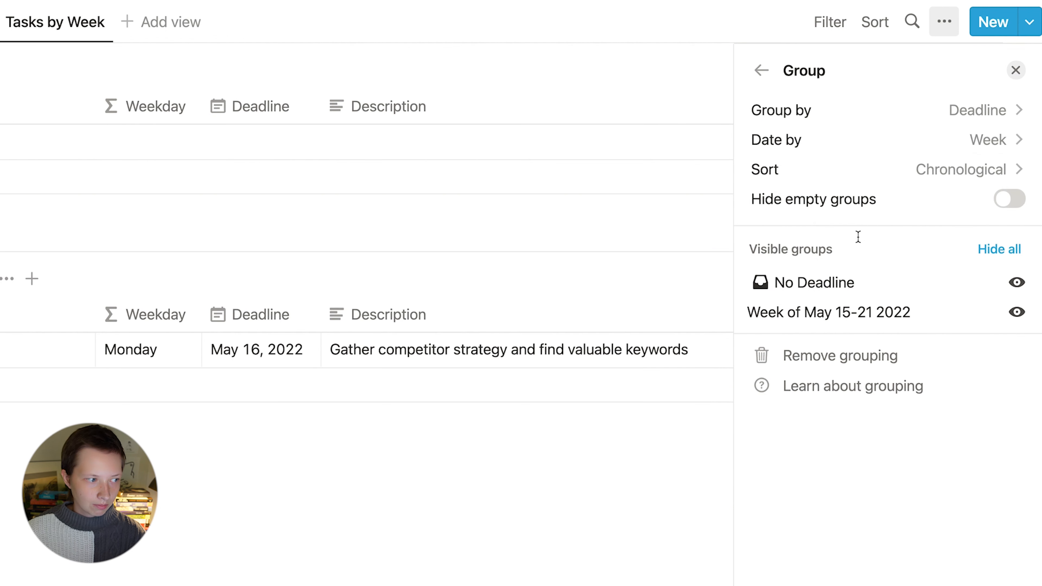
pyautogui.click(1013, 200)
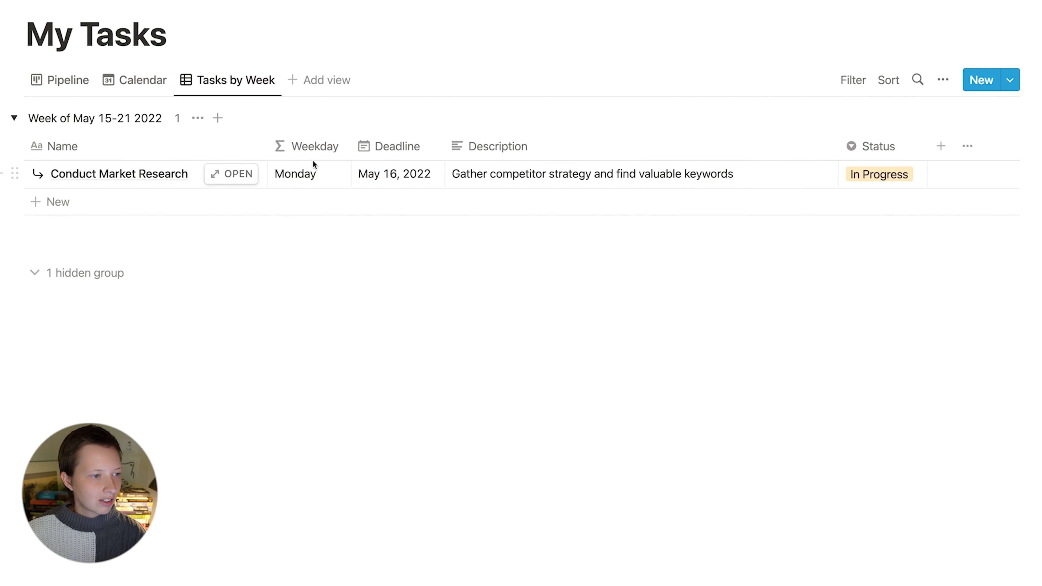
# Step: Sort the Tasks by Week view by Deadline in ascending order
pyautogui.click(890, 80)
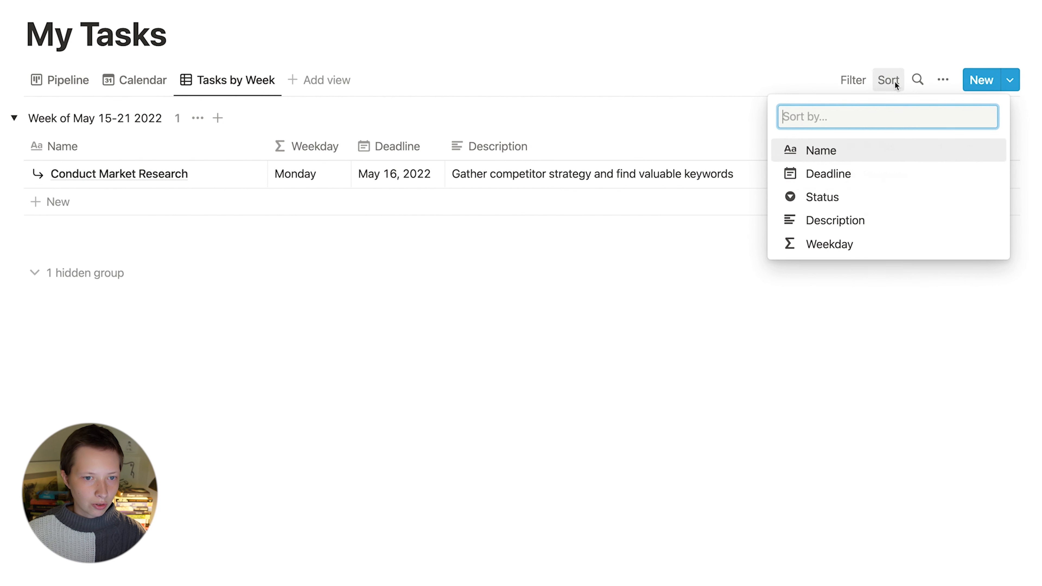
pyautogui.click(822, 179)
pyautogui.click(426, 314)
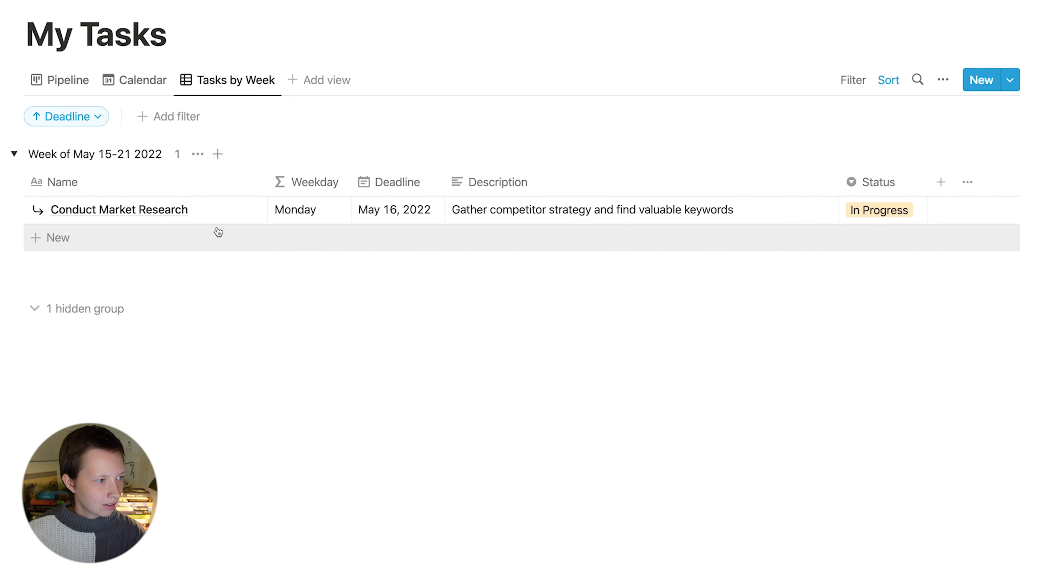
# Step: Test the deadline sort with a temporary untitled task dated May 18, 2022, and delete that task
pyautogui.click(190, 234)
pyautogui.click(308, 438)
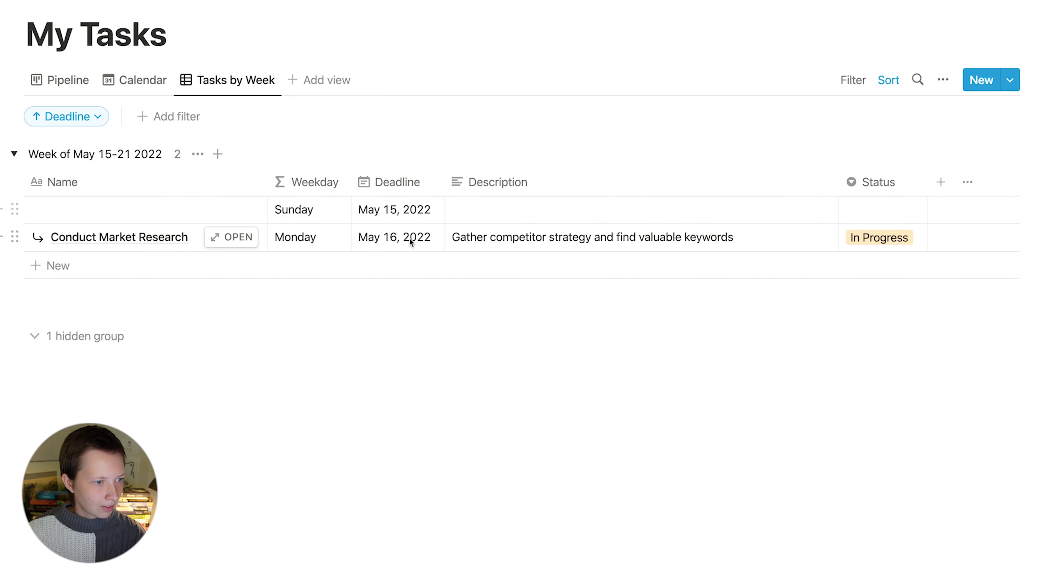
pyautogui.click(396, 210)
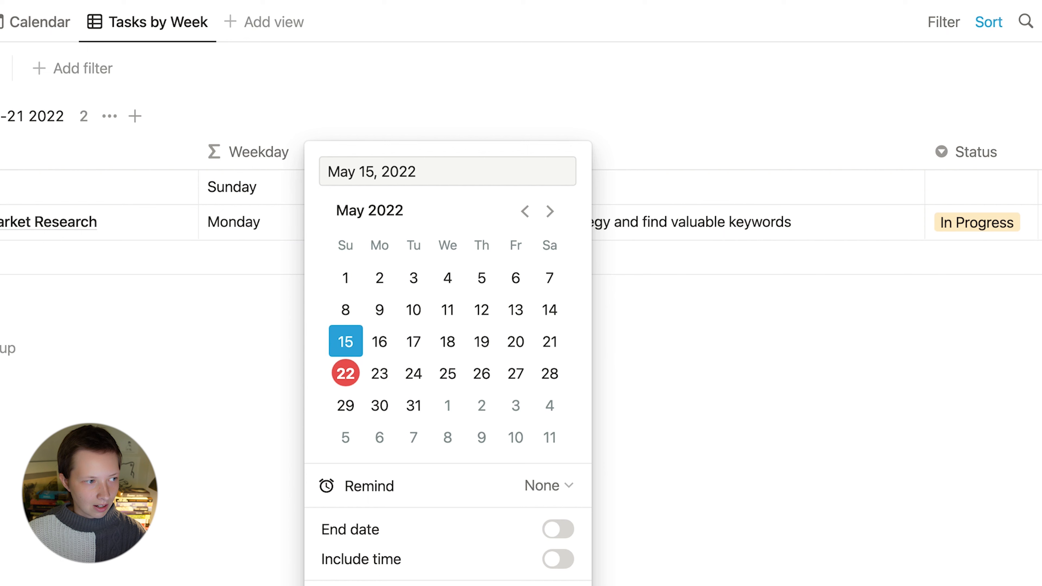
pyautogui.click(288, 190)
pyautogui.click(394, 197)
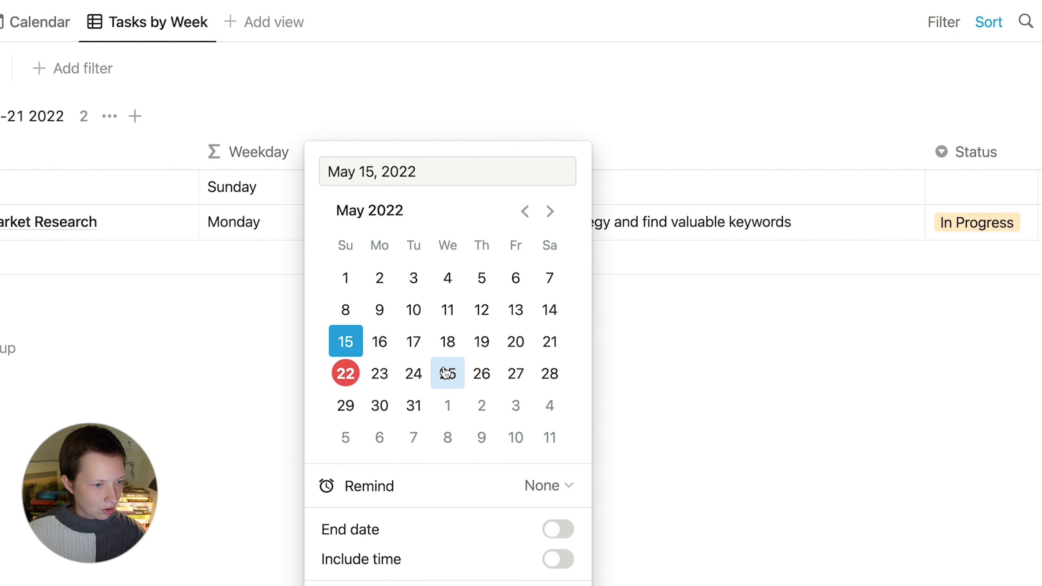
pyautogui.click(461, 349)
pyautogui.click(93, 356)
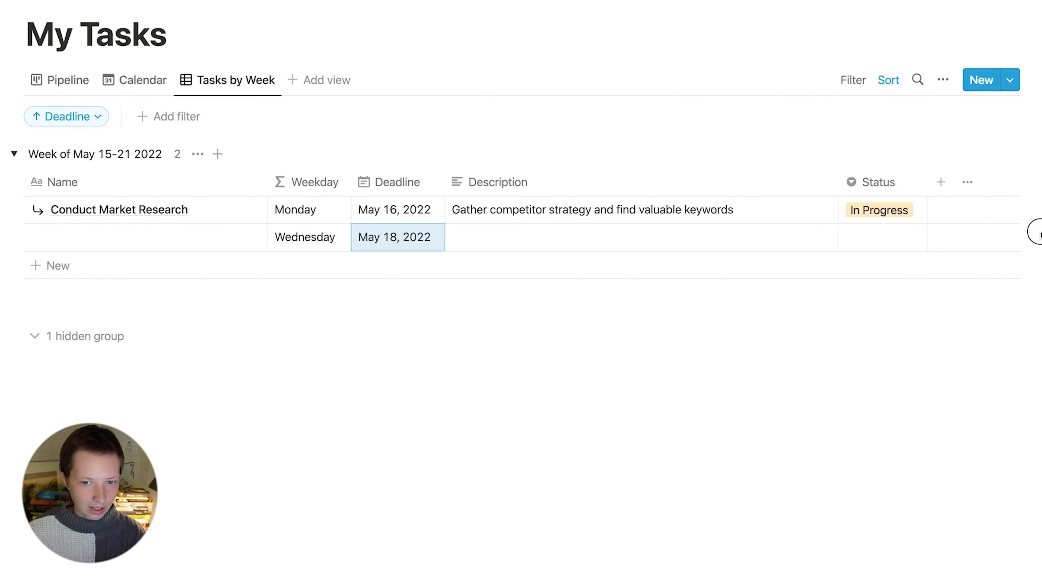
pyautogui.press('Escape')
pyautogui.press('Delete')
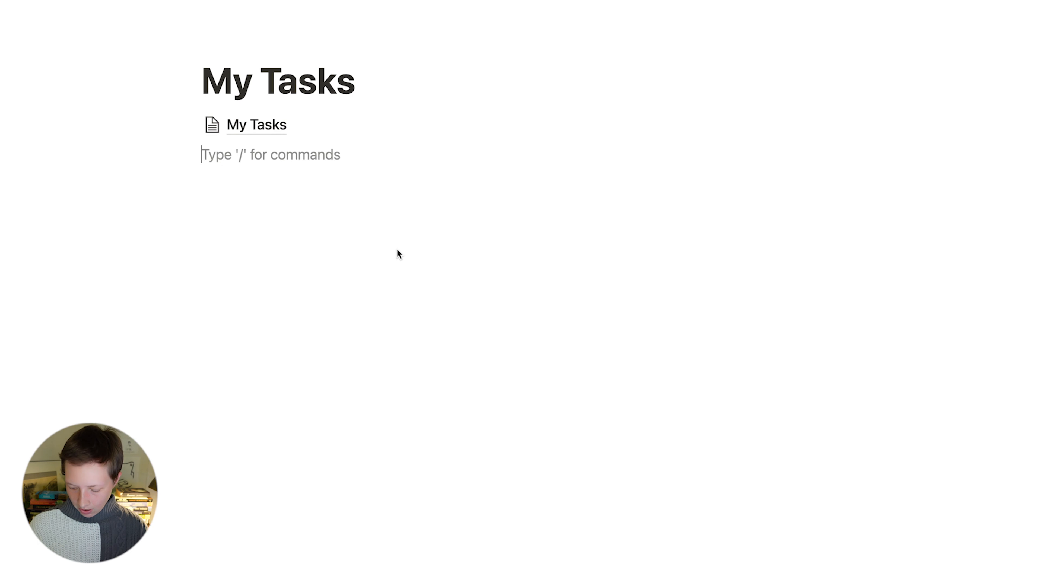
# Step: Insert a new sub-page below the My Tasks page link
pyautogui.write('/')
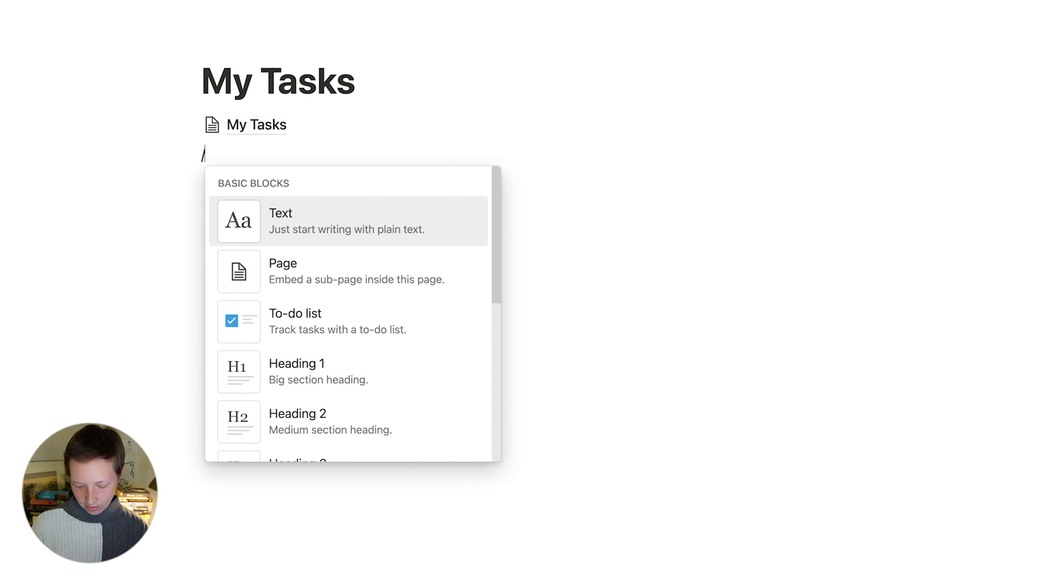
pyautogui.write('page')
pyautogui.press('Return')
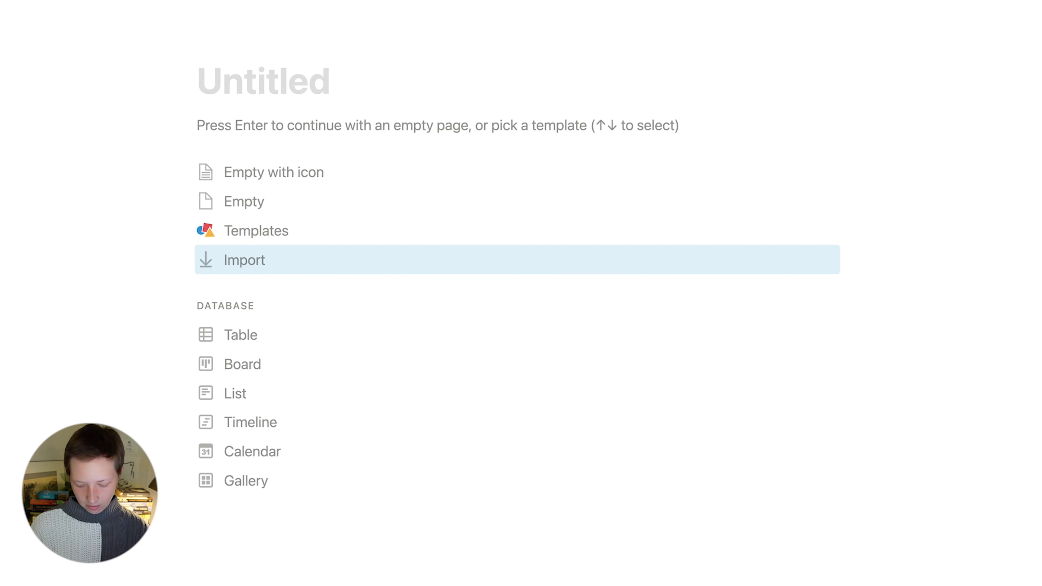
# Step: Title the new page Timetable and make it a timeline backed by a new database
pyautogui.write('Timetable')
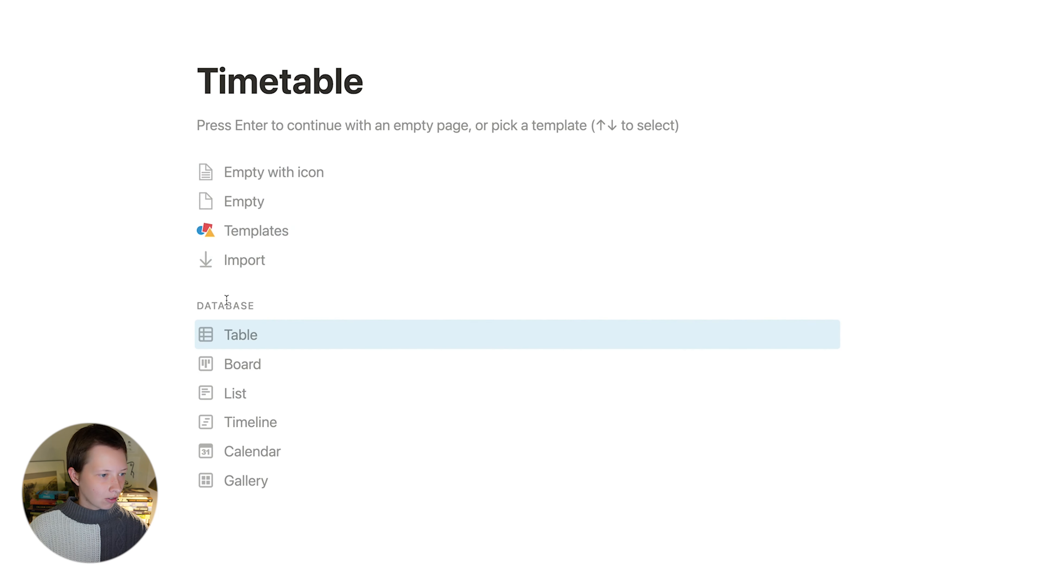
pyautogui.click(240, 427)
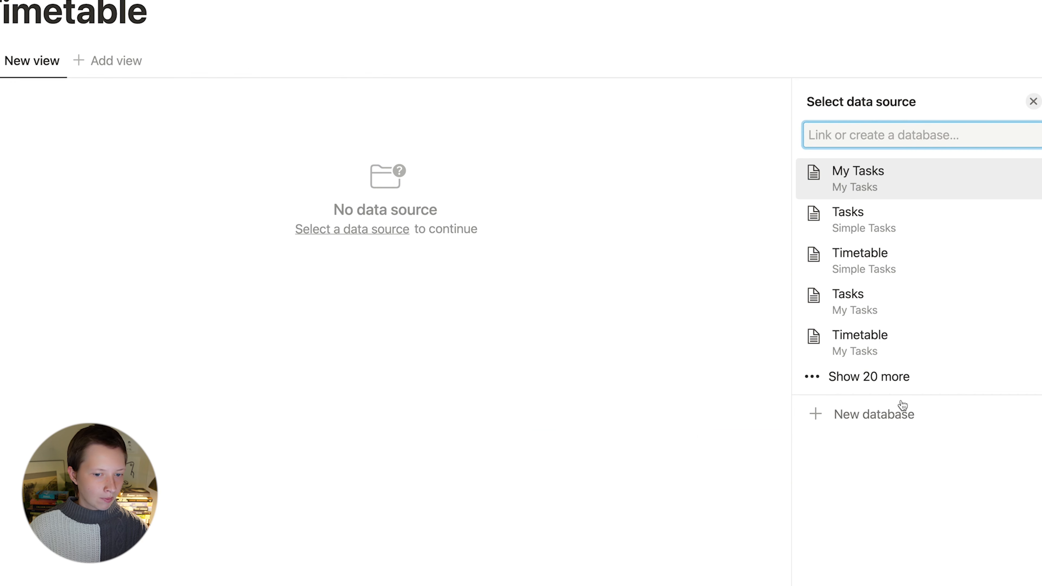
pyautogui.click(872, 416)
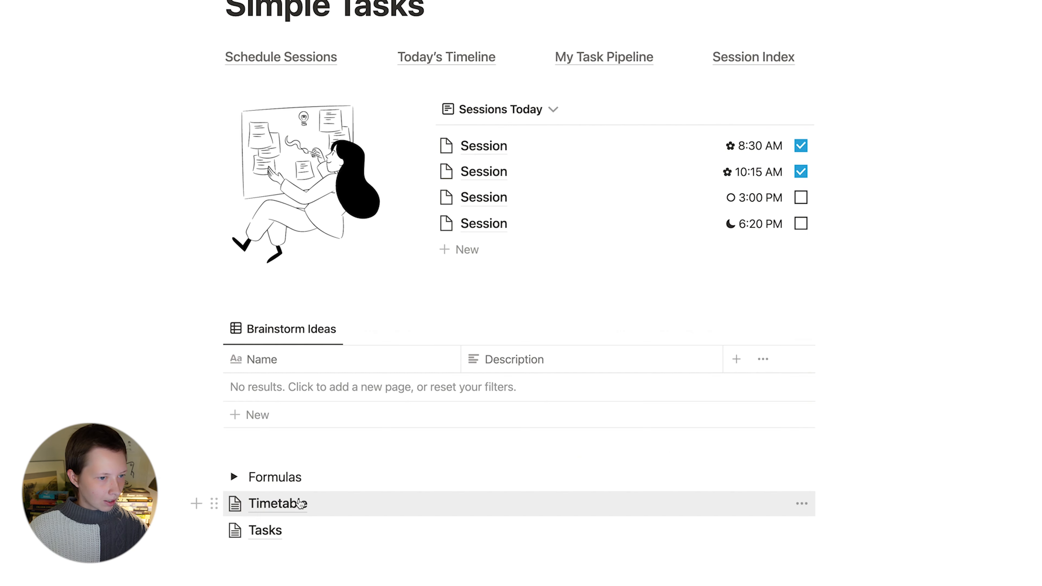
# Step: Check the timeline scale in the Simple Tasks Timetable, and set the new Timetable's scale to Week
pyautogui.click(300, 503)
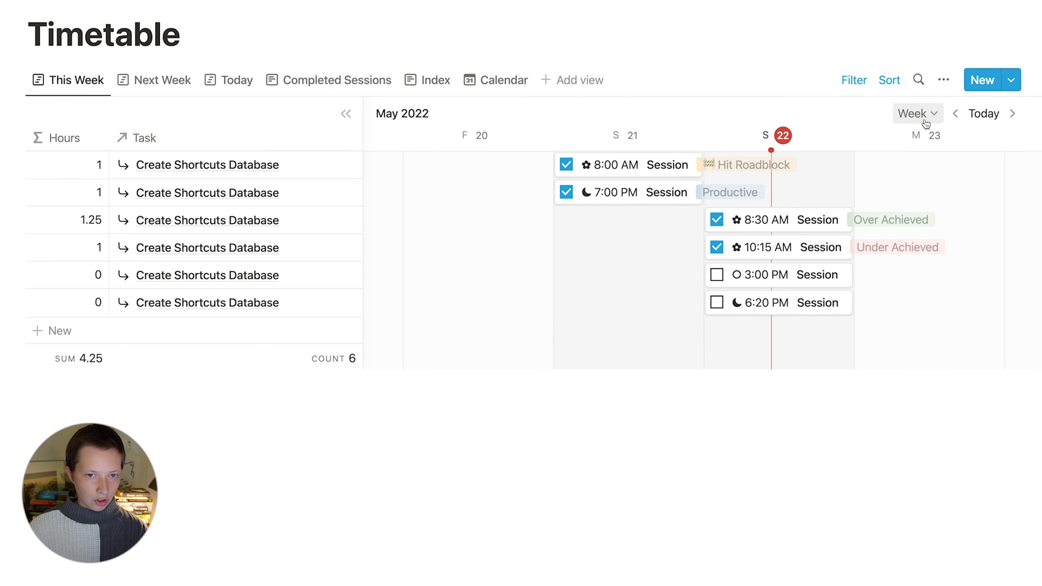
pyautogui.hotkey('ctrl', 'Up')
pyautogui.click(196, 490)
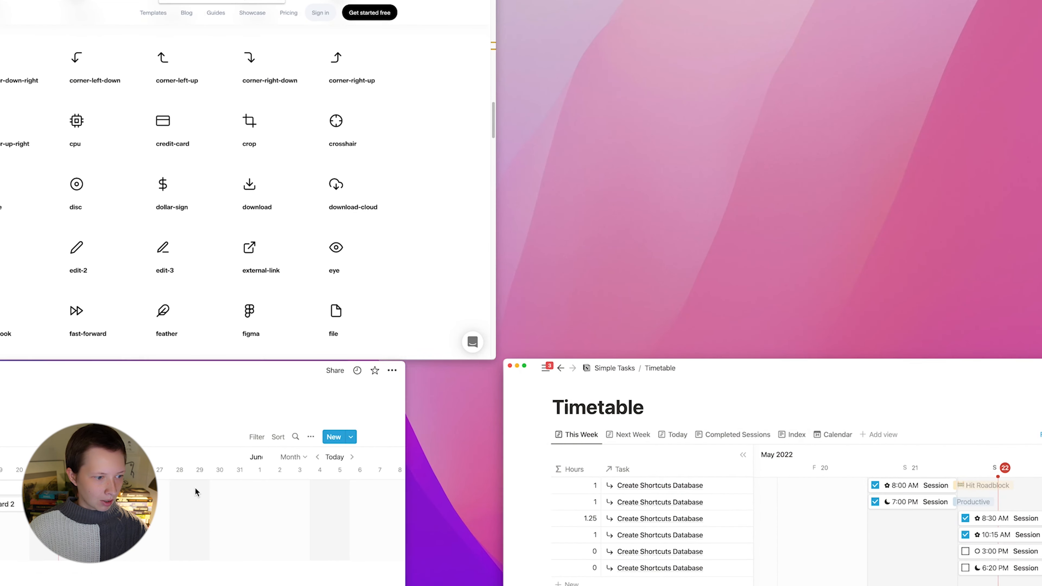
pyautogui.click(909, 113)
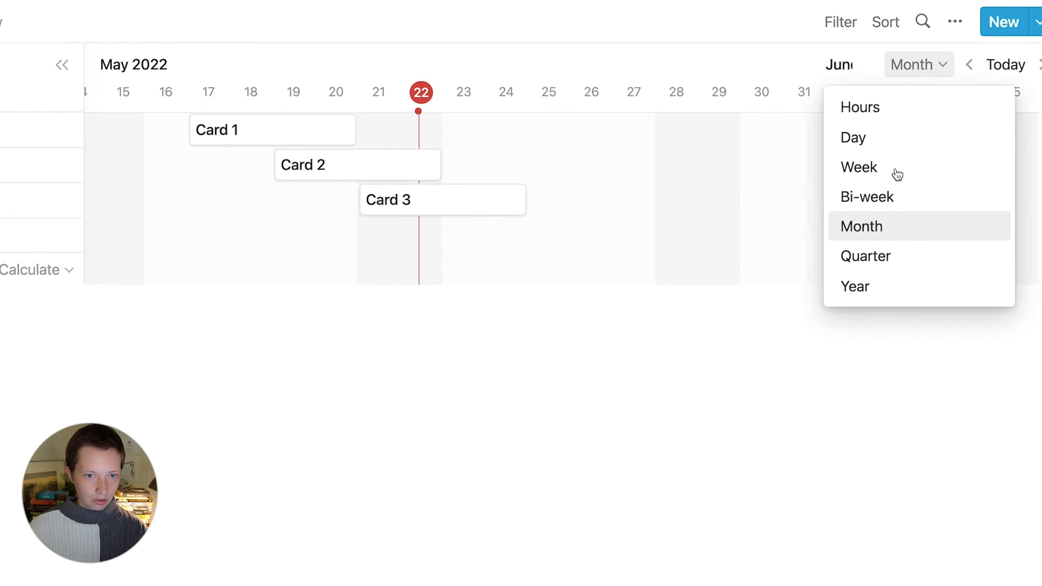
pyautogui.click(896, 199)
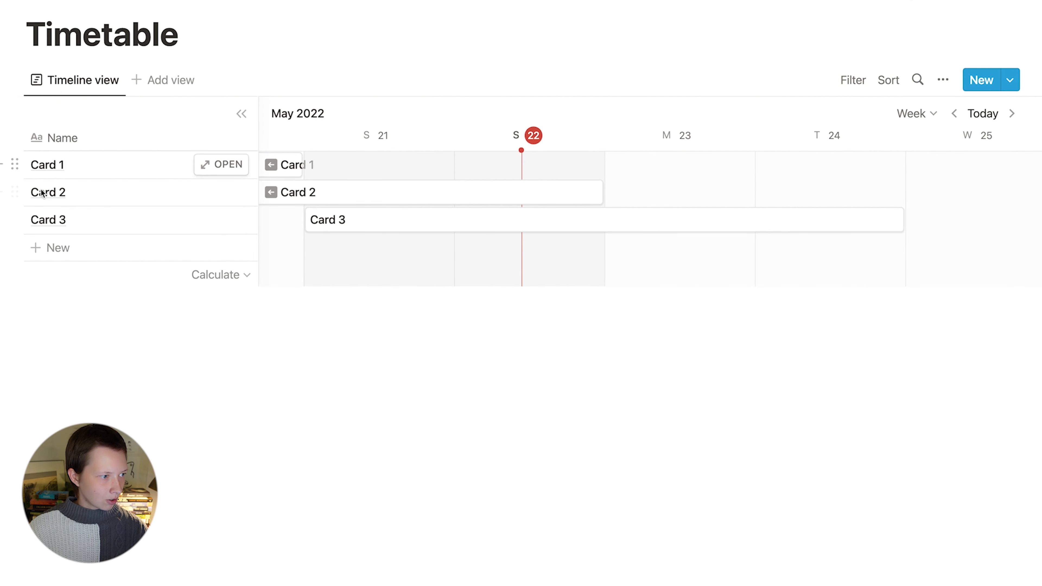
# Step: Delete Card 2 and Card 3 from the timeline and shorten Card 1 to the single day May 21
pyautogui.moveTo(0, 190); pyautogui.dragTo(84, 225)
pyautogui.press('Delete')
pyautogui.hscroll(-5, 339, 170)
pyautogui.hscroll(-5, 362, 177)
pyautogui.moveTo(1000, 165)
pyautogui.mouseDown()
pyautogui.moveTo(599, 135)
pyautogui.moveTo(537, 167)
pyautogui.moveTo(1000, 170)
pyautogui.mouseUp()
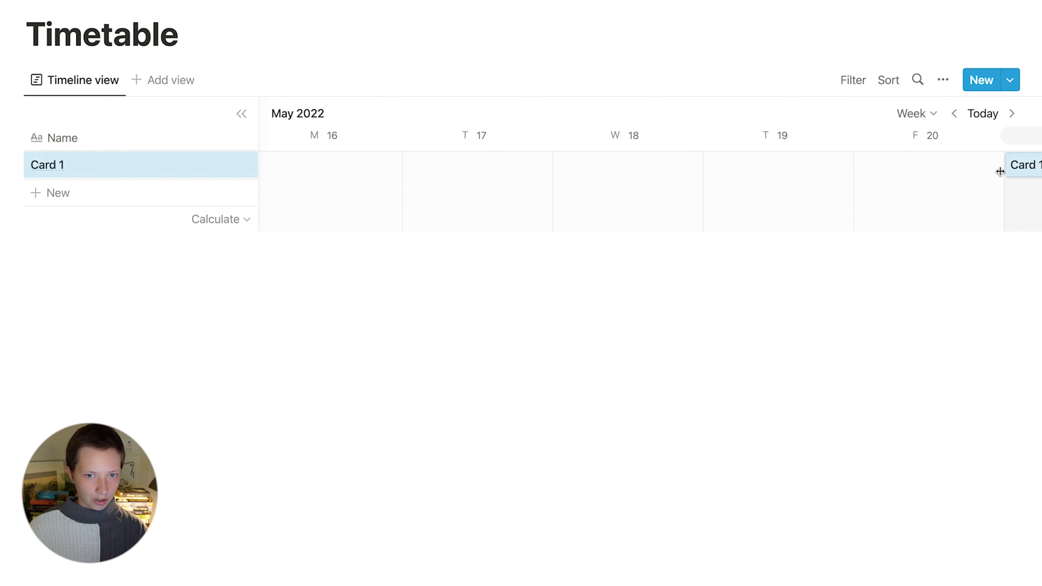
pyautogui.hscroll(6, 939, 186)
pyautogui.hscroll(3, 939, 186)
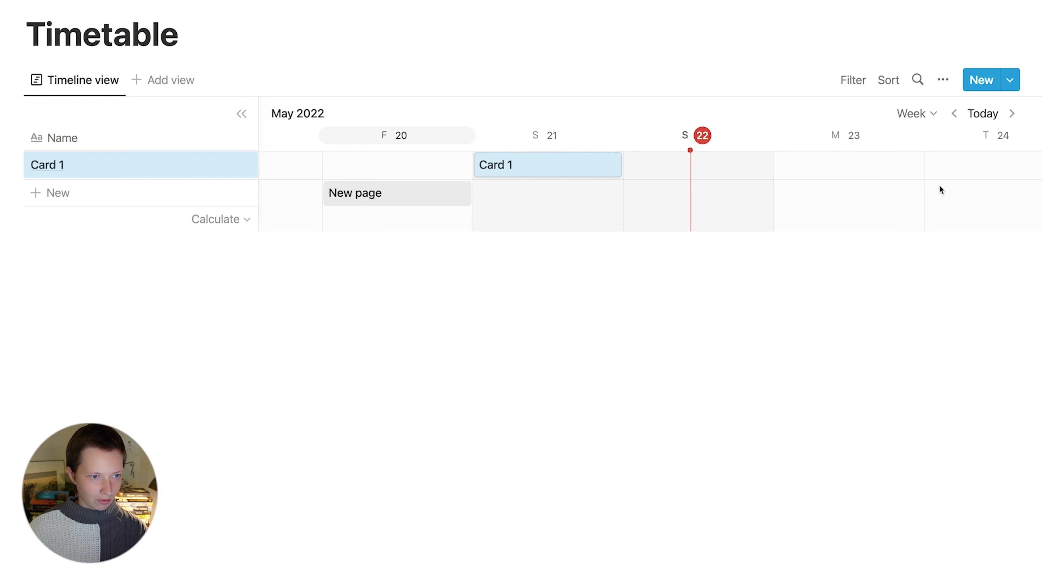
pyautogui.click(709, 300)
# Step: Sort the timeline view by Date in ascending order
pyautogui.click(887, 82)
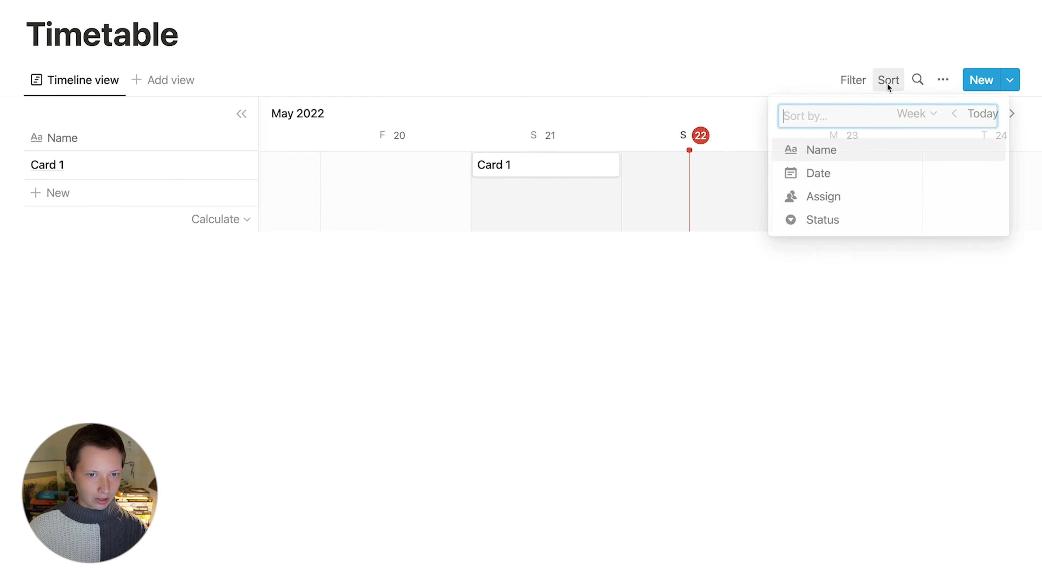
pyautogui.click(875, 174)
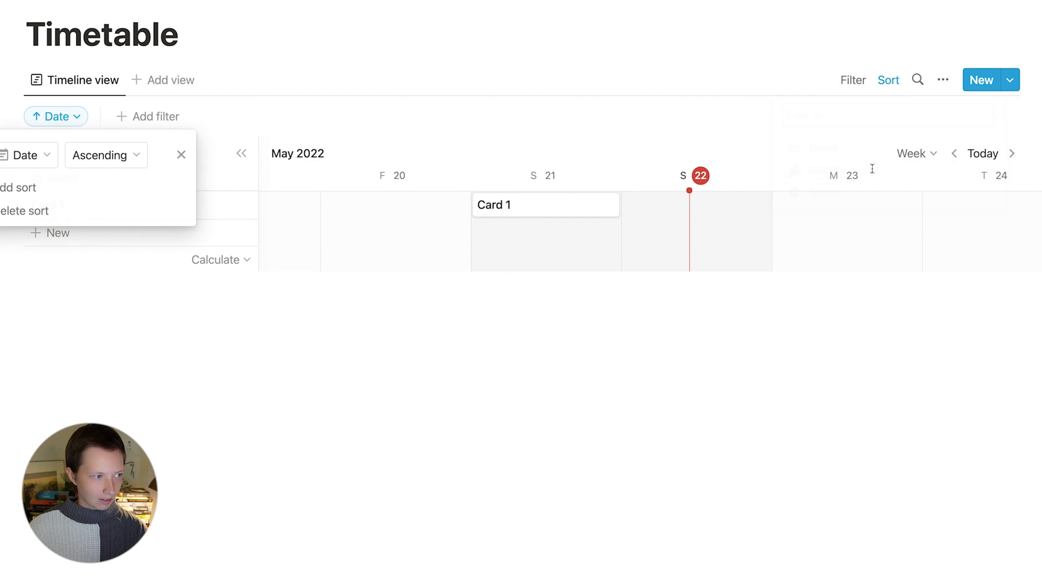
pyautogui.click(371, 336)
# Step: Test stacking entries by adding three untitled pages on May 21, and delete them
pyautogui.click(535, 193)
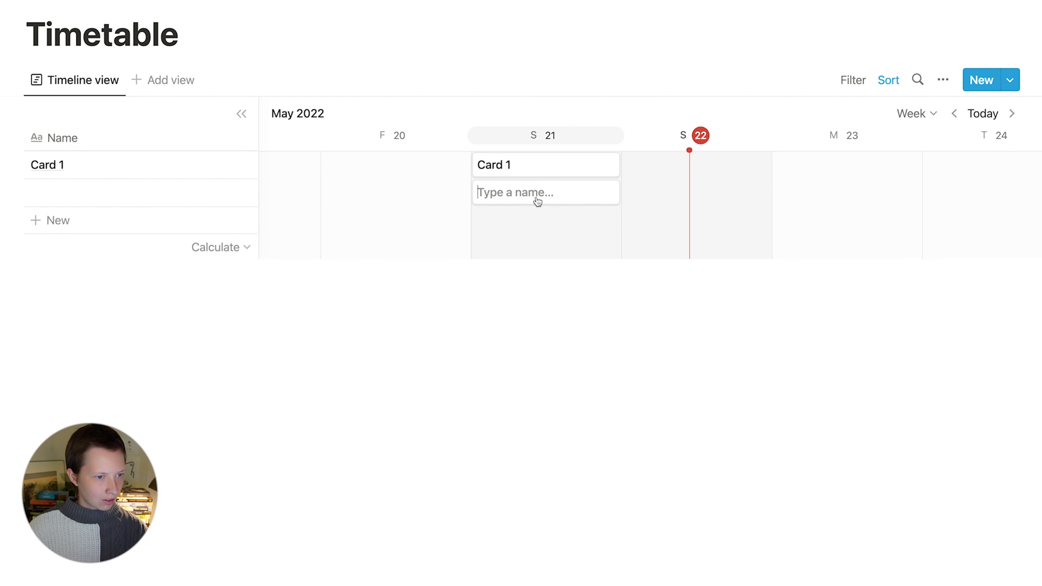
pyautogui.click(519, 225)
pyautogui.click(521, 247)
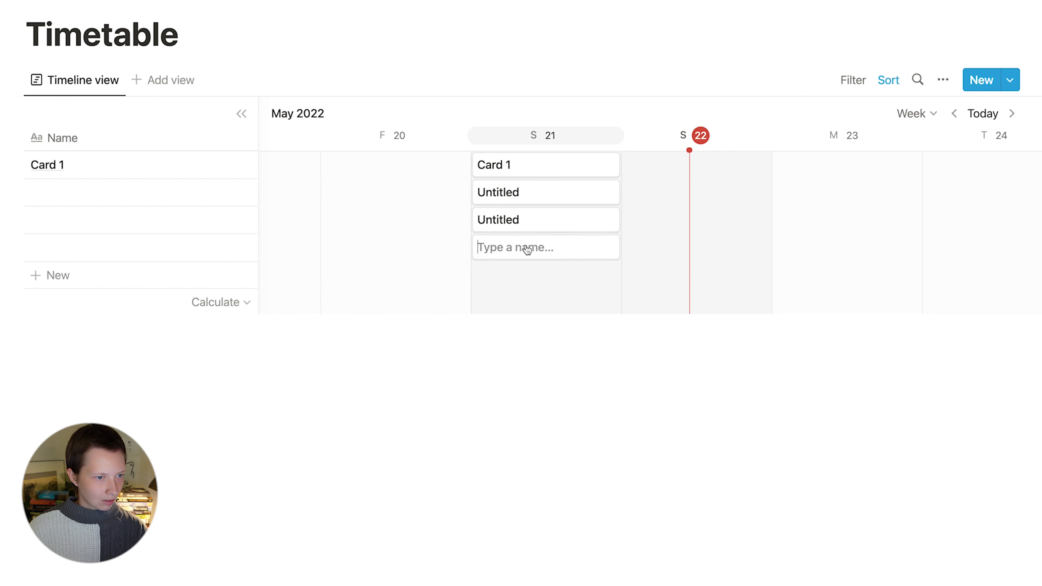
pyautogui.click(634, 366)
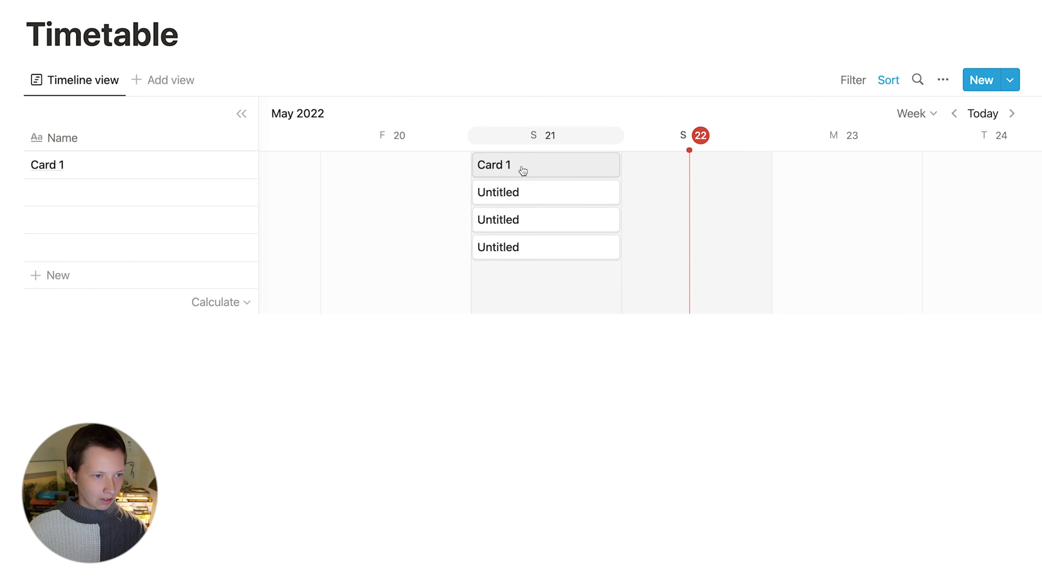
pyautogui.moveTo(667, 246); pyautogui.dragTo(504, 187)
pyautogui.press('Delete')
# Step: Open Card 1 as a full page and rename its Date property to Worktime
pyautogui.click(507, 171)
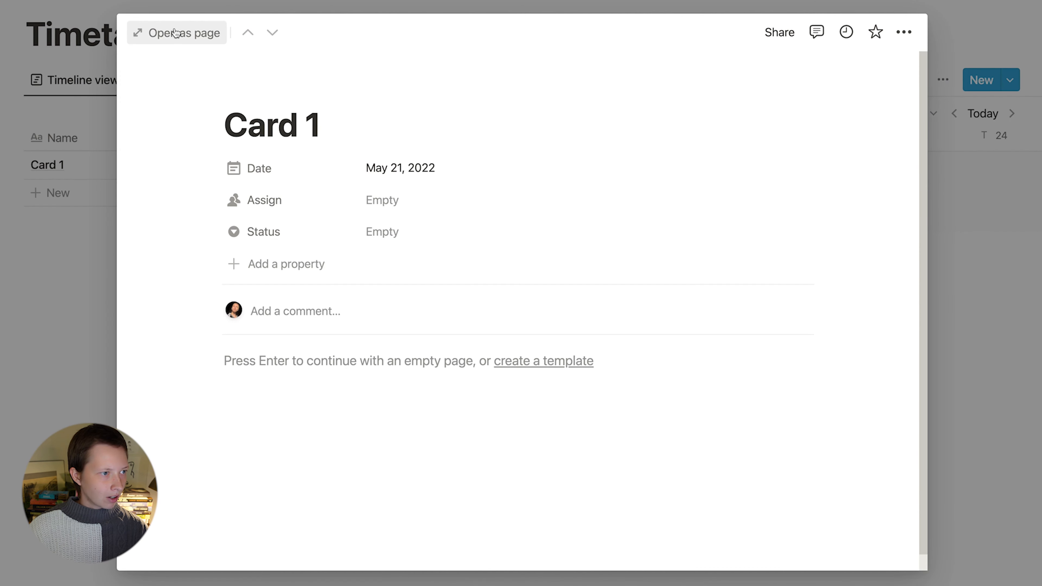
pyautogui.click(166, 35)
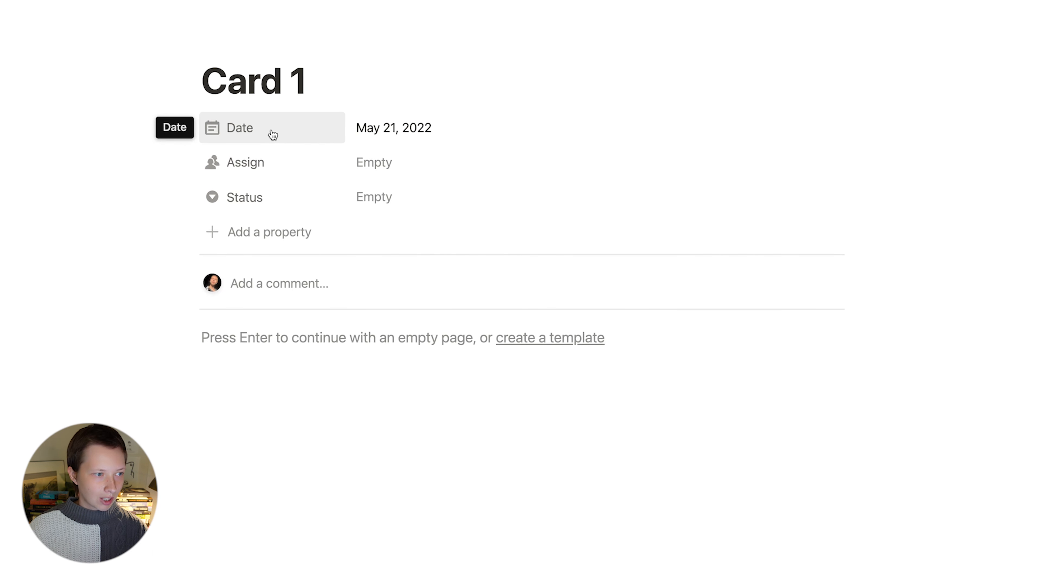
pyautogui.click(258, 144)
pyautogui.click(295, 164)
pyautogui.write('W')
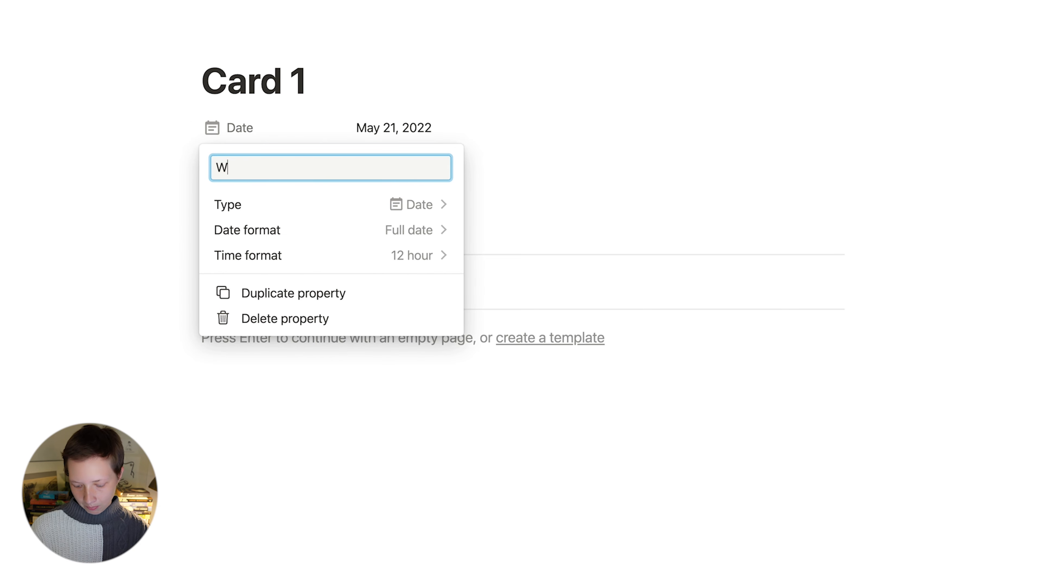
pyautogui.write('orktime')
pyautogui.press('Left')
pyautogui.press('Left')
pyautogui.press('Left')
pyautogui.press('Left')
pyautogui.write('k')
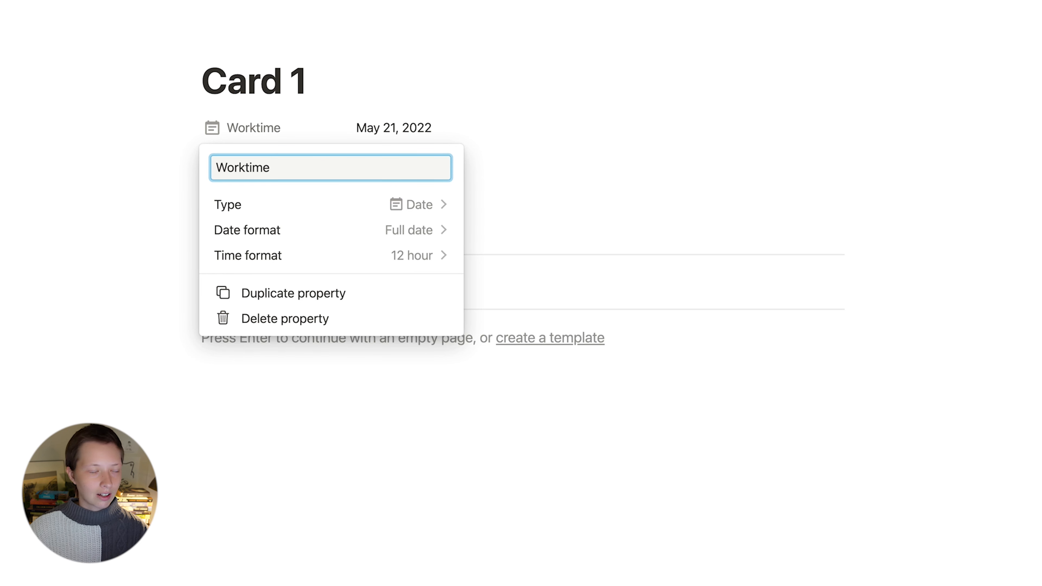
pyautogui.click(509, 40)
# Step: Rename the Card 1 page to Session and return to the Timetable
pyautogui.moveTo(199, 83); pyautogui.dragTo(352, 84)
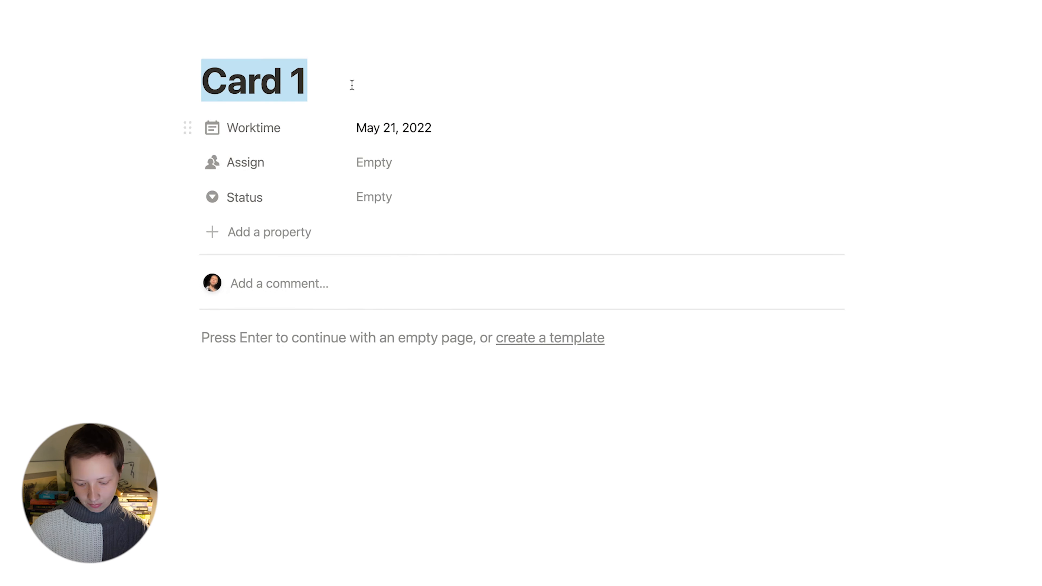
pyautogui.write('Session')
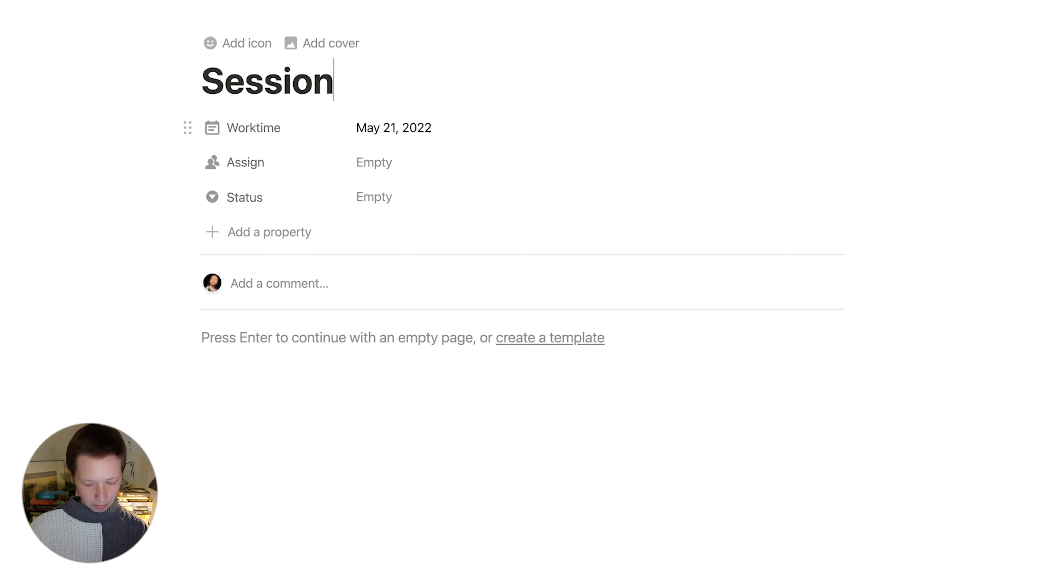
pyautogui.press('shift+super+u')
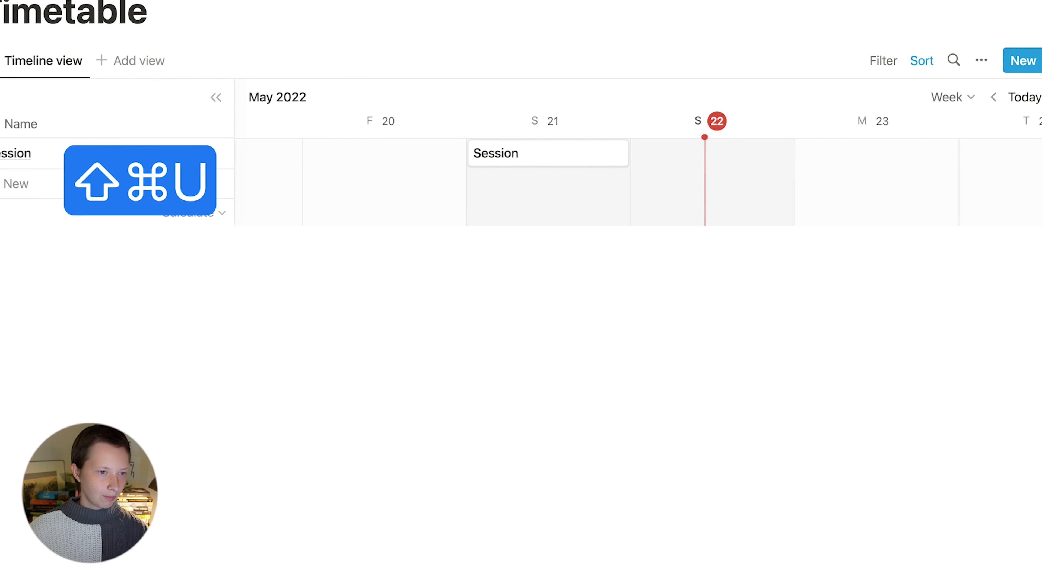
# Step: Filter the timeline to entries whose Name contains Session
pyautogui.click(886, 62)
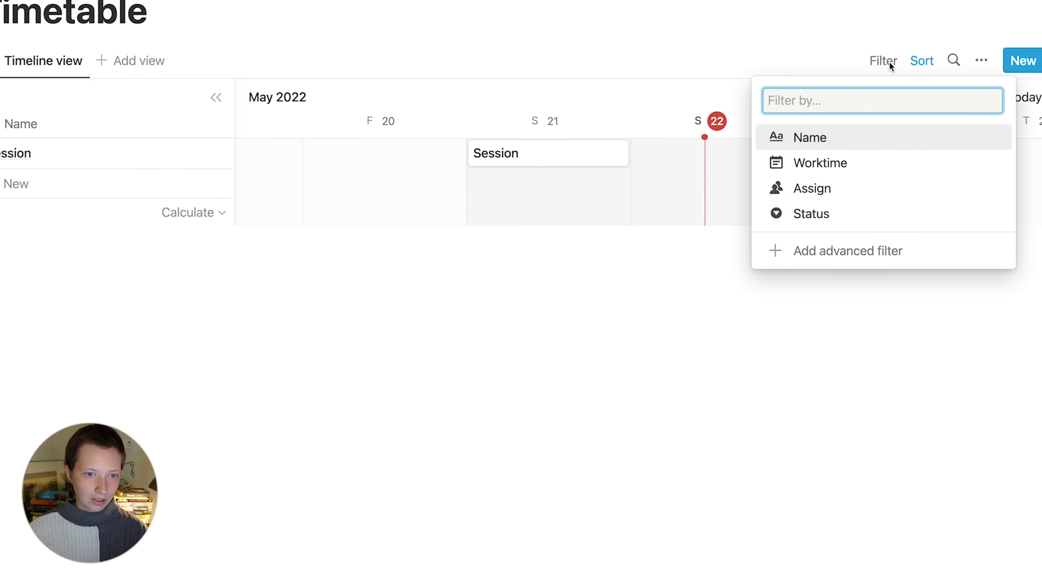
pyautogui.click(835, 148)
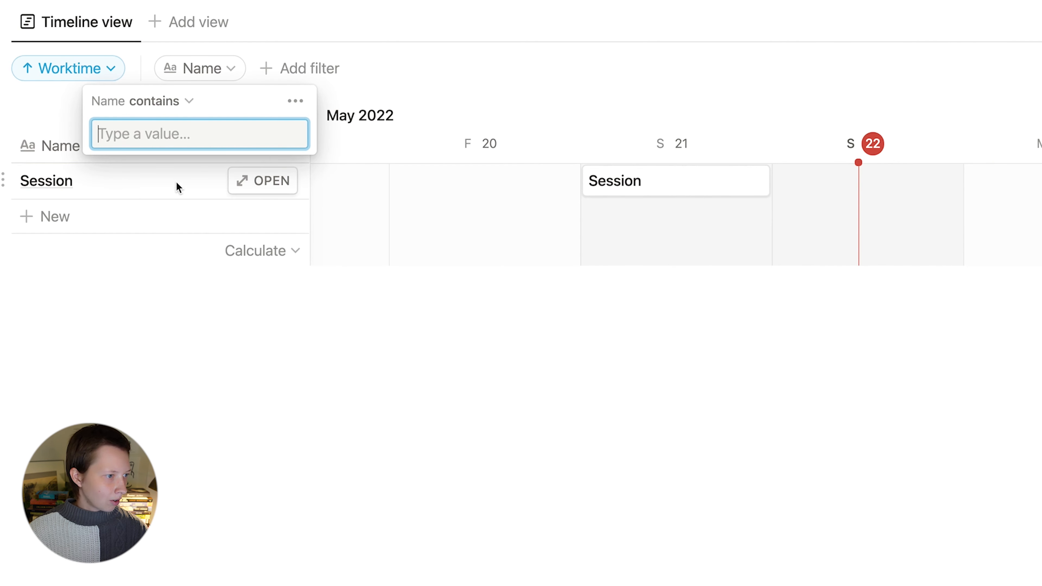
pyautogui.write('Session')
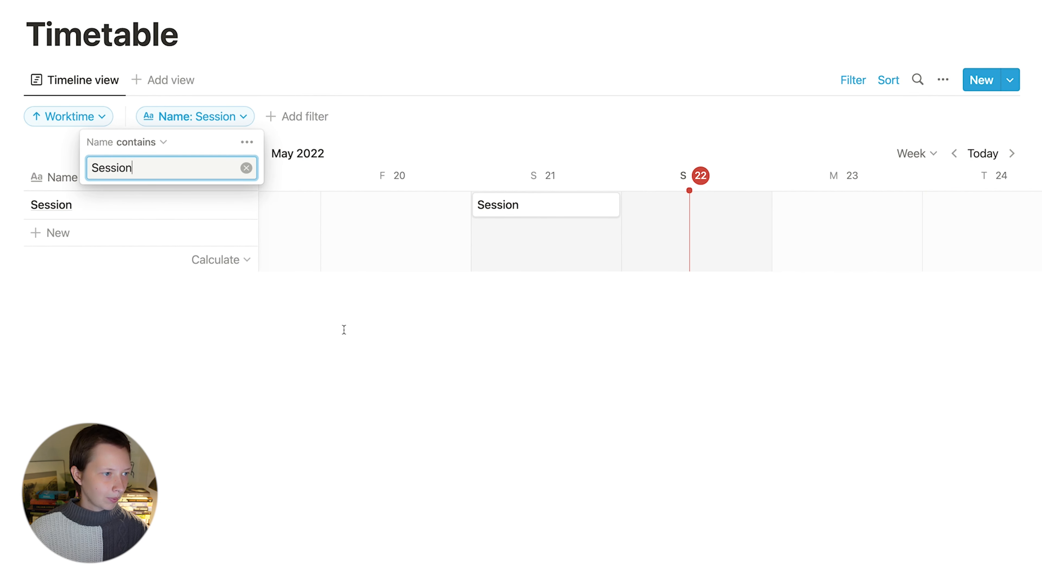
pyautogui.click(366, 330)
# Step: Test the name filter by adding two new entries on May 21, and delete them
pyautogui.click(508, 227)
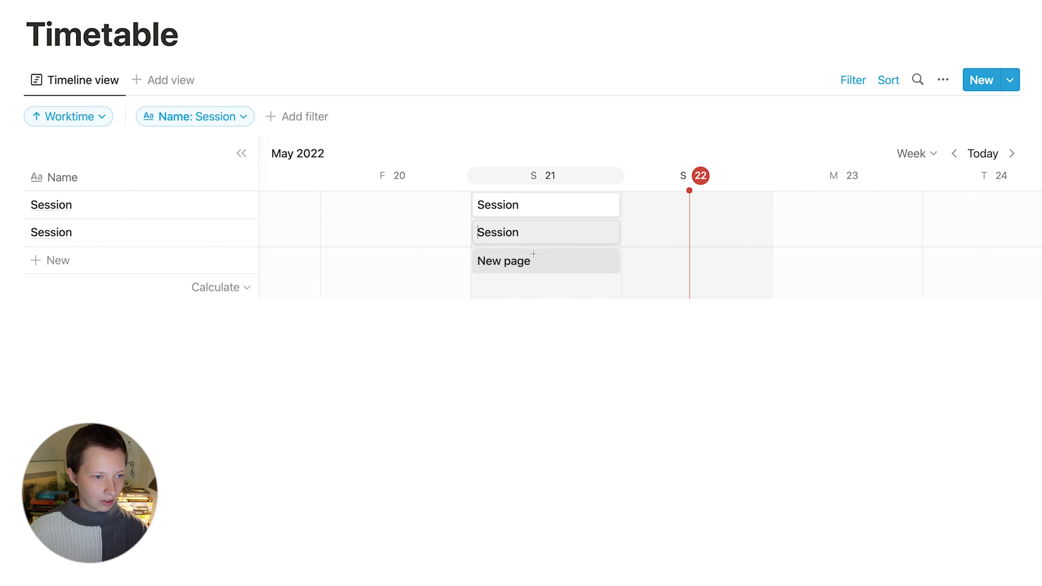
pyautogui.click(516, 257)
pyautogui.click(549, 373)
pyautogui.moveTo(548, 373); pyautogui.dragTo(507, 224)
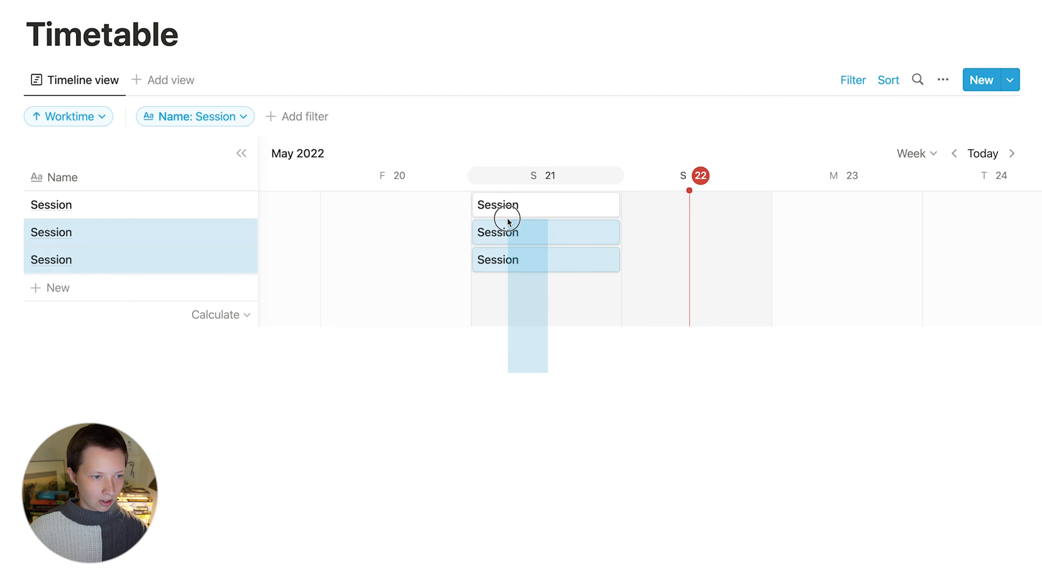
pyautogui.press('BackSpace')
# Step: Open the Session entry as a full page, rename its Assign property to Done, and change its type to Checkbox
pyautogui.click(508, 204)
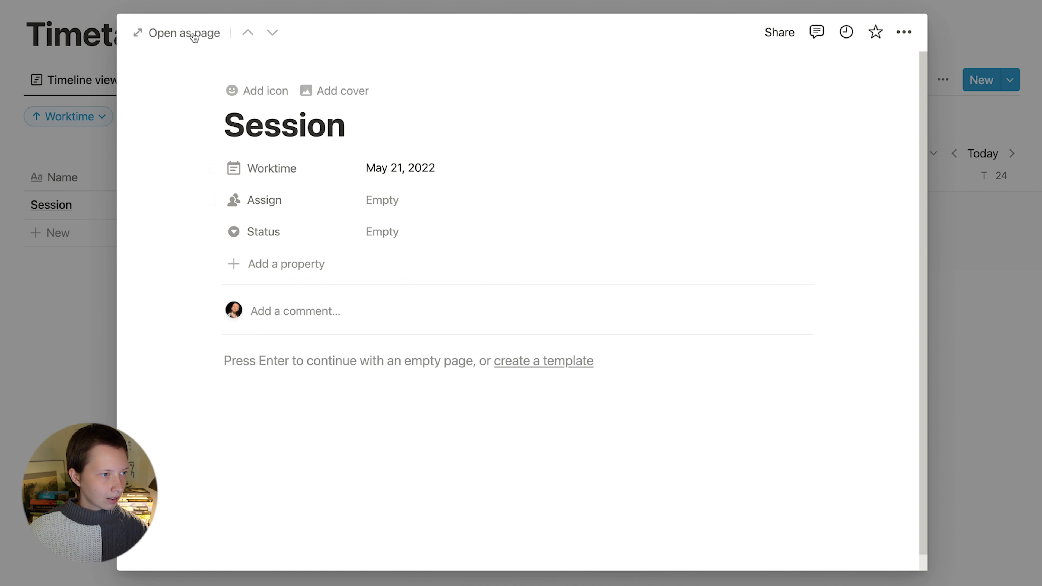
pyautogui.click(158, 33)
pyautogui.click(264, 166)
pyautogui.click(289, 201)
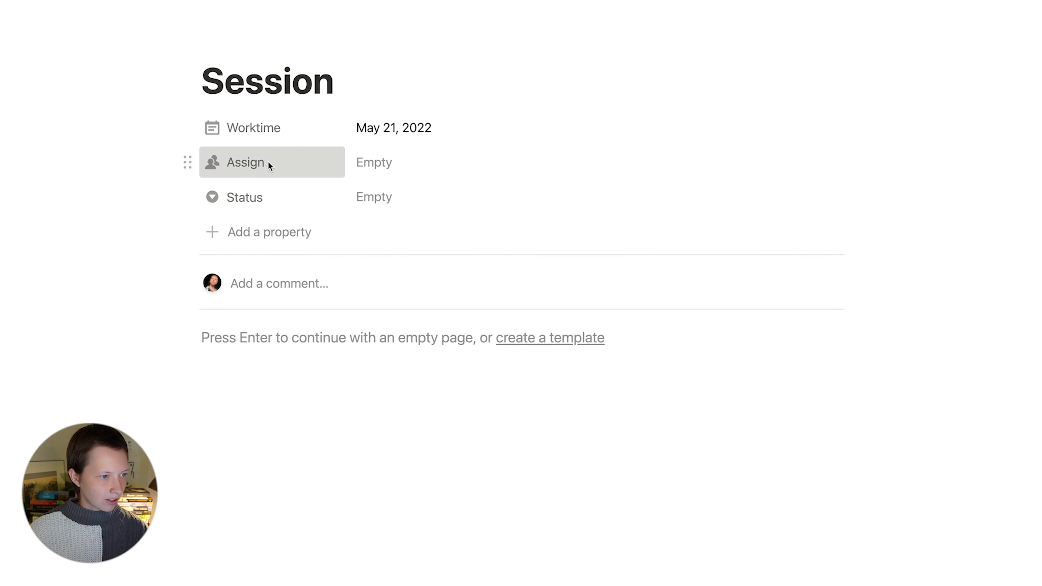
pyautogui.write('D')
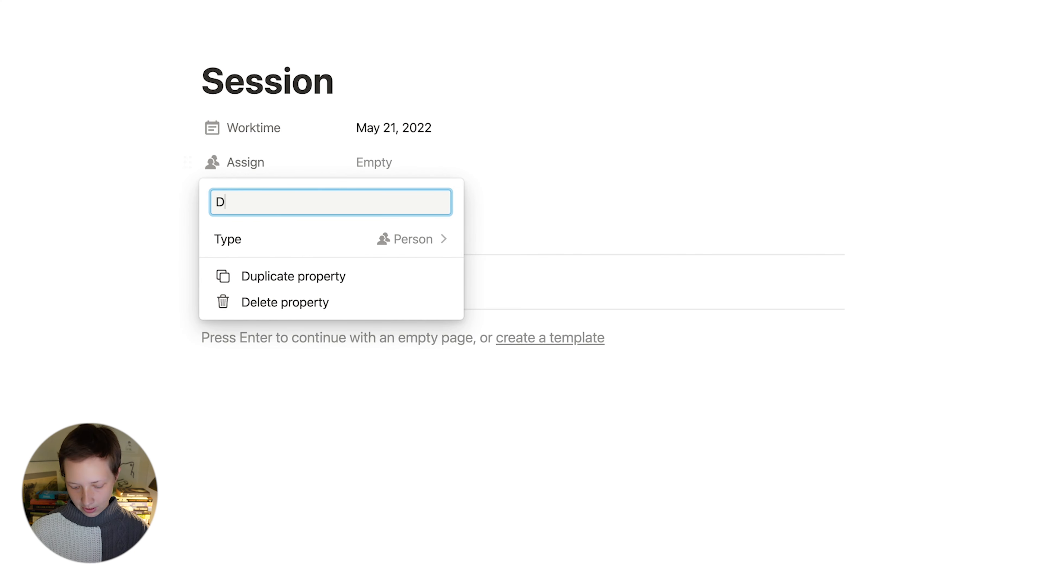
pyautogui.write('onnee')
pyautogui.click(282, 249)
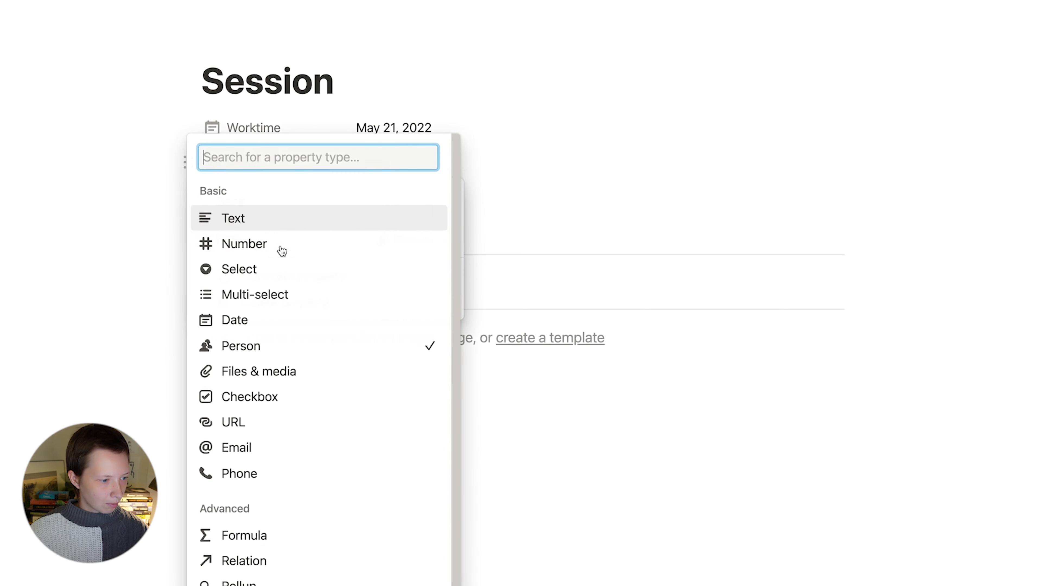
pyautogui.click(230, 398)
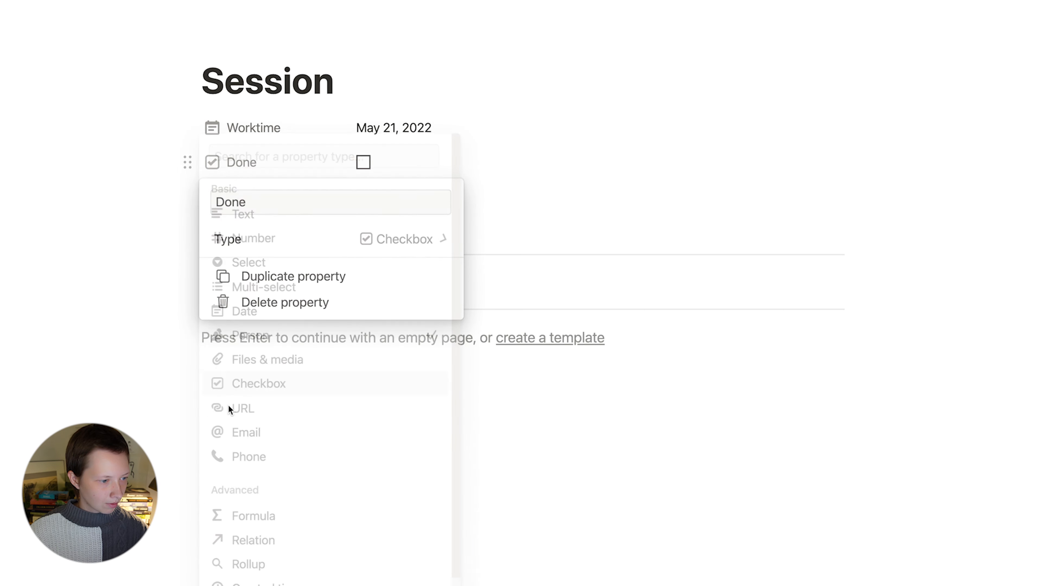
# Step: Rename the Status property to Result
pyautogui.click(282, 197)
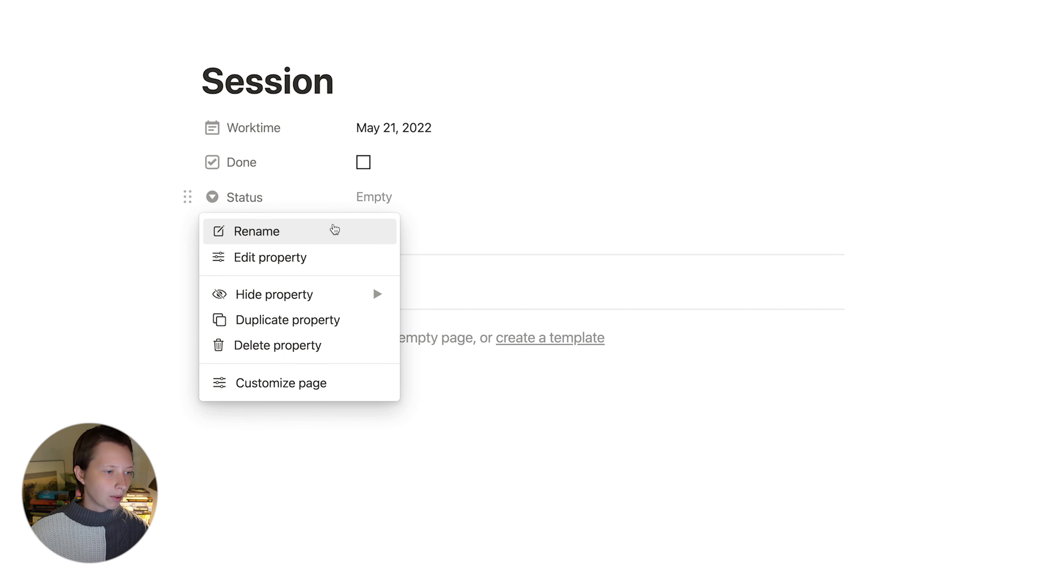
pyautogui.click(335, 230)
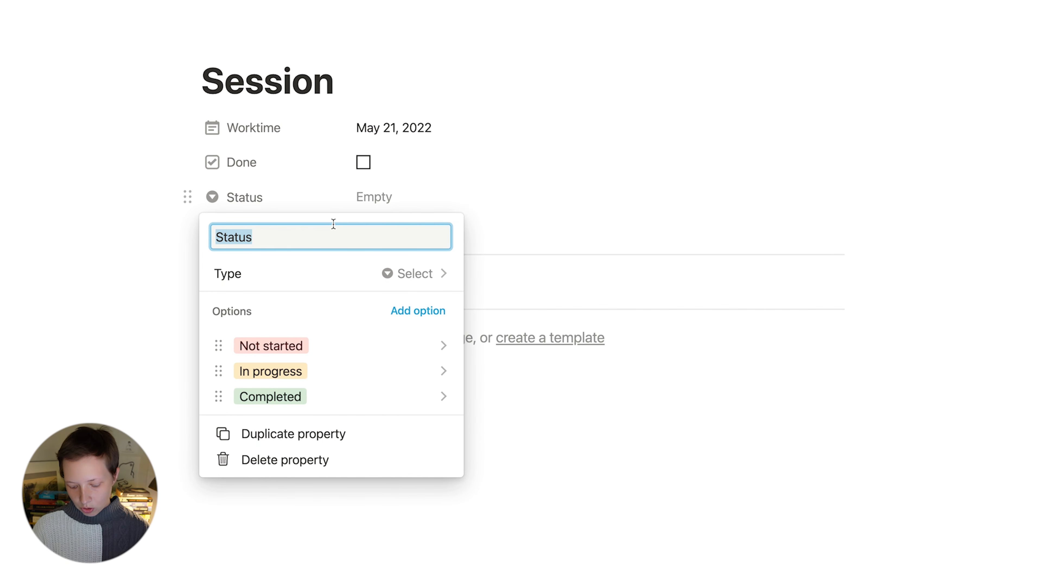
pyautogui.write('Result')
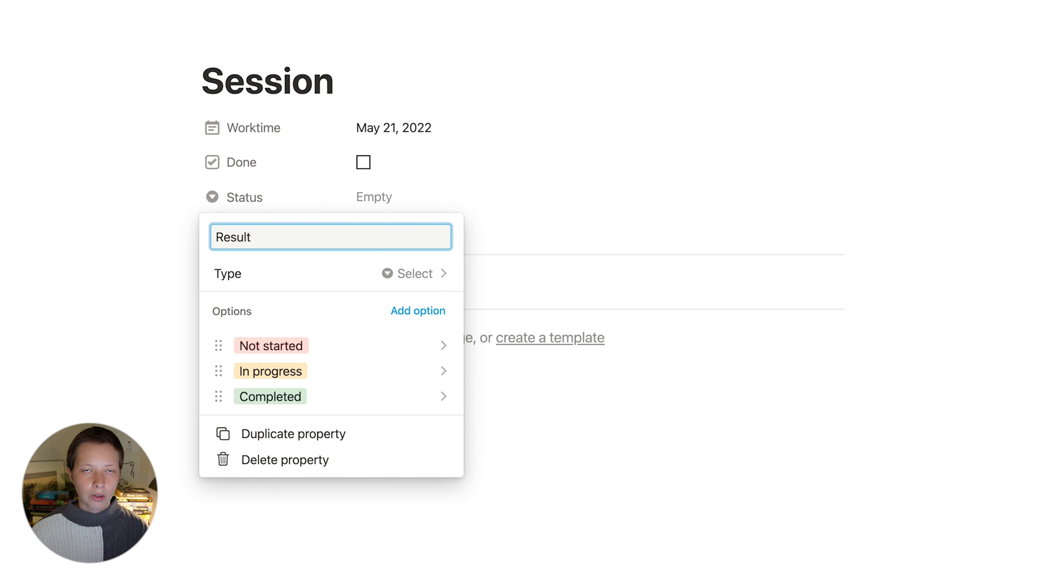
# Step: Rename the Result options Not started, In progress and Completed as Under Achieve, Hit Roadblock and Over Achieve
pyautogui.click(335, 345)
pyautogui.write('U')
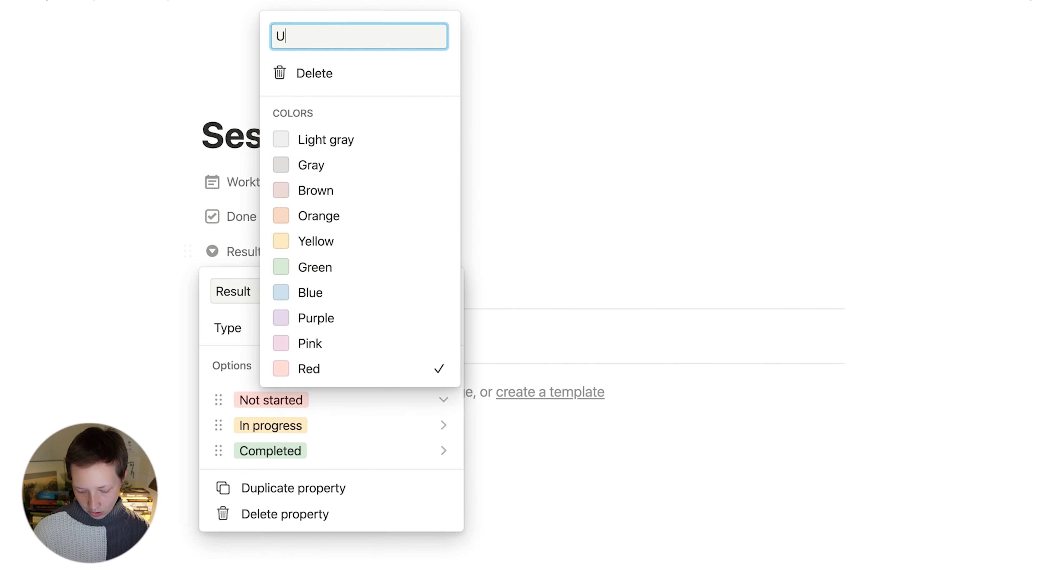
pyautogui.write('nder Aachieve')
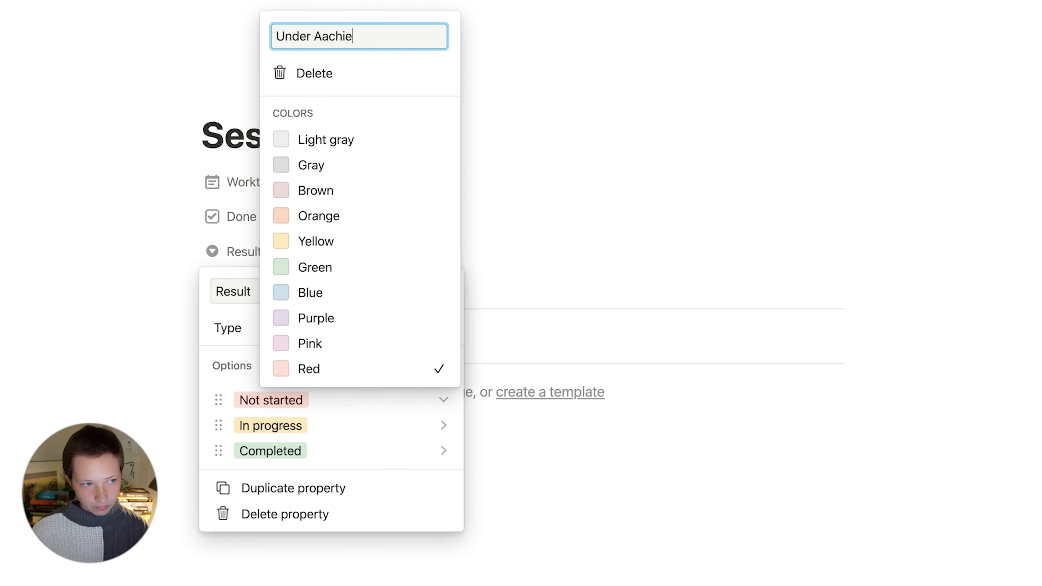
pyautogui.press('Return')
pyautogui.click(264, 426)
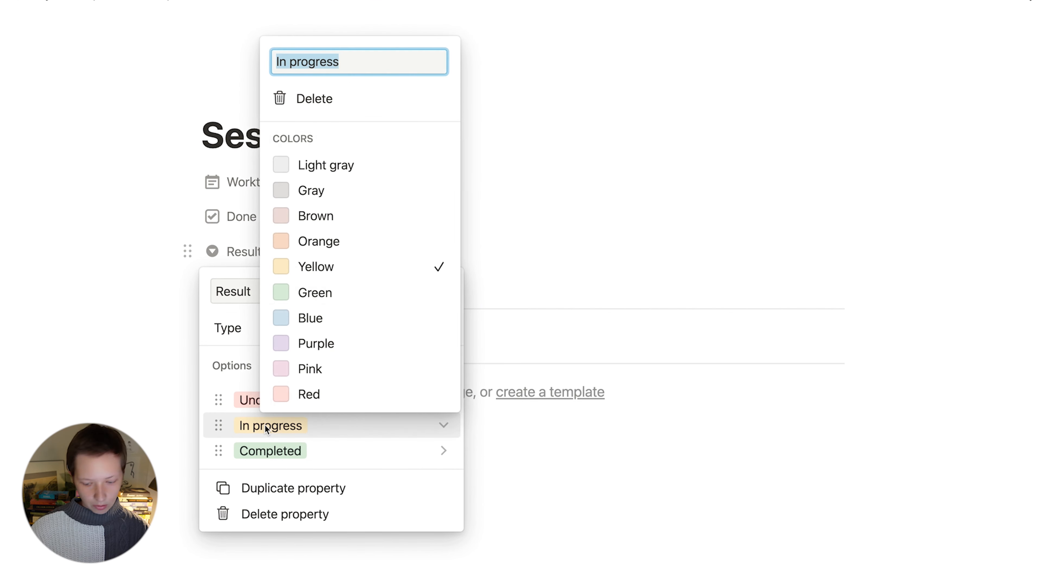
pyautogui.write('Hit Roadbloa')
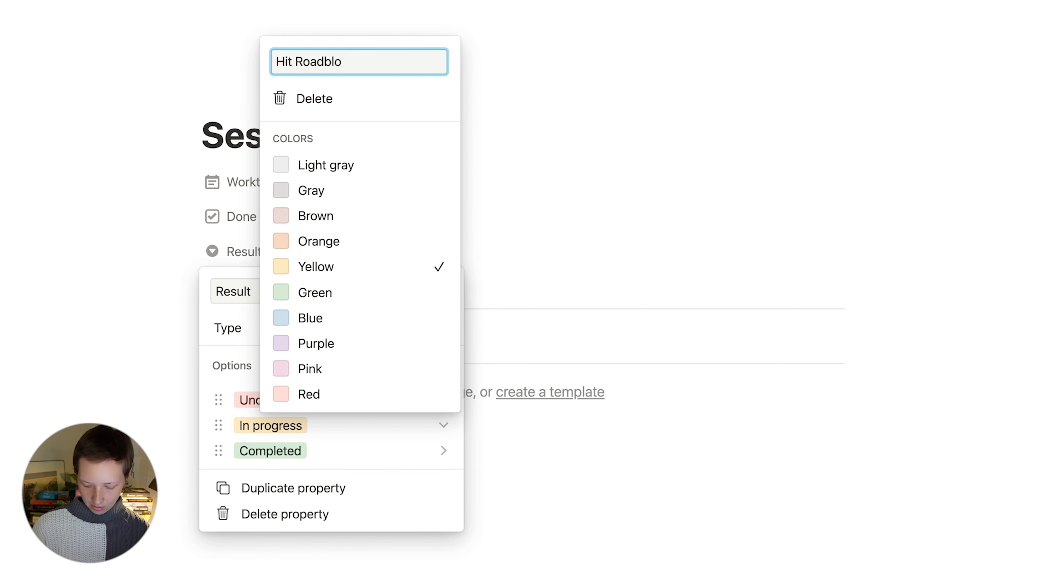
pyautogui.press('Return')
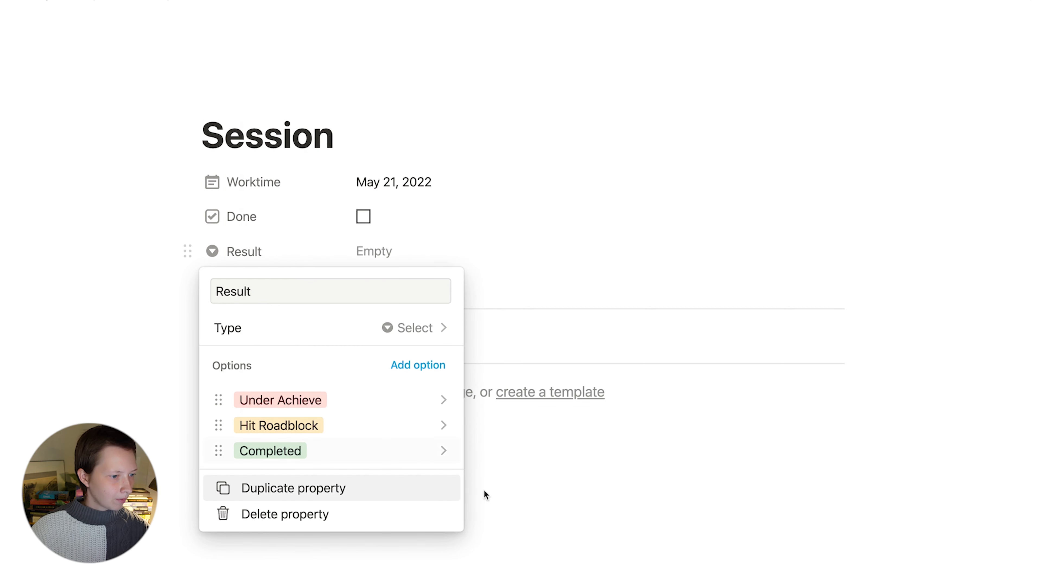
pyautogui.click(258, 450)
pyautogui.write('Ov')
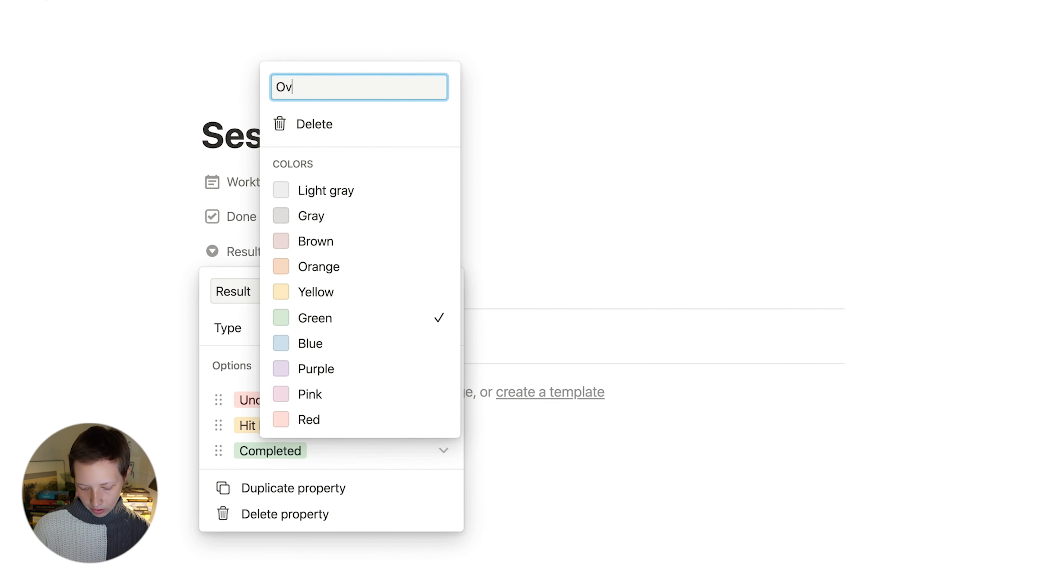
pyautogui.write('er Achieve')
pyautogui.press('Return')
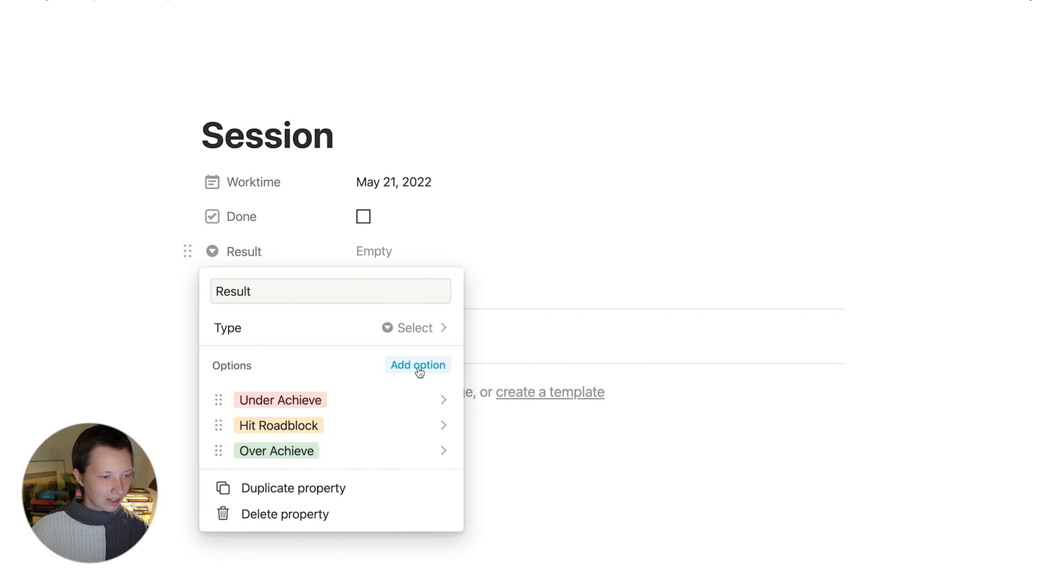
# Step: Add a Productive option to the Result property and place Result above Done
pyautogui.click(418, 366)
pyautogui.write('Productiv')
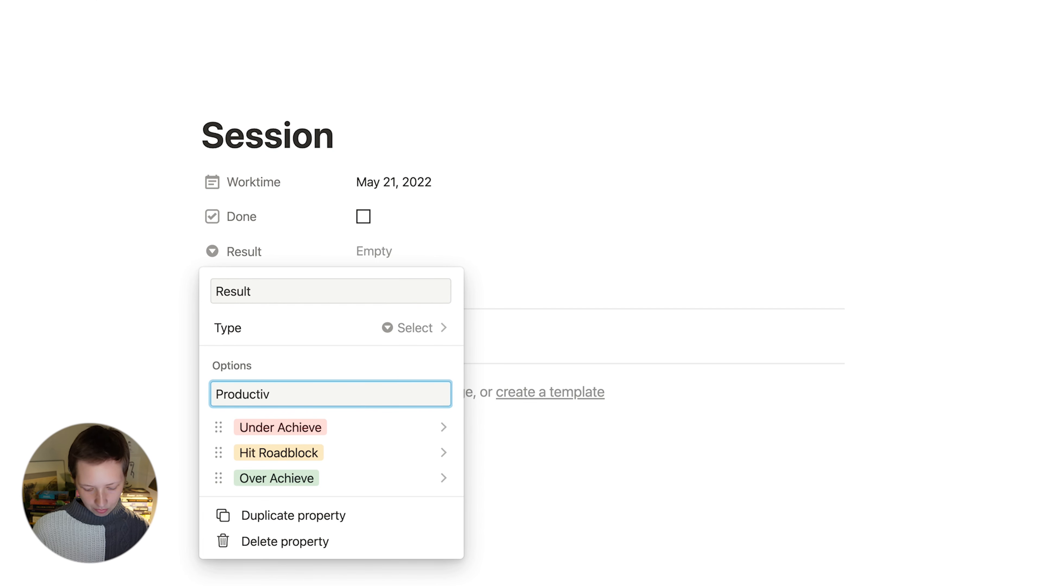
pyautogui.write('e')
pyautogui.press('Return')
pyautogui.press('Escape')
pyautogui.scroll(-2, 284, 319)
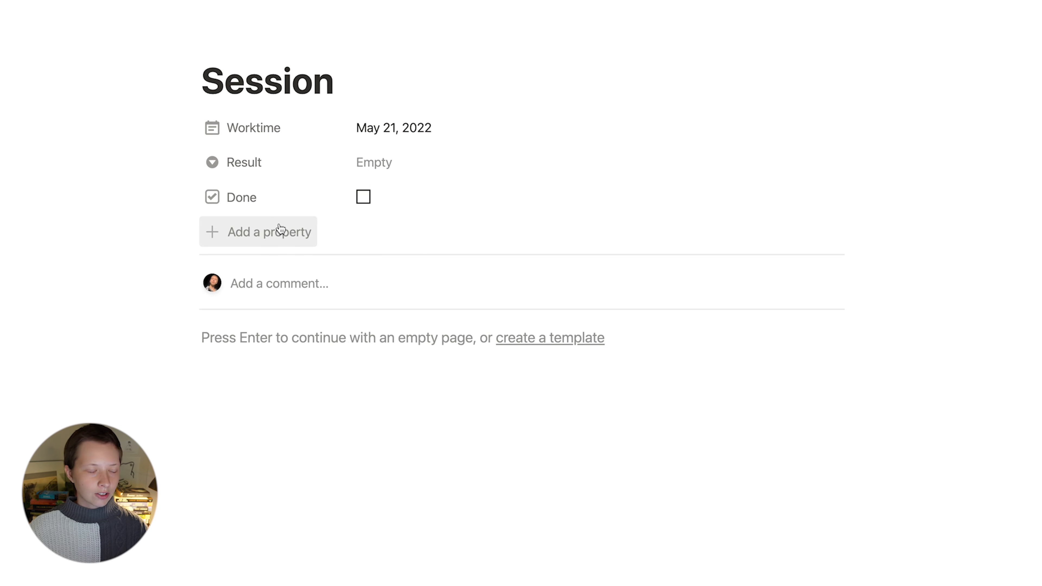
# Step: Add a property named Task to the Session page and make it a relation to the My Tasks database
pyautogui.click(281, 229)
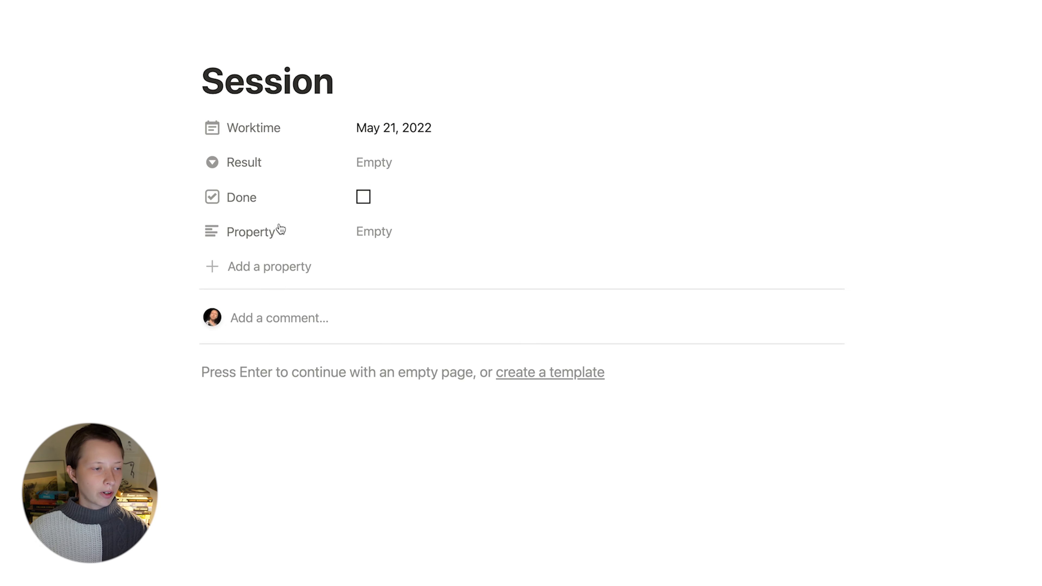
pyautogui.click(244, 238)
pyautogui.click(250, 265)
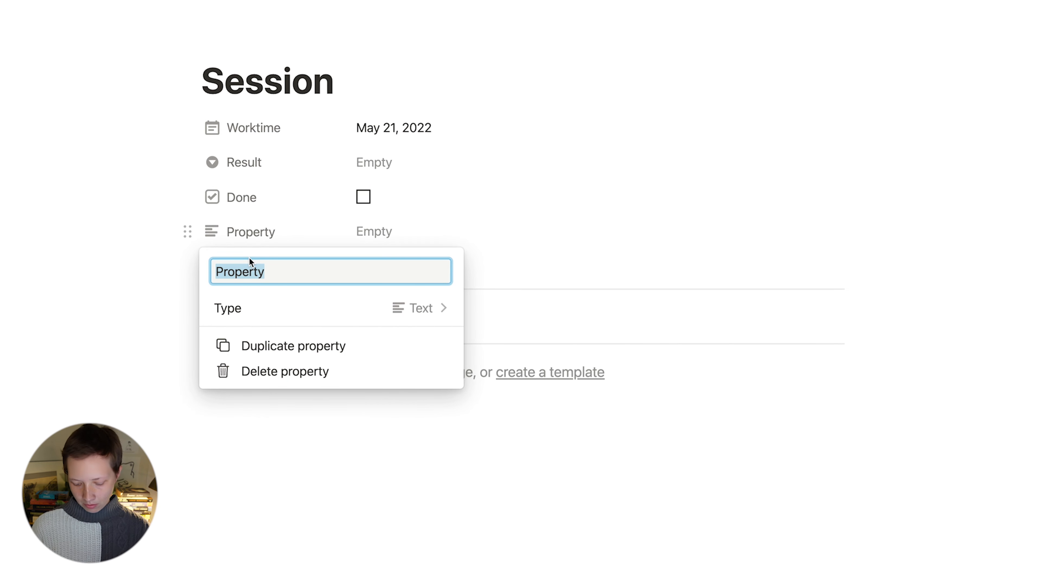
pyautogui.write('Task')
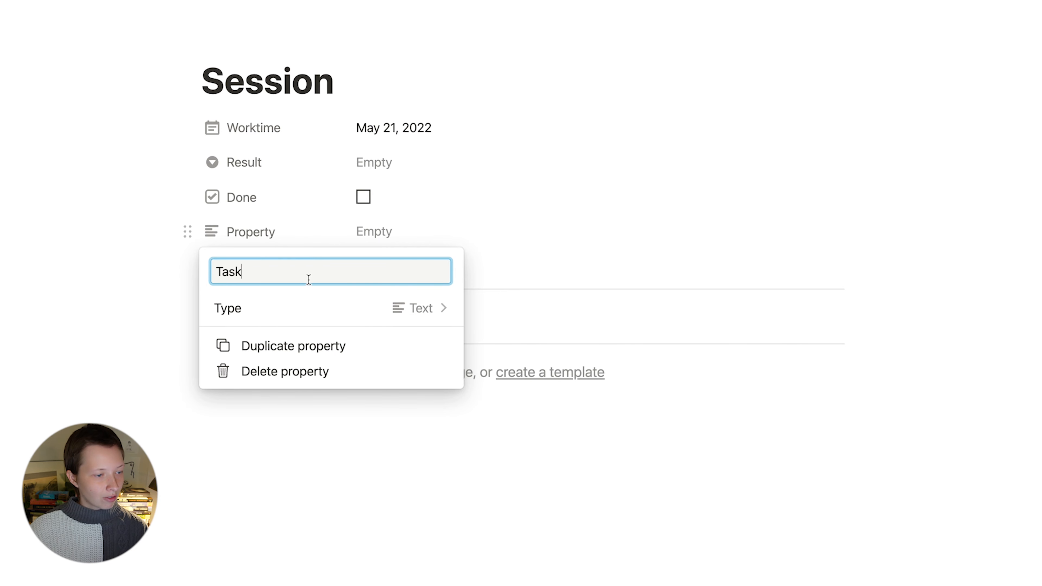
pyautogui.click(285, 311)
pyautogui.scroll(-2, 269, 579)
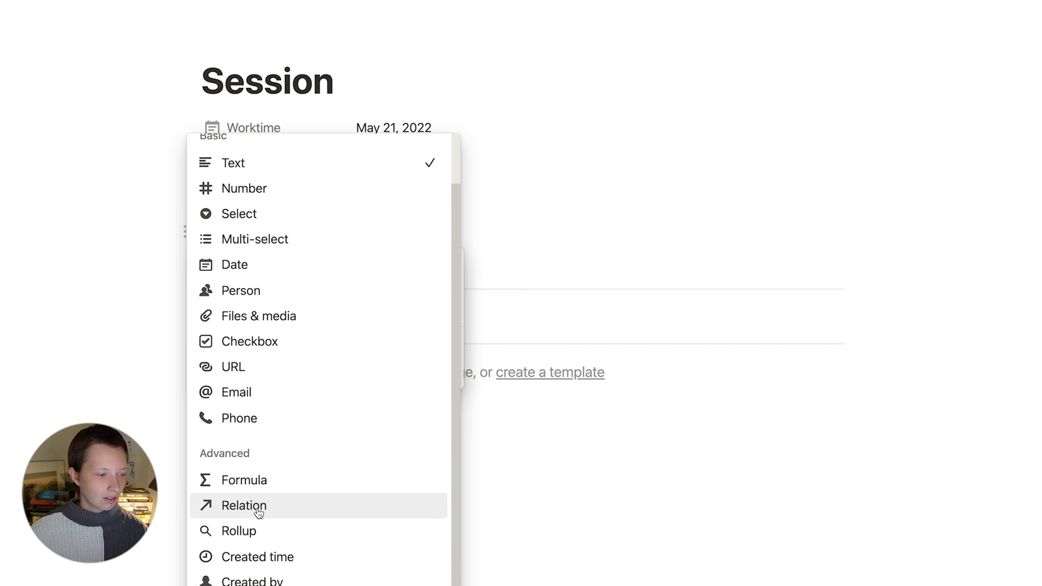
pyautogui.click(308, 518)
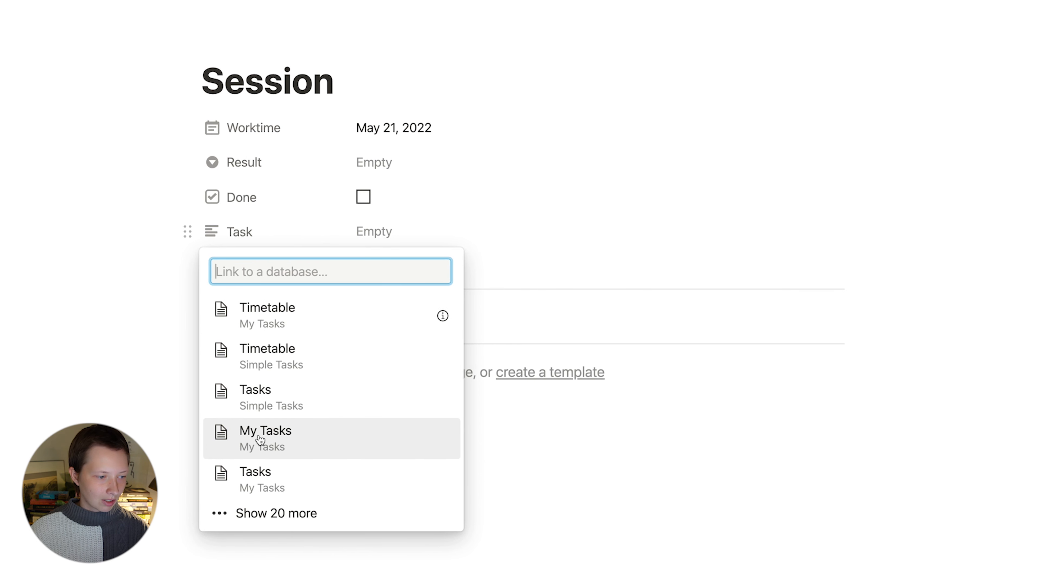
pyautogui.click(287, 441)
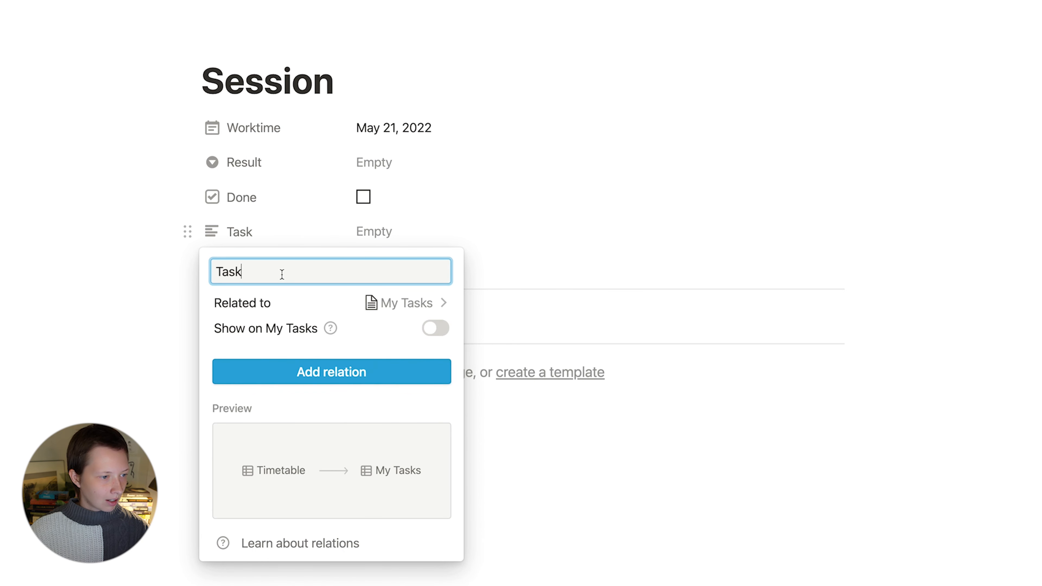
# Step: Show the relation on My Tasks with Sessions as the related property name, and add the relation
pyautogui.click(436, 328)
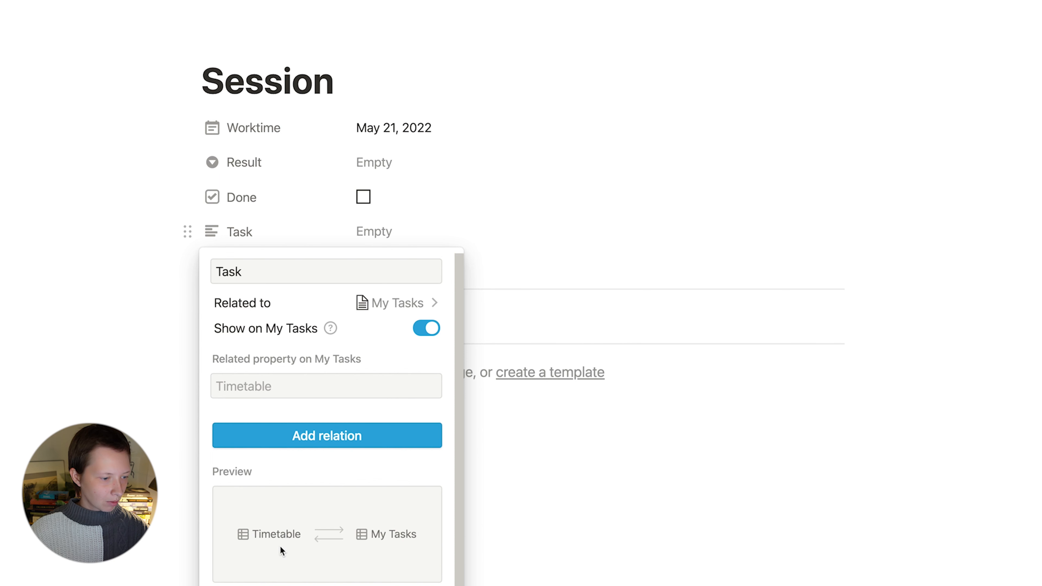
pyautogui.scroll(-1, 280, 548)
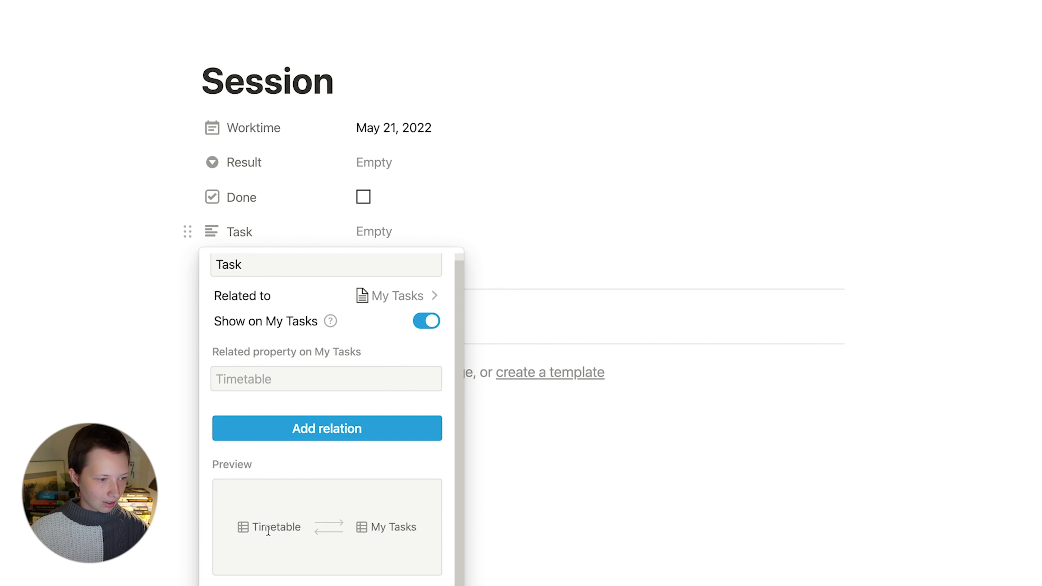
pyautogui.click(274, 373)
pyautogui.scroll(-2, 390, 337)
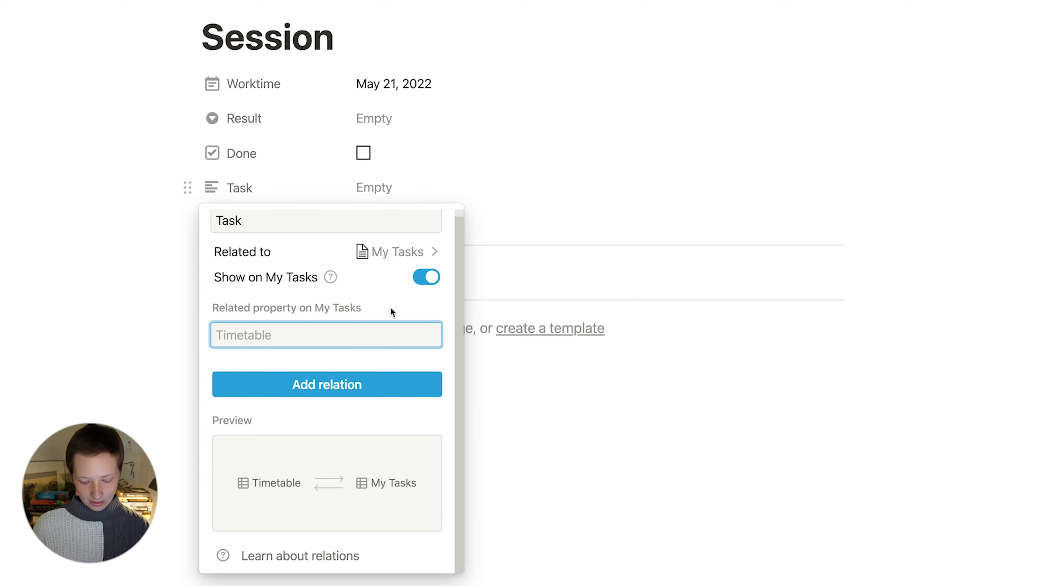
pyautogui.write('Sessions')
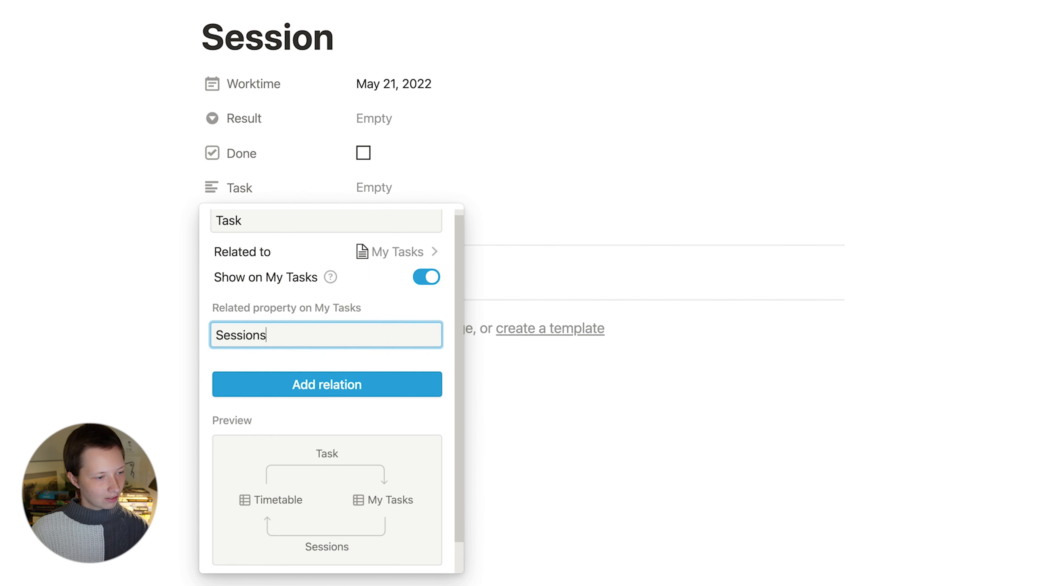
pyautogui.scroll(-1, 338, 360)
pyautogui.click(338, 361)
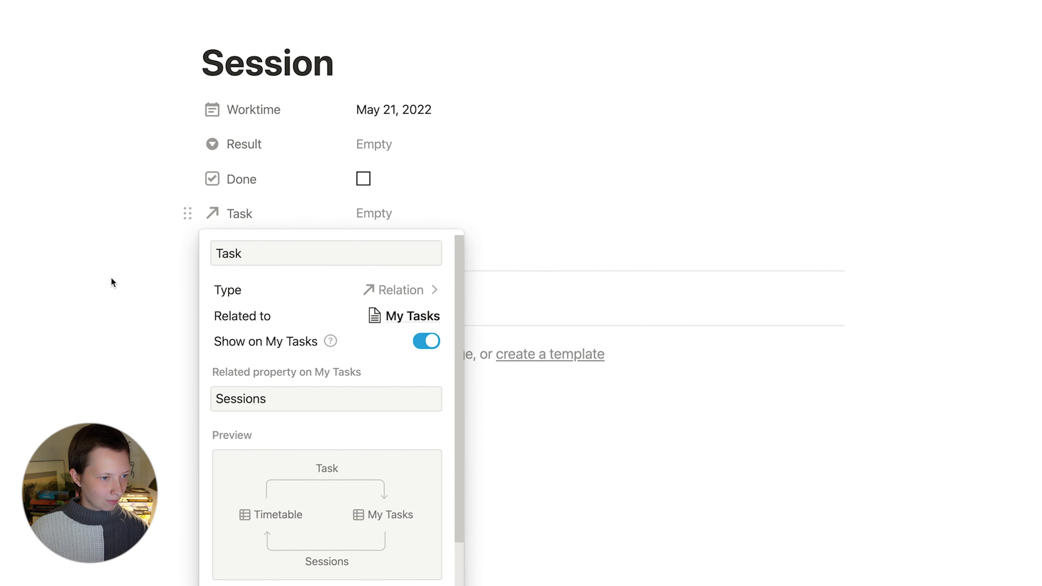
pyautogui.click(111, 294)
# Step: In the Conduct Market Research task, move the Sessions property above Weekday and hide it
pyautogui.press('super+p')
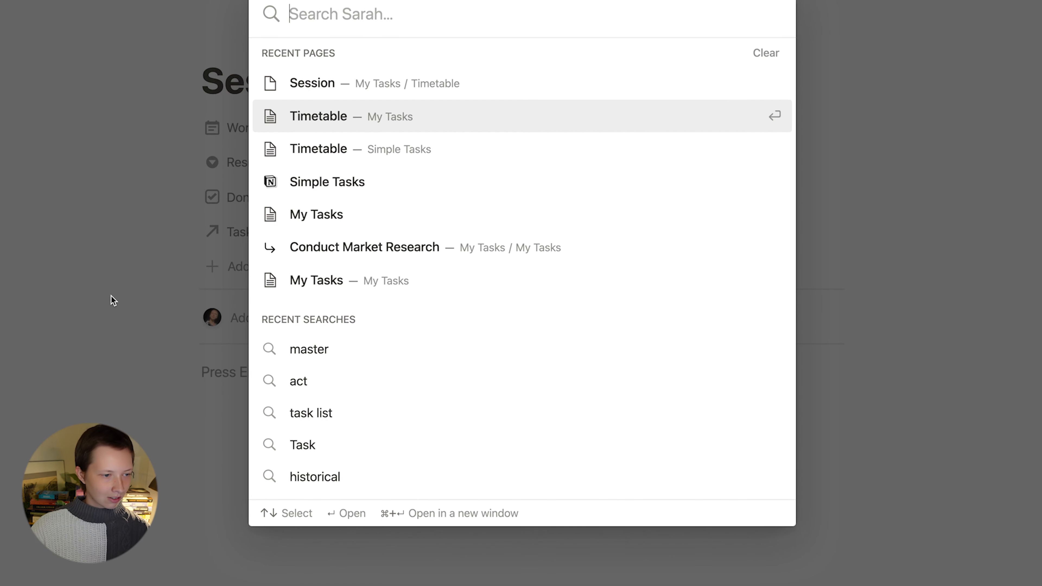
pyautogui.click(330, 260)
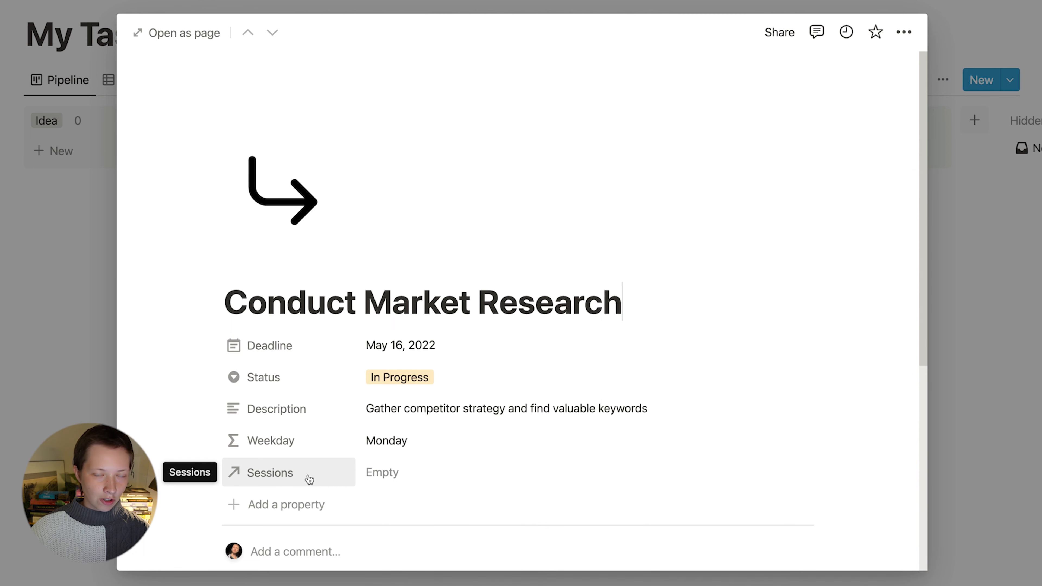
pyautogui.moveTo(310, 478); pyautogui.dragTo(322, 448)
pyautogui.click(279, 440)
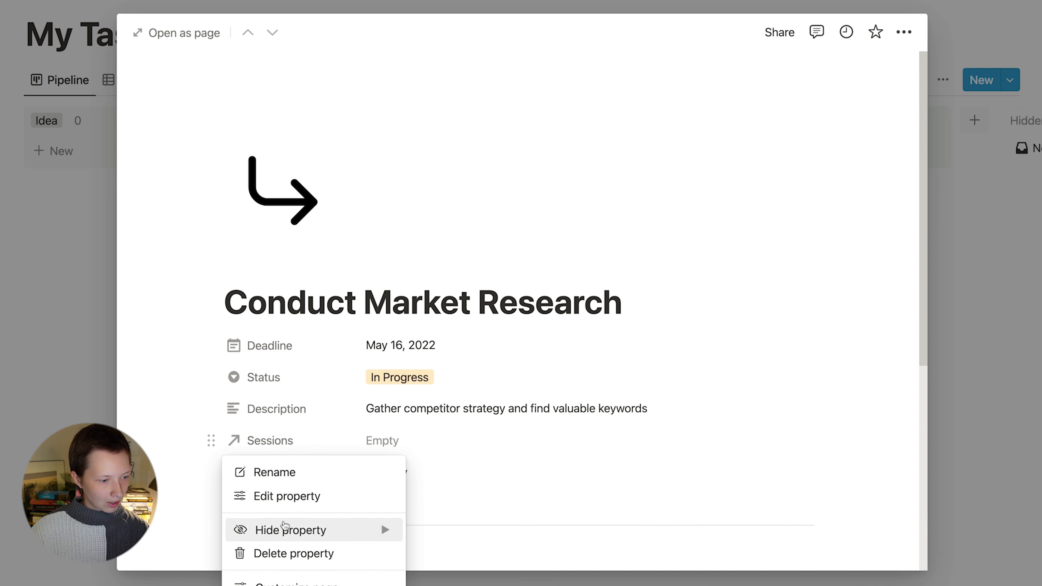
pyautogui.moveTo(279, 529)
pyautogui.click(462, 554)
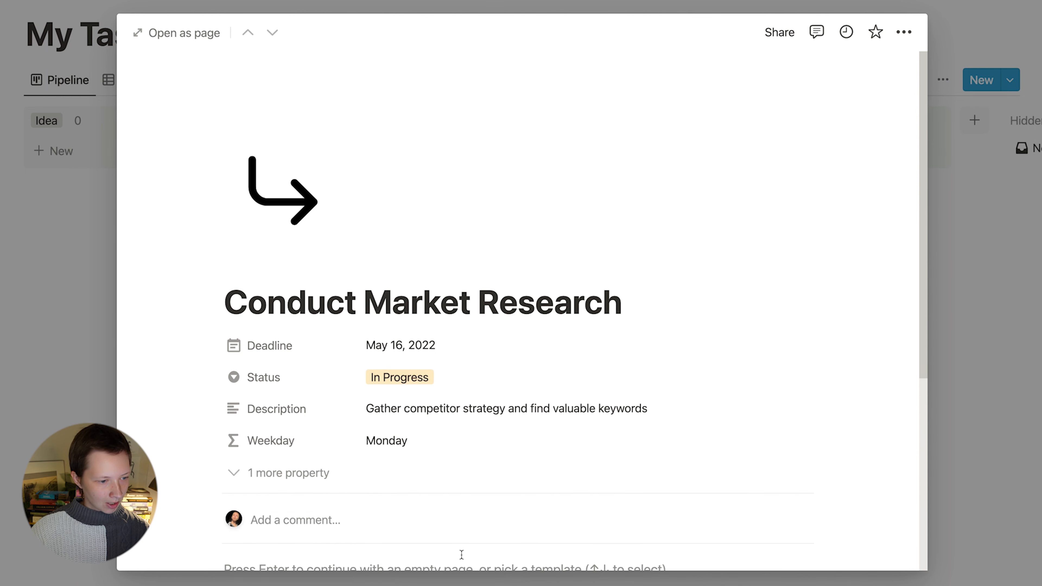
pyautogui.click(16, 354)
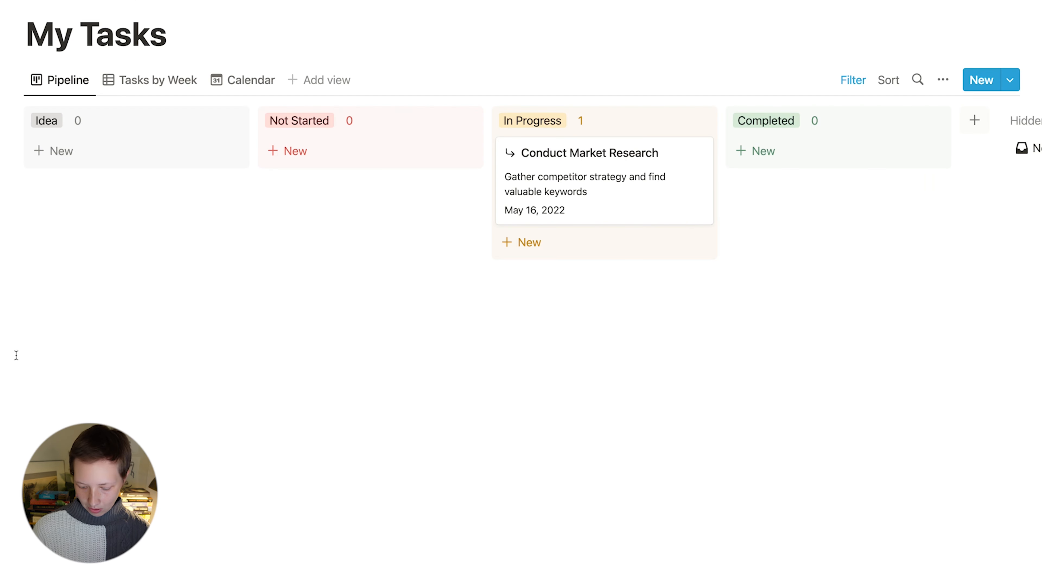
# Step: Return to the Timetable database inside My Tasks and open its Session entry as a full page
pyautogui.press('super+p')
pyautogui.write('time')
pyautogui.press('Down')
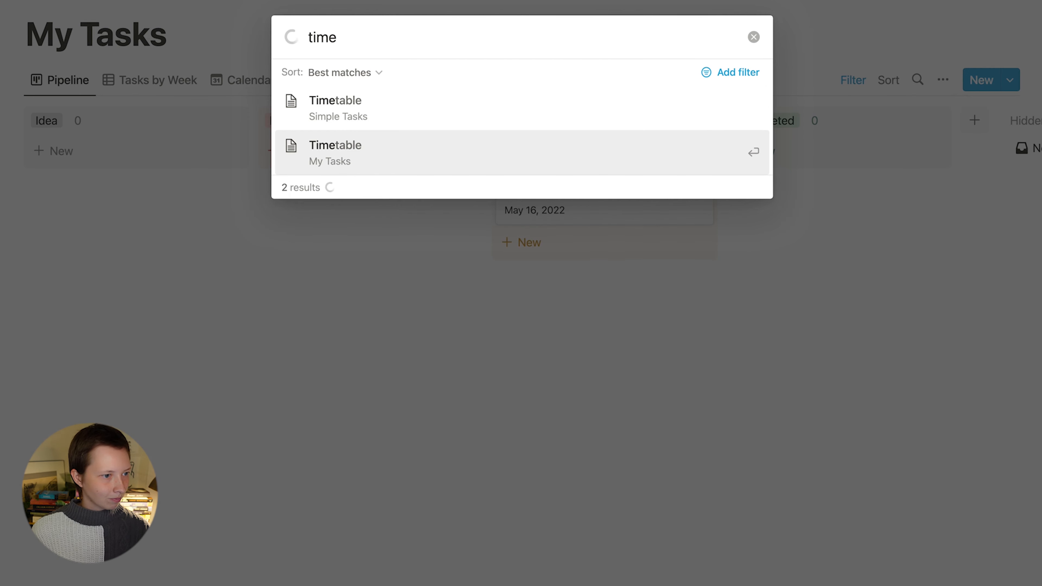
pyautogui.press('Return')
pyautogui.click(560, 164)
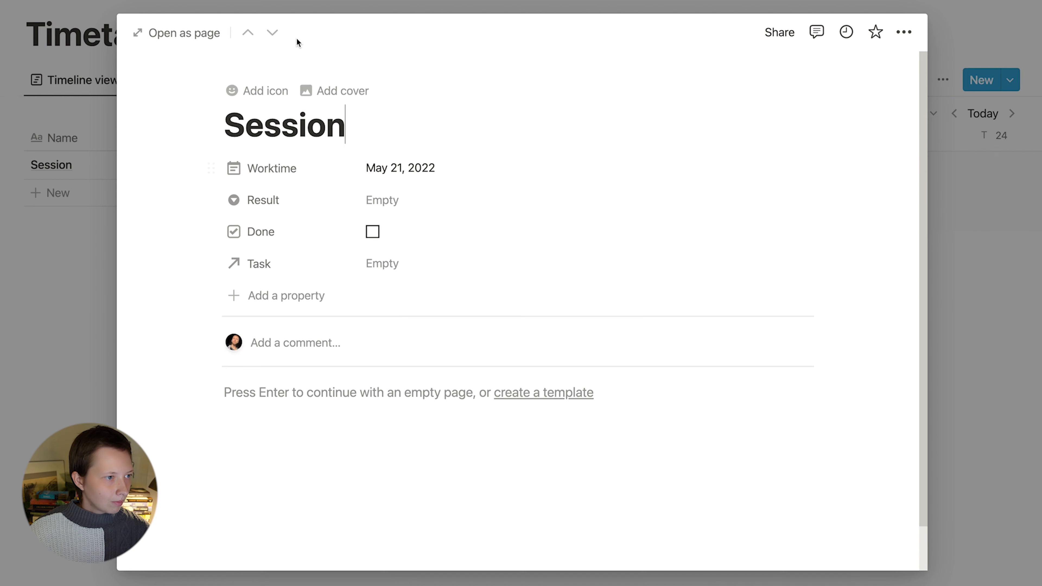
pyautogui.click(177, 37)
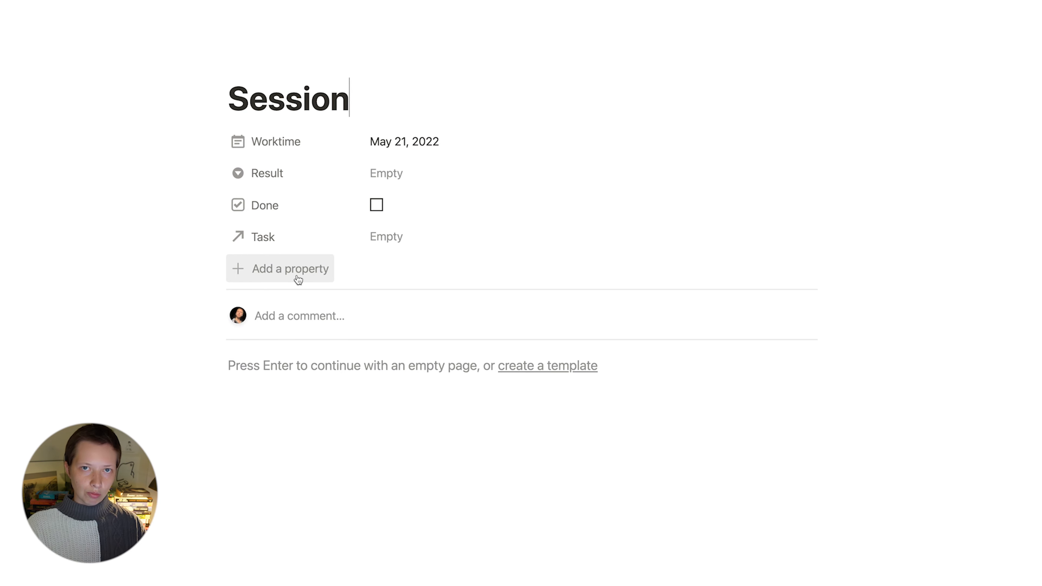
# Step: Add a property named Task Deadline to the Session page and set its type to Rollup
pyautogui.click(278, 279)
pyautogui.click(247, 268)
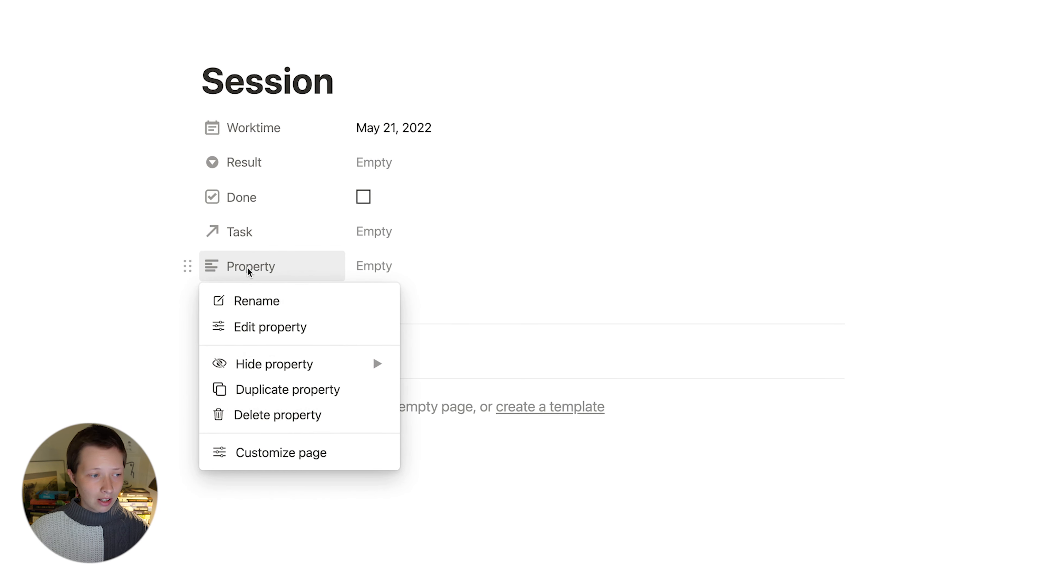
pyautogui.click(267, 296)
pyautogui.write('T')
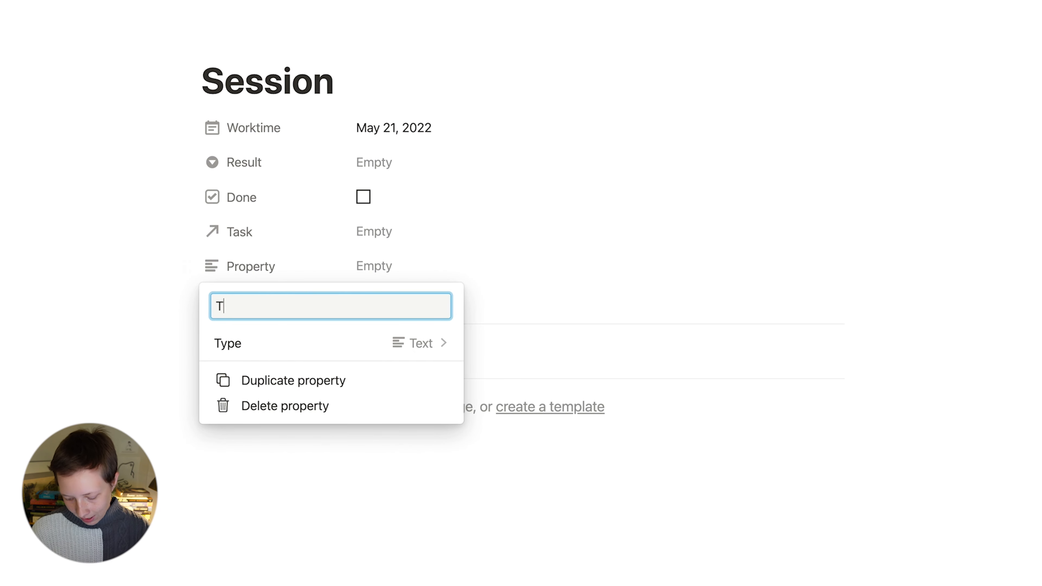
pyautogui.write('ask Deadline')
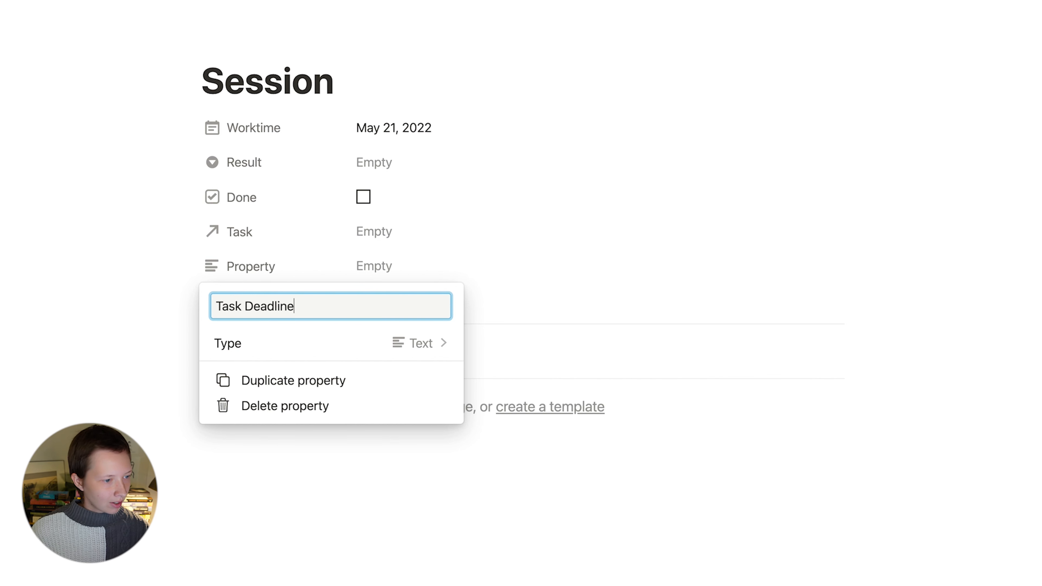
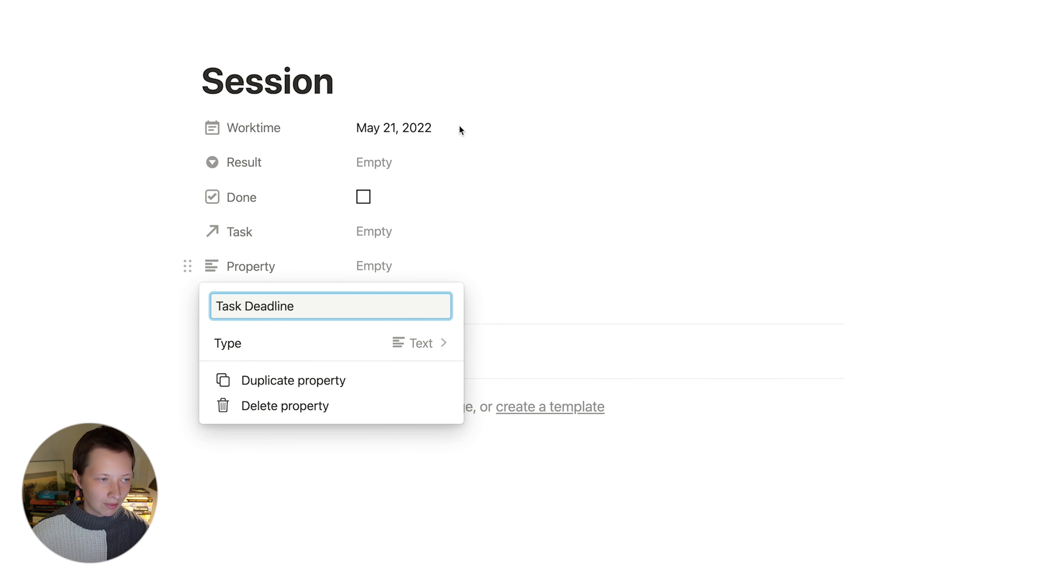
pyautogui.click(272, 346)
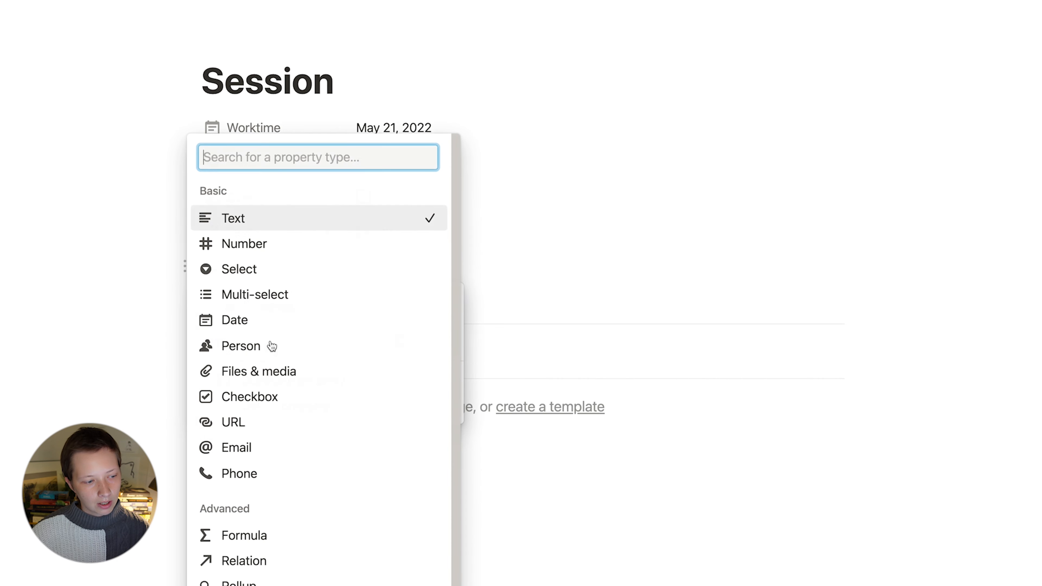
pyautogui.scroll(-2, 283, 566)
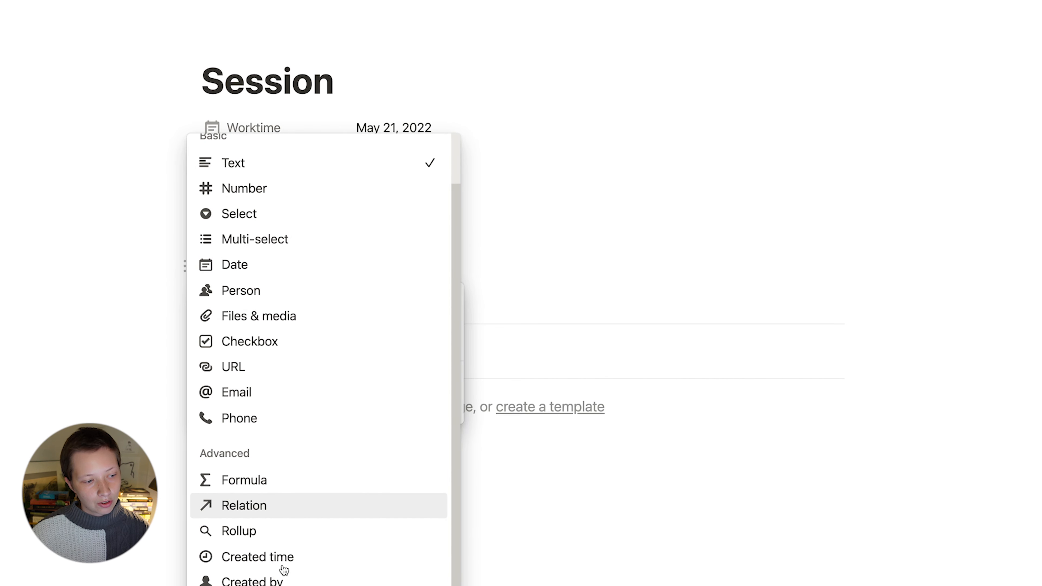
pyautogui.click(292, 533)
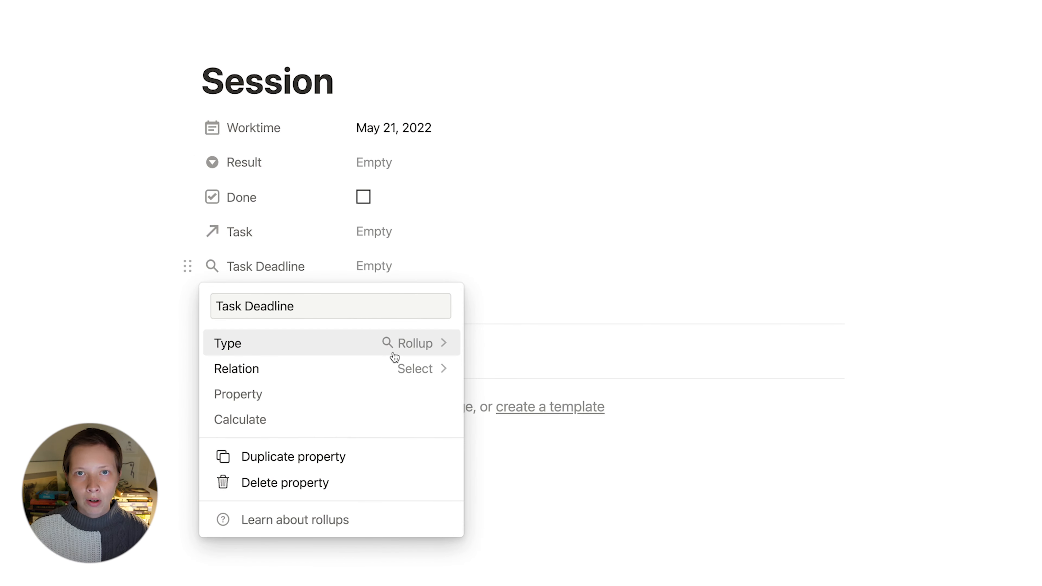
# Step: Configure the Task Deadline rollup to use the Task relation and its Deadline property, calculated as Show original
pyautogui.click(379, 362)
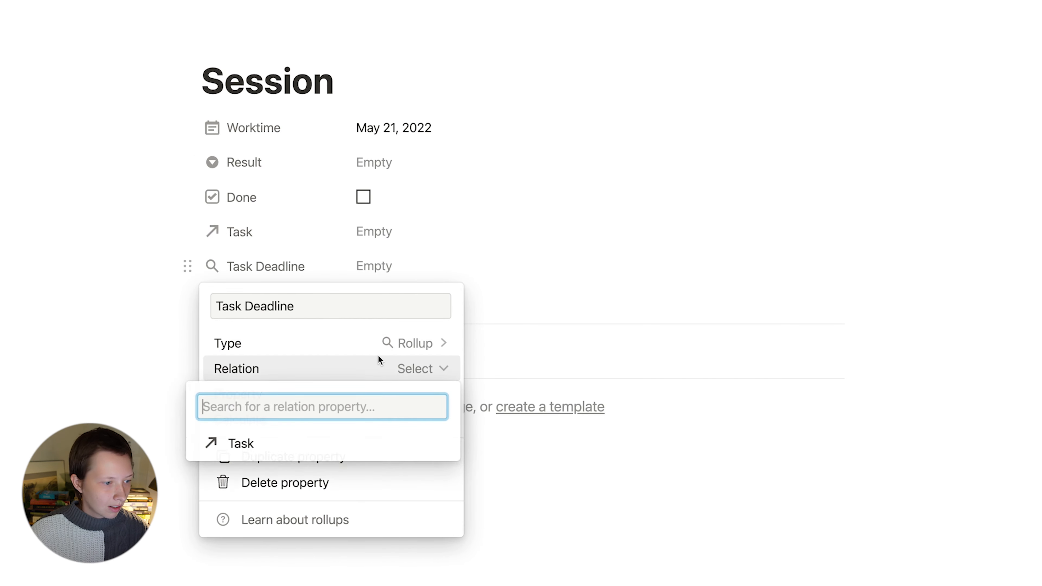
pyautogui.click(255, 451)
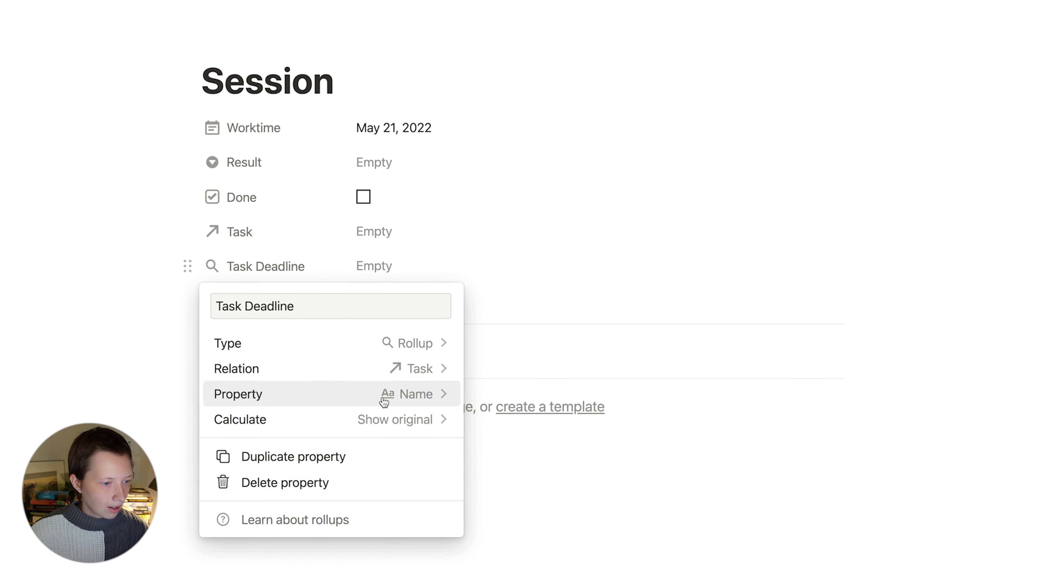
pyautogui.click(384, 401)
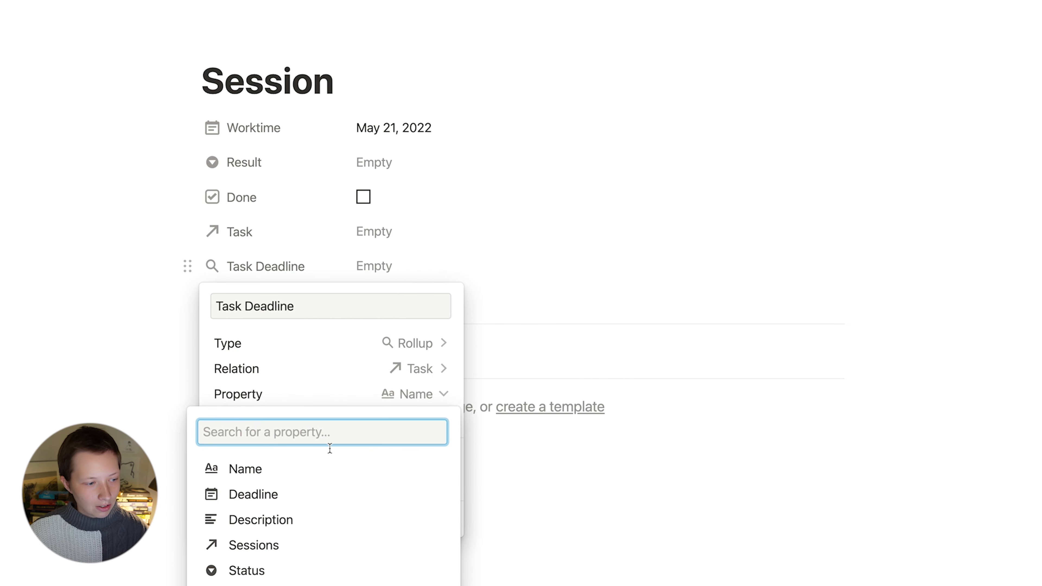
pyautogui.click(299, 496)
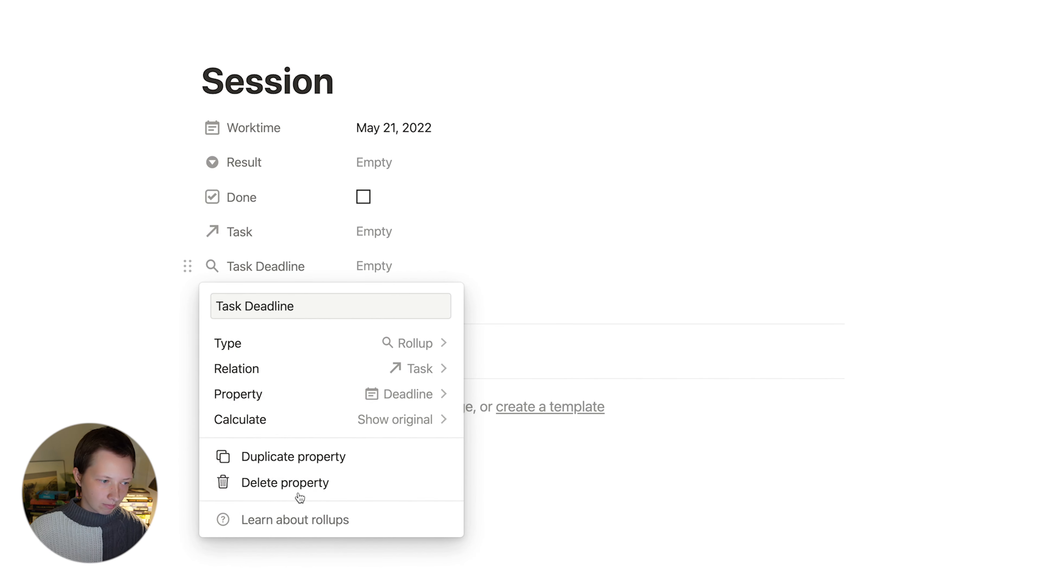
pyautogui.click(380, 429)
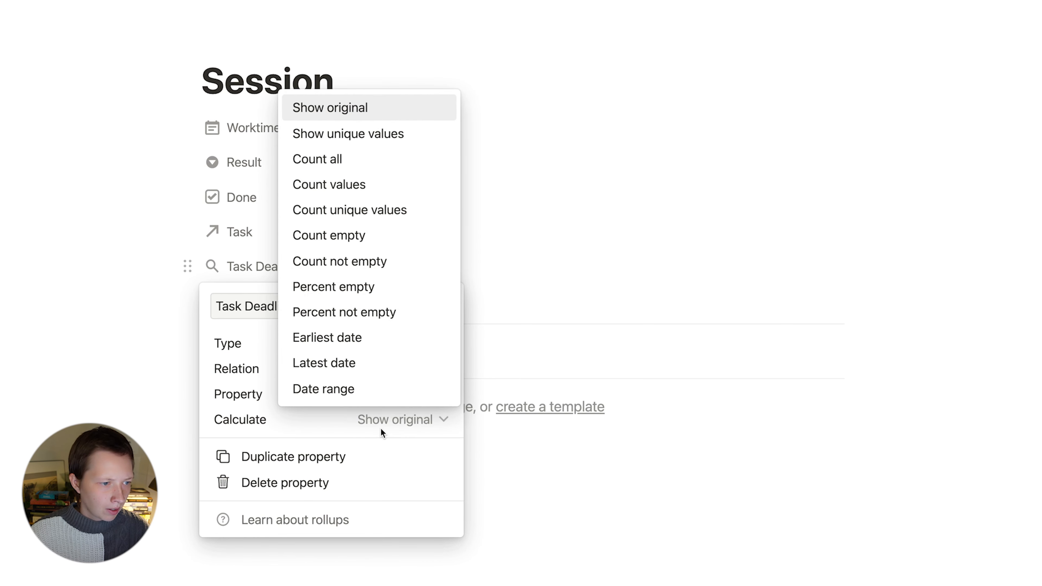
pyautogui.click(592, 441)
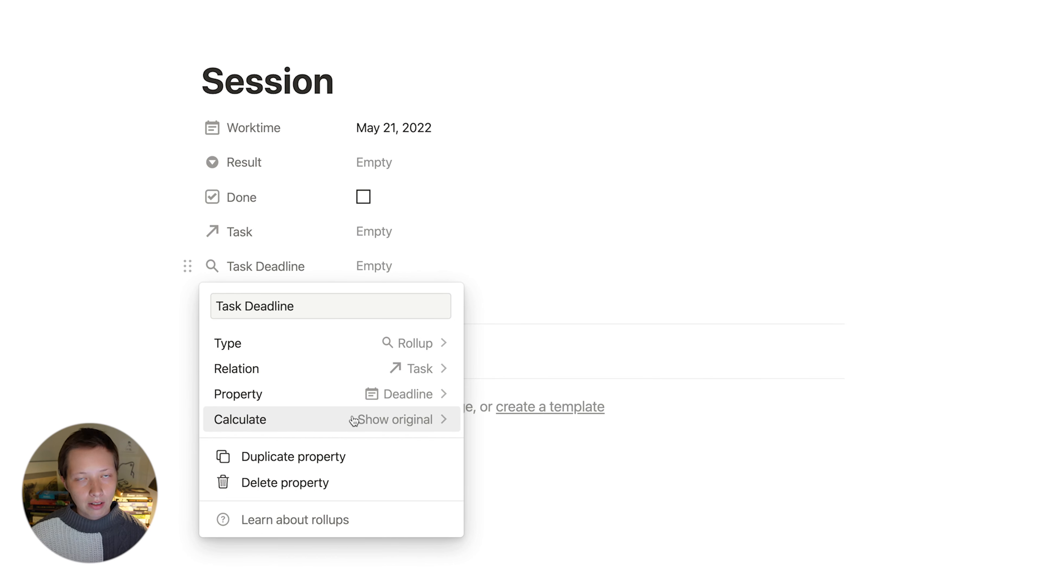
pyautogui.click(305, 420)
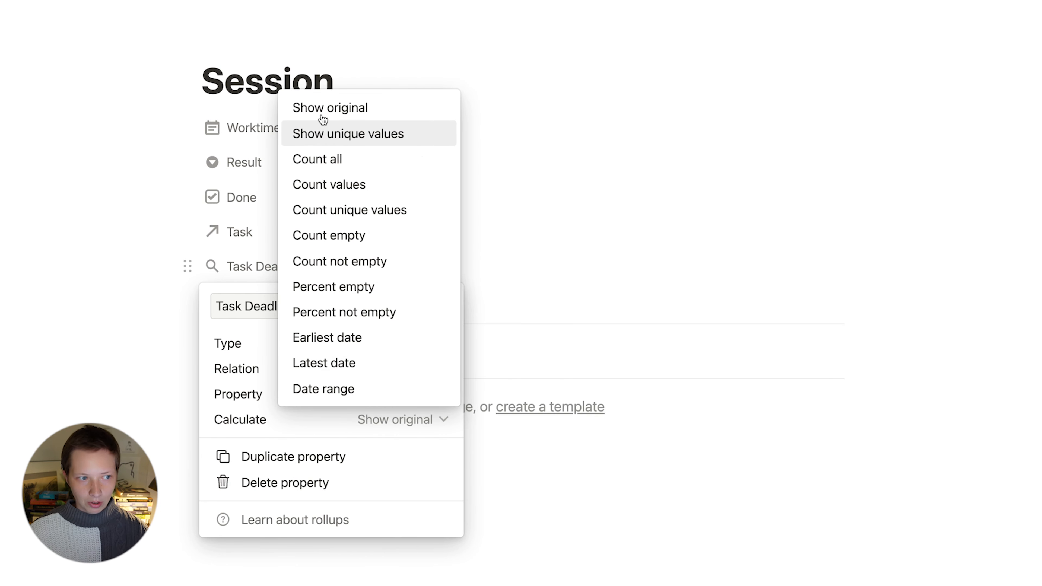
pyautogui.click(387, 109)
pyautogui.press('Escape')
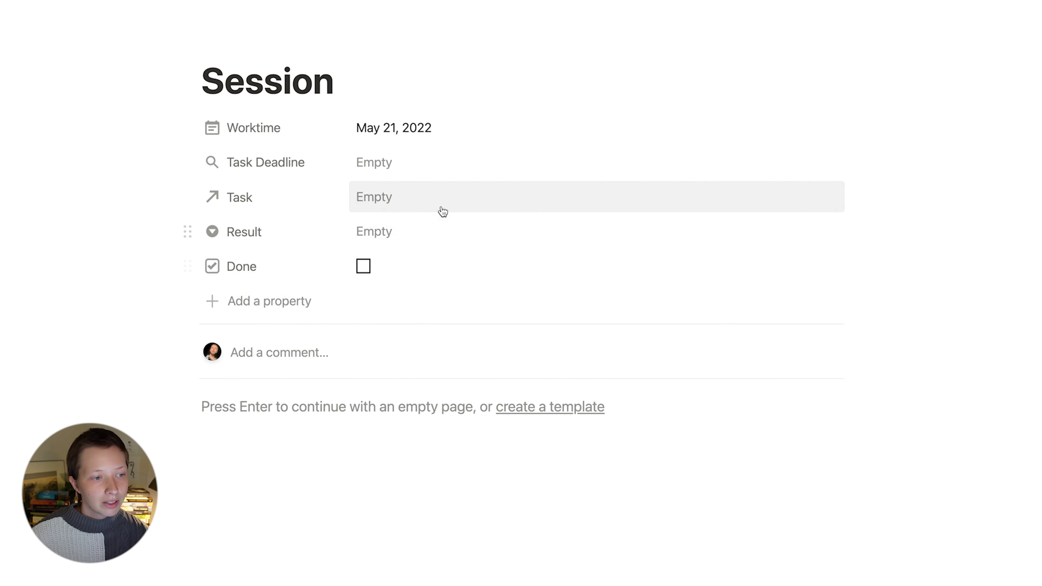
# Step: Link the Session entry to the Conduct Market Research task through its Task property
pyautogui.click(441, 200)
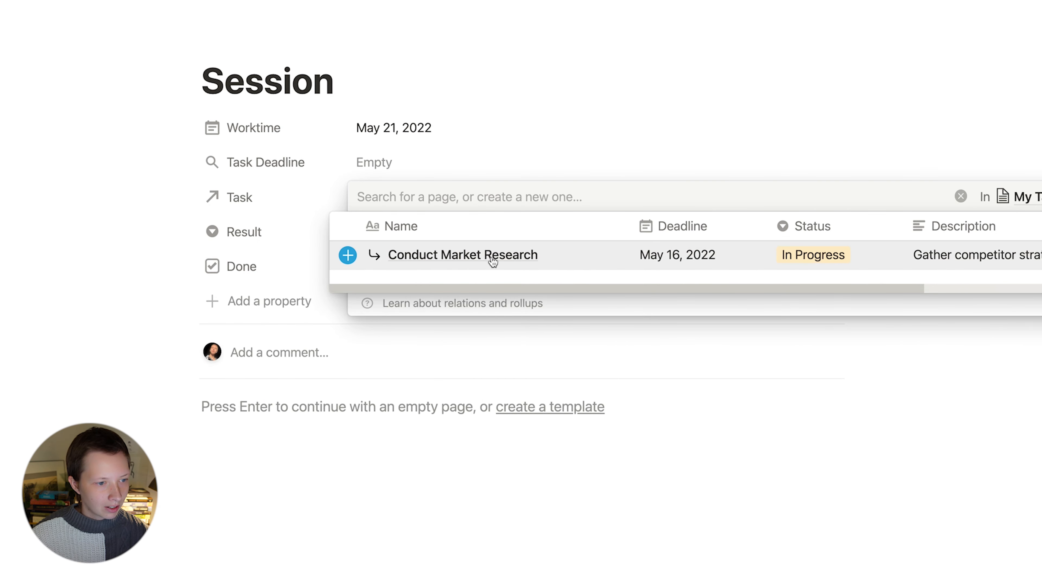
pyautogui.click(485, 259)
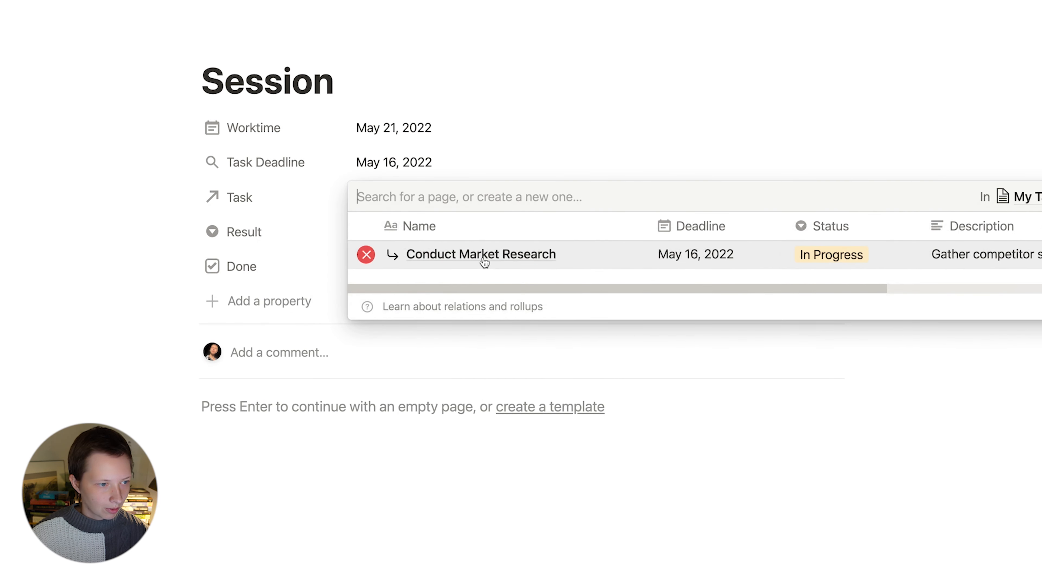
pyautogui.click(221, 207)
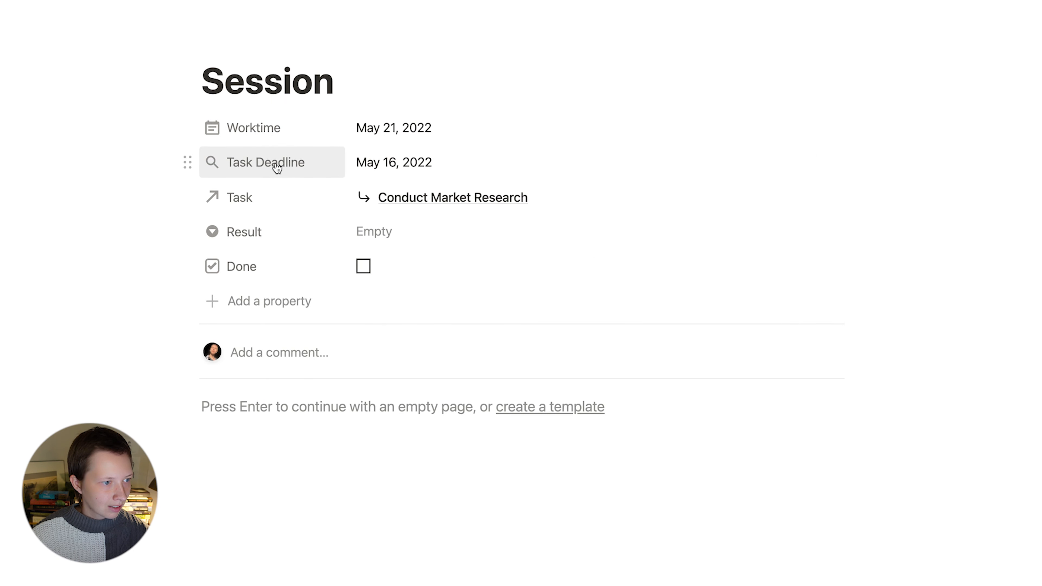
# Step: Set the session's Worktime to May 13, 2022, and enable both the end date and time
pyautogui.click(381, 132)
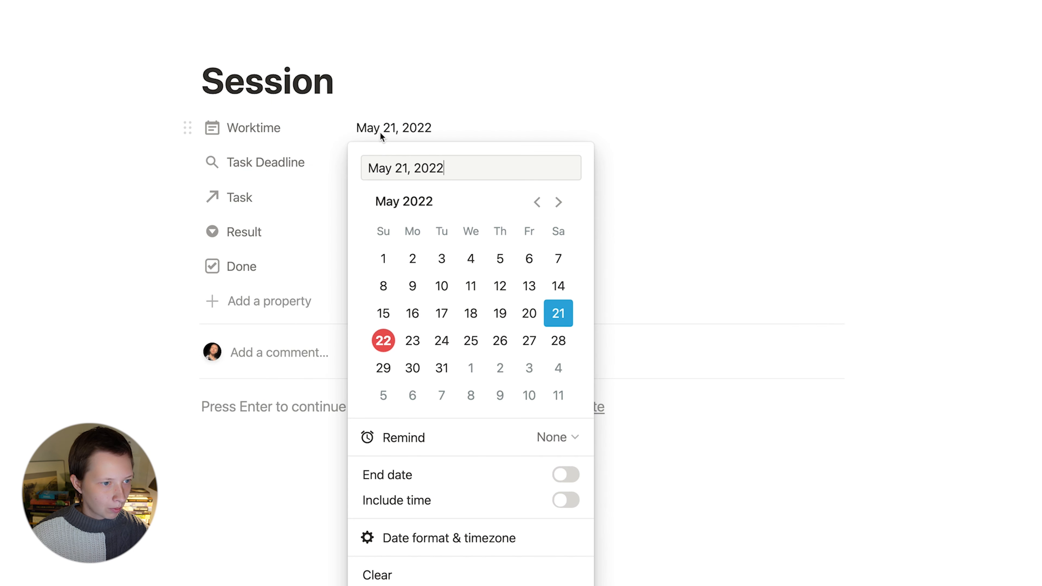
pyautogui.click(533, 292)
pyautogui.click(562, 477)
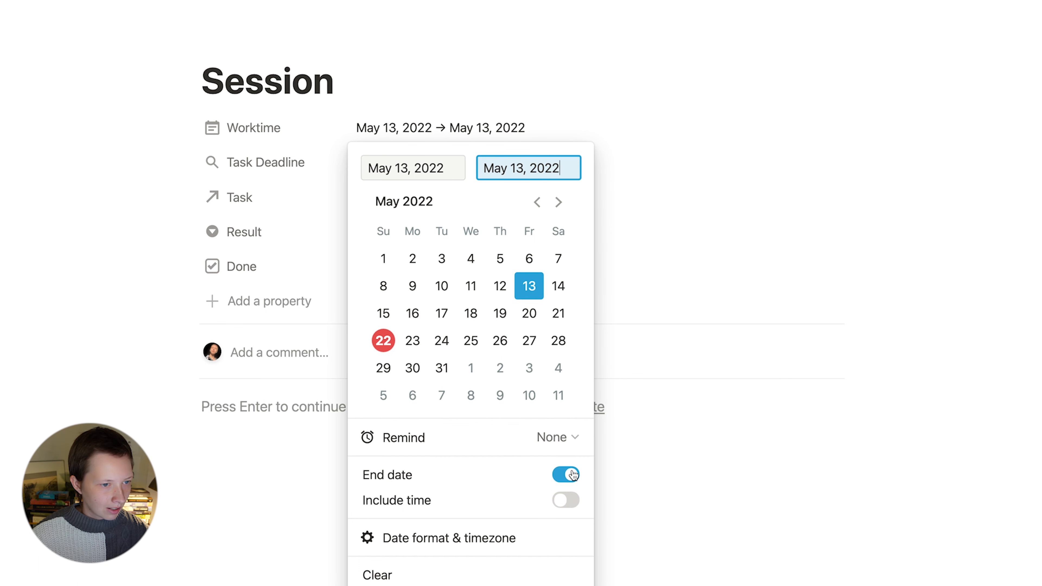
pyautogui.click(565, 500)
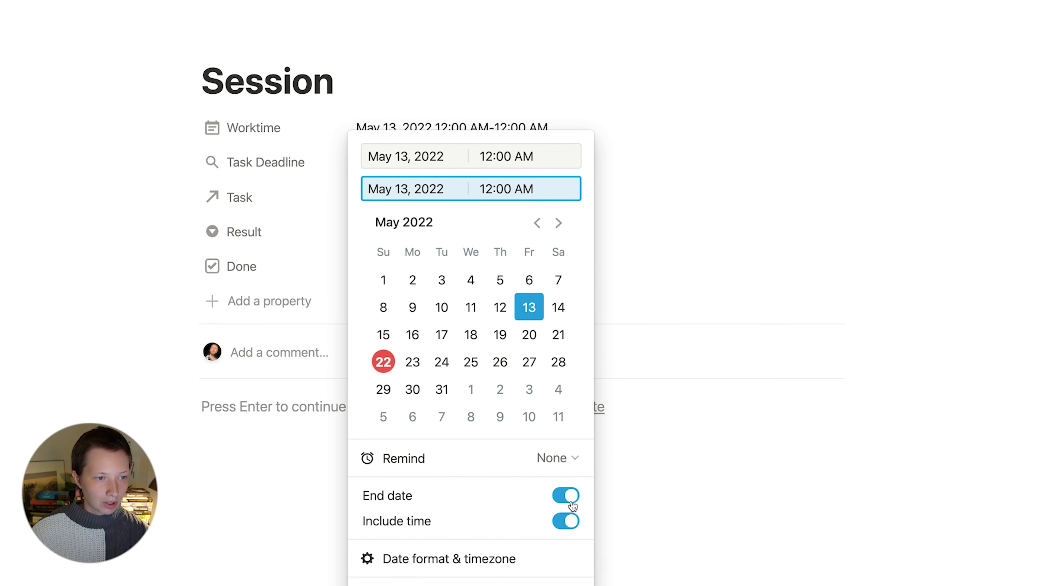
pyautogui.click(207, 329)
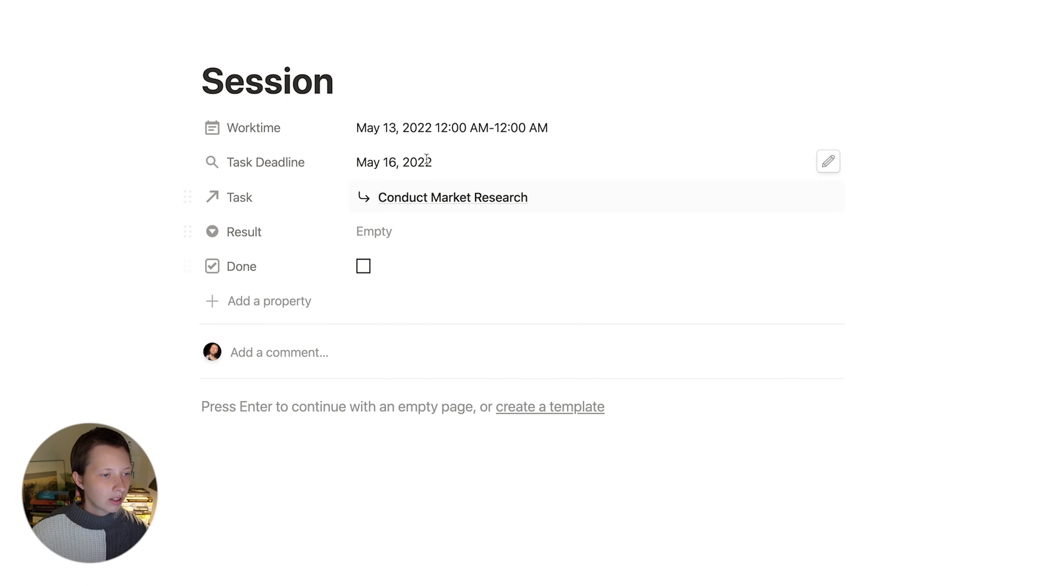
# Step: Set the Worktime hours to run from 8:00 AM to 9:45 AM
pyautogui.click(499, 131)
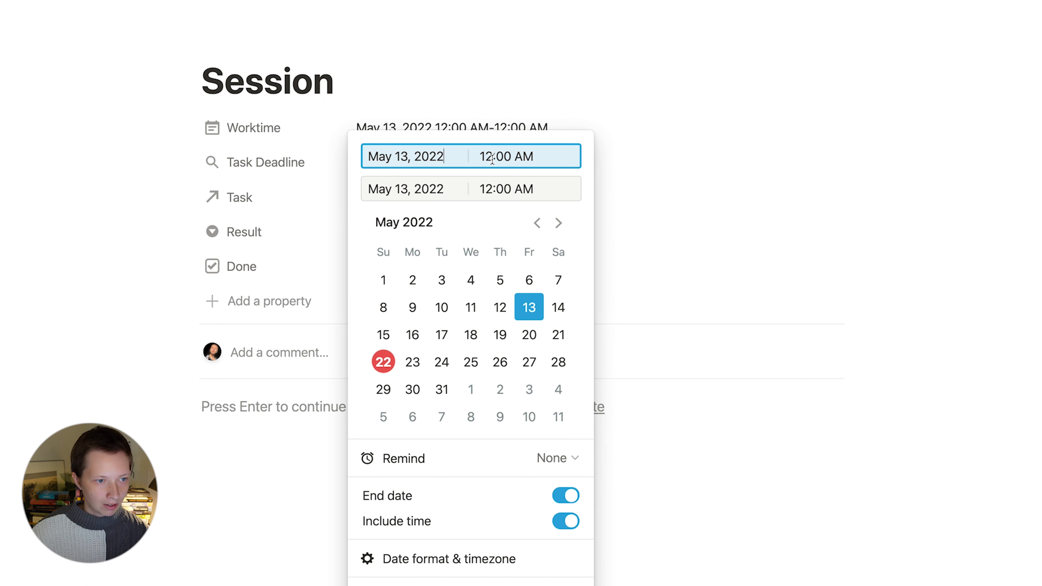
pyautogui.write('8')
pyautogui.press('Return')
pyautogui.write('9')
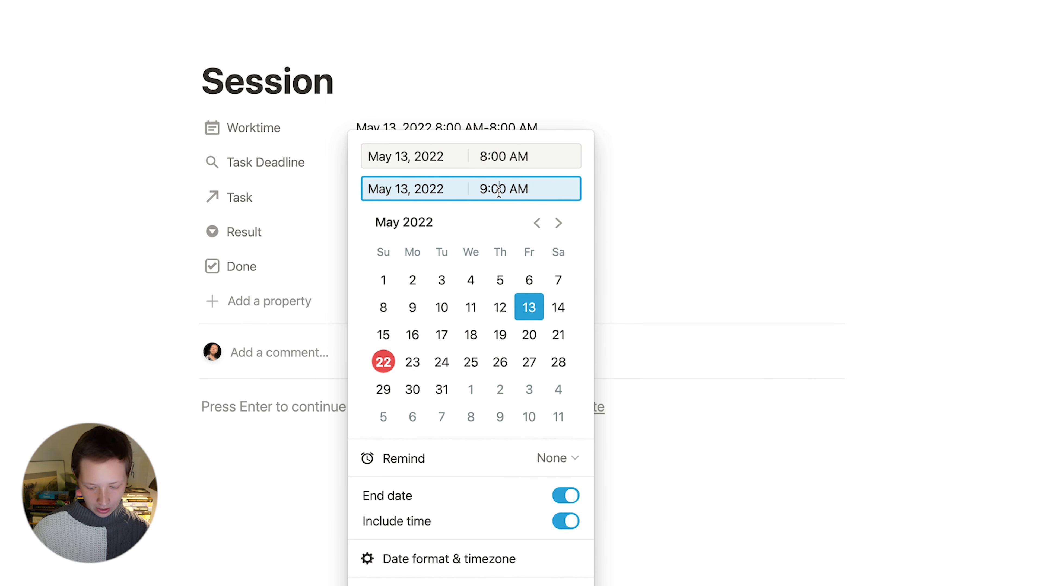
pyautogui.write(':45')
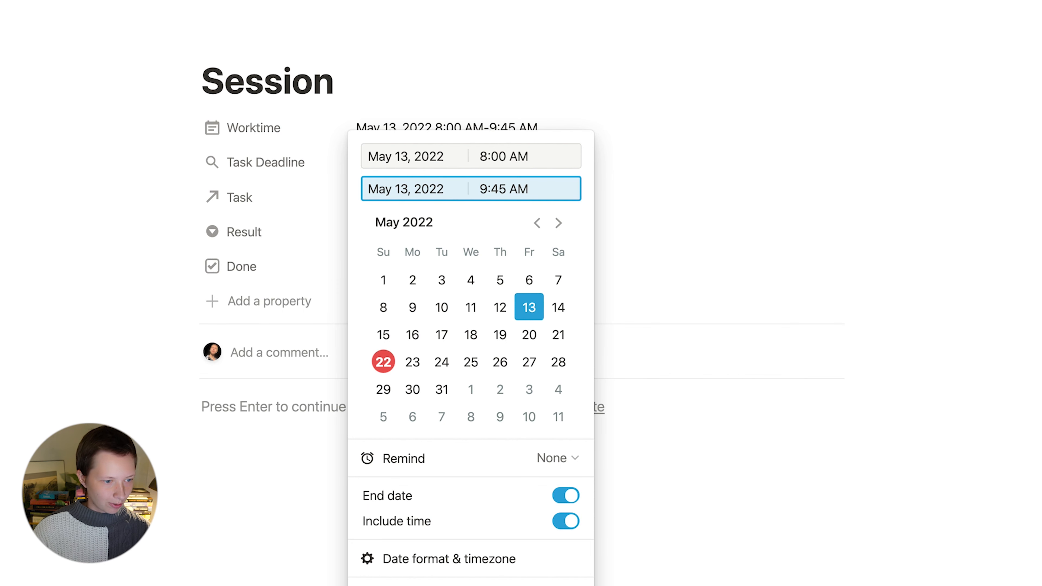
# Step: Change the Worktime date to May 21, 2022
pyautogui.click(405, 158)
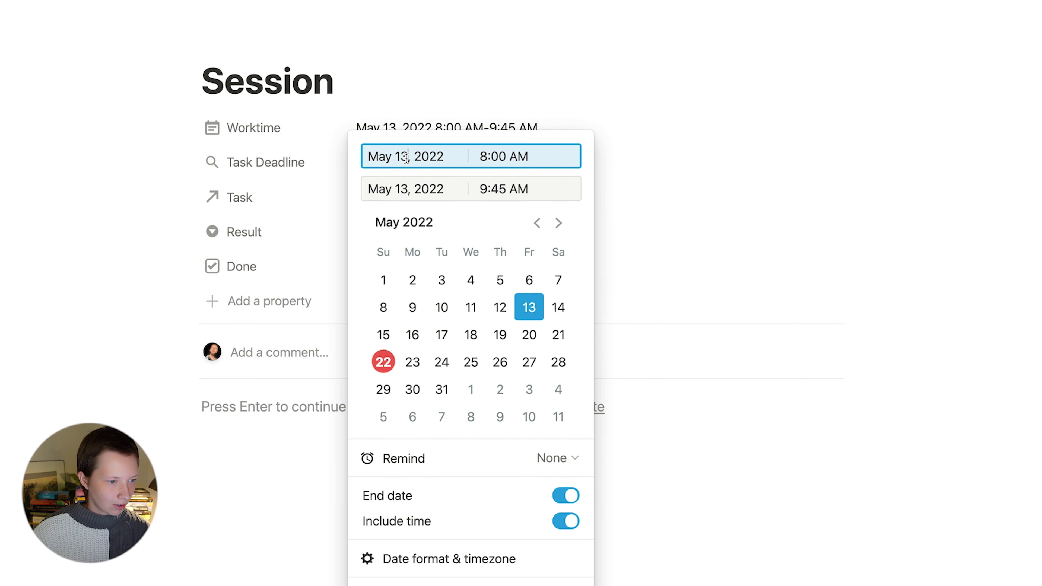
pyautogui.press('BackSpace')
pyautogui.write('2')
pyautogui.press('BackSpace')
pyautogui.press('BackSpace')
pyautogui.write('21')
pyautogui.press('Return')
# Step: Set the linked Conduct Market Research task's Deadline to May 23, 2022, and mark the session as Done
pyautogui.click(442, 195)
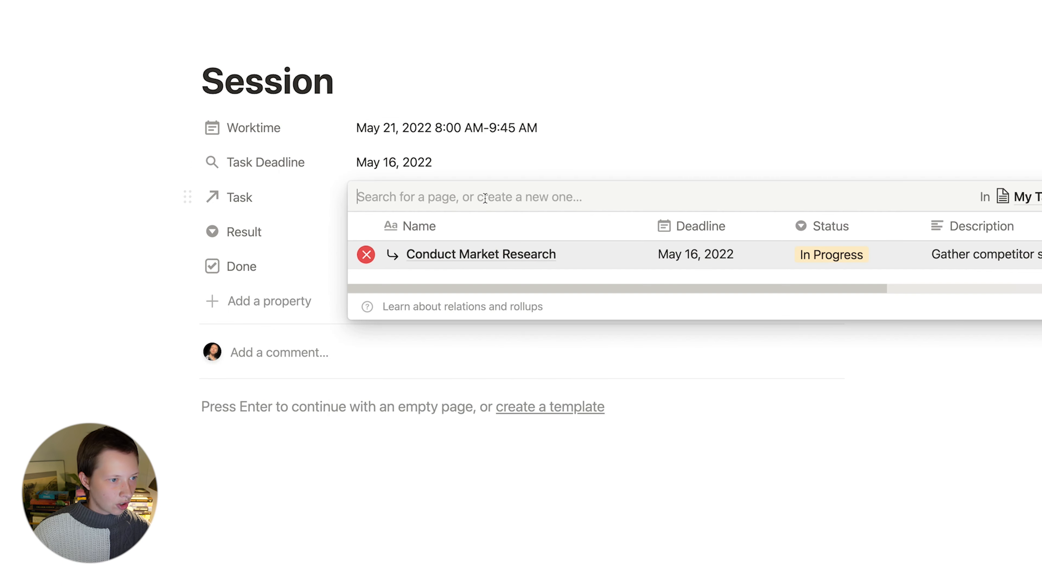
pyautogui.click(456, 250)
pyautogui.click(377, 349)
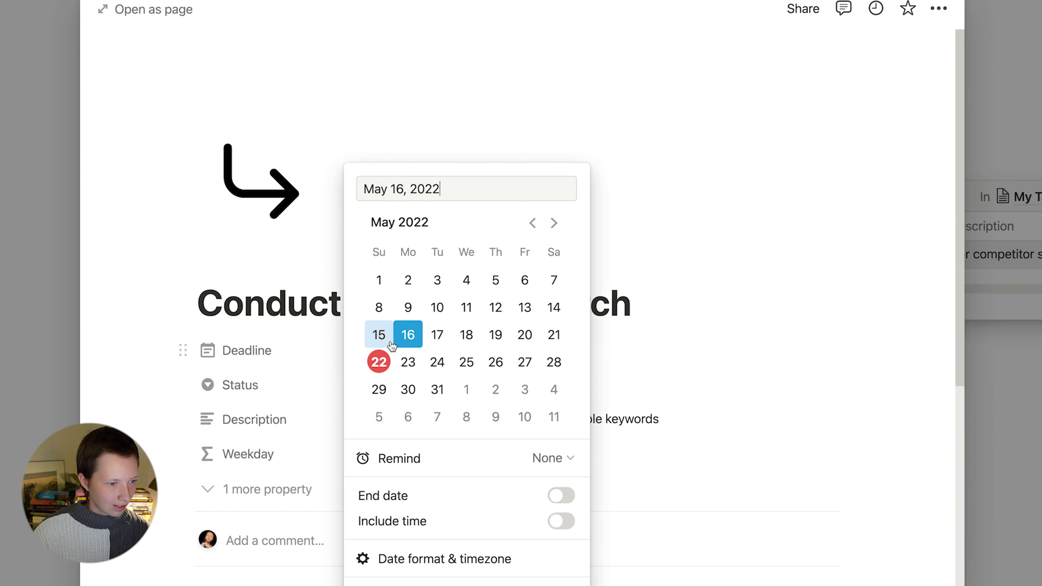
pyautogui.click(400, 368)
pyautogui.click(235, 373)
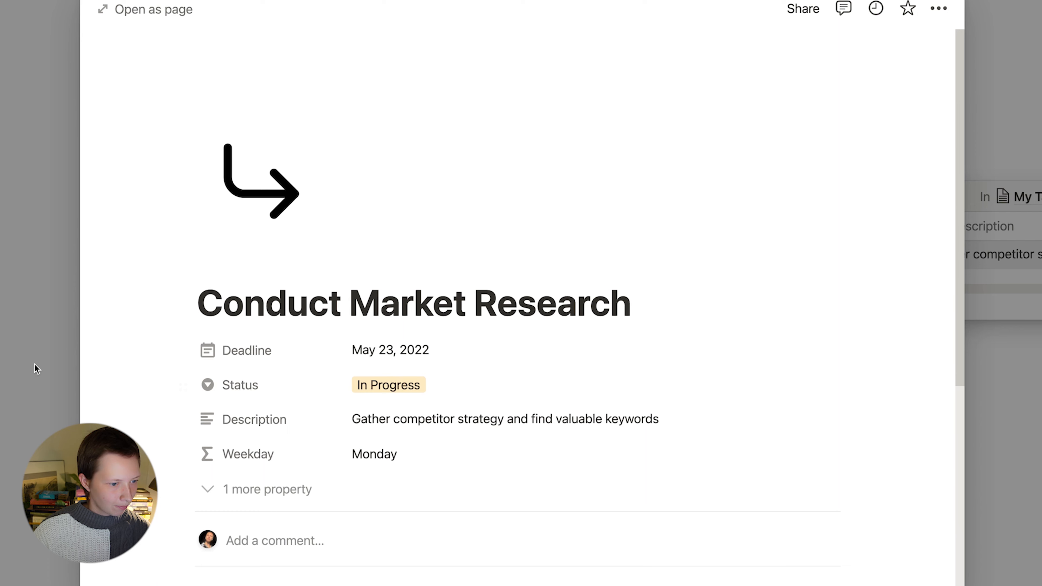
pyautogui.click(35, 366)
pyautogui.click(35, 366)
pyautogui.click(363, 266)
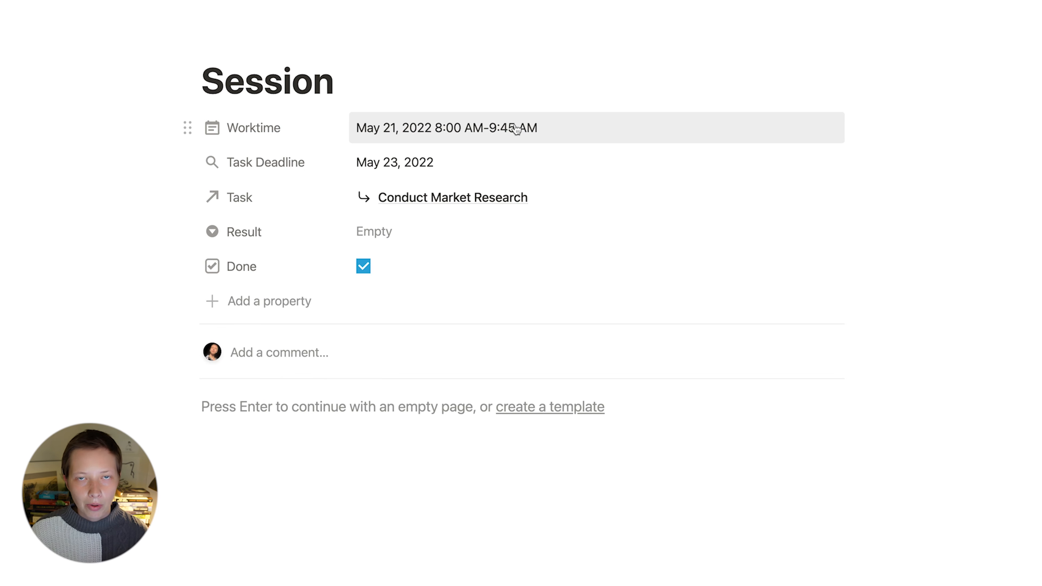
# Step: Add a property named Hours to the Session page and set its type to Formula
pyautogui.click(251, 301)
pyautogui.click(272, 313)
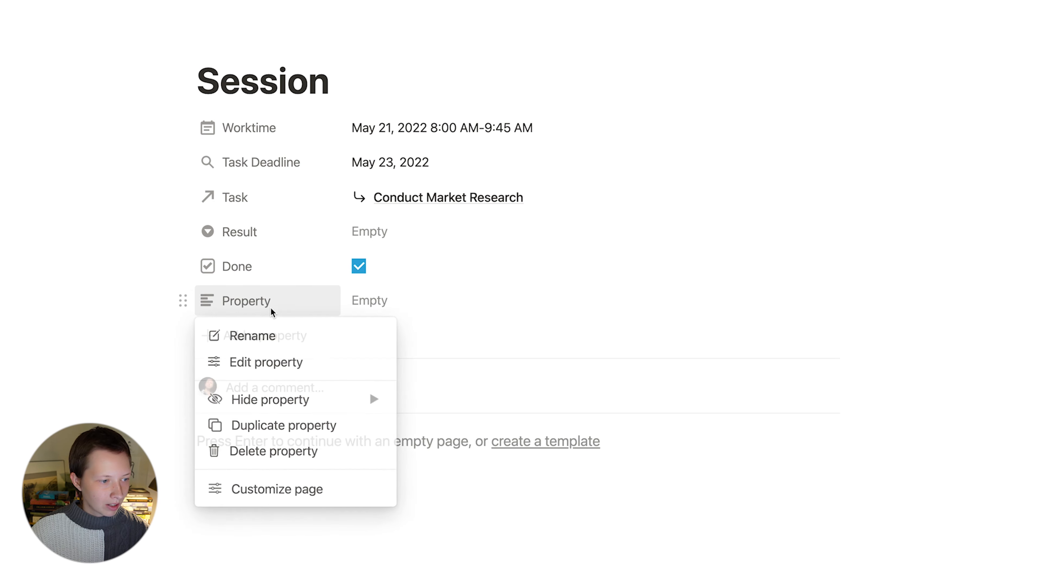
pyautogui.click(245, 334)
pyautogui.write('Hours')
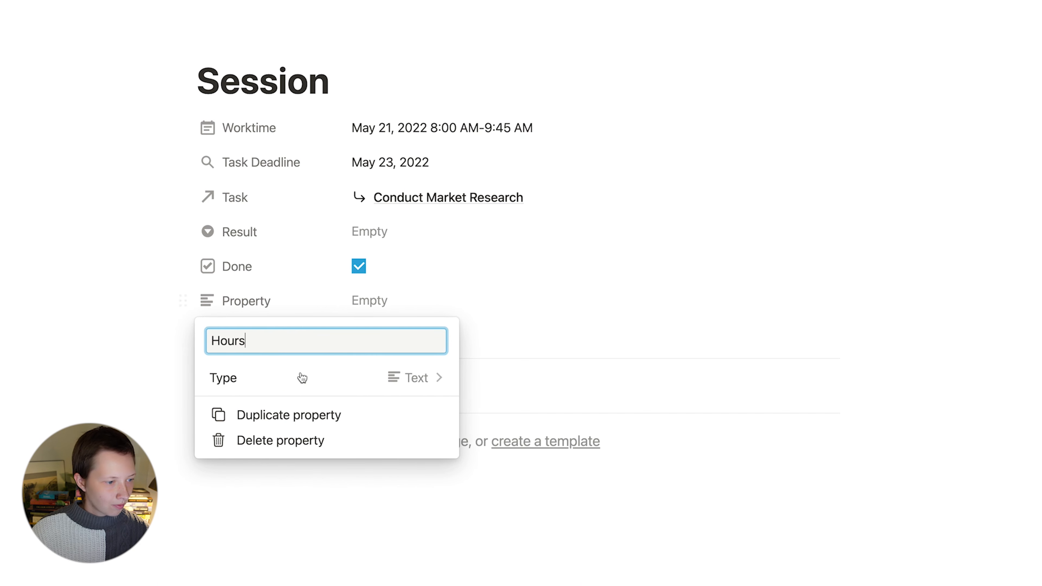
pyautogui.click(263, 389)
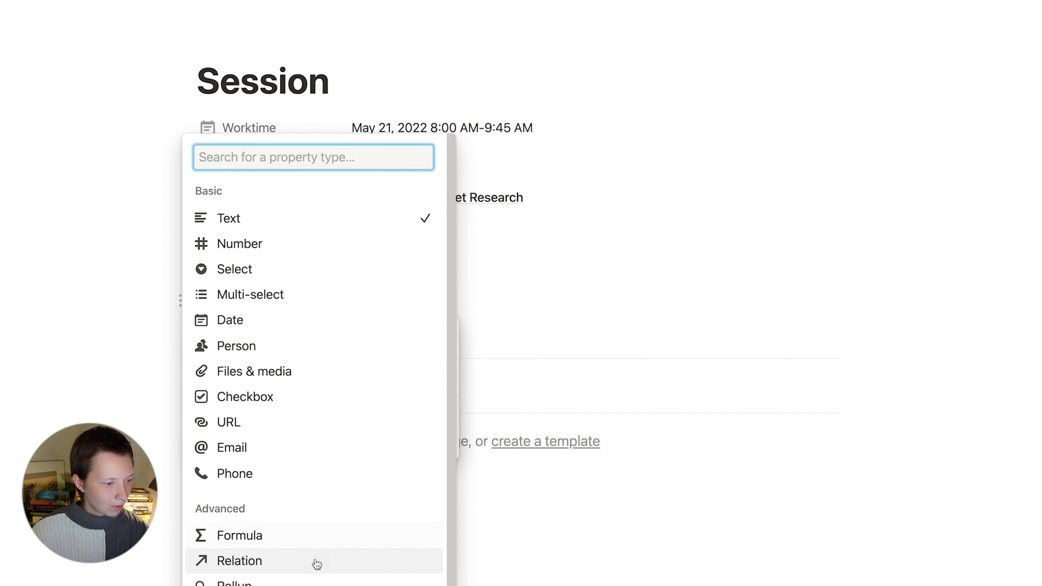
pyautogui.click(283, 537)
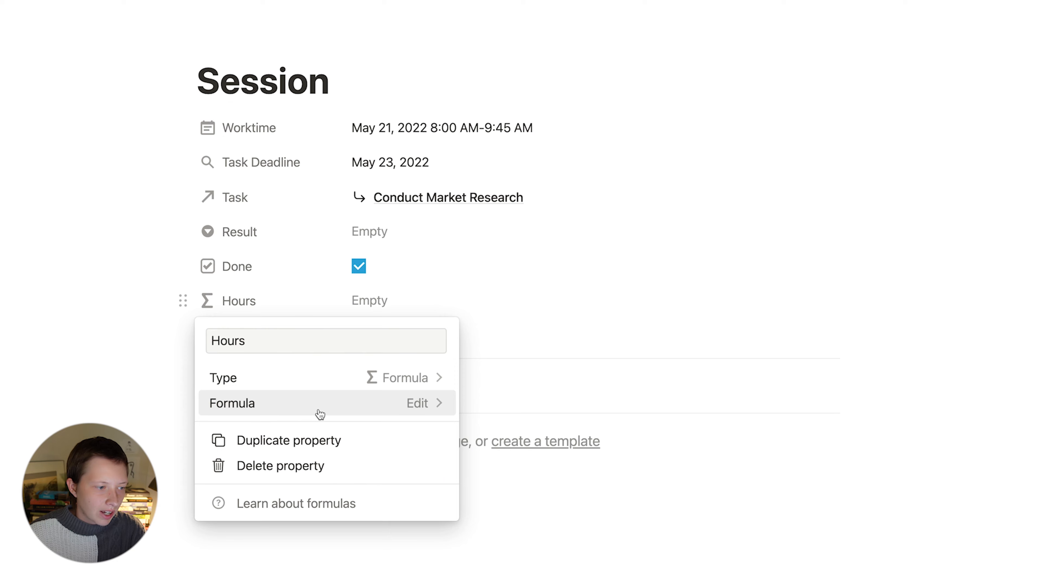
# Step: Begin the Hours formula with an if condition that tests the Done property: if(prop("Done"),
pyautogui.click(320, 415)
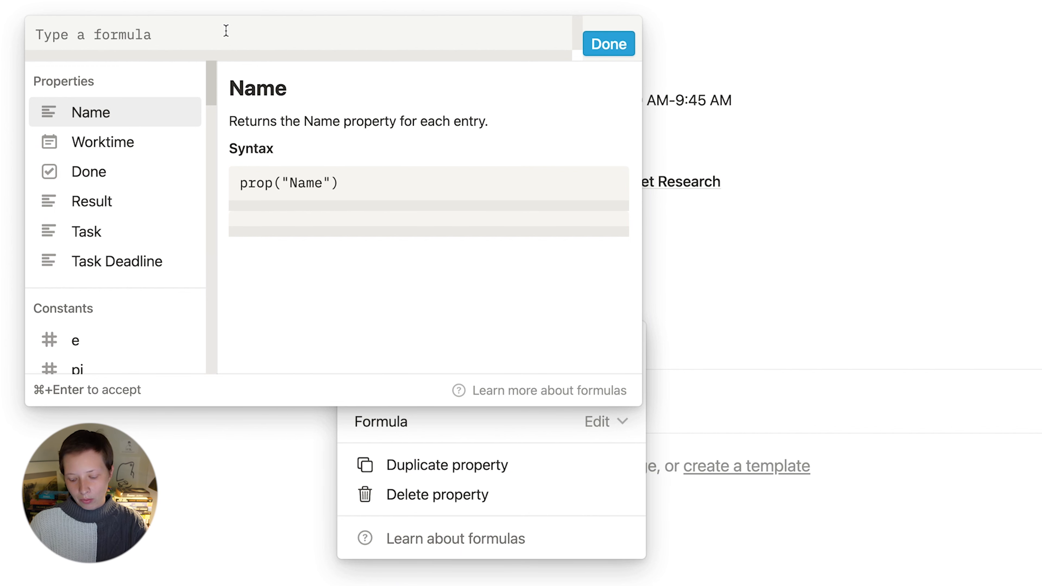
pyautogui.write('if(')
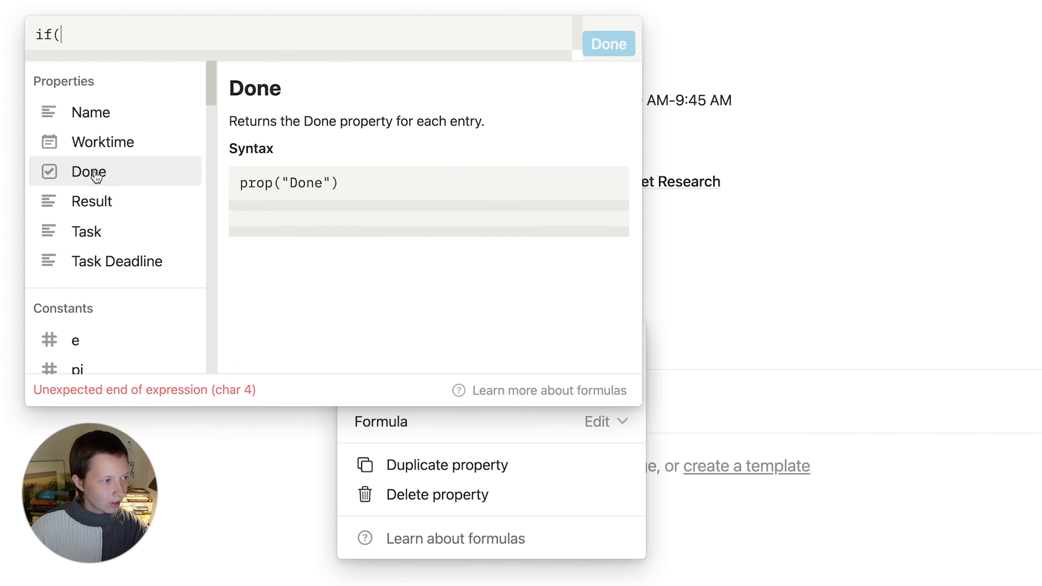
pyautogui.click(123, 177)
pyautogui.write(', ')
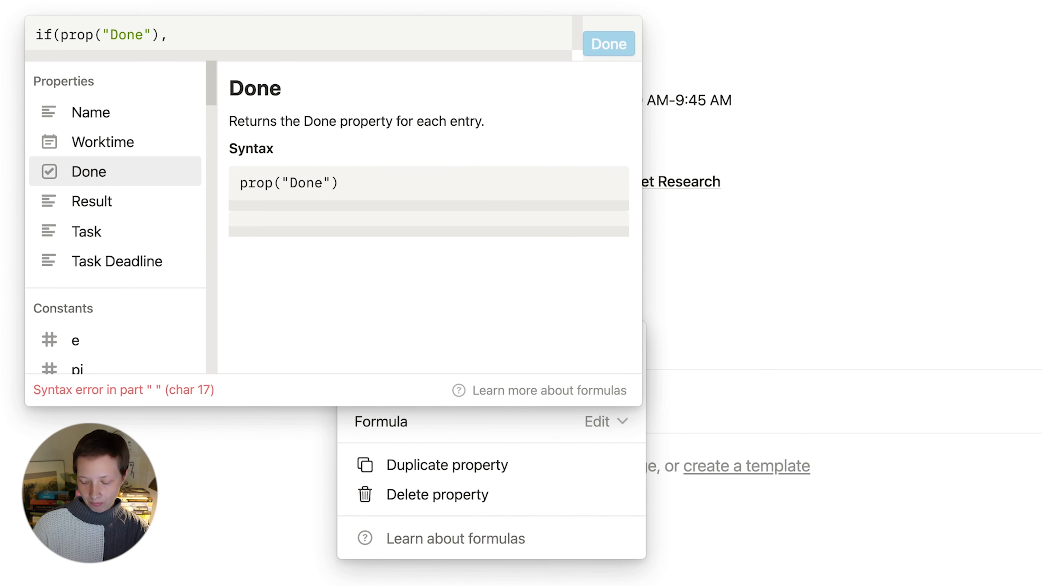
# Step: Complete the Hours formula with dateBetween(end(prop("Worktime")), start(prop("Worktime")), "minutes") as the true result and 0 otherwise, and save it
pyautogui.write('dateBetwee')
pyautogui.write('n(')
pyautogui.write('end(')
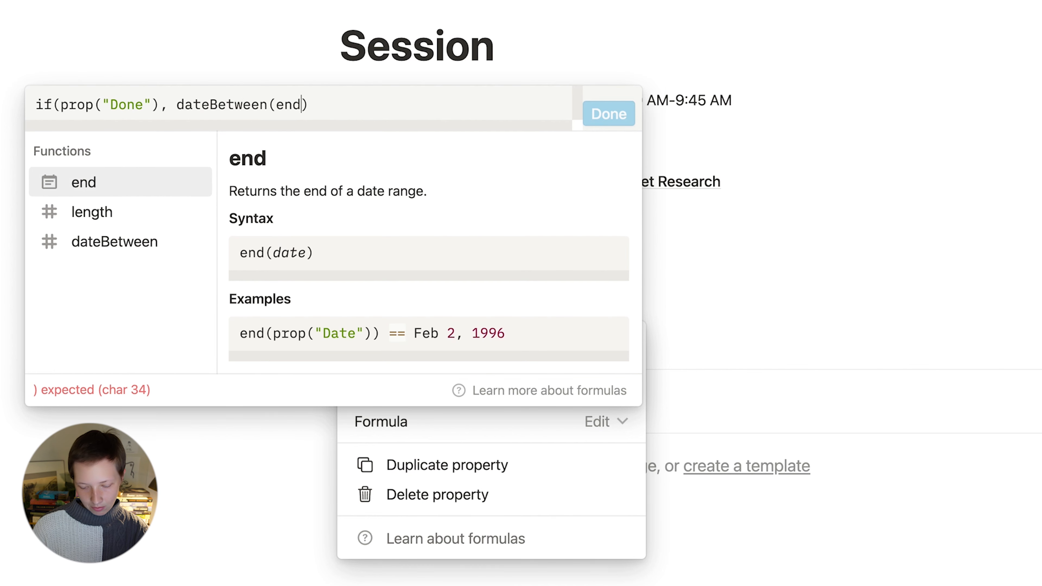
pyautogui.write(')')
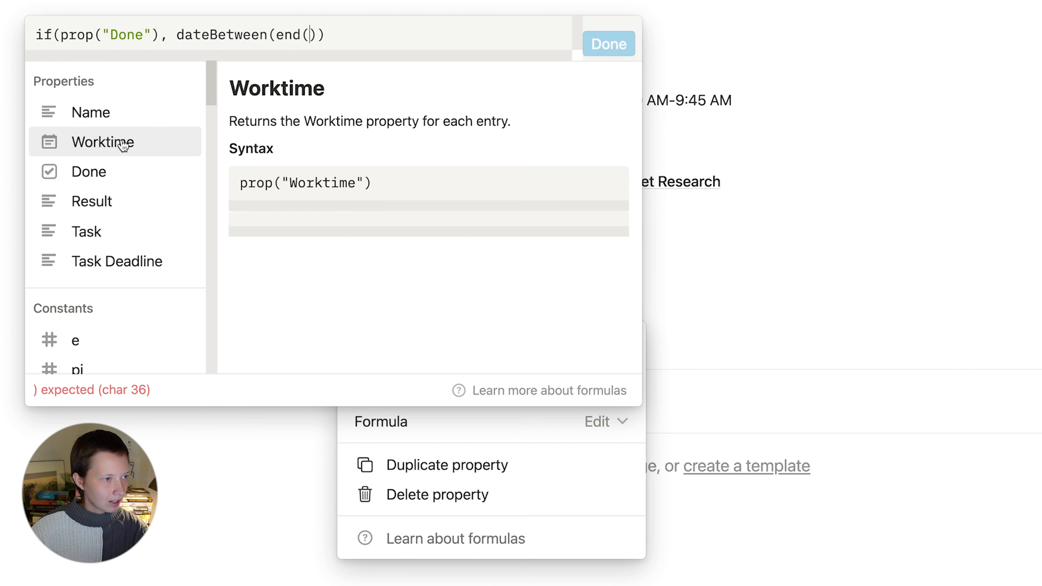
pyautogui.click(108, 145)
pyautogui.write('), start')
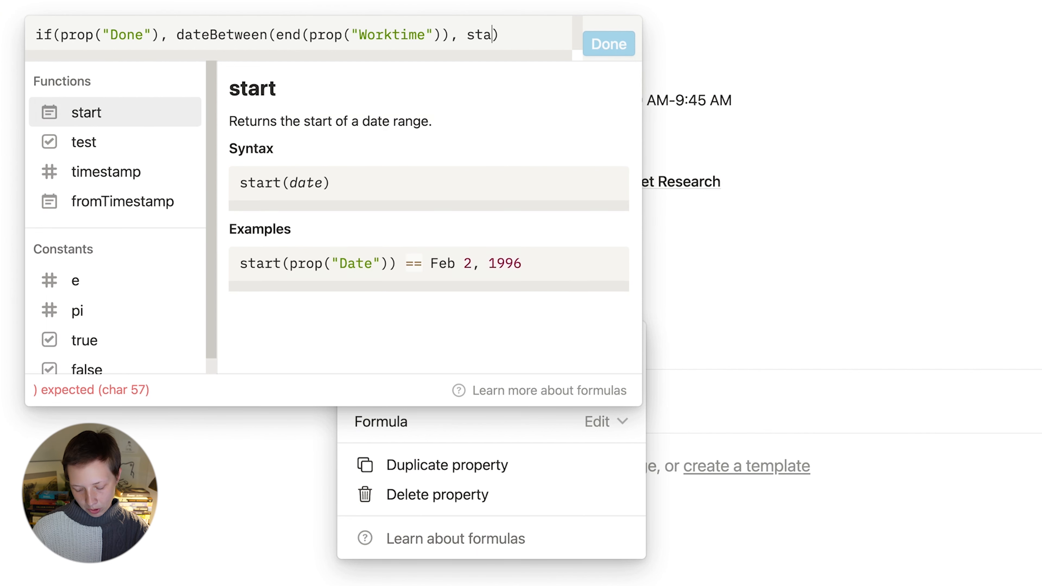
pyautogui.write('(')
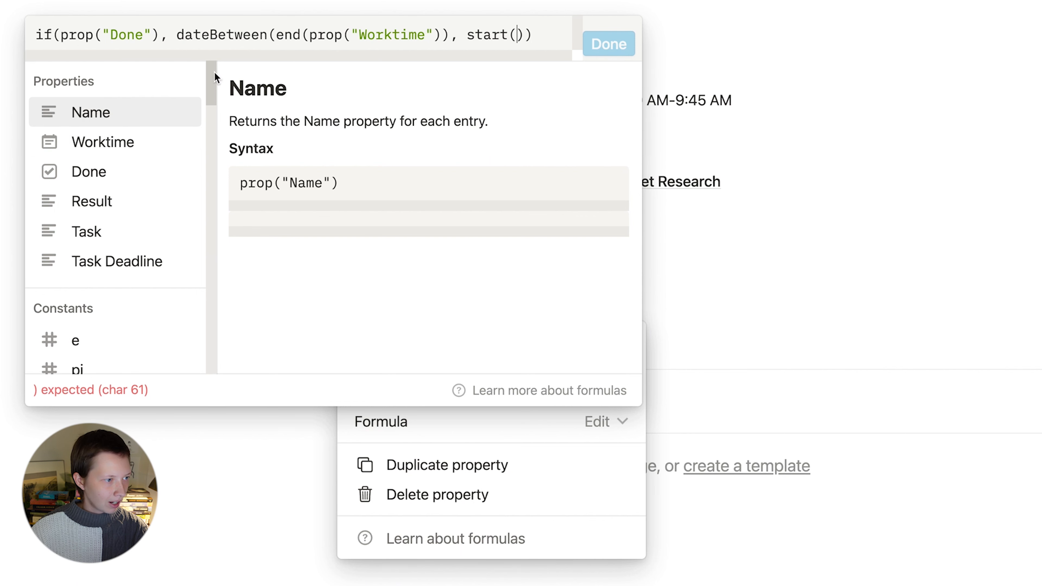
pyautogui.click(117, 152)
pyautogui.write('), ')
pyautogui.write('"minutes')
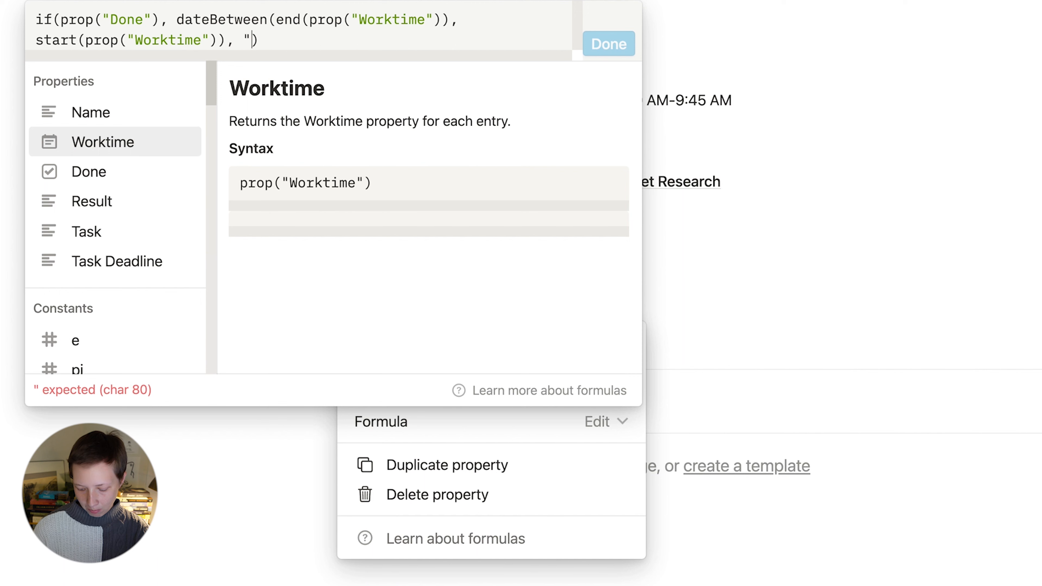
pyautogui.write('"), 0)')
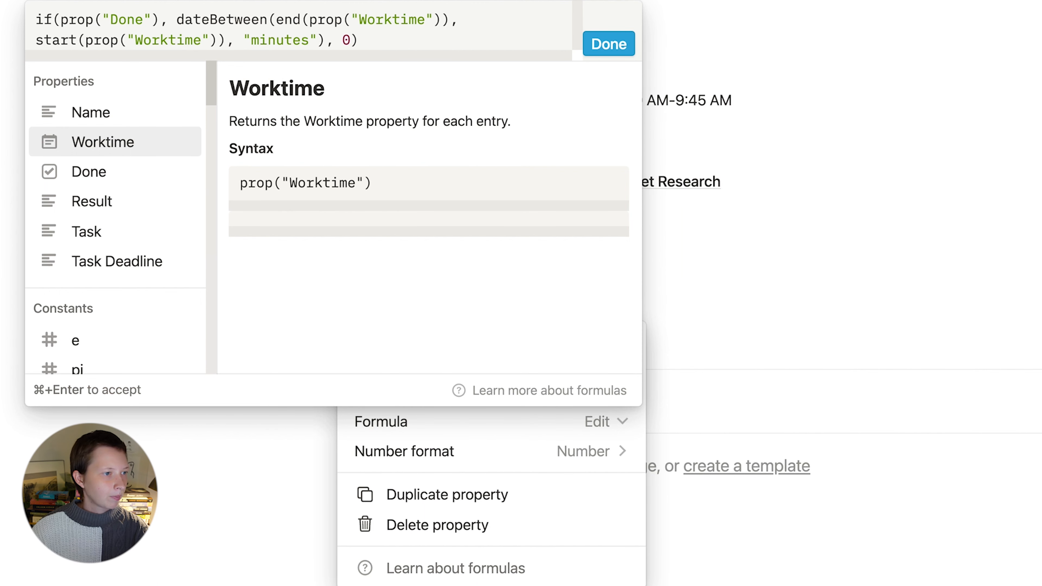
pyautogui.press('super+Return')
# Step: Divide the dateBetween result in the Hours formula by 60 to convert minutes to hours
pyautogui.click(579, 260)
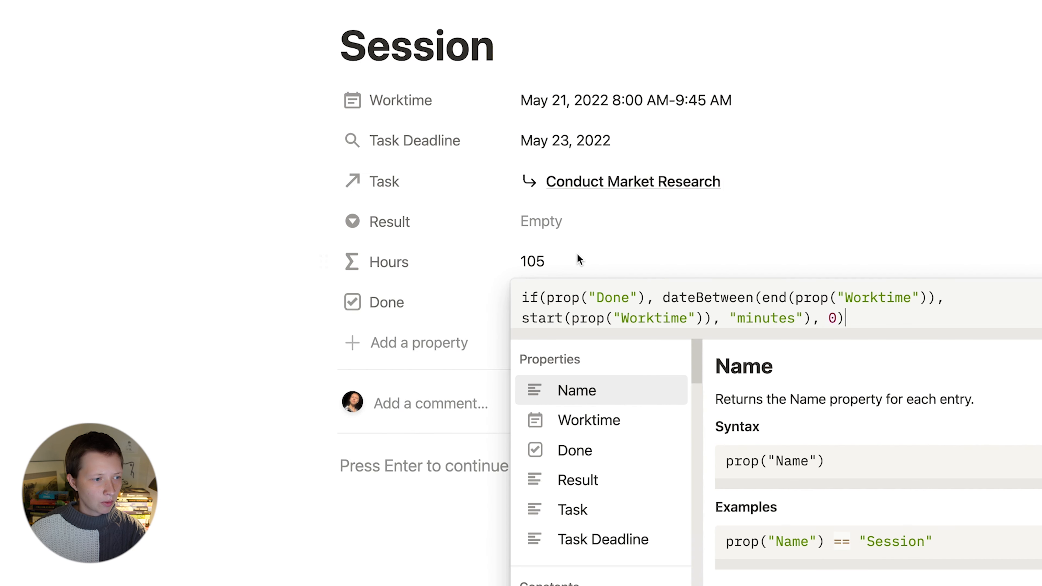
pyautogui.press('Left')
pyautogui.press('Left')
pyautogui.press('Left')
pyautogui.press('Left')
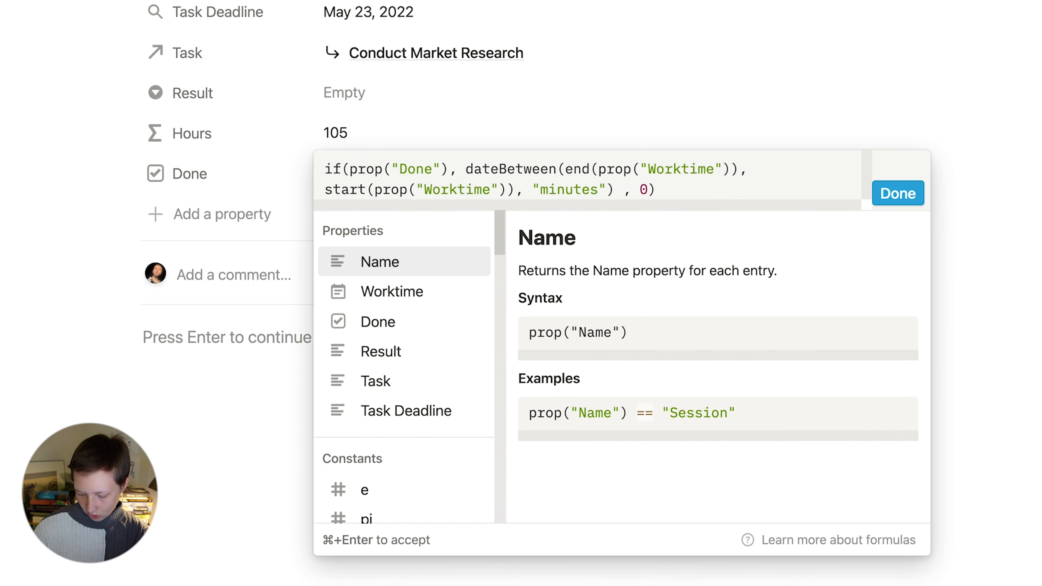
pyautogui.write('/ 60')
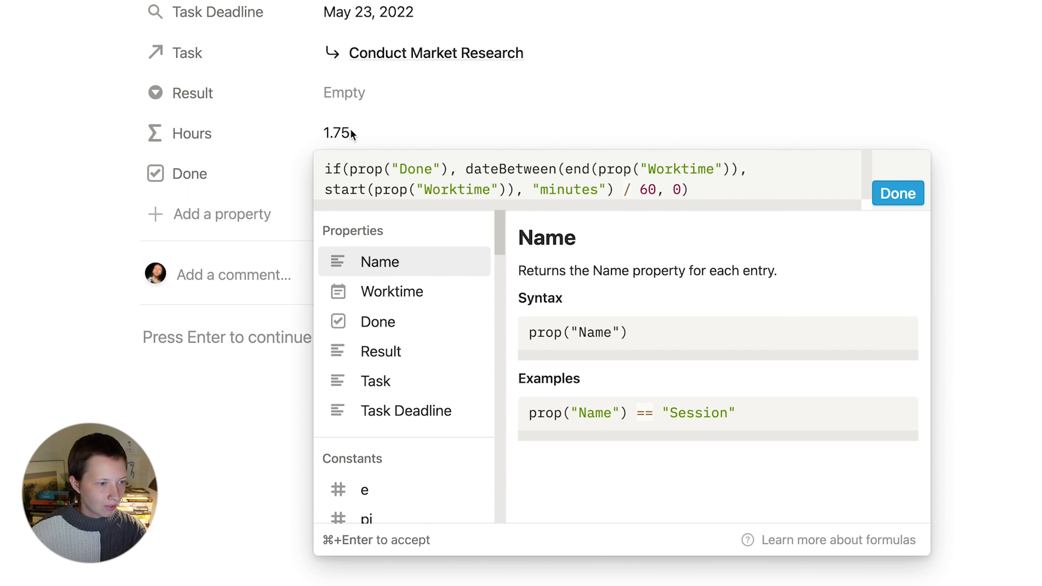
# Step: Round the Hours result to two decimals using round(100 * dateBetween(...) / 60) / 100, and save the formula
pyautogui.click(466, 169)
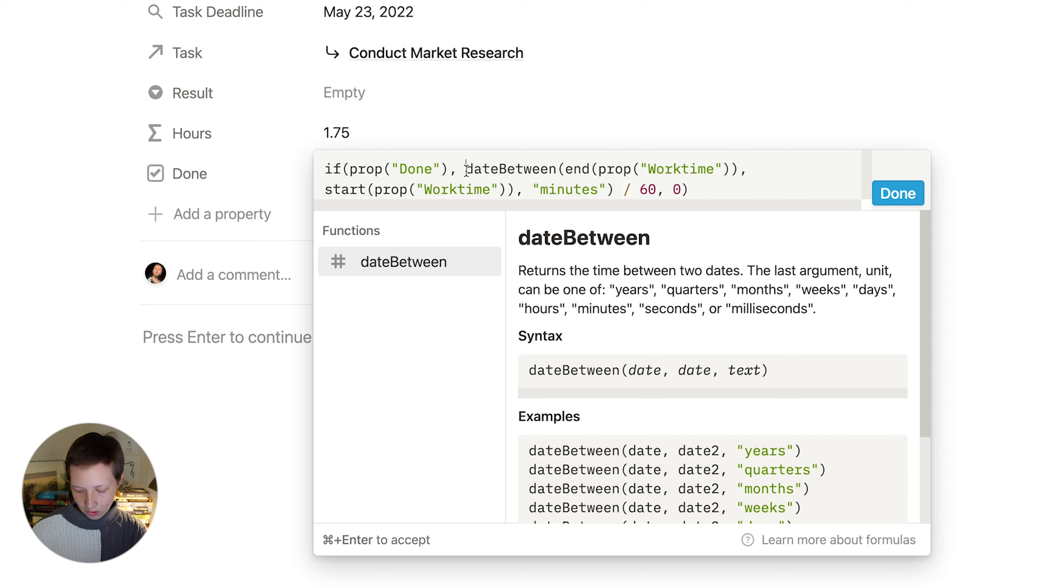
pyautogui.write('round(')
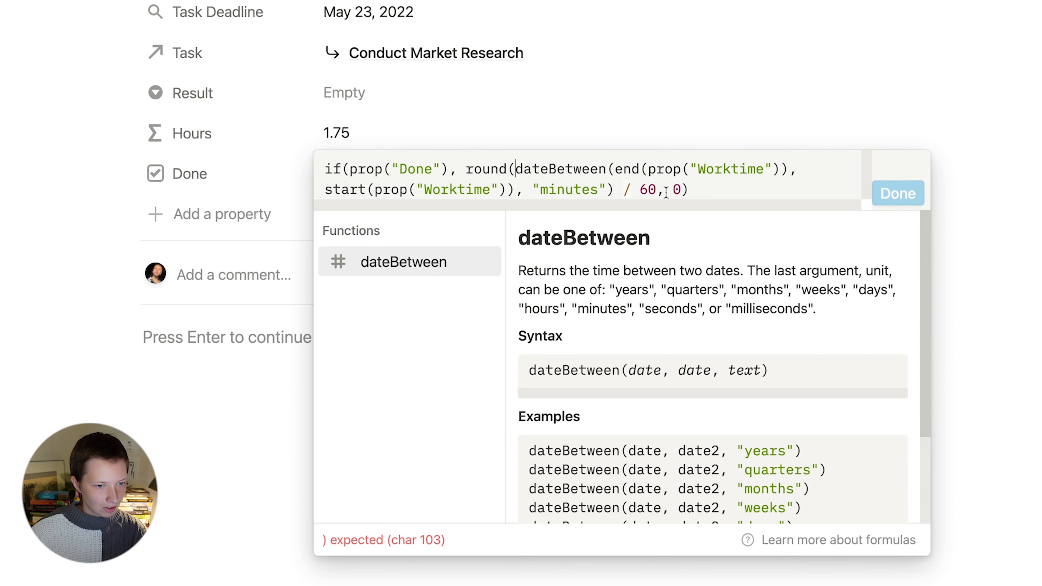
pyautogui.click(657, 193)
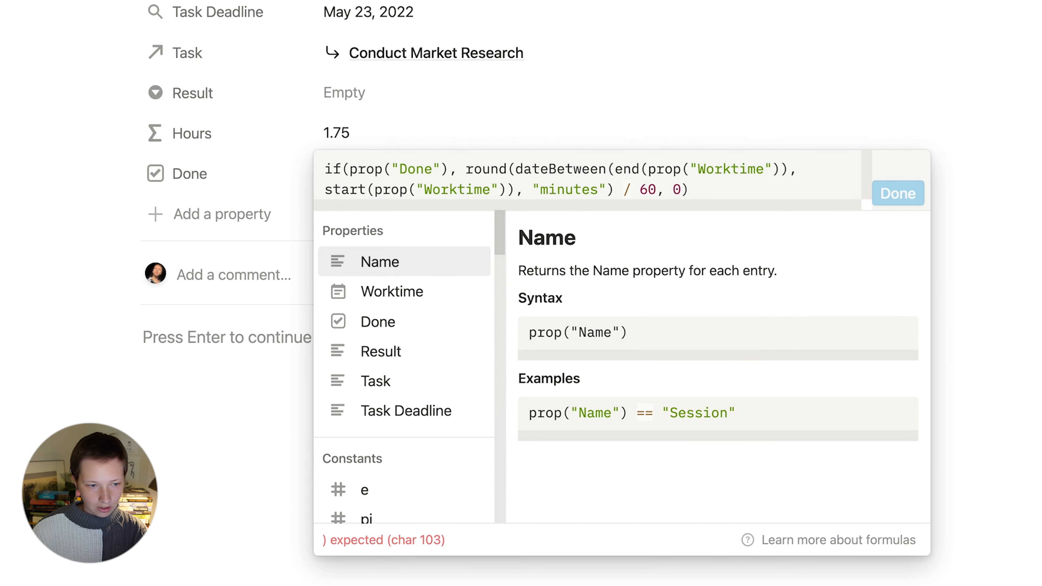
pyautogui.write(')')
pyautogui.click(513, 169)
pyautogui.write('100 *')
pyautogui.click(660, 192)
pyautogui.write('/ 10')
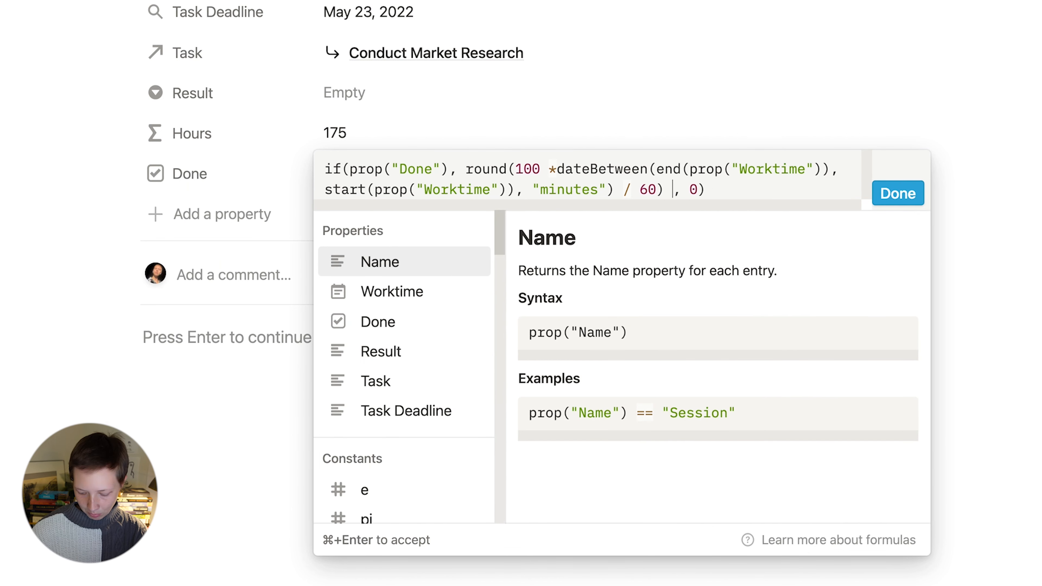
pyautogui.write('0')
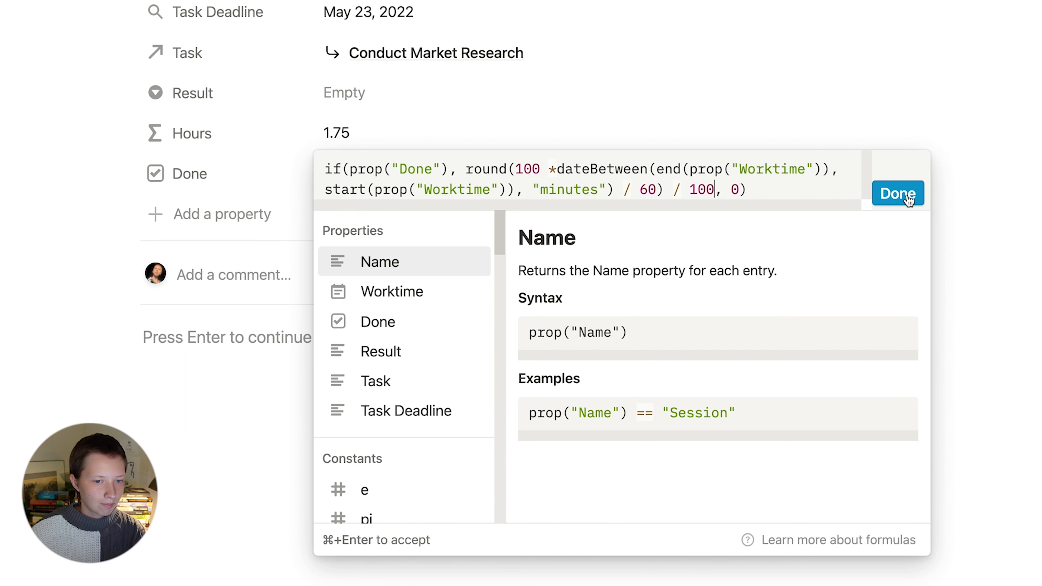
pyautogui.click(897, 193)
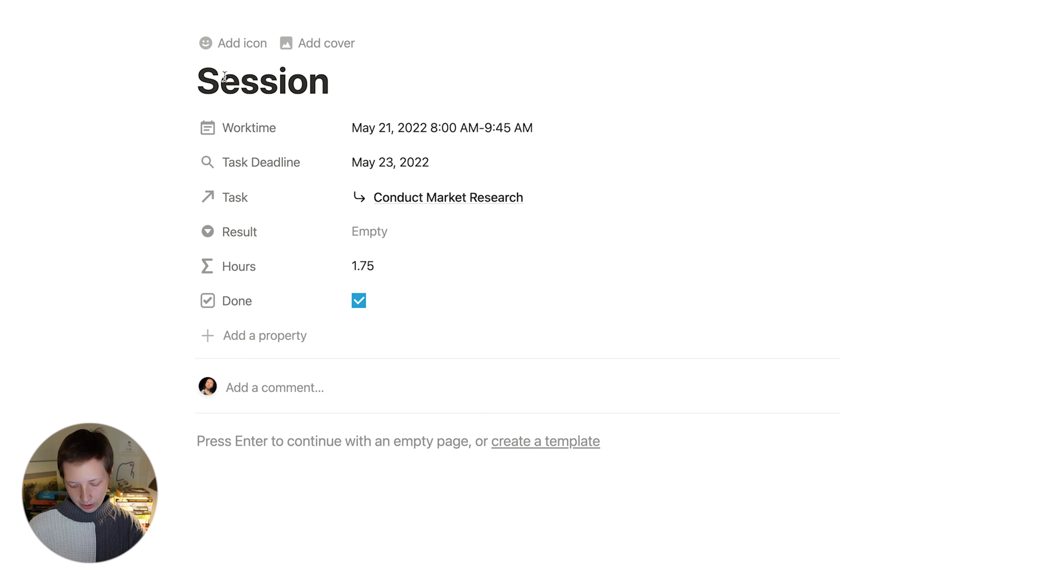
# Step: Go back to the Timetable database and rename its timeline view as This Week
pyautogui.press('super+shift+u')
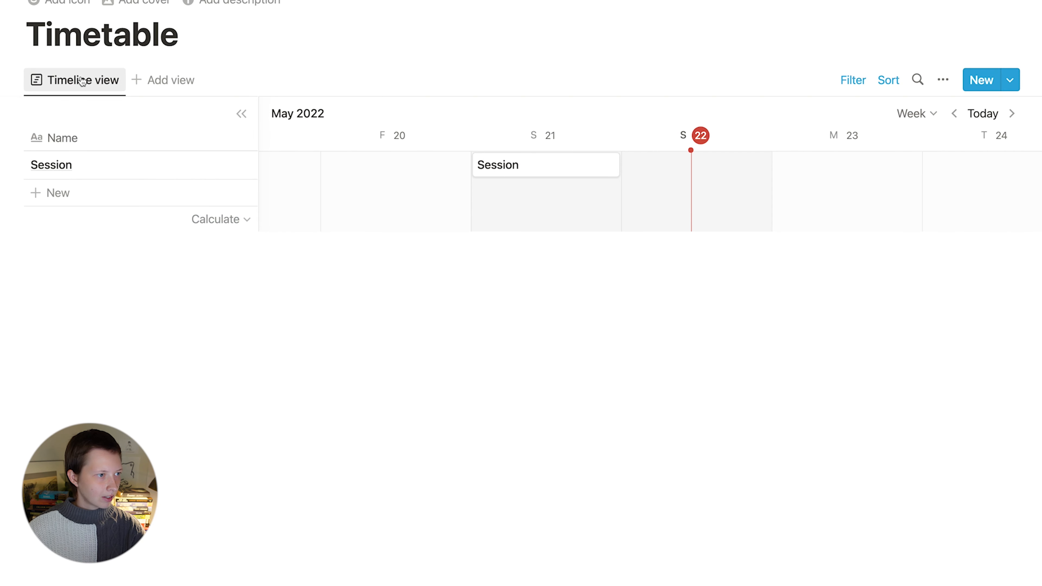
pyautogui.click(56, 79)
pyautogui.click(57, 111)
pyautogui.write('This Week')
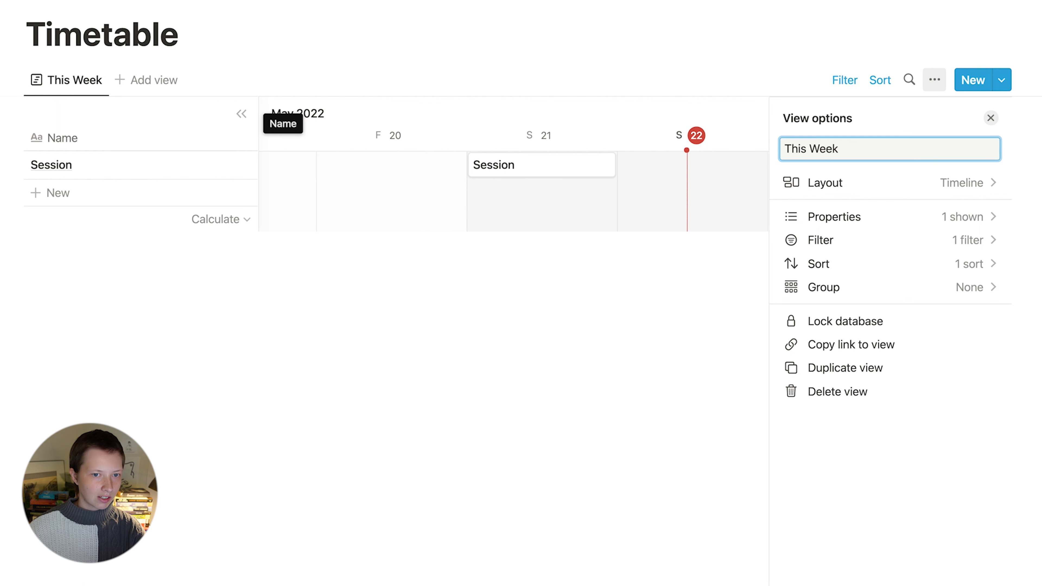
pyautogui.click(480, 110)
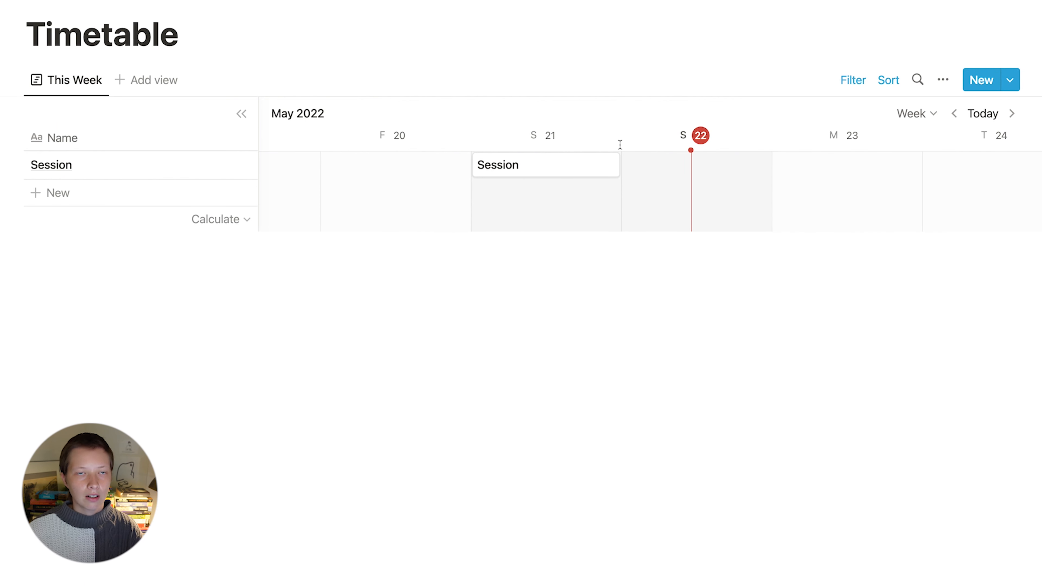
# Step: Open the Session page from the timeline, add a Formula property named Week, and open its formula for editing
pyautogui.click(513, 171)
pyautogui.click(180, 33)
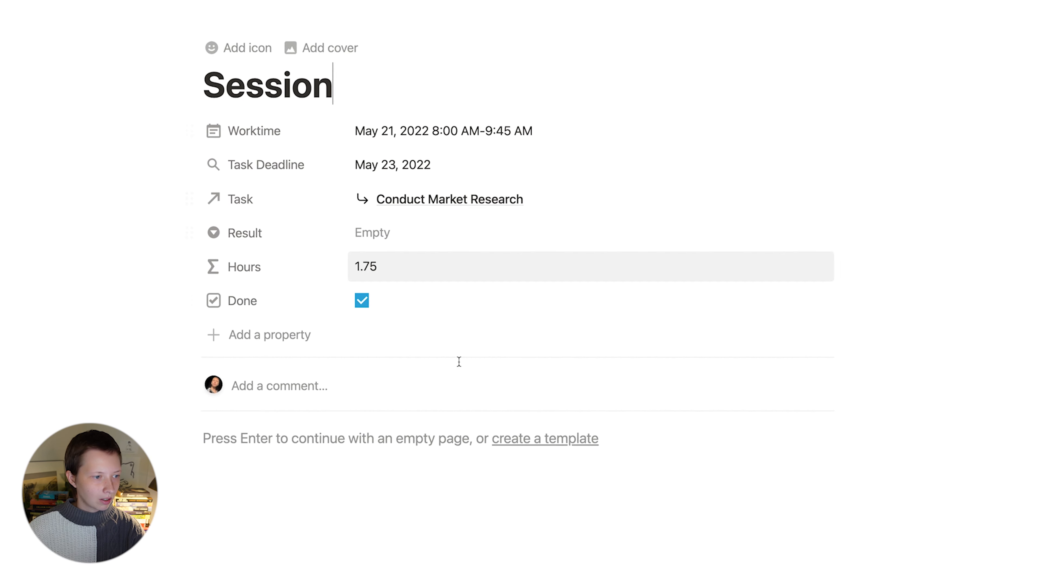
pyautogui.click(244, 339)
pyautogui.click(248, 343)
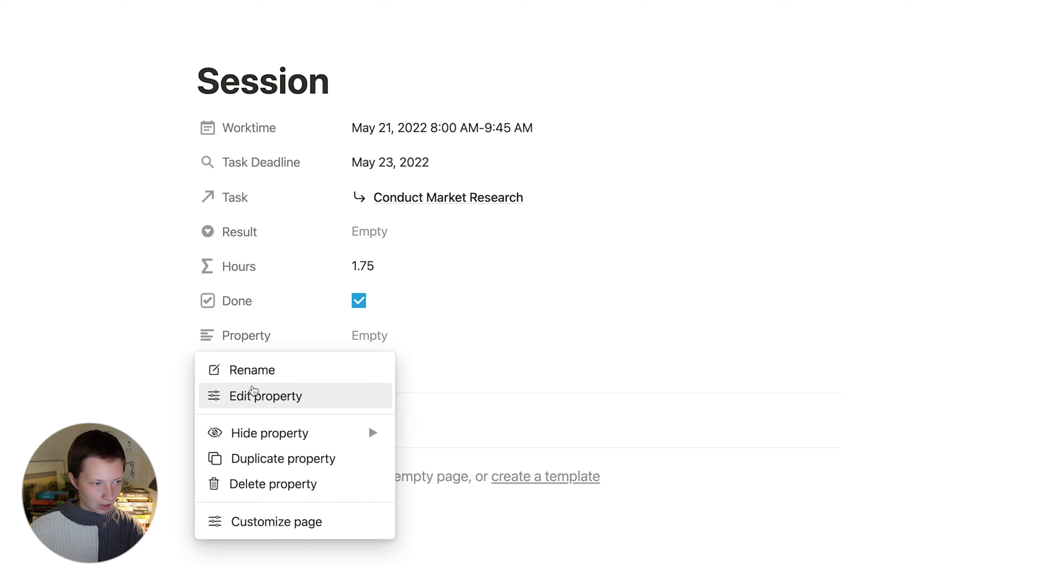
pyautogui.click(241, 372)
pyautogui.write('Week')
pyautogui.click(287, 412)
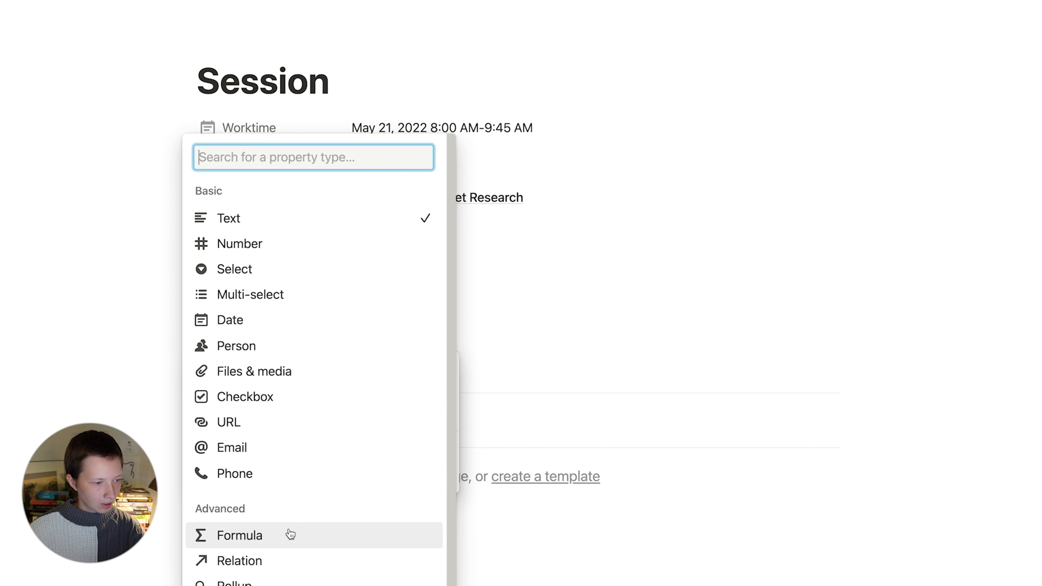
pyautogui.click(286, 532)
pyautogui.press('Escape')
pyautogui.click(436, 349)
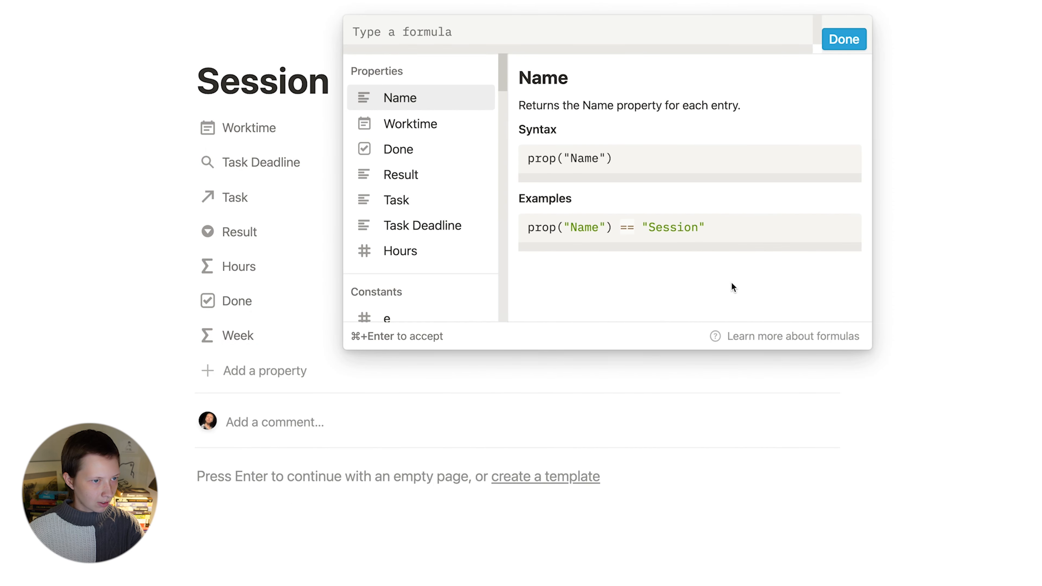
# Step: Begin the Week formula with an if condition on the Worktime week number: if(formatDate(prop("Worktime"), "W") ==
pyautogui.write('if(')
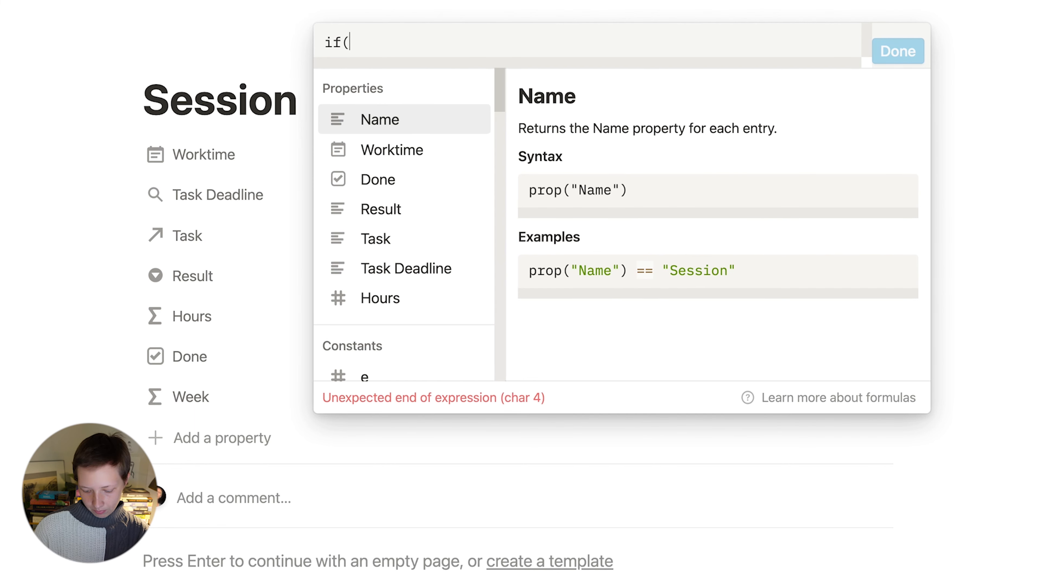
pyautogui.write('forrmat(')
pyautogui.press('BackSpace')
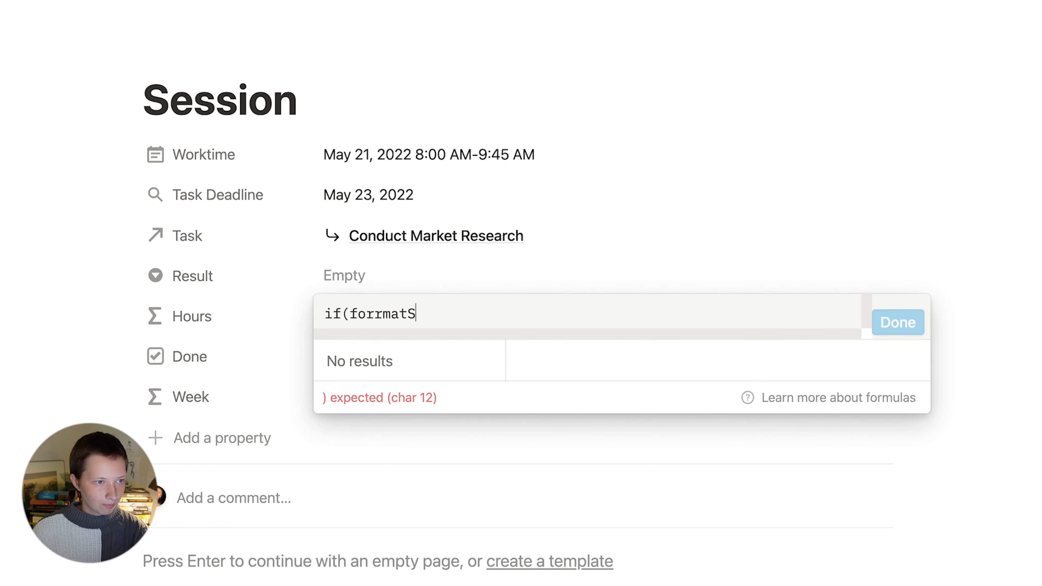
pyautogui.press('BackSpace')
pyautogui.press('BackSpace')
pyautogui.press('BackSpace')
pyautogui.press('BackSpace')
pyautogui.write('matDate()')
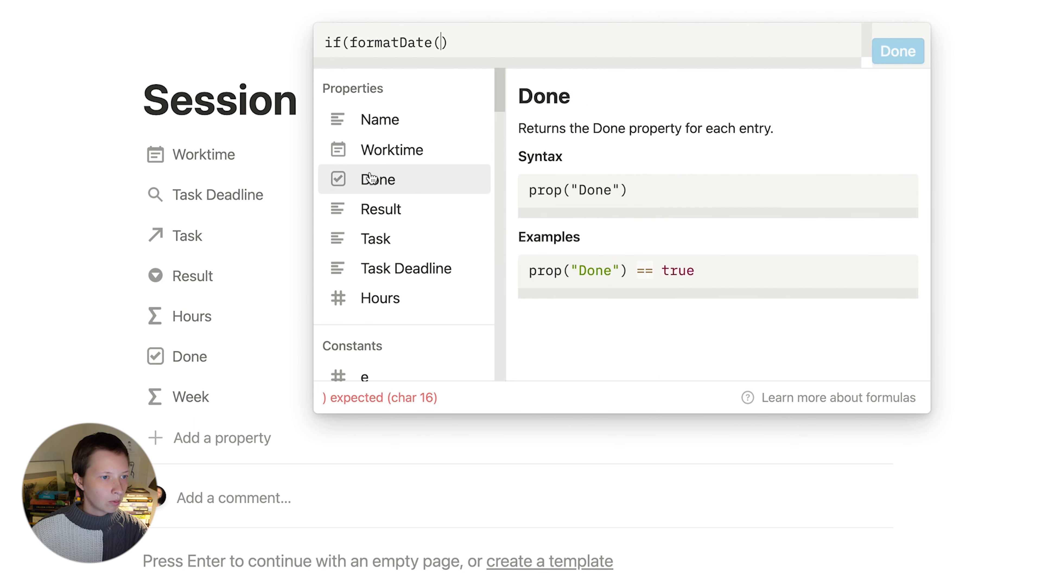
pyautogui.click(369, 157)
pyautogui.write(', "W"')
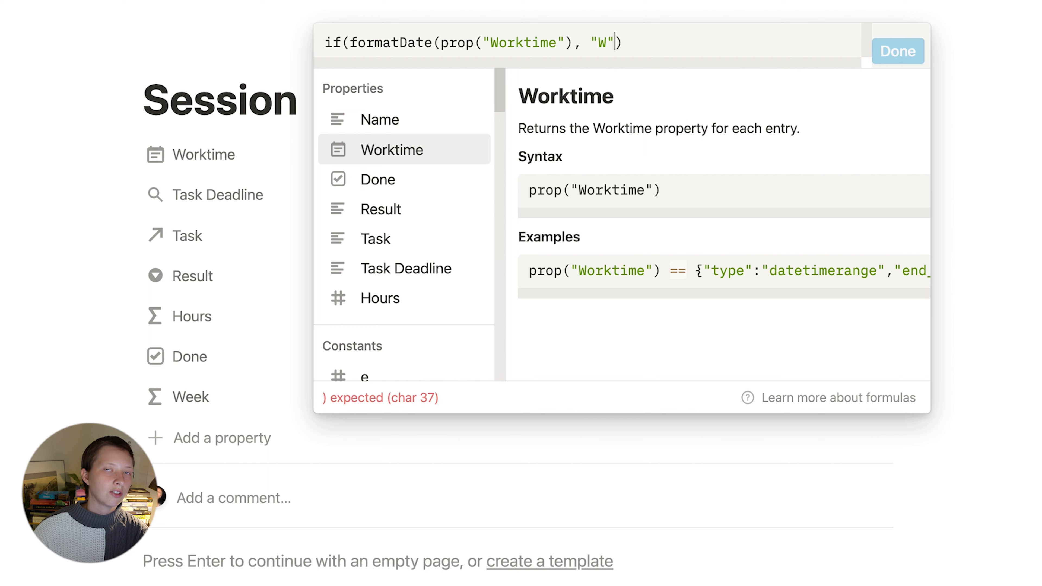
pyautogui.click(711, 28)
pyautogui.write('==')
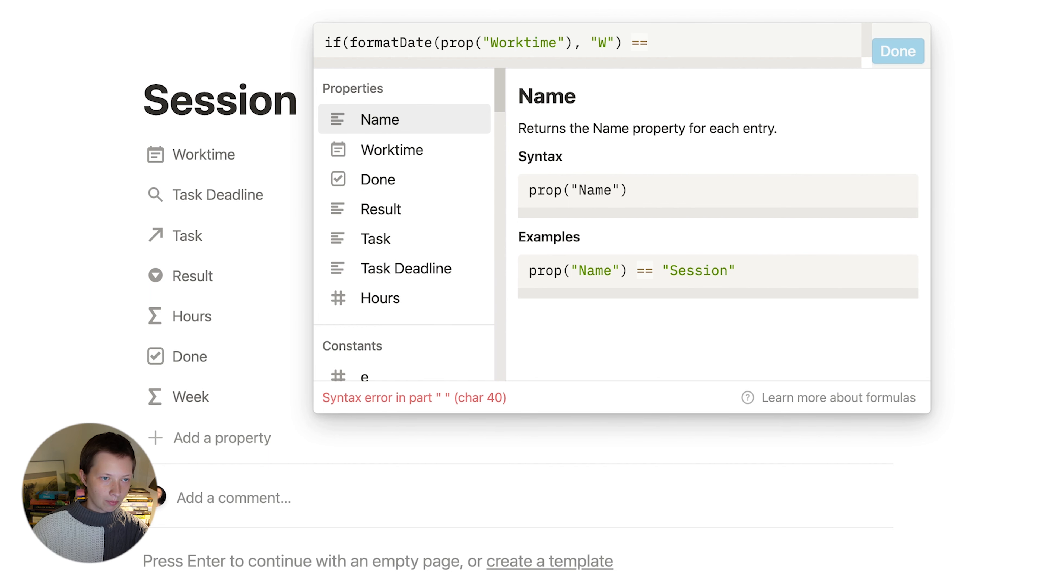
# Step: Complete the comparison with a copy of the formatDate expression that uses now() instead of Worktime: formatDate(now(), "W")
pyautogui.moveTo(348, 42); pyautogui.dragTo(624, 43)
pyautogui.press('super+c')
pyautogui.click(676, 43)
pyautogui.press('super+v')
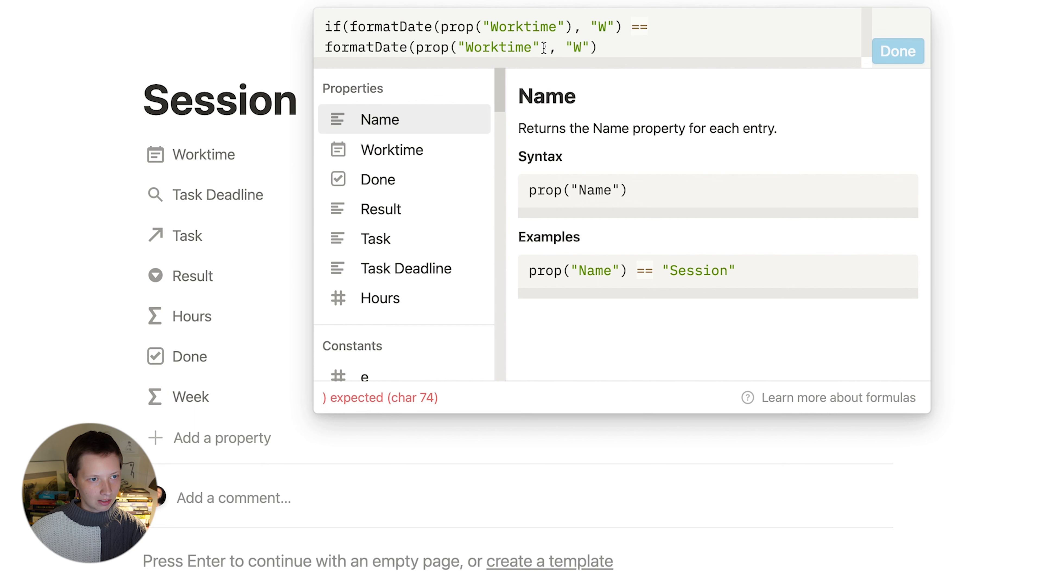
pyautogui.moveTo(547, 46); pyautogui.dragTo(419, 49)
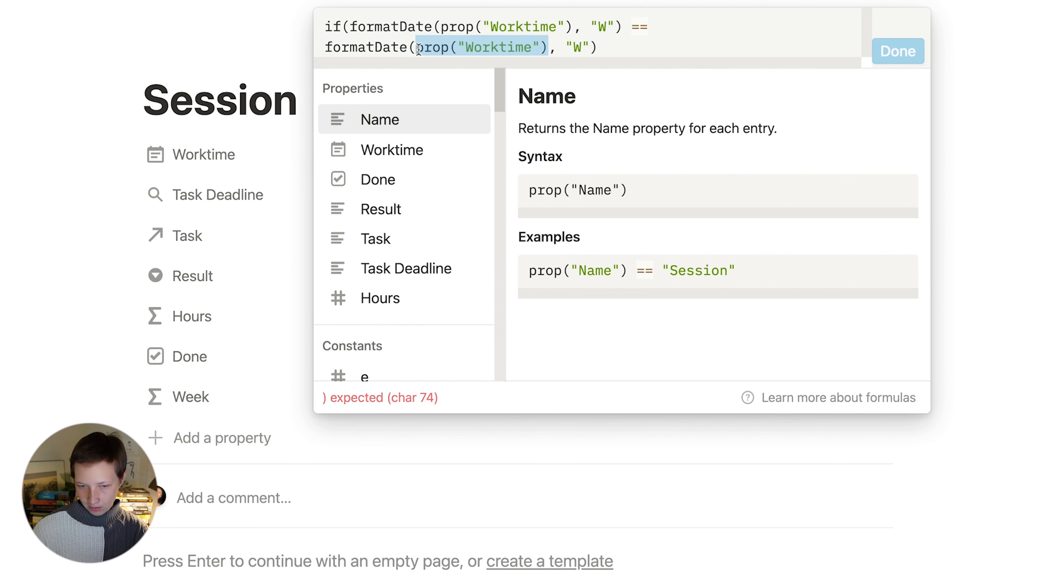
pyautogui.press('BackSpace')
pyautogui.write('now()')
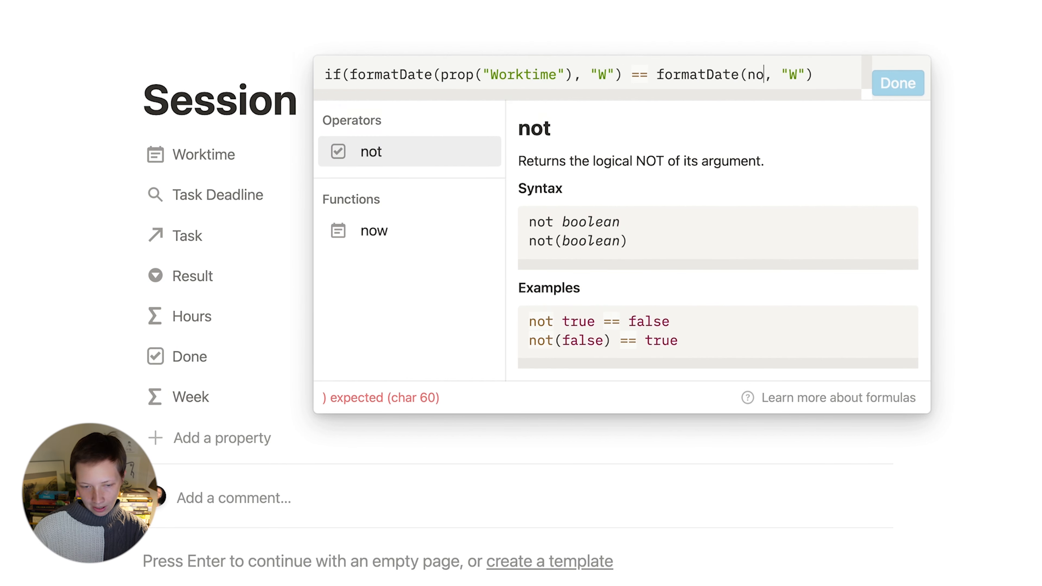
pyautogui.write(', "W"), ')
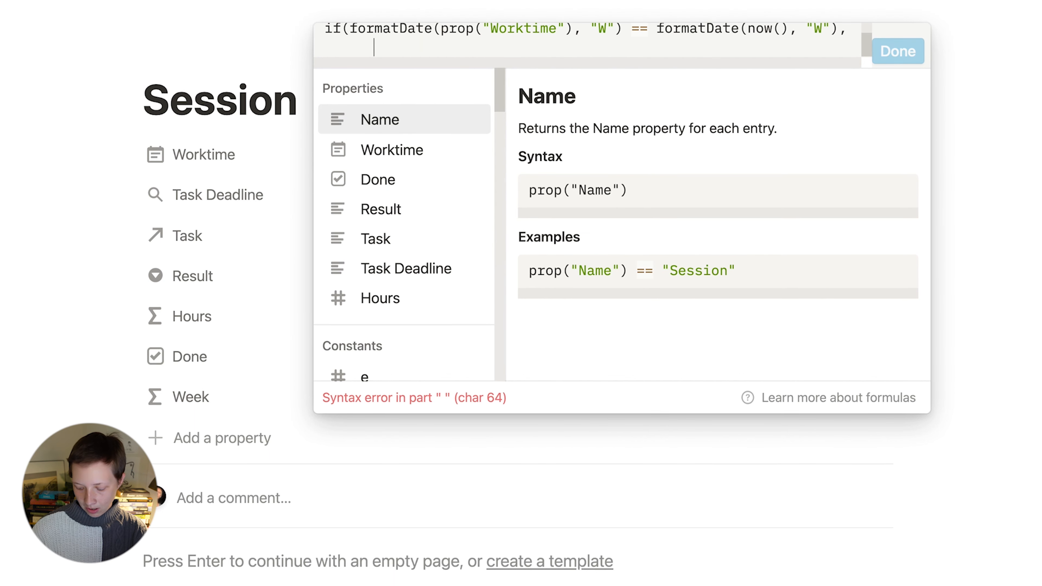
# Step: Return "This Week" for the first condition and start a nested if with a copy of formatDate(now(), "W")
pyautogui.write('"This We')
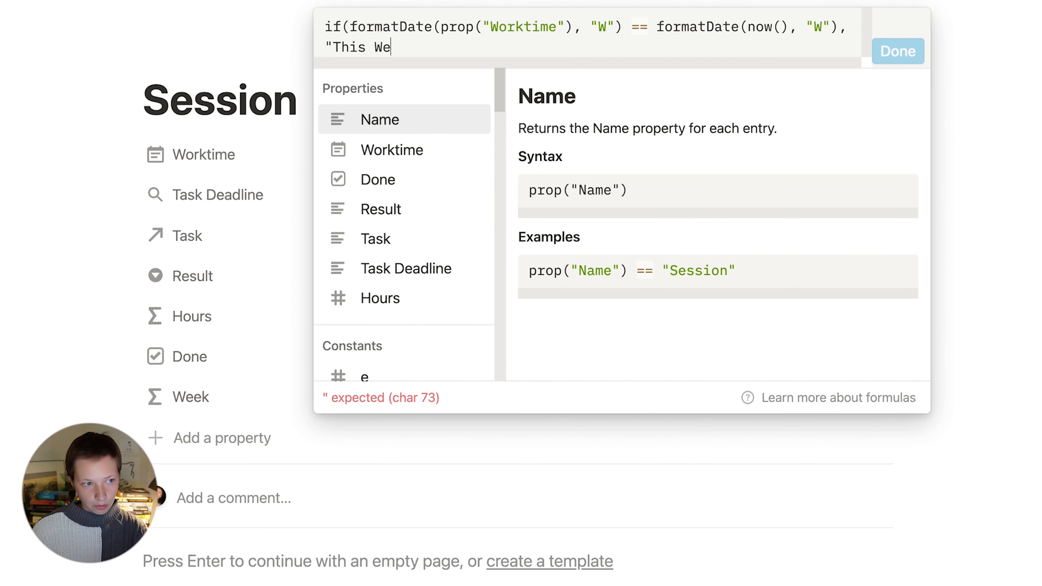
pyautogui.write('ek", if(')
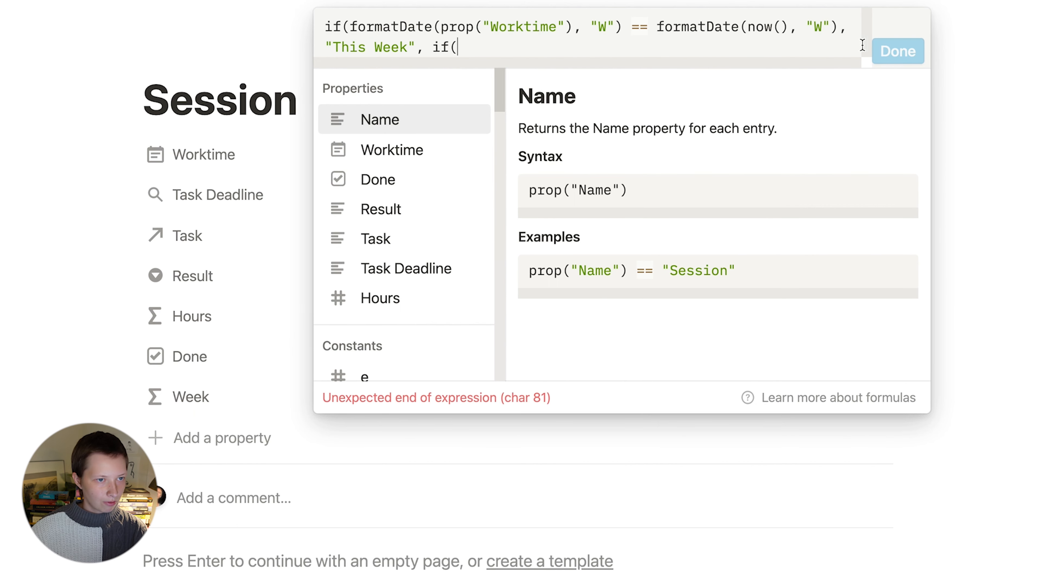
pyautogui.moveTo(657, 27); pyautogui.dragTo(835, 29)
pyautogui.press('super+c')
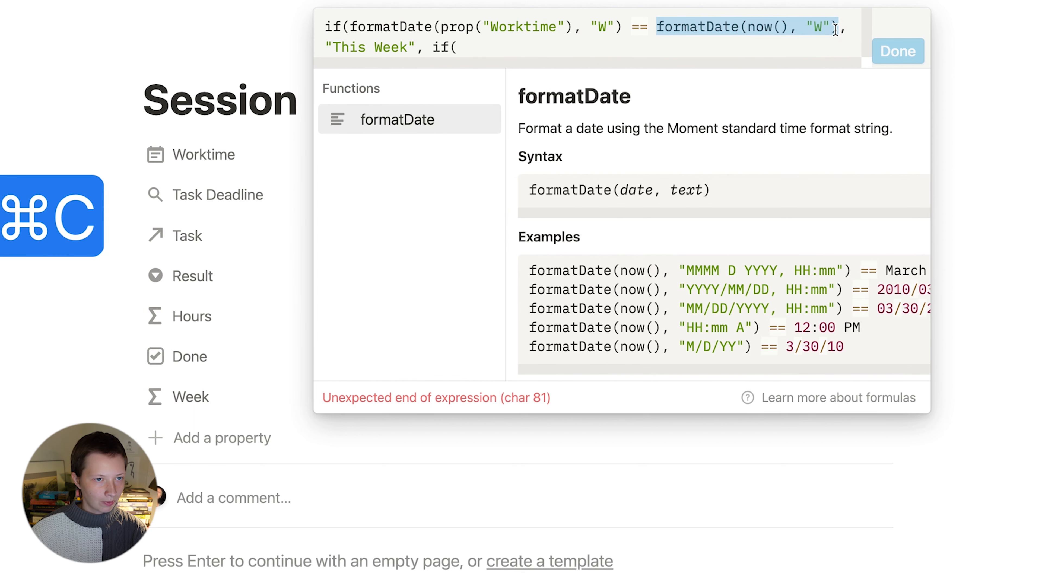
pyautogui.click(484, 49)
pyautogui.press('super+v')
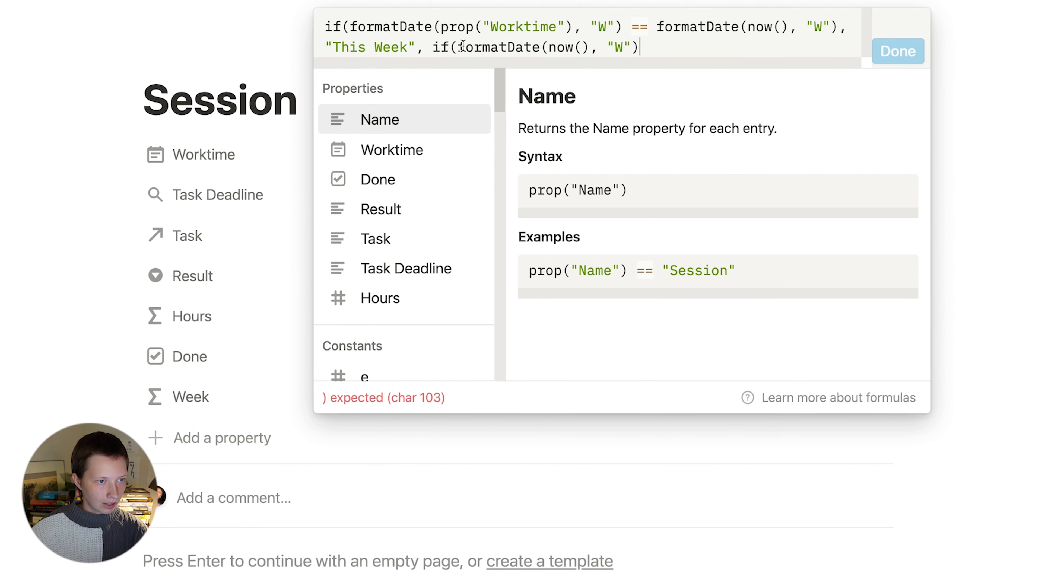
# Step: Wrap the nested formatDate(now(), "W") in toNumber(), add 1 to it, and append the == comparison
pyautogui.click(461, 47)
pyautogui.write('toNum')
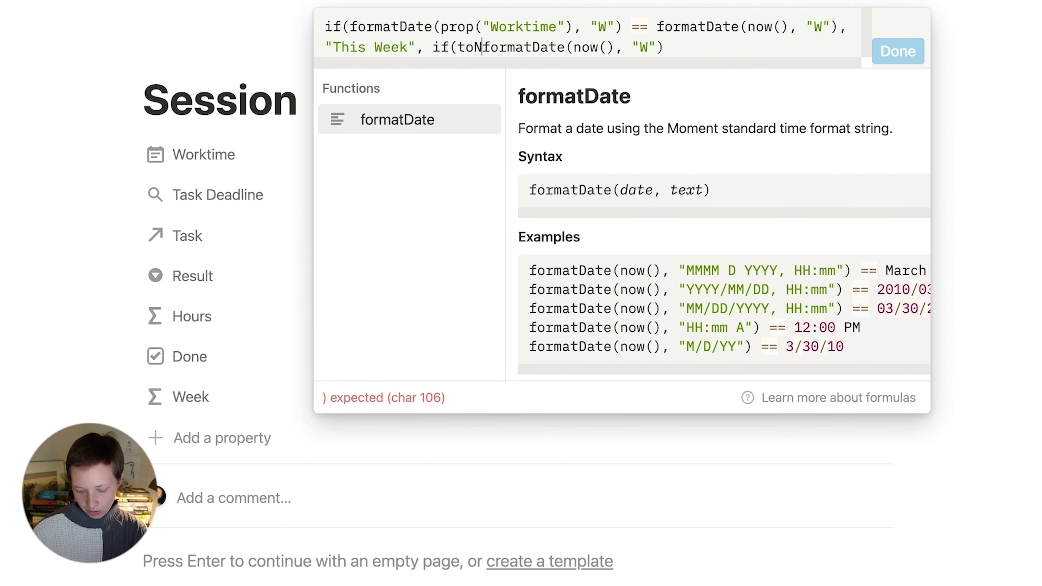
pyautogui.write('ber(')
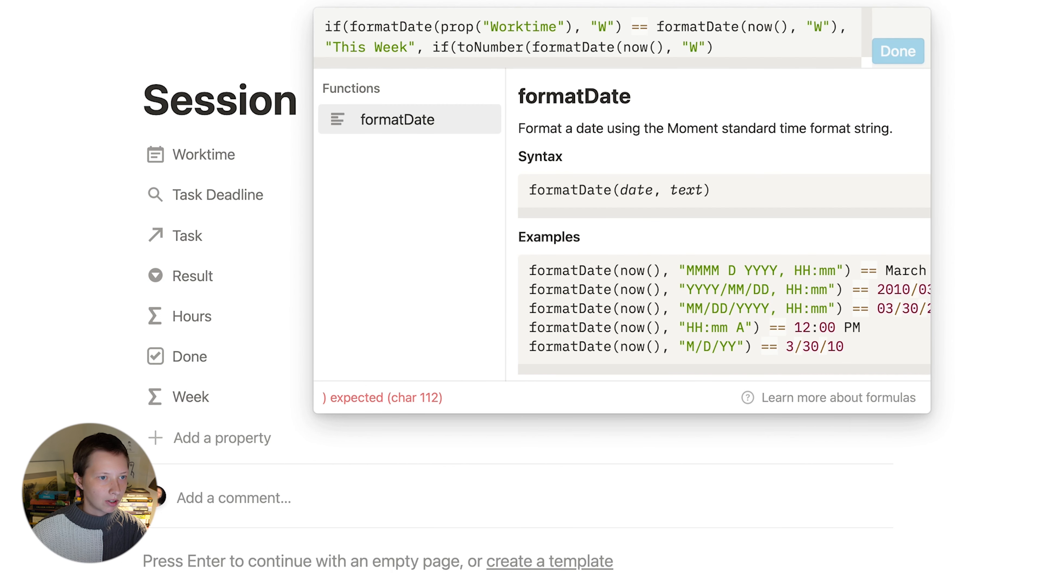
pyautogui.click(738, 54)
pyautogui.write(') ')
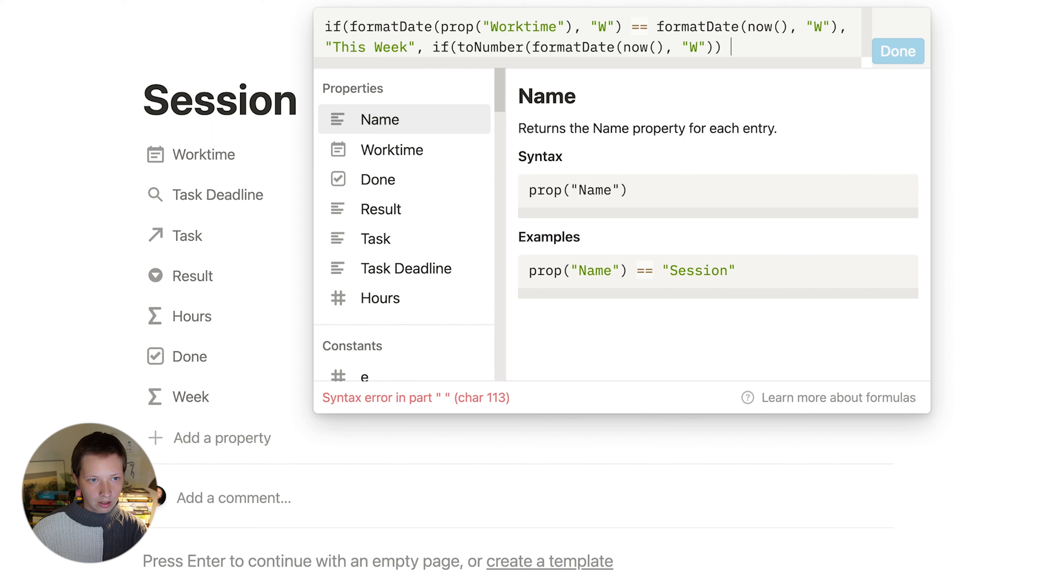
pyautogui.write('+ 1')
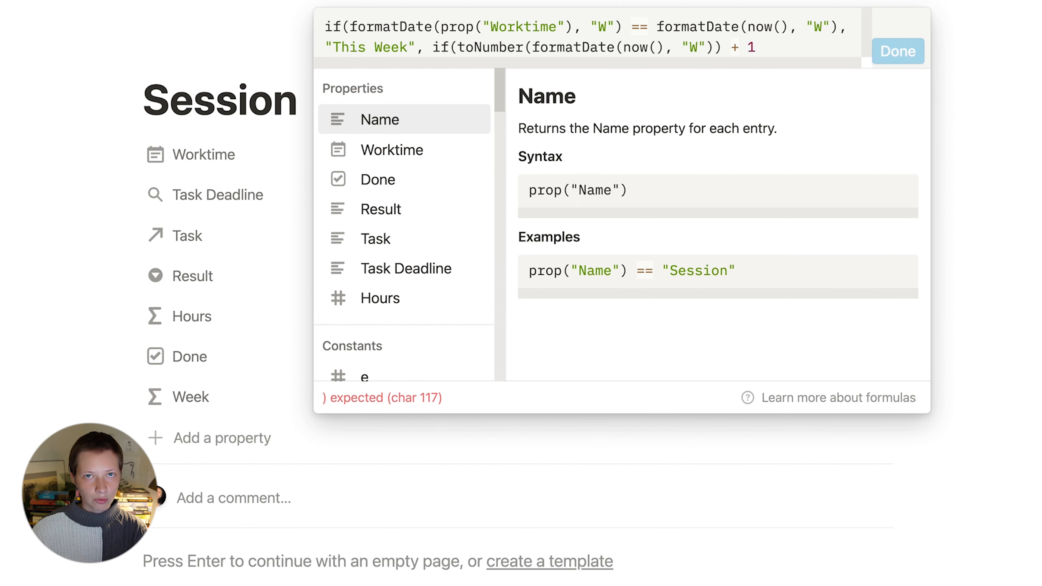
pyautogui.write(' ==')
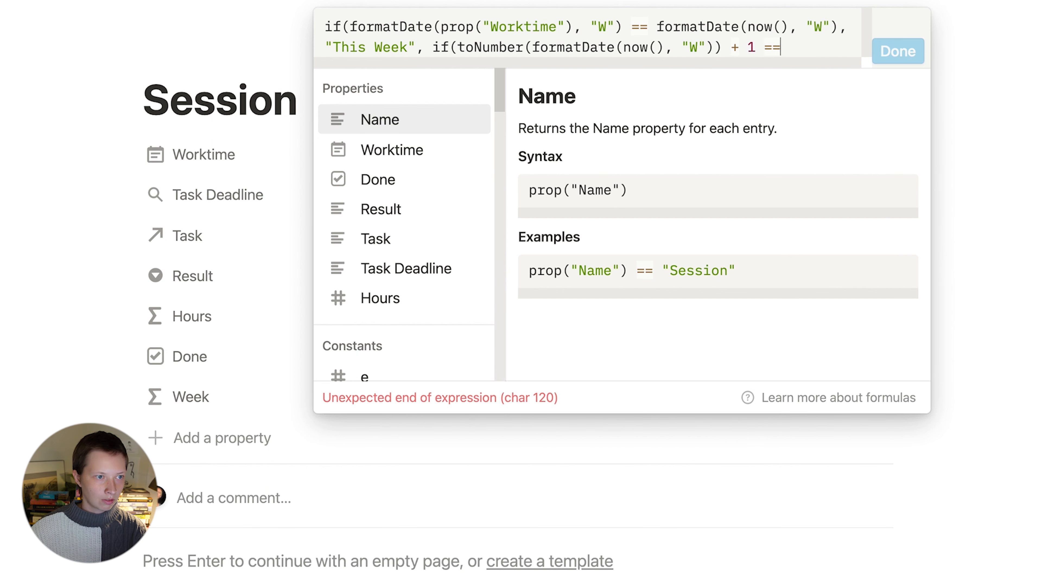
# Step: Complete the nested comparison with a copy of formatDate(prop("Worktime"), "W"), preceded by toNumber(
pyautogui.moveTo(350, 26); pyautogui.dragTo(622, 56)
pyautogui.press('super+c')
pyautogui.click(812, 80)
pyautogui.press('super+v')
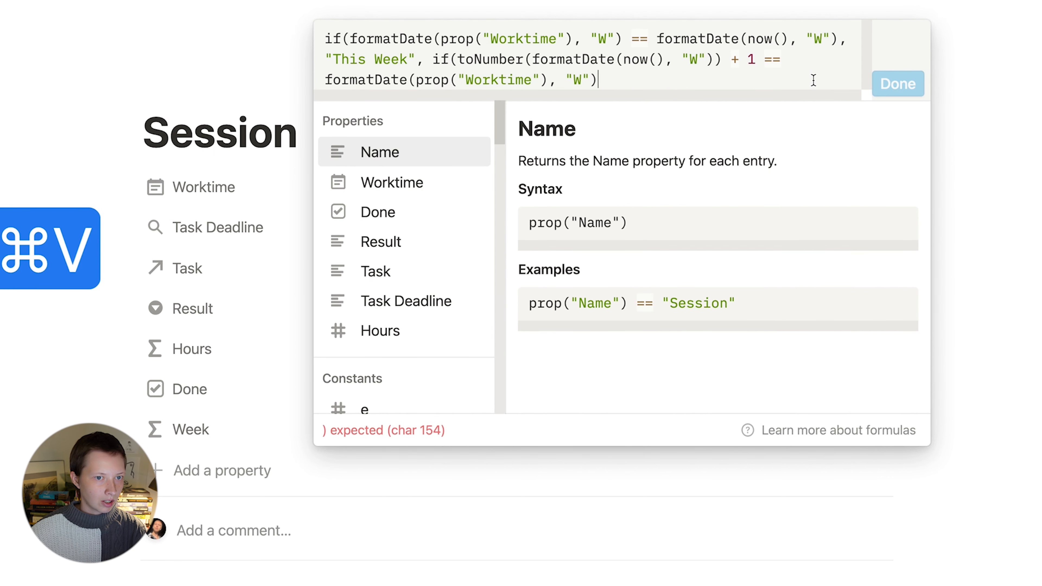
pyautogui.click(325, 79)
pyautogui.write('toNumber(')
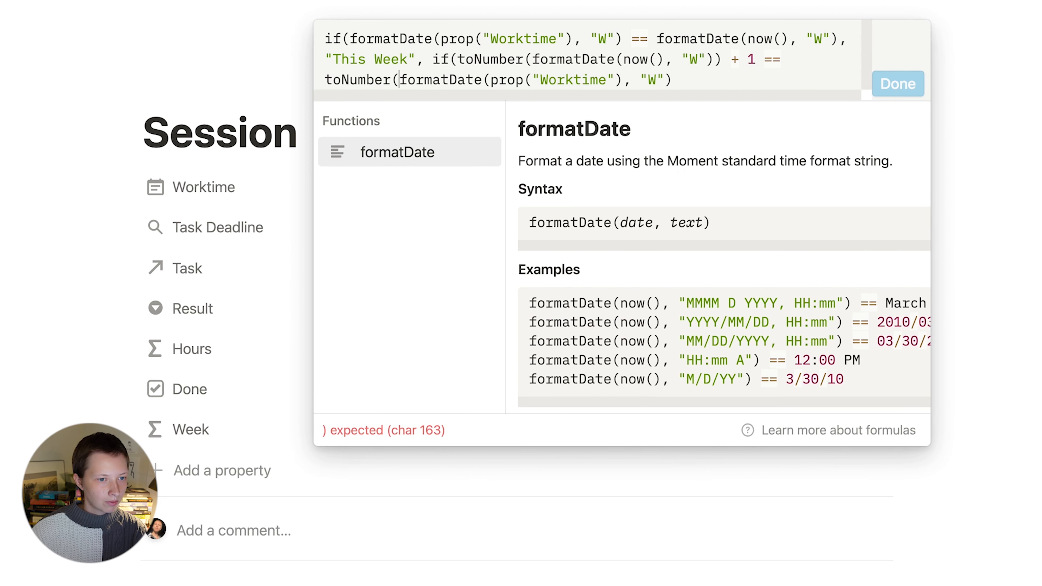
# Step: Close the toNumber expression, return "Next Week" or otherwise an empty string "", and save the Week formula
pyautogui.click(693, 88)
pyautogui.write('), "This W')
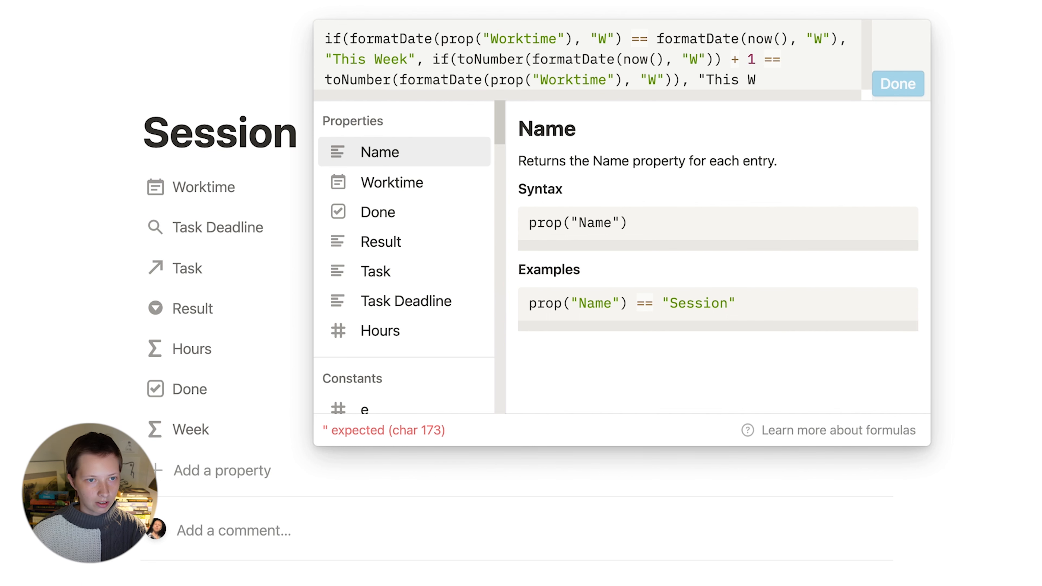
pyautogui.press('BackSpace')
pyautogui.press('BackSpace')
pyautogui.press('BackSpace')
pyautogui.press('BackSpace')
pyautogui.press('BackSpace')
pyautogui.press('BackSpace')
pyautogui.write('Ne')
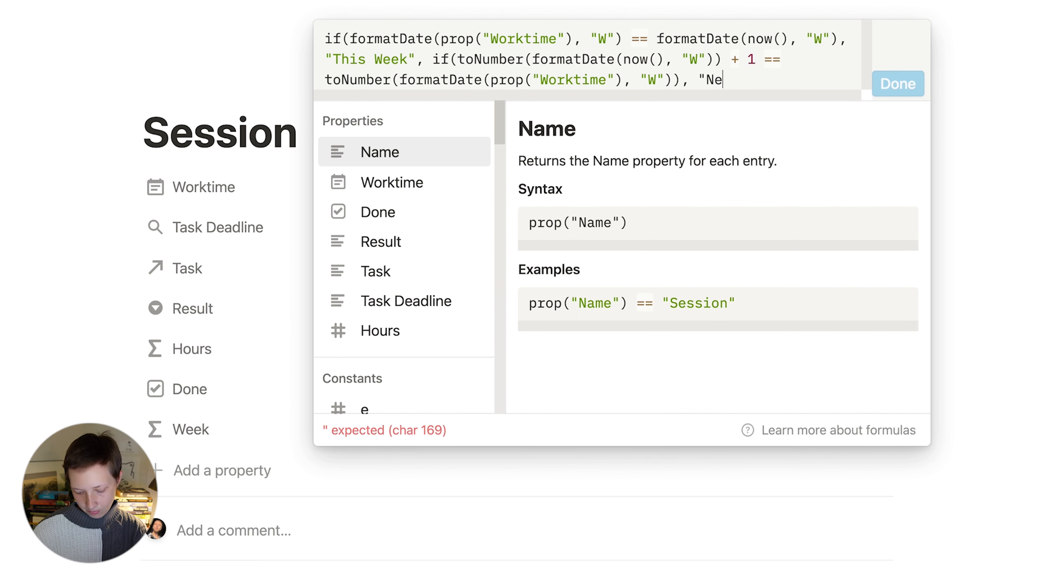
pyautogui.write('xt Week')
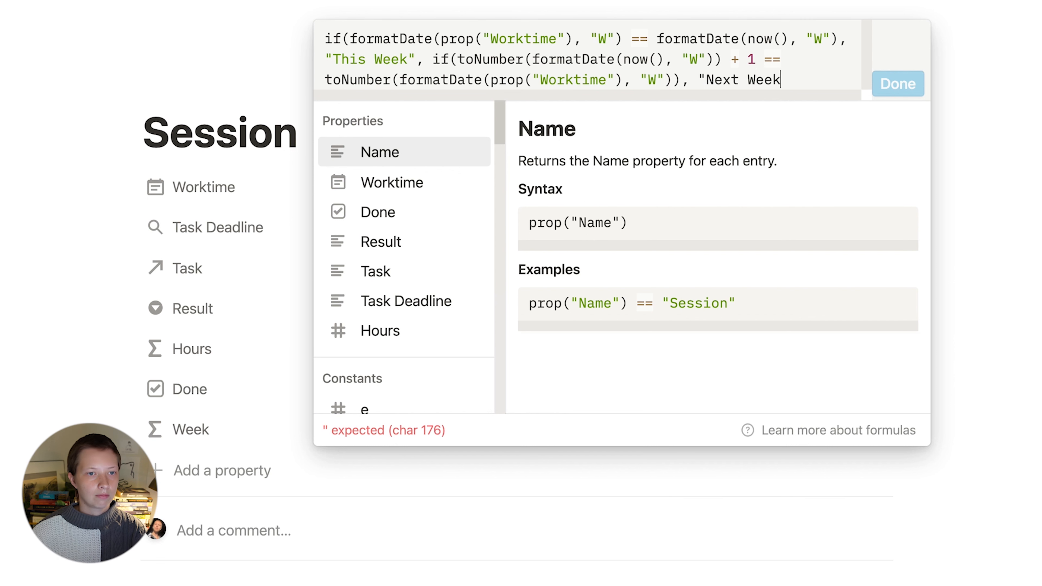
pyautogui.write('", ""')
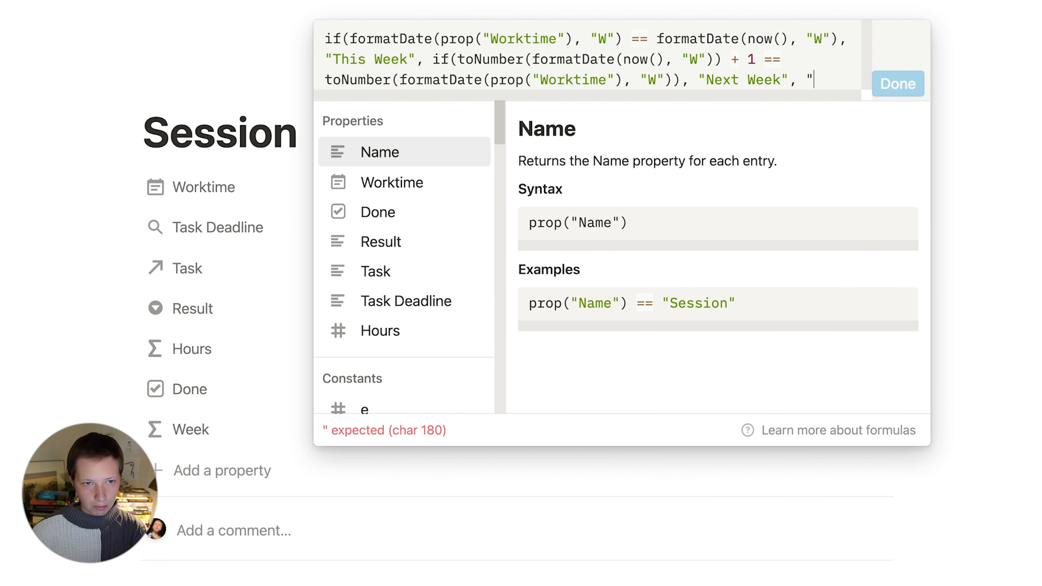
pyautogui.write('))')
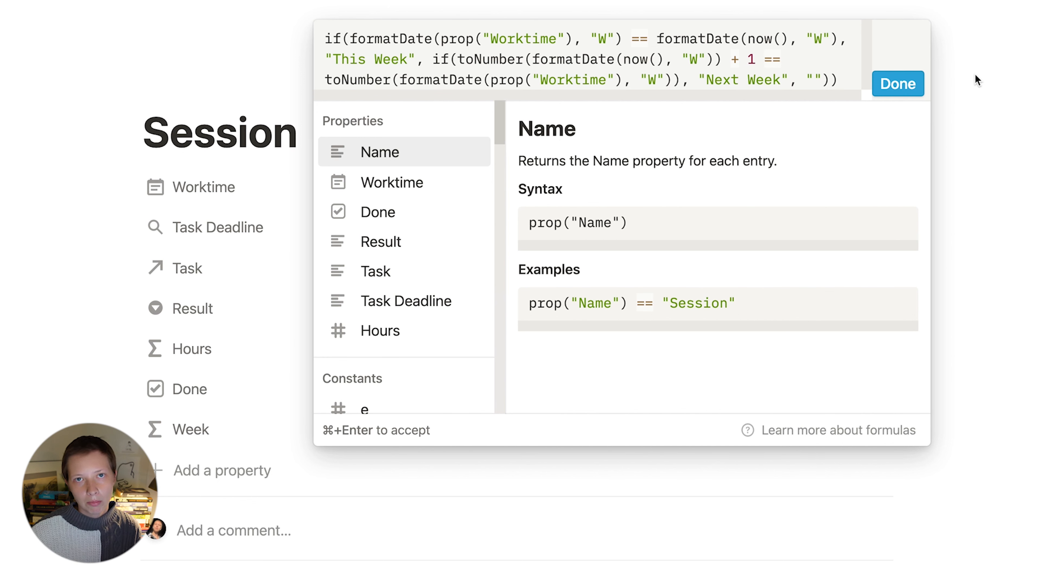
pyautogui.click(898, 84)
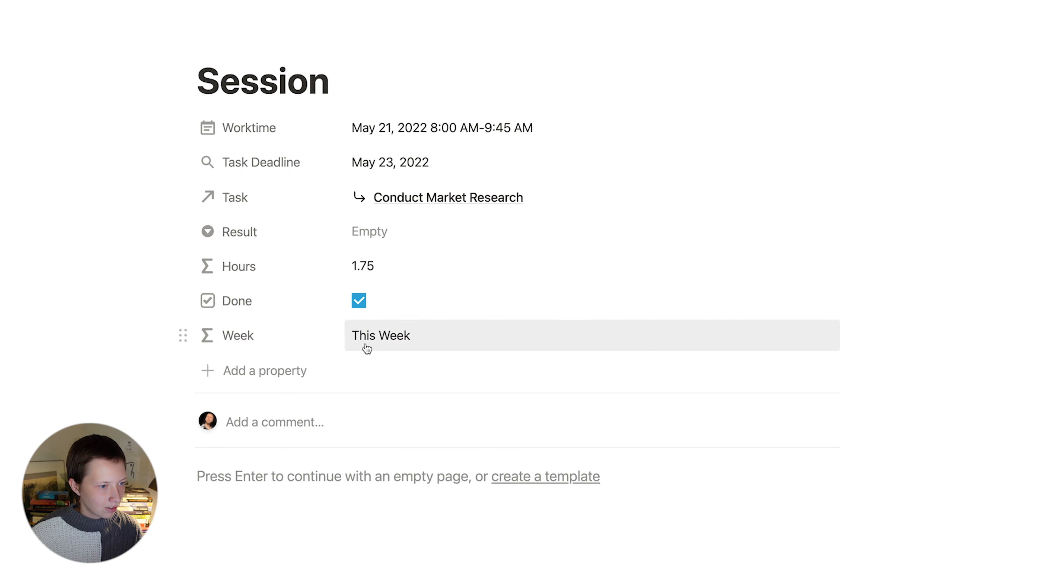
# Step: Test the Week formula by moving the session's Worktime to May 23, 2022, and undo the date change
pyautogui.click(410, 136)
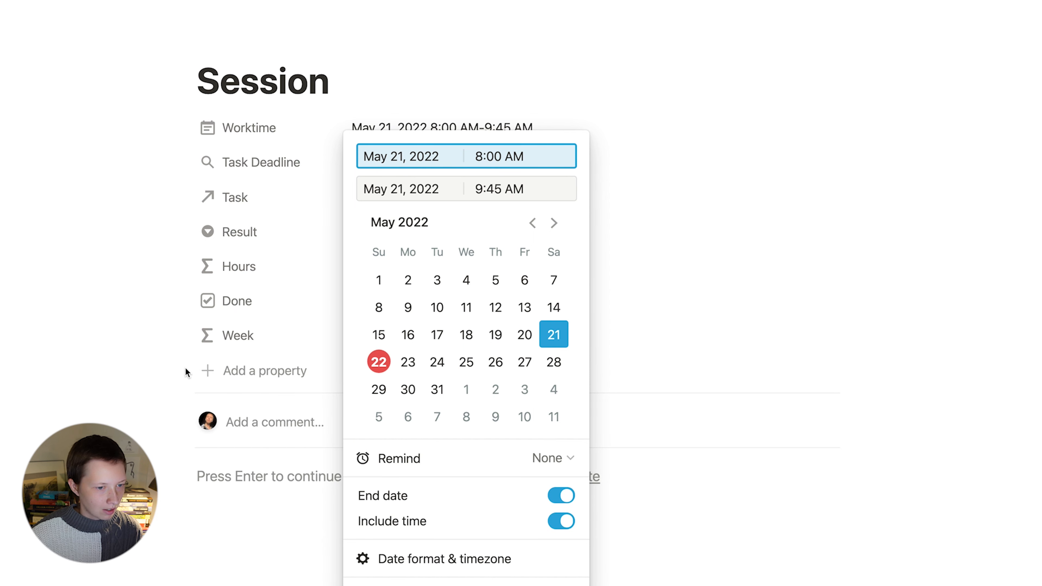
pyautogui.click(408, 369)
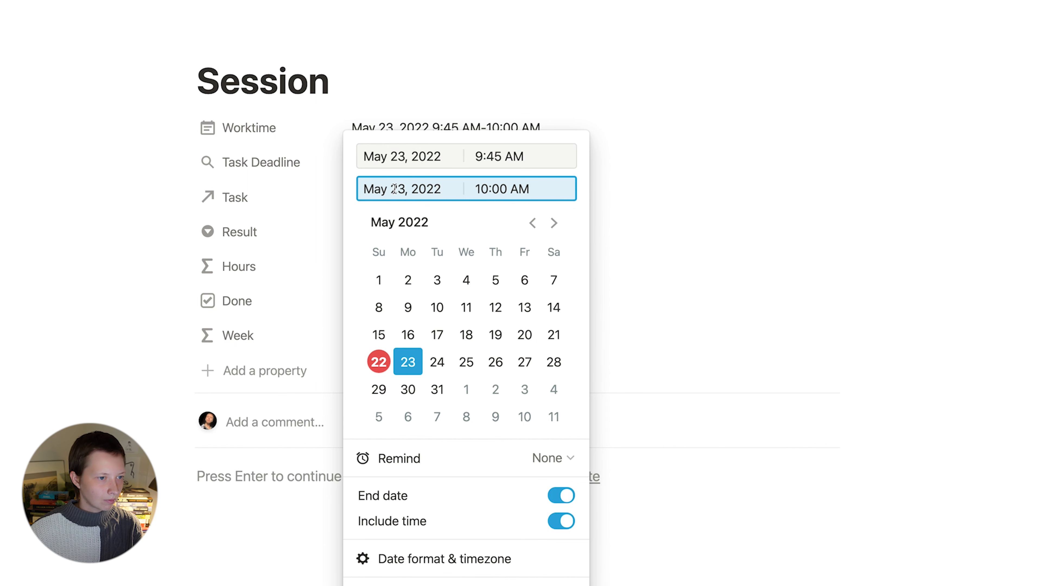
pyautogui.click(24, 124)
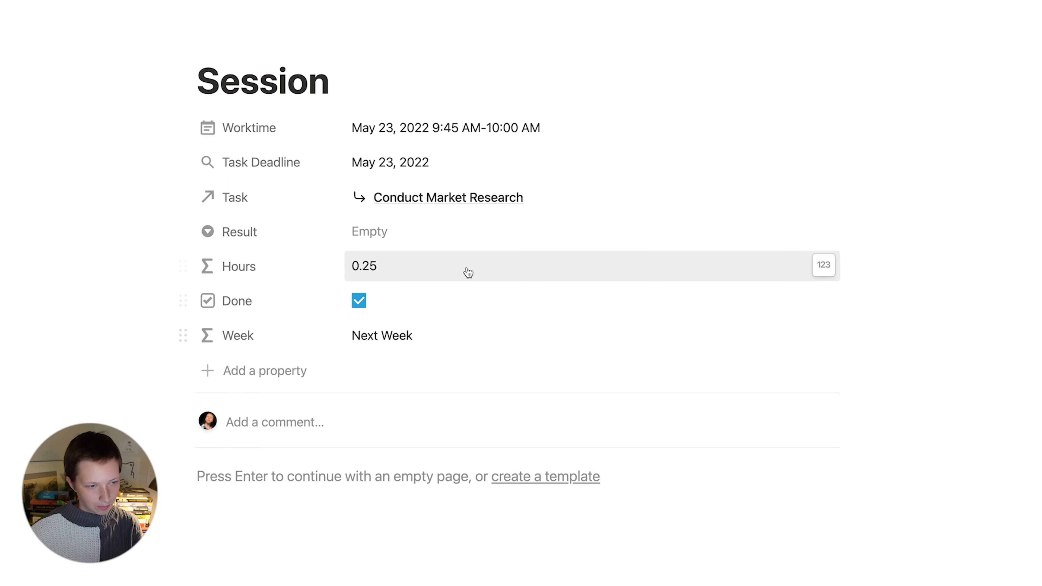
pyautogui.press('super+z')
pyautogui.press('super+z')
pyautogui.press('super+z')
# Step: Hide the Week property on the Session page
pyautogui.click(278, 343)
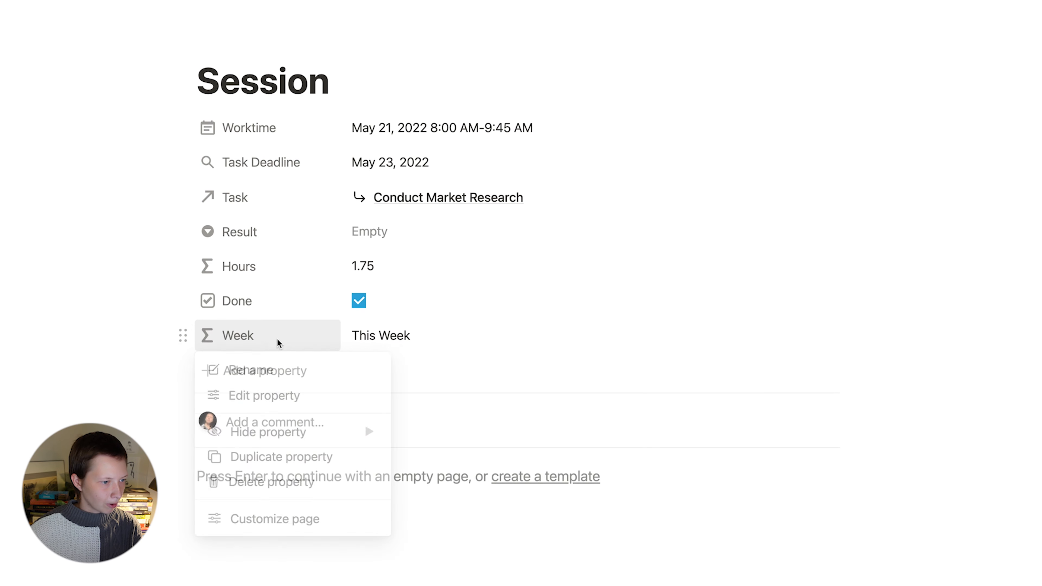
pyautogui.moveTo(272, 433)
pyautogui.click(425, 456)
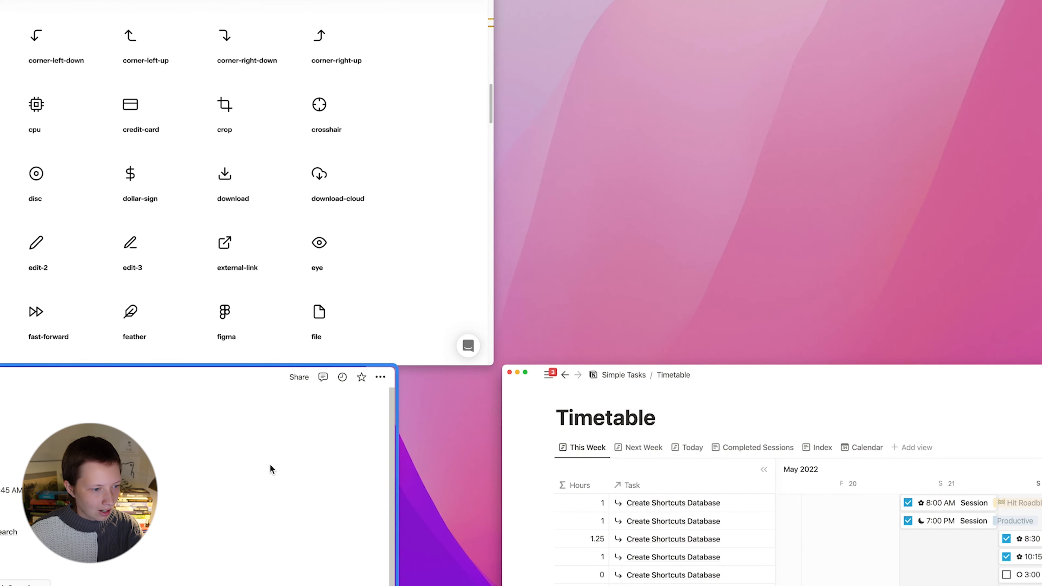
# Step: Return to the Session page, reveal its hidden property, add a property named Start Time, and open its type choices
pyautogui.click(271, 467)
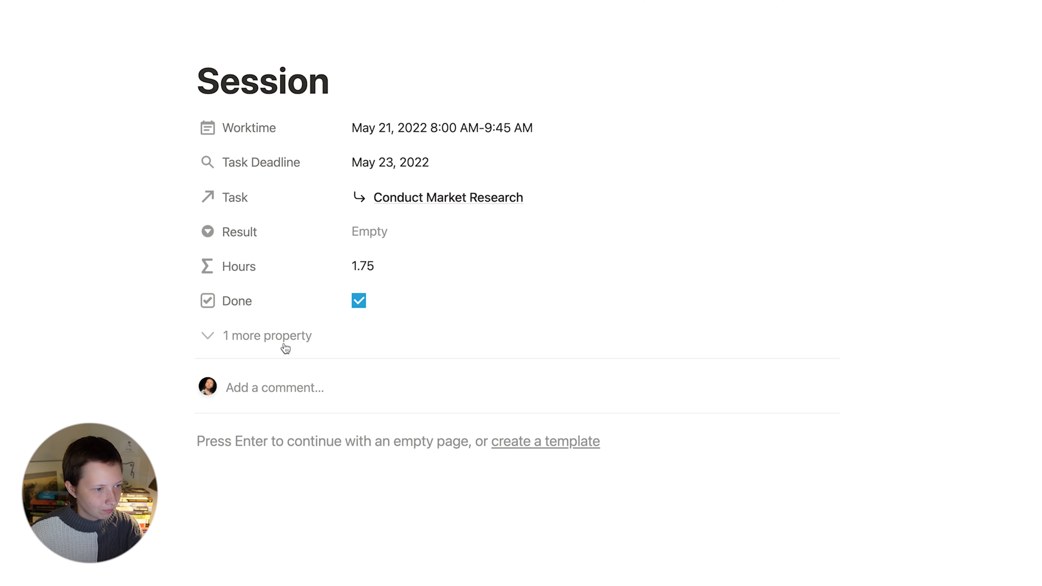
pyautogui.click(267, 338)
pyautogui.click(238, 372)
pyautogui.click(260, 402)
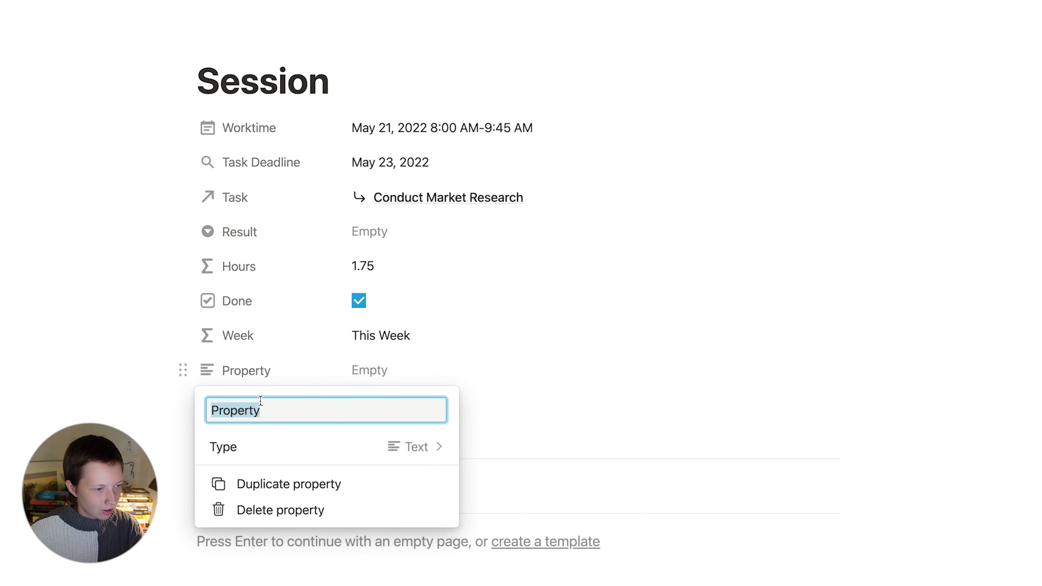
pyautogui.write('Start Time')
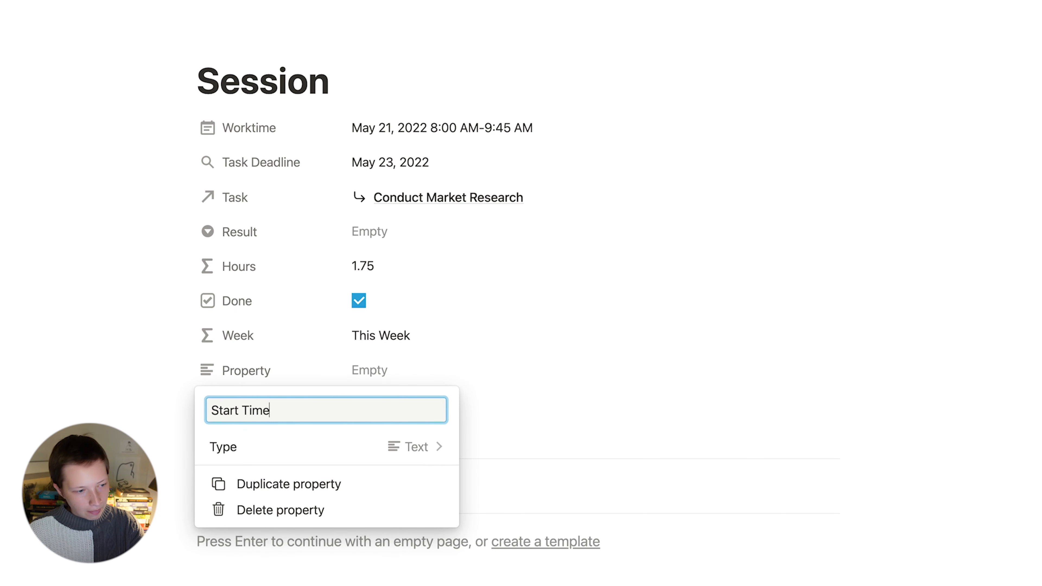
pyautogui.click(276, 460)
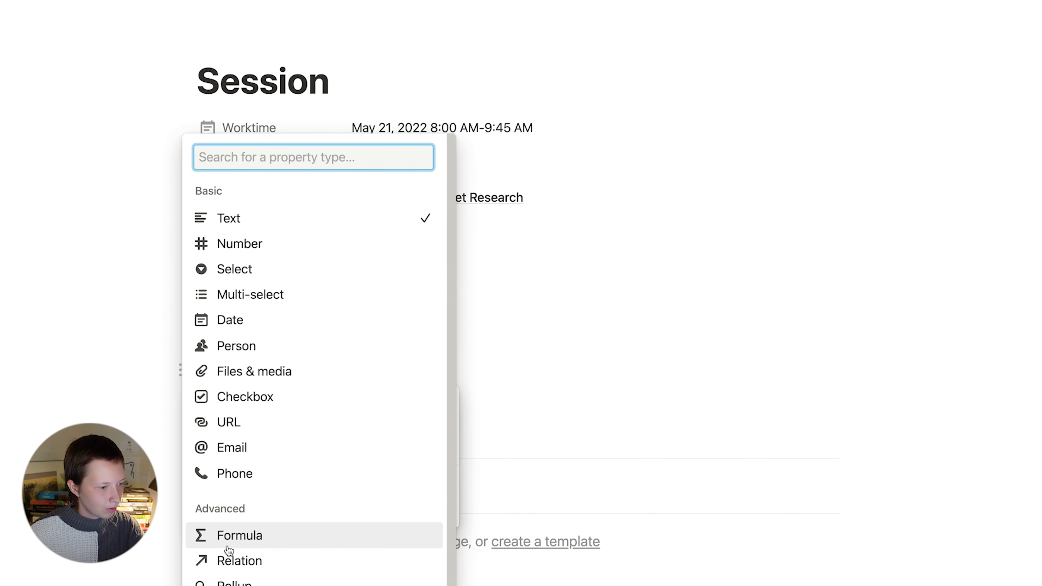
# Step: Make Start Time a formula property and begin its formula with if(hour(prop("Worktime")) < 12, " "
pyautogui.click(229, 536)
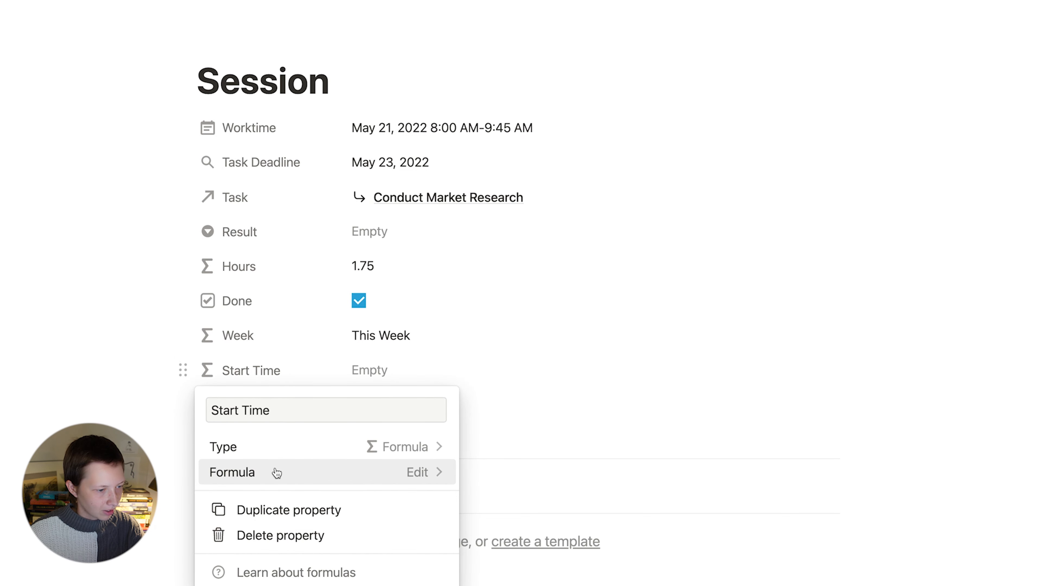
pyautogui.click(316, 470)
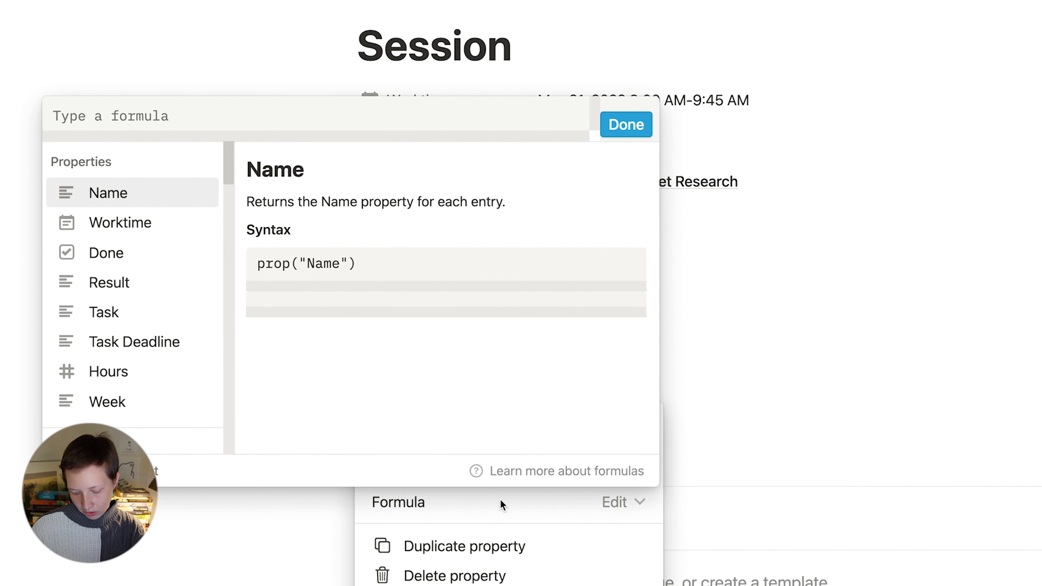
pyautogui.write('if')
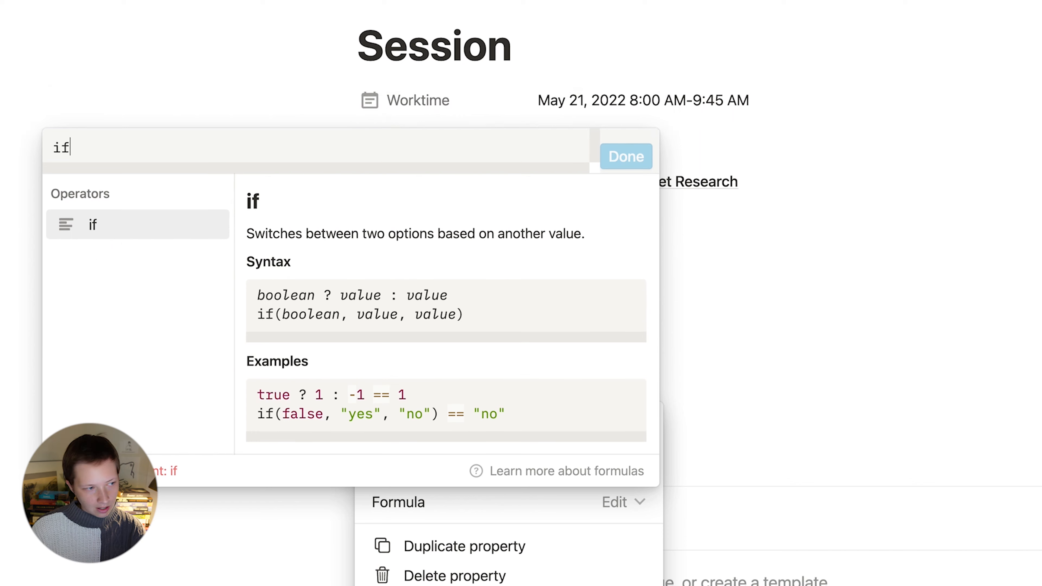
pyautogui.write('(hour()')
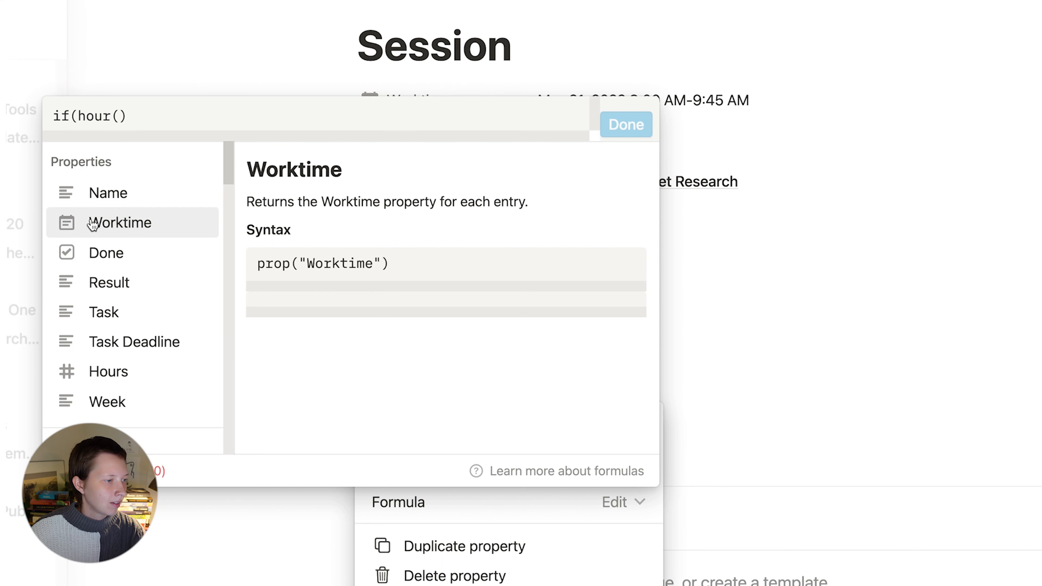
pyautogui.click(111, 229)
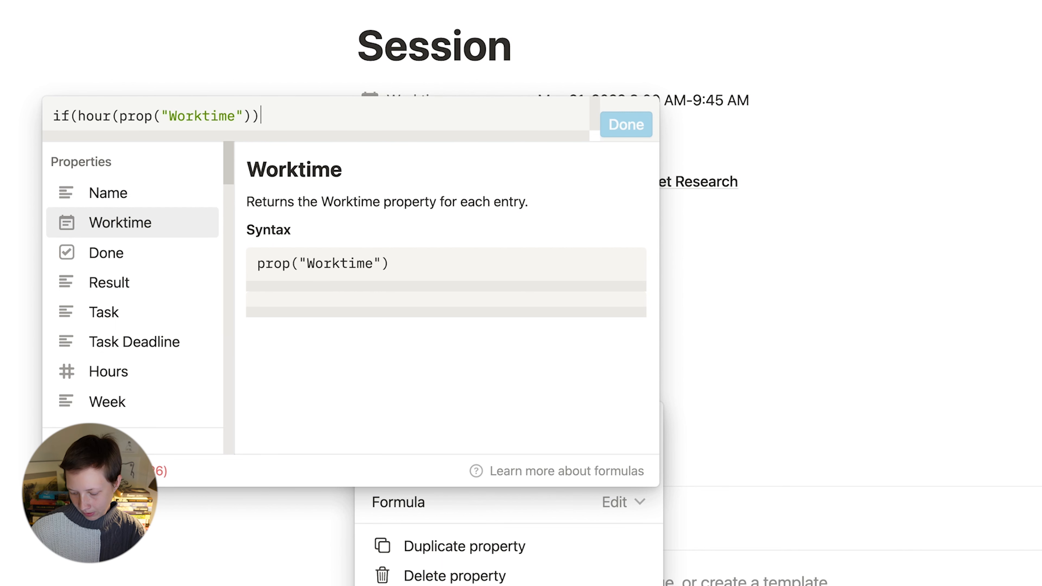
pyautogui.write('< 12, "MO')
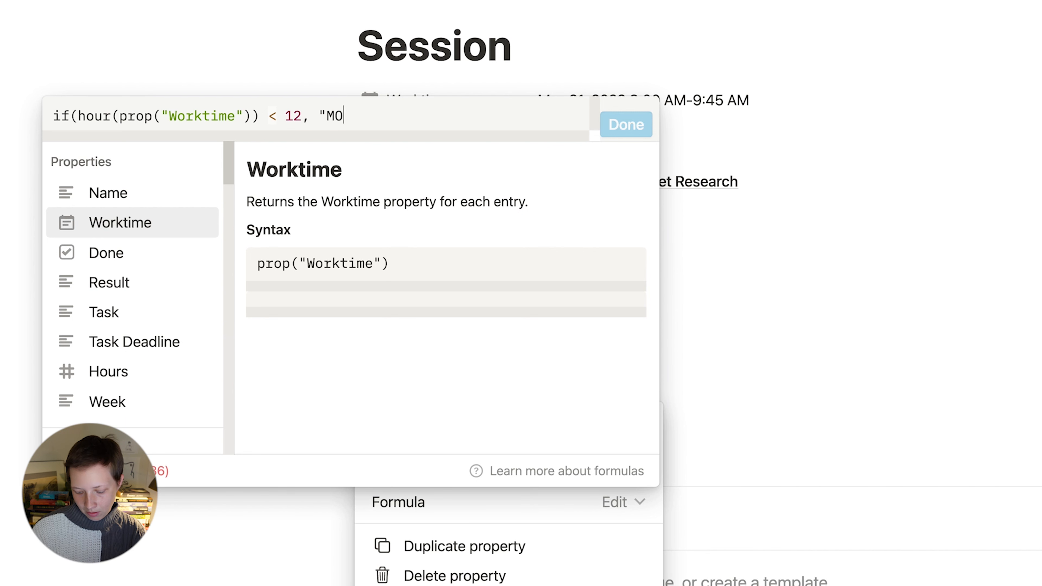
pyautogui.press('BackSpace')
pyautogui.write('" ')
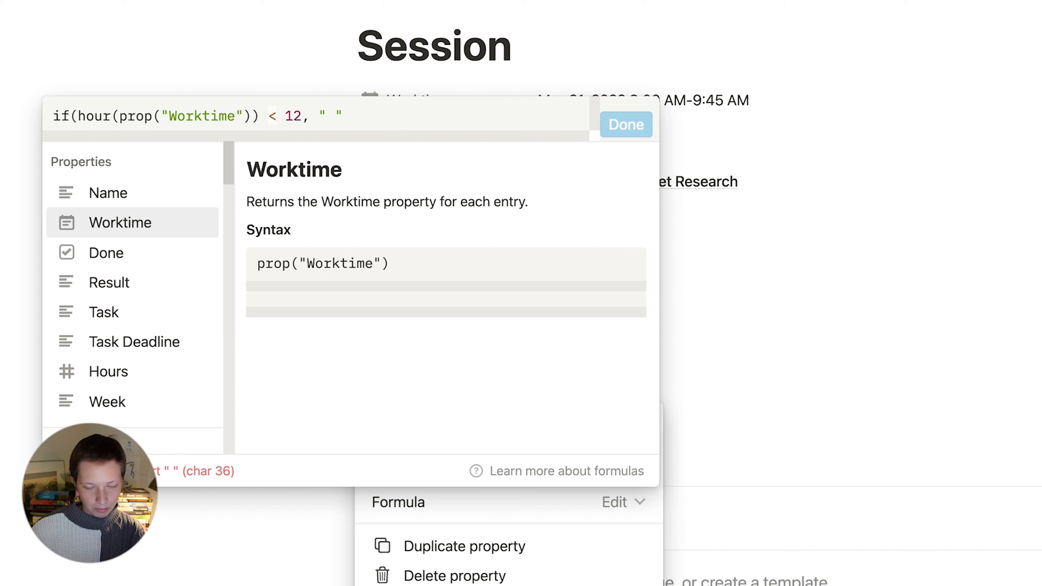
# Step: Append + formatDate(start(prop("Worktime"))) to the " " result of the < 12 branch
pyautogui.write('+ ')
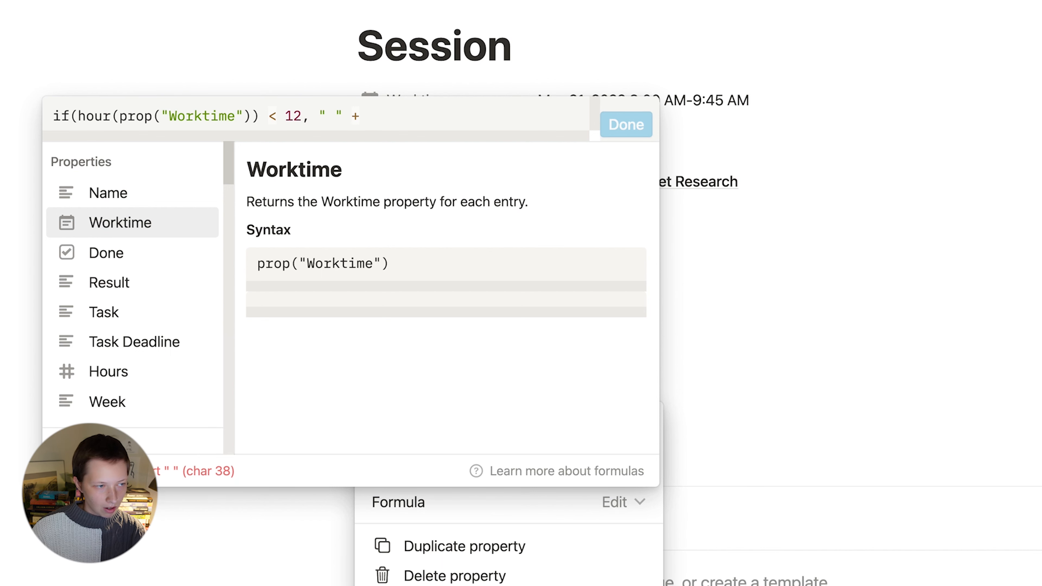
pyautogui.write('format')
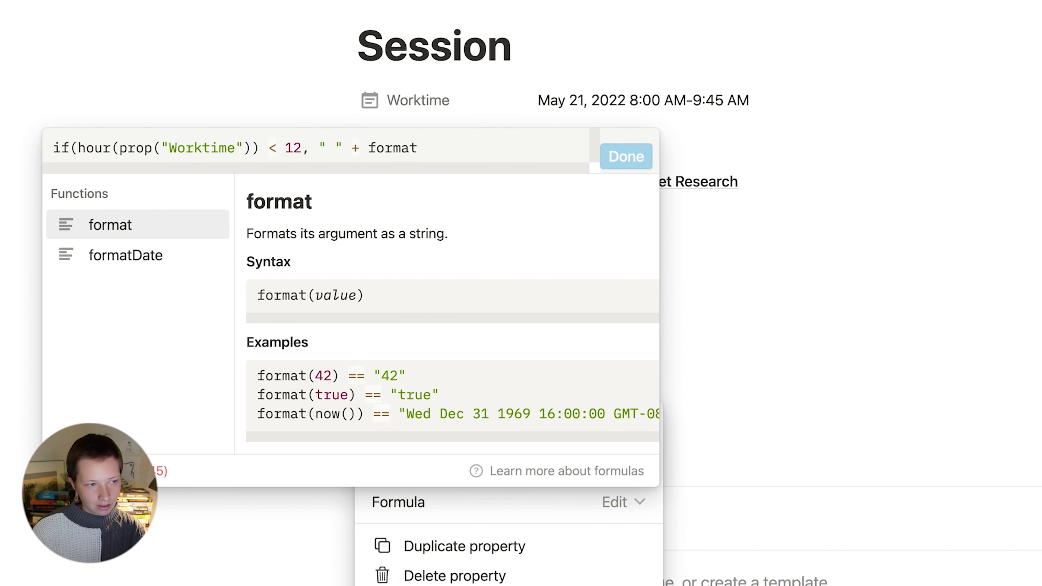
pyautogui.write('(')
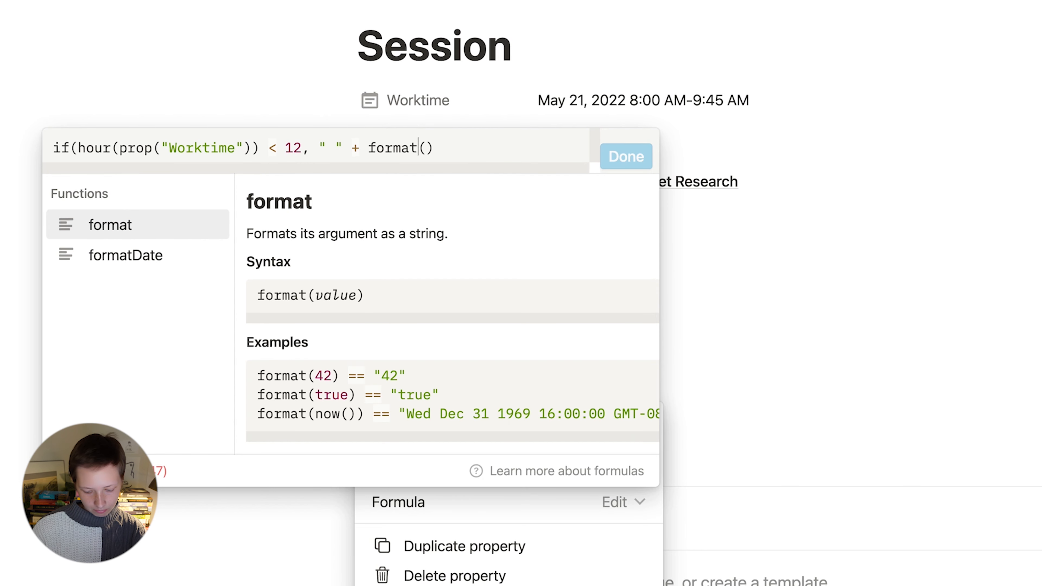
pyautogui.write('Date')
pyautogui.press('Right')
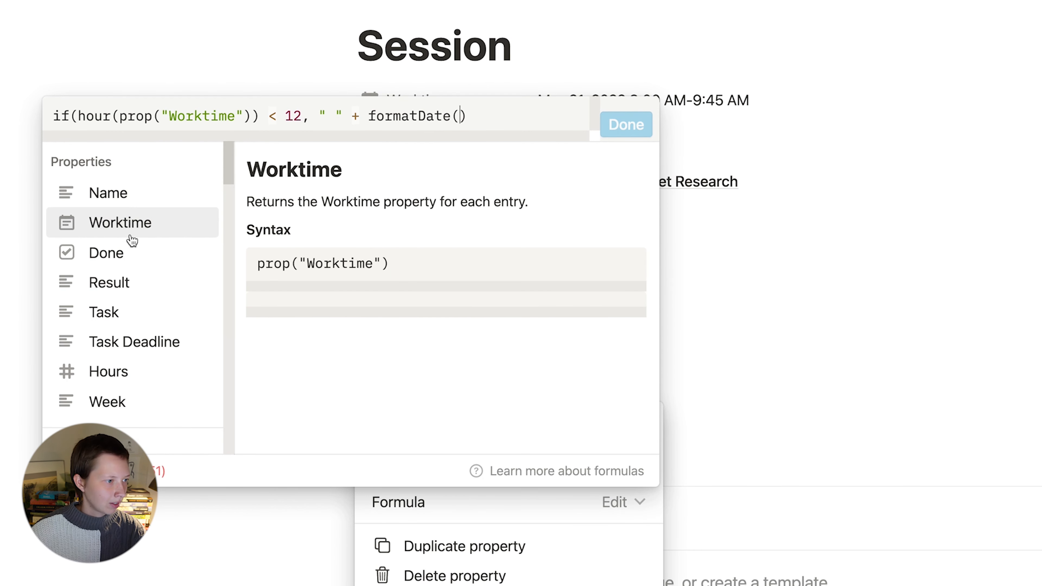
pyautogui.write('start()')
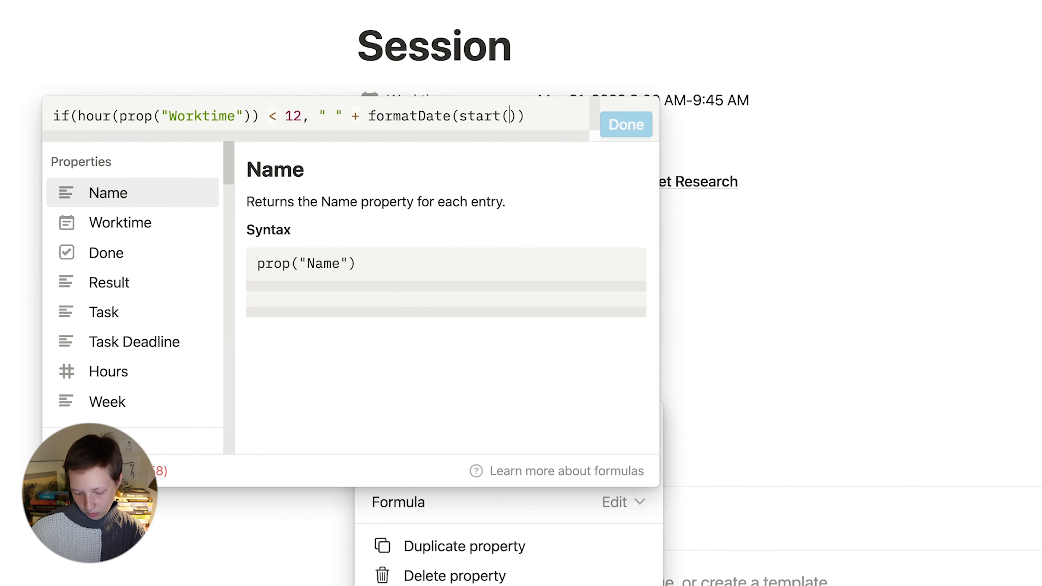
pyautogui.click(145, 230)
pyautogui.press('Right')
# Step: Give formatDate the format argument "LT" in place of a drafted "hh:mm a" pattern
pyautogui.write(', "hh')
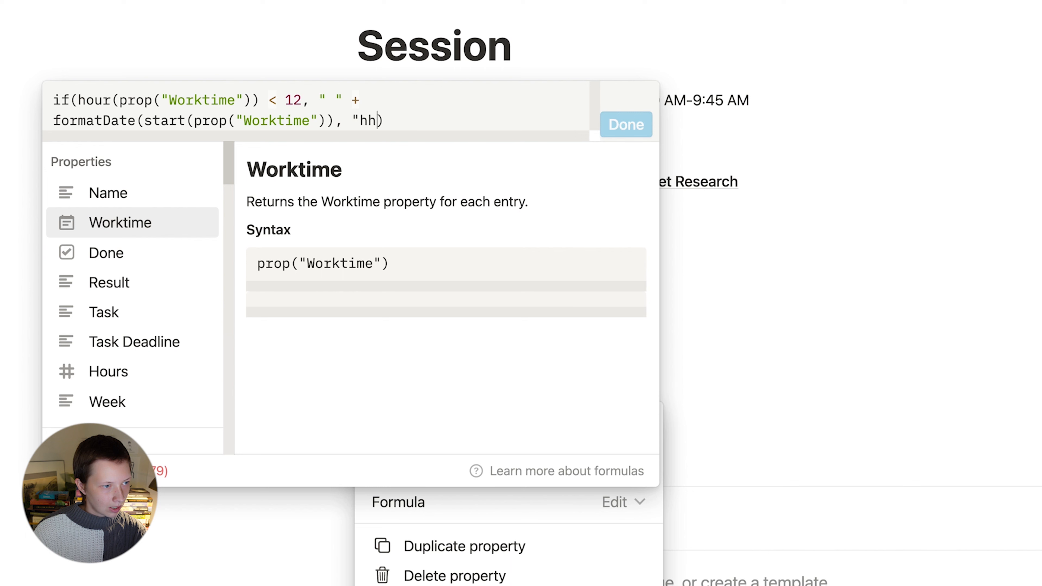
pyautogui.write(':')
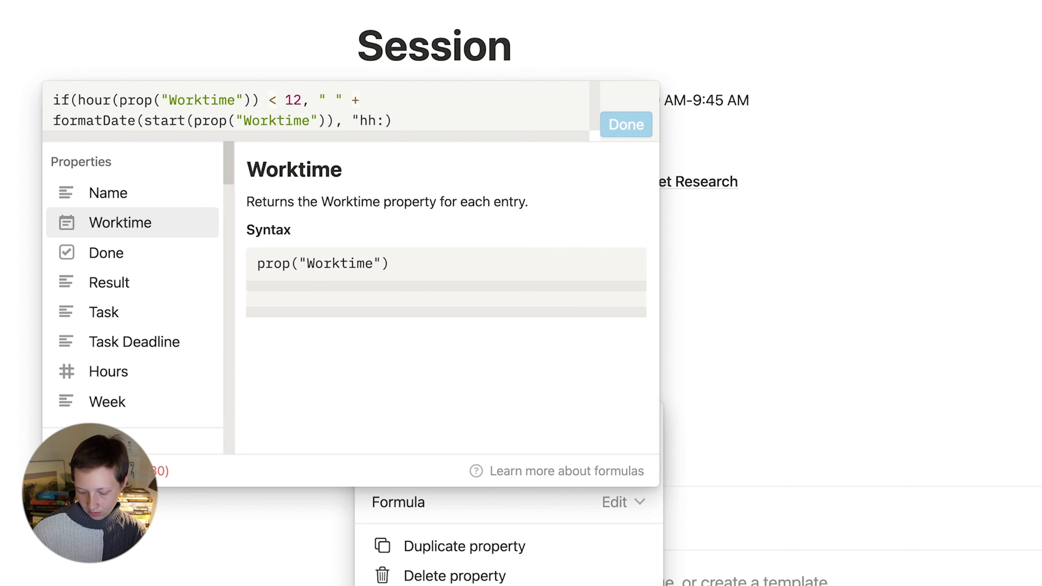
pyautogui.write('mm')
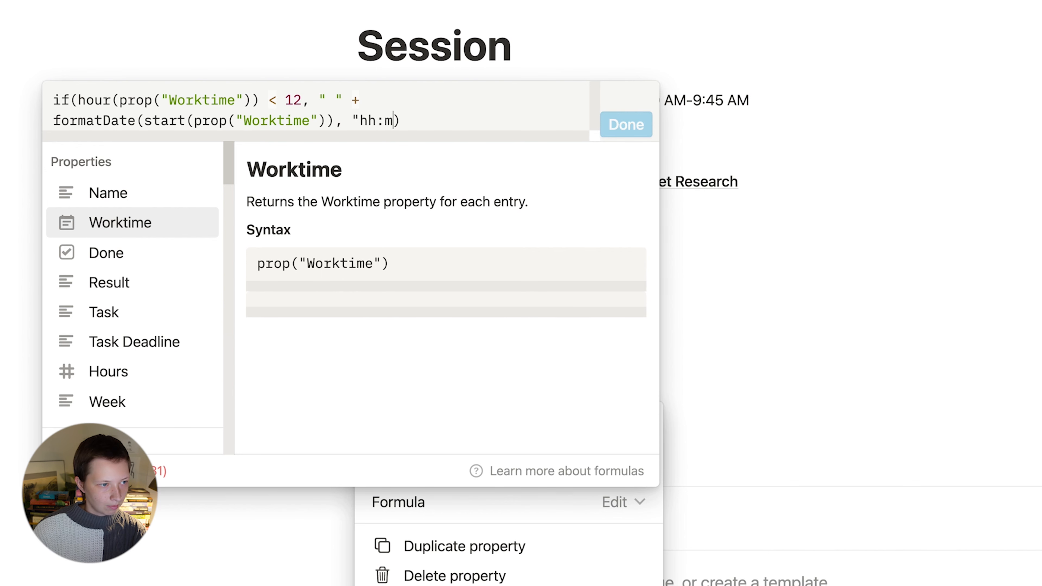
pyautogui.write(' a')
pyautogui.press('BackSpace')
pyautogui.press('BackSpace')
pyautogui.press('BackSpace')
pyautogui.press('BackSpace')
pyautogui.press('BackSpace')
pyautogui.press('BackSpace')
pyautogui.press('BackSpace')
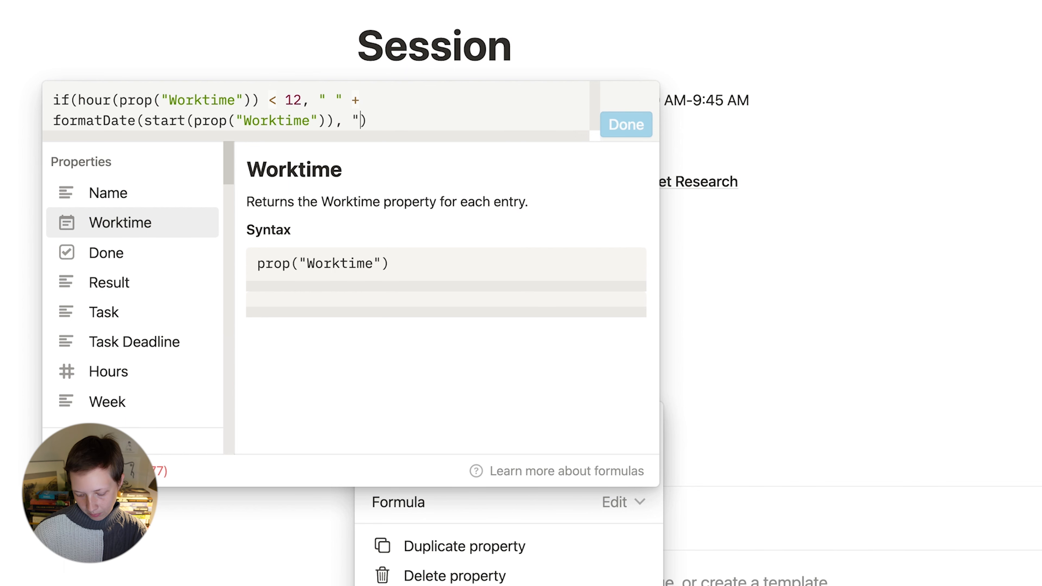
pyautogui.write('LT"')
pyautogui.press('Right')
# Step: Add a nested second branch to the formula: if(hour(prop("Worktime")) < 17, " " +
pyautogui.moveTo(63, 120)
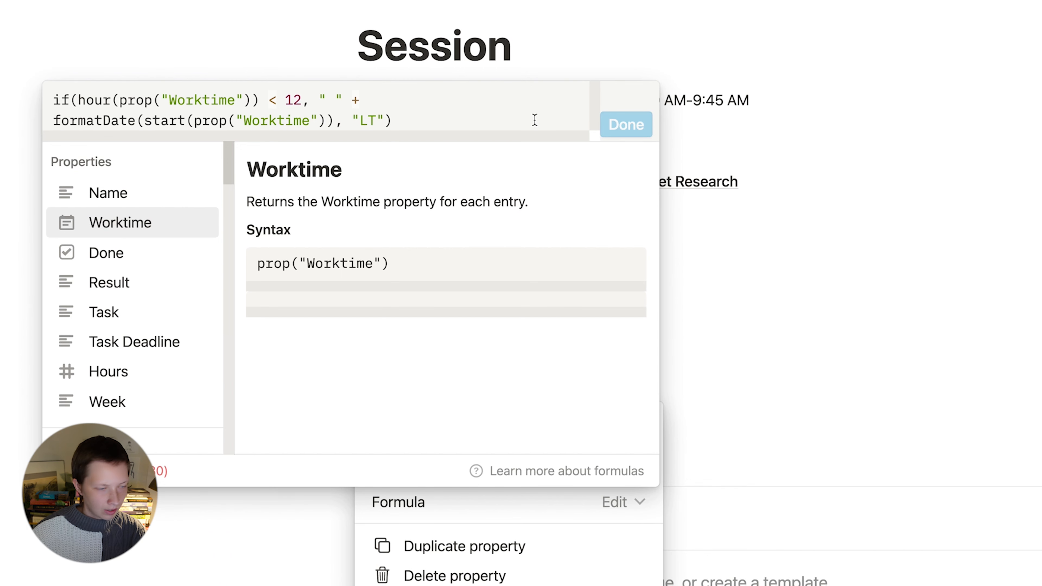
pyautogui.write(', ')
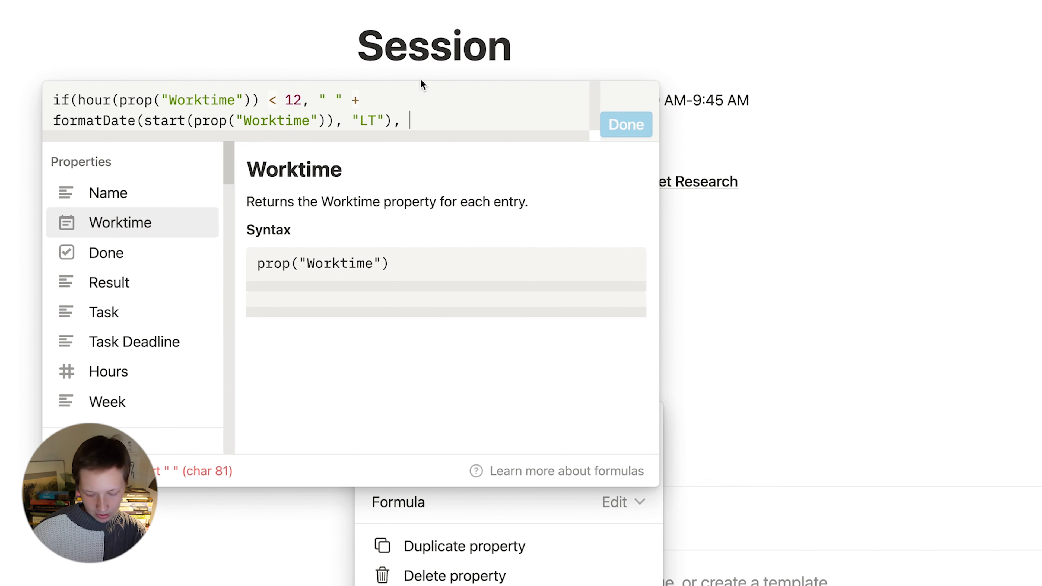
pyautogui.write('if(hour')
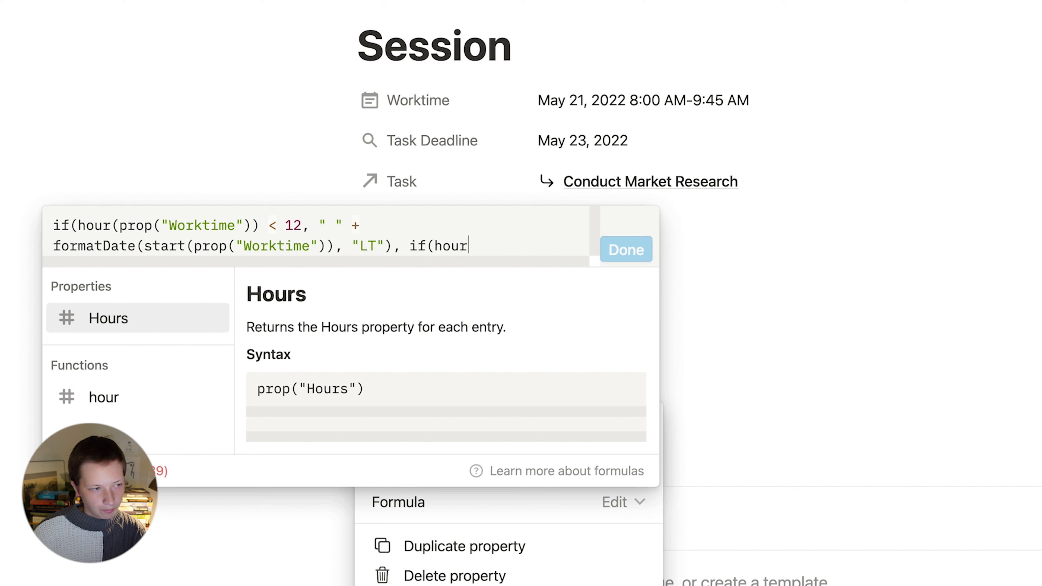
pyautogui.write('()')
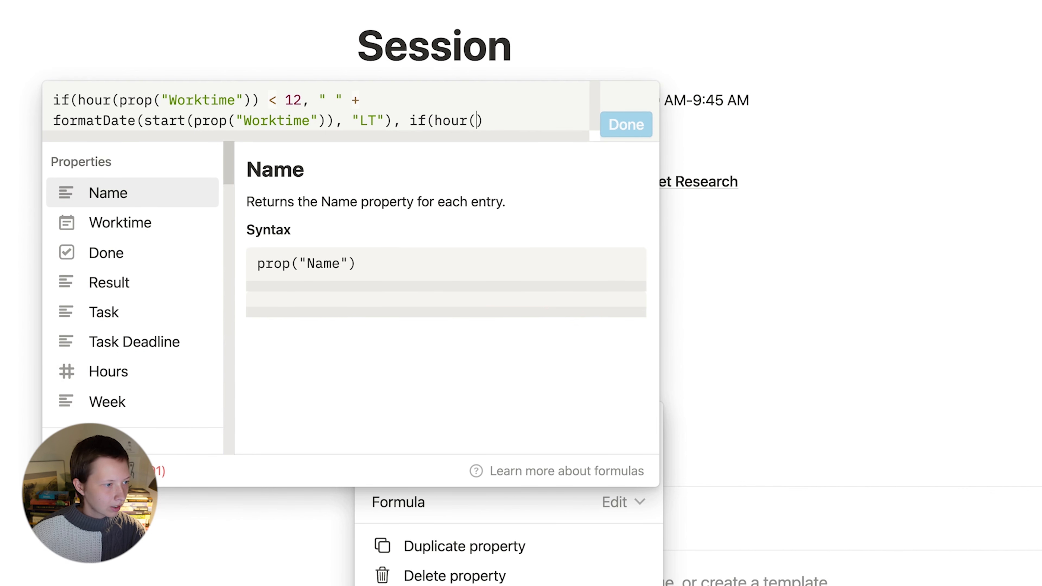
pyautogui.click(147, 234)
pyautogui.press('Right')
pyautogui.write('< 1')
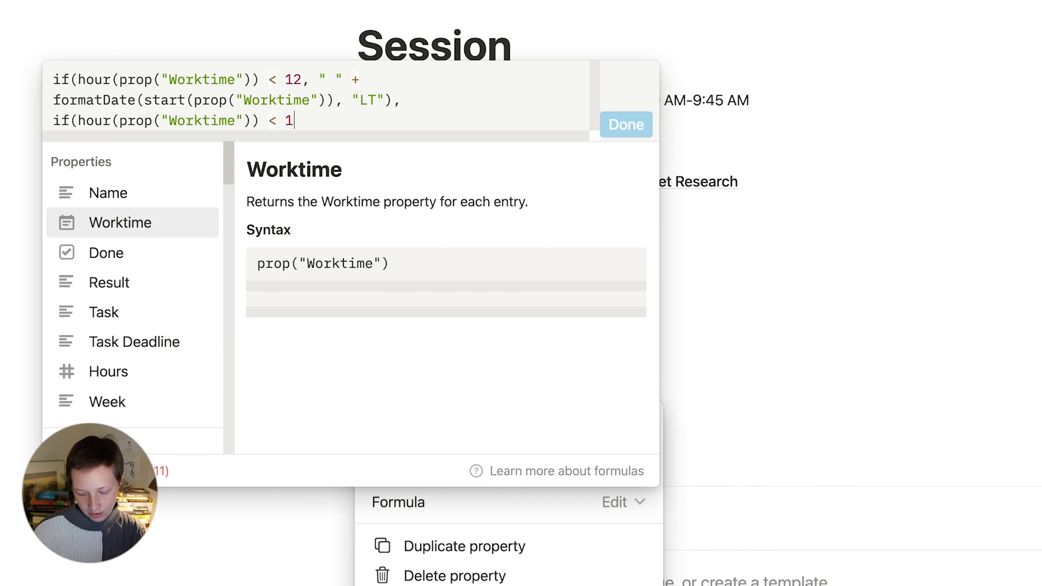
pyautogui.write('7, " "')
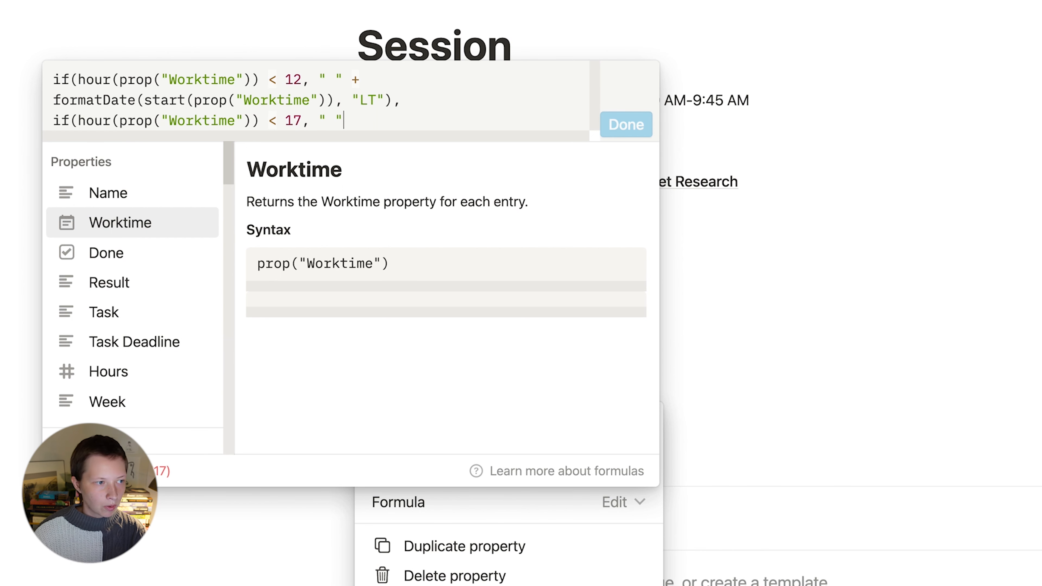
pyautogui.write(' +')
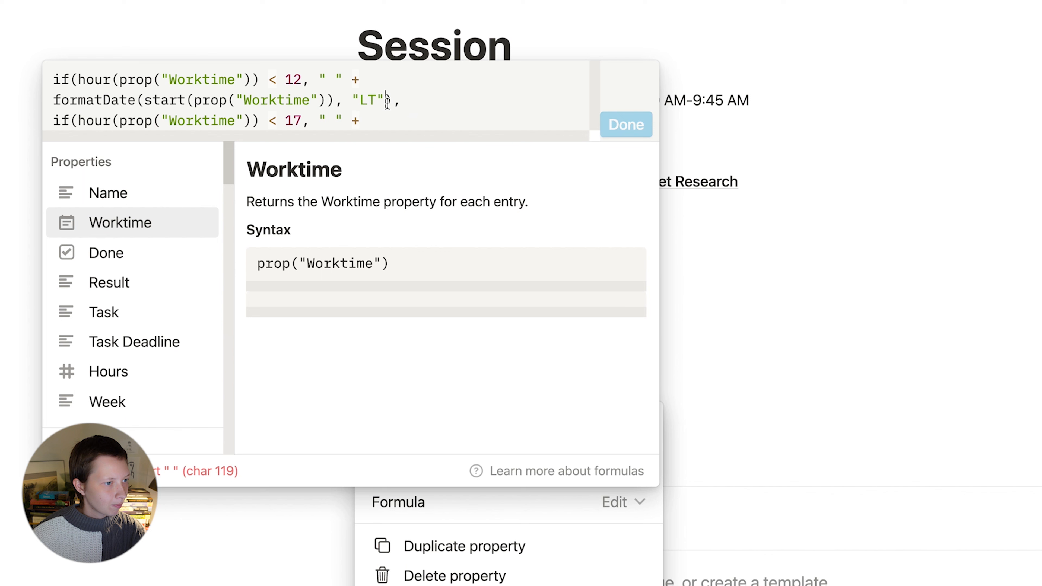
# Step: Copy the formatDate(start(prop("Worktime")), "LT") expression from the first branch to the end of the < 17 branch
pyautogui.moveTo(390, 100); pyautogui.dragTo(52, 99)
pyautogui.press('super+c')
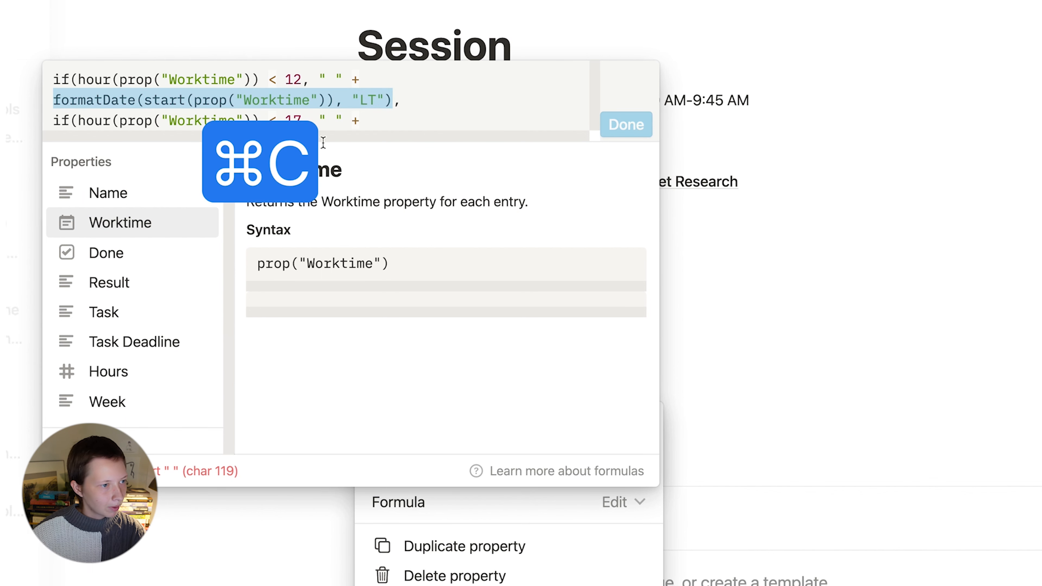
pyautogui.click(385, 119)
pyautogui.press('super+v')
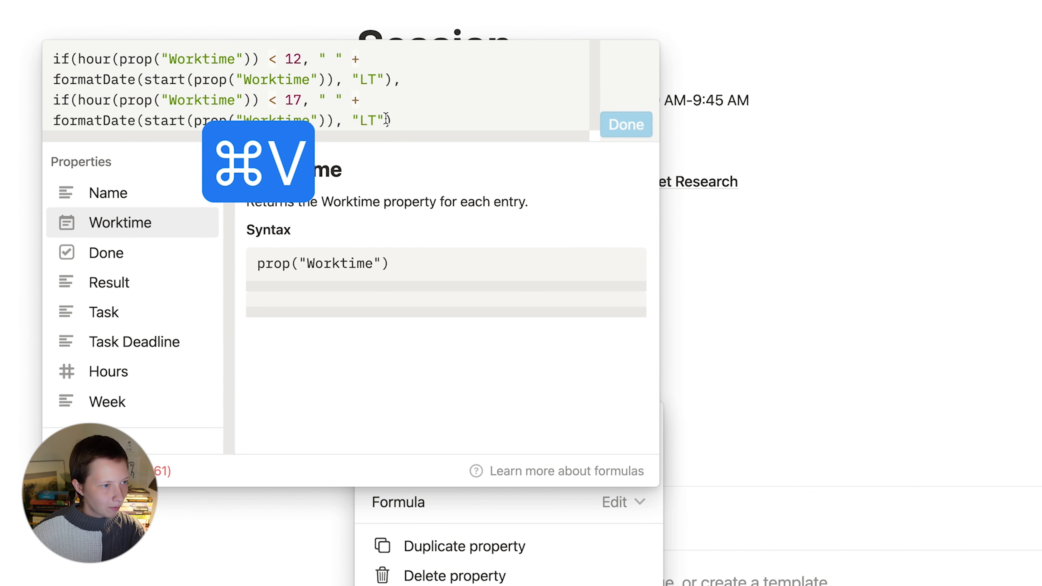
# Step: Add a nested third branch to the formula: if(hour(prop("Worktime")) < 24, " " +
pyautogui.write(', ')
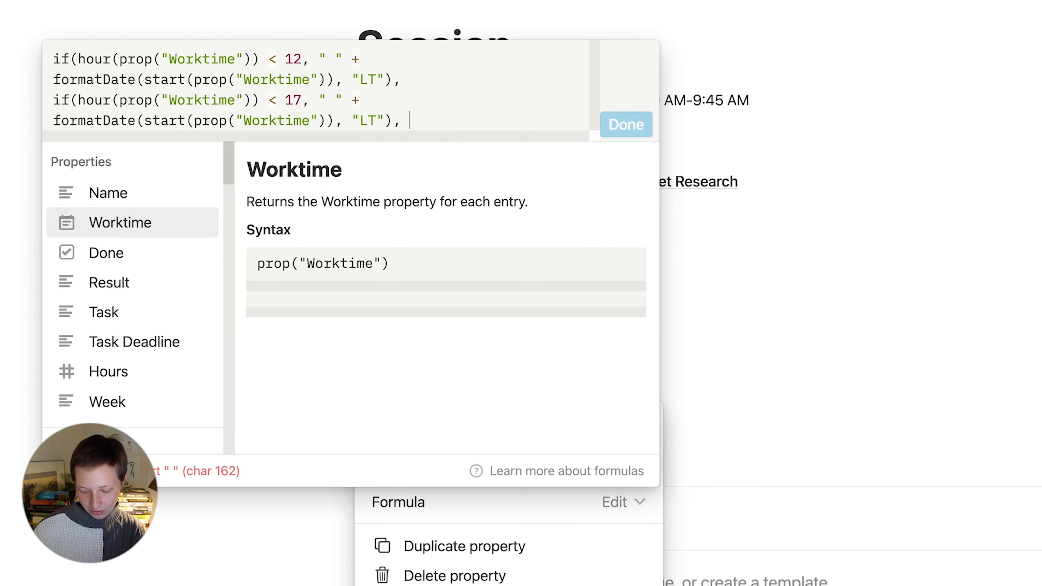
pyautogui.write('if(hour()')
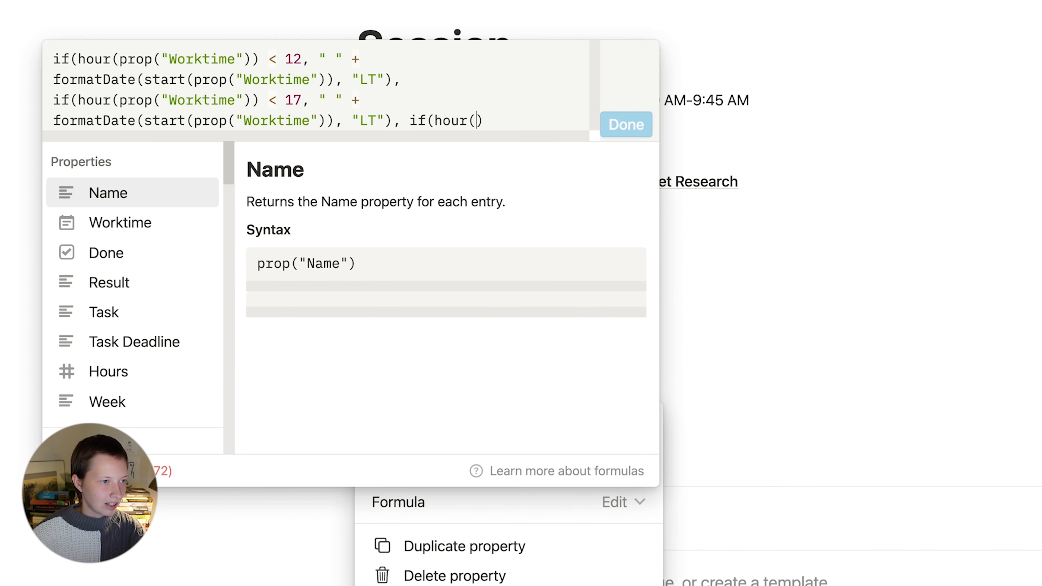
pyautogui.click(155, 228)
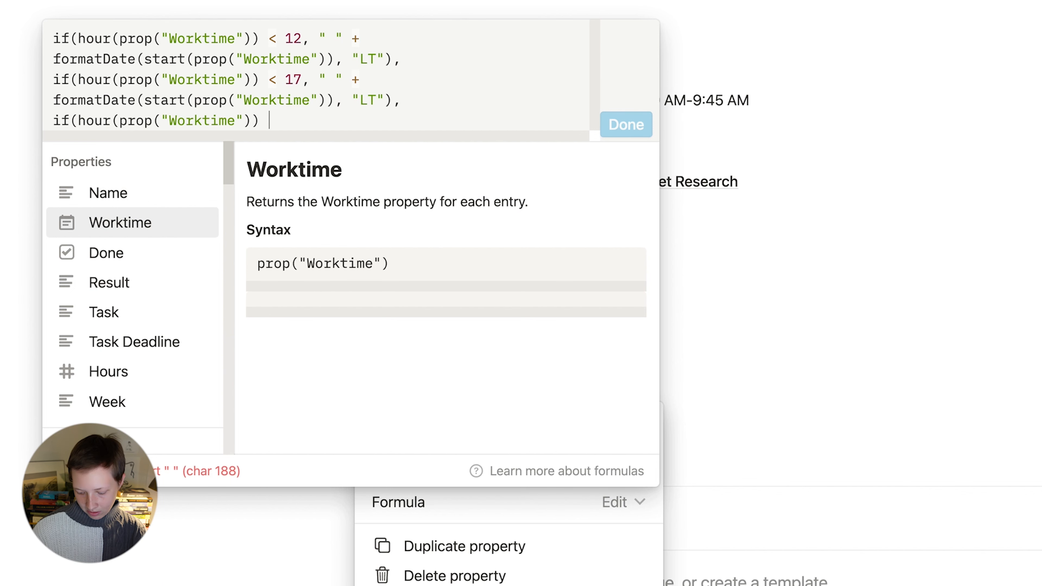
pyautogui.write('< ')
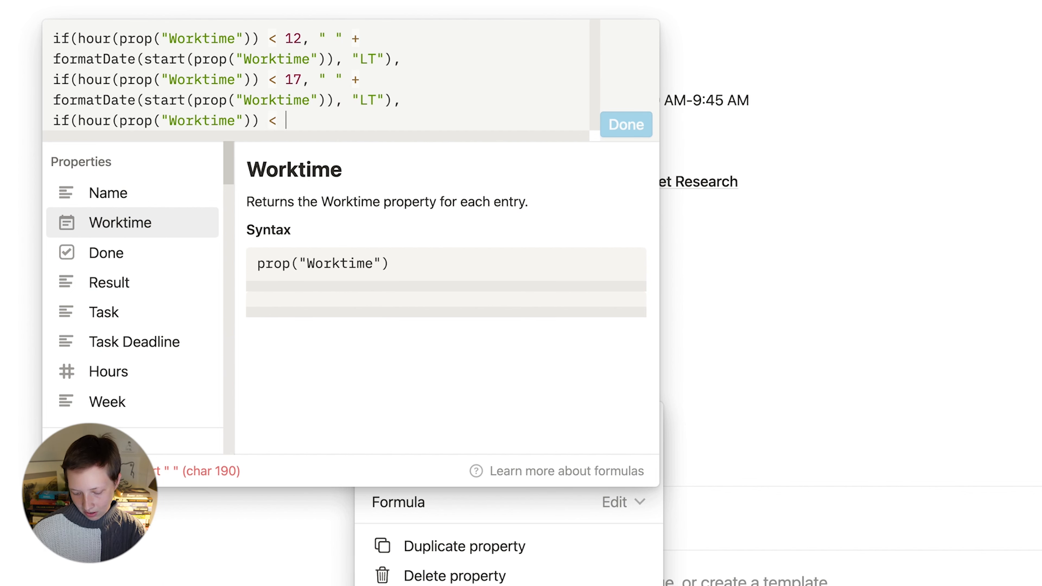
pyautogui.write('24, ')
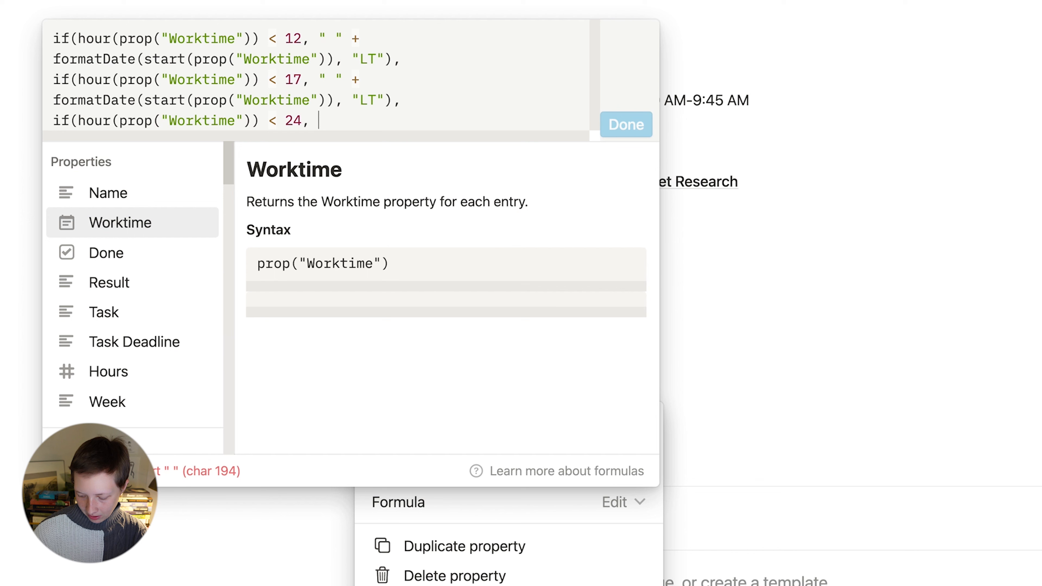
pyautogui.write('" " +')
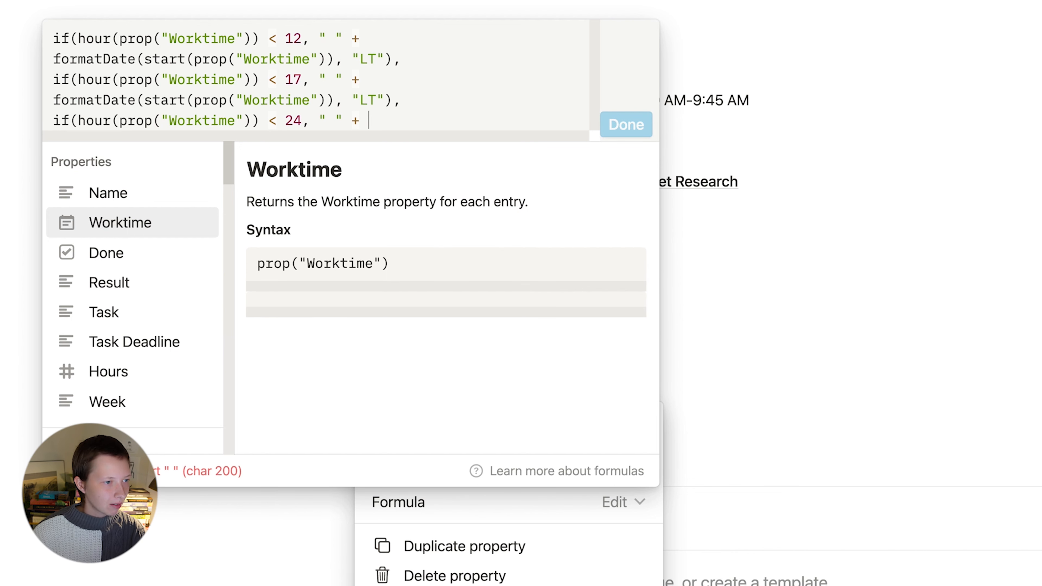
# Step: Complete the < 24 branch with the copied formatDate expression, add an empty "" fallback, close all three ifs and leave the formula editor
pyautogui.press('super+v')
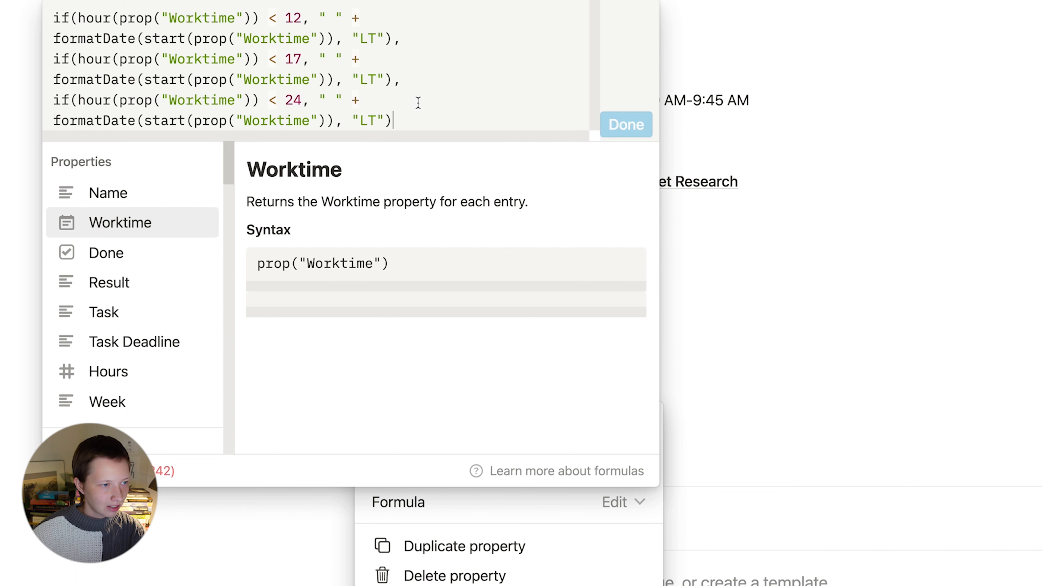
pyautogui.write(', ""')
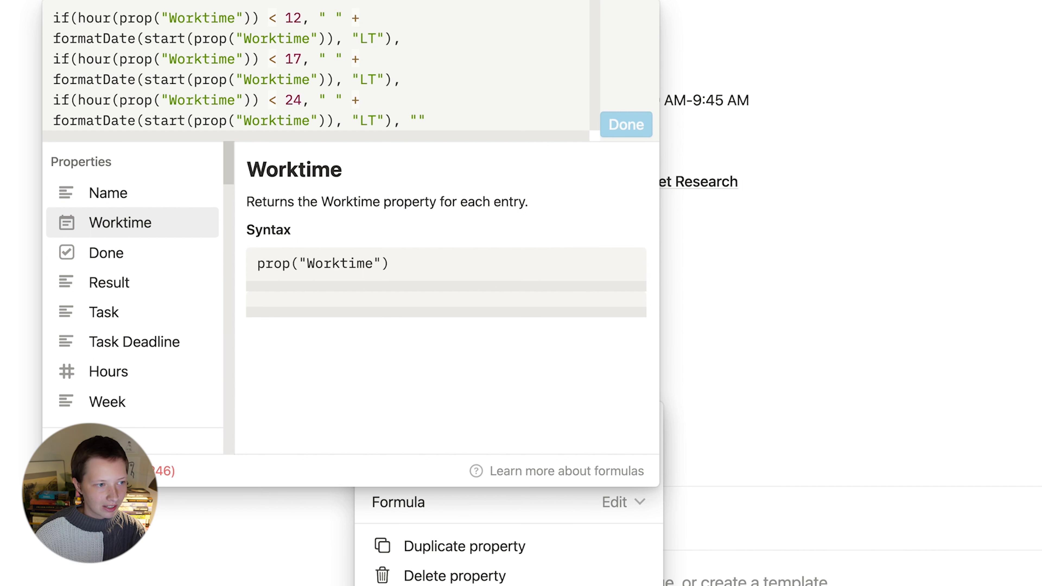
pyautogui.write(')))')
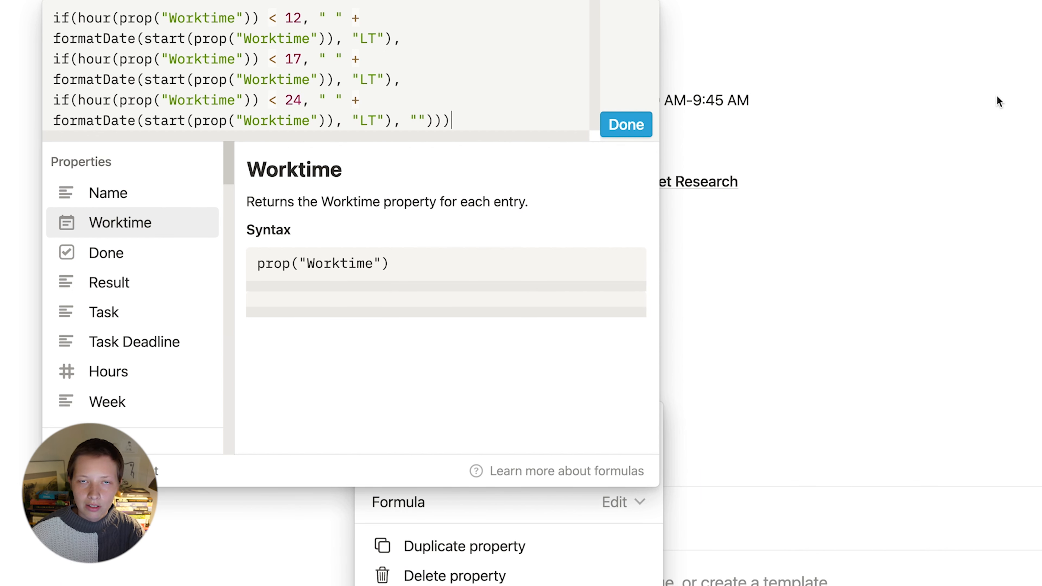
pyautogui.click(942, 114)
pyautogui.click(941, 114)
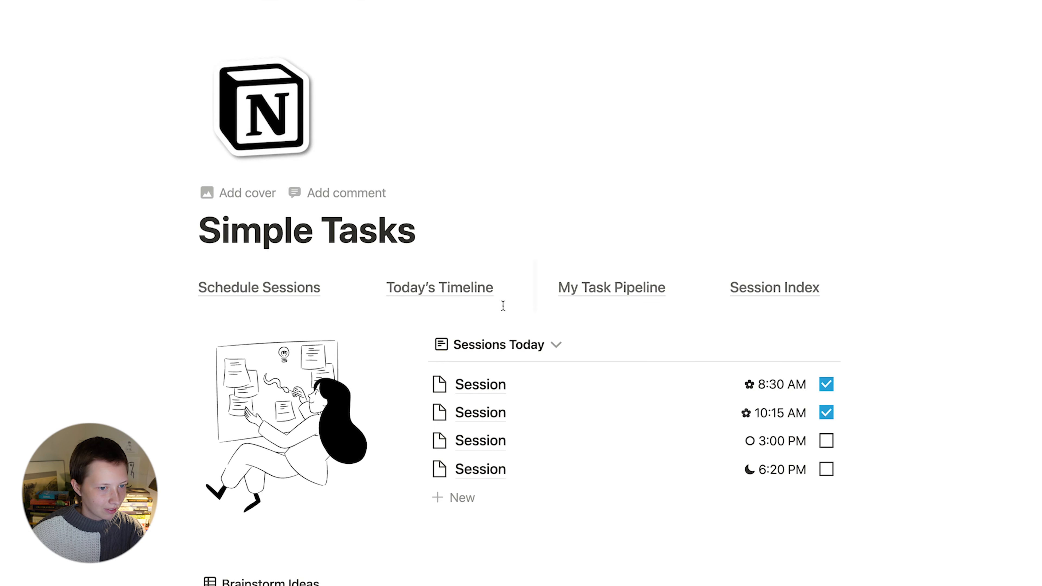
# Step: Copy the ✿ symbol from the Start Time code under Formulas on the Simple Tasks page into the < 12 branch's quotes
pyautogui.scroll(-10, 208, 308)
pyautogui.click(208, 308)
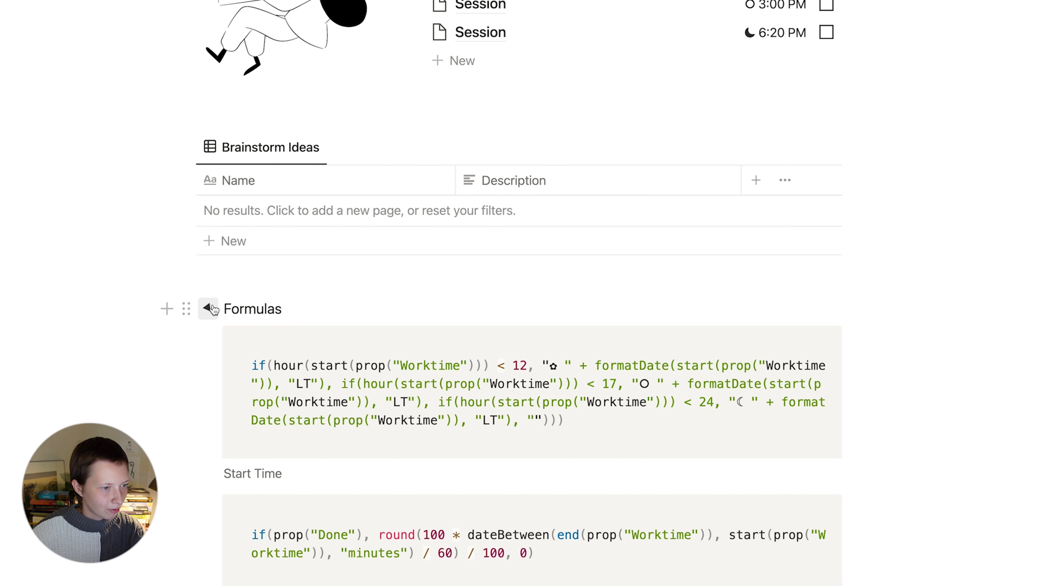
pyautogui.doubleClick(549, 365)
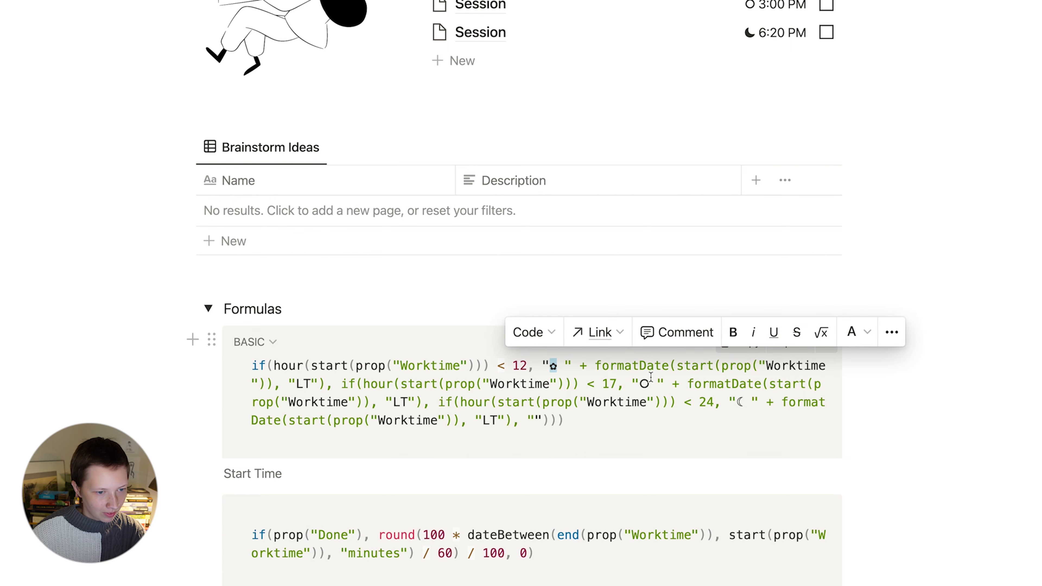
pyautogui.press('super+c')
pyautogui.hotkey('ctrl', 'Up')
pyautogui.click(237, 536)
pyautogui.click(383, 382)
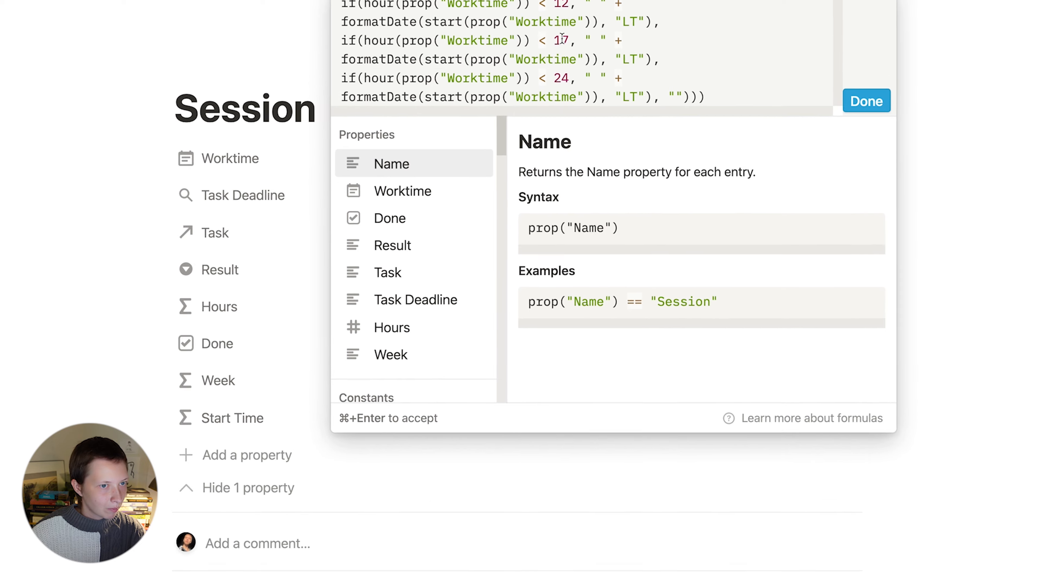
pyautogui.press('super+v')
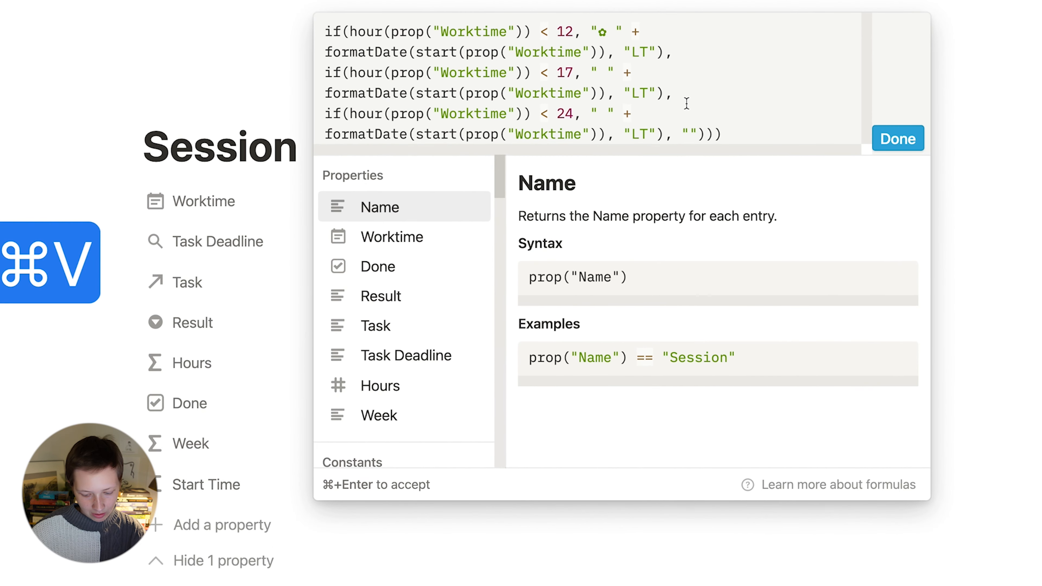
# Step: Copy the circle symbol from the reference Start Time code into the quotes of the formula's < 17 branch
pyautogui.hotkey('ctrl', 'Up')
pyautogui.click(865, 496)
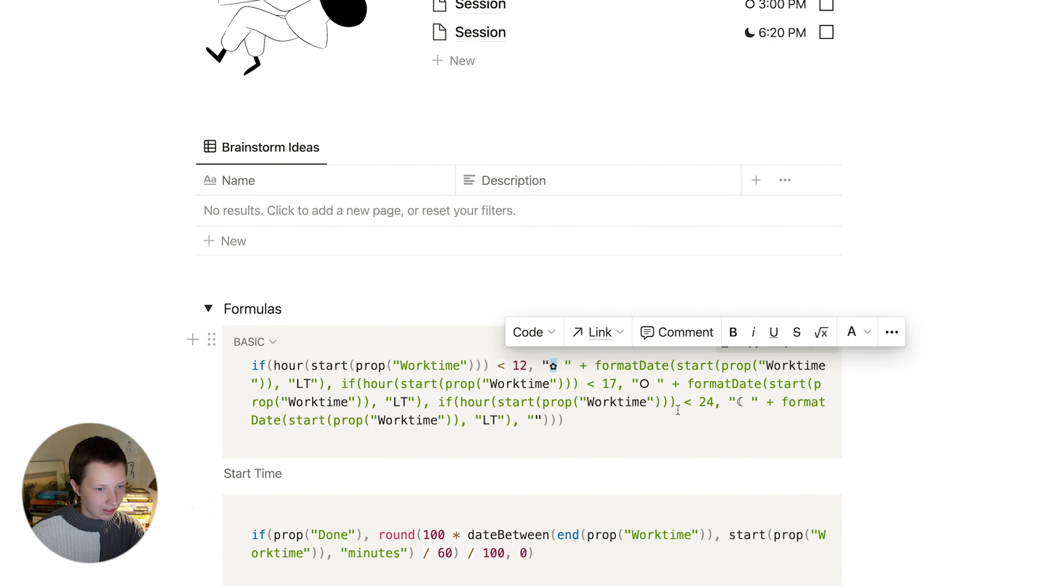
pyautogui.doubleClick(644, 384)
pyautogui.press('super+c')
pyautogui.hotkey('ctrl', 'Up')
pyautogui.click(283, 576)
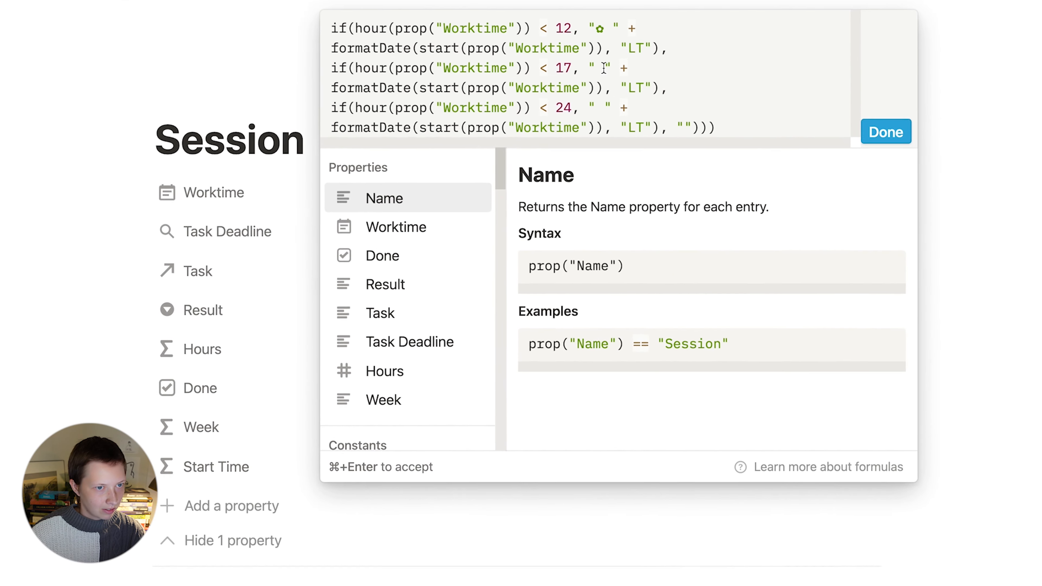
pyautogui.press('super+v')
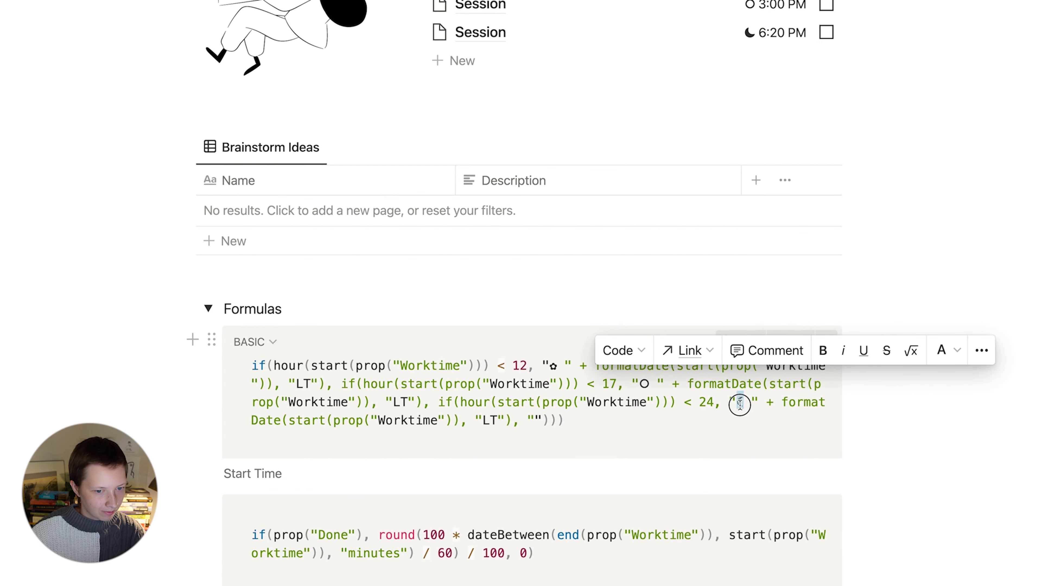
# Step: Copy the ☾ symbol from the reference code into the quotes of the < 24 branch and save the Start Time formula
pyautogui.moveTo(743, 401); pyautogui.dragTo(735, 402)
pyautogui.press('super+c')
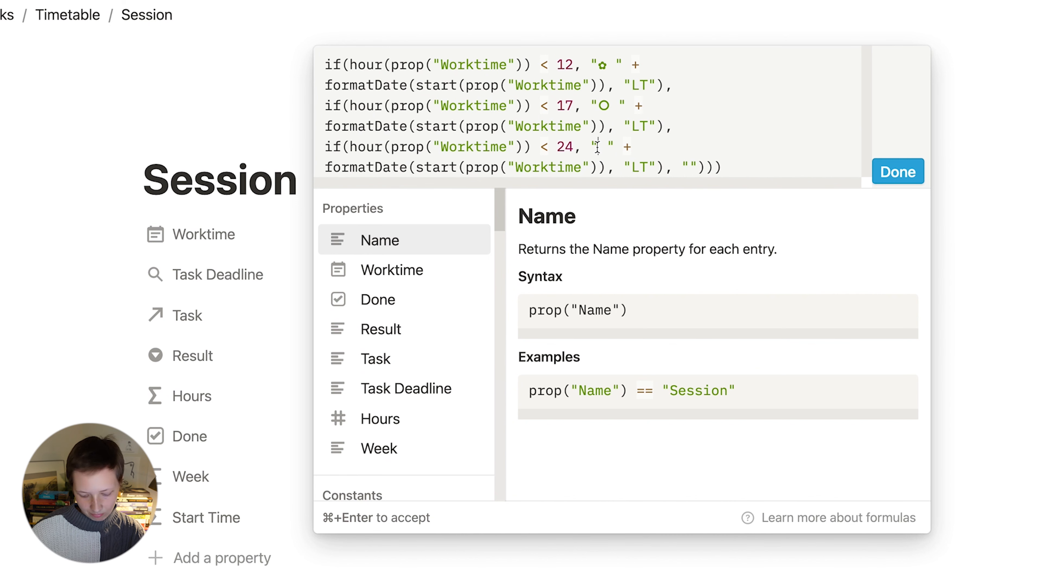
pyautogui.press('super+v')
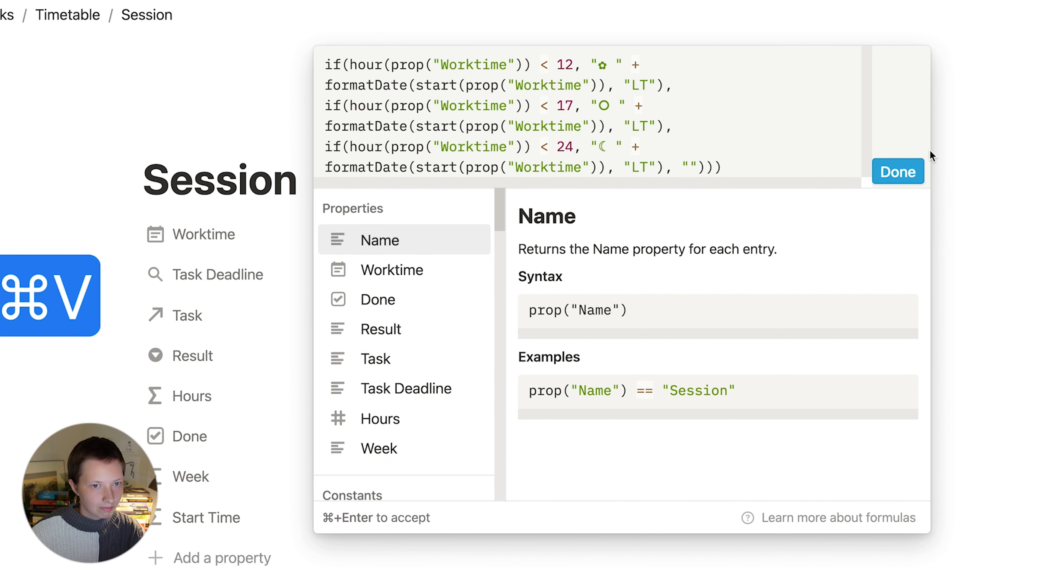
pyautogui.click(897, 171)
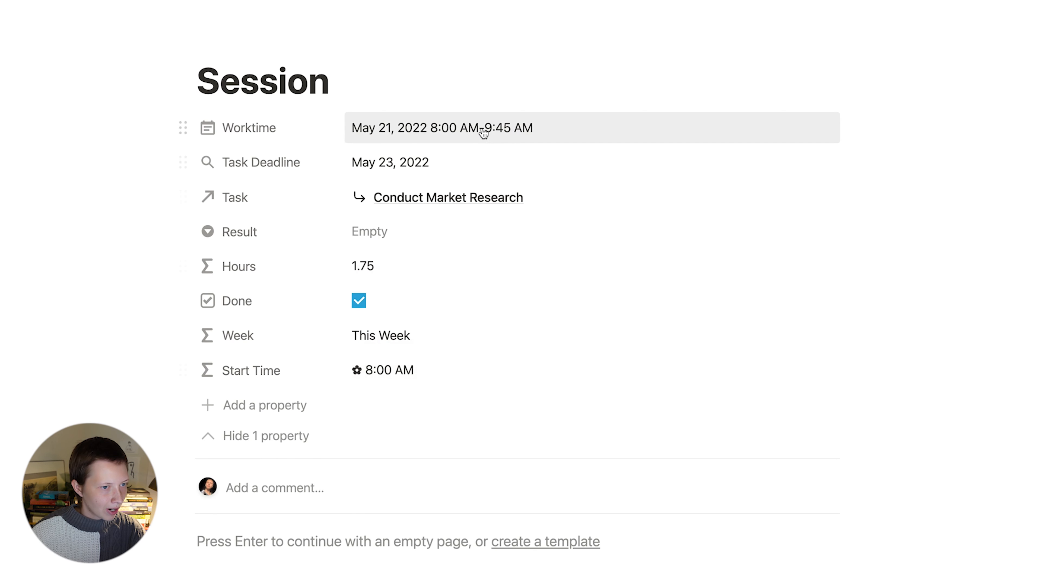
# Step: Set the session's Worktime start to 3:00 PM to test the afternoon branch
pyautogui.click(519, 136)
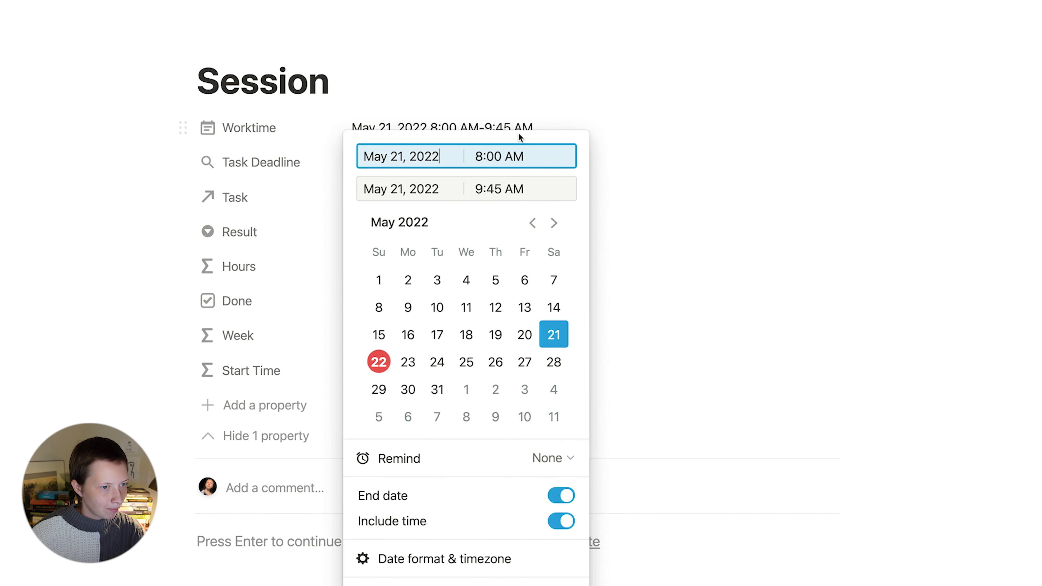
pyautogui.click(481, 157)
pyautogui.press('BackSpace')
pyautogui.write('3')
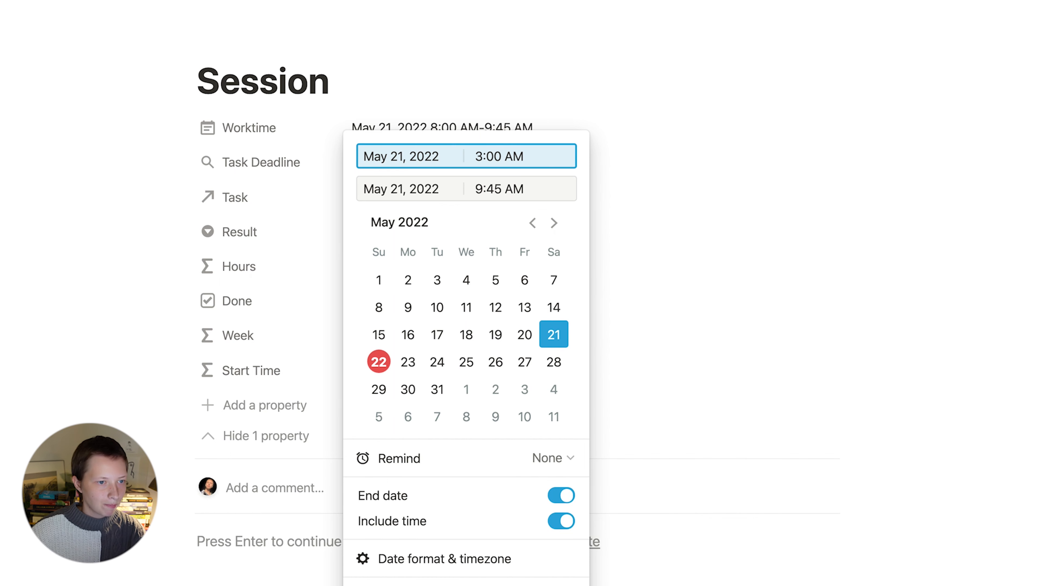
pyautogui.click(513, 158)
pyautogui.press('BackSpace')
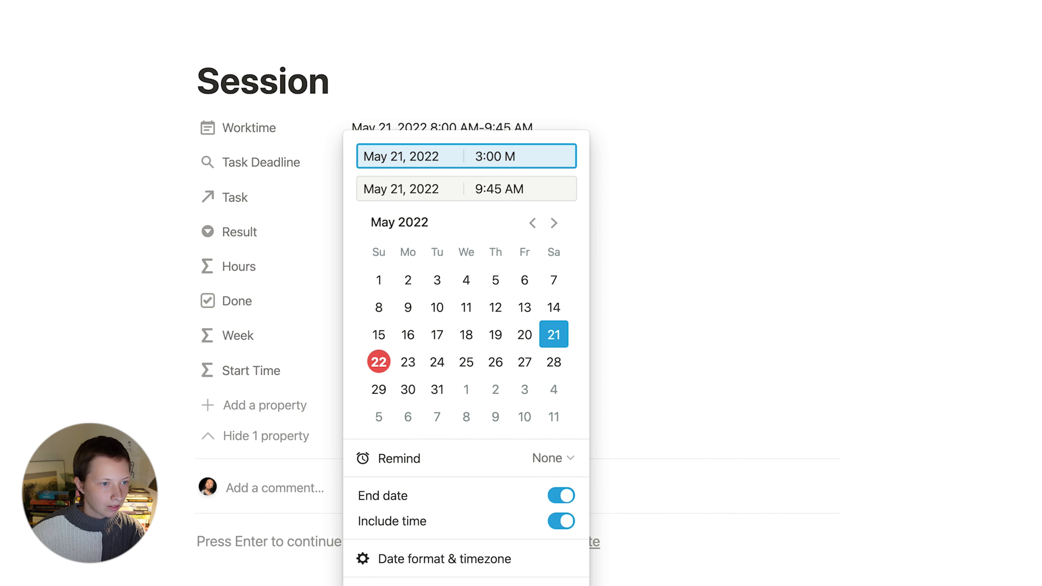
pyautogui.write('P')
pyautogui.click(482, 189)
pyautogui.click(183, 251)
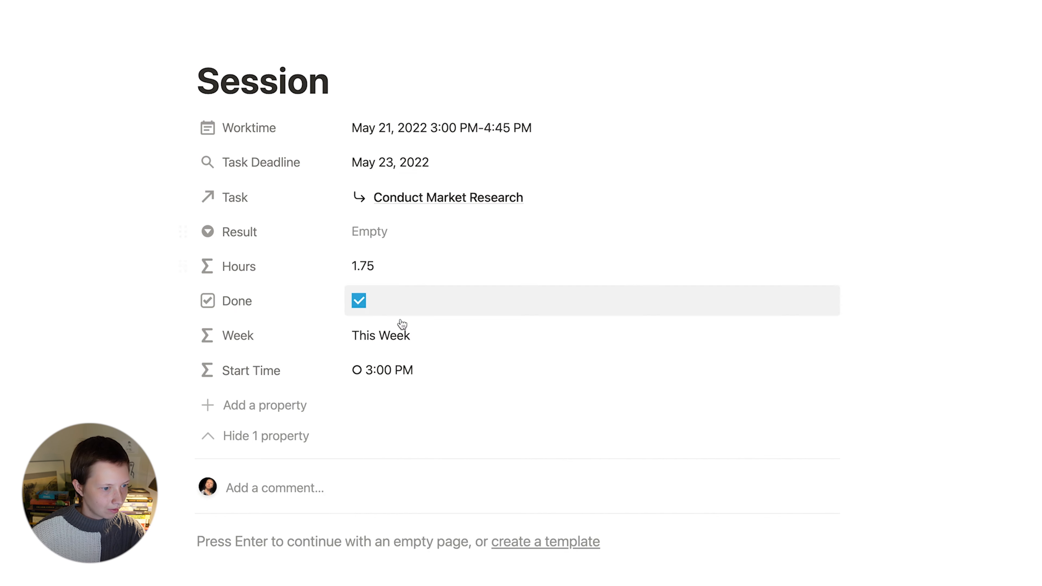
# Step: Set the Worktime start to 6:00 PM to test the evening branch and move the Start Time property above Worktime
pyautogui.click(426, 135)
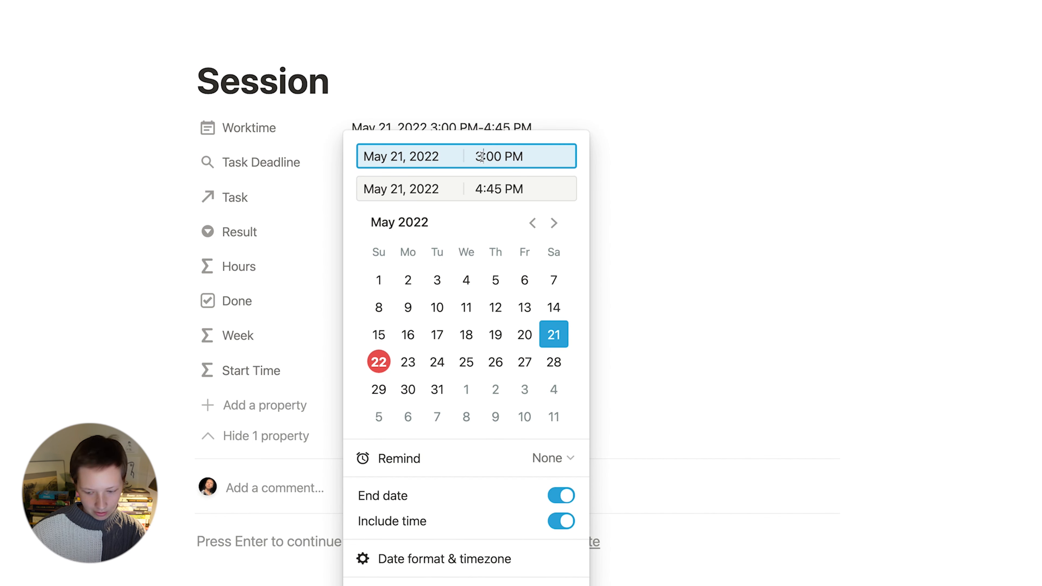
pyautogui.press('BackSpace')
pyautogui.write('6')
pyautogui.click(252, 162)
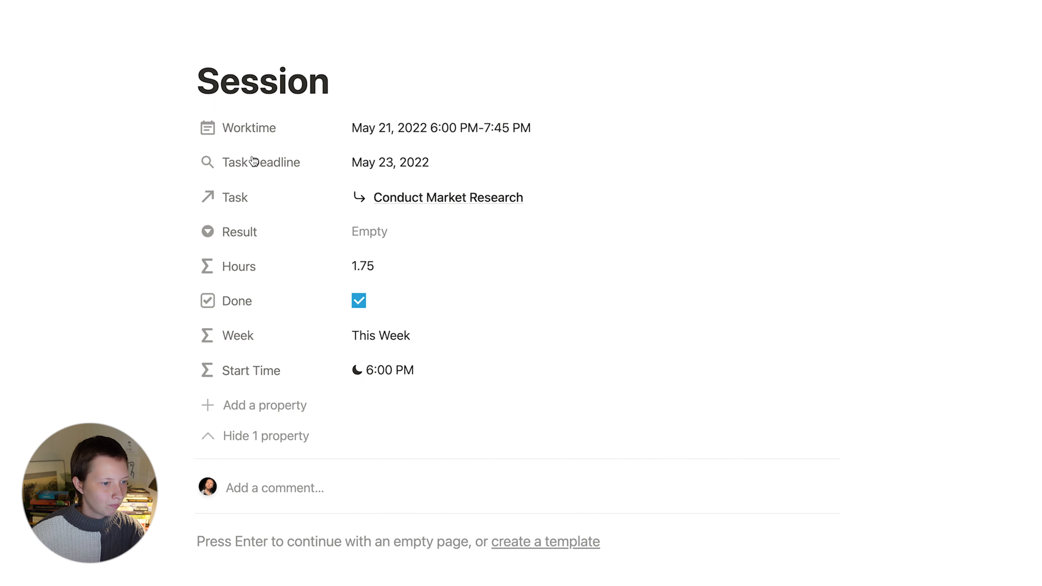
pyautogui.moveTo(252, 371); pyautogui.dragTo(254, 127)
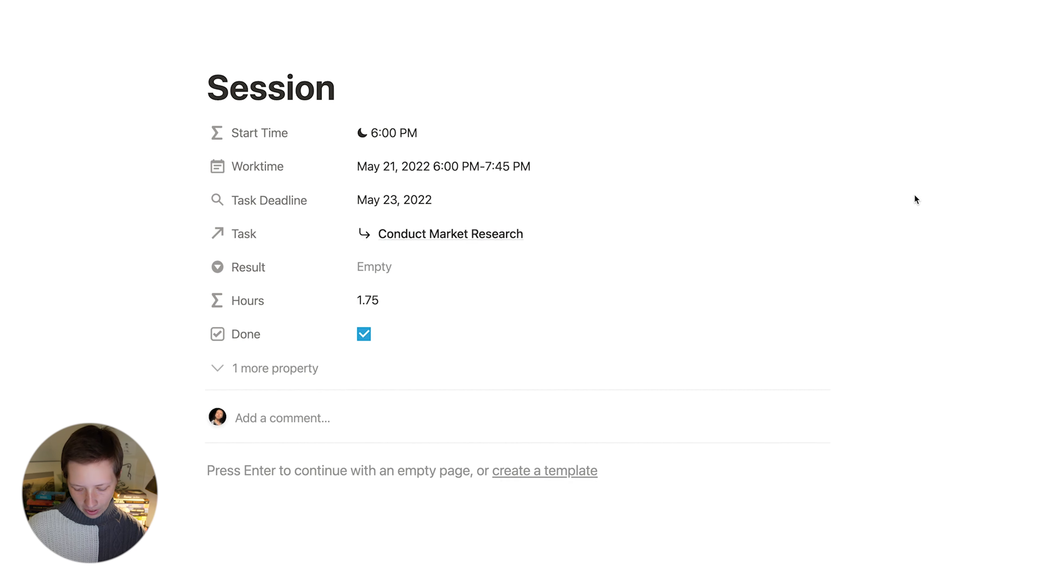
# Step: Return to the Timetable and add three more sessions on May 21 and three on May 22
pyautogui.press('shift+super+u')
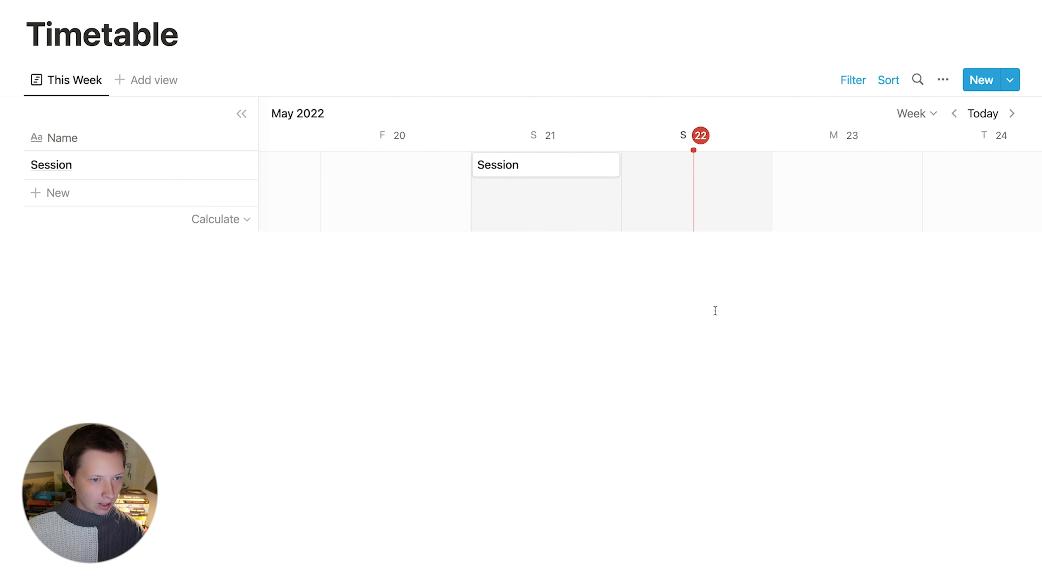
pyautogui.click(513, 192)
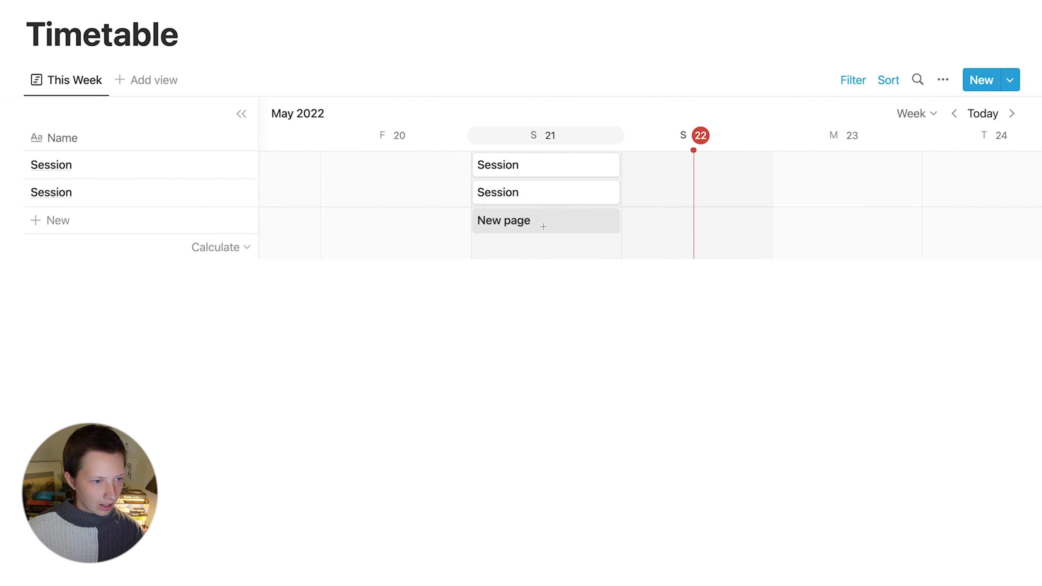
pyautogui.click(544, 220)
pyautogui.click(558, 248)
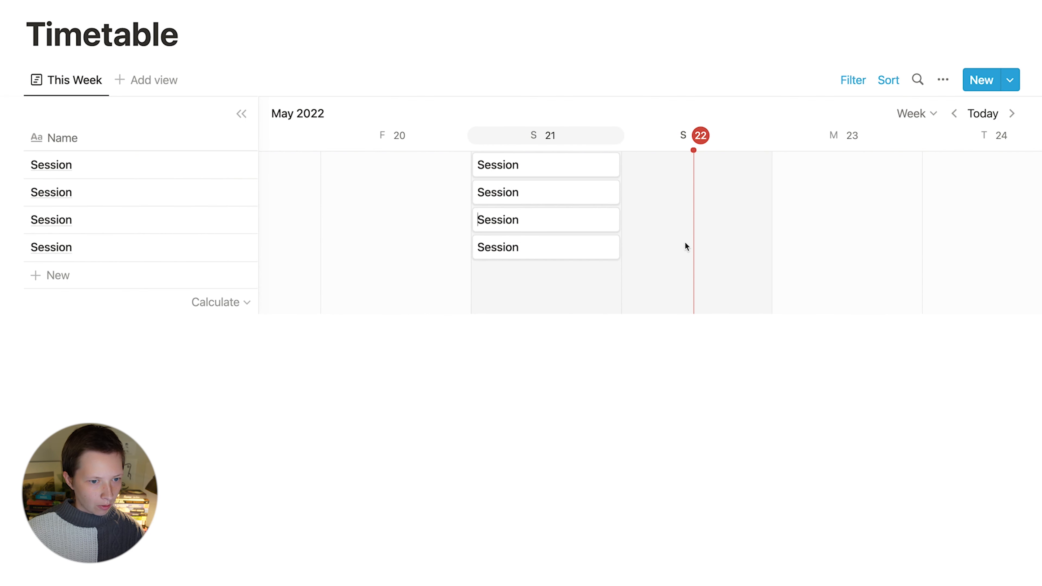
pyautogui.click(677, 274)
pyautogui.click(677, 302)
pyautogui.click(677, 330)
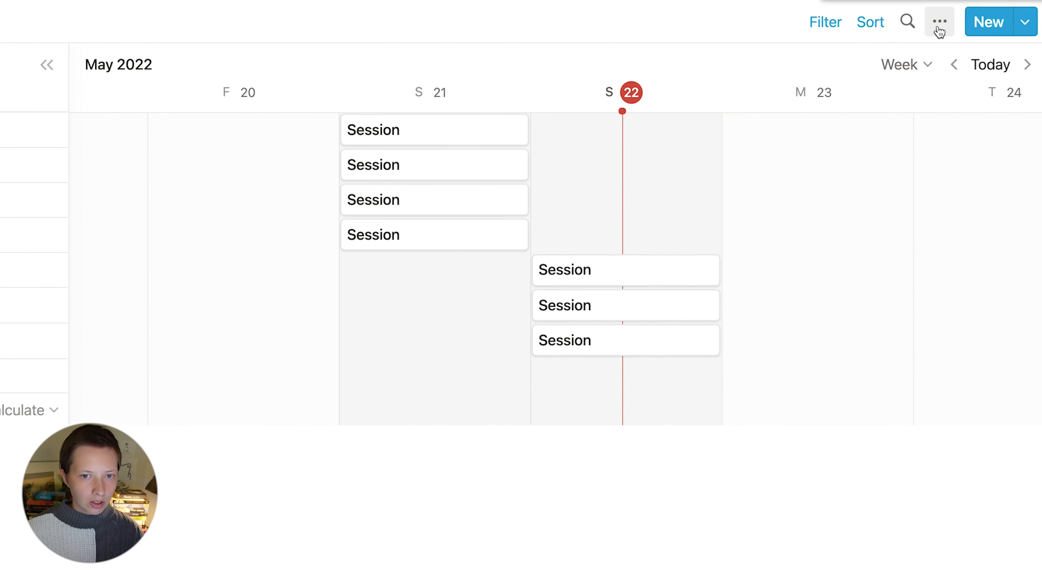
# Step: Show Hours and Task in the timeline's table, with Hours first, and hide Name there
pyautogui.click(939, 30)
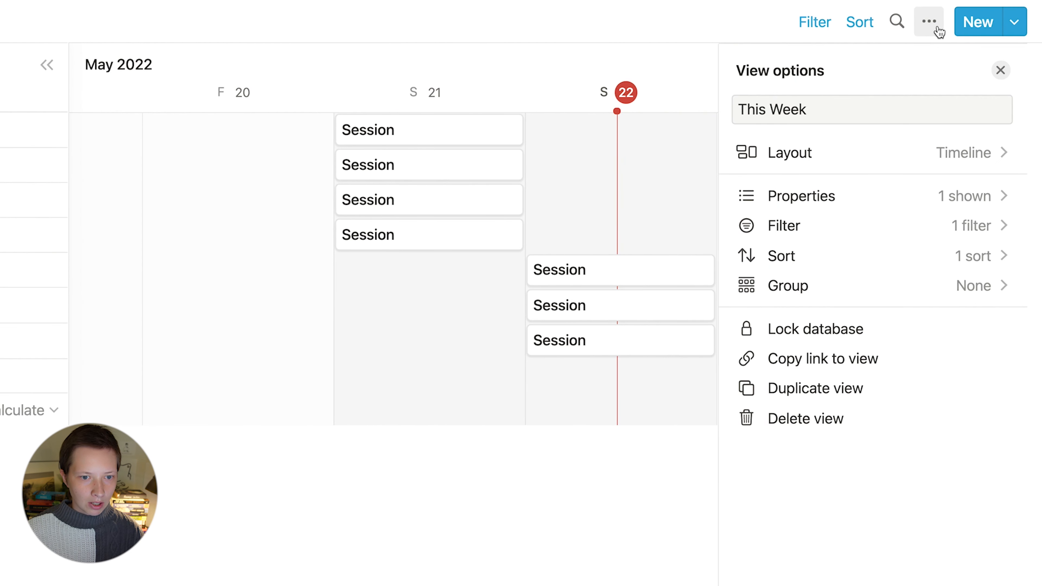
pyautogui.click(802, 201)
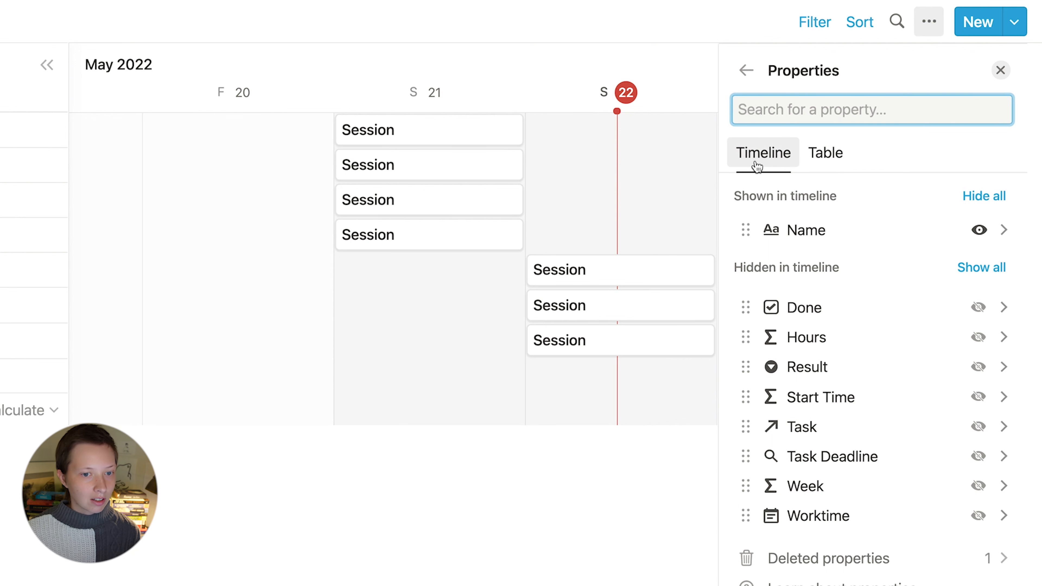
pyautogui.click(831, 151)
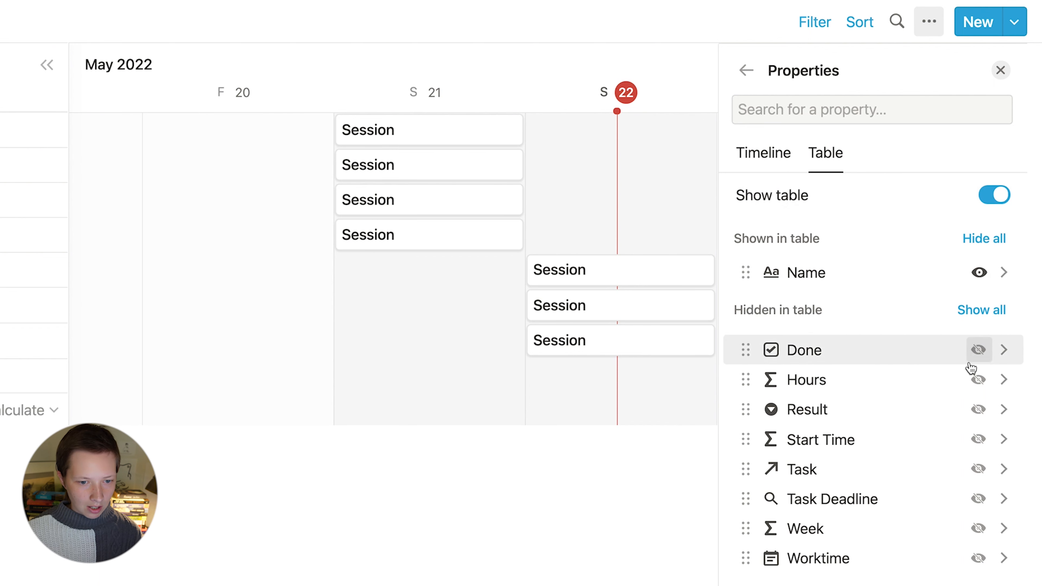
pyautogui.click(977, 471)
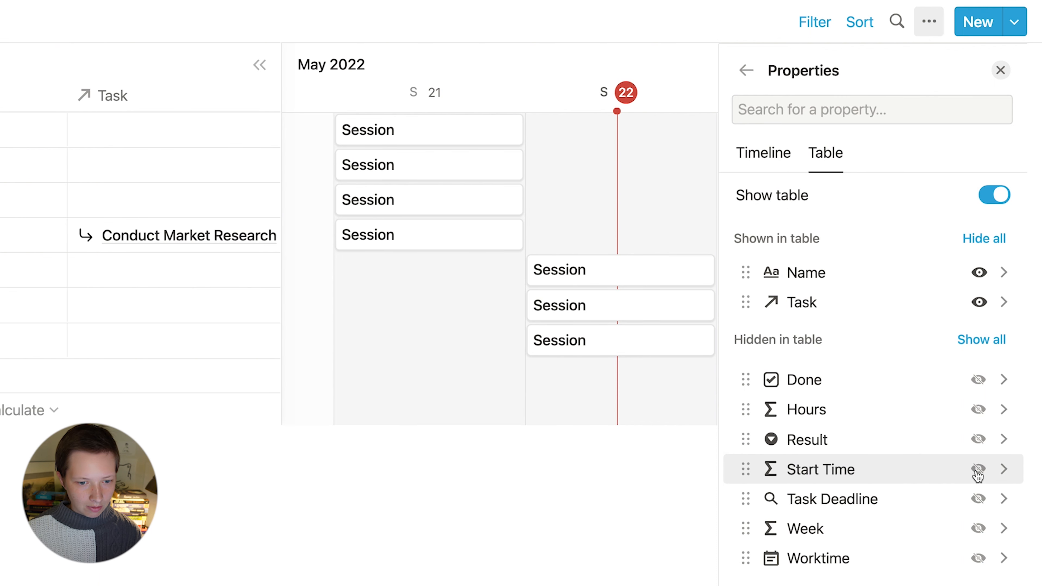
pyautogui.click(979, 409)
pyautogui.moveTo(857, 336); pyautogui.dragTo(918, 298)
pyautogui.click(979, 272)
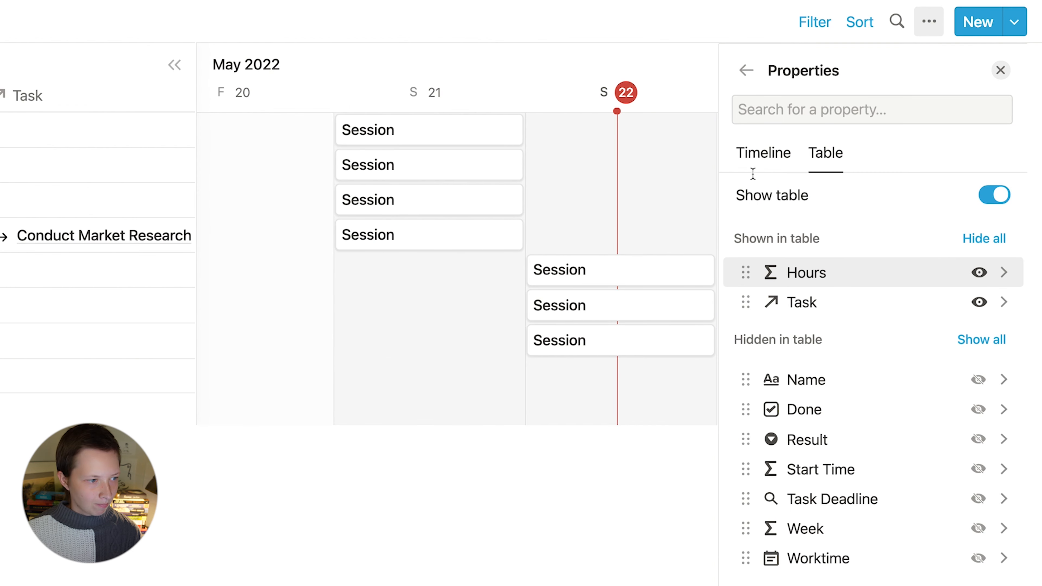
# Step: Close the view options, narrow the table's Hours column and widen the Task column to fit the task name
pyautogui.click(746, 70)
pyautogui.click(367, 549)
pyautogui.moveTo(190, 132); pyautogui.dragTo(80, 123)
pyautogui.moveTo(276, 116); pyautogui.dragTo(306, 120)
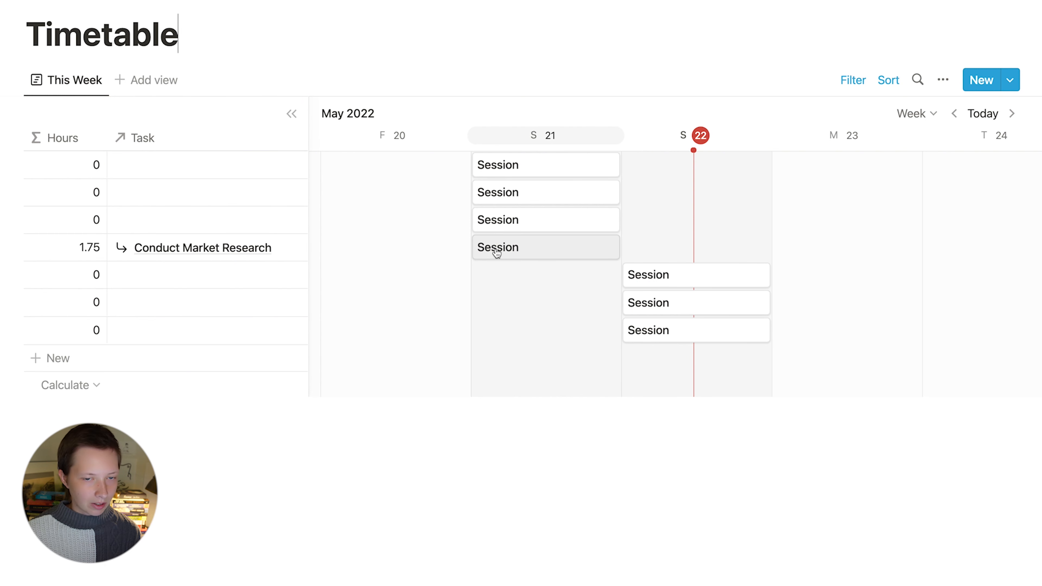
# Step: Show Done and Start Time on the timeline cards, ordered Done, Start Time, Name
pyautogui.click(943, 80)
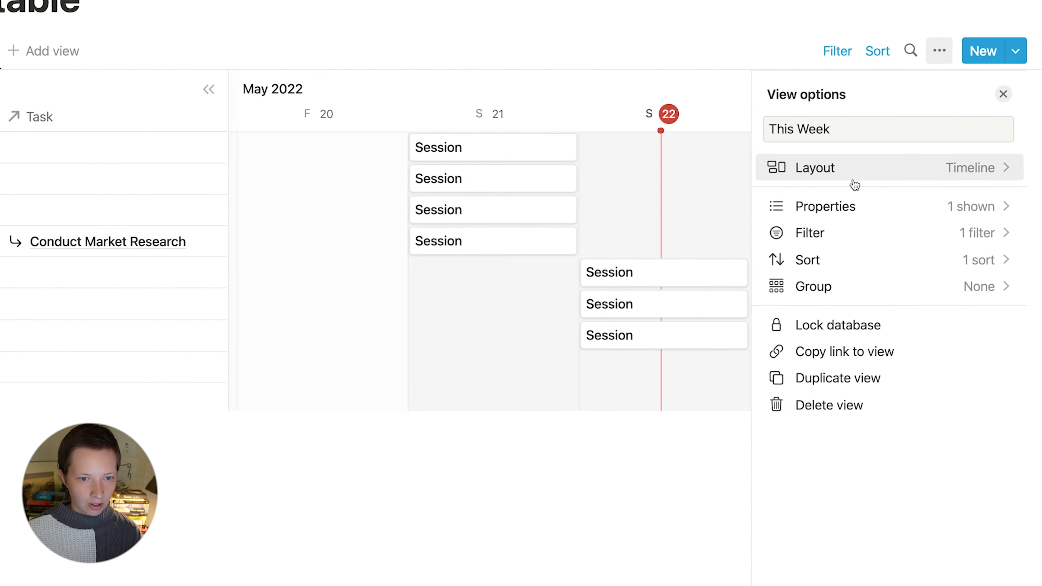
pyautogui.click(818, 207)
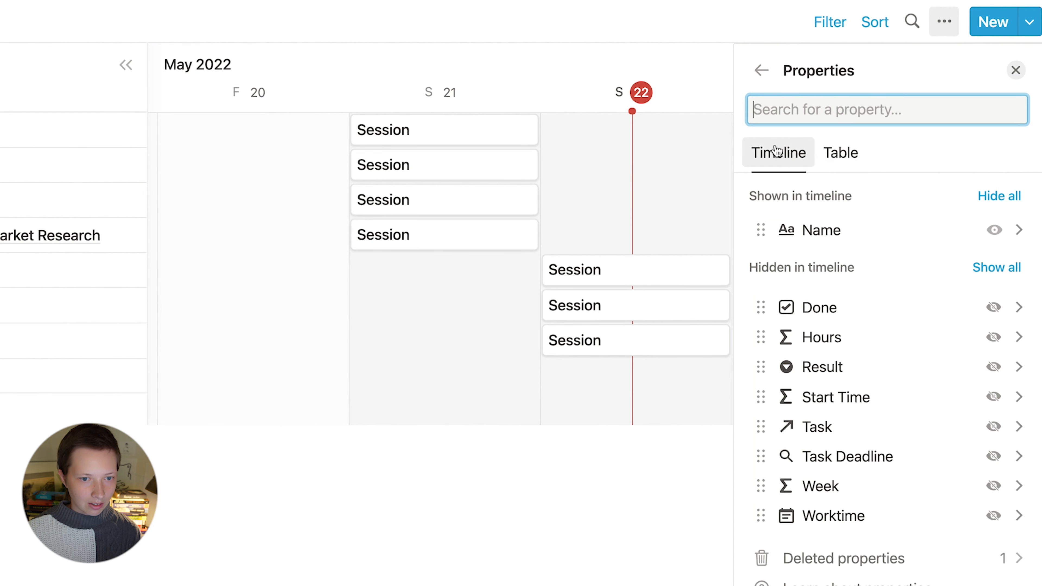
pyautogui.click(997, 309)
pyautogui.moveTo(833, 247); pyautogui.dragTo(812, 223)
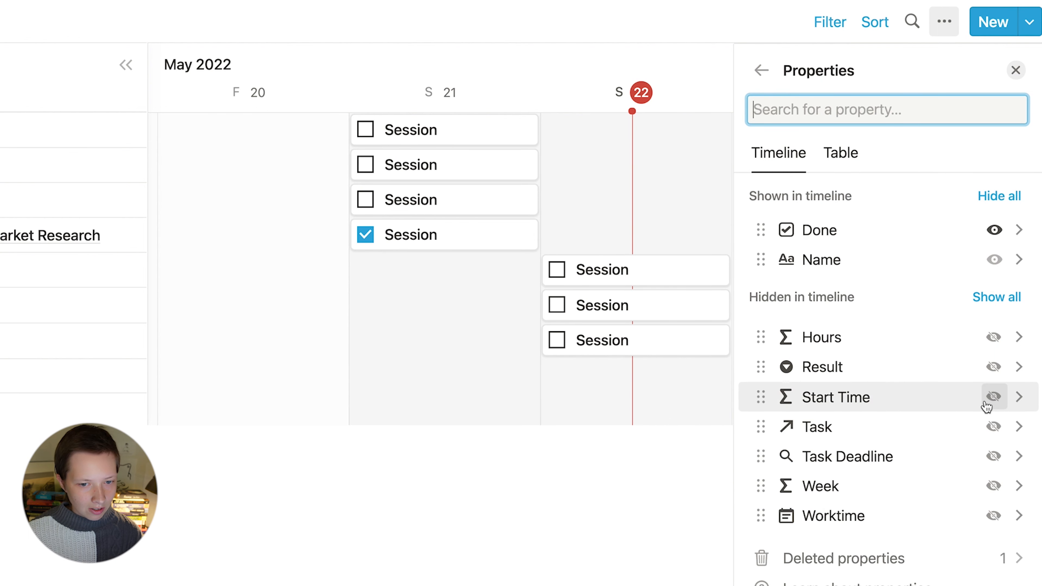
pyautogui.click(992, 396)
pyautogui.moveTo(851, 288); pyautogui.dragTo(832, 260)
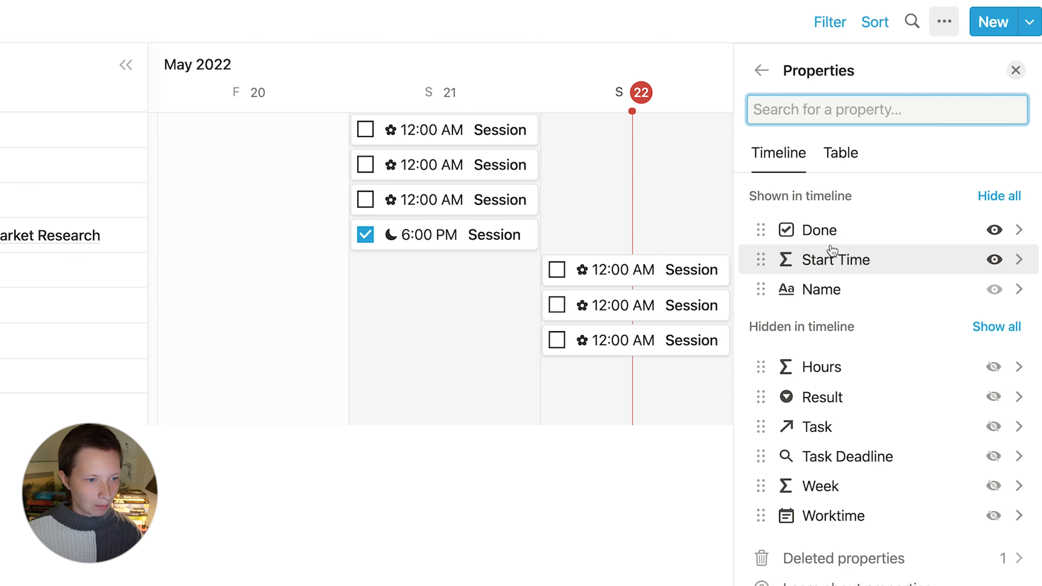
pyautogui.click(299, 505)
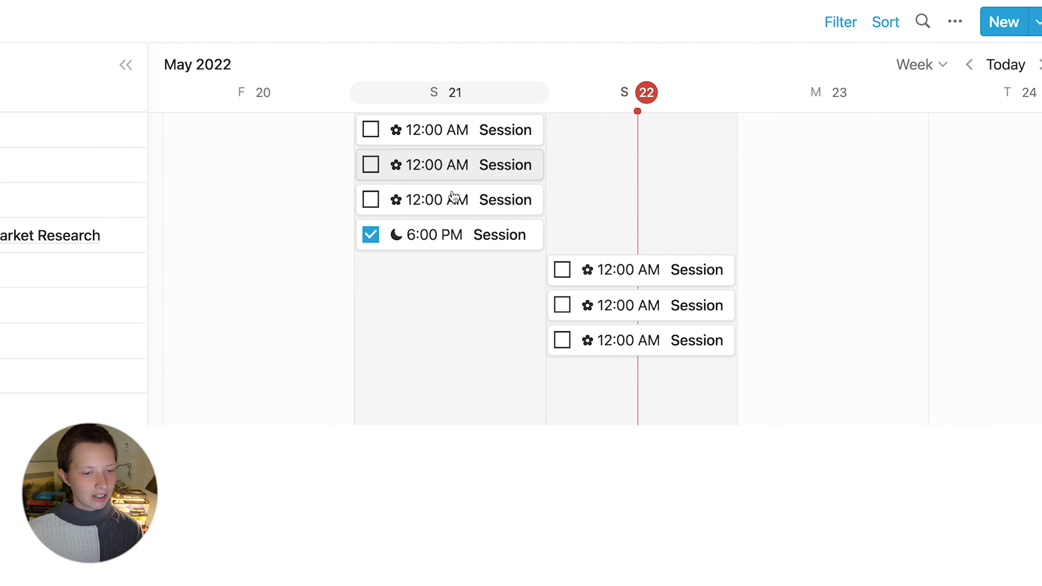
# Step: Add a fourth session on May 22 and open the Start Time formula from one of that day's sessions
pyautogui.click(631, 383)
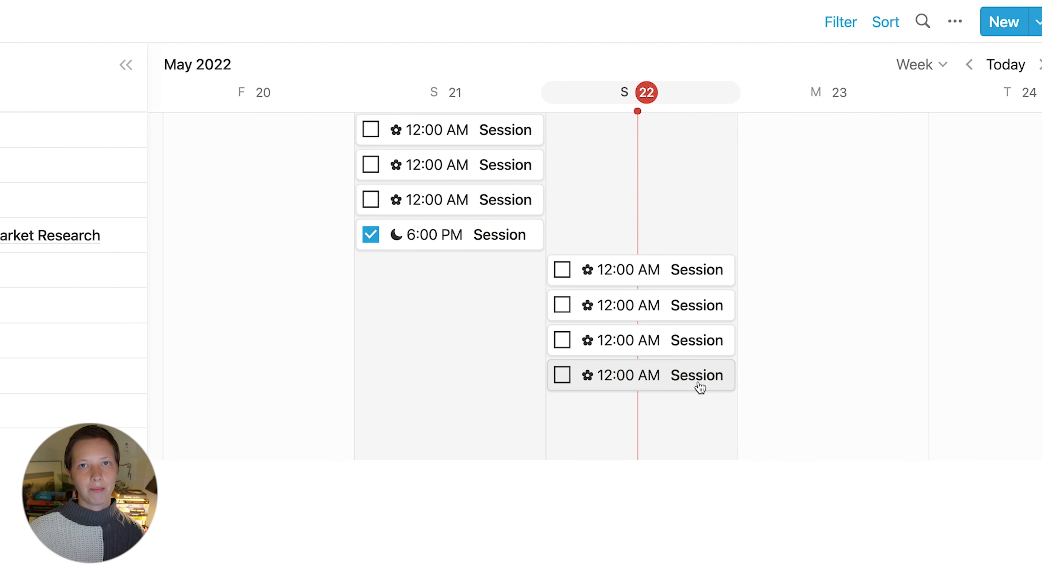
pyautogui.click(676, 341)
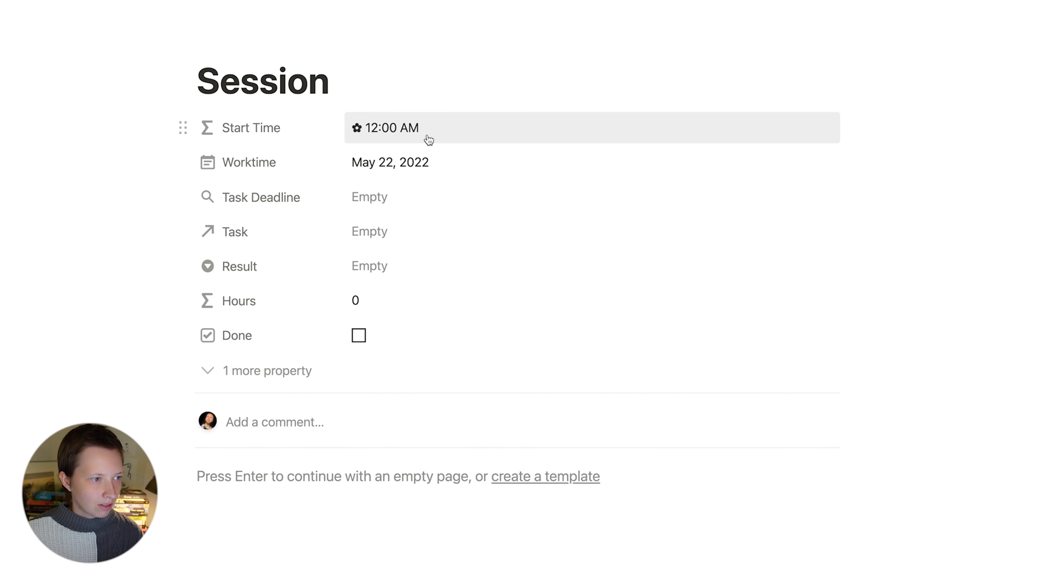
pyautogui.click(381, 137)
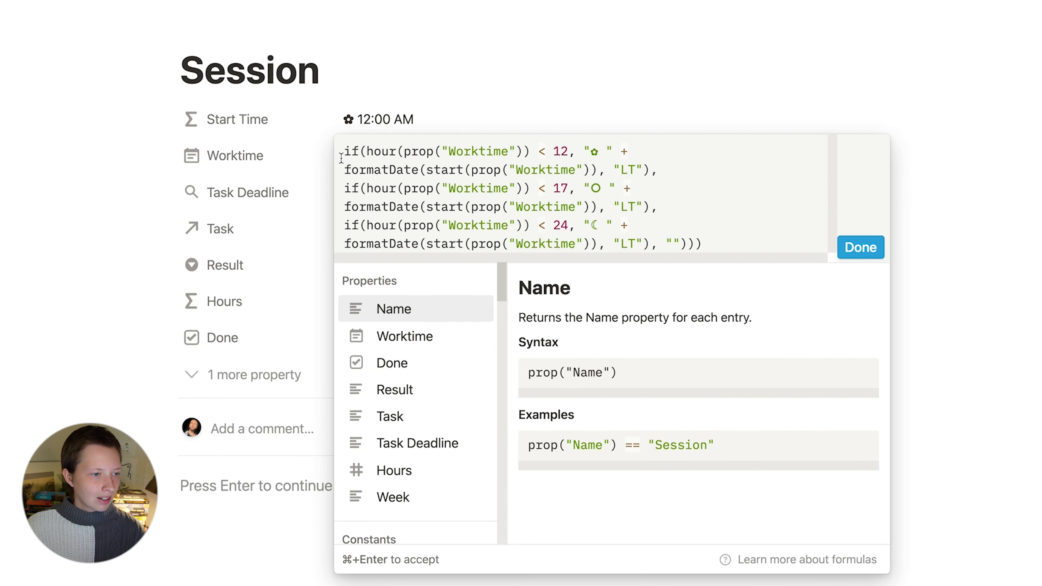
# Step: Prefix the Start Time formula with an outer if testing hour(prop("Worktime")) == 0, with an empty text string as its result
pyautogui.click(352, 157)
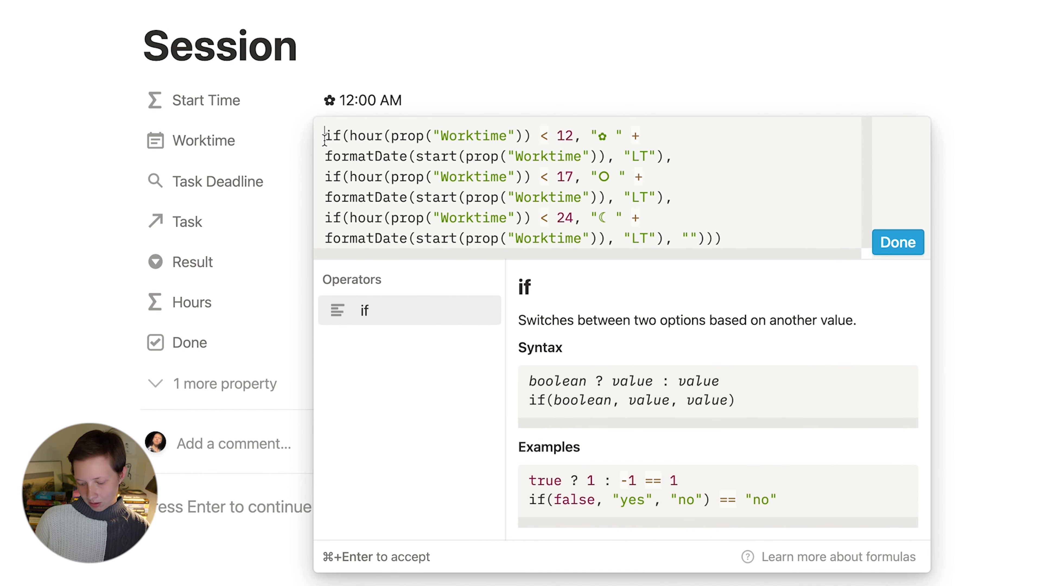
pyautogui.write('if(')
pyautogui.press('Left')
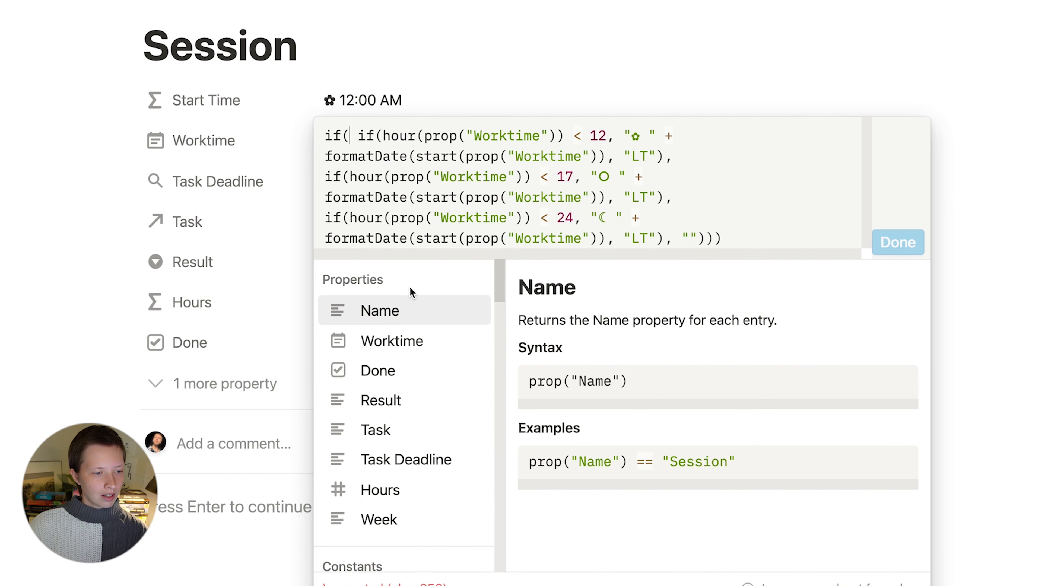
pyautogui.write('hour(')
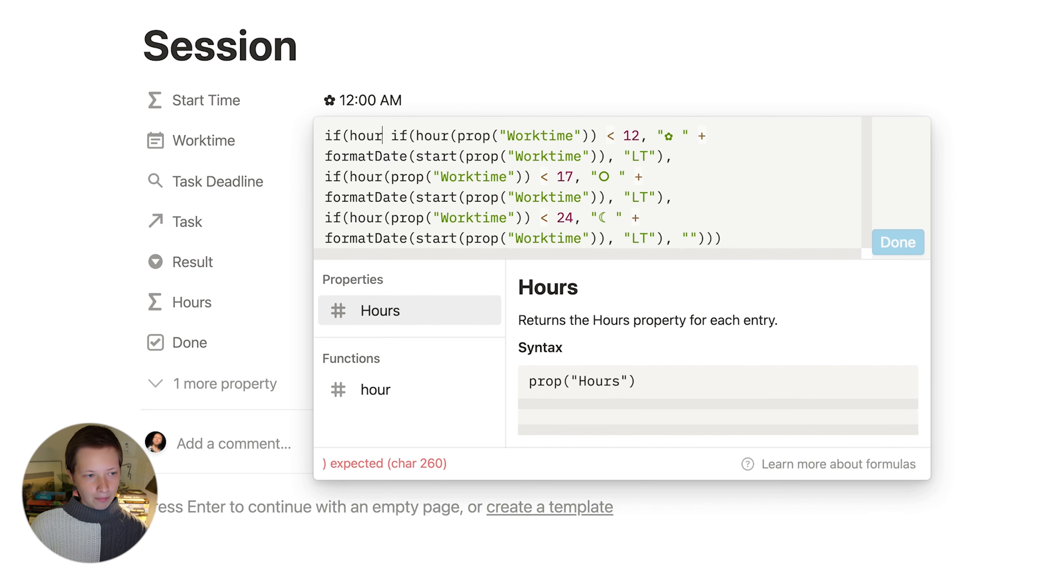
pyautogui.click(476, 344)
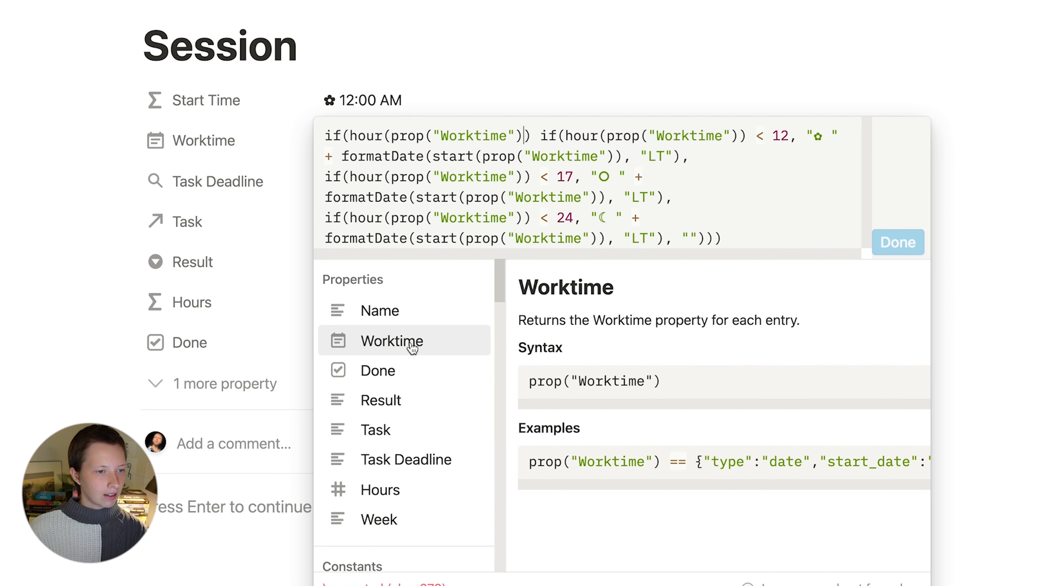
pyautogui.press('Right')
pyautogui.write('== 0,')
pyautogui.press('Right')
pyautogui.write('""')
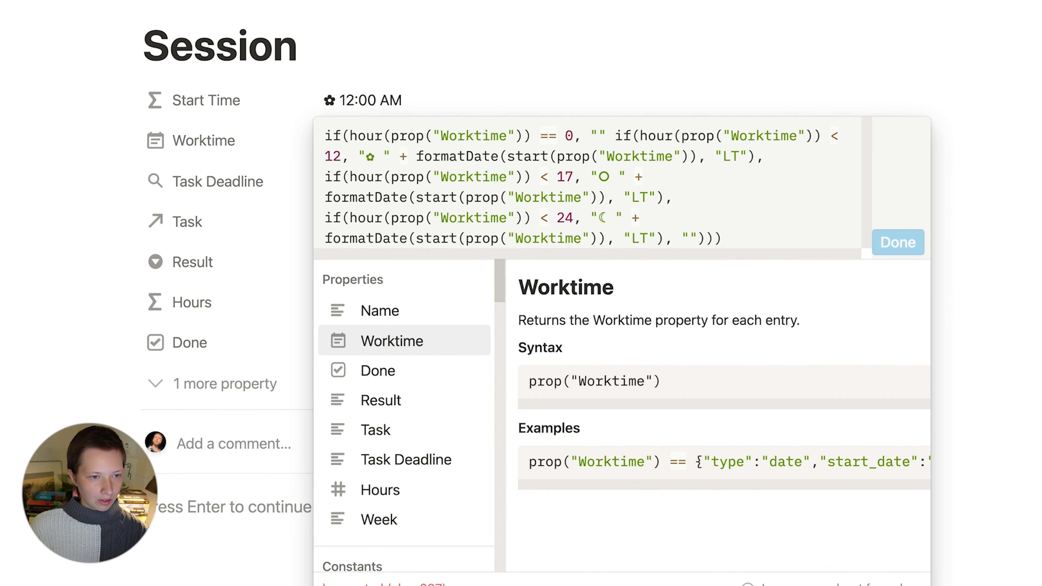
# Step: Fill the empty string with "★ All Day", complete the outer if with its comma and closing parenthesis, and save the formula
pyautogui.press('Up')
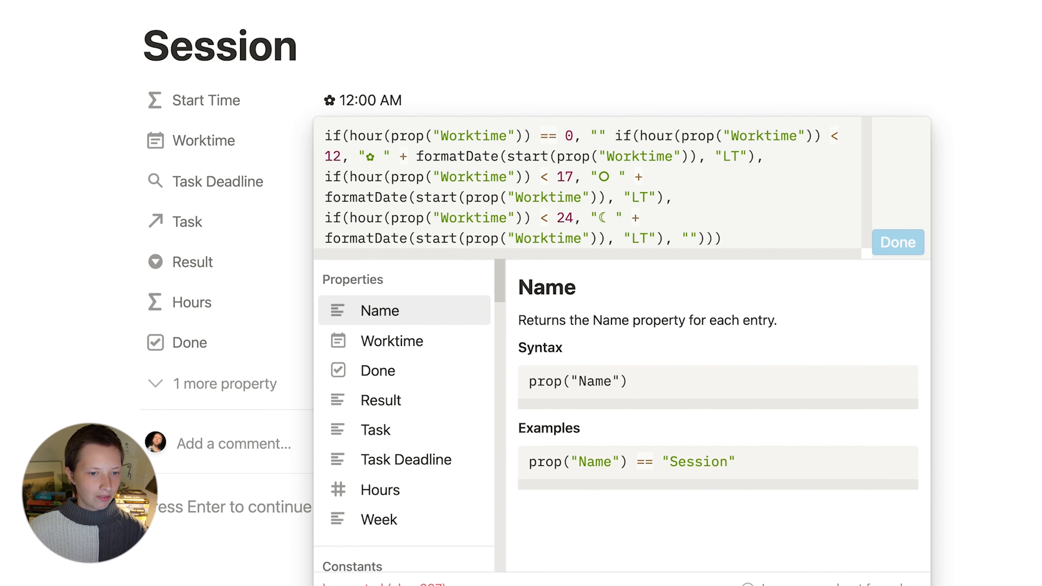
pyautogui.press('Left')
pyautogui.press('Left')
pyautogui.press('ctrl+super+space')
pyautogui.write('star')
pyautogui.click(689, 309)
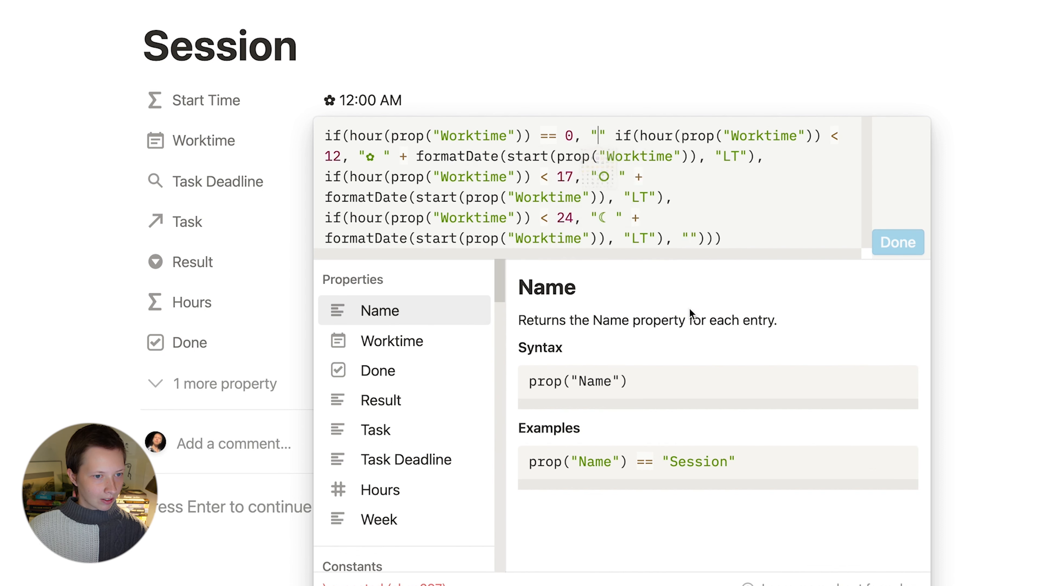
pyautogui.write('A')
pyautogui.write('ll Day"')
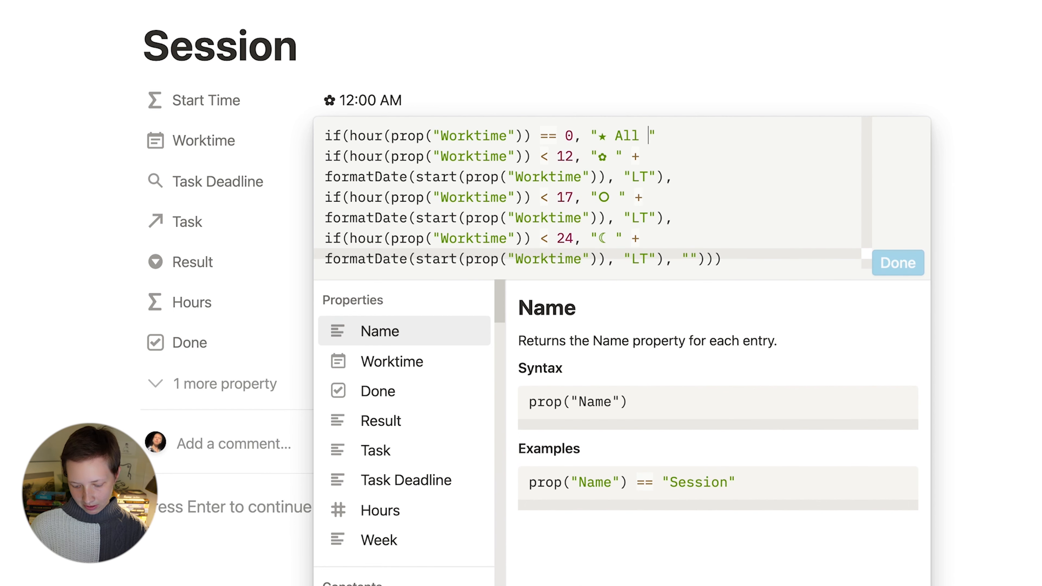
pyautogui.write(',')
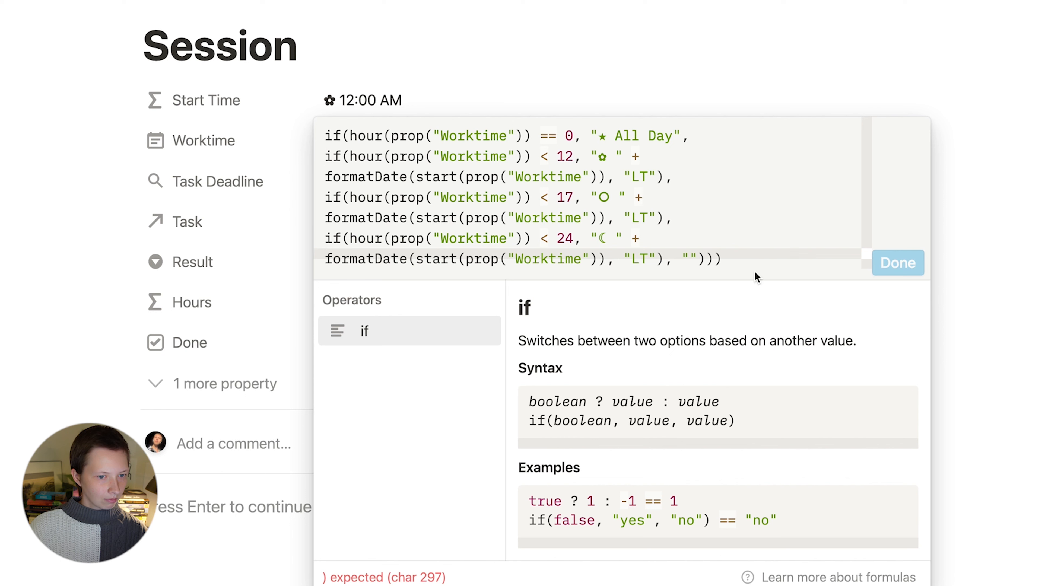
pyautogui.click(728, 262)
pyautogui.write(')')
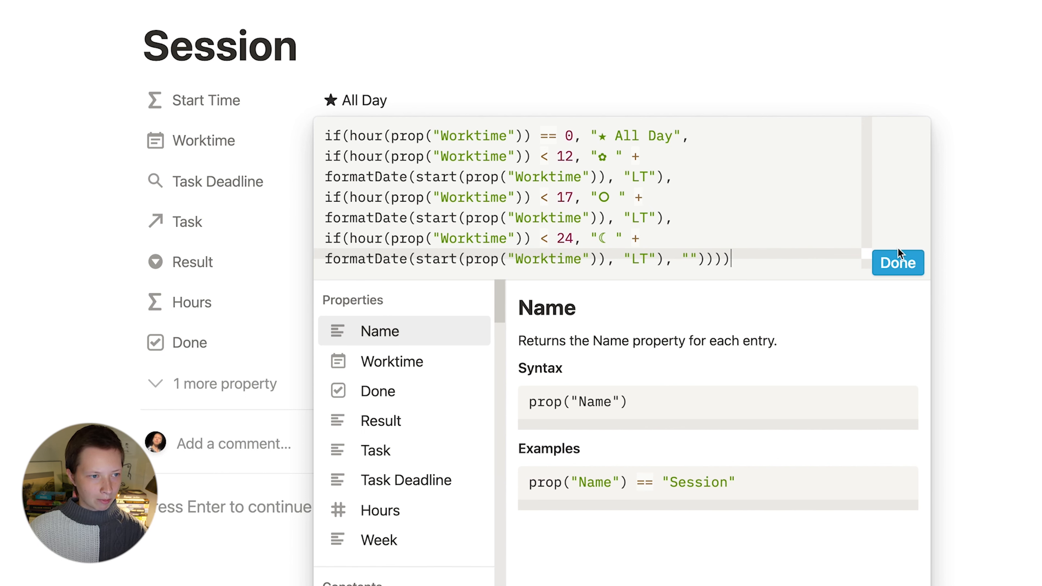
pyautogui.click(878, 267)
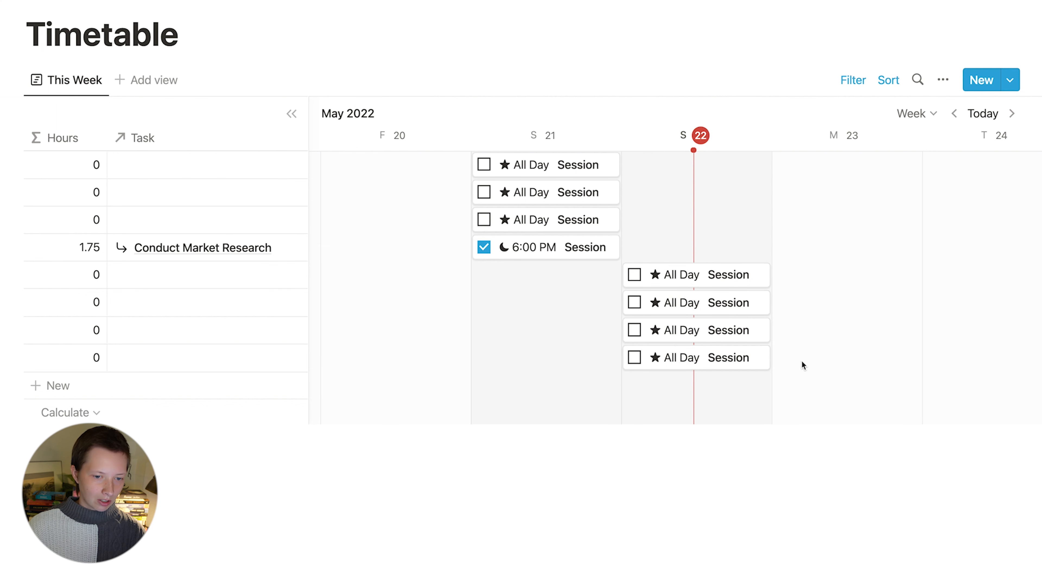
# Step: Edit the Worktime of the first May 22 session in the timeline, enabling its end date and time
pyautogui.rightClick(688, 282)
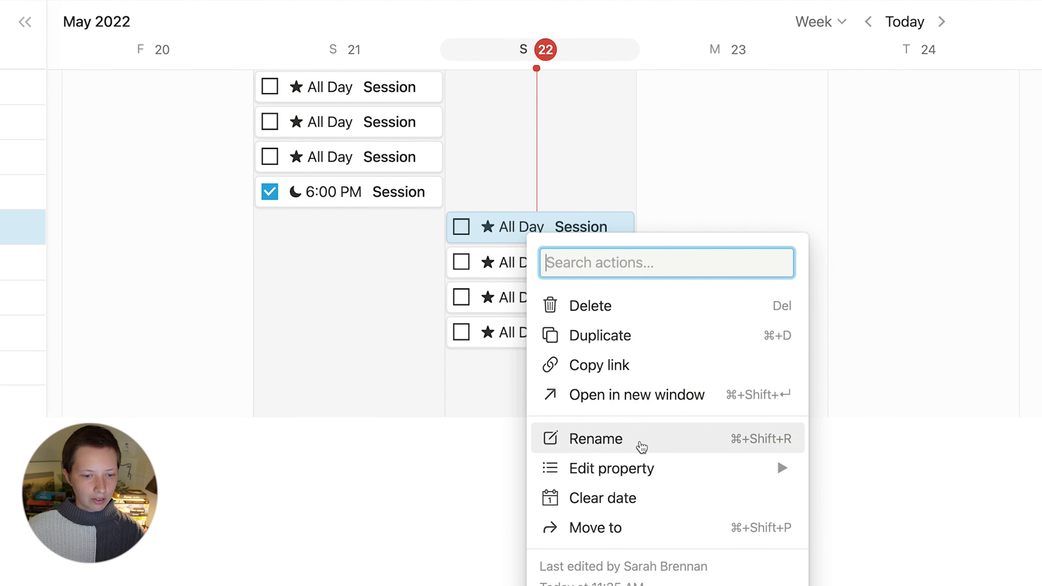
pyautogui.moveTo(576, 468)
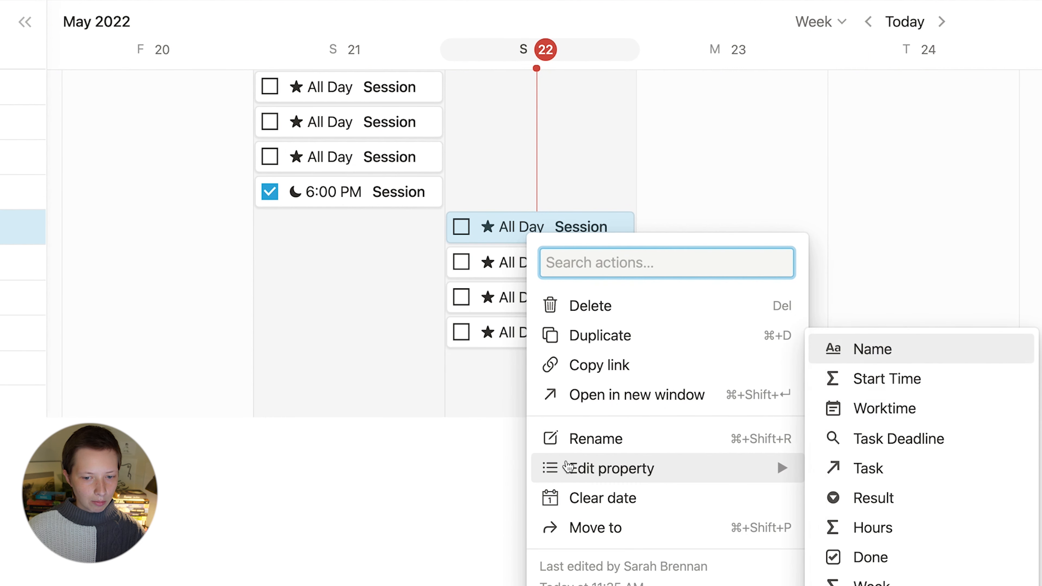
pyautogui.click(883, 421)
pyautogui.click(781, 489)
pyautogui.click(778, 517)
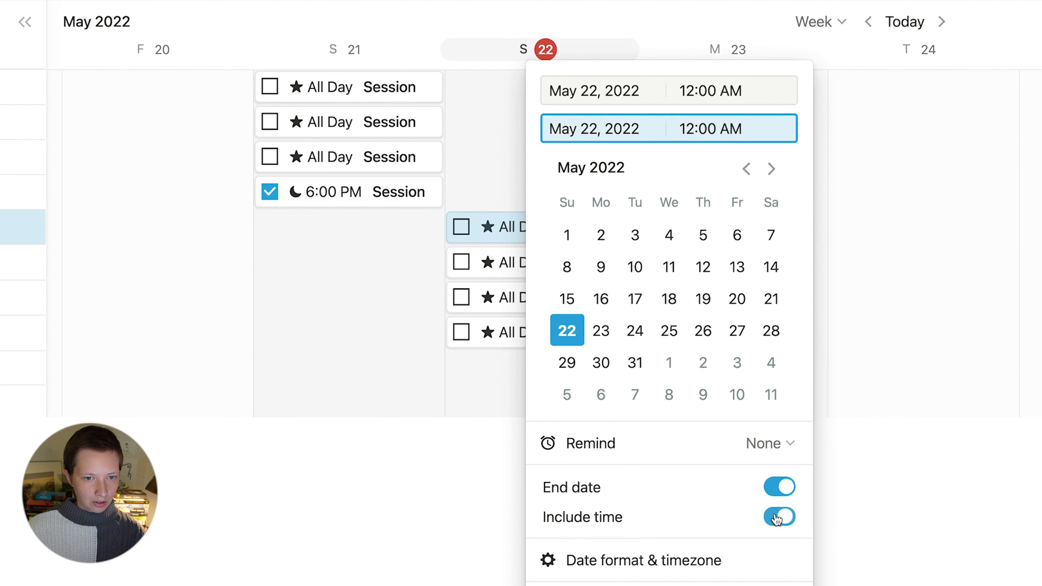
# Step: Set the session's Worktime on May 22 to run from 11:00 AM to 11:40 AM
pyautogui.click(689, 89)
pyautogui.press('BackSpace')
pyautogui.write('1')
pyautogui.press('Return')
pyautogui.doubleClick(685, 129)
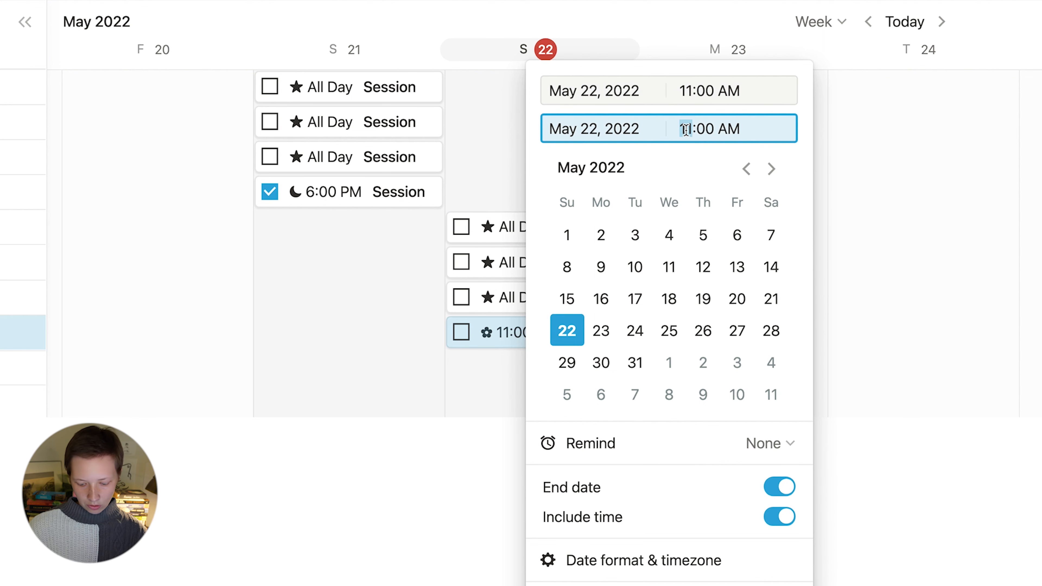
pyautogui.press('Right')
pyautogui.press('Right')
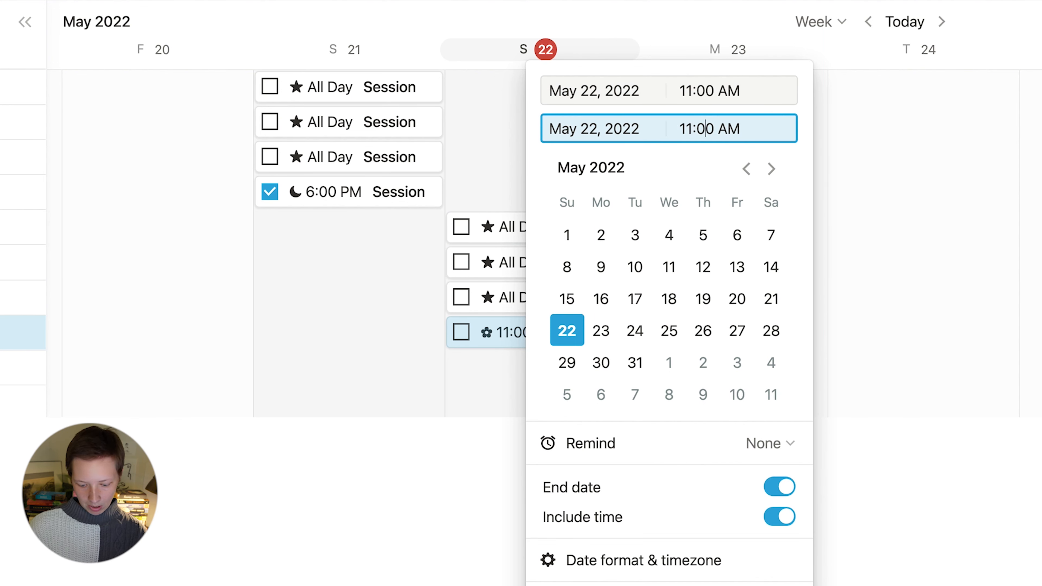
pyautogui.press('BackSpace')
pyautogui.write('4')
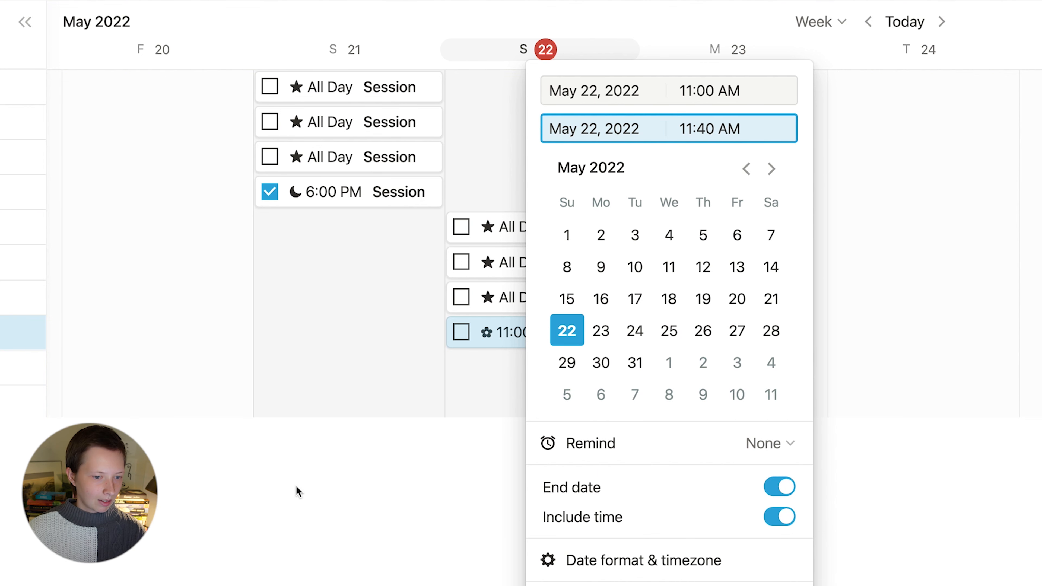
pyautogui.click(298, 491)
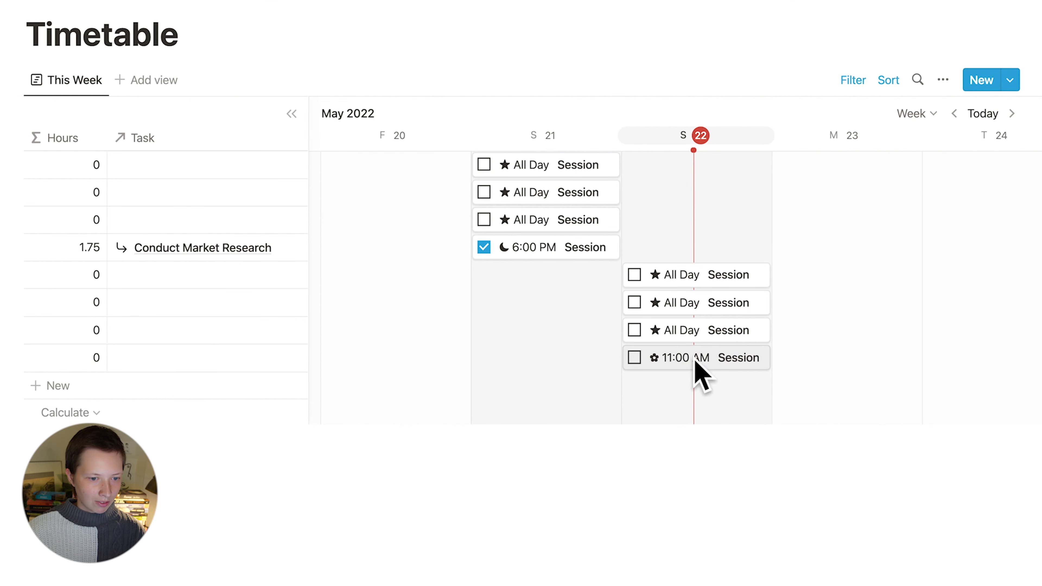
# Step: Delete the three All Day sessions on May 22 and the three on May 21
pyautogui.moveTo(806, 329); pyautogui.dragTo(700, 279)
pyautogui.press('BackSpace')
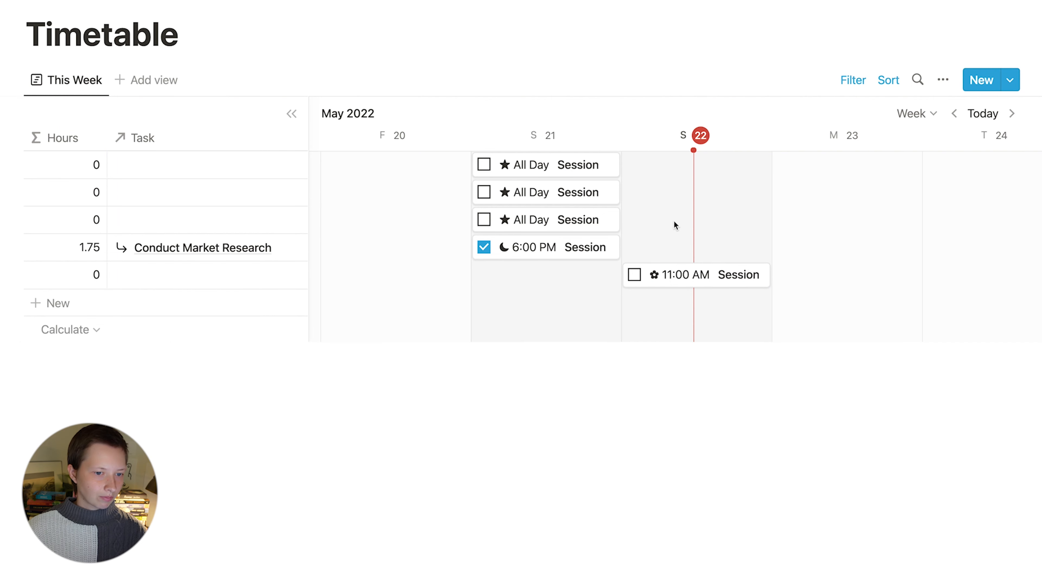
pyautogui.moveTo(597, 202); pyautogui.dragTo(474, 138)
pyautogui.press('BackSpace')
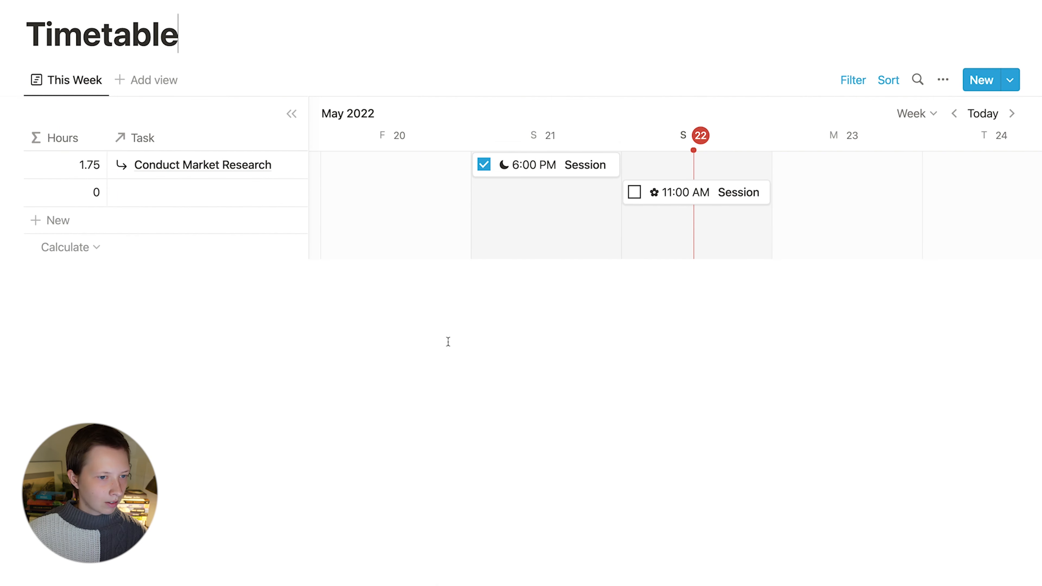
# Step: Mark the 11:00 AM session as done to check its Hours, and unmark it again
pyautogui.click(635, 193)
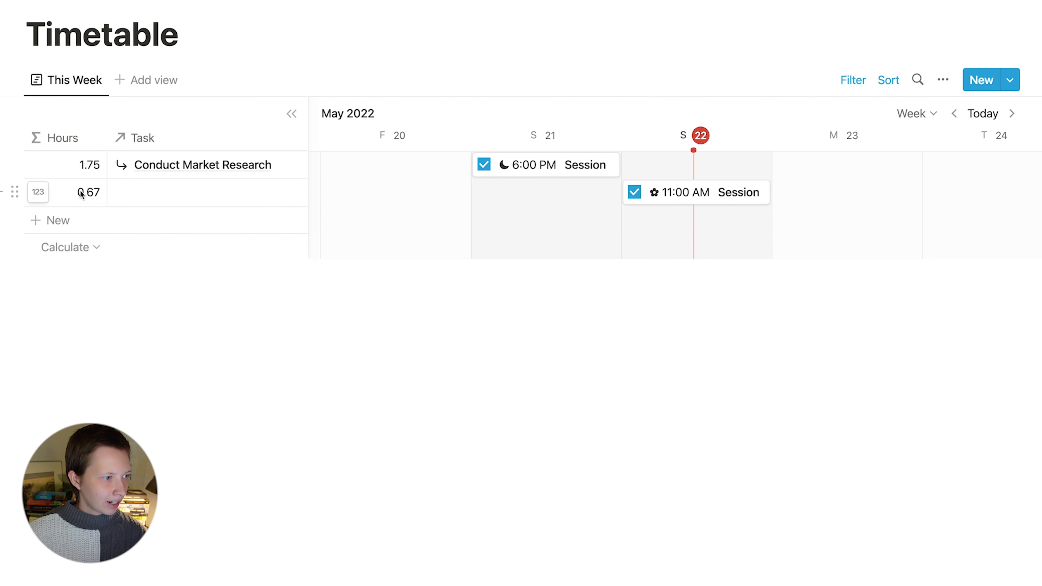
pyautogui.click(633, 194)
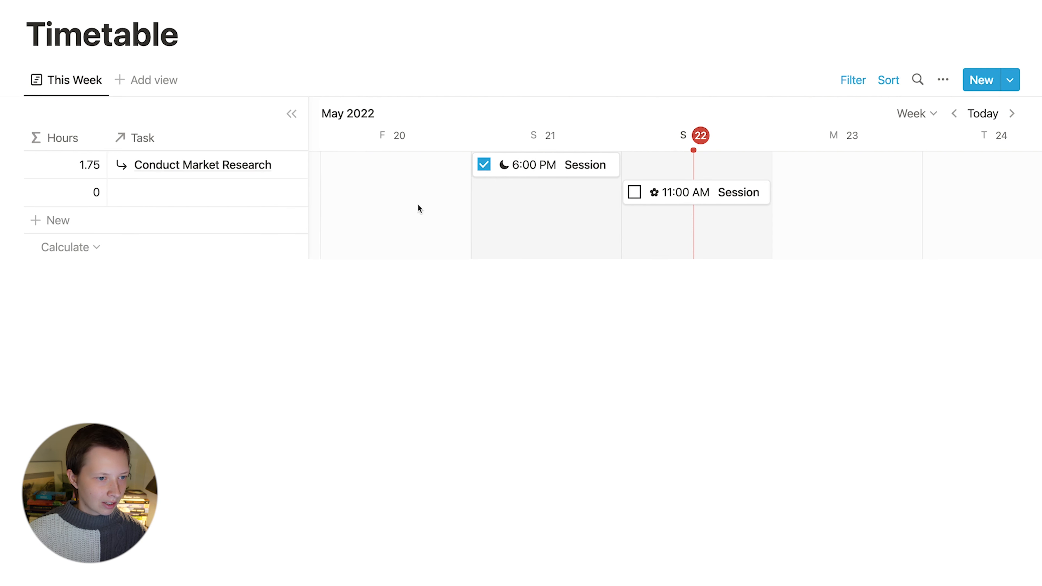
# Step: Create a new task named "Create Shortcuts Database" in My Tasks and link it to the 11:00 AM session
pyautogui.click(160, 197)
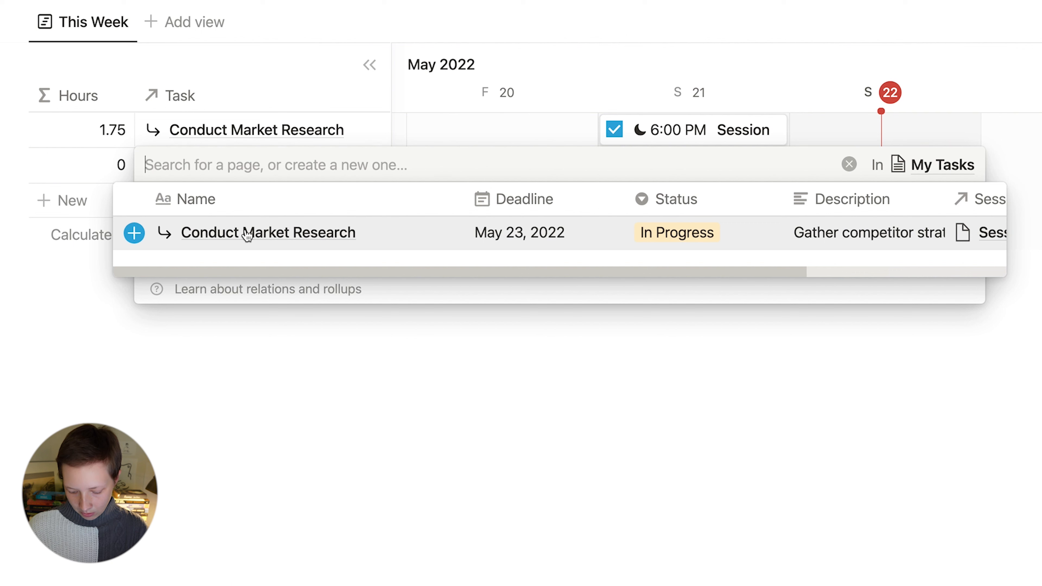
pyautogui.write('Create Shortcuts Database')
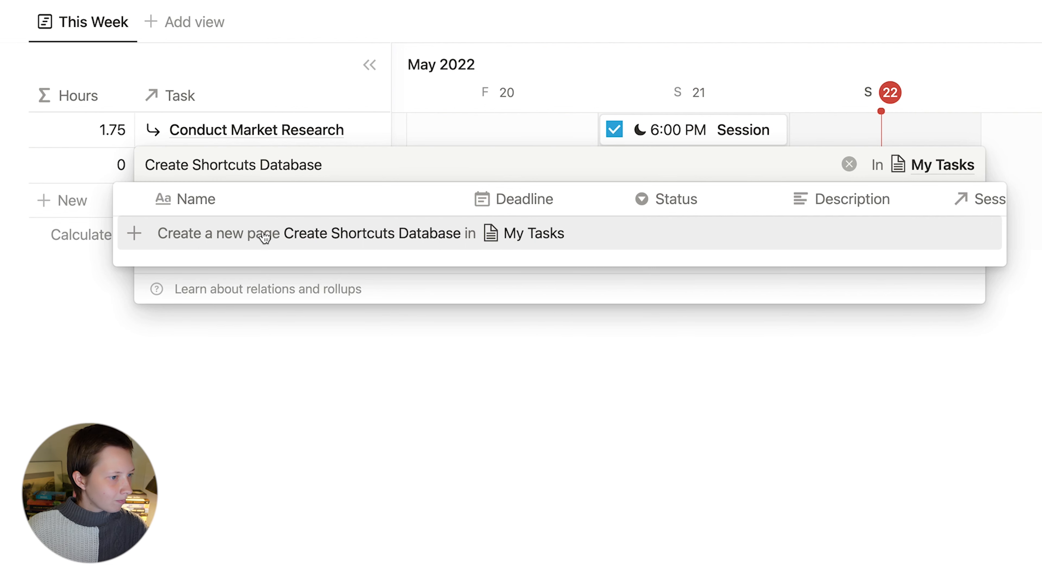
pyautogui.click(257, 236)
pyautogui.click(197, 171)
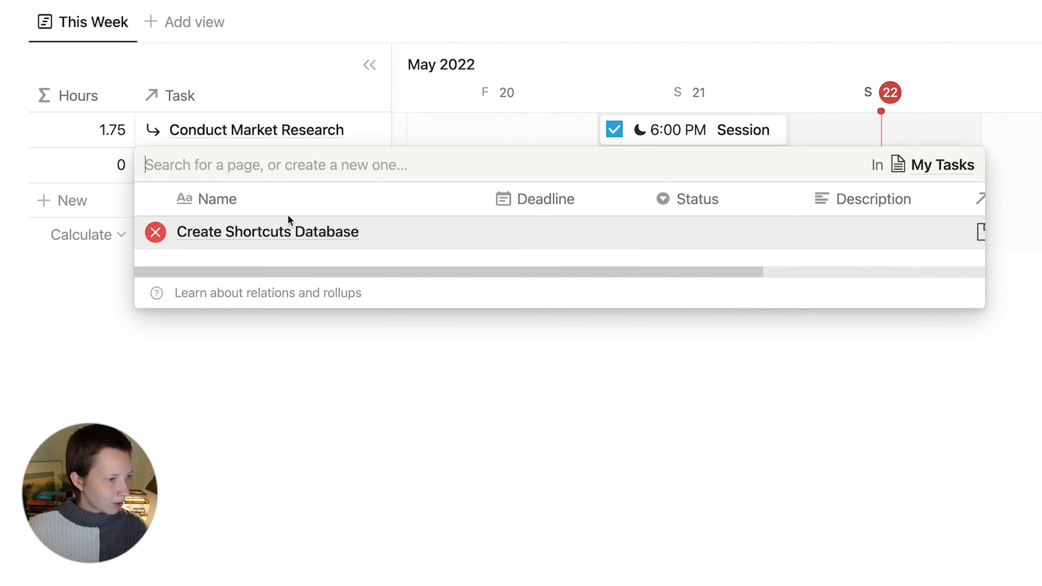
# Step: Open the Create Shortcuts Database task page and apply the New Task template to it
pyautogui.click(236, 233)
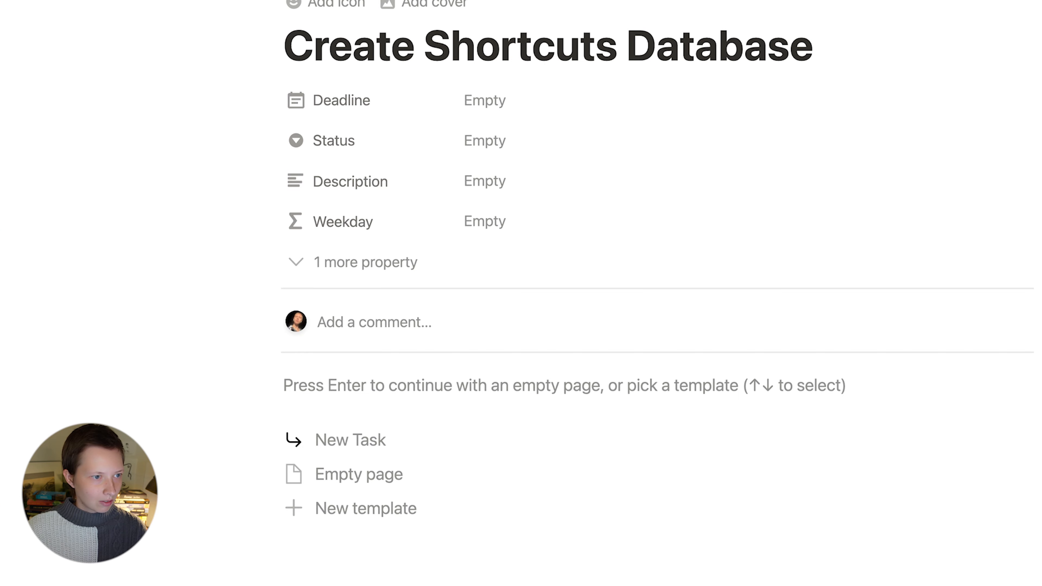
pyautogui.click(369, 474)
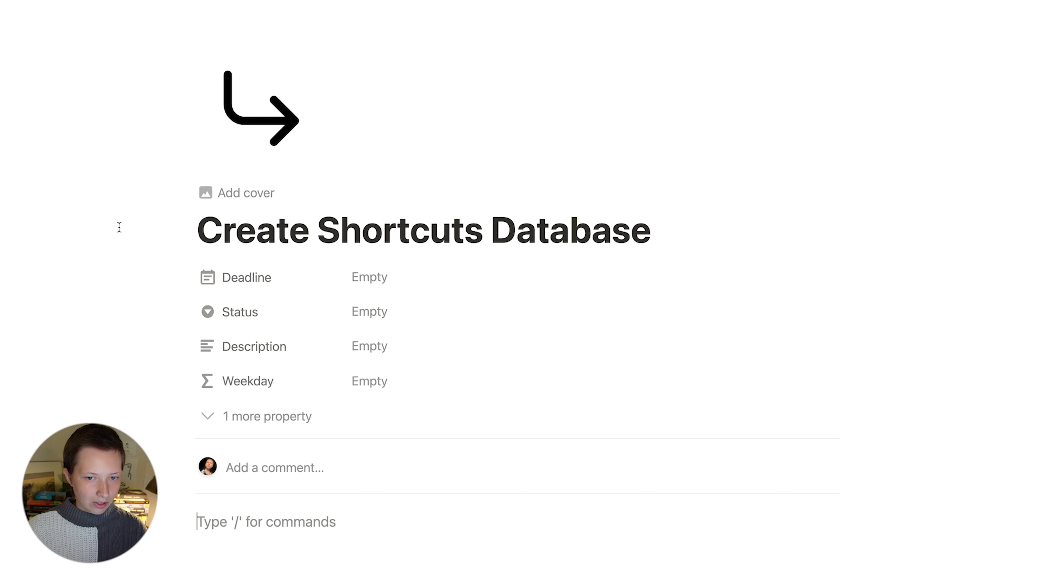
pyautogui.click(414, 279)
pyautogui.press('Escape')
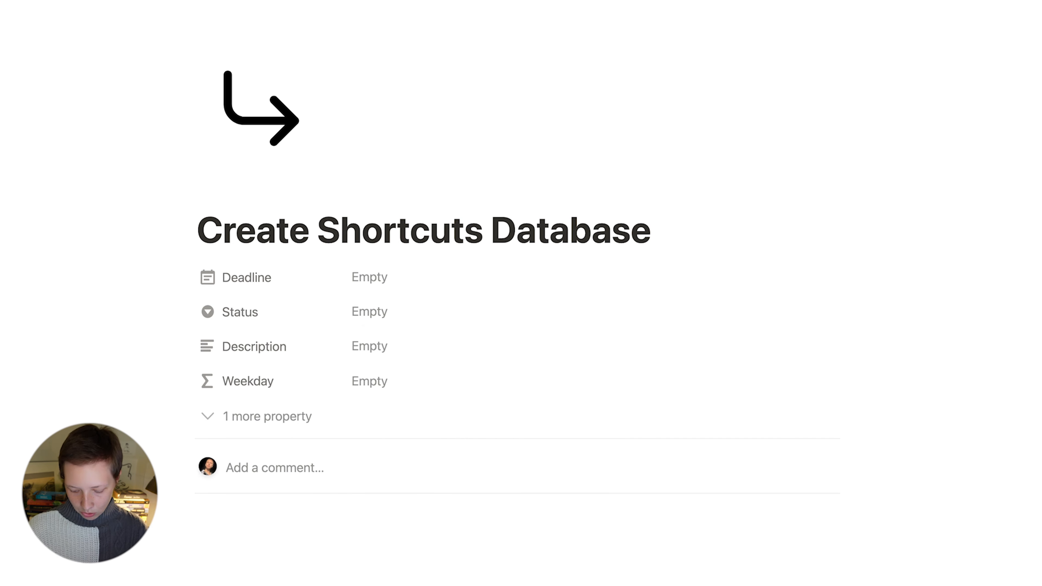
# Step: Leave the task page through its parent pages and return to the Timetable
pyautogui.press('super+shift+u')
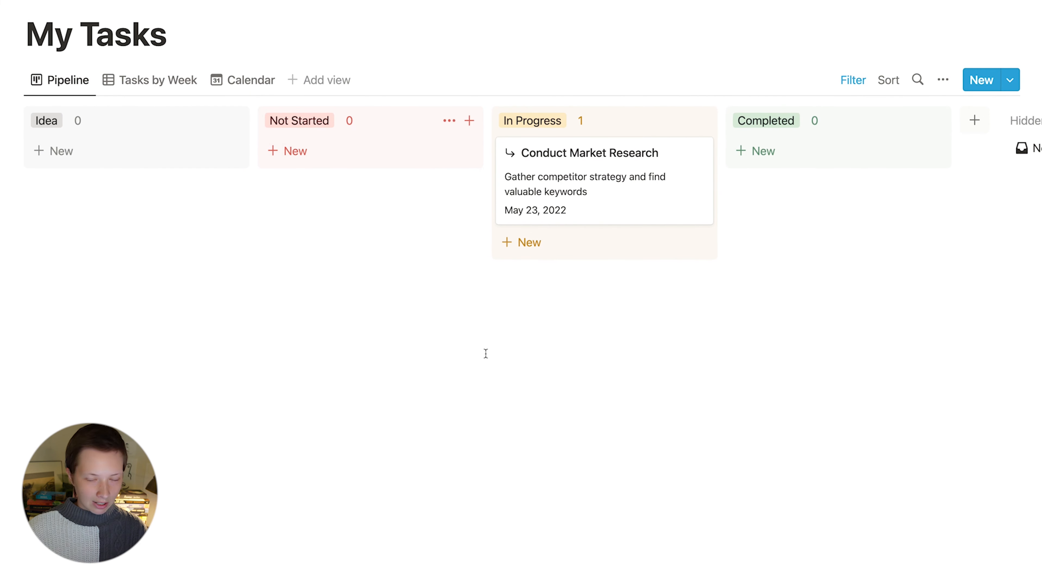
pyautogui.press('super+shift+u')
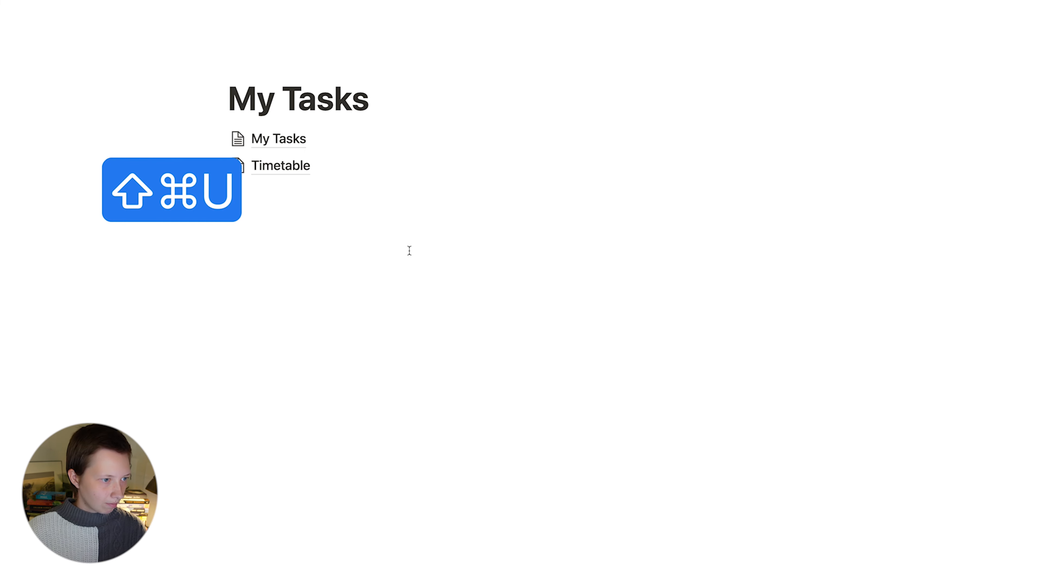
pyautogui.click(302, 164)
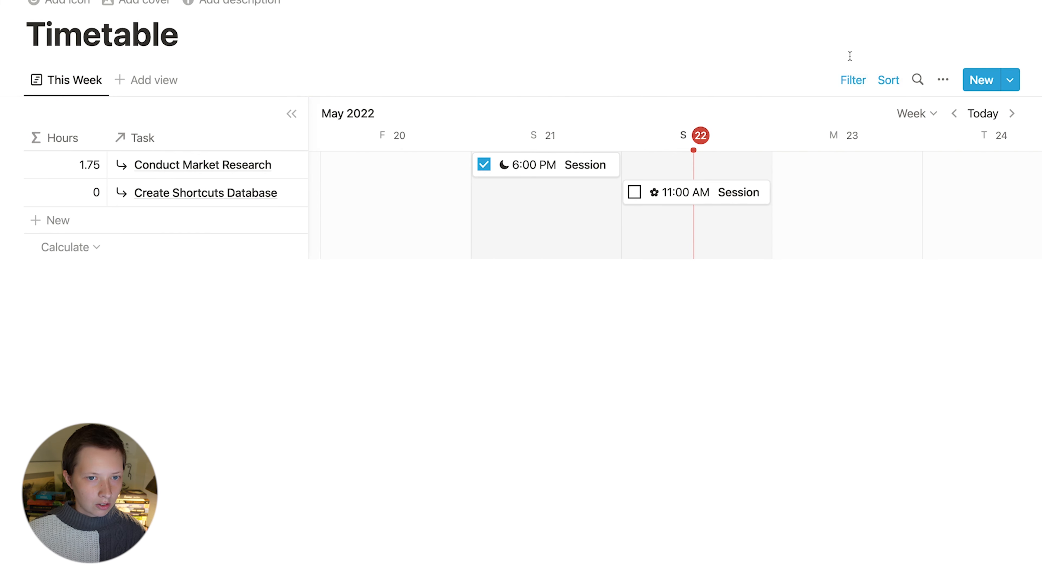
# Step: Convert the This Week view's Name contains Session filter into an advanced filter
pyautogui.click(852, 82)
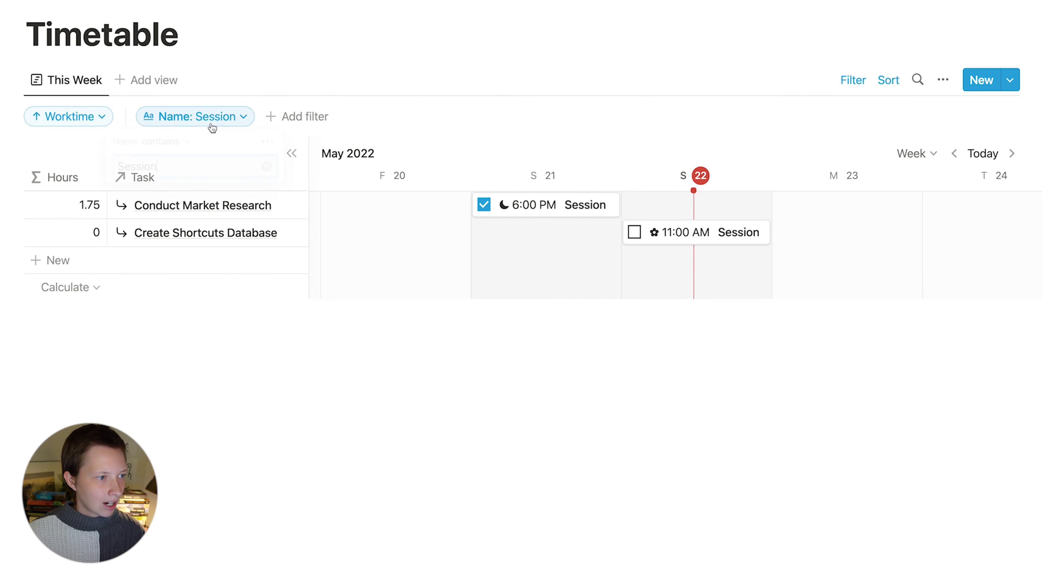
pyautogui.click(268, 142)
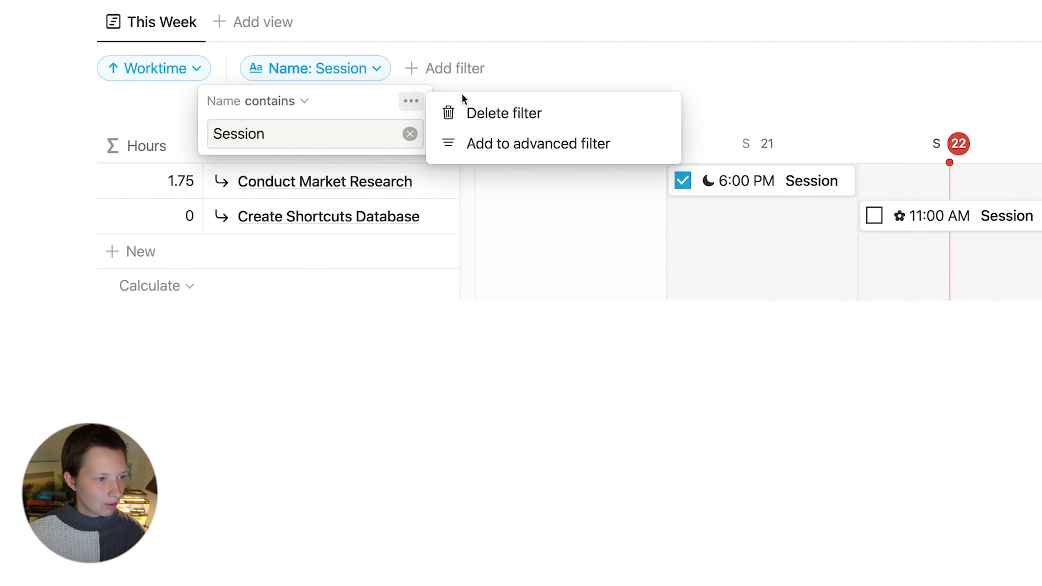
pyautogui.click(516, 147)
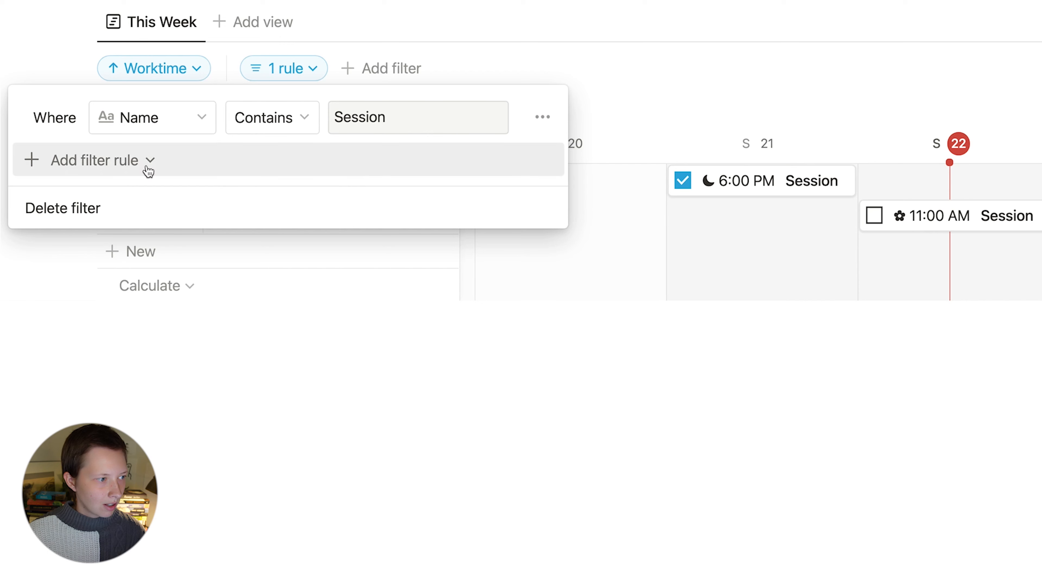
# Step: Add a second rule to the advanced filter requiring Week to contain "This Week"
pyautogui.click(102, 176)
pyautogui.click(66, 199)
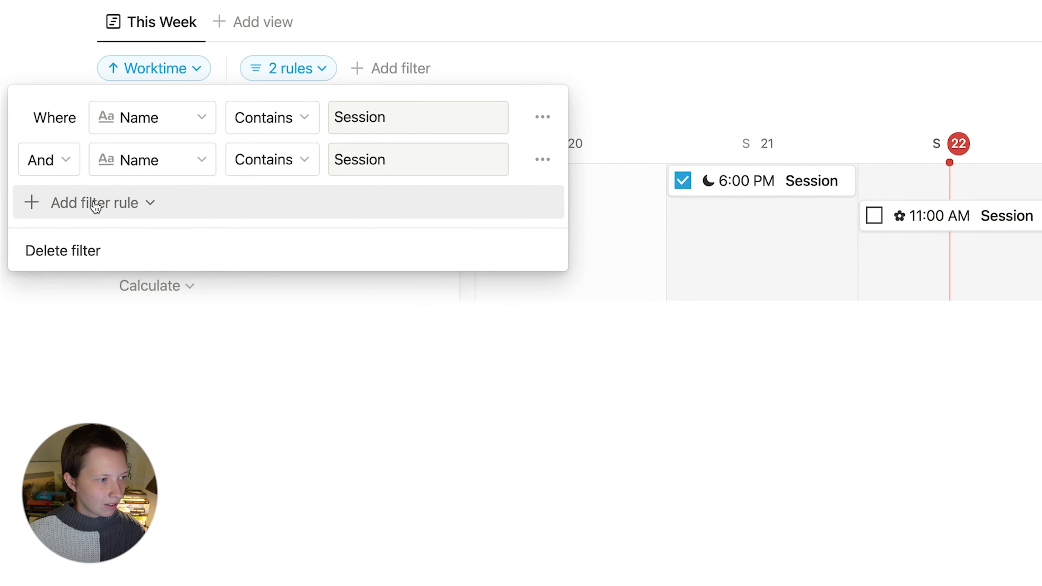
pyautogui.click(178, 175)
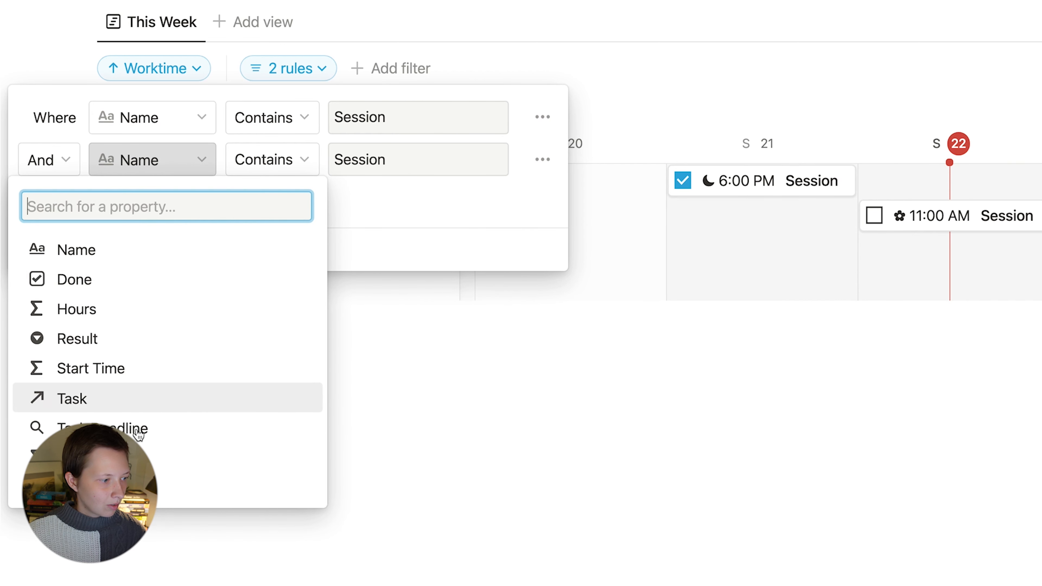
pyautogui.click(116, 460)
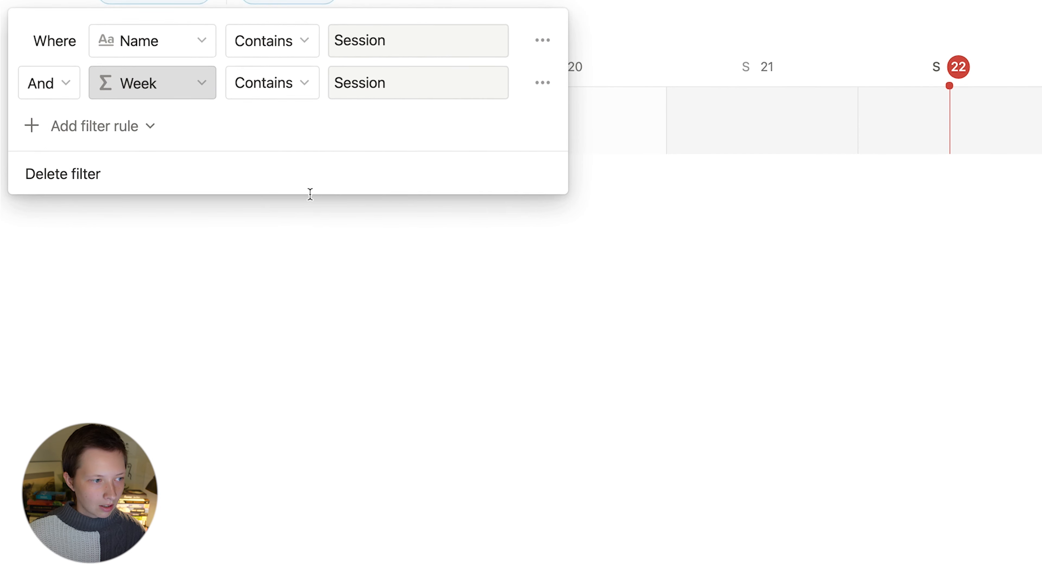
pyautogui.click(376, 171)
pyautogui.press('super+a')
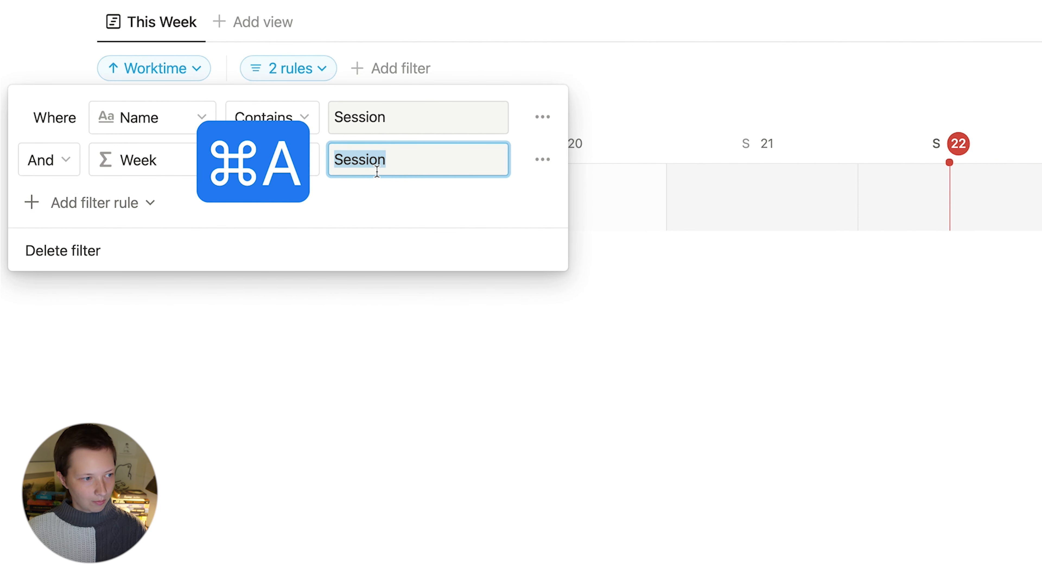
pyautogui.write('This Week')
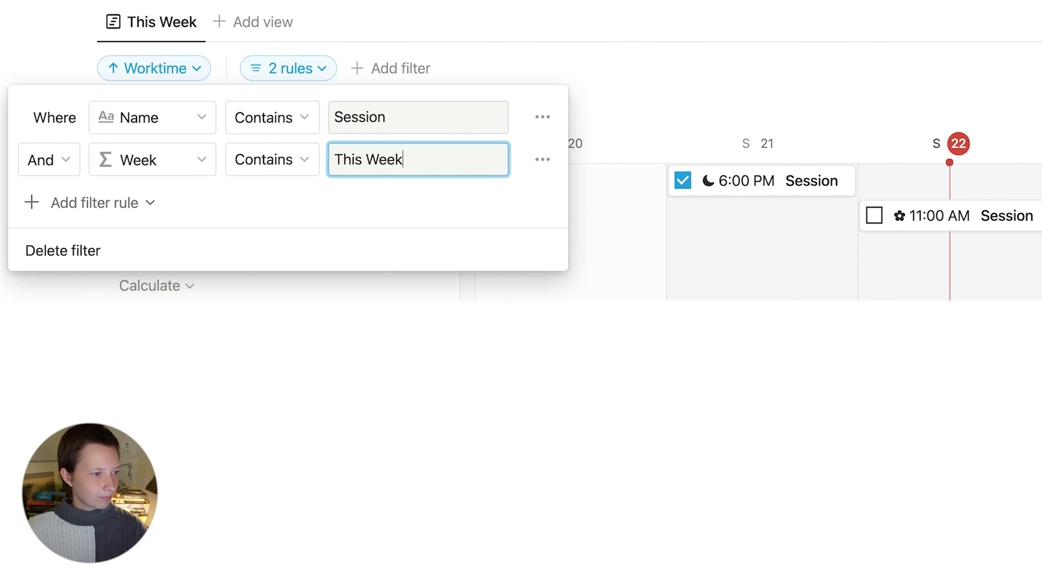
pyautogui.press('Escape')
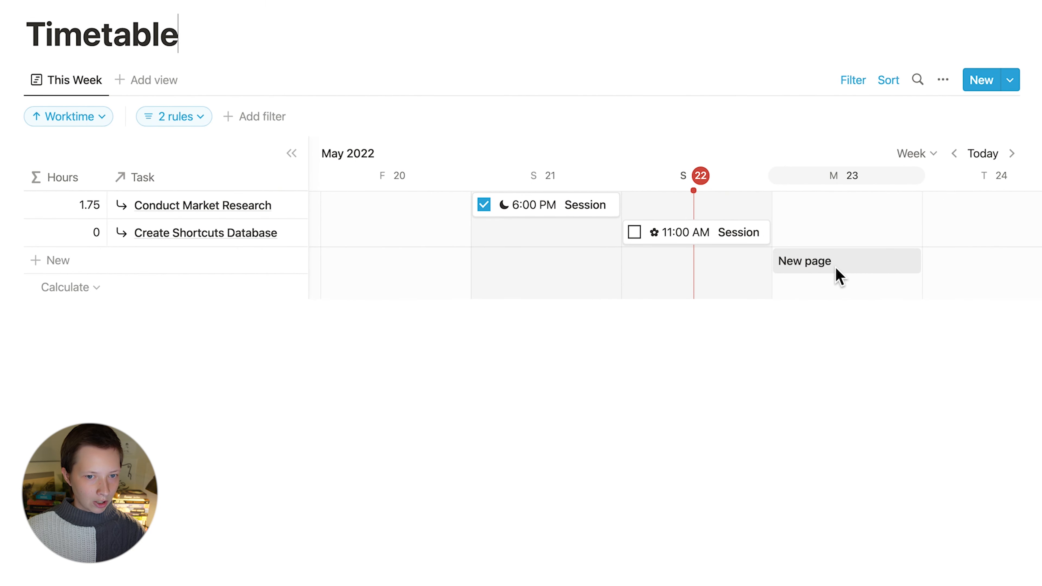
# Step: Create a new session on May 23 in the timeline, close its page and hide the filter bar
pyautogui.click(847, 264)
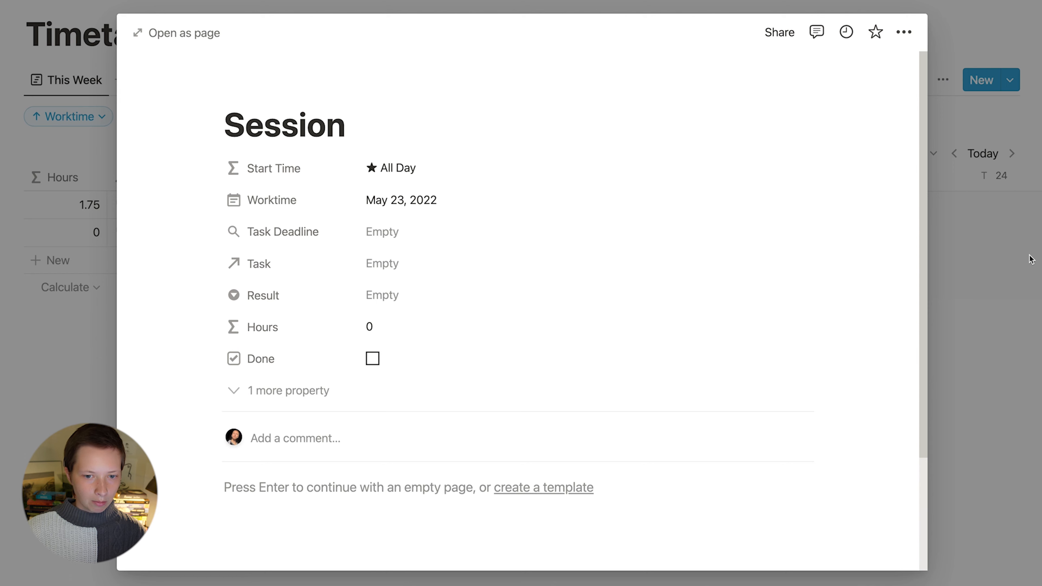
pyautogui.click(1030, 259)
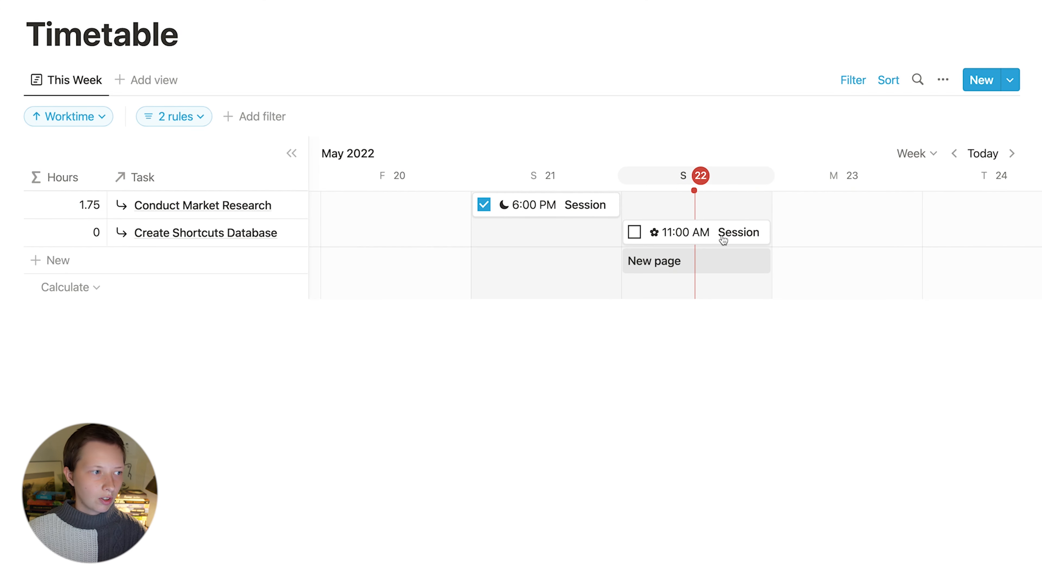
pyautogui.click(847, 87)
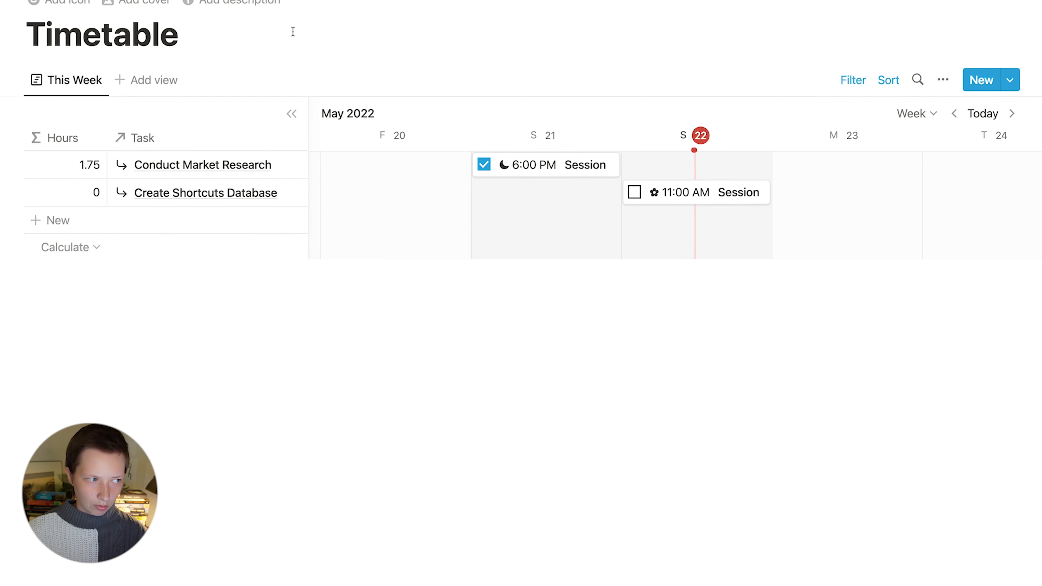
# Step: Duplicate the This Week view and name the copy "Next Week"
pyautogui.click(78, 80)
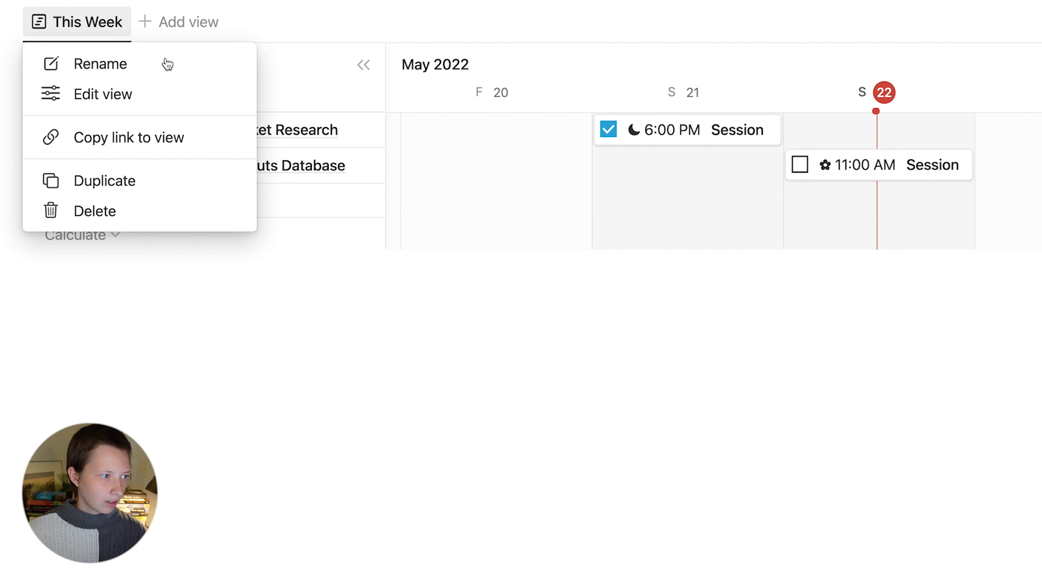
pyautogui.click(79, 182)
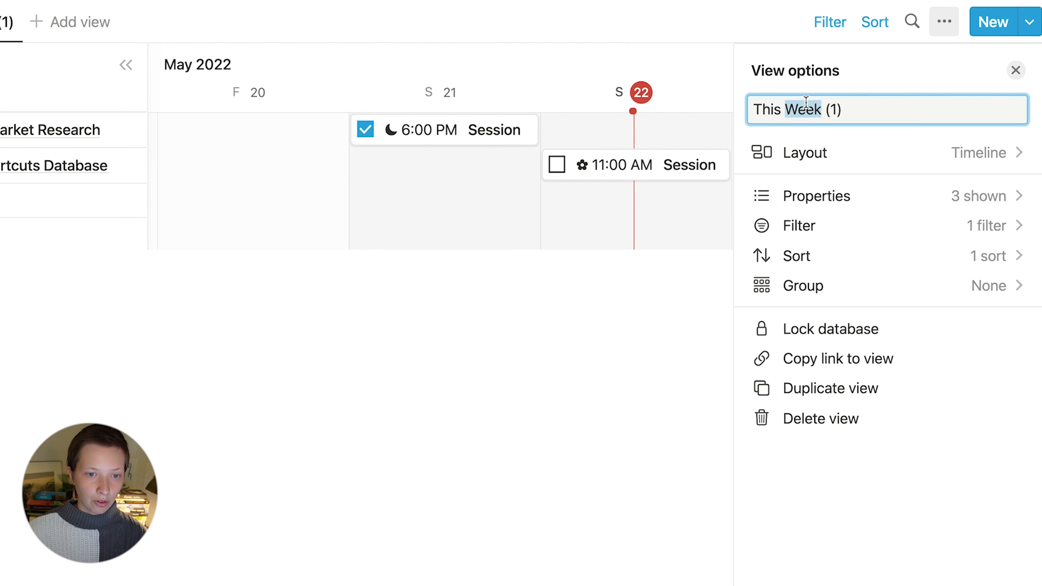
pyautogui.write('Nex')
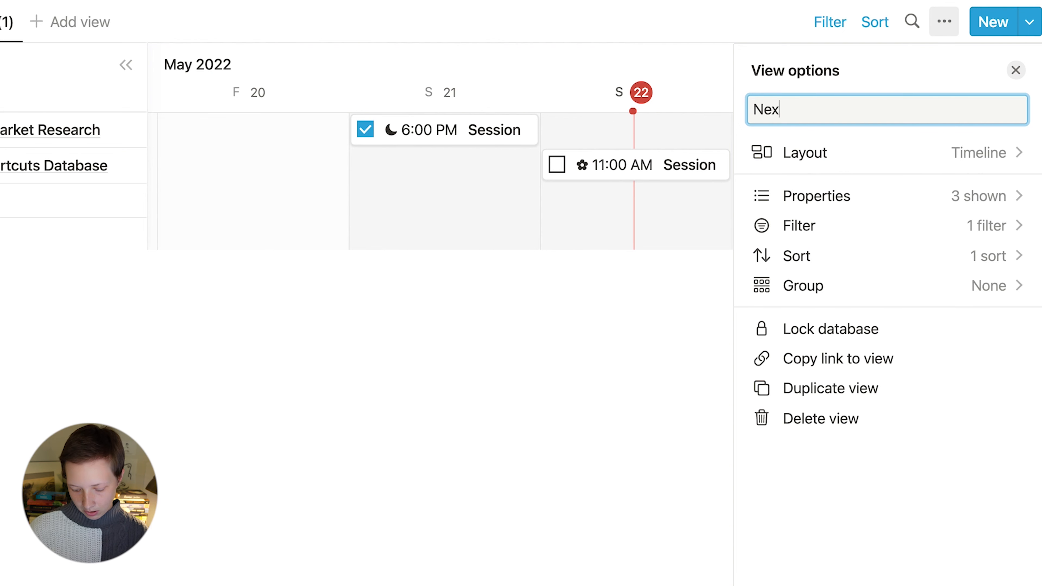
pyautogui.write('t Week')
pyautogui.click(516, 305)
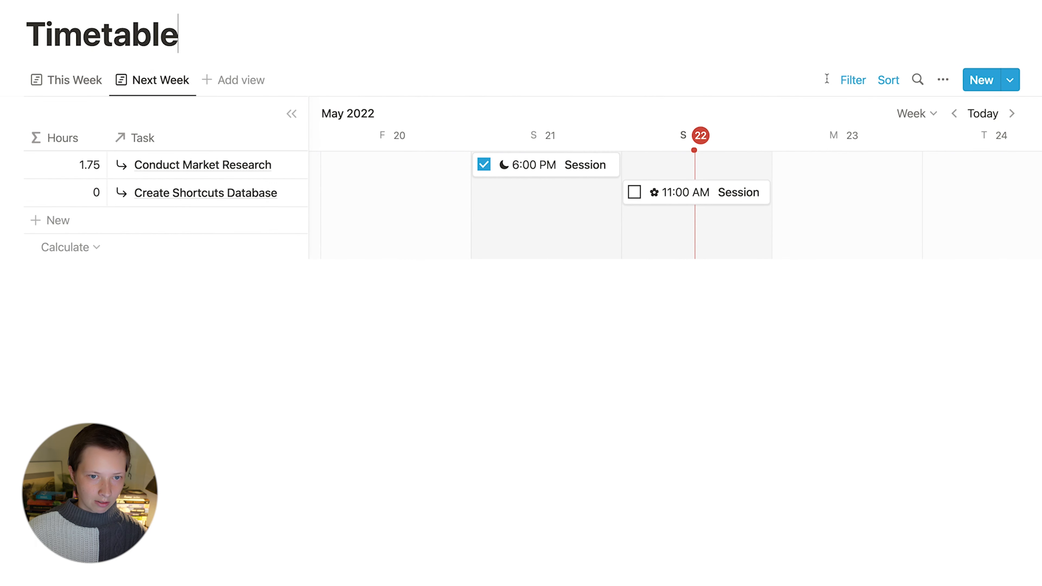
# Step: Change the Week rule in the Next Week view's filter to contain "Next Week"
pyautogui.click(852, 80)
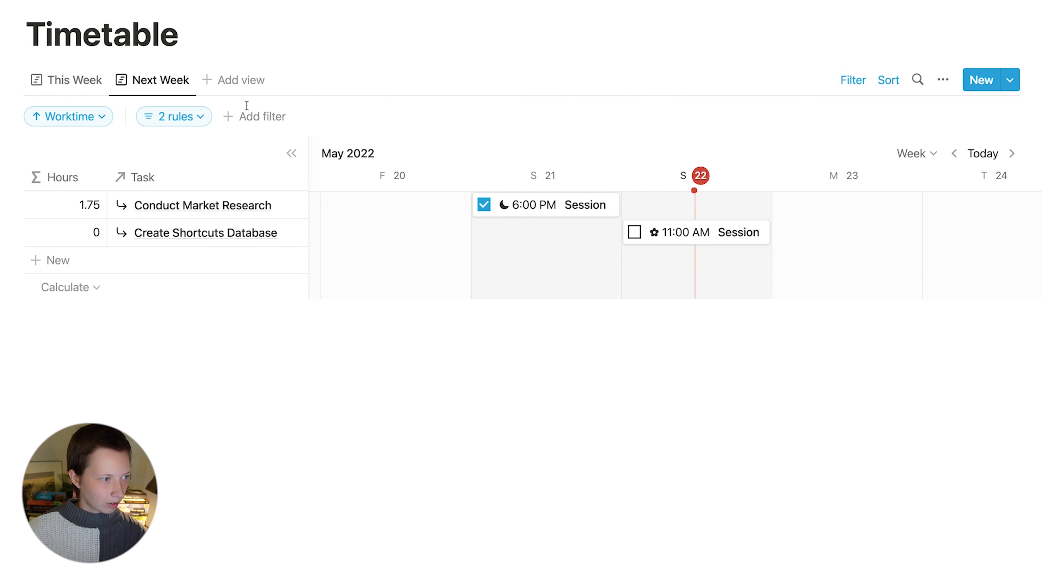
pyautogui.click(158, 118)
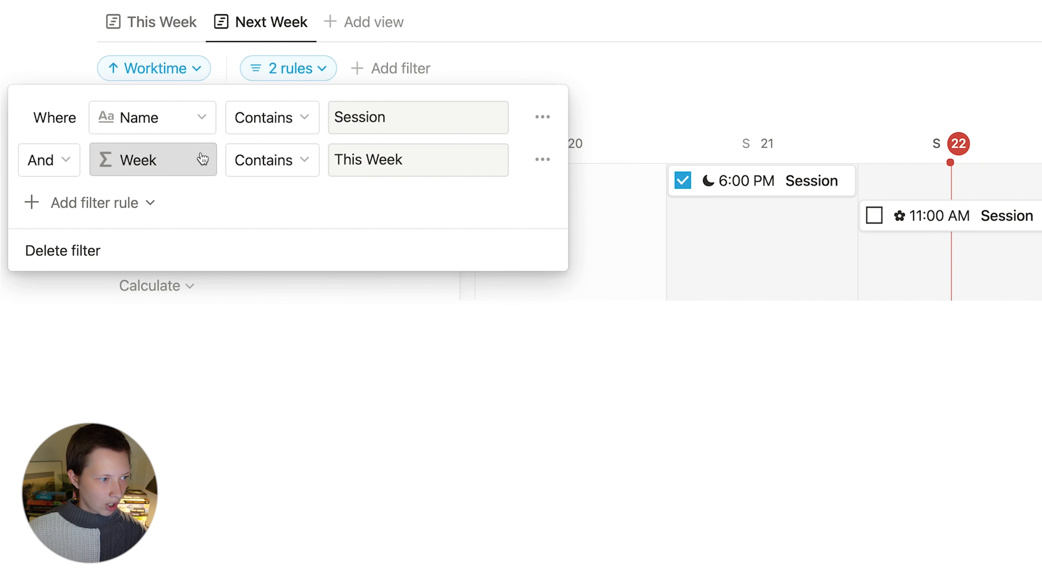
pyautogui.doubleClick(340, 160)
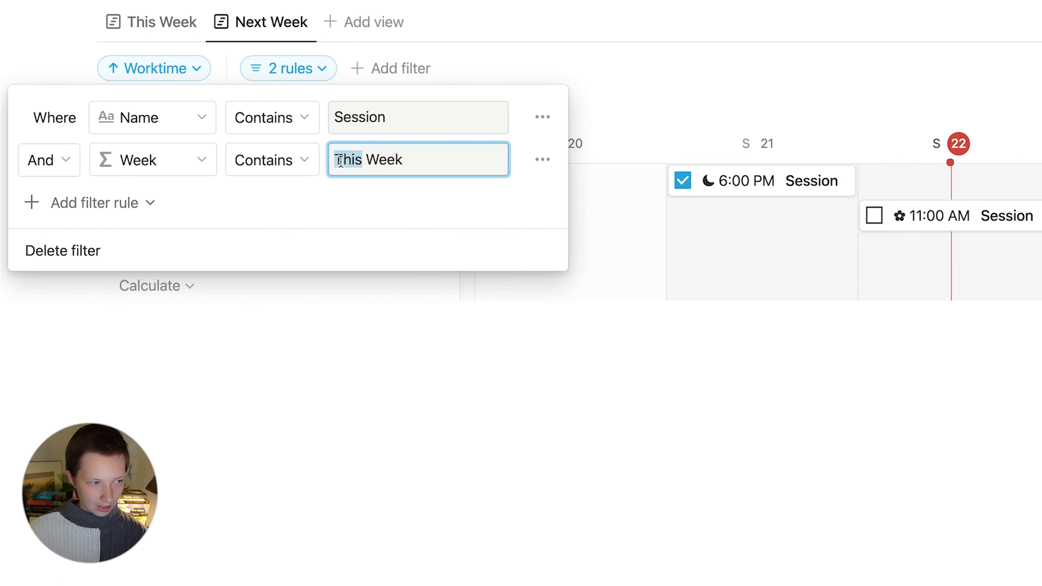
pyautogui.write('Next')
pyautogui.click(772, 425)
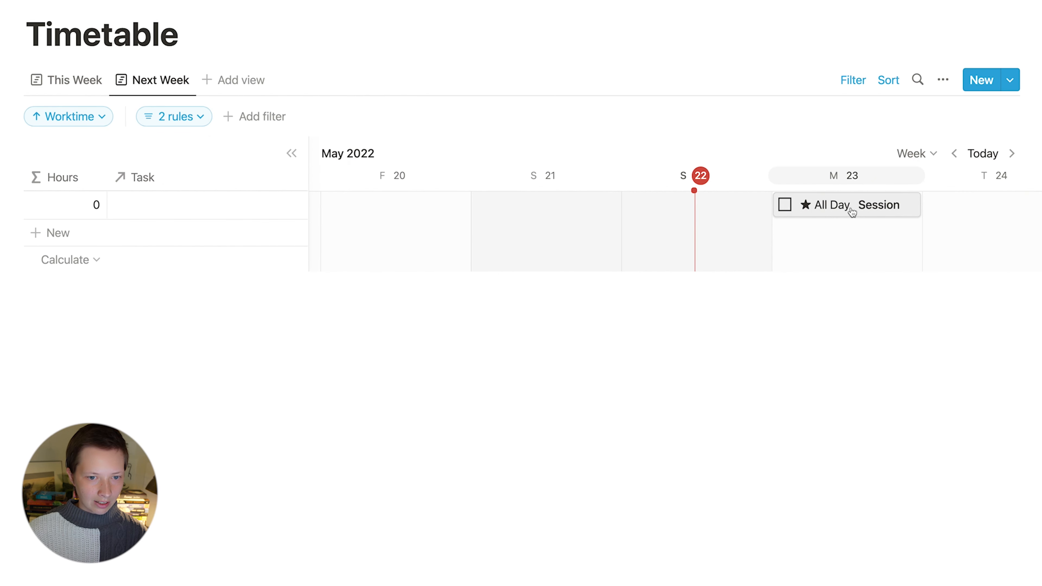
# Step: Set the May 23 session's Worktime to 12:00 PM–1:00 PM with an end date and time included
pyautogui.click(851, 212)
pyautogui.click(398, 202)
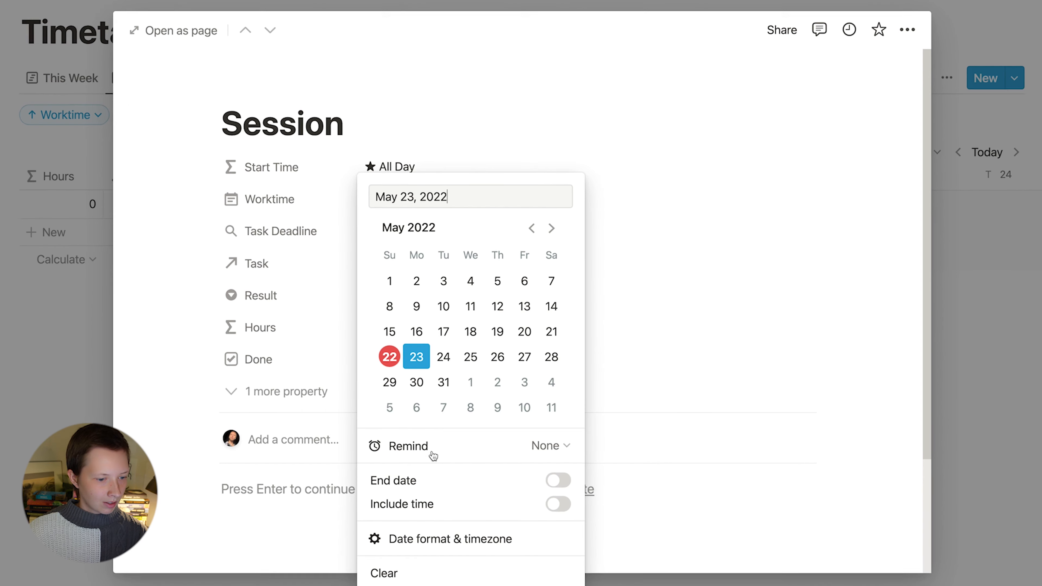
pyautogui.click(560, 496)
pyautogui.click(560, 520)
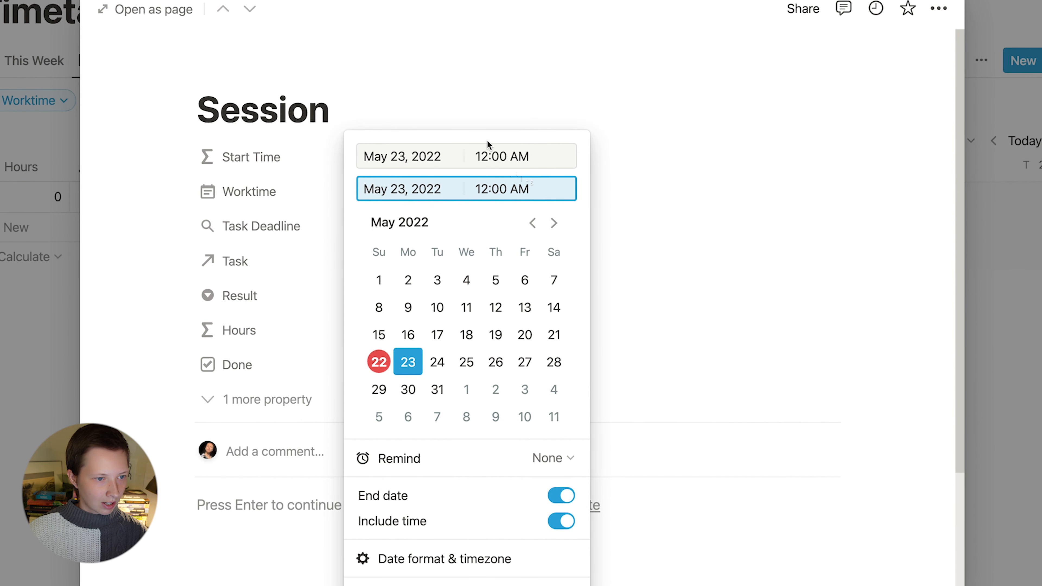
pyautogui.click(483, 150)
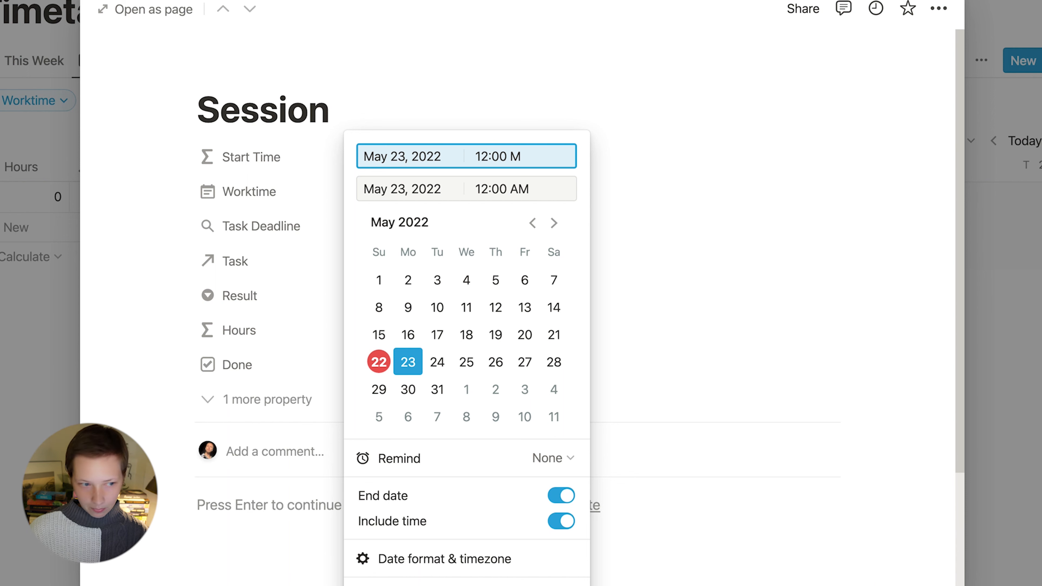
pyautogui.click(486, 190)
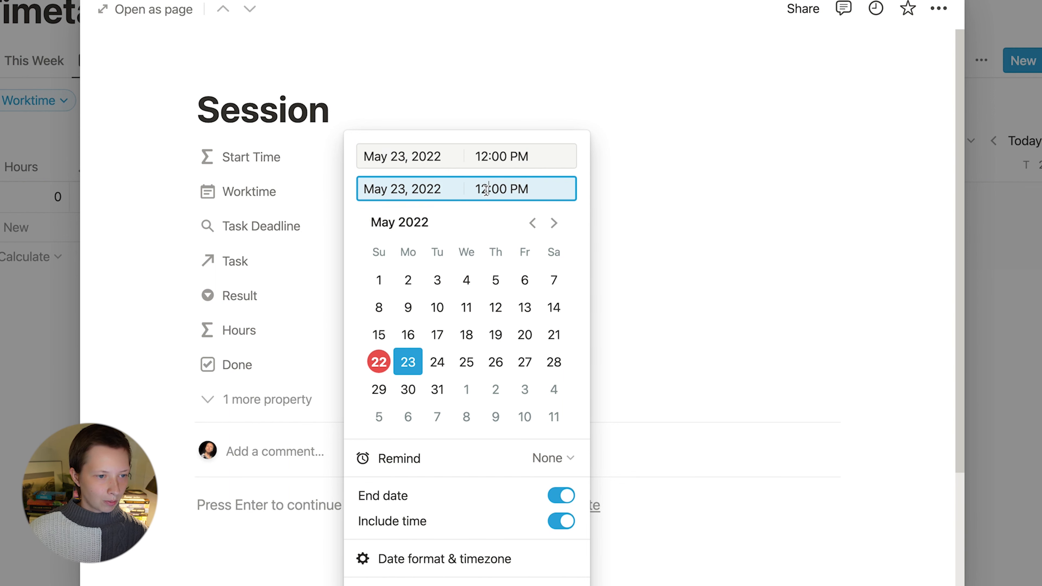
pyautogui.press('Delete')
pyautogui.click(770, 117)
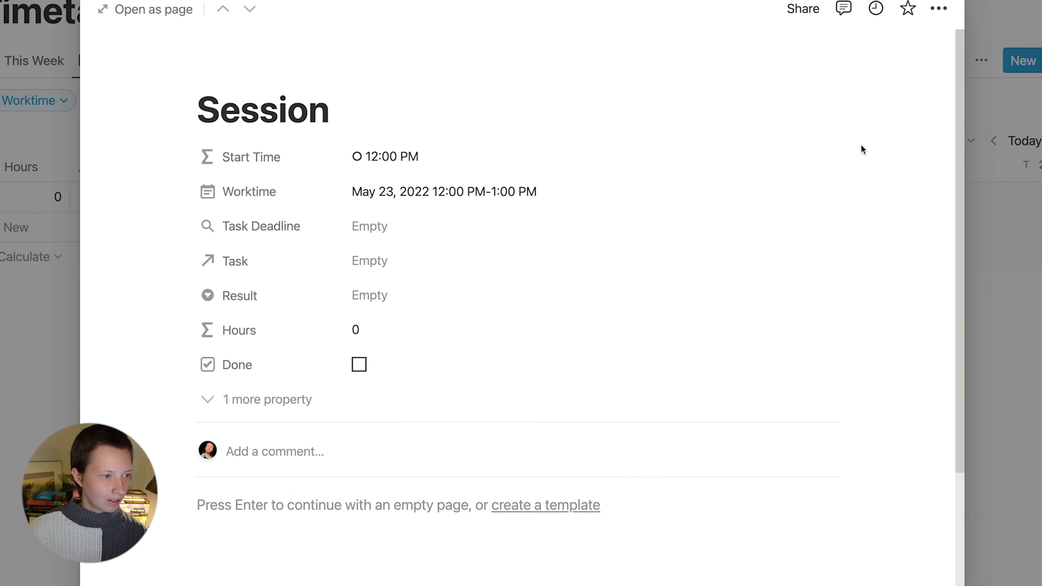
pyautogui.click(1012, 265)
# Step: Link the May 23 session to the Conduct Market Research task and hide the filter bar
pyautogui.click(168, 208)
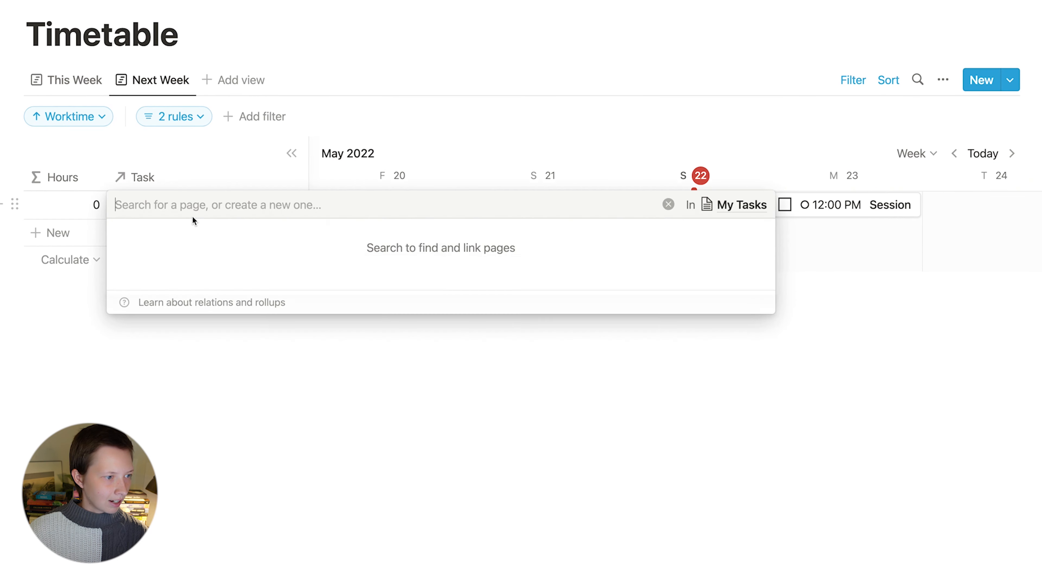
pyautogui.click(198, 257)
pyautogui.click(525, 495)
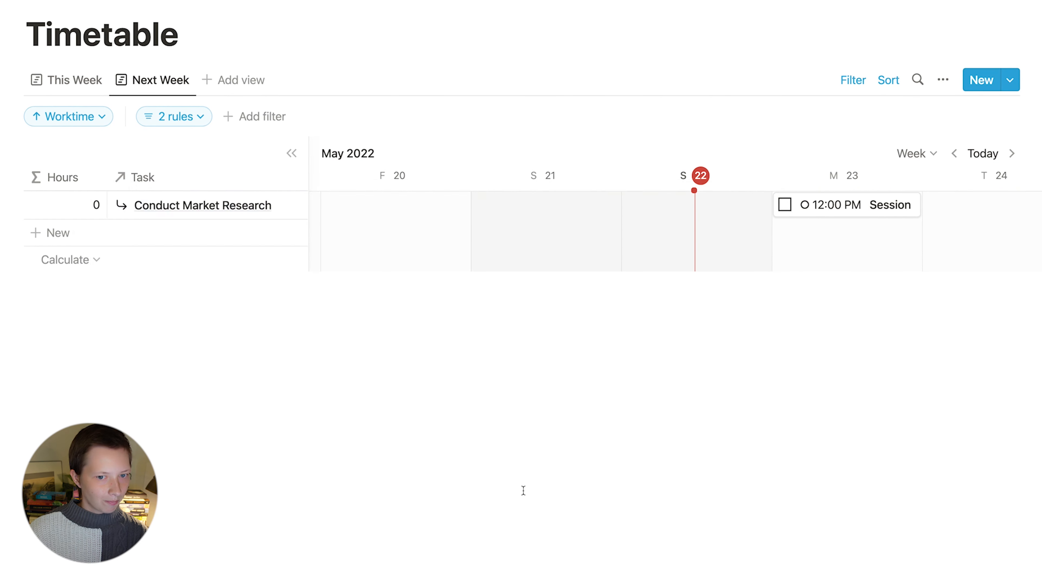
pyautogui.click(852, 80)
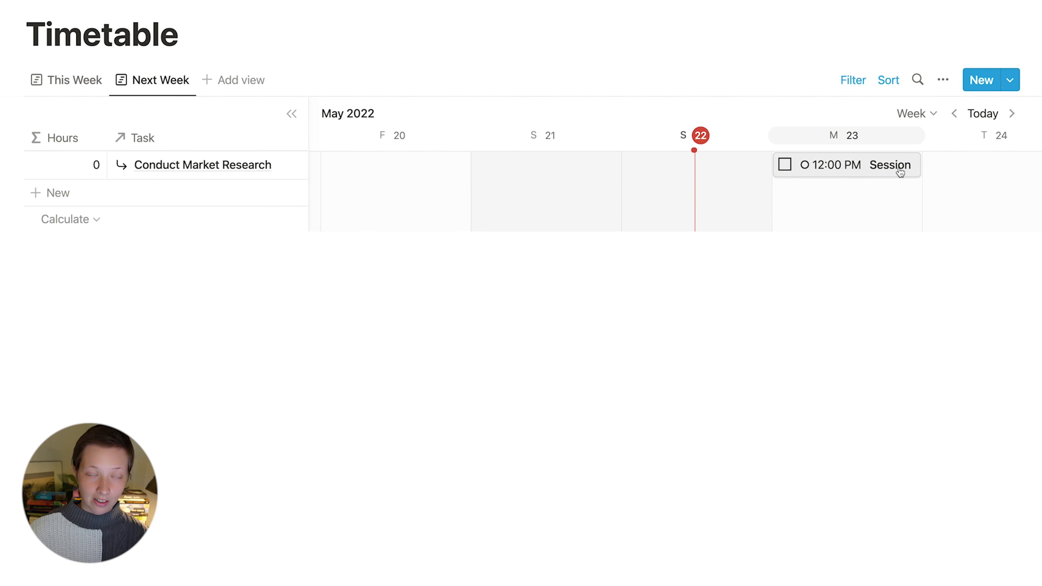
# Step: Duplicate the Next Week view and name the copy "Today"
pyautogui.click(155, 78)
pyautogui.click(166, 201)
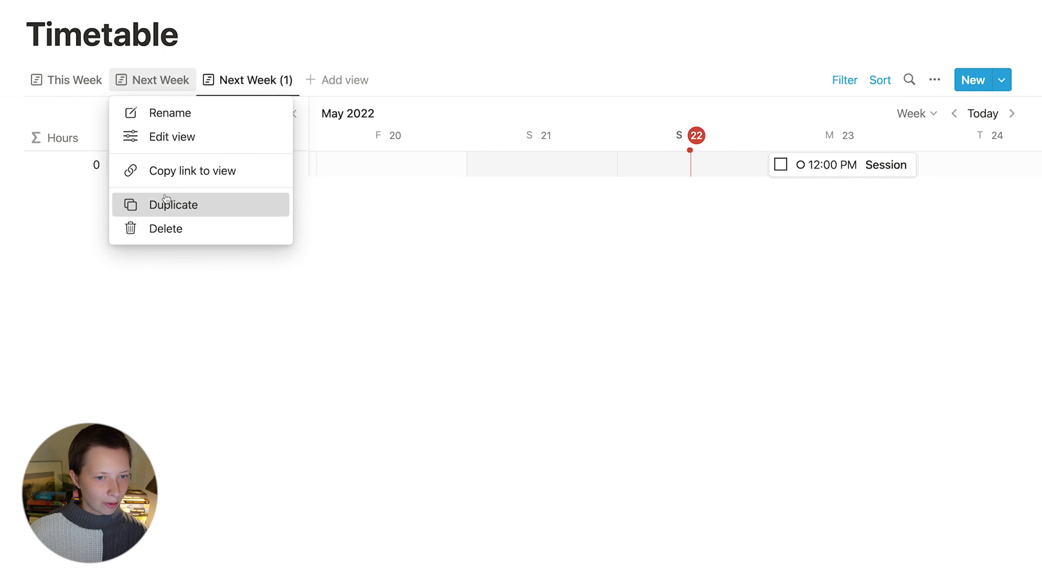
pyautogui.write('Today')
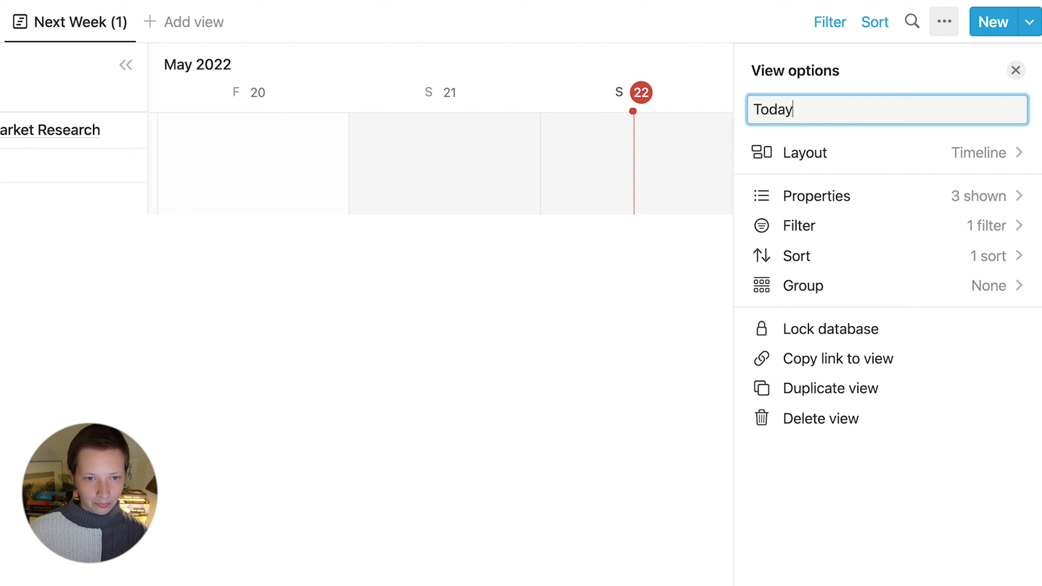
pyautogui.press('Return')
pyautogui.click(372, 477)
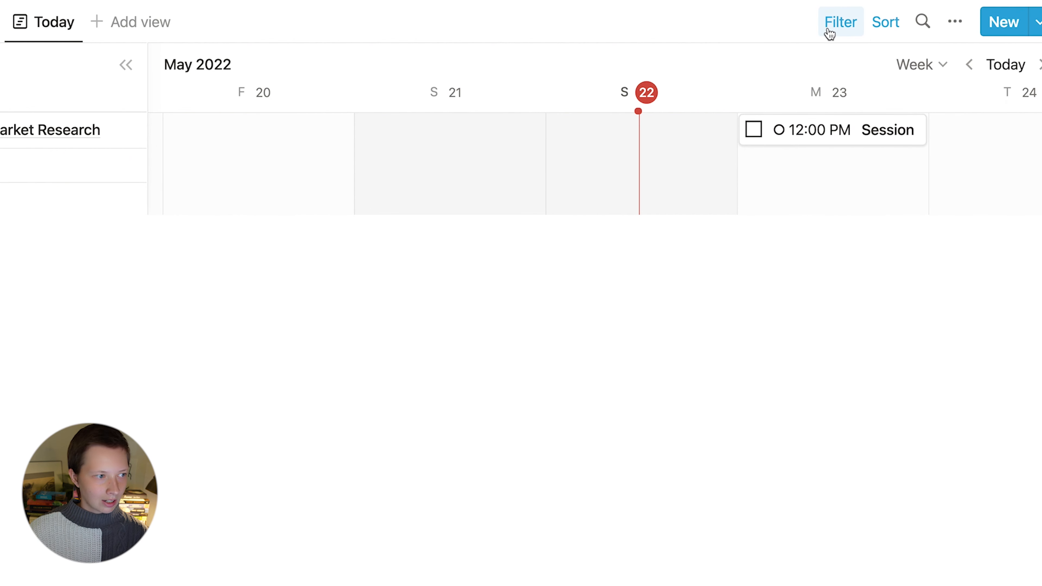
# Step: Remove the Week contains Next Week rule from the Today view's filter
pyautogui.click(830, 31)
pyautogui.click(289, 68)
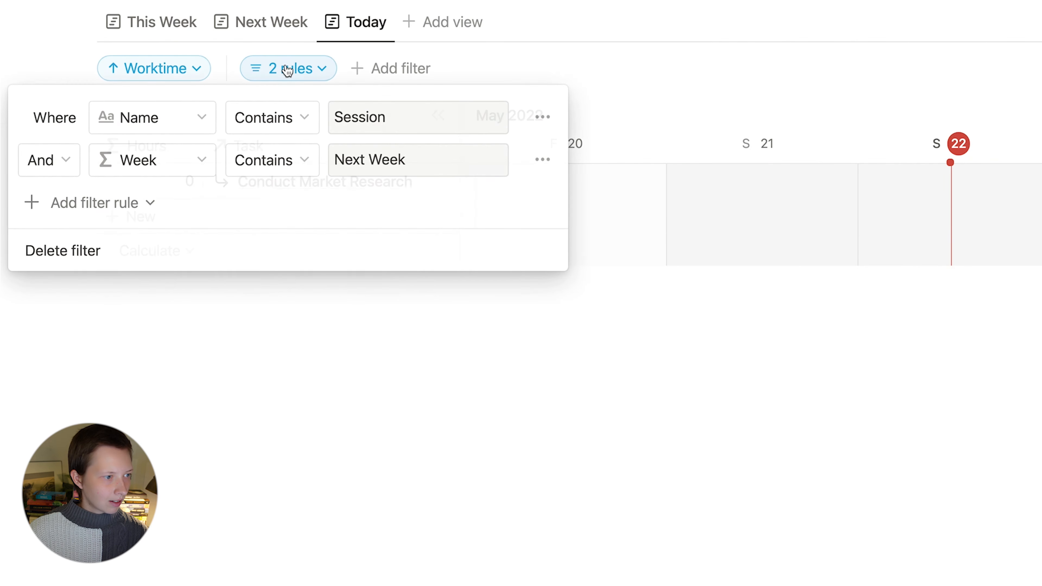
pyautogui.click(543, 160)
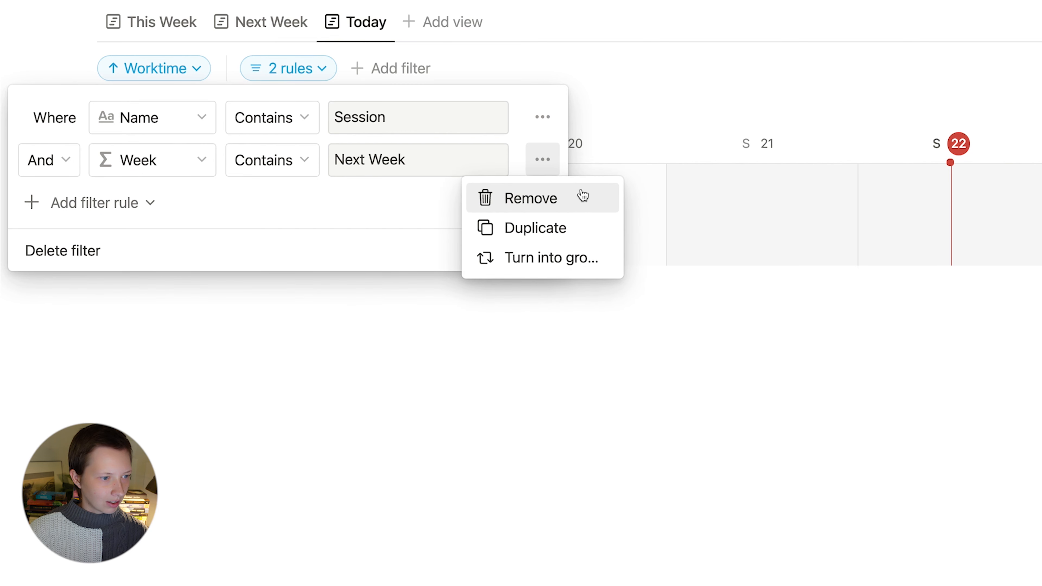
pyautogui.click(515, 200)
# Step: Add a second filter rule to the Today view so that Worktime is Today
pyautogui.click(88, 175)
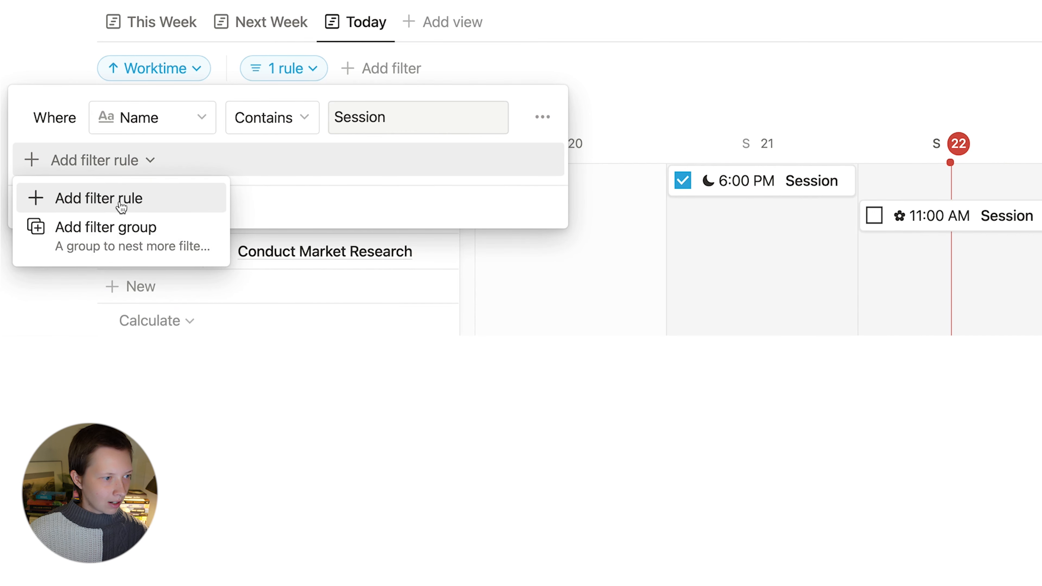
pyautogui.click(107, 200)
pyautogui.click(132, 160)
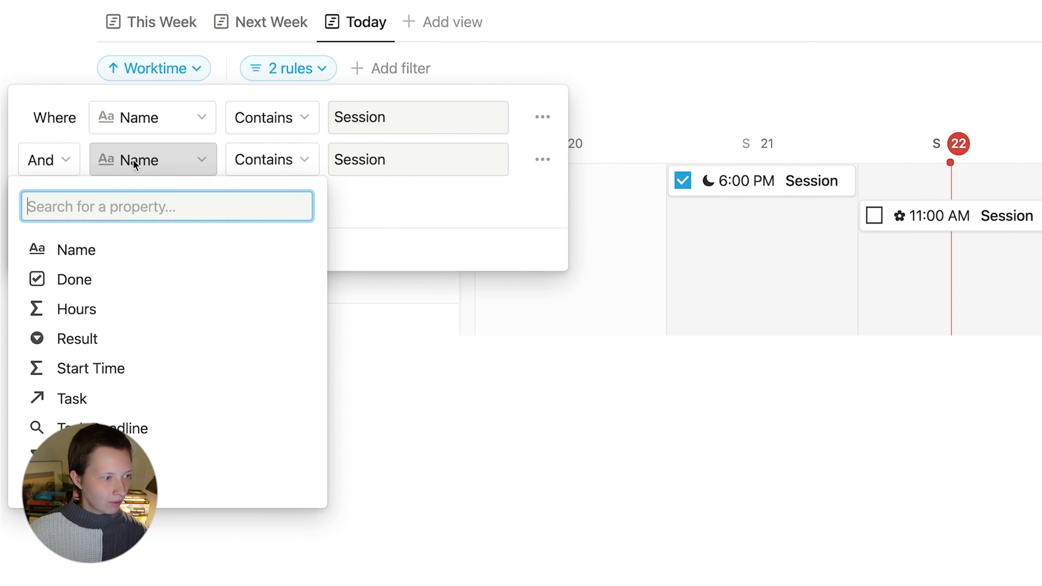
pyautogui.click(132, 452)
pyautogui.click(328, 88)
pyautogui.click(312, 123)
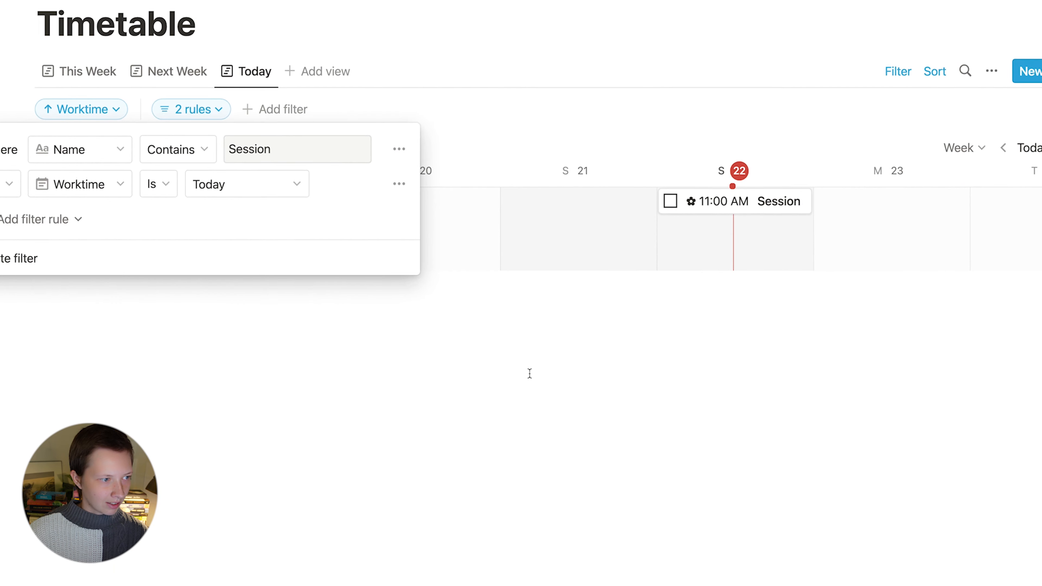
pyautogui.click(529, 373)
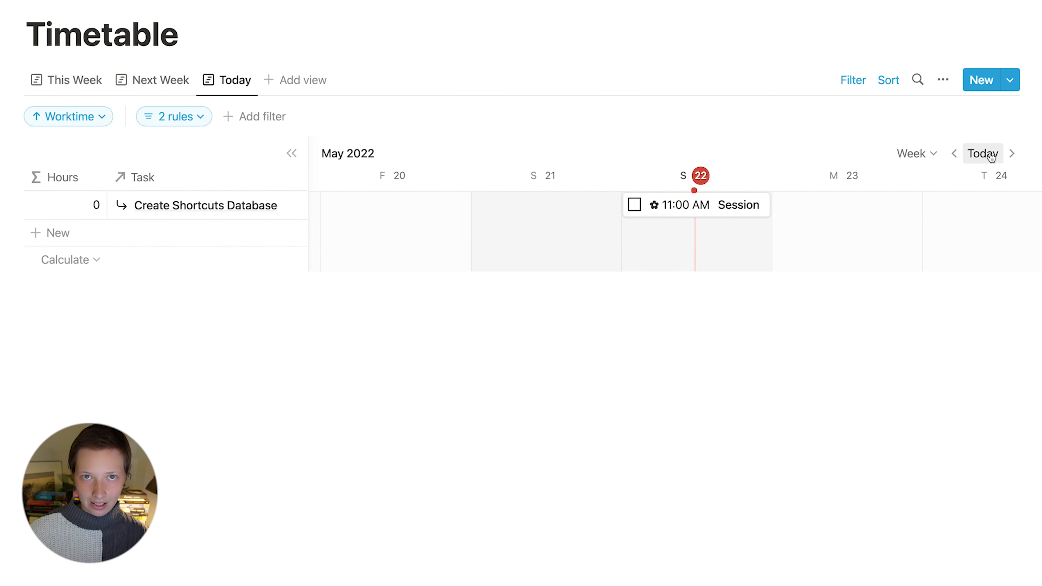
# Step: Hide the Today view's filter bar and set the timeline scale to Hours, centred on the current time
pyautogui.hscroll(-10, 984, 166)
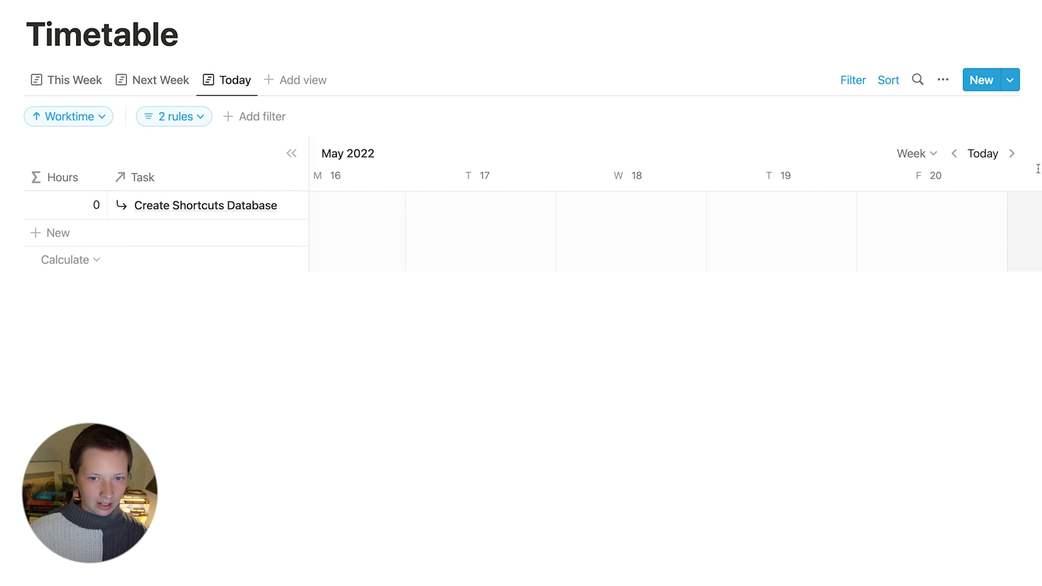
pyautogui.click(975, 158)
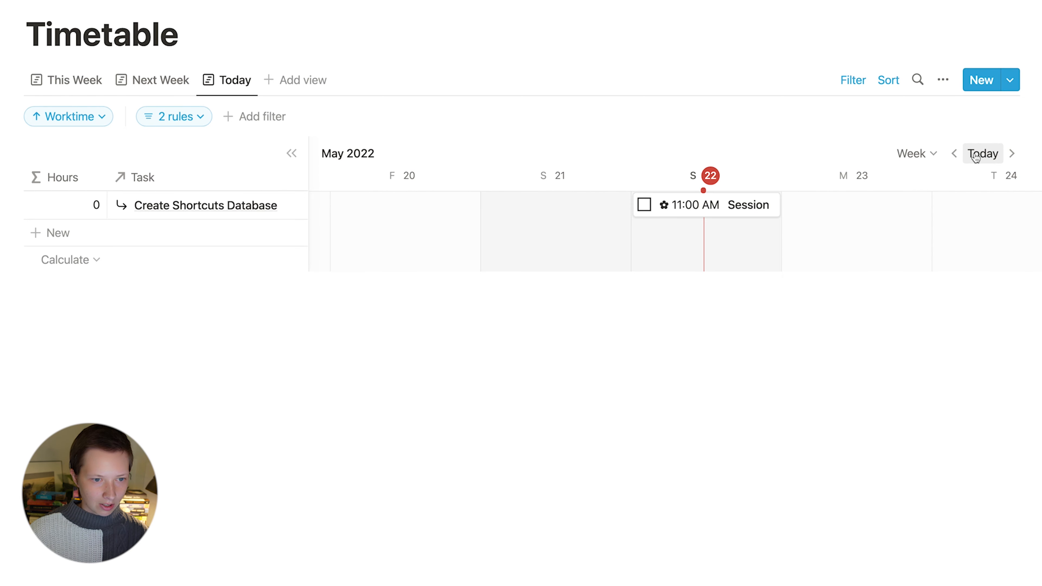
pyautogui.click(853, 81)
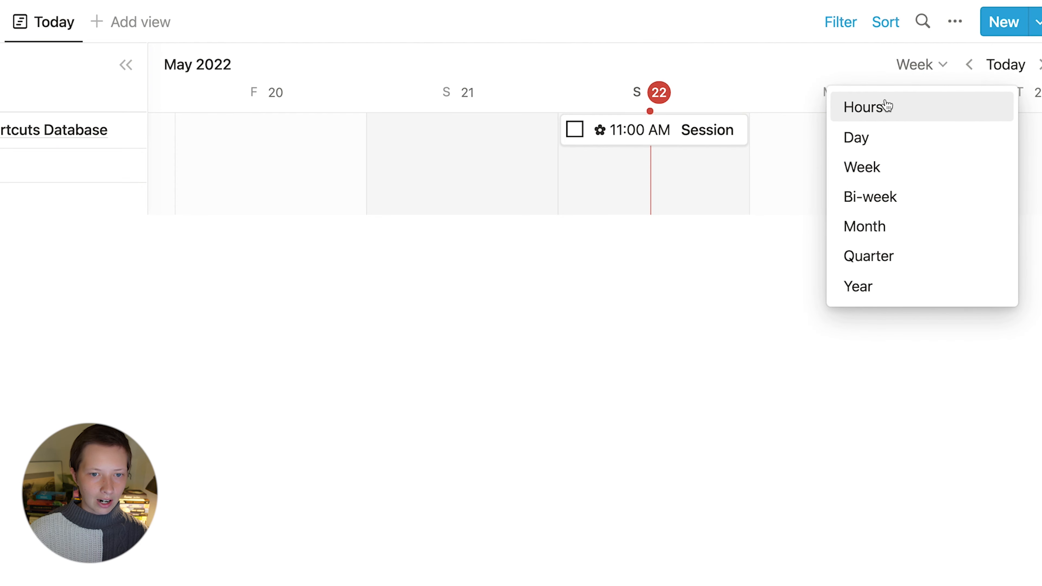
pyautogui.click(893, 100)
pyautogui.click(1006, 65)
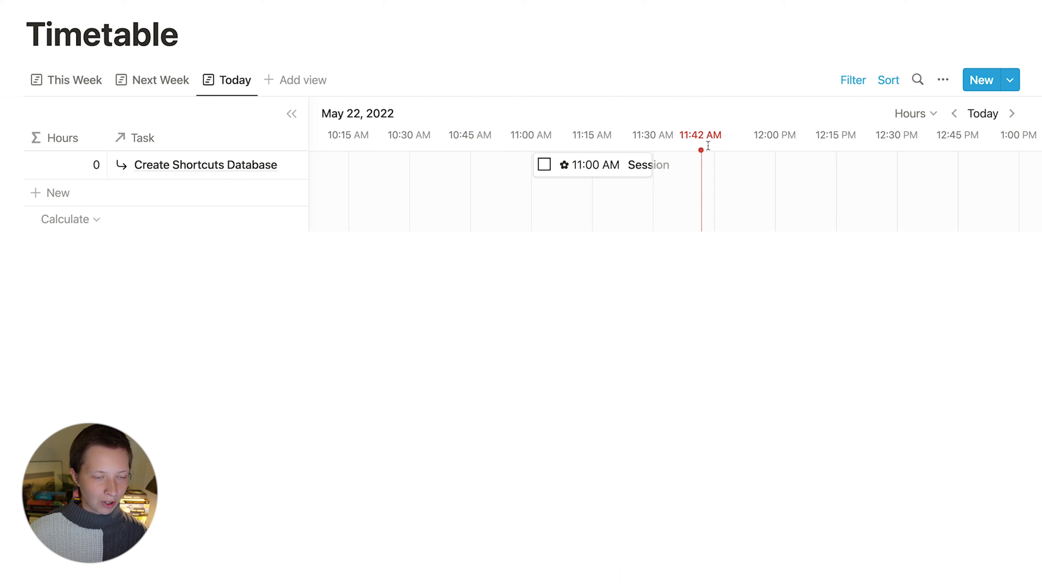
# Step: Reschedule the Create Shortcuts Database session on the timeline to start at 11:45 AM and end at 12:45 PM
pyautogui.moveTo(571, 167); pyautogui.dragTo(776, 177)
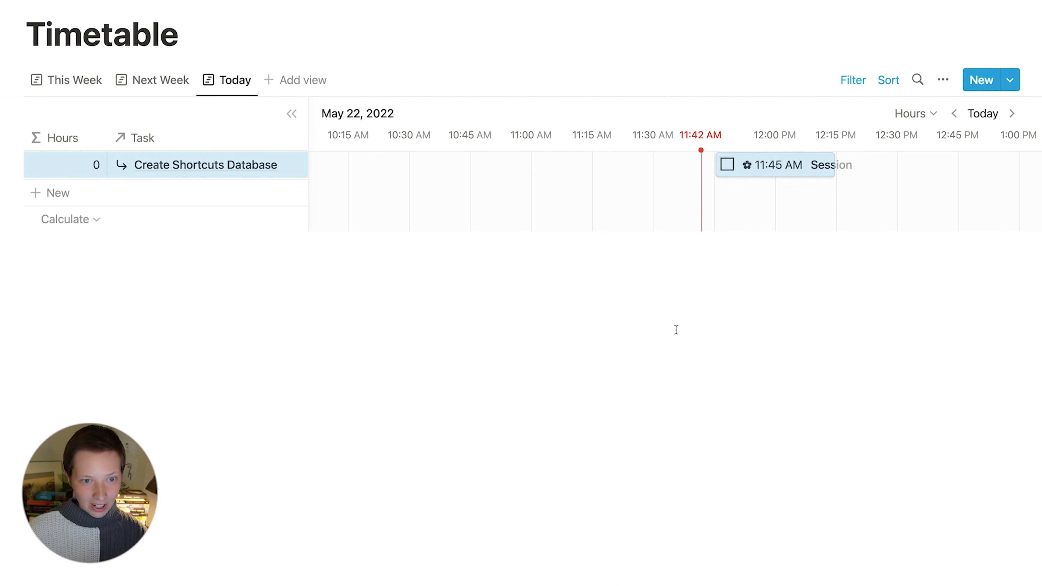
pyautogui.click(675, 328)
pyautogui.moveTo(833, 166); pyautogui.dragTo(935, 177)
pyautogui.click(612, 291)
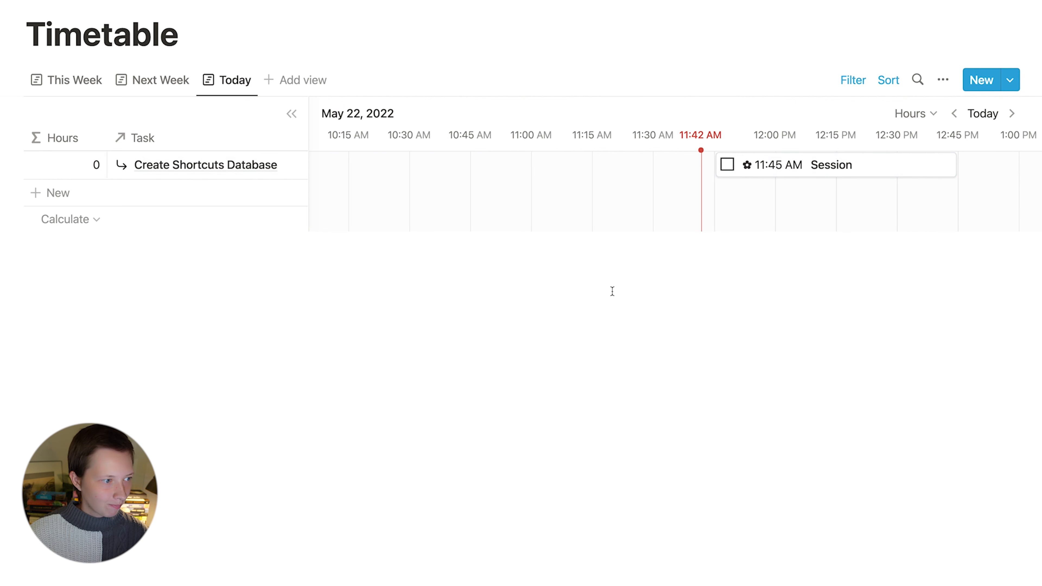
pyautogui.hscroll(5, 549, 172)
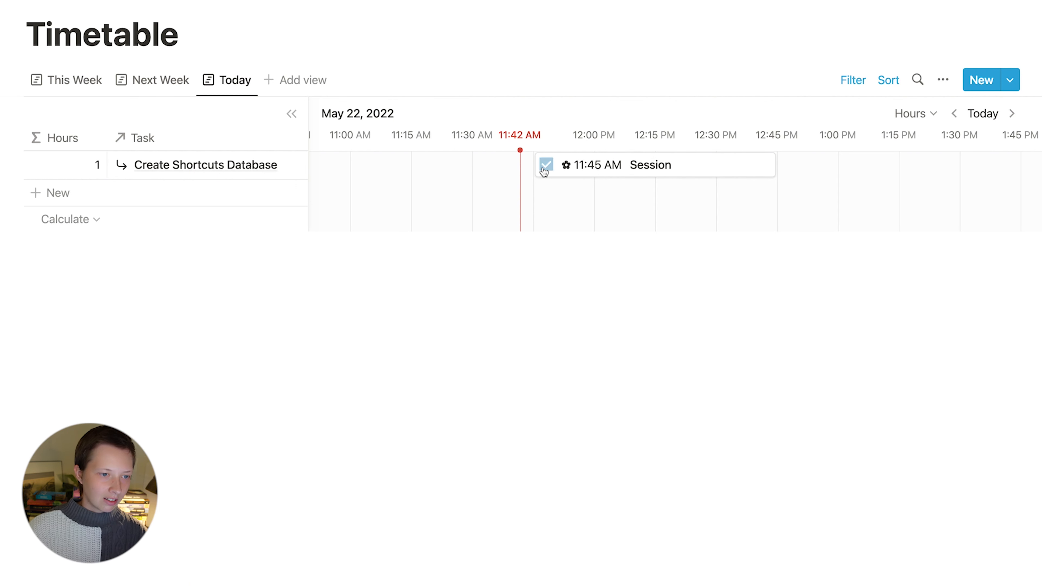
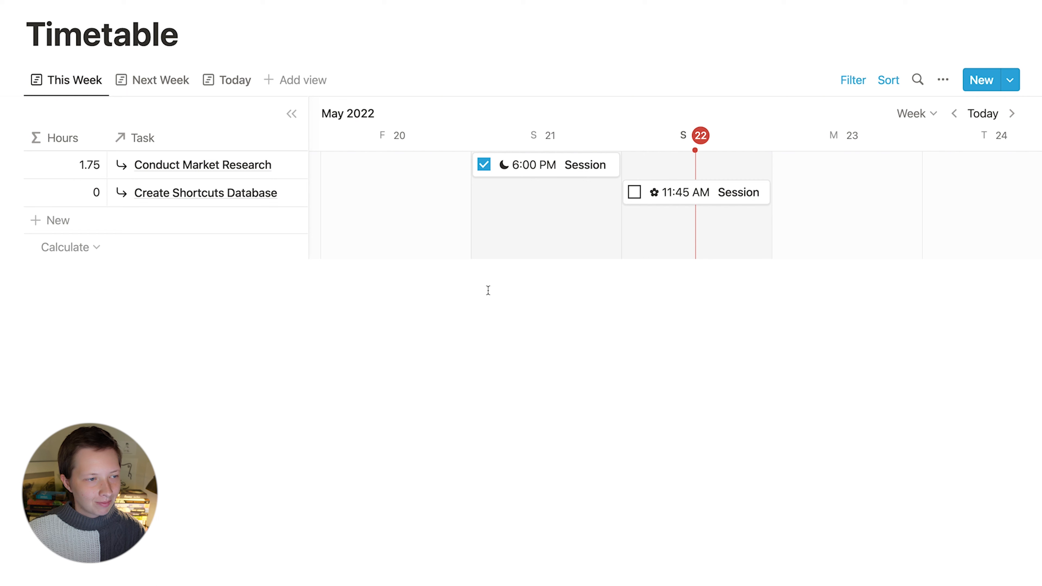
# Step: Add a Calendar view to the Timetable and show the Done property on its entries
pyautogui.click(302, 81)
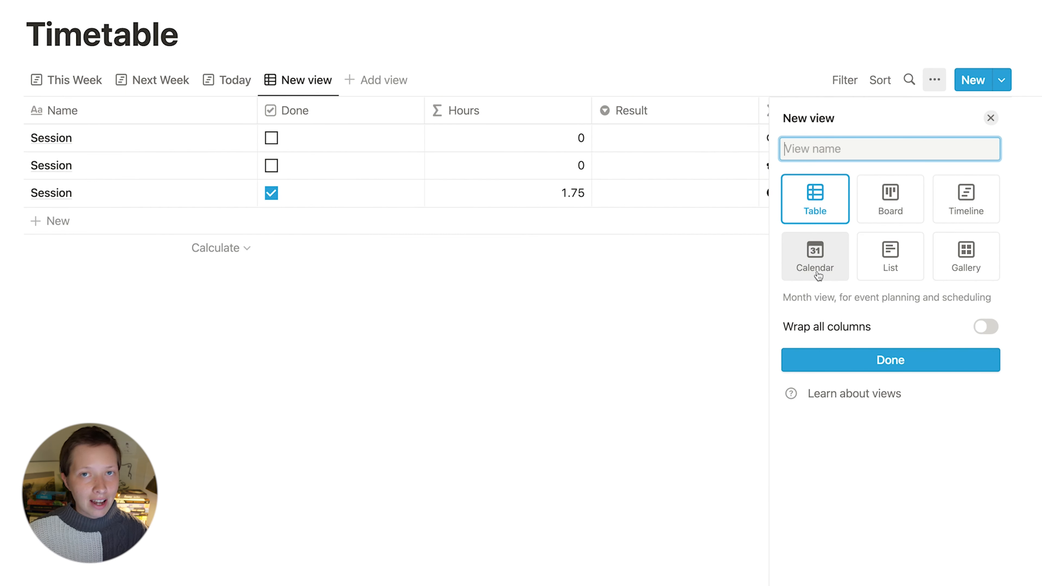
pyautogui.click(816, 262)
pyautogui.click(806, 361)
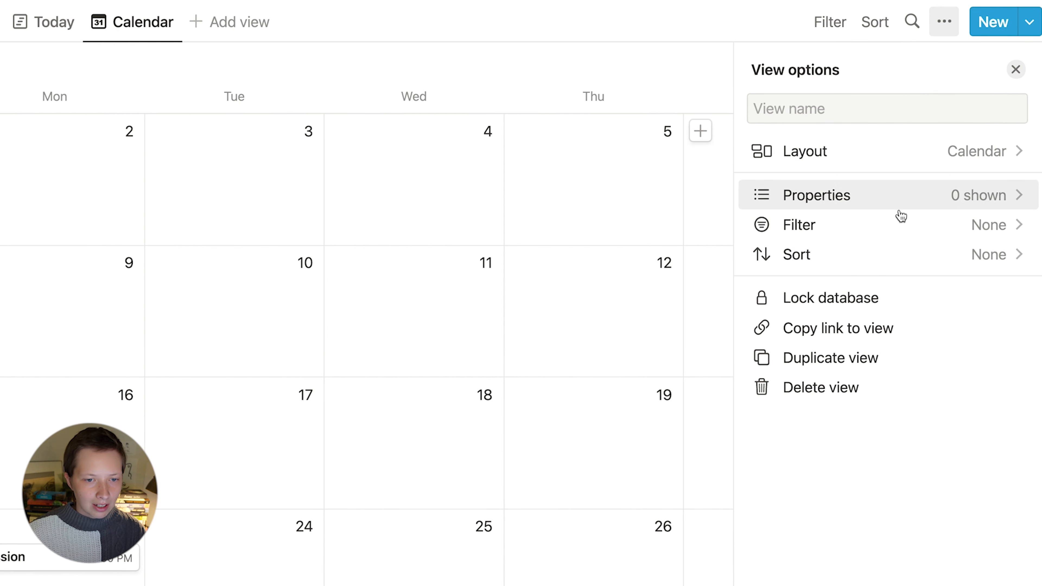
pyautogui.click(856, 207)
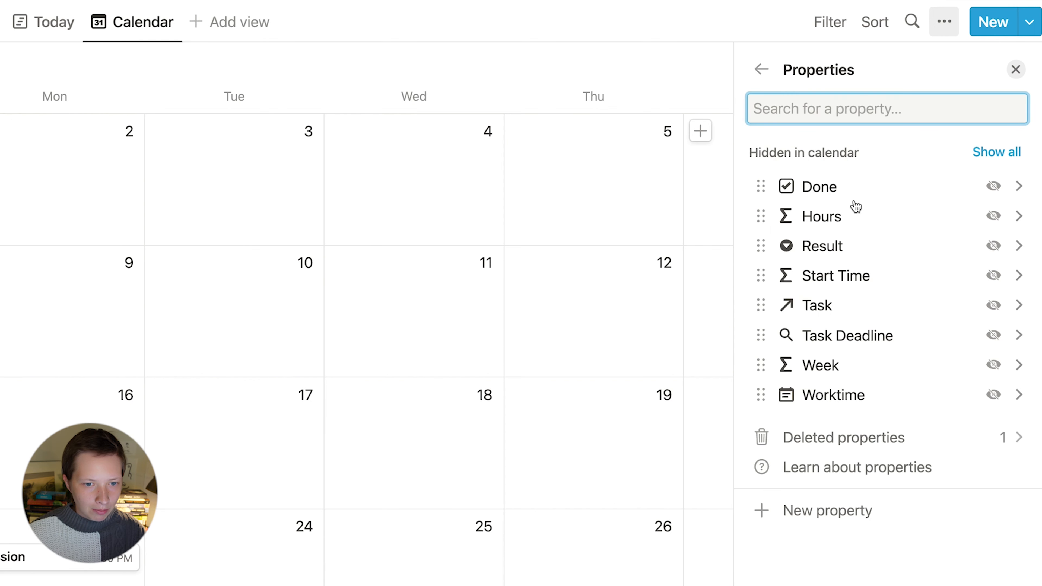
pyautogui.click(997, 186)
pyautogui.click(788, 12)
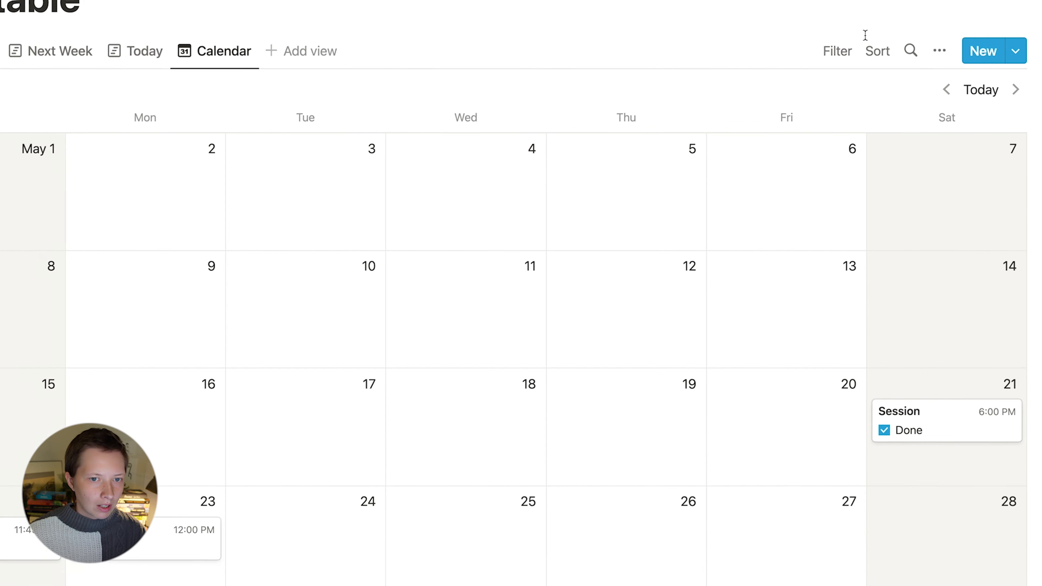
# Step: Filter the Calendar view to names containing "Session" and sort it by Worktime ascending
pyautogui.click(829, 21)
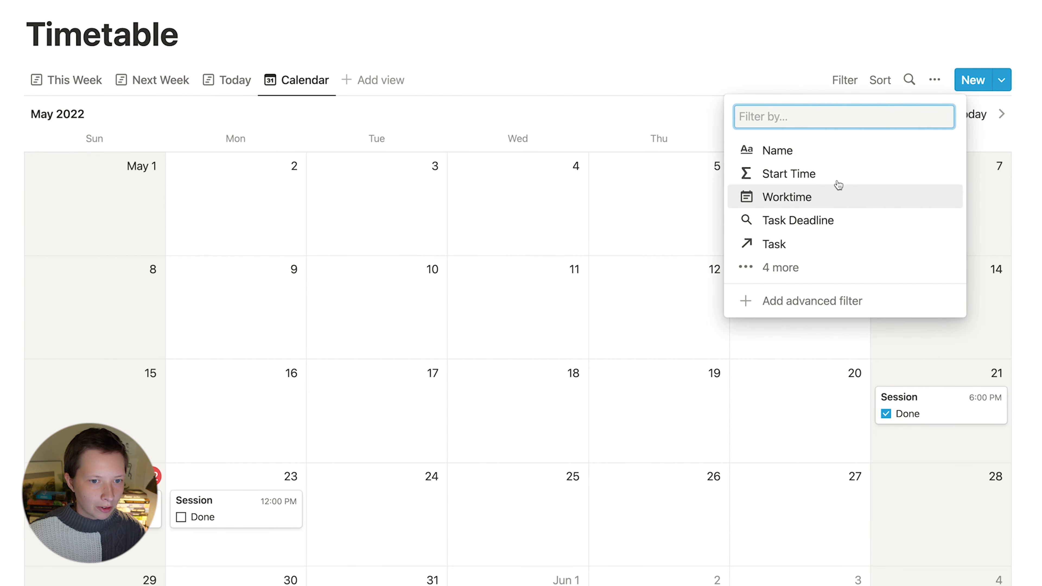
pyautogui.click(771, 152)
pyautogui.write('Session')
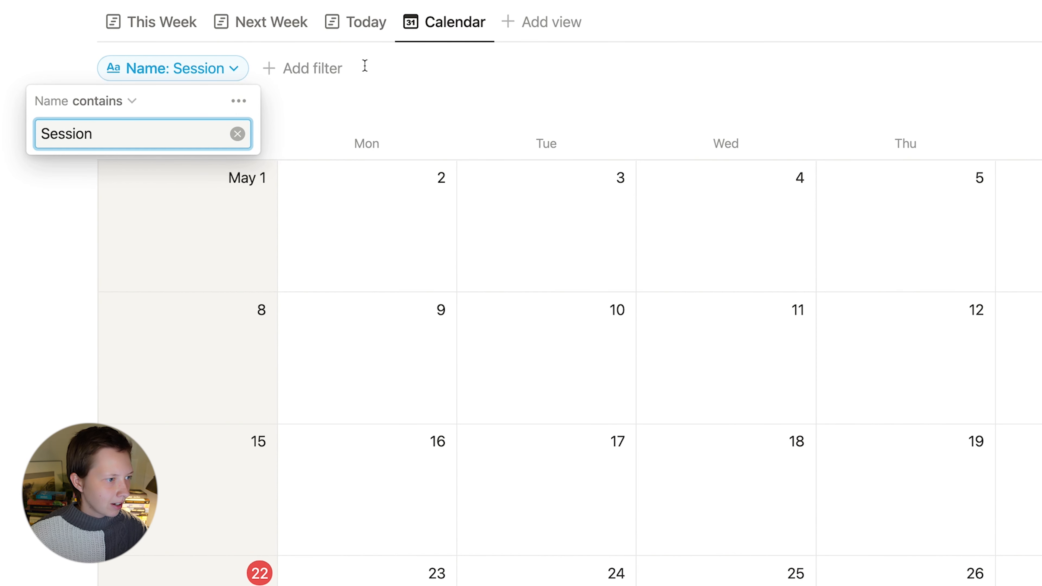
pyautogui.press('Escape')
pyautogui.click(886, 78)
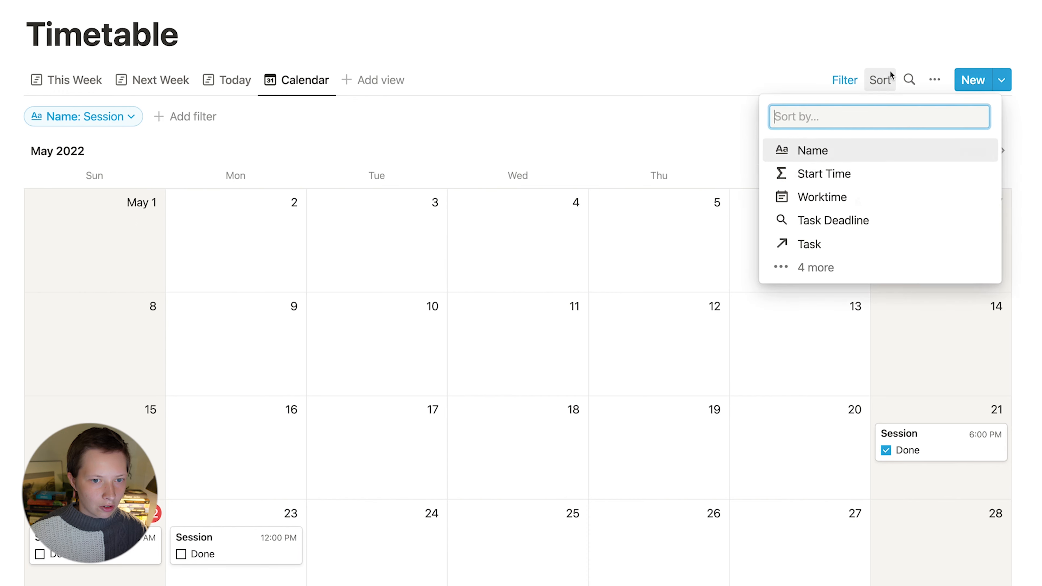
pyautogui.click(816, 197)
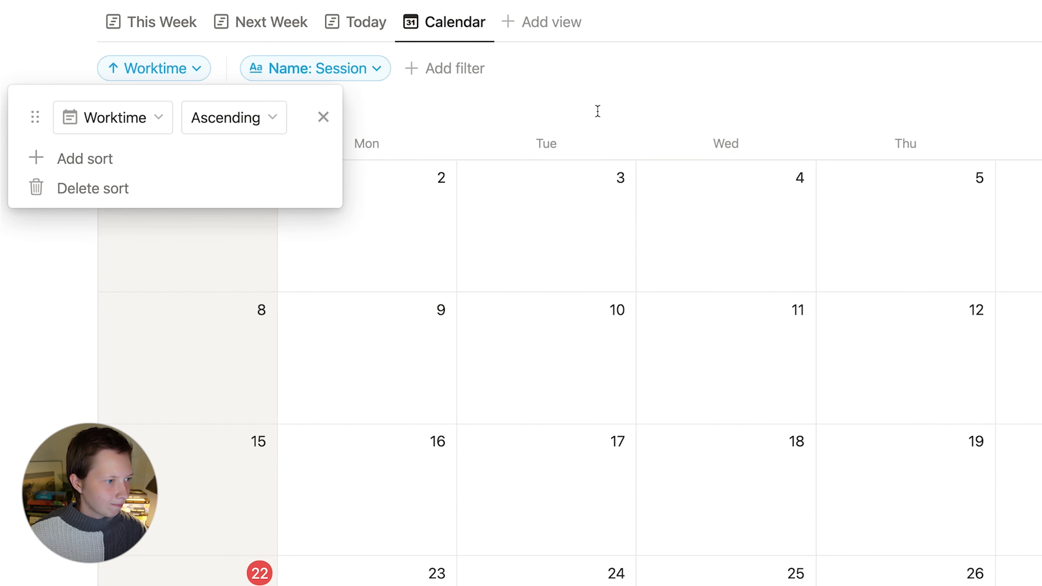
pyautogui.press('Escape')
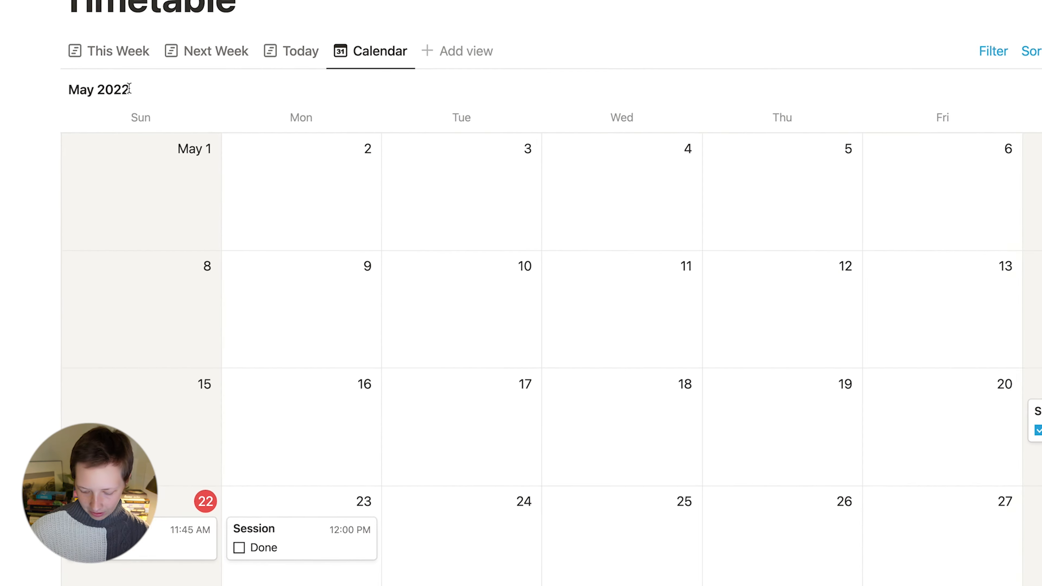
# Step: Find and open the My Tasks database and show its Tasks by Week view
pyautogui.press('super+p')
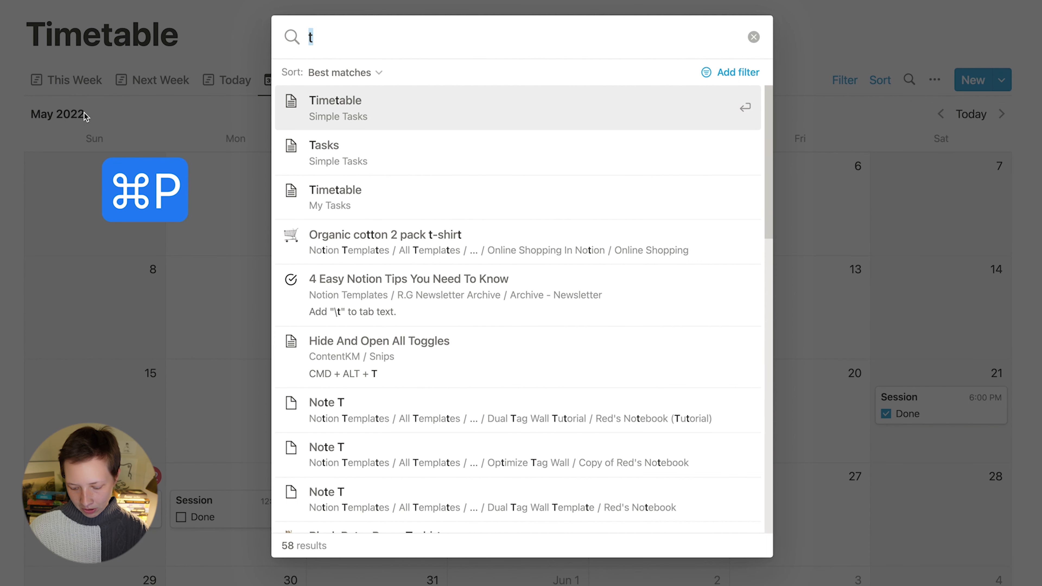
pyautogui.write('my task')
pyautogui.press('Return')
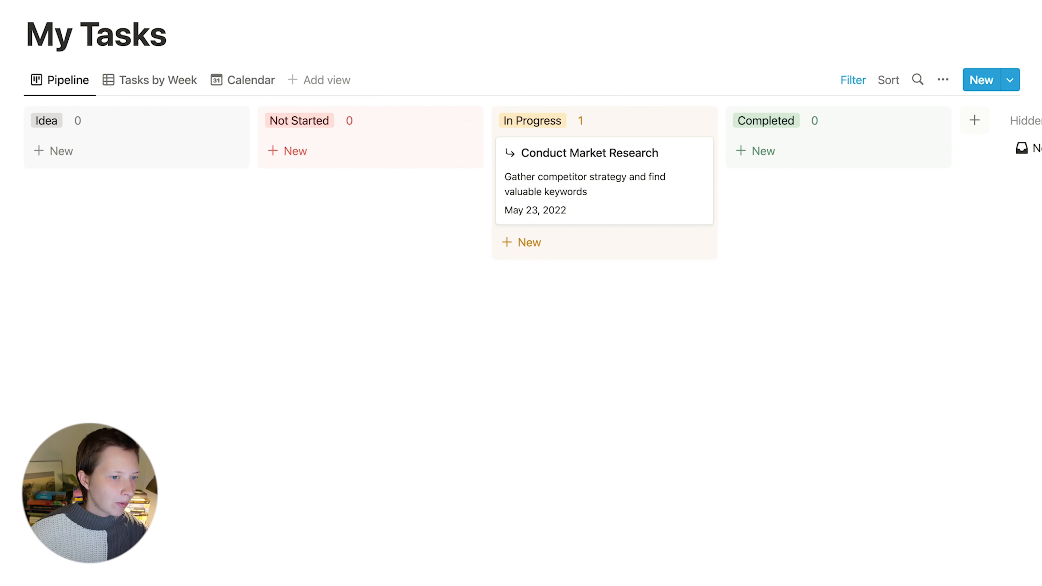
pyautogui.click(144, 81)
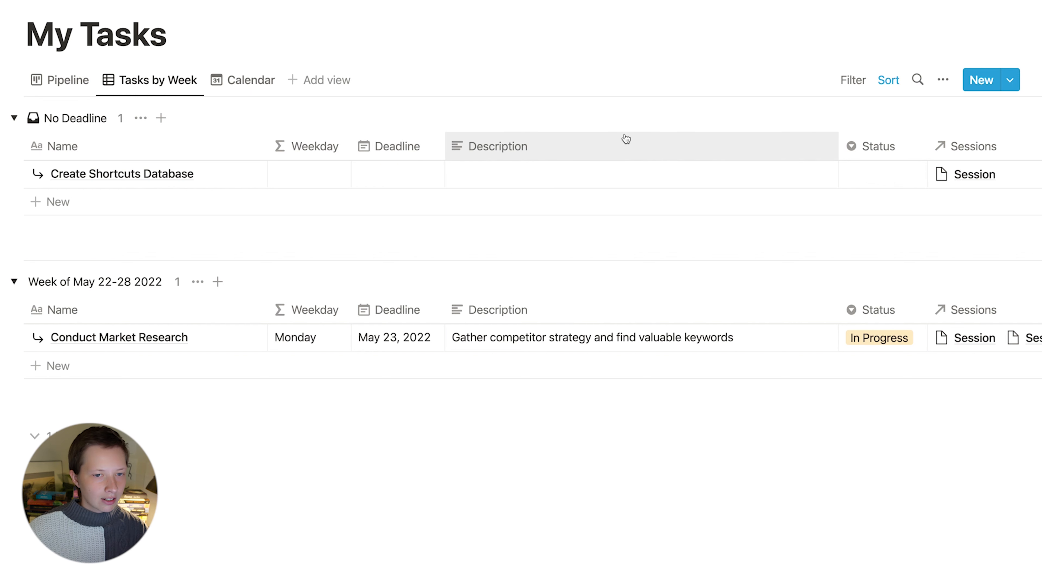
# Step: Search for and reopen the Timetable database located under My Tasks
pyautogui.press('super+p')
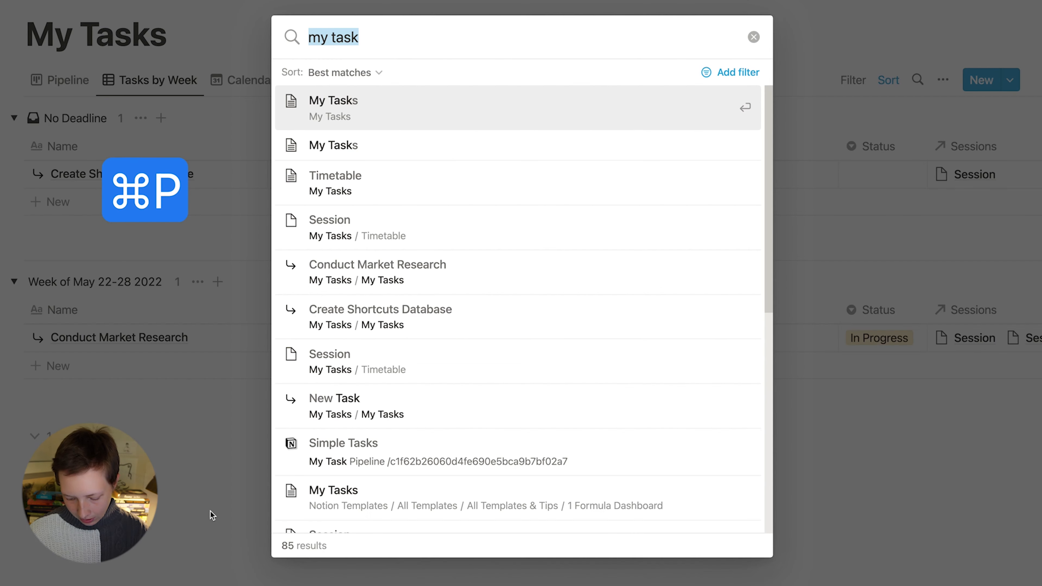
pyautogui.write('tim')
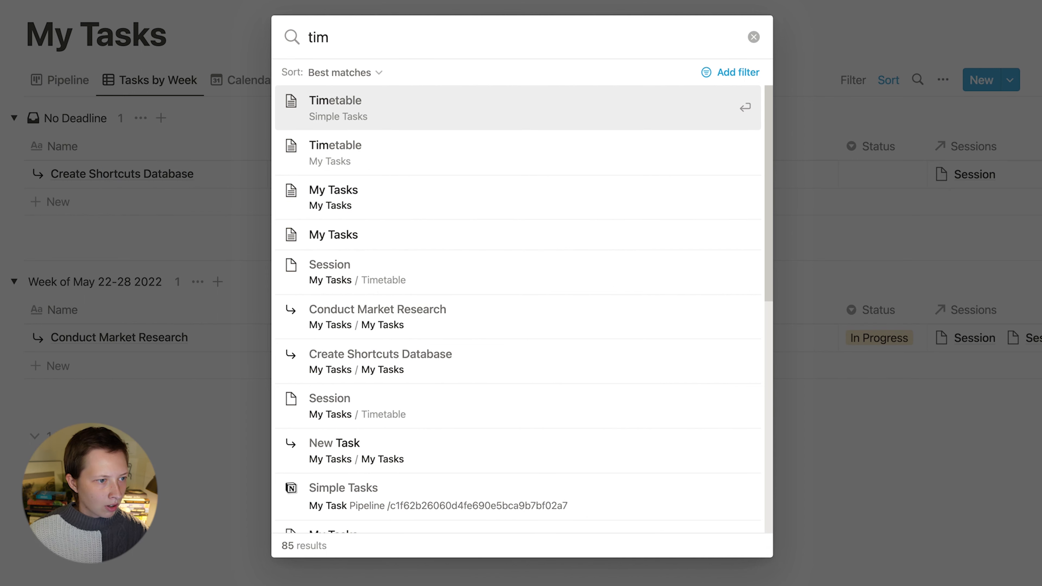
pyautogui.press('Down')
pyautogui.press('Return')
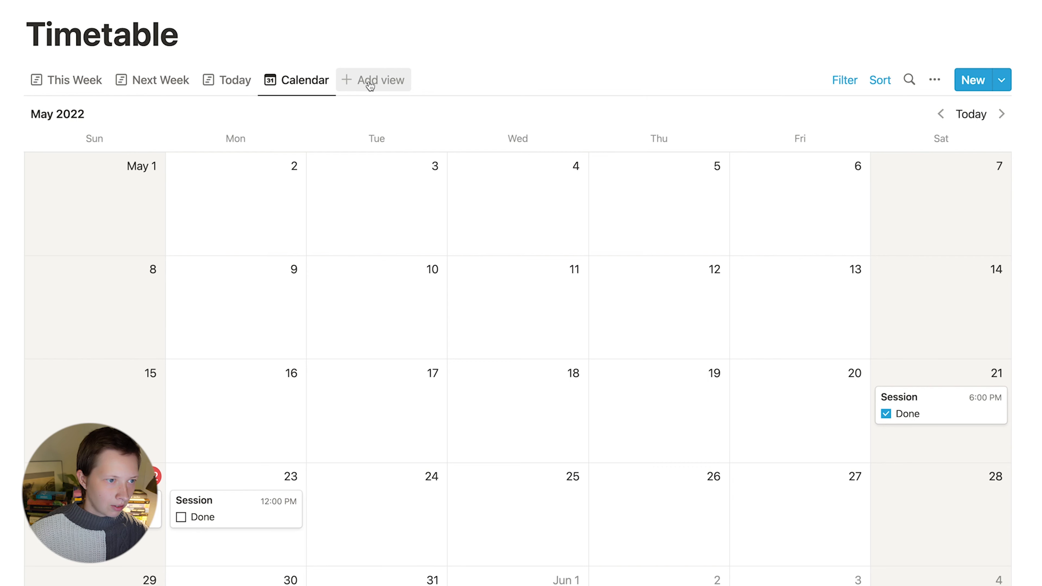
# Step: Add a List view named "Index" to the Timetable
pyautogui.click(371, 86)
pyautogui.write('In')
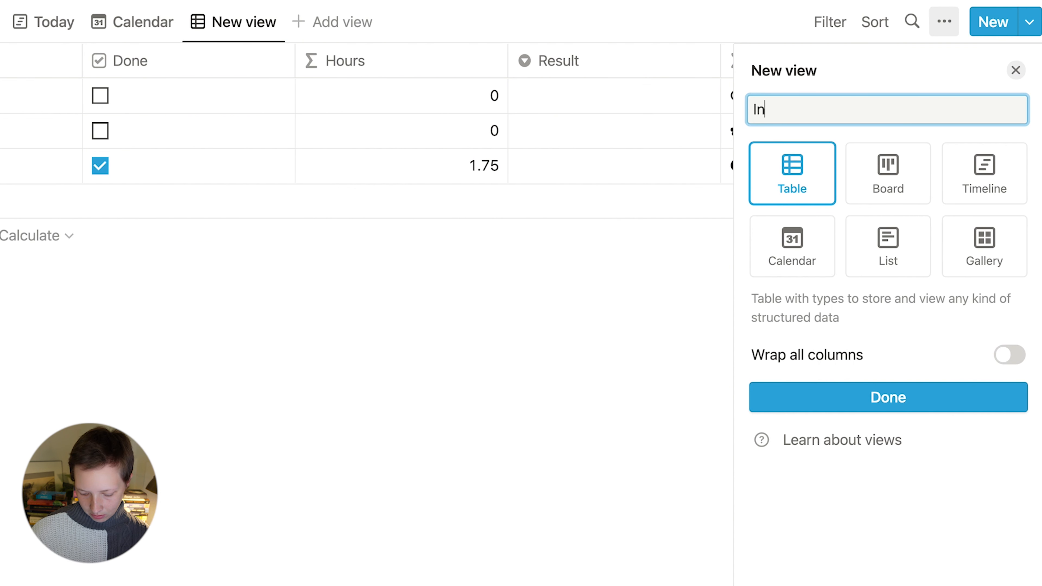
pyautogui.click(874, 241)
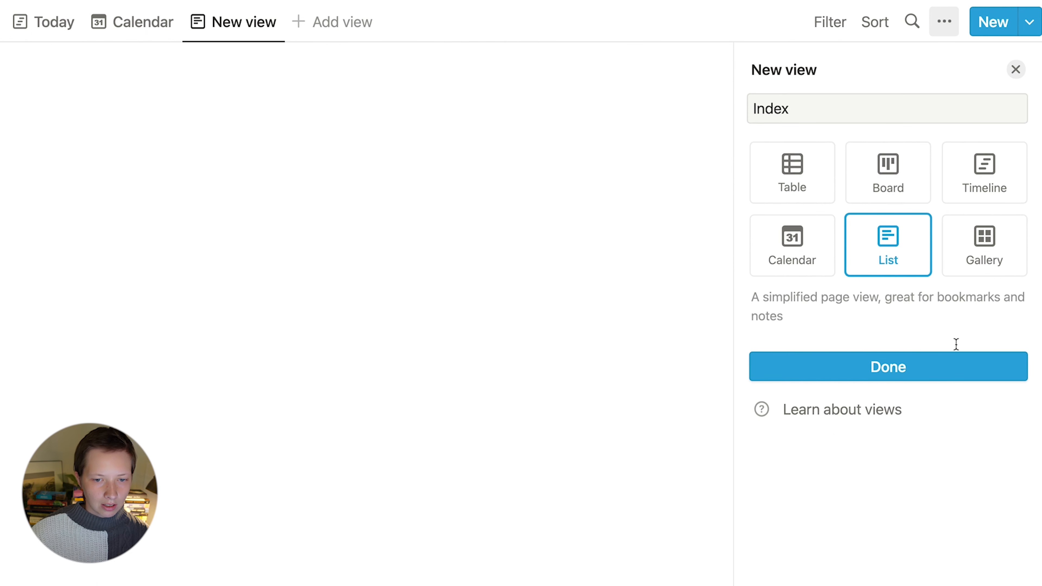
pyautogui.click(870, 366)
# Step: Show the Done and Result properties in the Index list and move Result ahead of Worktime
pyautogui.click(826, 201)
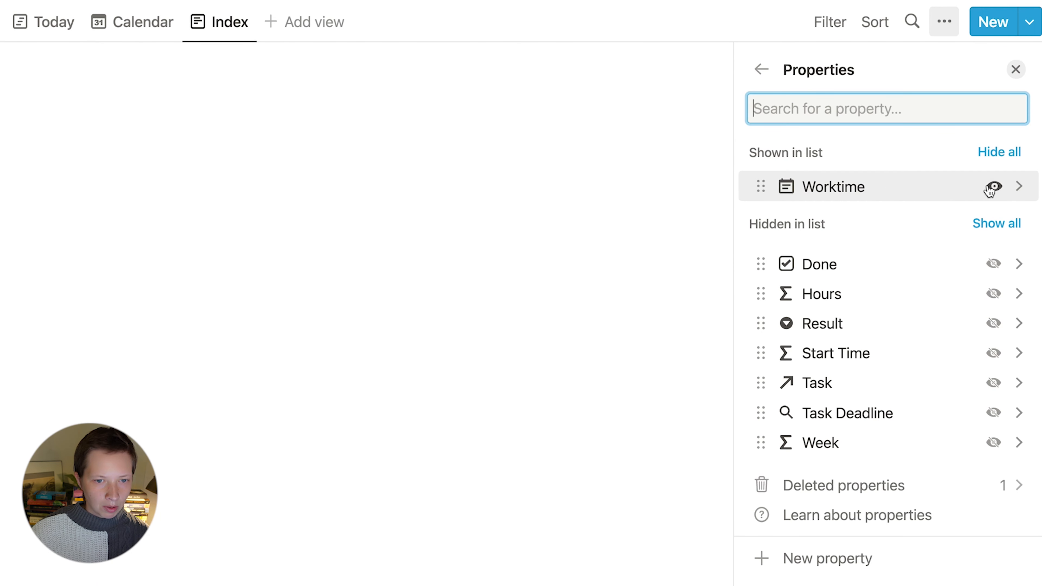
pyautogui.click(993, 263)
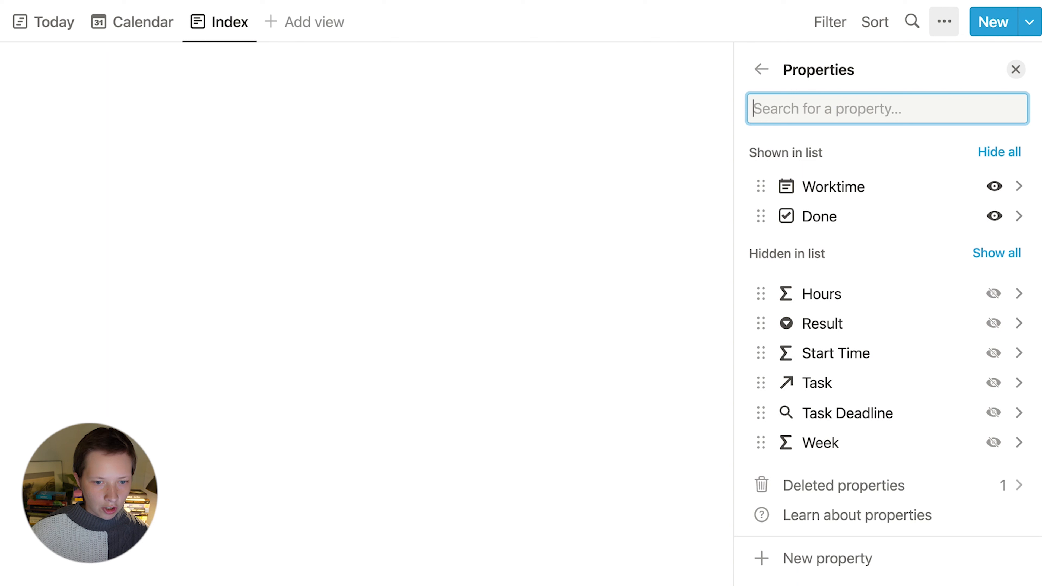
pyautogui.click(994, 325)
pyautogui.moveTo(830, 247); pyautogui.dragTo(814, 177)
pyautogui.click(761, 68)
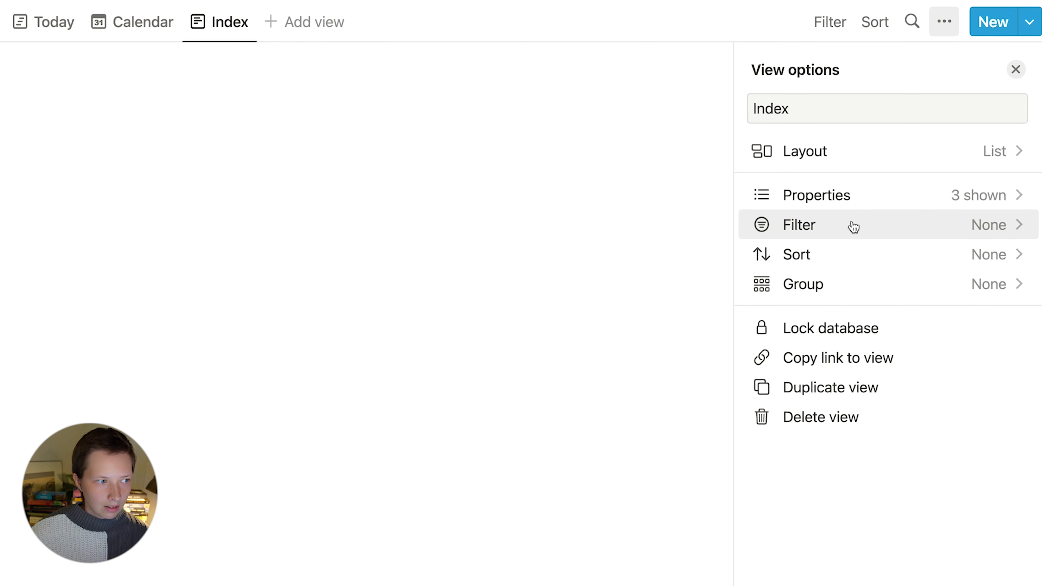
# Step: Group the Index view by Worktime, with the dates grouped by Month
pyautogui.click(798, 288)
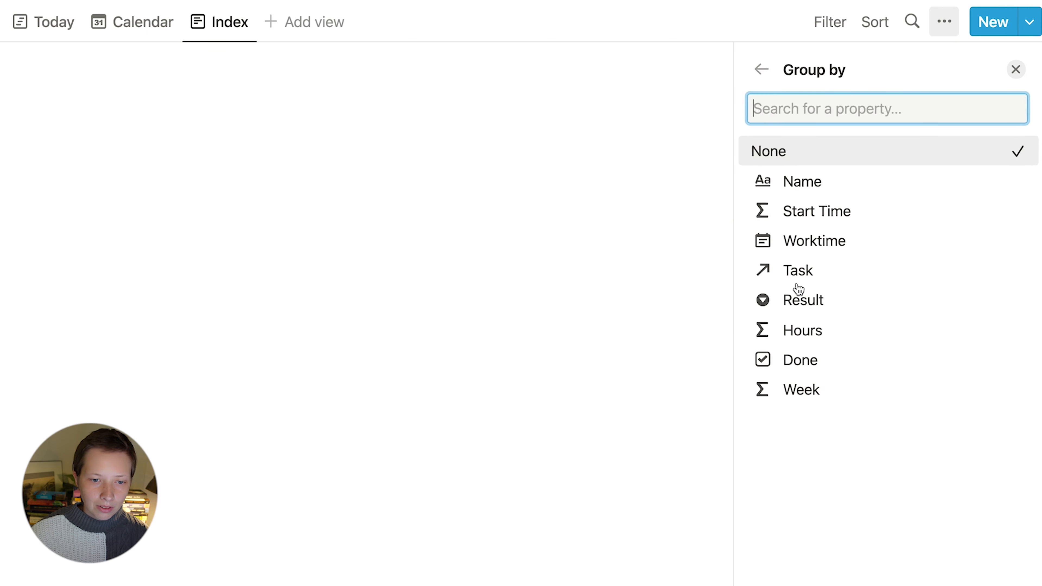
pyautogui.click(838, 243)
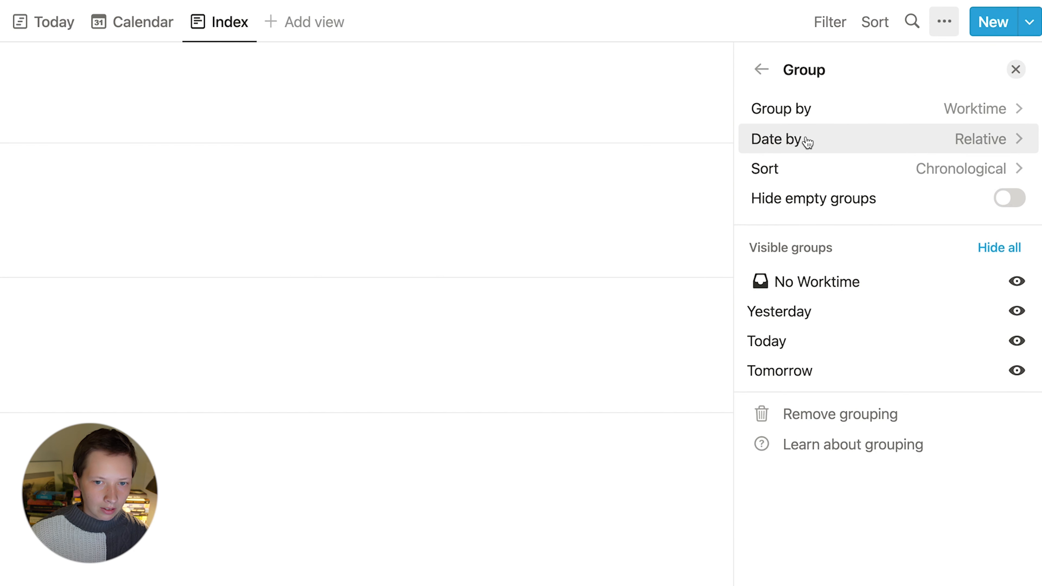
pyautogui.click(805, 139)
pyautogui.click(848, 268)
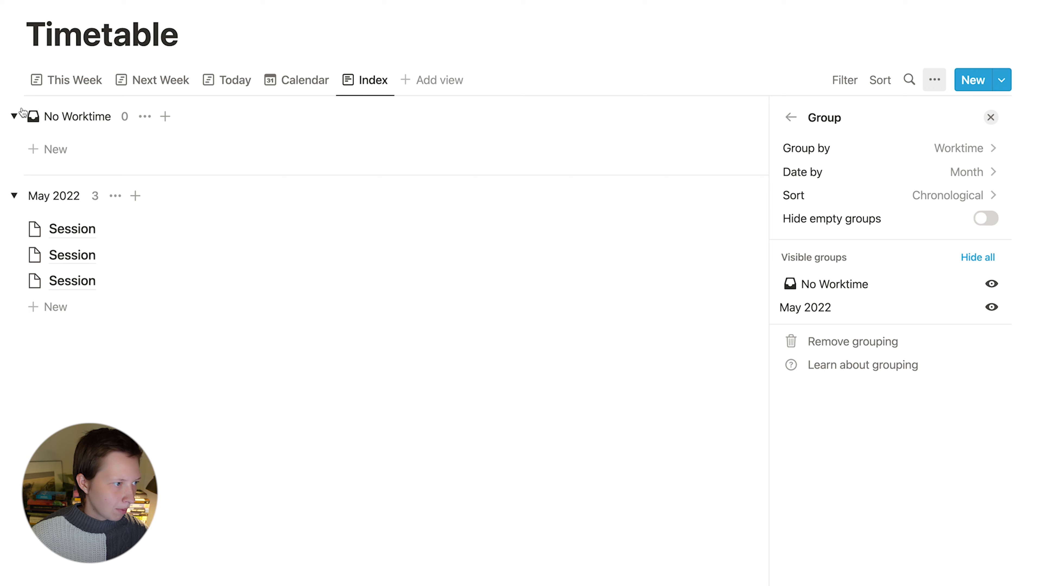
# Step: Group the Index view by Task and hide its empty groups
pyautogui.click(909, 148)
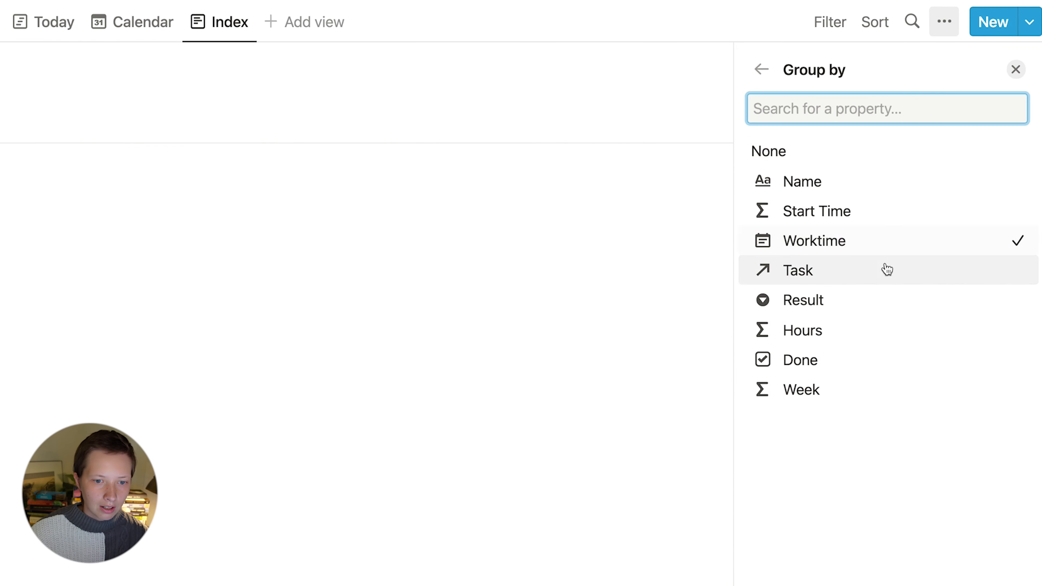
pyautogui.click(835, 278)
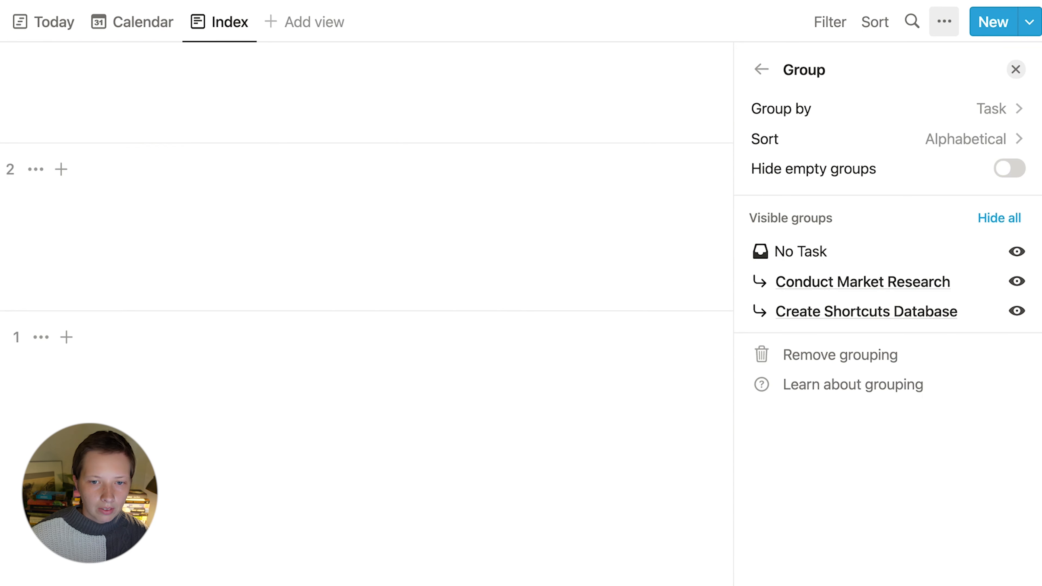
pyautogui.click(1009, 179)
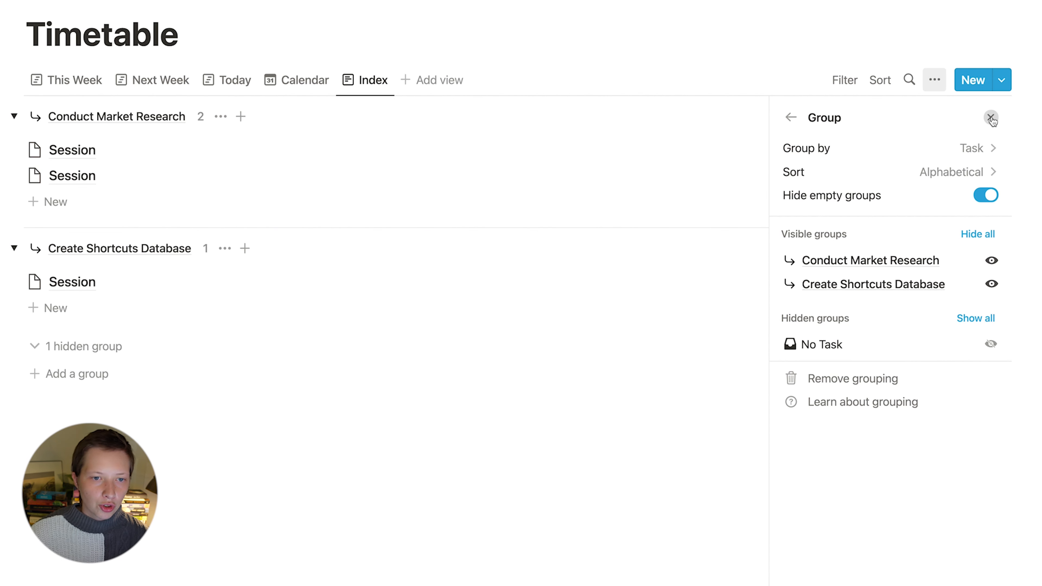
pyautogui.click(991, 119)
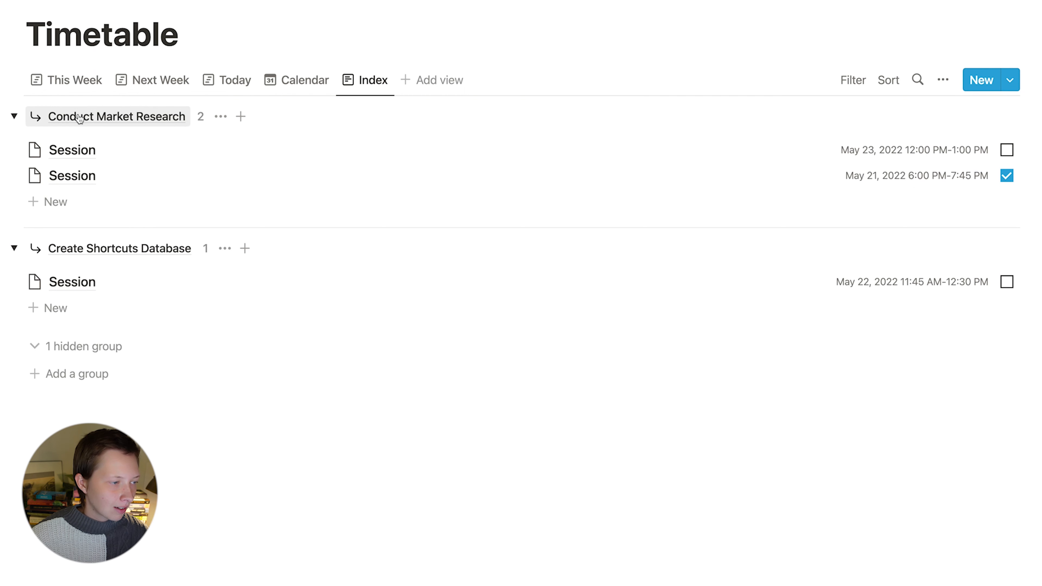
pyautogui.click(84, 213)
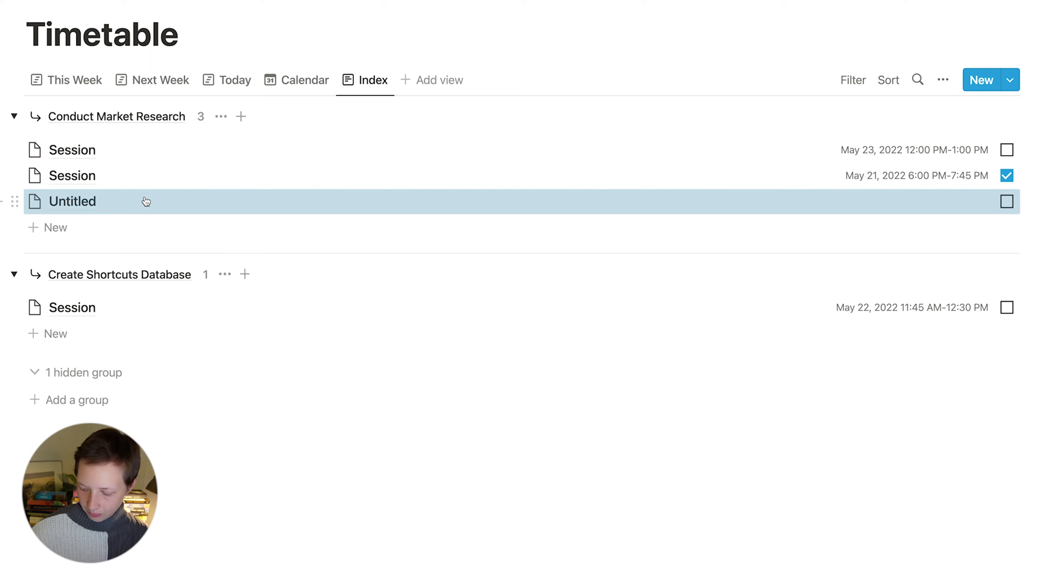
pyautogui.press('BackSpace')
# Step: Sort the Index view by Worktime in ascending order
pyautogui.click(894, 45)
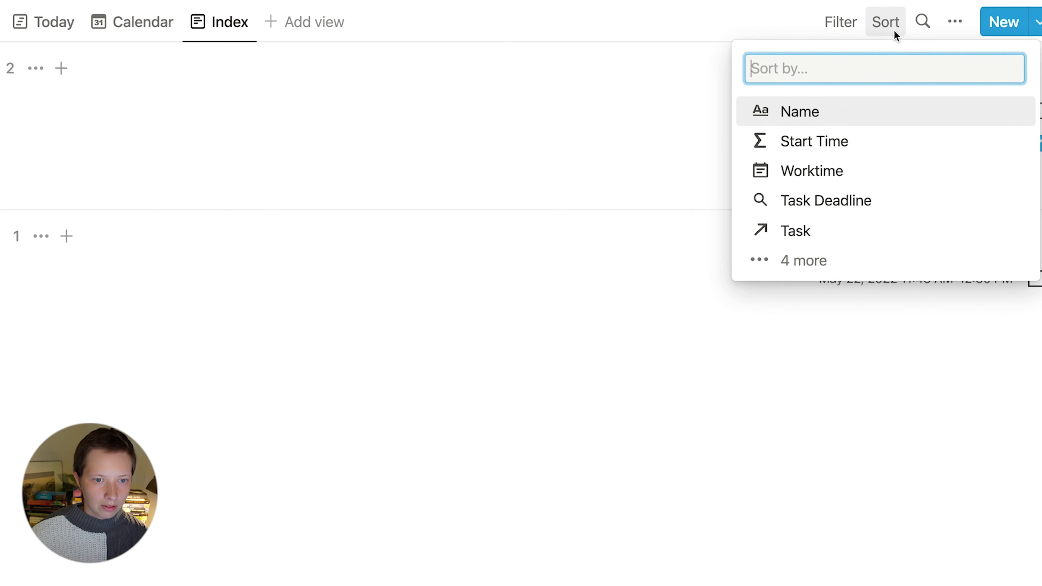
pyautogui.click(796, 174)
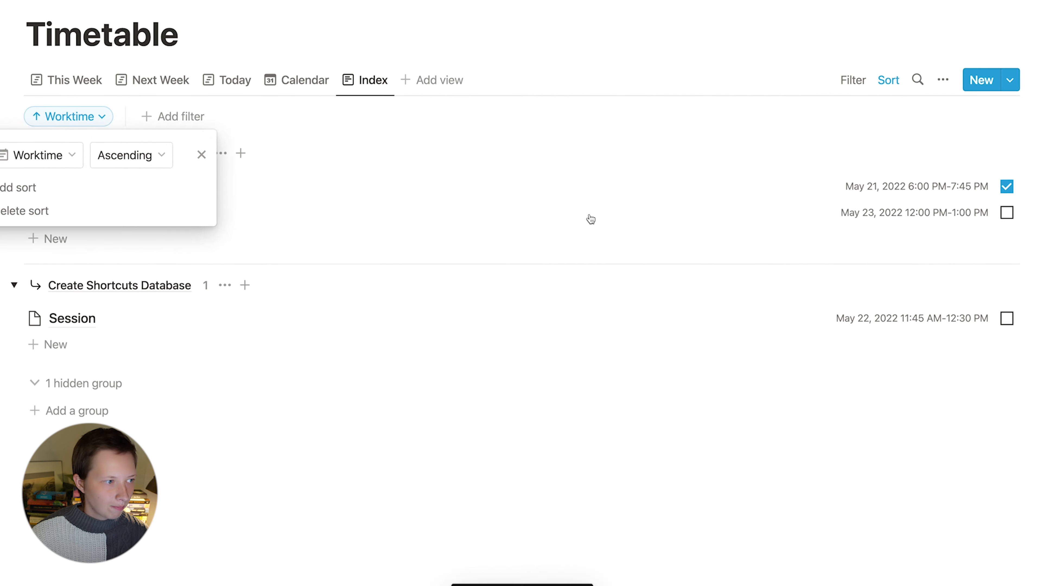
pyautogui.click(499, 205)
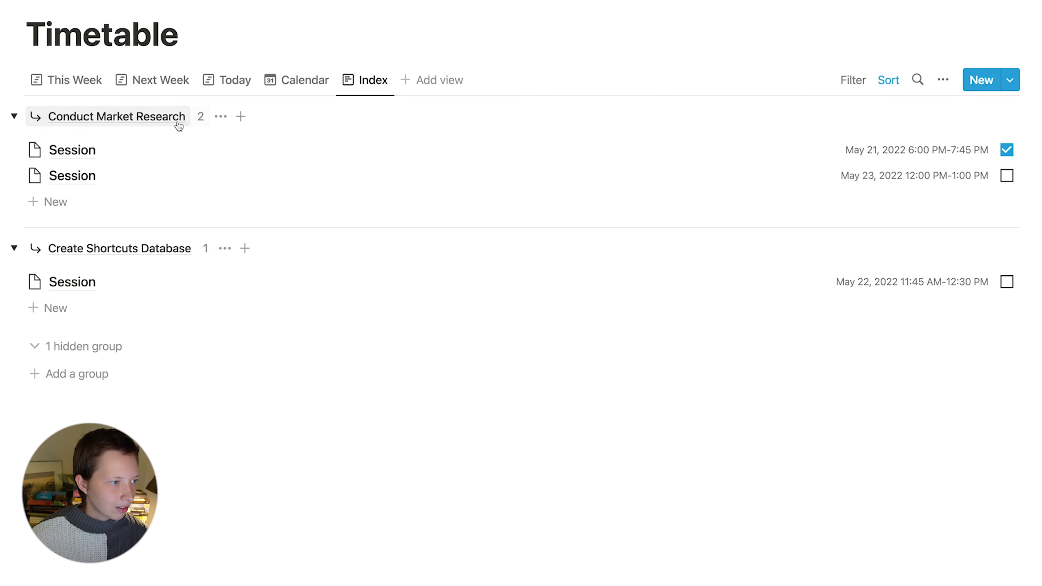
# Step: Set the group calculation to the sum of Hours and mark the May 23 Conduct Market Research session as done
pyautogui.click(200, 117)
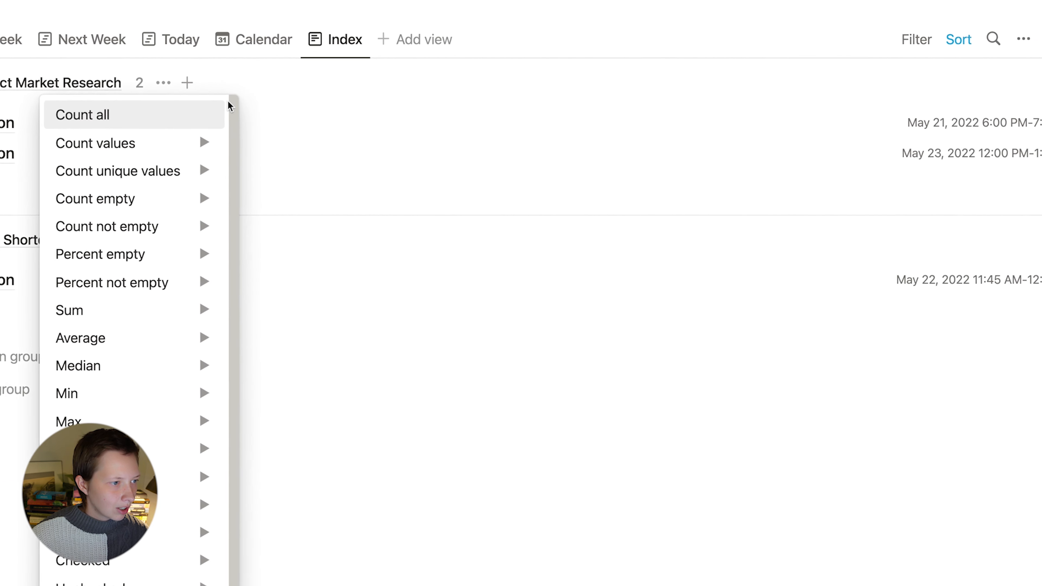
pyautogui.moveTo(102, 315)
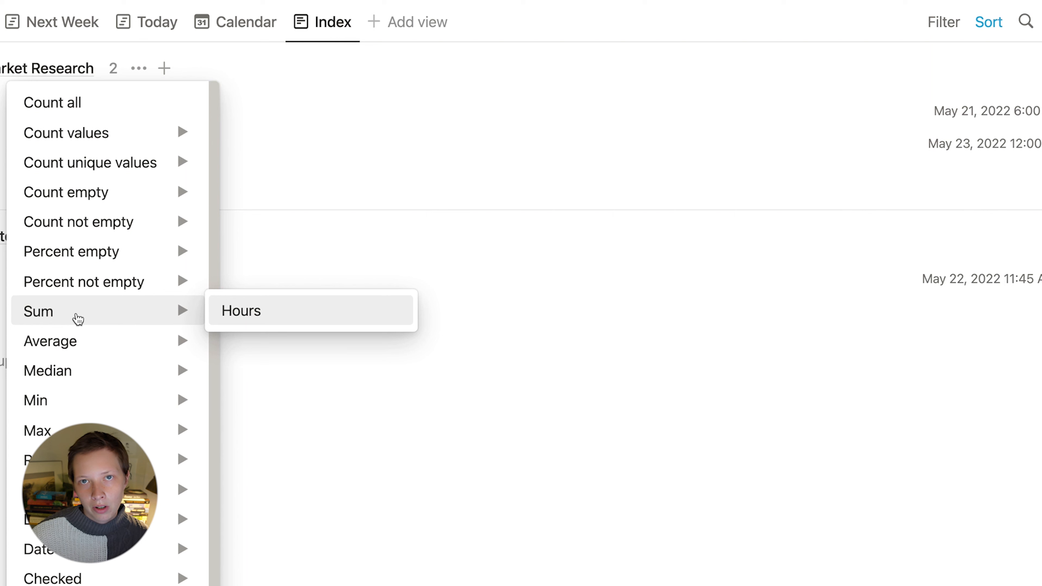
pyautogui.click(268, 310)
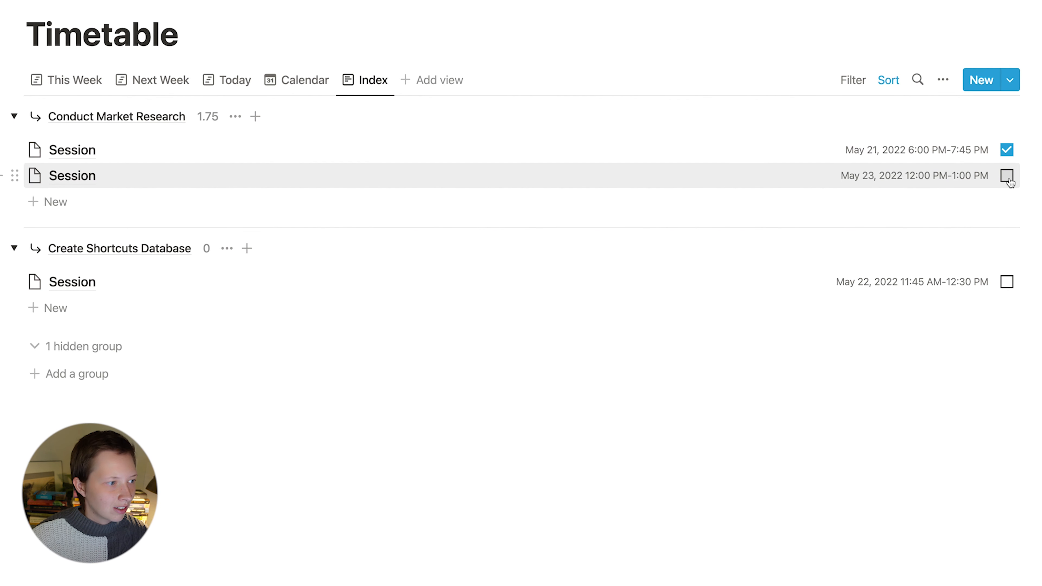
pyautogui.click(1007, 177)
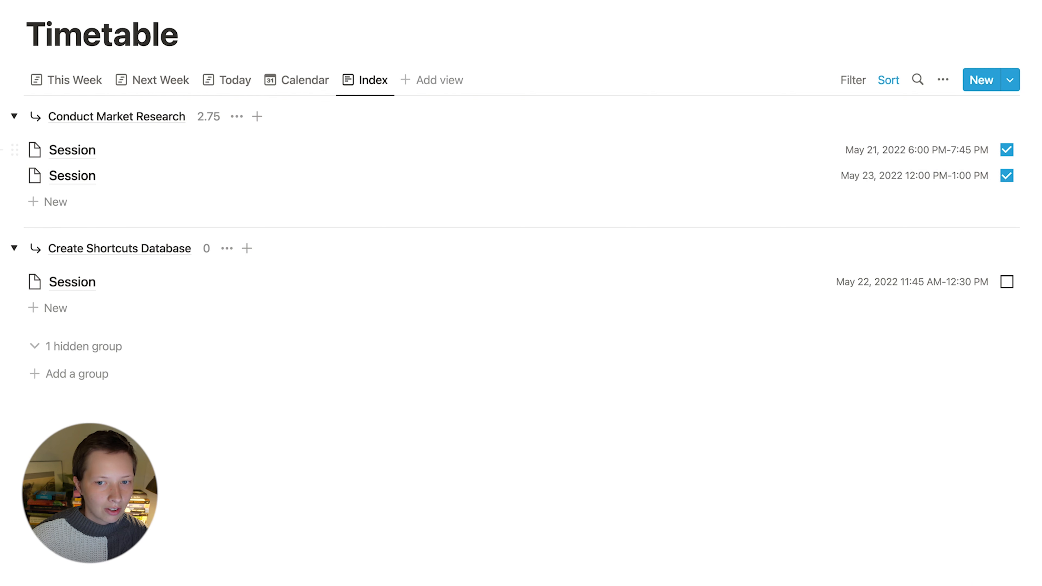
pyautogui.click(1006, 176)
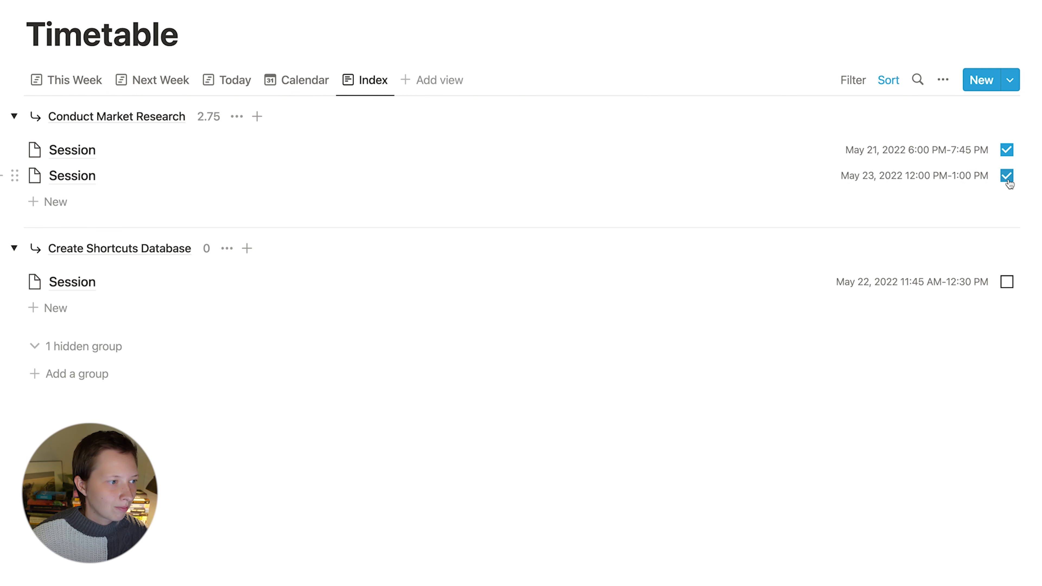
# Step: Group the Index view by Worktime with dates by Month, and hide empty groups
pyautogui.click(943, 79)
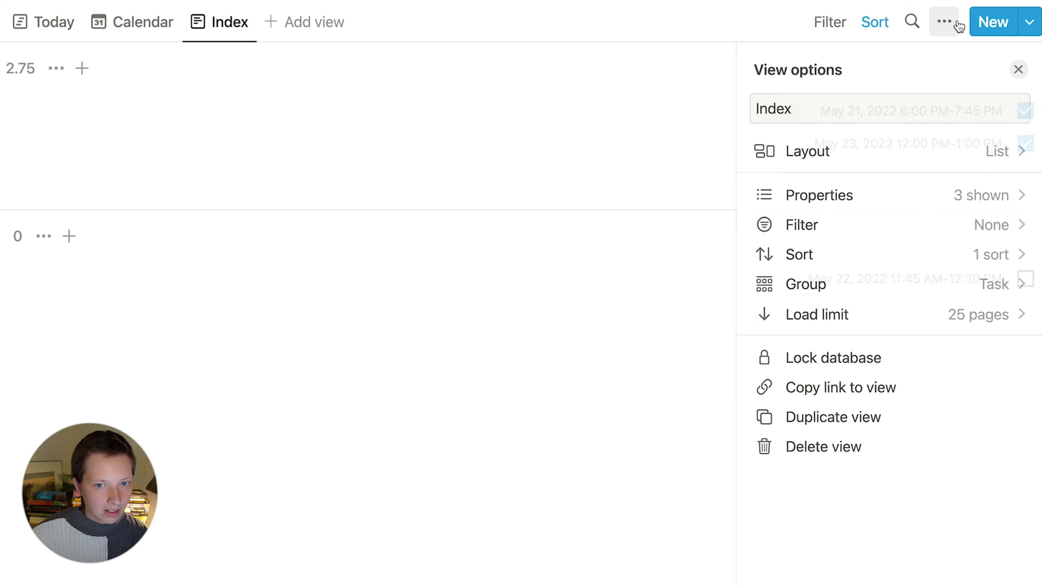
pyautogui.click(847, 296)
pyautogui.click(891, 114)
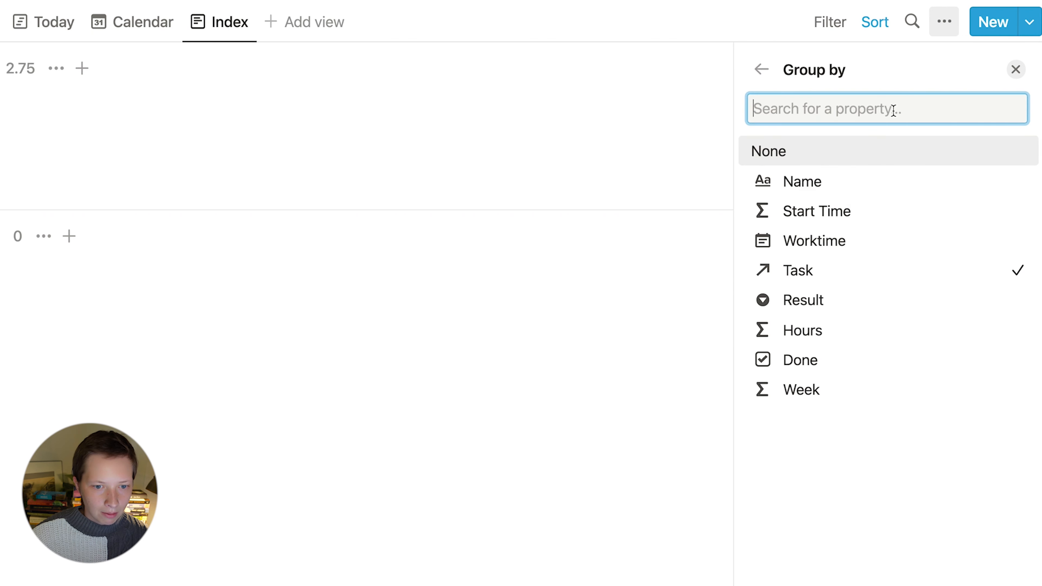
pyautogui.click(877, 243)
pyautogui.click(888, 142)
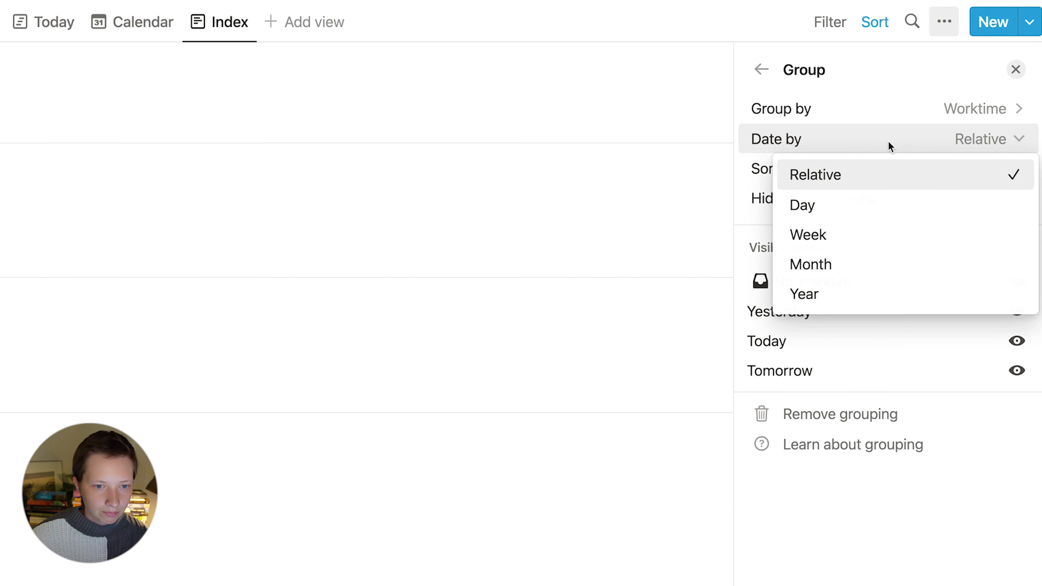
pyautogui.click(817, 269)
pyautogui.click(1016, 282)
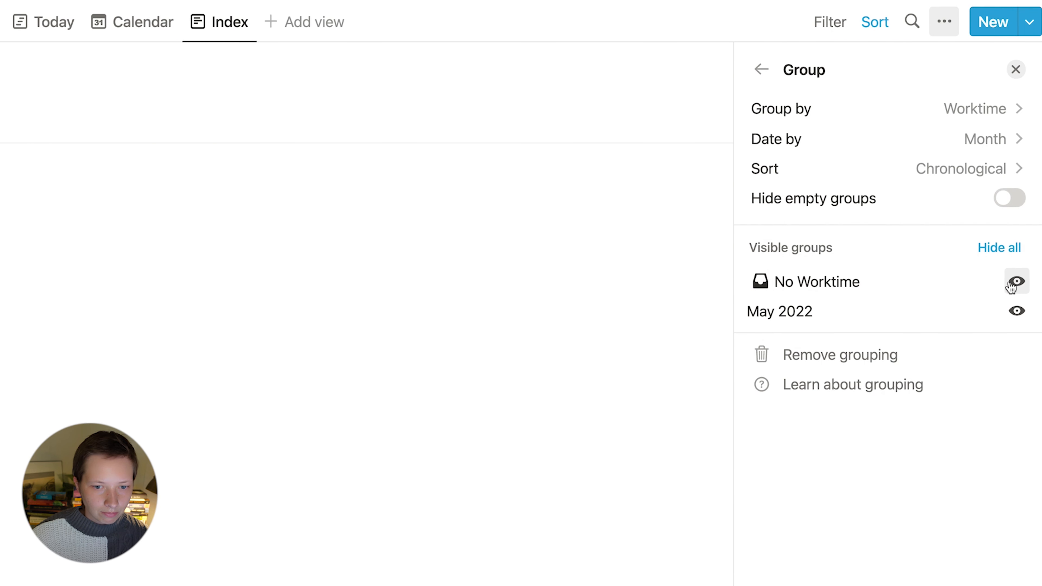
pyautogui.click(1009, 198)
pyautogui.click(180, 366)
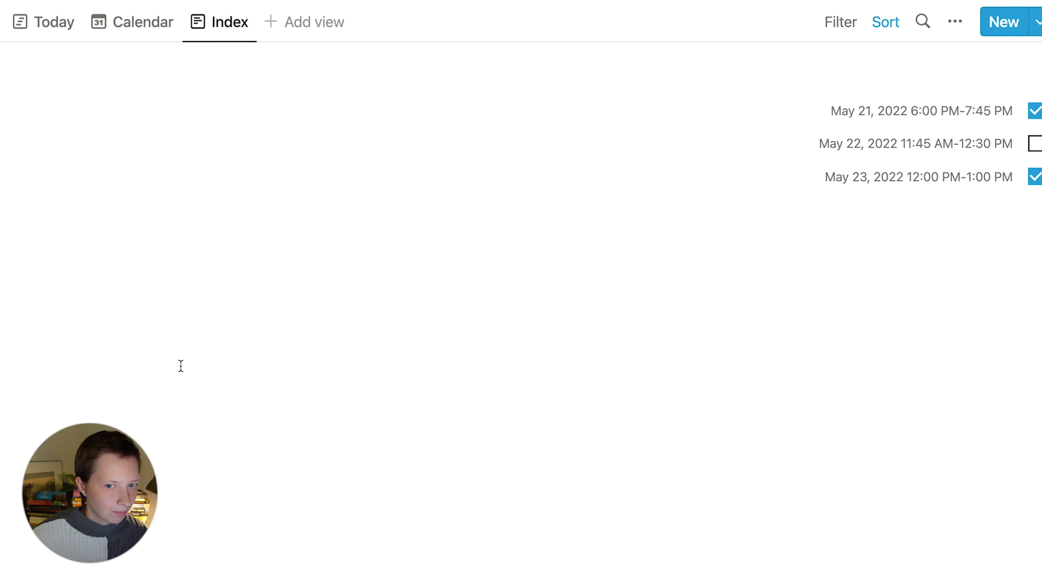
# Step: Switch the Timetable to the This Week view, and search for and open My Tasks
pyautogui.scroll(3, 421, 41)
pyautogui.click(68, 90)
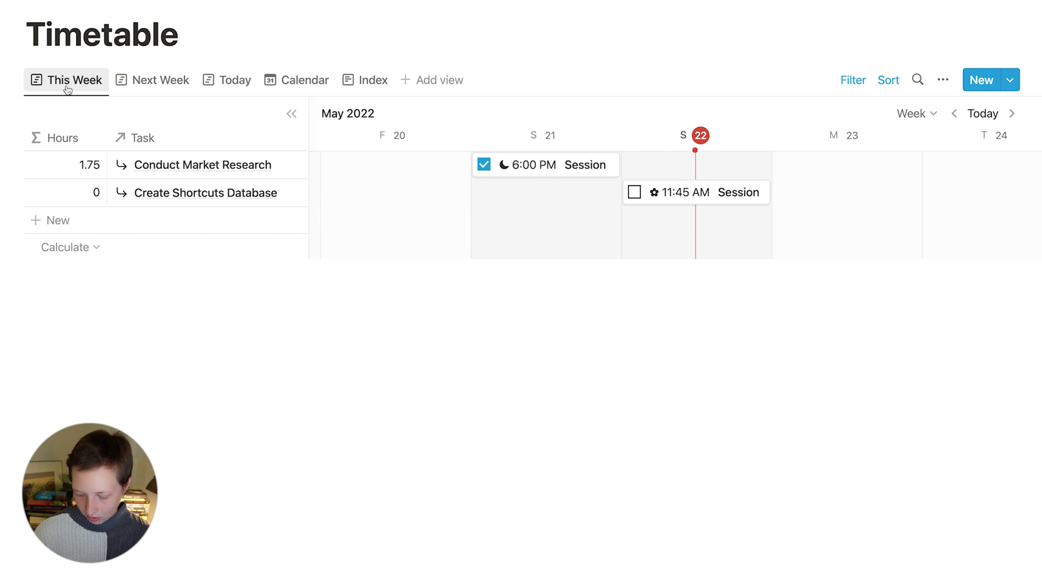
pyautogui.press('super+p')
pyautogui.write('my')
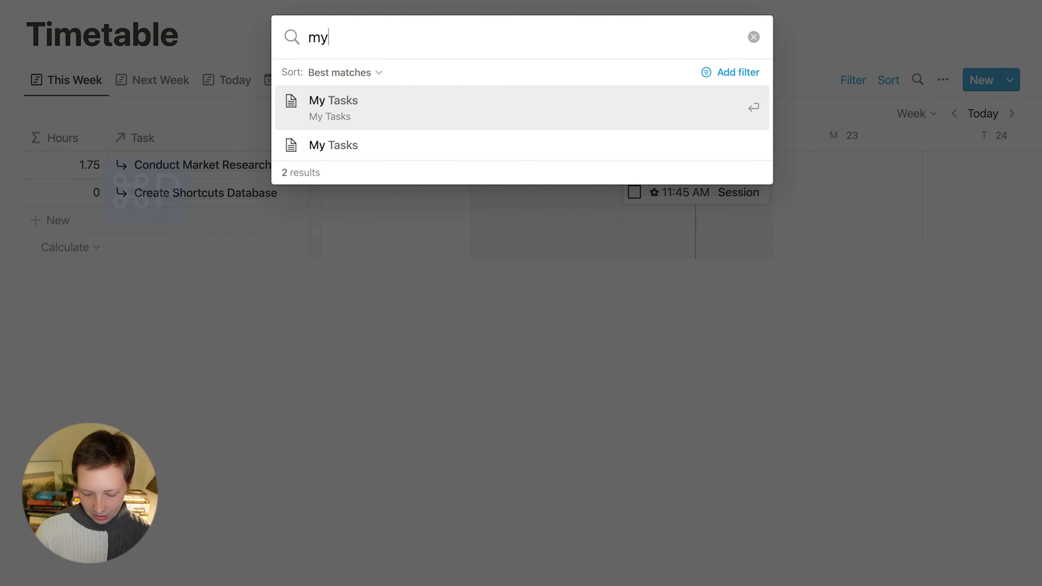
pyautogui.write(' task')
pyautogui.press('Return')
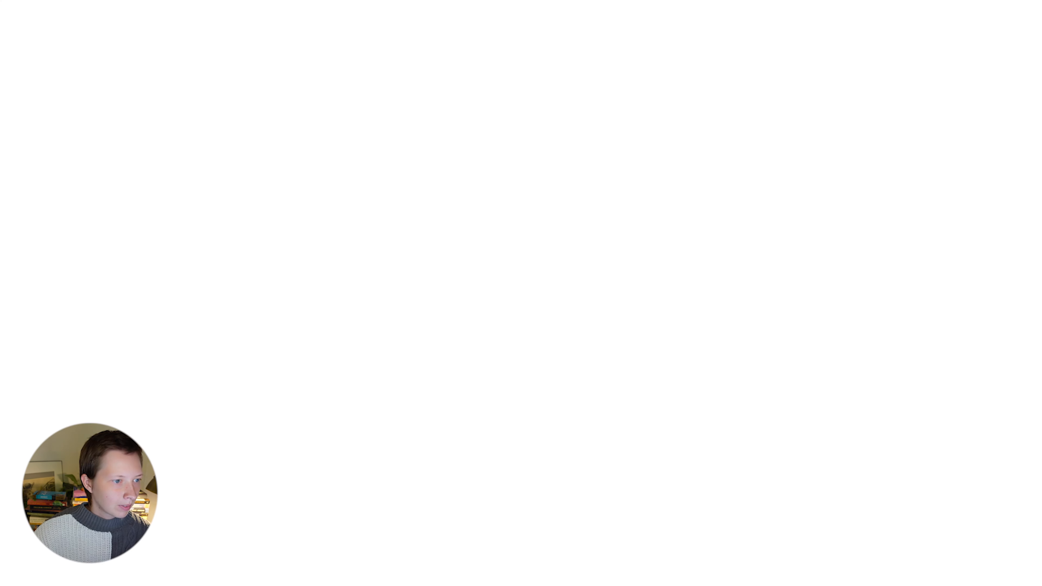
# Step: Open the Conduct Market Research task as a full page and expand its hidden property
pyautogui.click(221, 343)
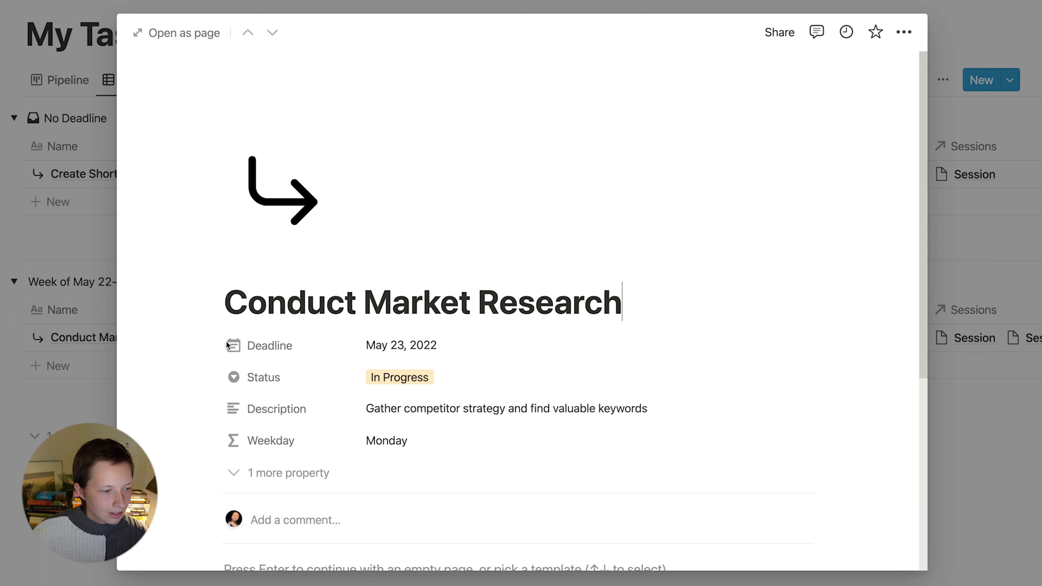
pyautogui.click(158, 32)
pyautogui.click(265, 415)
pyautogui.scroll(-2, 258, 430)
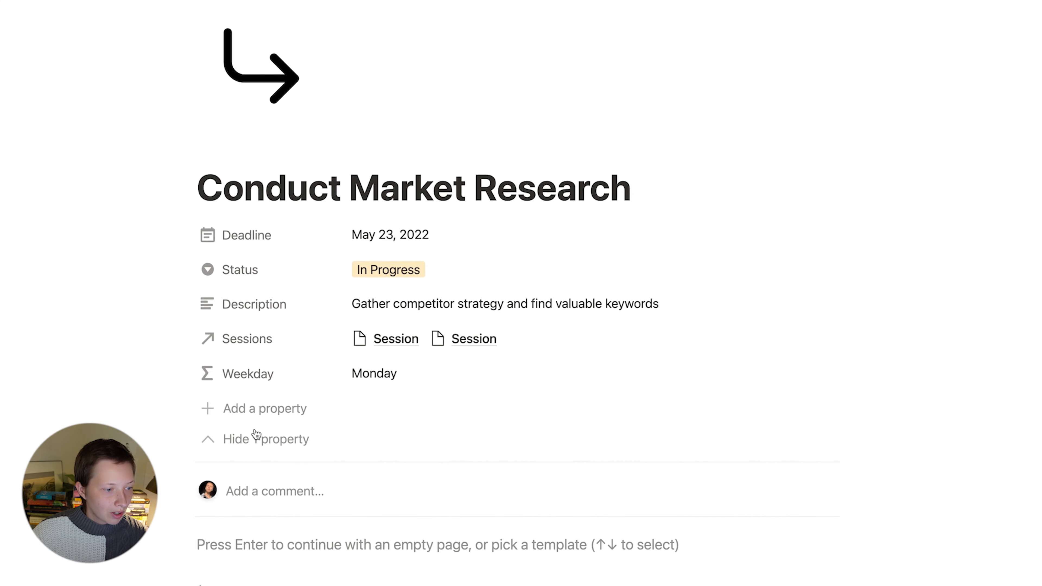
# Step: Add a rollup property named "Total Hours" to the Conduct Market Research task
pyautogui.click(273, 414)
pyautogui.click(248, 404)
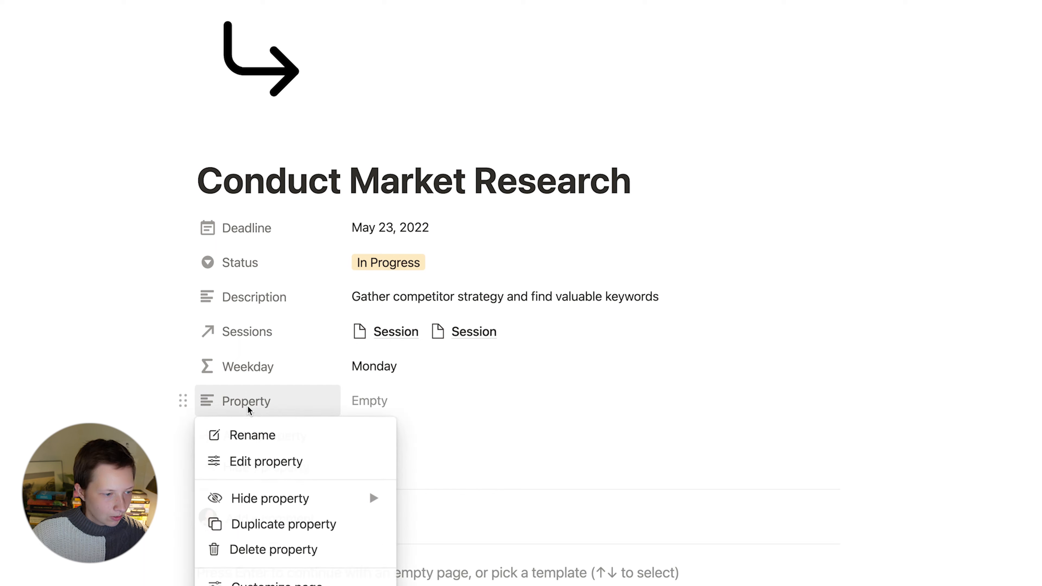
pyautogui.click(249, 436)
pyautogui.write('Total Hours')
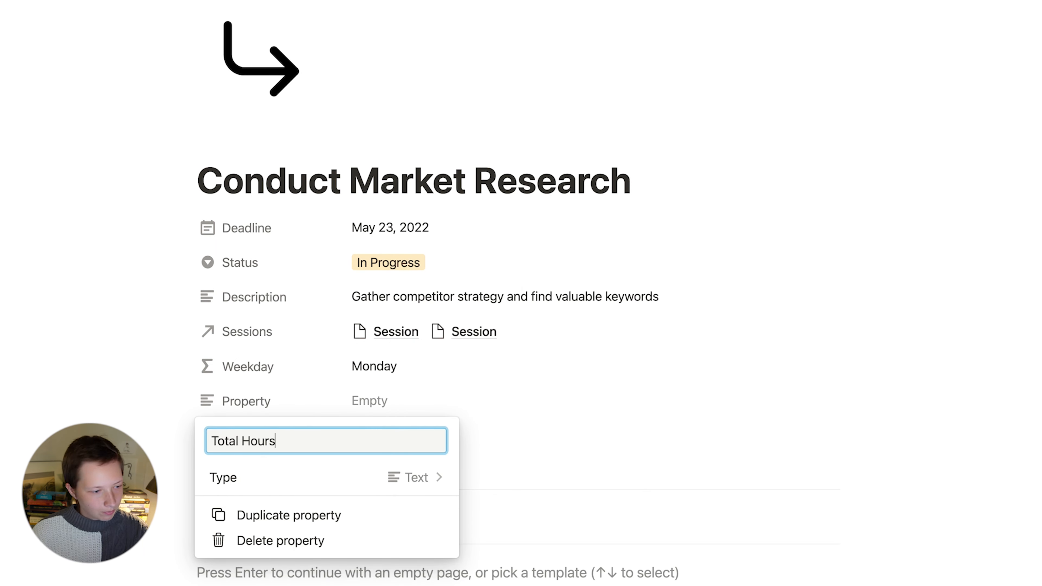
pyautogui.click(256, 480)
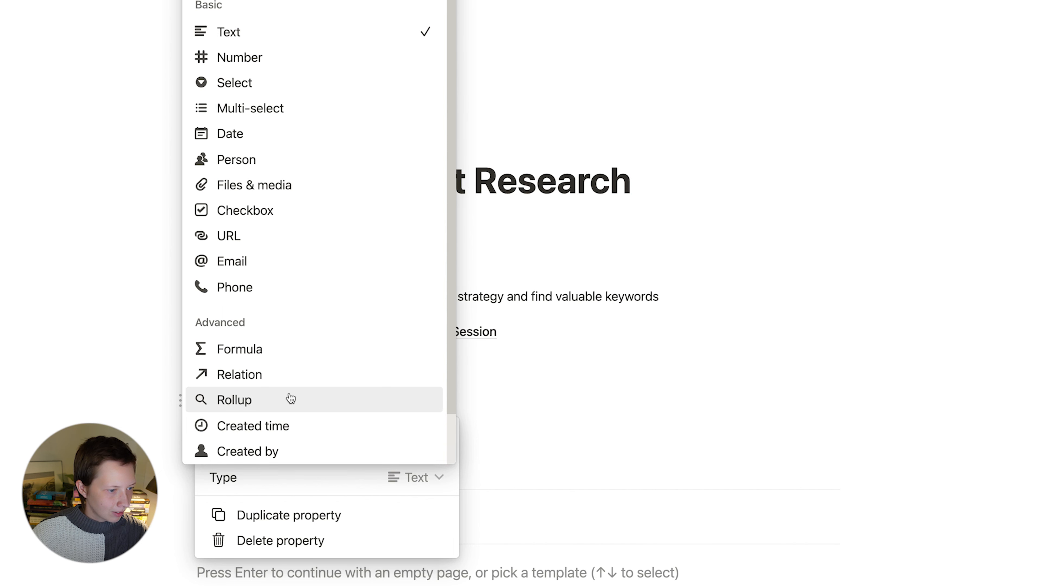
pyautogui.click(290, 398)
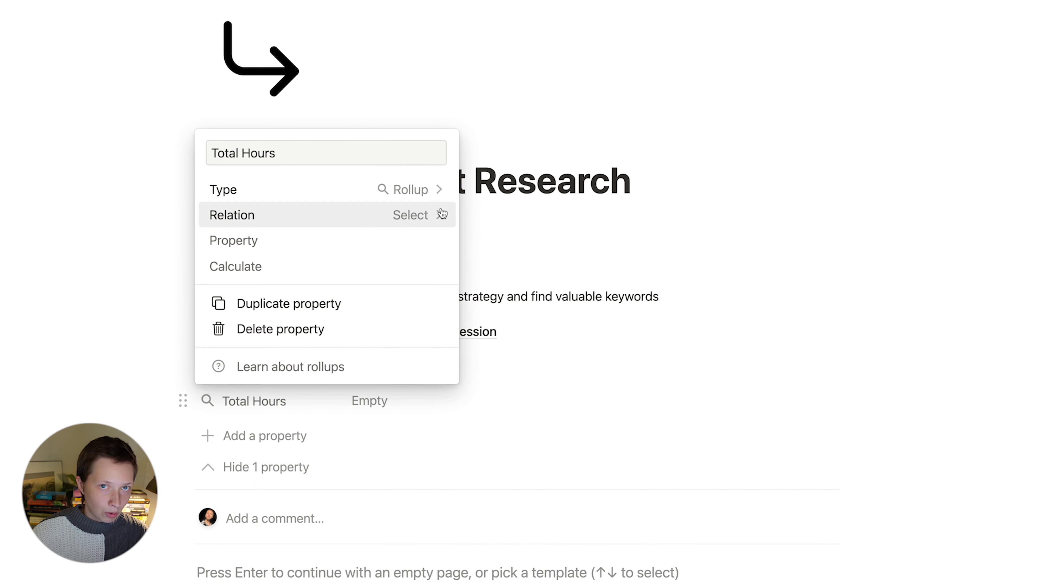
# Step: Configure the Total Hours rollup to use the Sessions relation and its Hours property, calculated as Sum
pyautogui.click(400, 215)
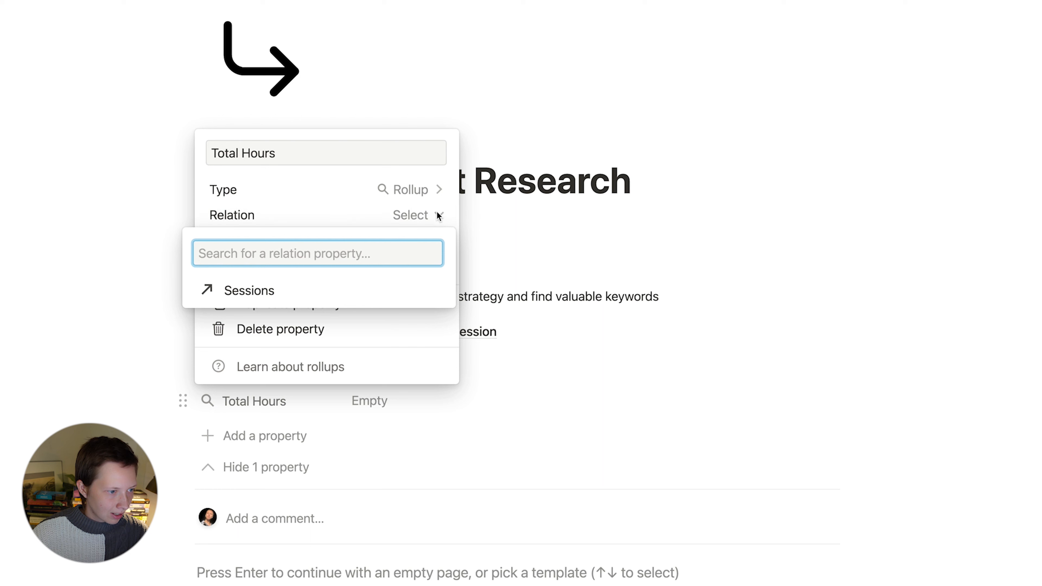
pyautogui.click(266, 292)
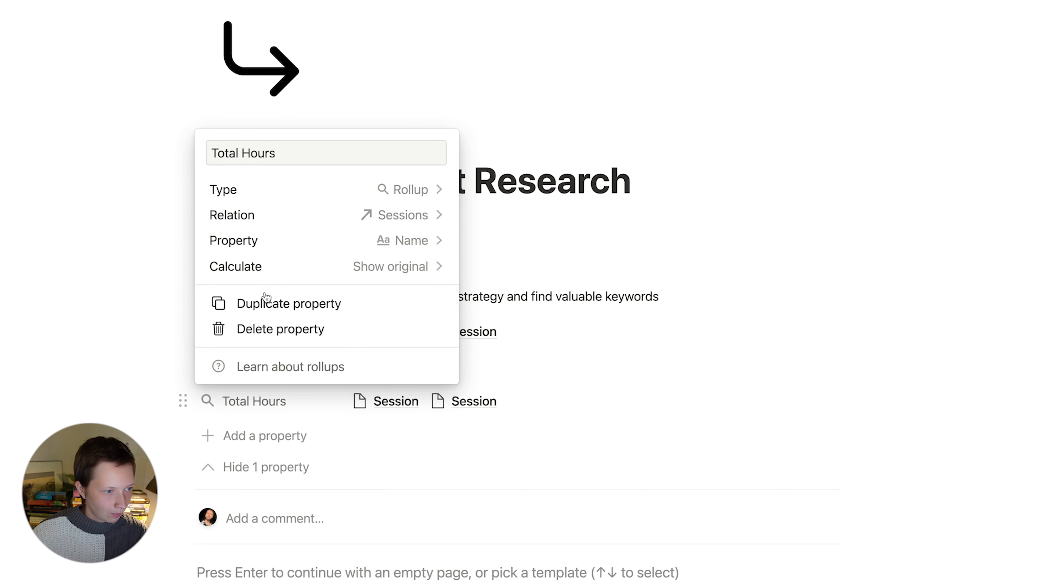
pyautogui.click(417, 249)
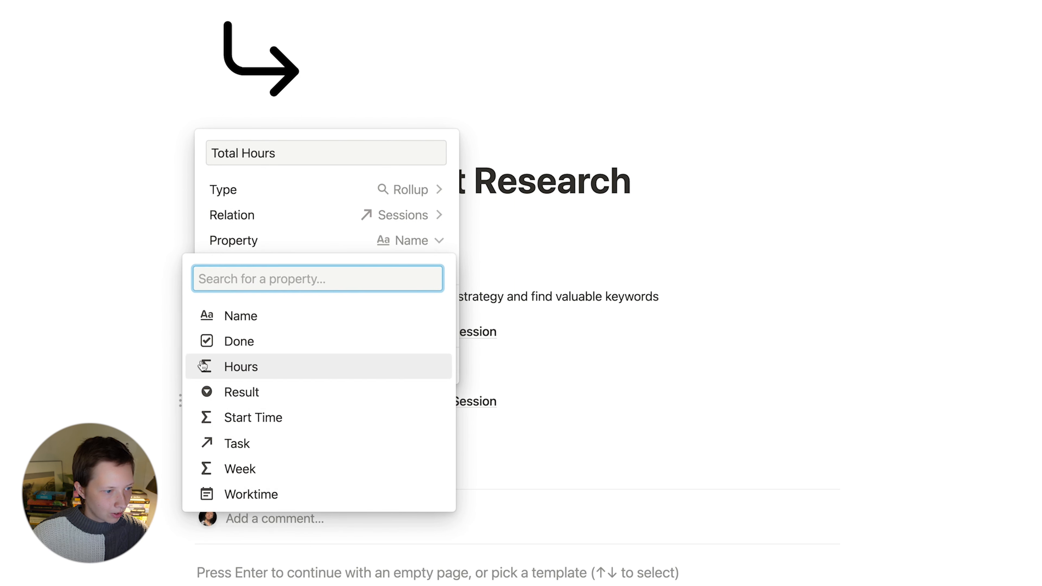
pyautogui.click(265, 372)
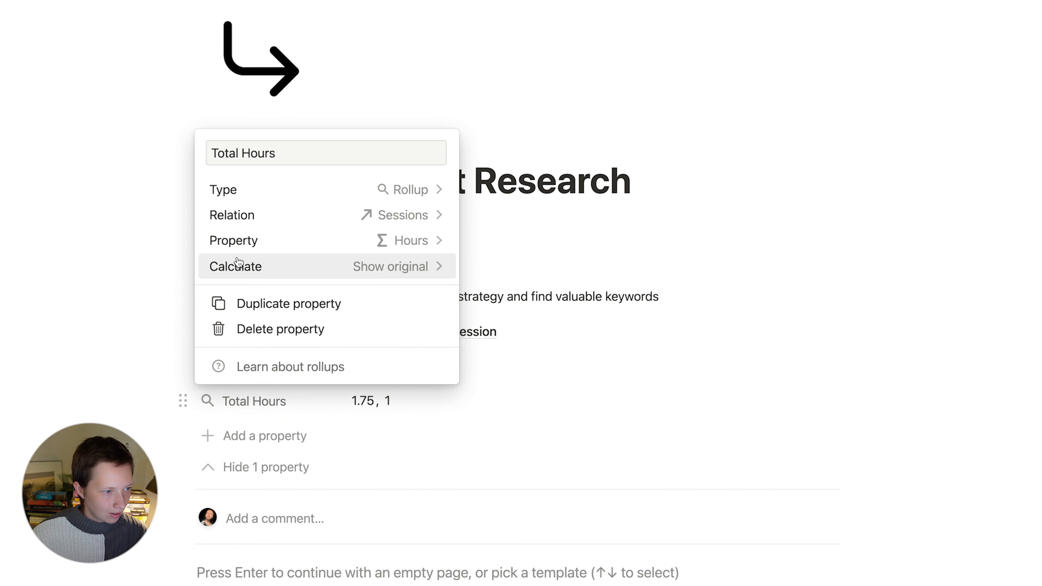
pyautogui.click(423, 274)
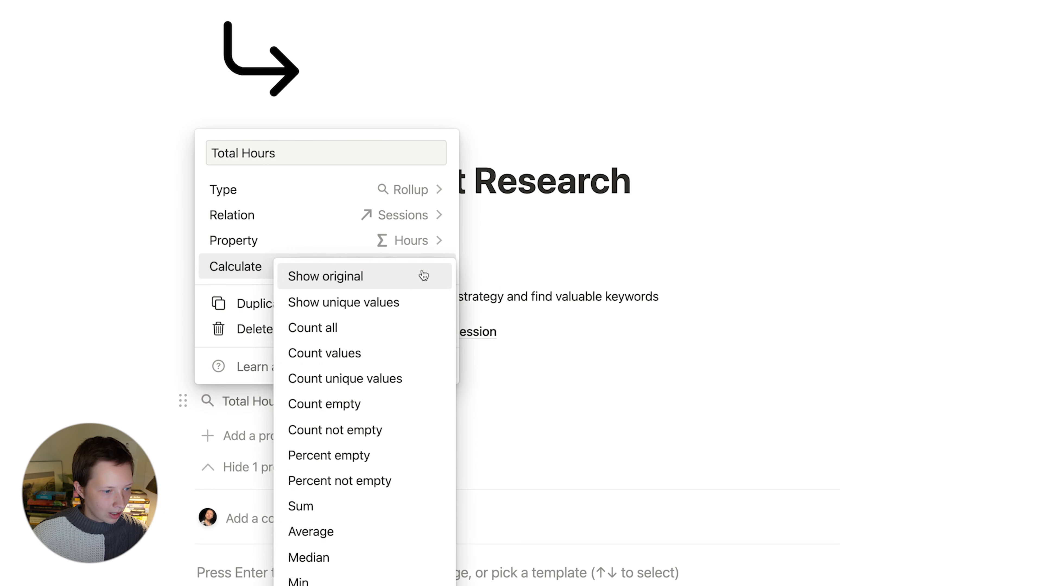
pyautogui.click(315, 506)
pyautogui.click(95, 398)
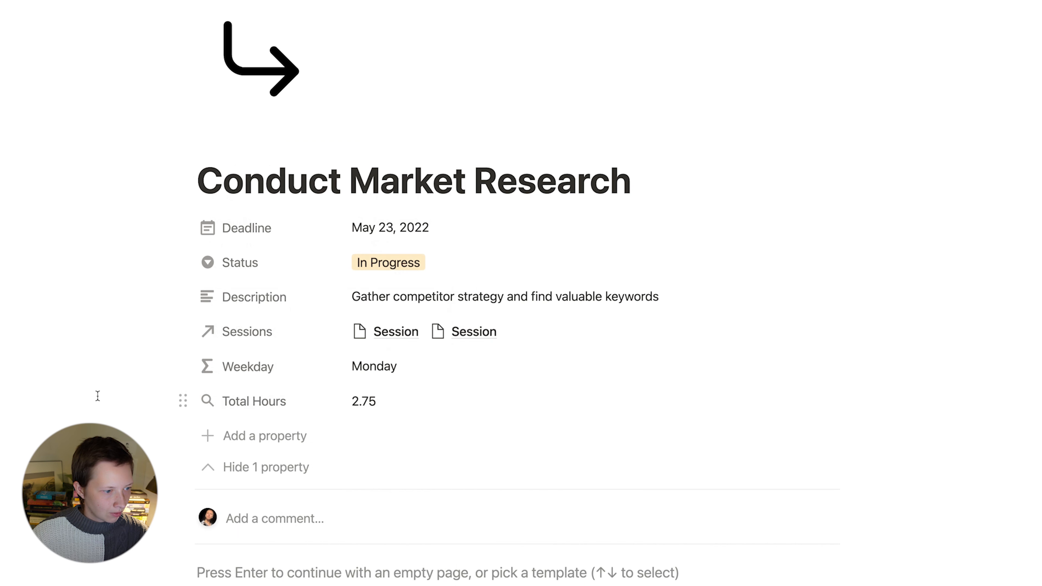
# Step: Collapse the Conduct Market Research task's extra property and set the Total Hours property to hide when empty
pyautogui.click(301, 461)
pyautogui.click(279, 371)
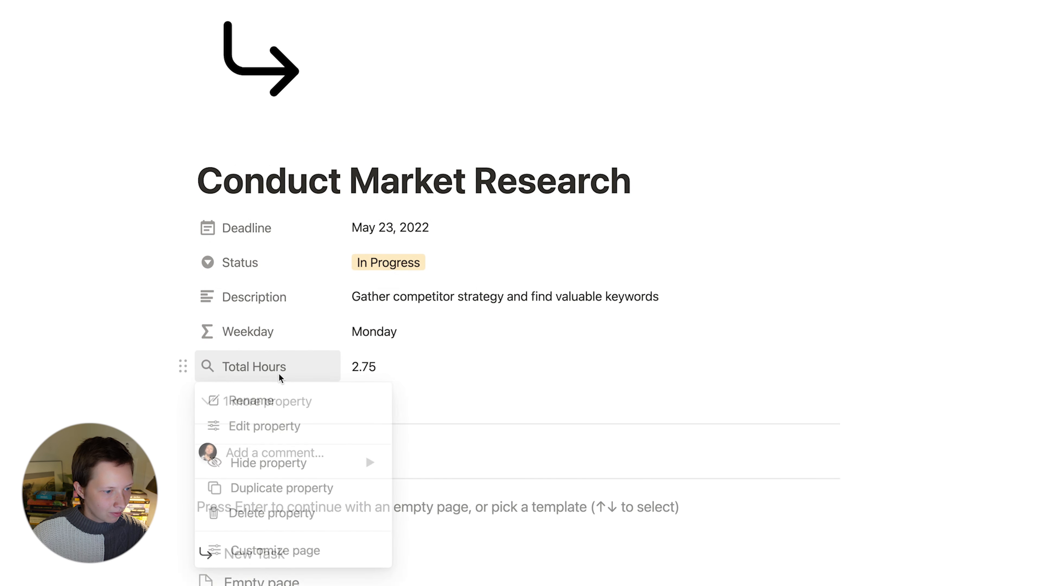
pyautogui.moveTo(271, 460)
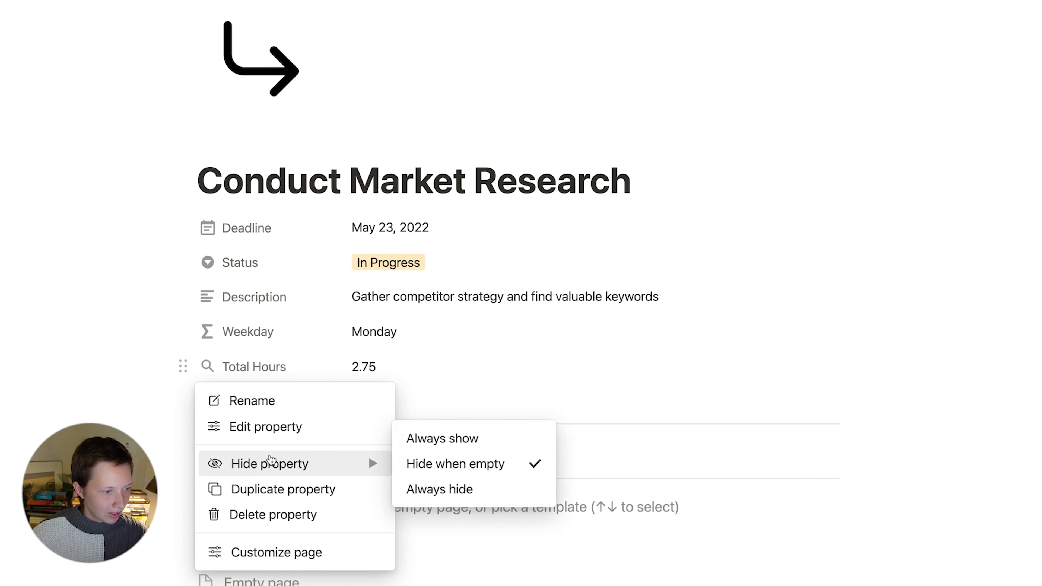
pyautogui.click(441, 467)
# Step: Search for "timeta" and open the Timetable page that belongs to My Tasks
pyautogui.press('super+p')
pyautogui.write('timeta')
pyautogui.press('Down')
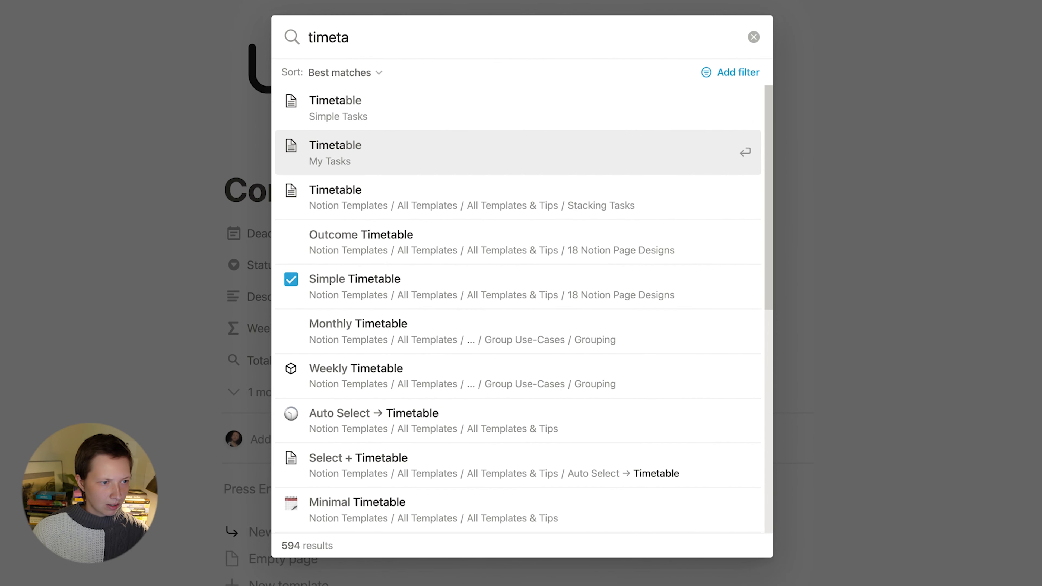
pyautogui.press('Return')
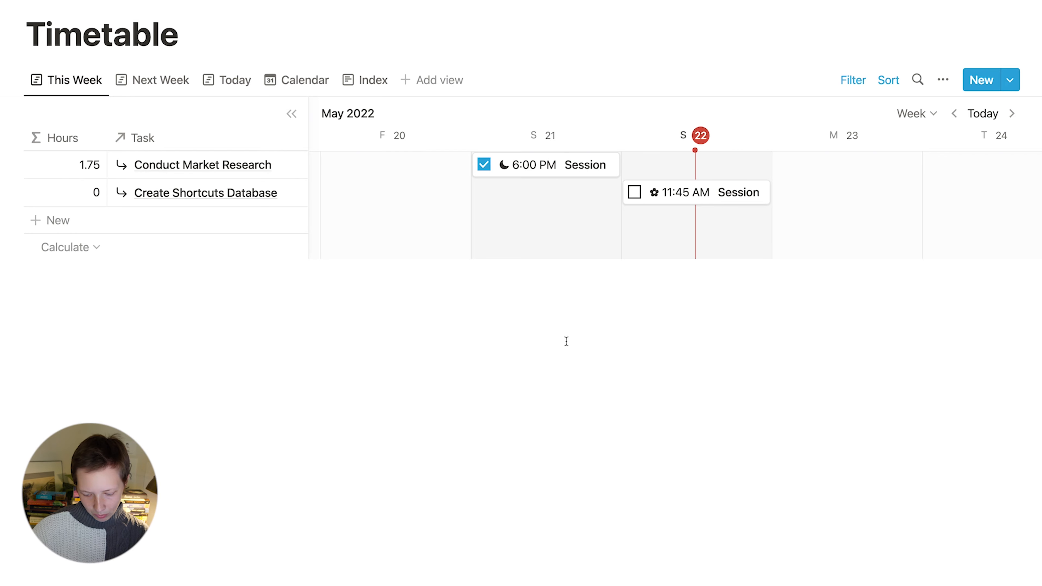
# Step: Switch to the window with the finished Simple Tasks page and examine its row of navigation links
pyautogui.hotkey('ctrl', 'Up')
pyautogui.click(847, 520)
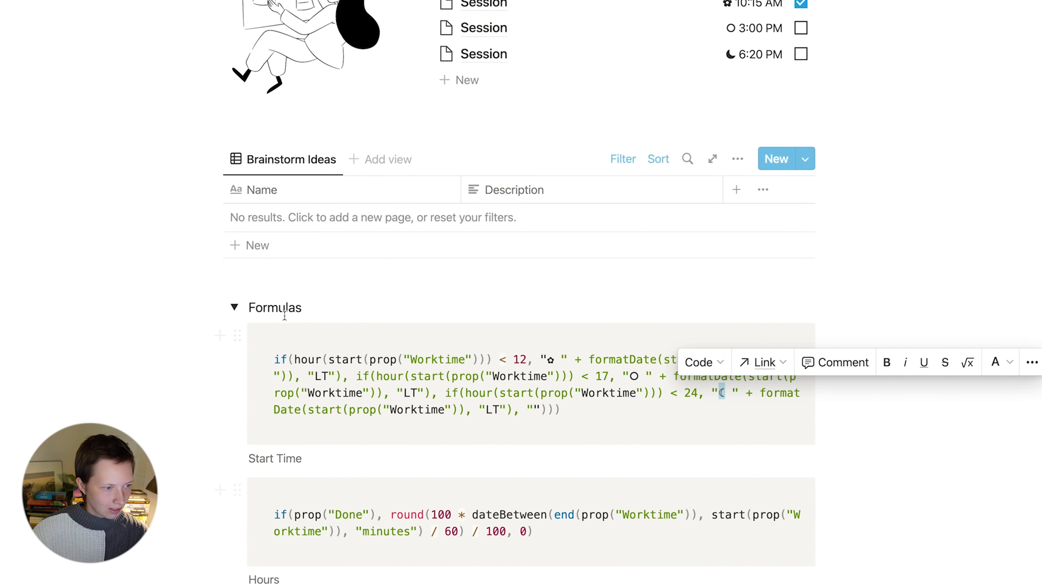
pyautogui.click(347, 374)
pyautogui.scroll(2, 236, 313)
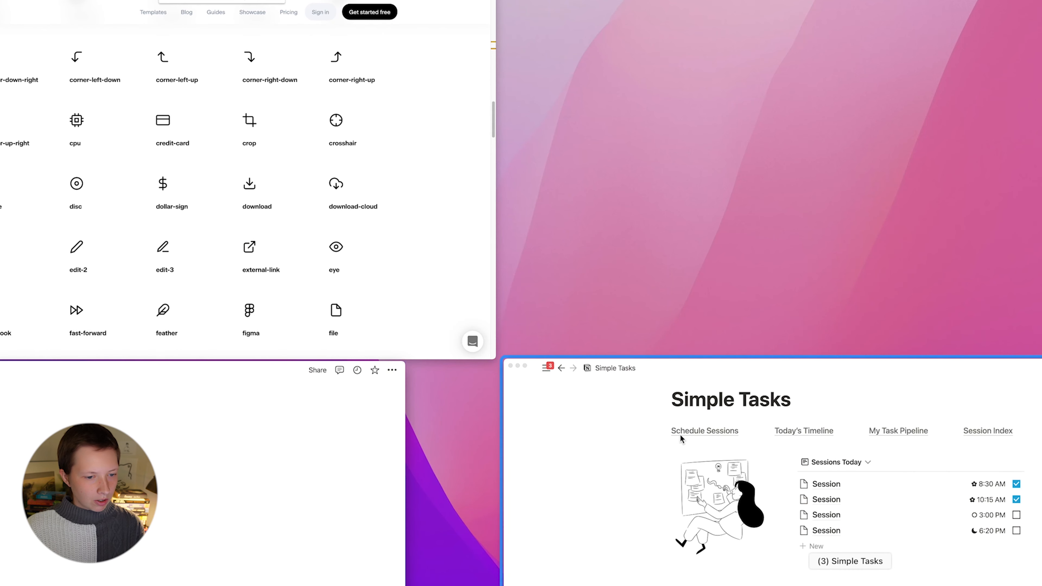
pyautogui.click(696, 474)
pyautogui.hotkey('ctrl', 'Up')
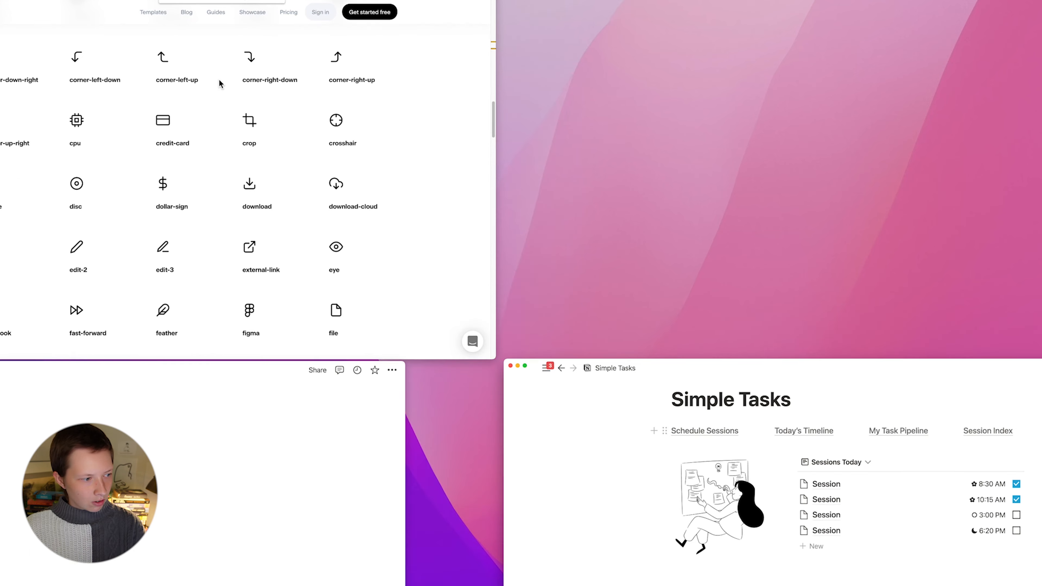
# Step: Add the text lines "Schedule Sessions" and "Today’s Timeline" beneath the title of the main My Tasks page, checking the Simple Tasks page for wording
pyautogui.click(105, 411)
pyautogui.press('Return')
pyautogui.write('Schedule Sessions')
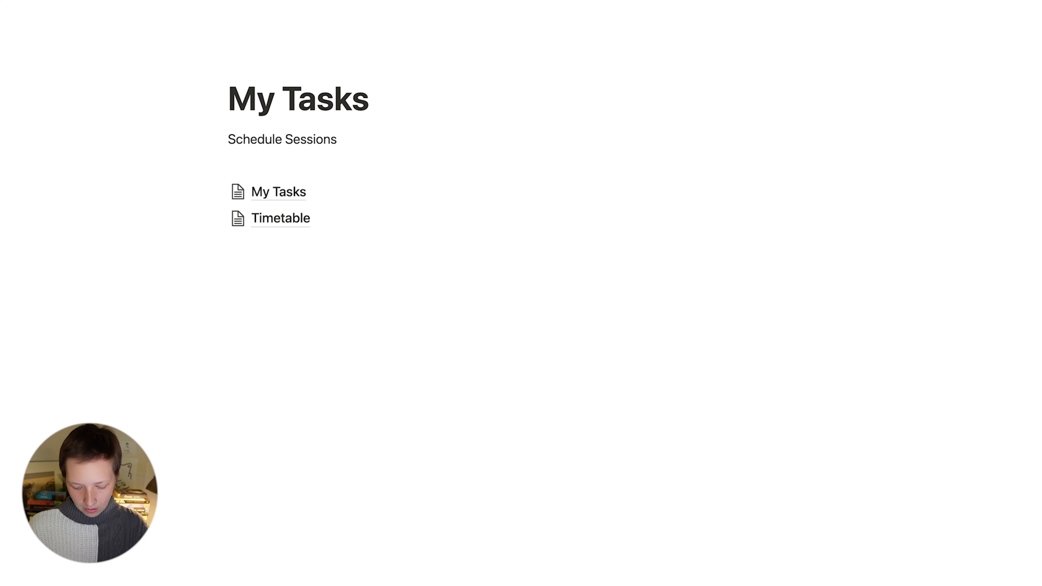
pyautogui.press('Return')
pyautogui.hotkey('ctrl', 'Up')
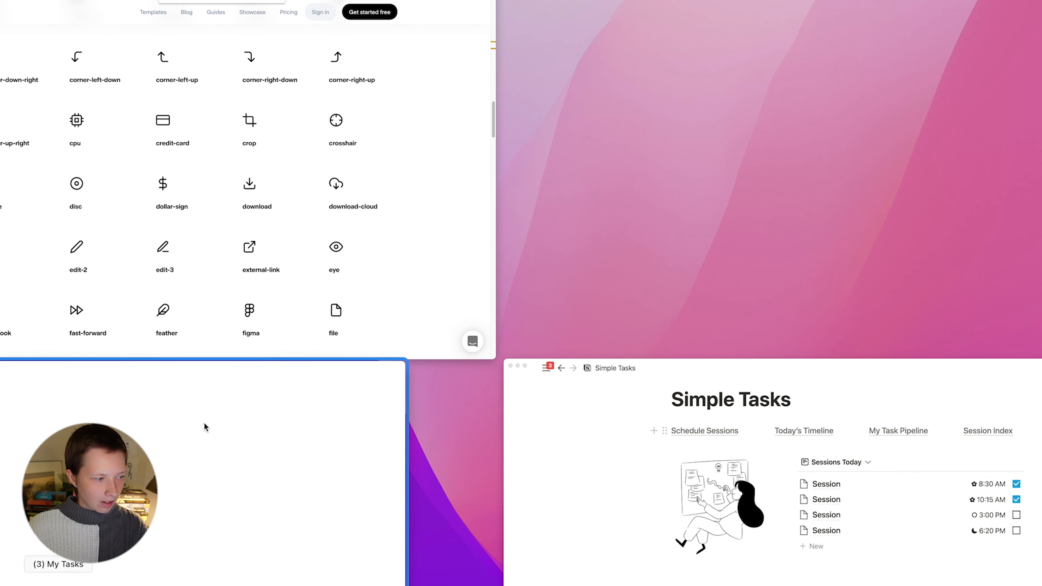
pyautogui.click(204, 424)
pyautogui.write('Today’s Timeline')
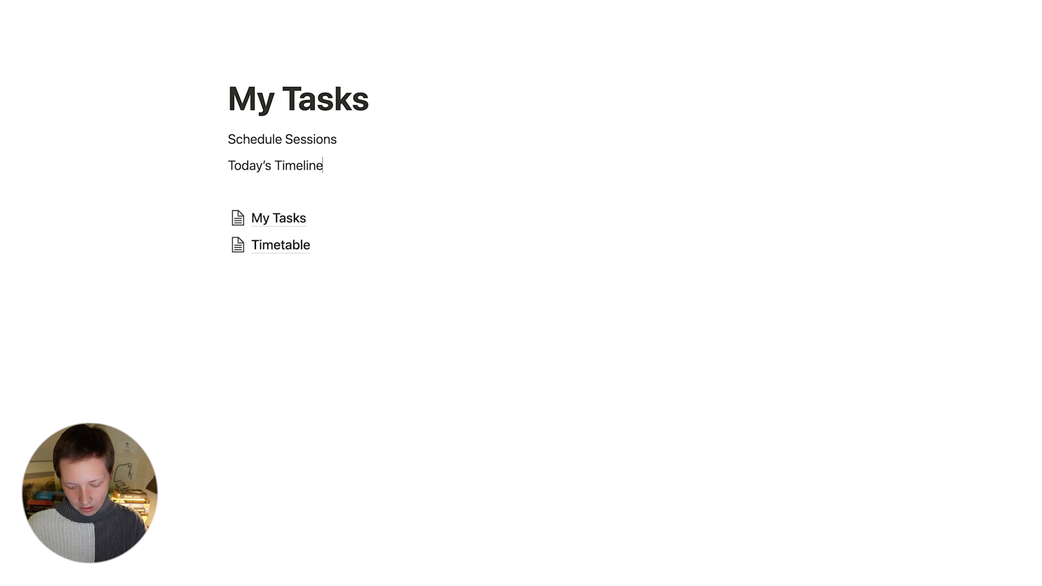
pyautogui.press('Return')
# Step: Add the text lines "My Task Pipeline" and "Session Index" below Today’s Timeline, checking the Simple Tasks page for wording
pyautogui.hotkey('ctrl', 'Up')
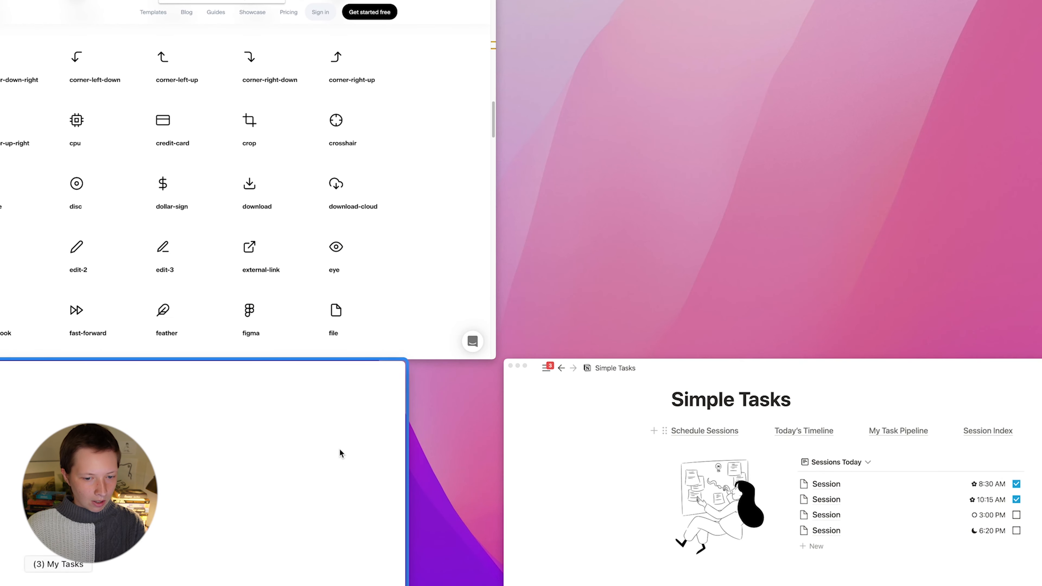
pyautogui.click(245, 426)
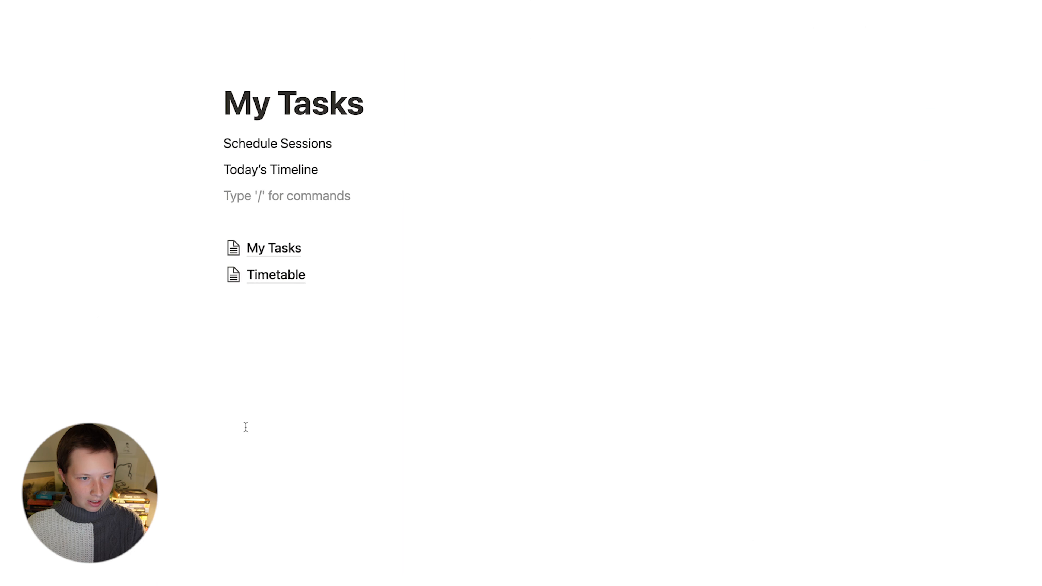
pyautogui.write('My')
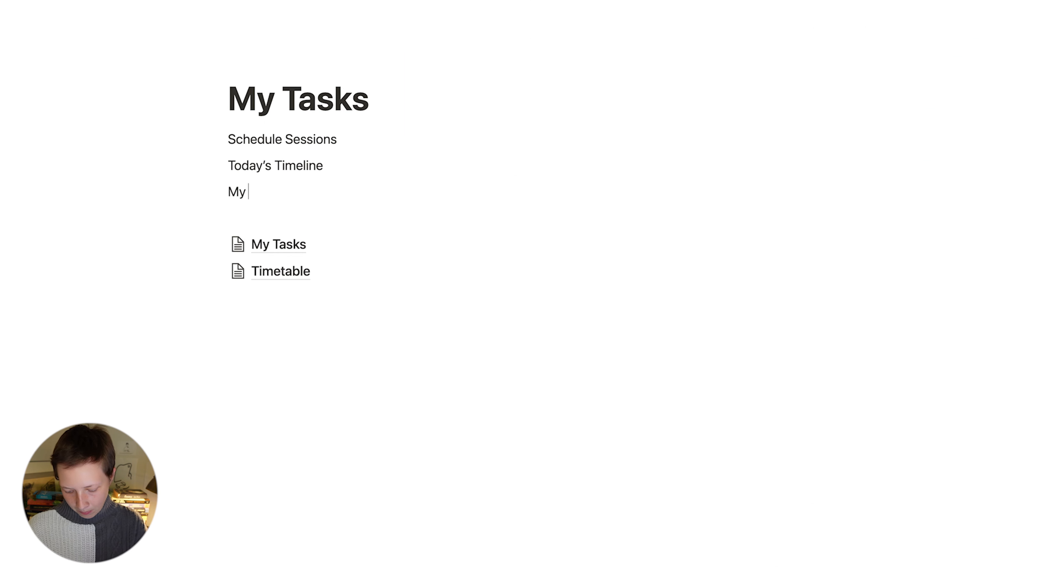
pyautogui.write(' Task Pipeline')
pyautogui.press('Return')
pyautogui.write('Session Index')
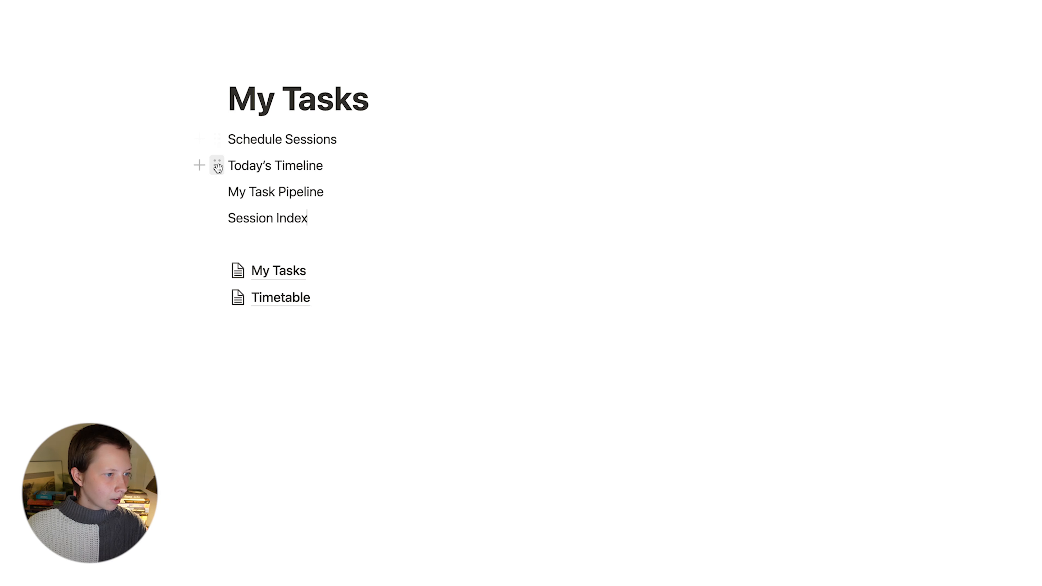
# Step: Arrange Schedule Sessions, Today’s Timeline, My Task Pipeline and Session Index side by side in four columns
pyautogui.moveTo(220, 164); pyautogui.dragTo(822, 141)
pyautogui.moveTo(212, 183); pyautogui.dragTo(835, 146)
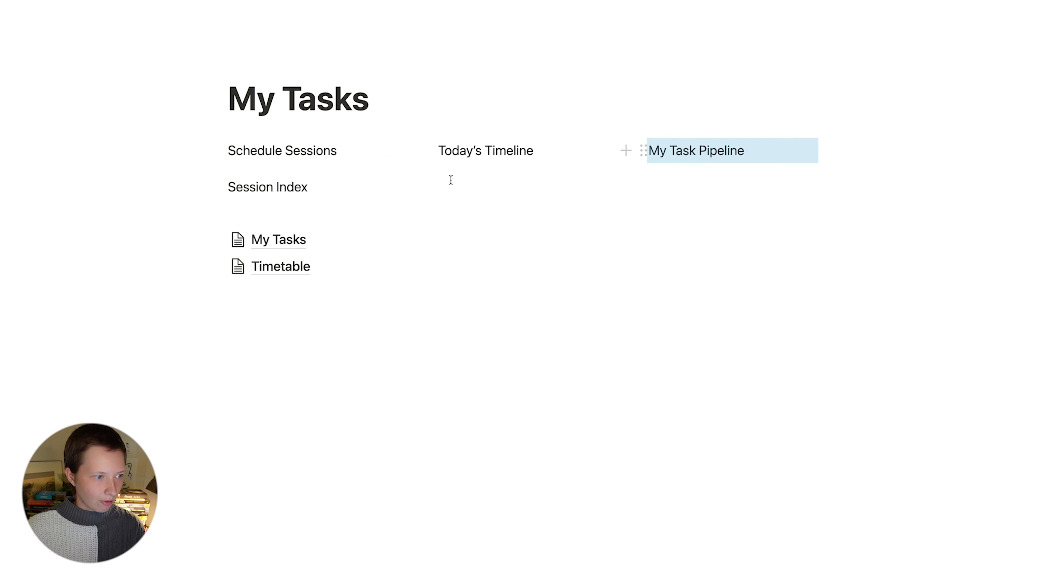
pyautogui.moveTo(217, 187); pyautogui.dragTo(849, 141)
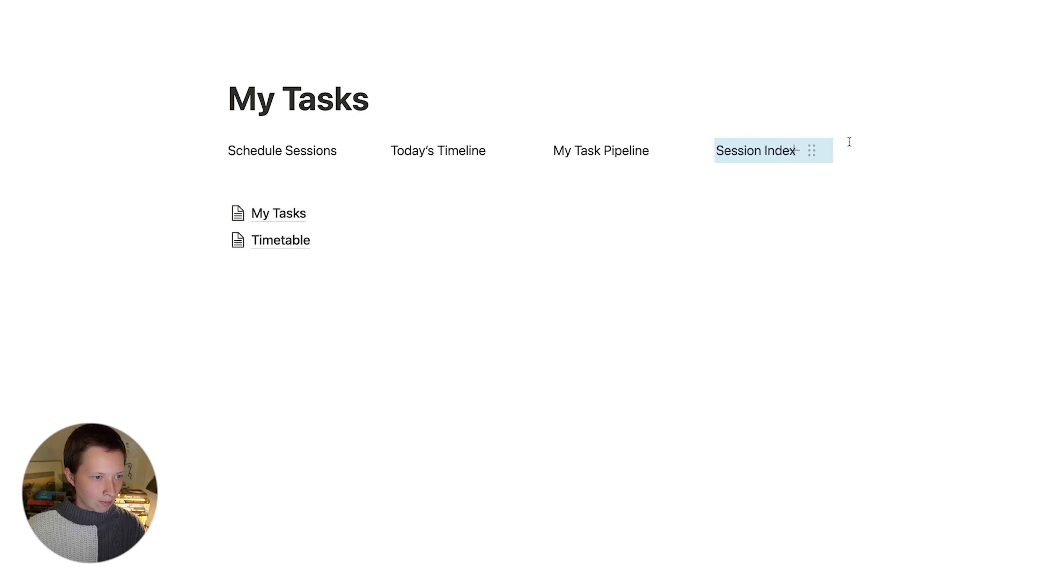
pyautogui.click(251, 150)
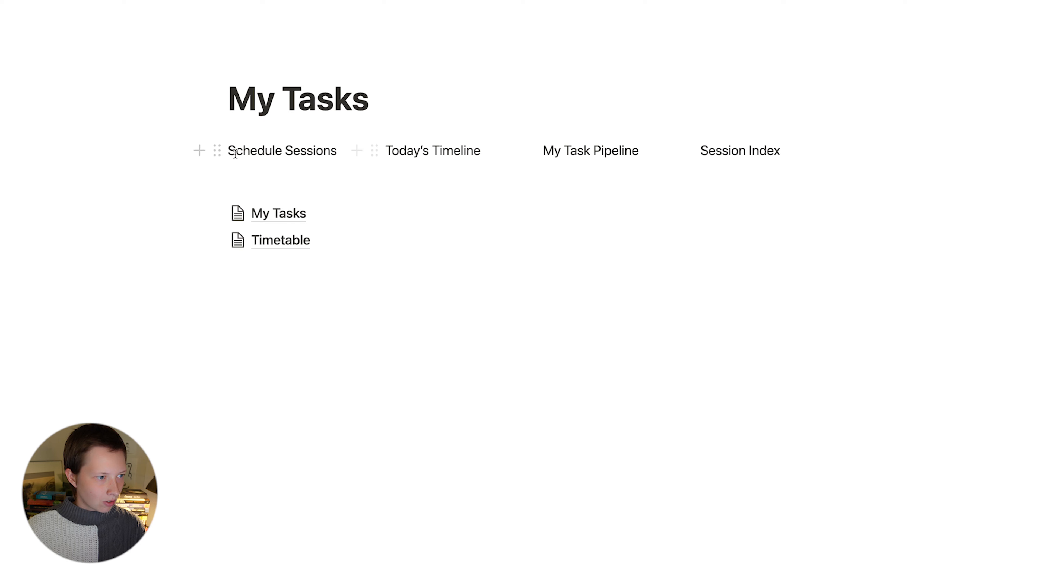
# Step: Copy the link to the Timetable's This Week view and apply it to the Schedule Sessions text on My Tasks
pyautogui.click(299, 253)
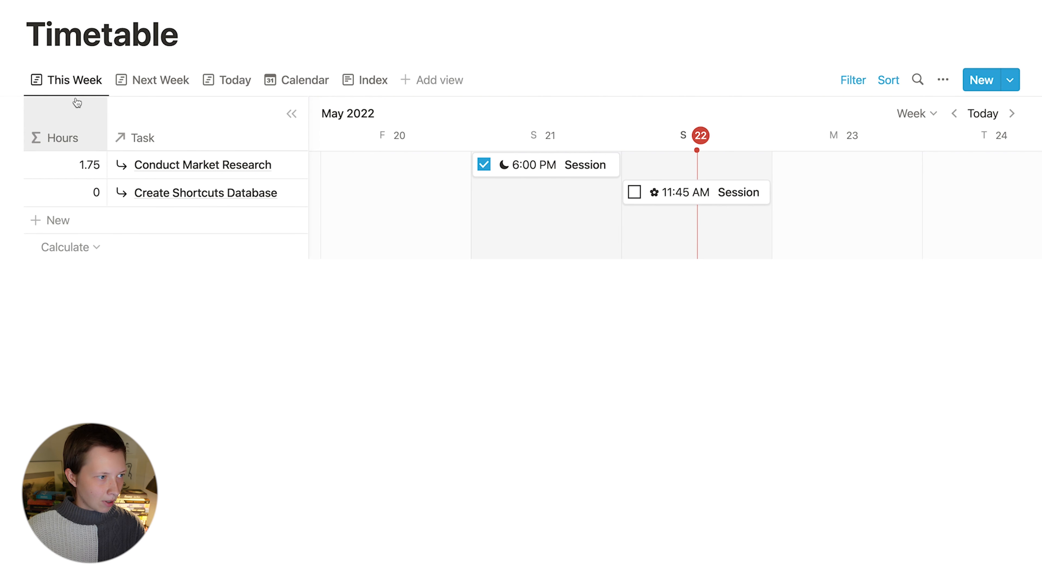
pyautogui.click(75, 80)
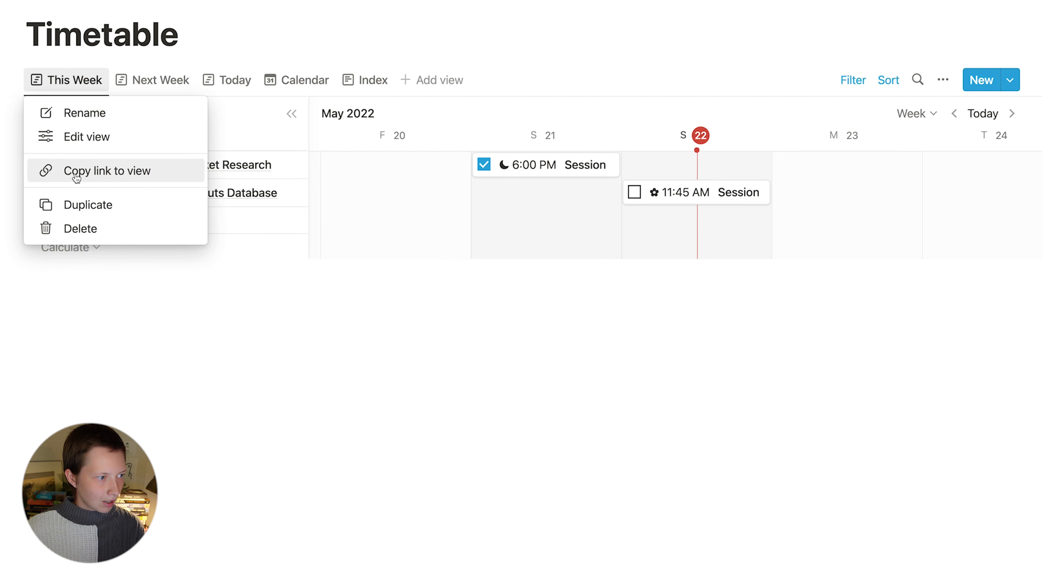
pyautogui.click(76, 176)
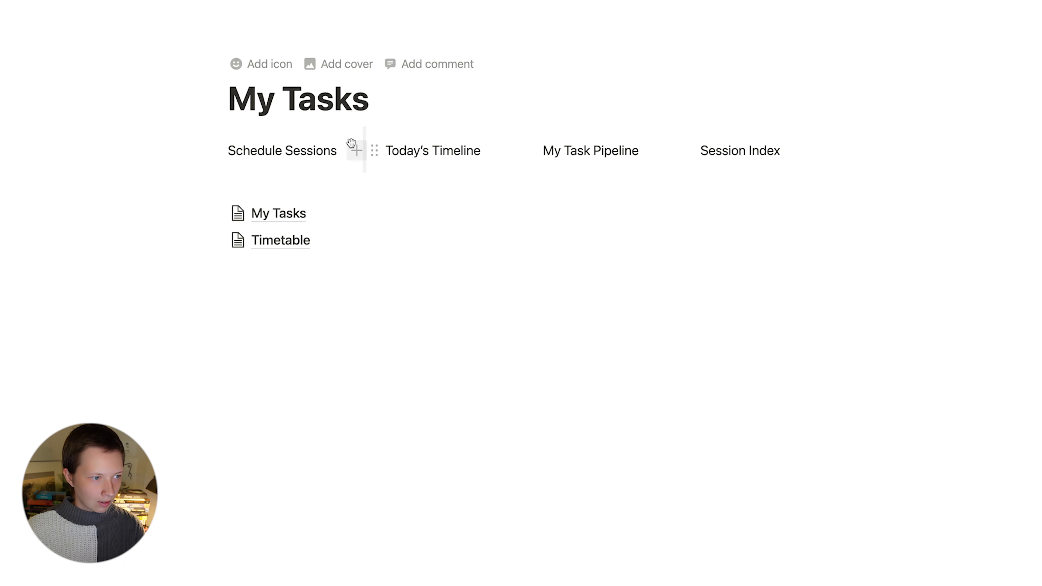
pyautogui.moveTo(321, 153); pyautogui.dragTo(232, 147)
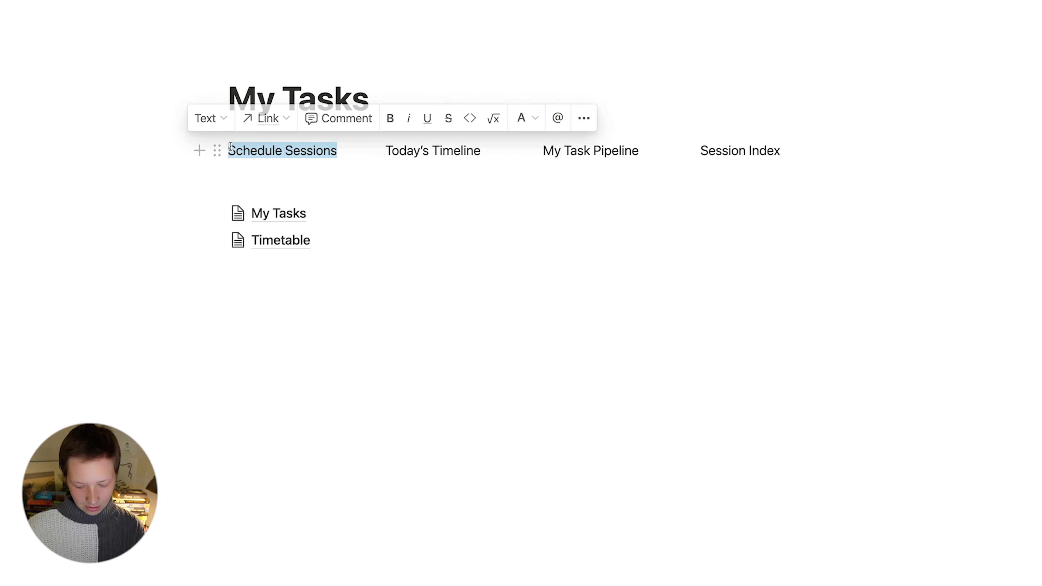
pyautogui.press('super+v')
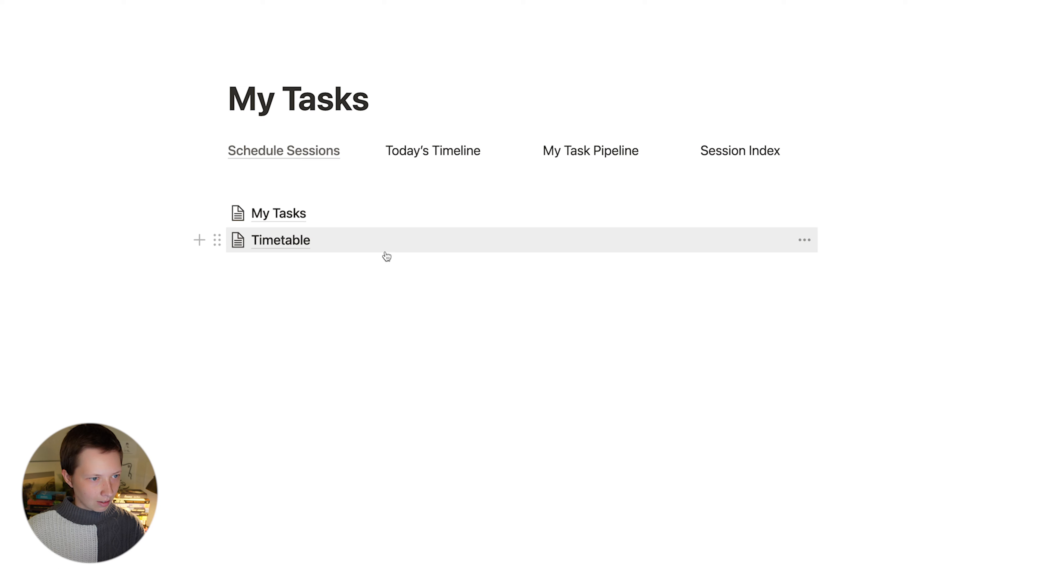
# Step: Copy the link to the Timetable's Today view and apply it to the Today’s Timeline text
pyautogui.click(298, 246)
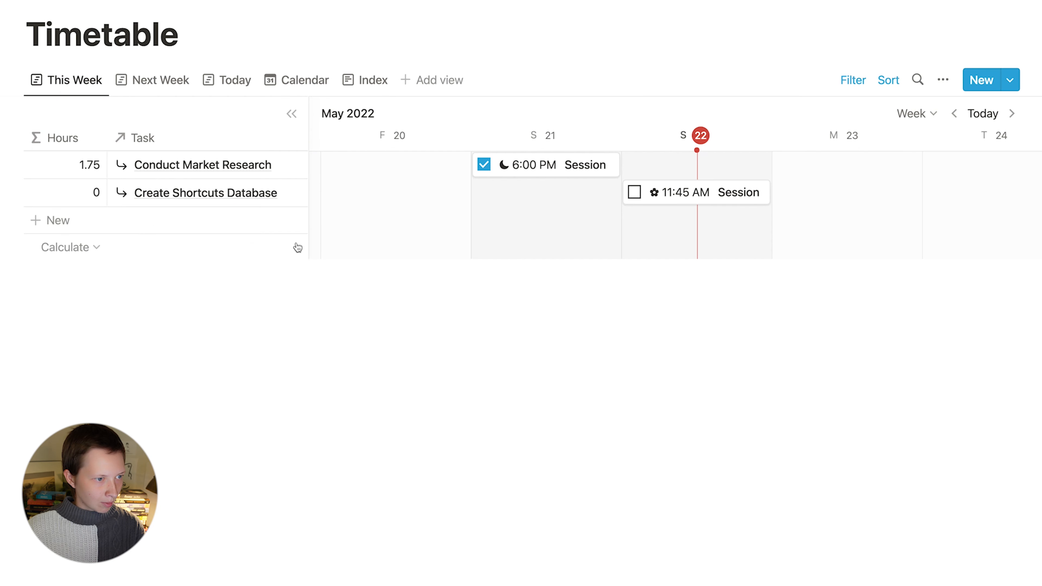
pyautogui.click(234, 84)
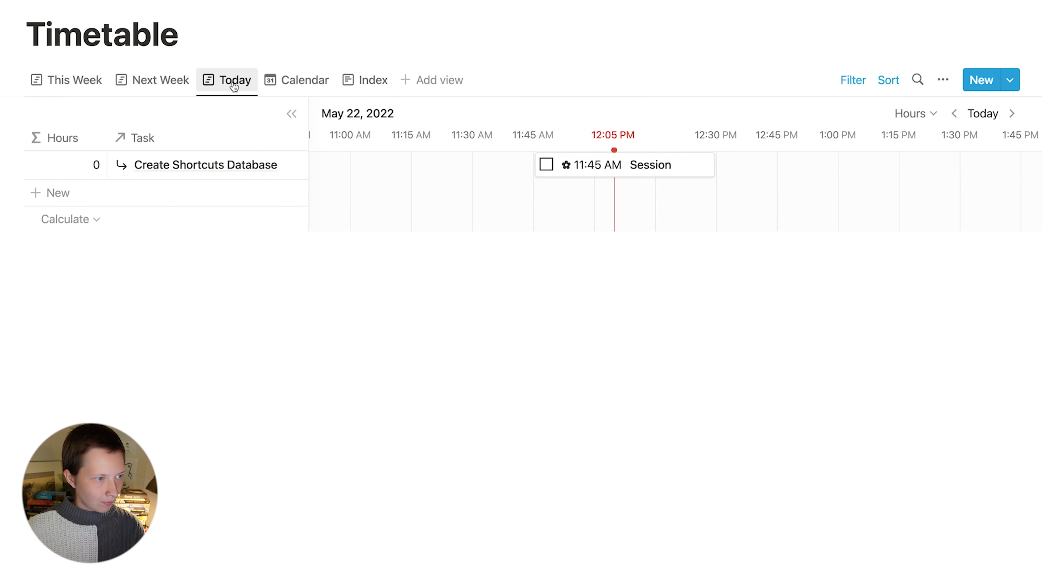
pyautogui.click(234, 84)
pyautogui.click(250, 171)
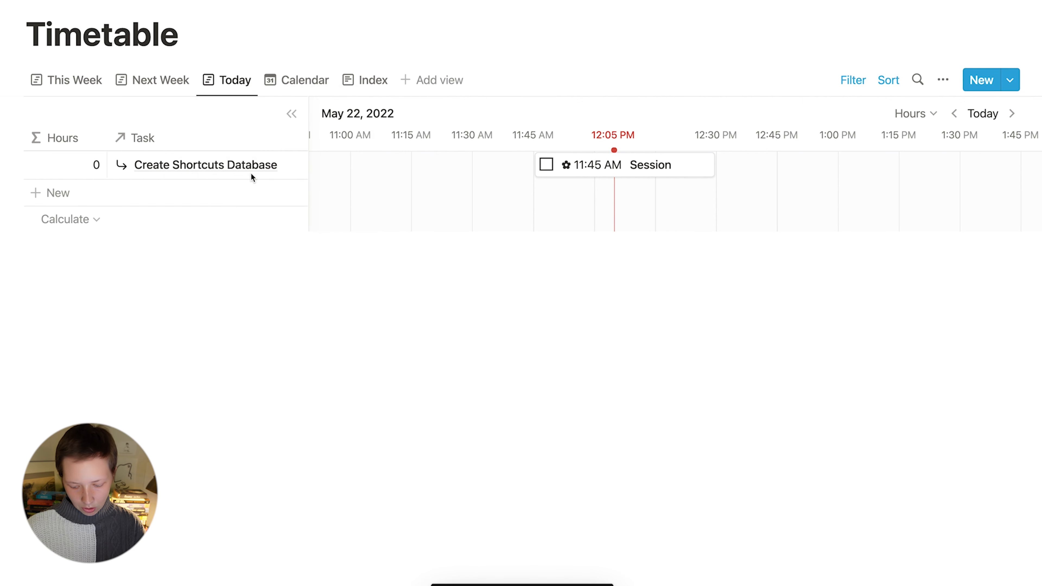
pyautogui.press('super+shift+u')
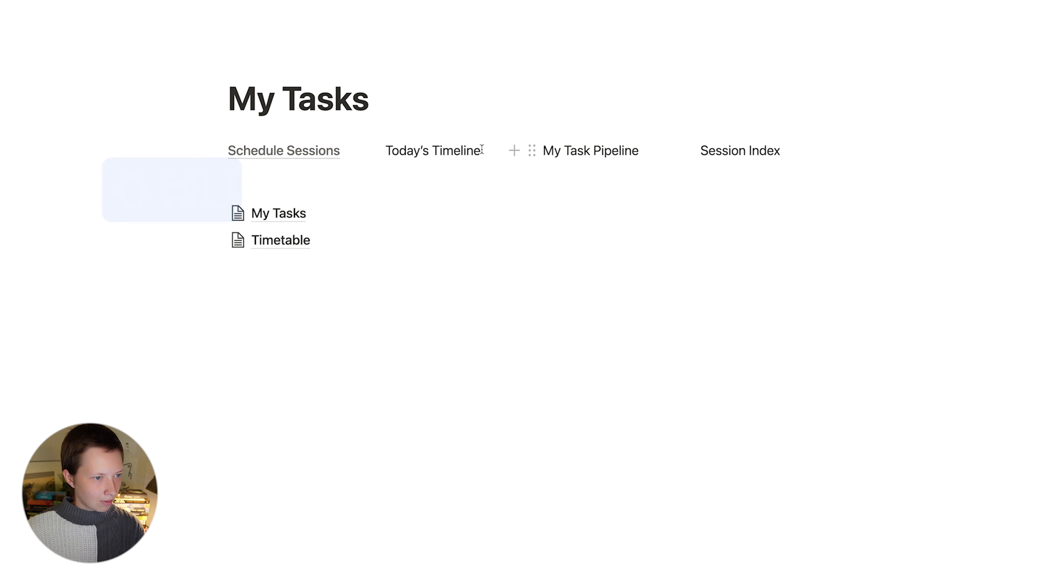
pyautogui.moveTo(482, 150); pyautogui.dragTo(394, 150)
pyautogui.press('super+v')
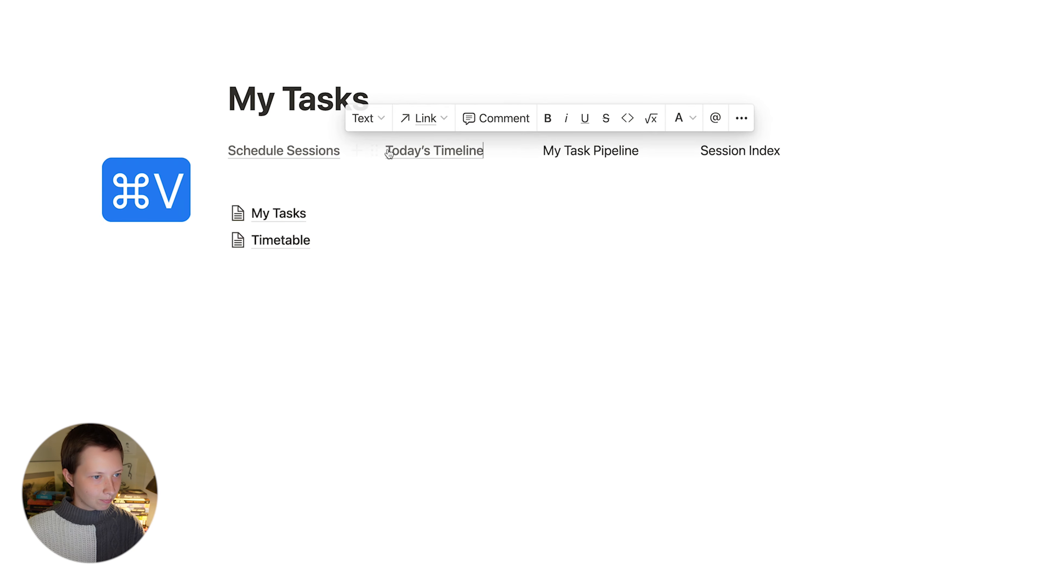
# Step: Copy the link to the My Tasks database's Pipeline view and apply it to the My Task Pipeline text
pyautogui.click(285, 220)
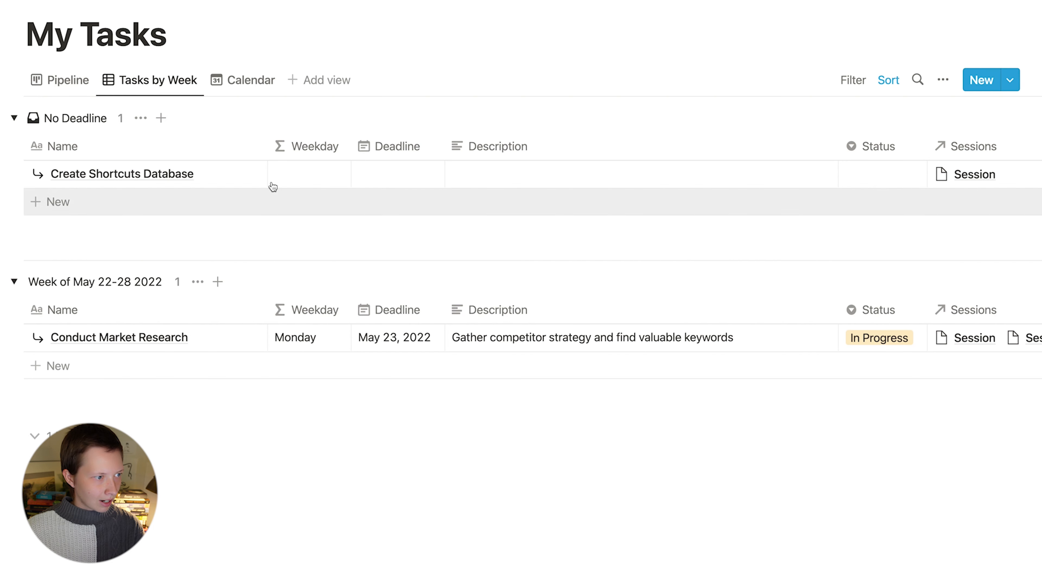
pyautogui.click(72, 94)
pyautogui.click(73, 94)
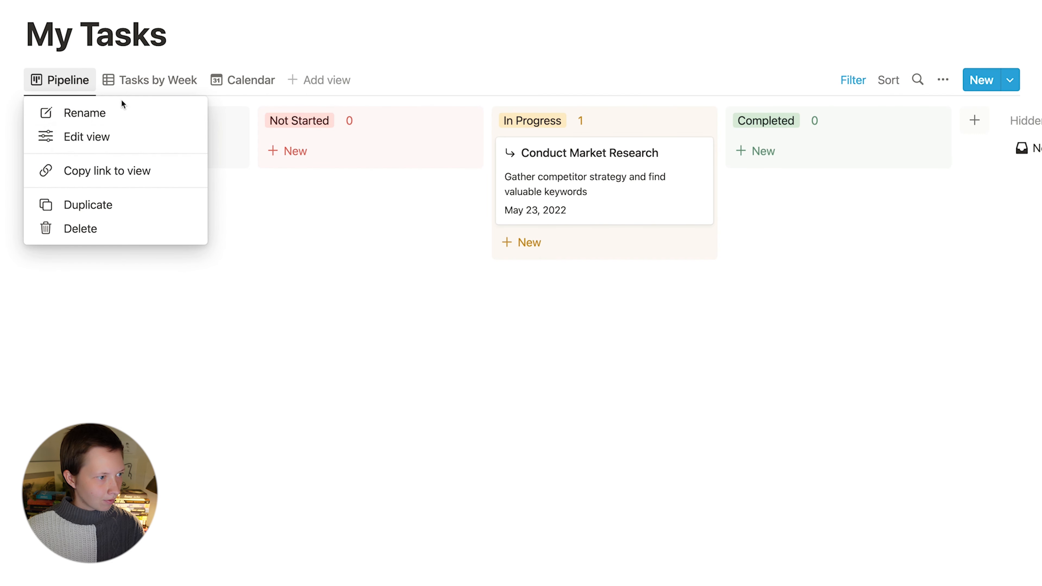
pyautogui.click(126, 177)
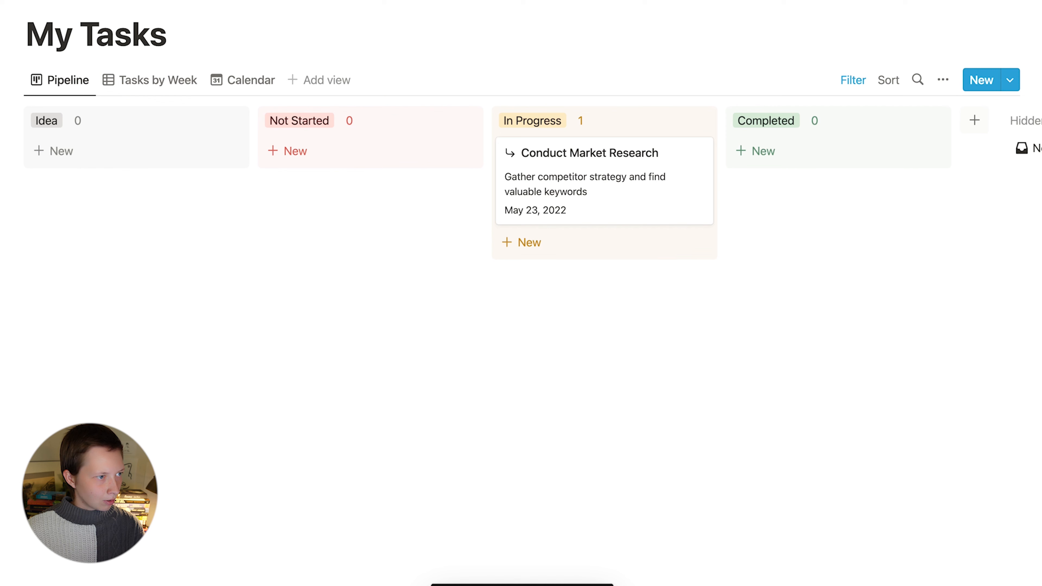
pyautogui.press('super+shift+u')
pyautogui.click(639, 152)
pyautogui.moveTo(639, 151); pyautogui.dragTo(545, 151)
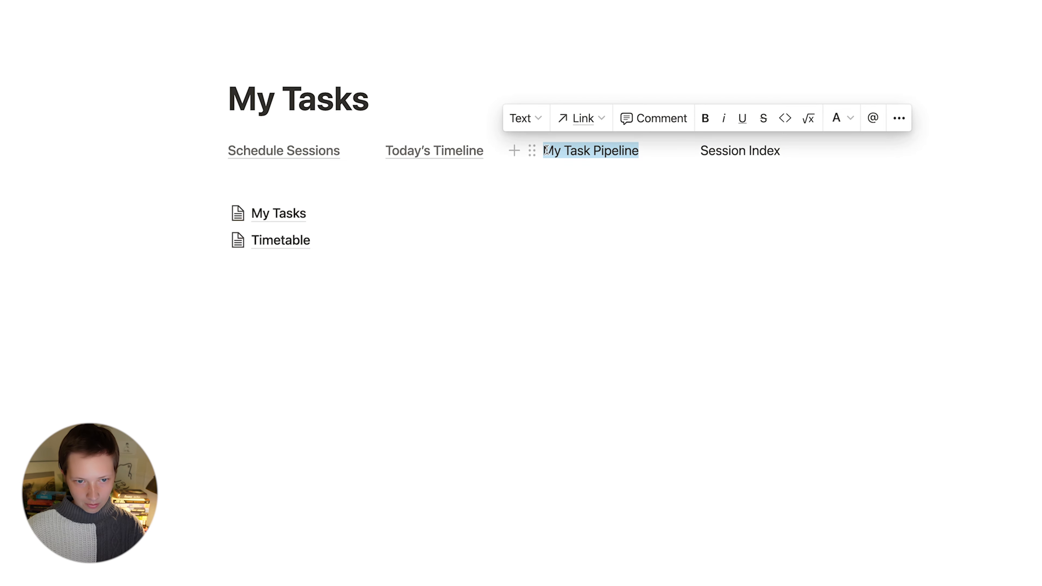
pyautogui.press('super+v')
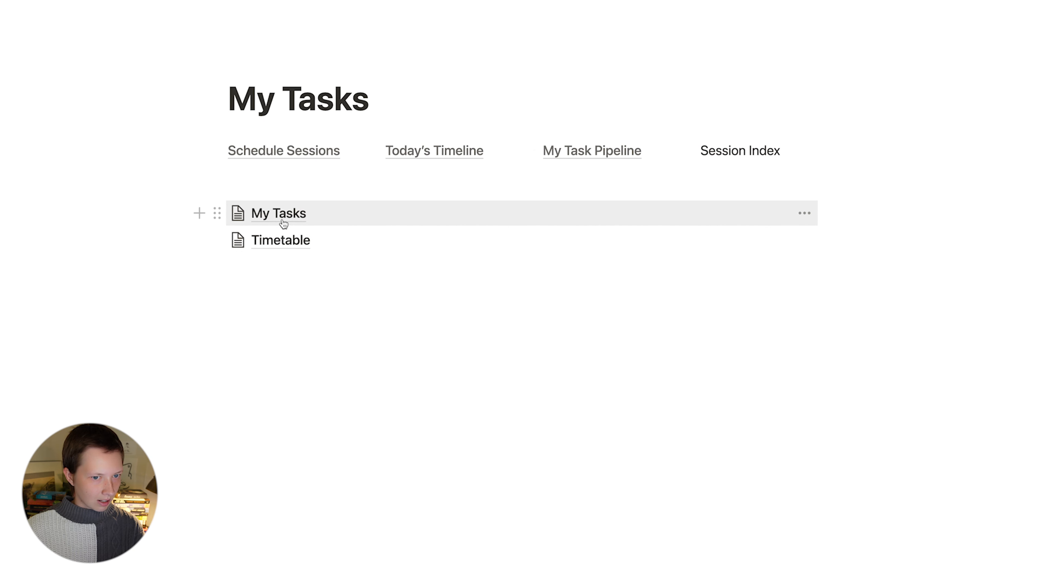
# Step: Copy the link to the Timetable's Index view and apply it to the Session Index text on My Tasks
pyautogui.click(291, 254)
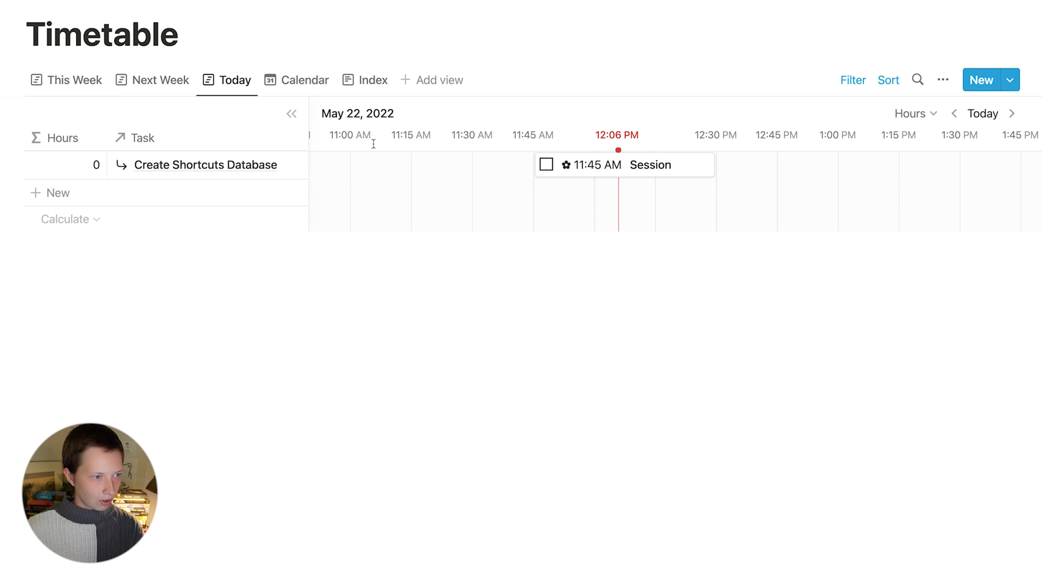
pyautogui.click(362, 90)
pyautogui.click(361, 88)
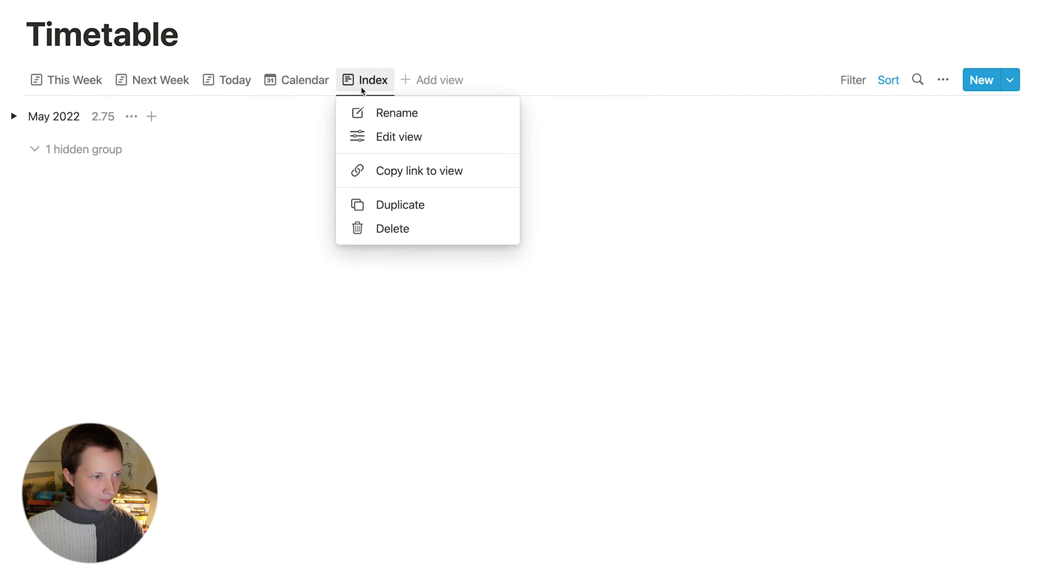
pyautogui.click(395, 179)
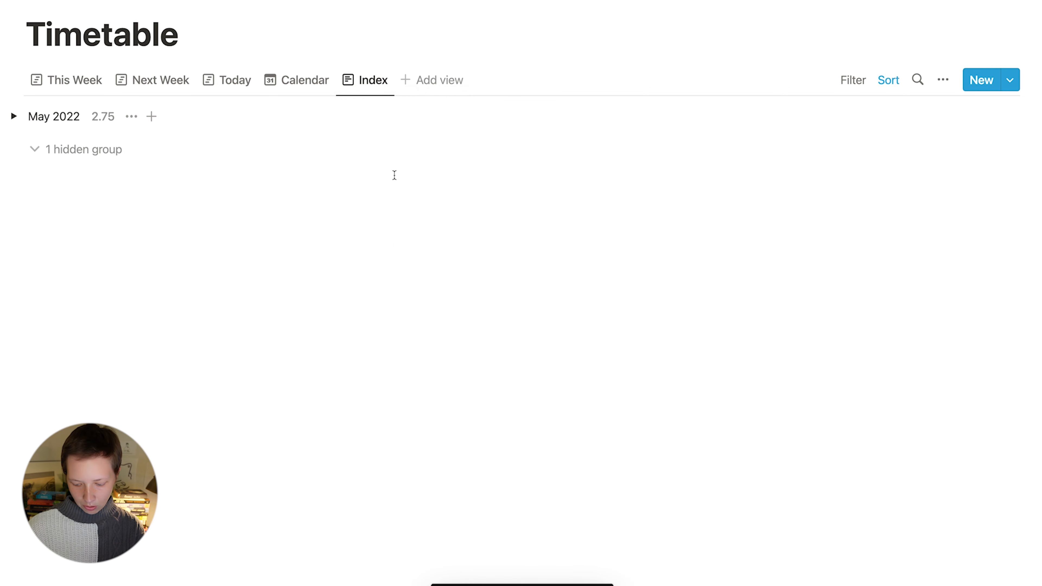
pyautogui.press('super+shift+u')
pyautogui.moveTo(788, 151); pyautogui.dragTo(702, 151)
pyautogui.press('super+v')
# Step: Consult the Simple Tasks reference page and insert an empty image block beneath the navigation texts on My Tasks
pyautogui.click(365, 398)
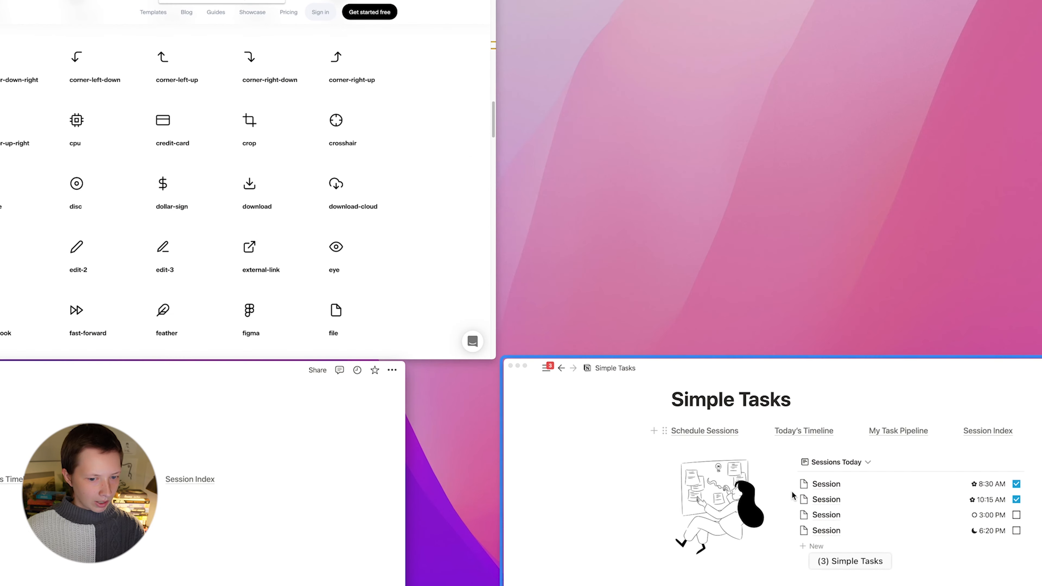
pyautogui.scroll(2, 734, 433)
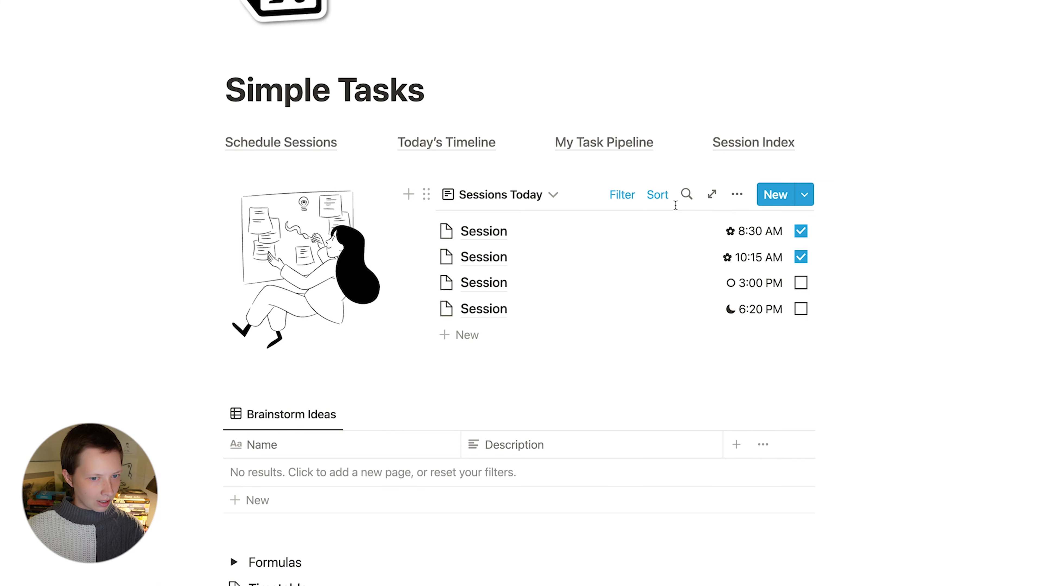
pyautogui.hotkey('ctrl', 'Up')
pyautogui.click(131, 431)
pyautogui.click(293, 186)
pyautogui.write('/image')
pyautogui.press('Return')
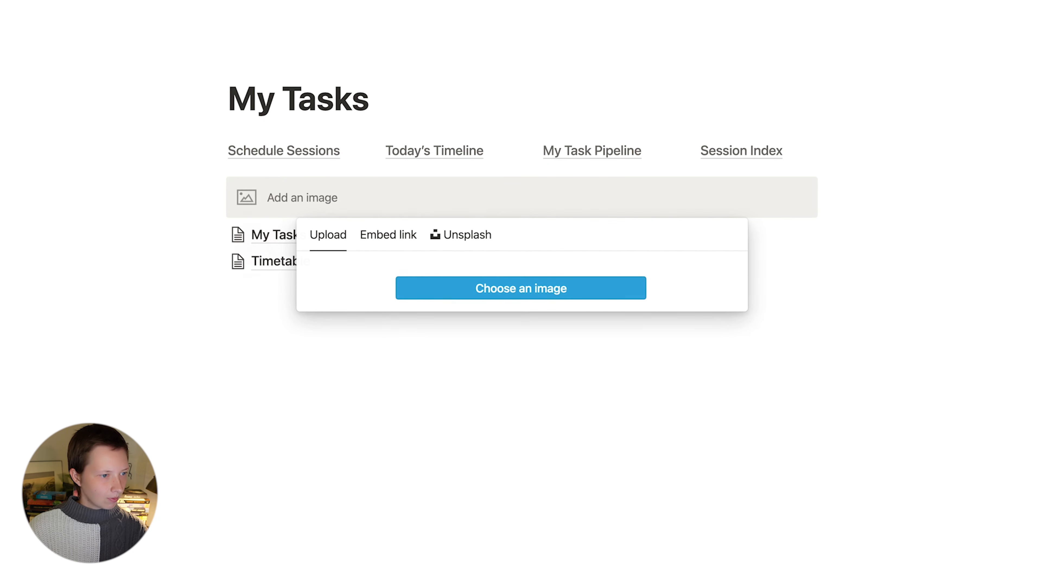
pyautogui.click(134, 206)
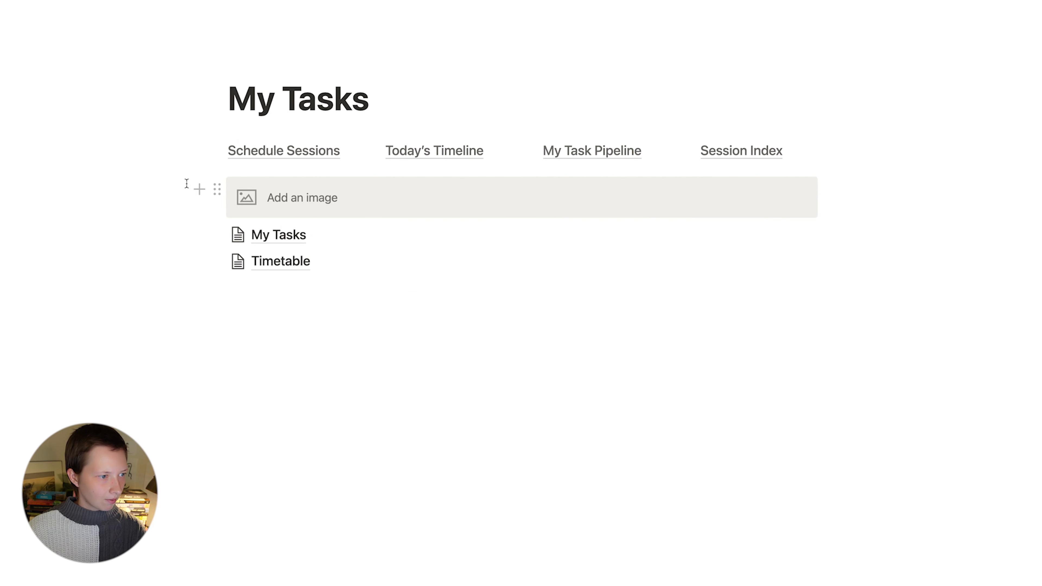
# Step: Place an empty text block in a column beside the image block and narrow the image column
pyautogui.click(207, 184)
pyautogui.press('Return')
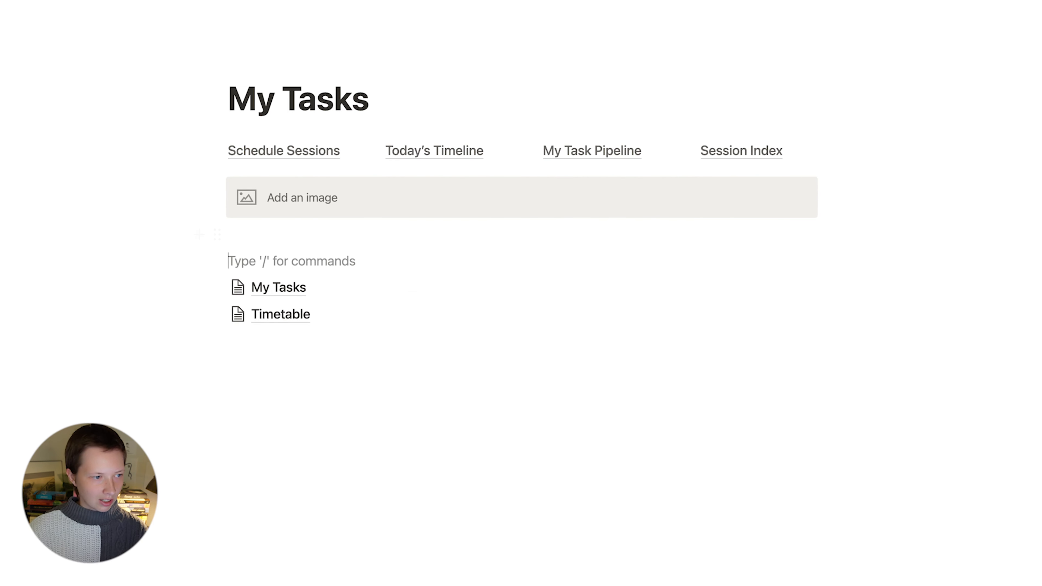
pyautogui.click(277, 234)
pyautogui.moveTo(216, 234); pyautogui.dragTo(861, 191)
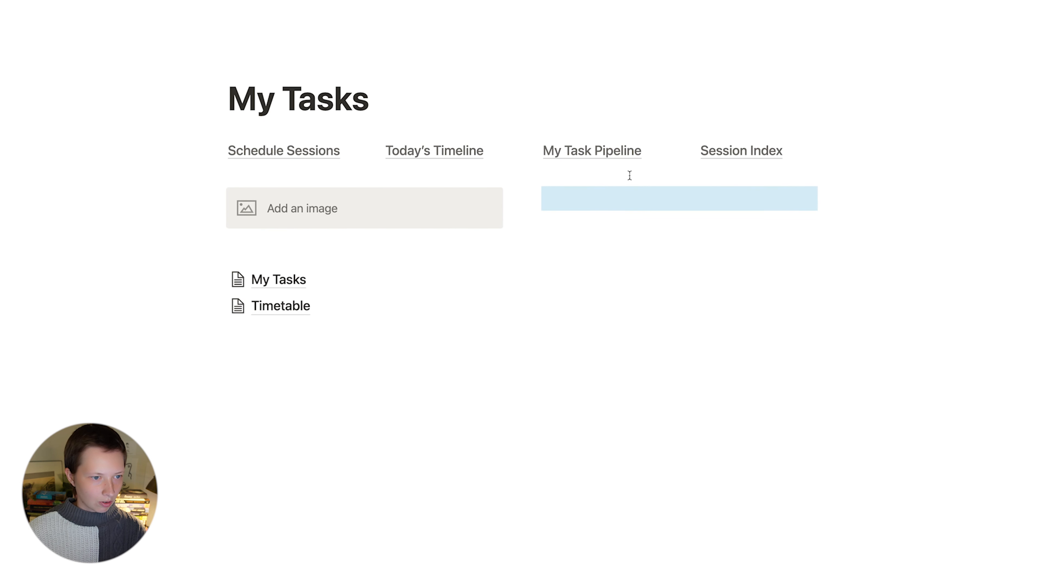
pyautogui.moveTo(529, 178); pyautogui.dragTo(449, 186)
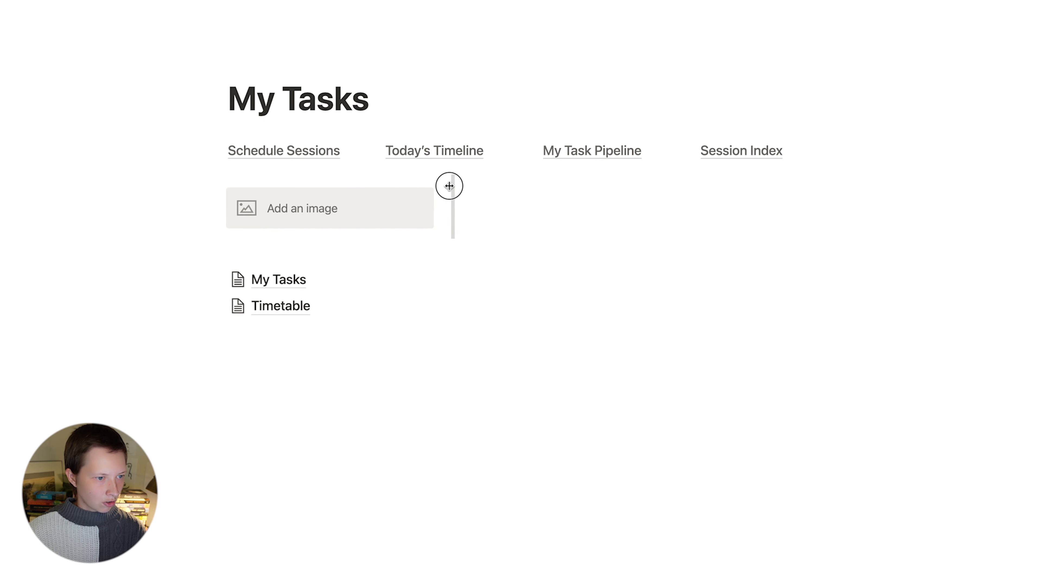
pyautogui.click(540, 200)
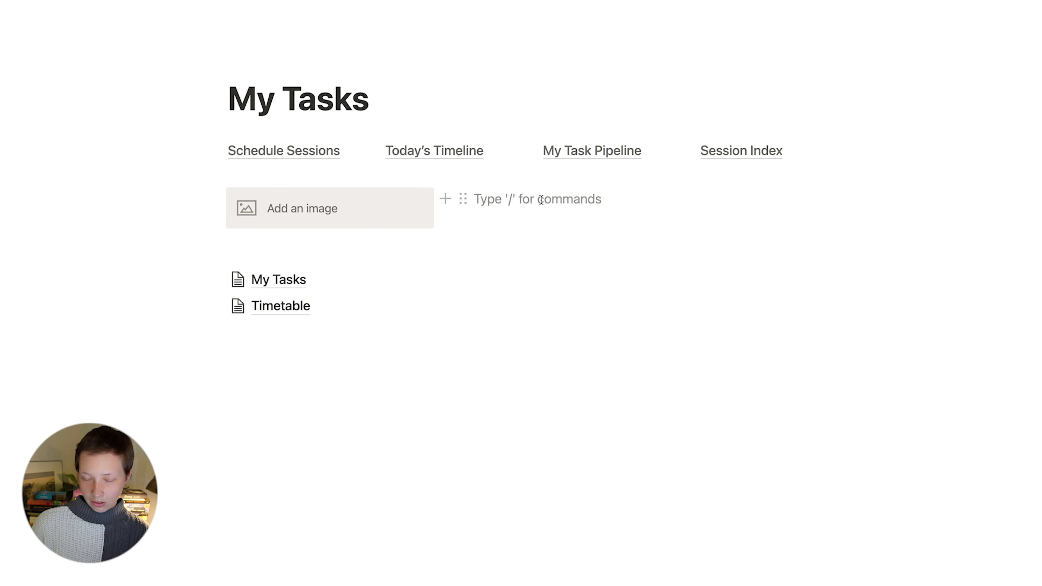
pyautogui.write('/linked da')
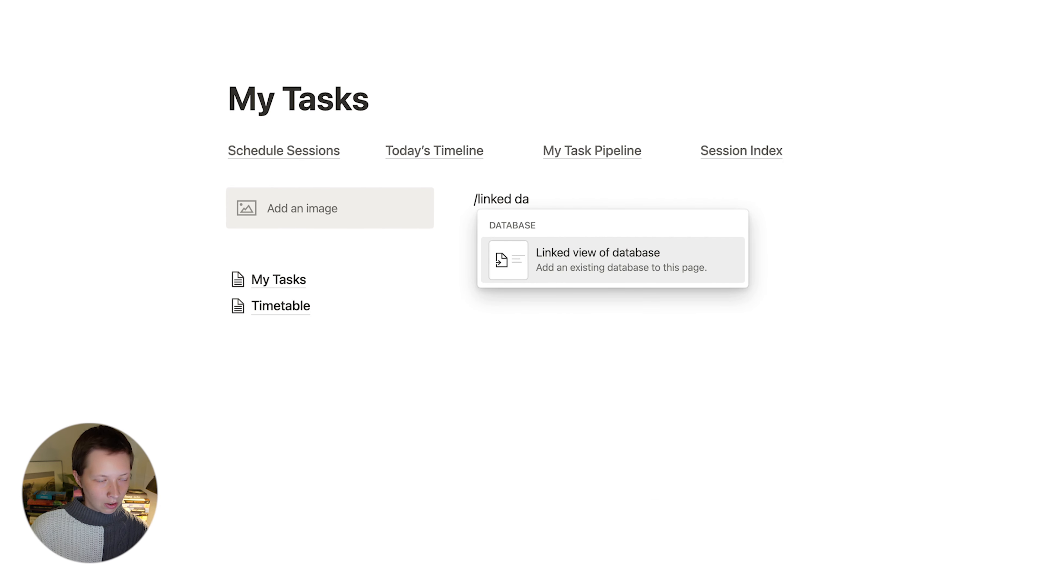
pyautogui.press('BackSpace')
pyautogui.press('BackSpace')
pyautogui.press('BackSpace')
pyautogui.press('BackSpace')
pyautogui.press('BackSpace')
pyautogui.press('BackSpace')
pyautogui.press('BackSpace')
pyautogui.press('BackSpace')
pyautogui.press('BackSpace')
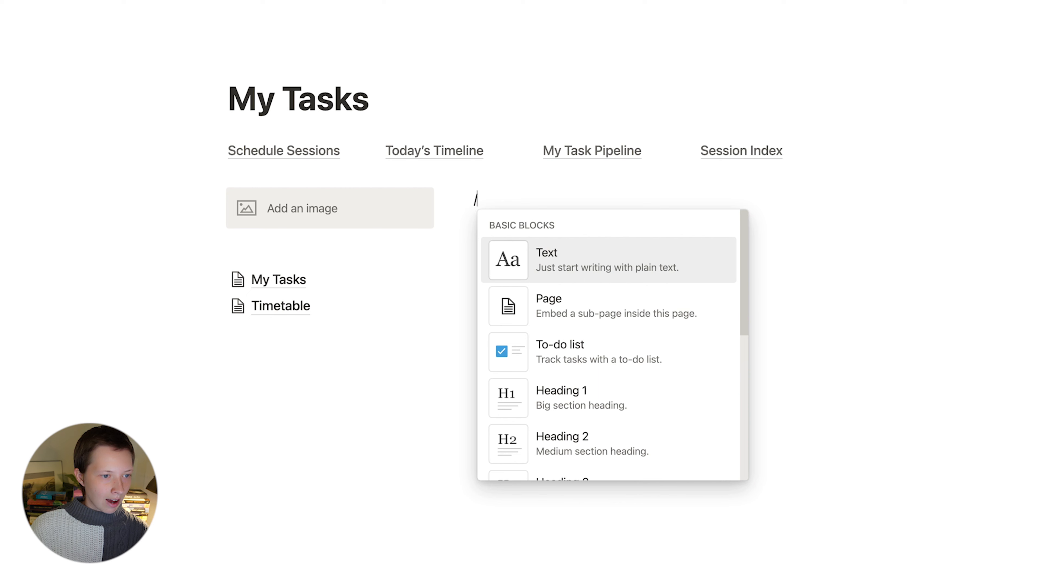
pyautogui.press('BackSpace')
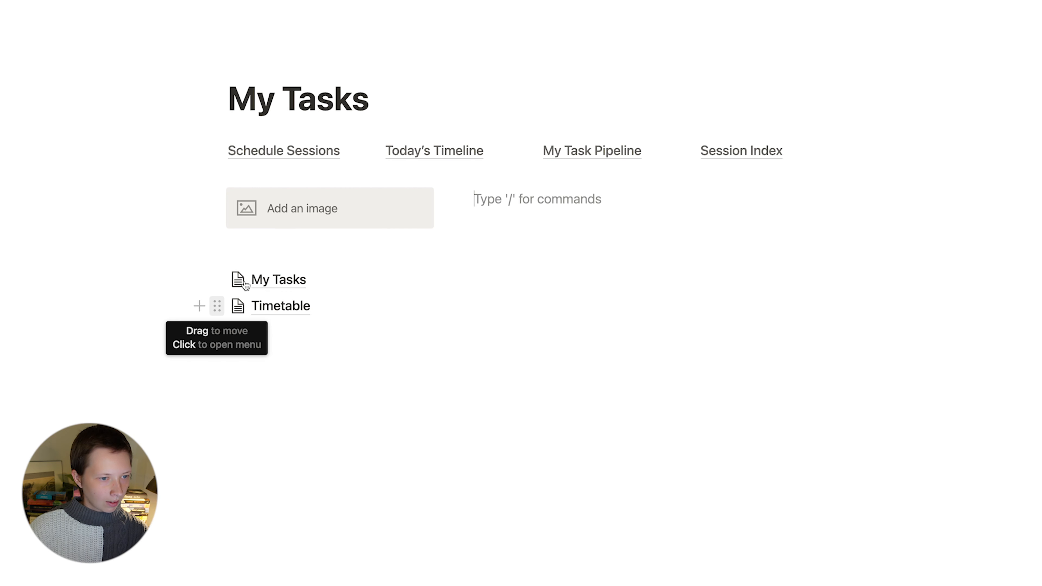
# Step: Copy the Timetable database link and paste it beside the image block as a linked database view, copying the existing Today view
pyautogui.click(216, 306)
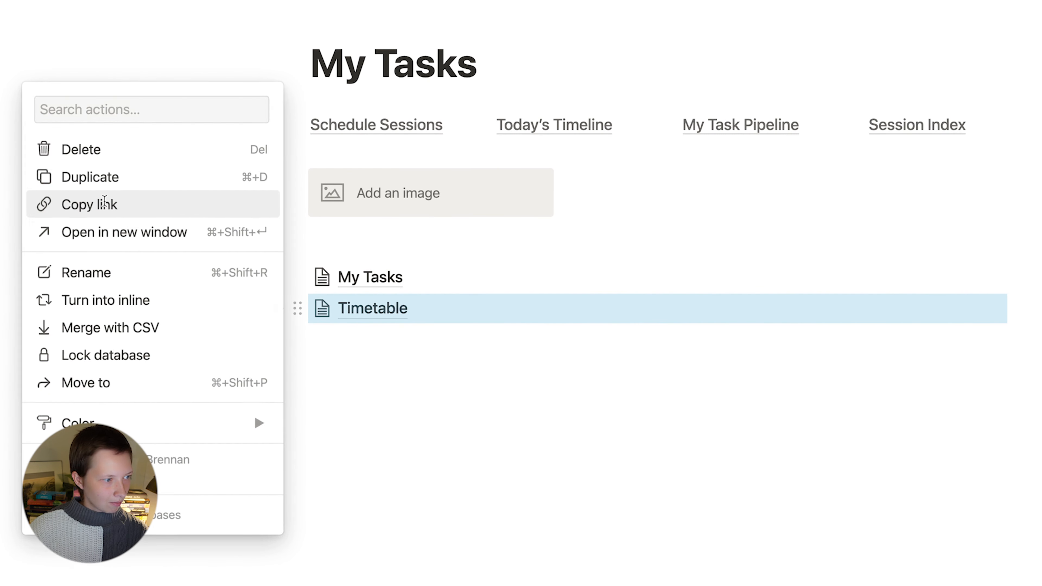
pyautogui.click(105, 204)
pyautogui.click(672, 187)
pyautogui.press('super+v')
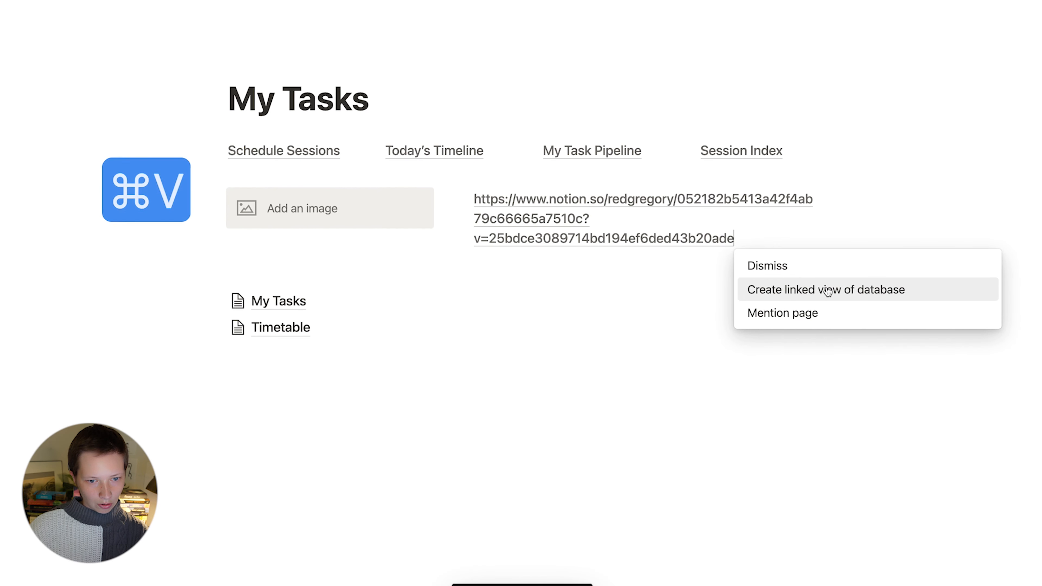
pyautogui.click(927, 299)
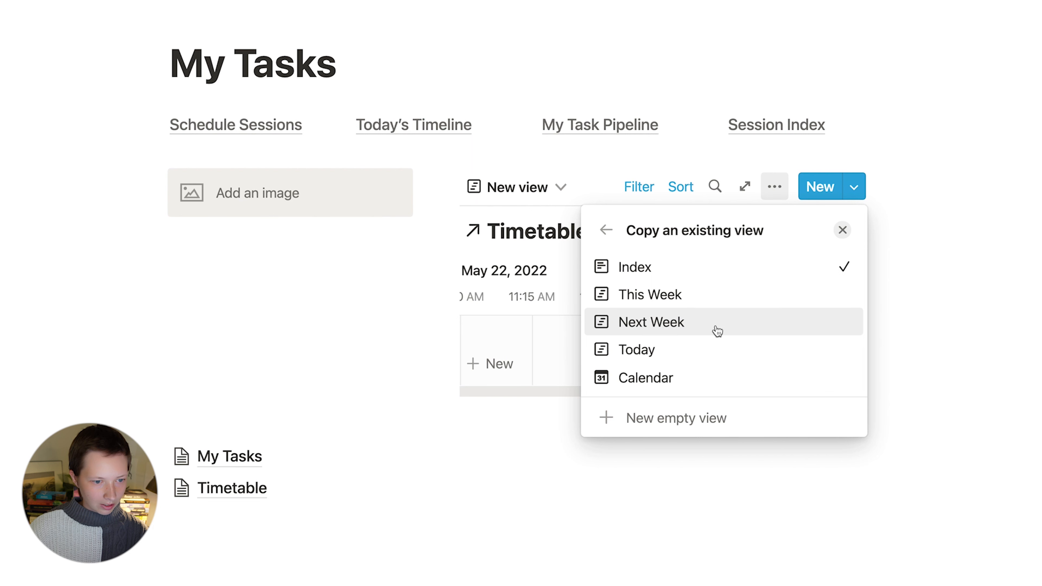
pyautogui.click(669, 356)
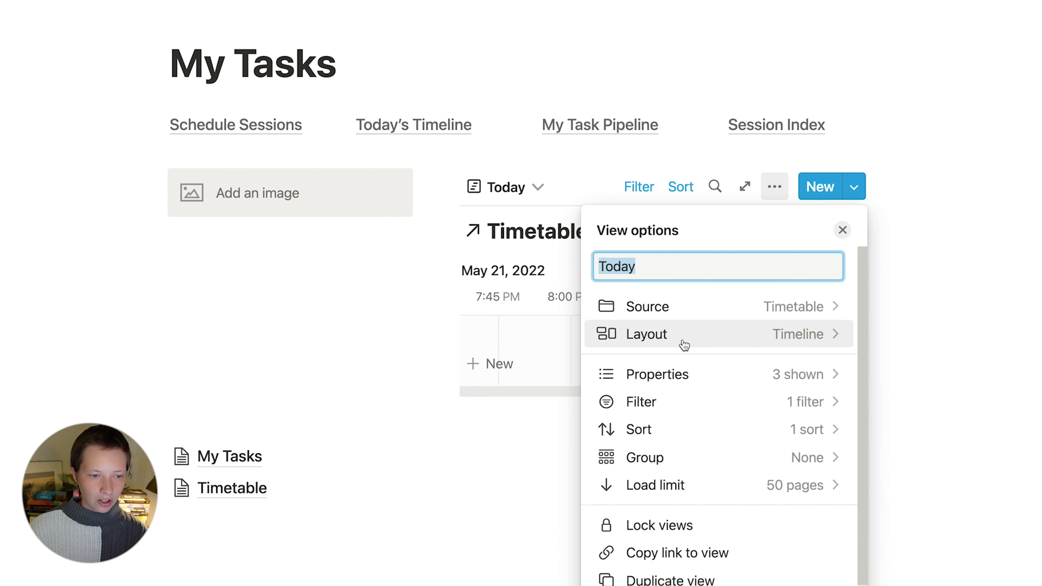
# Step: Change the linked Today view's layout to List and hide the database title
pyautogui.click(726, 341)
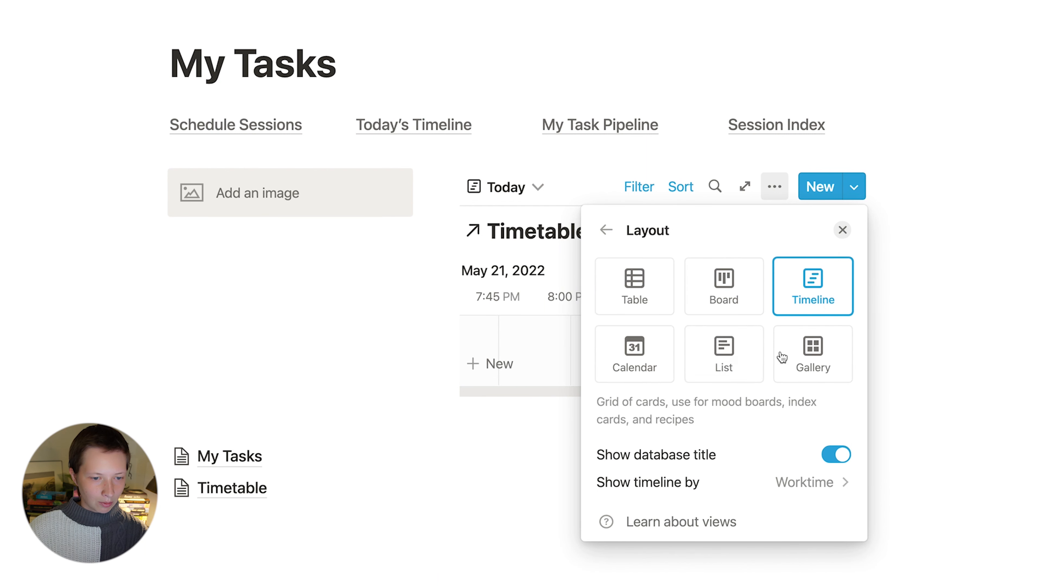
pyautogui.click(726, 350)
pyautogui.click(833, 456)
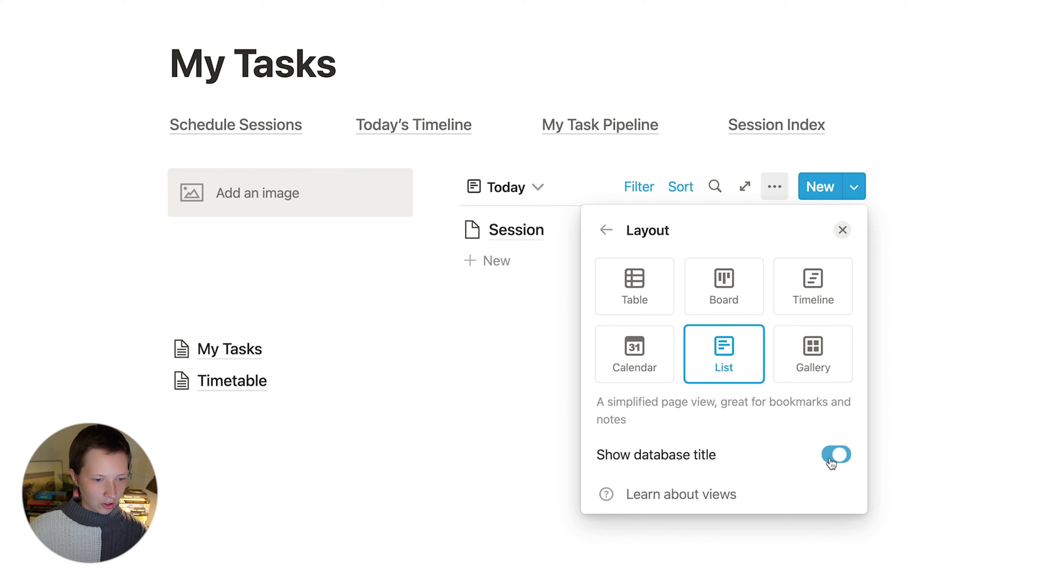
pyautogui.click(601, 160)
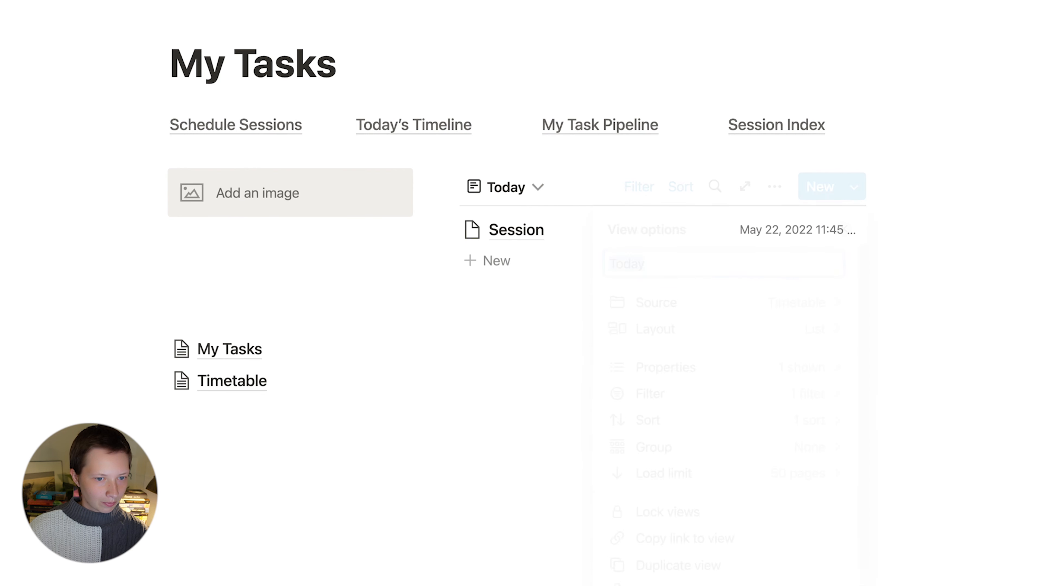
# Step: Hide the Worktime property in the Today list and show Start Time and Done
pyautogui.click(779, 193)
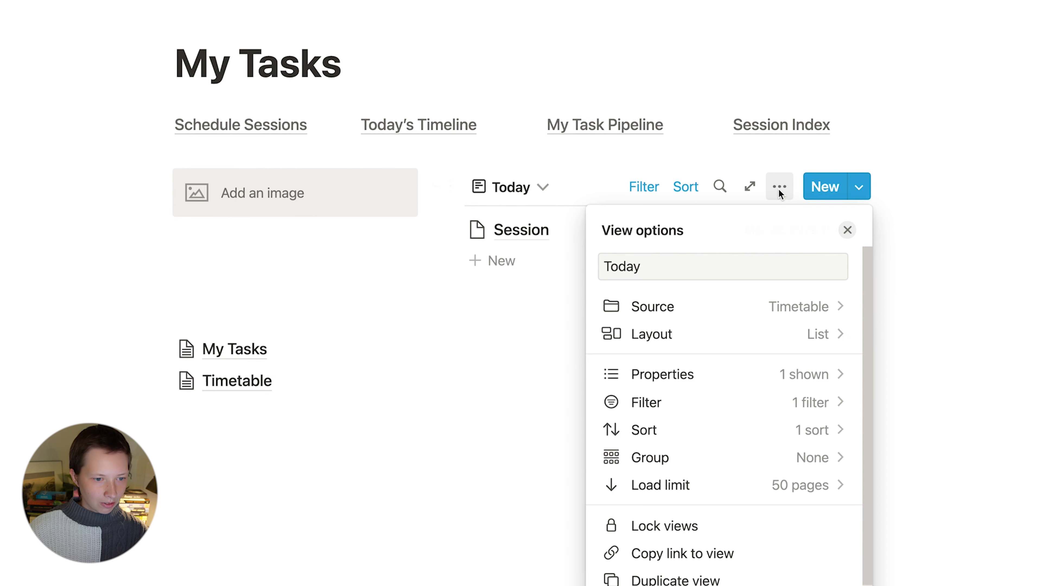
pyautogui.click(715, 386)
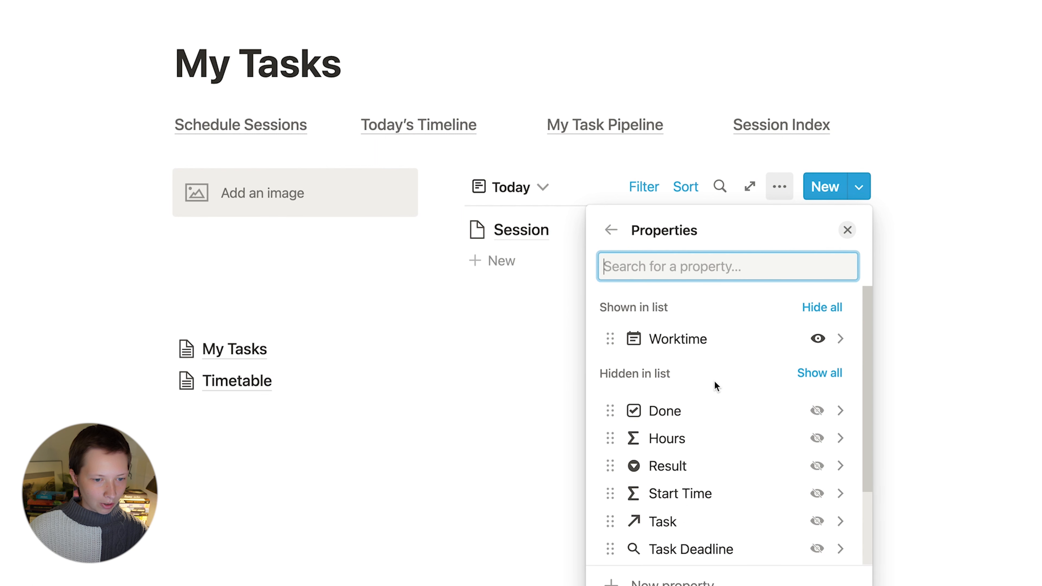
pyautogui.click(818, 338)
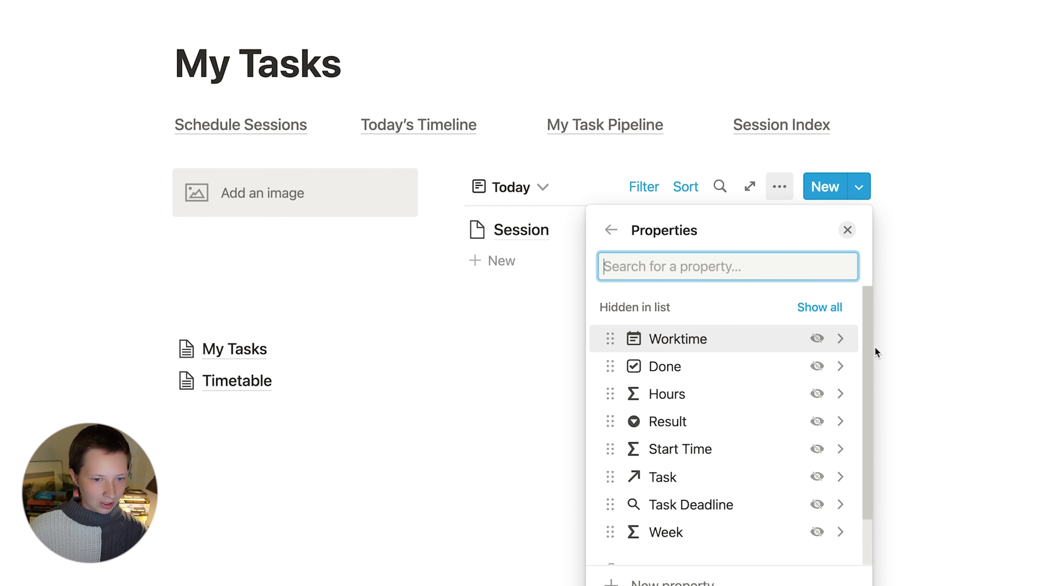
pyautogui.click(817, 448)
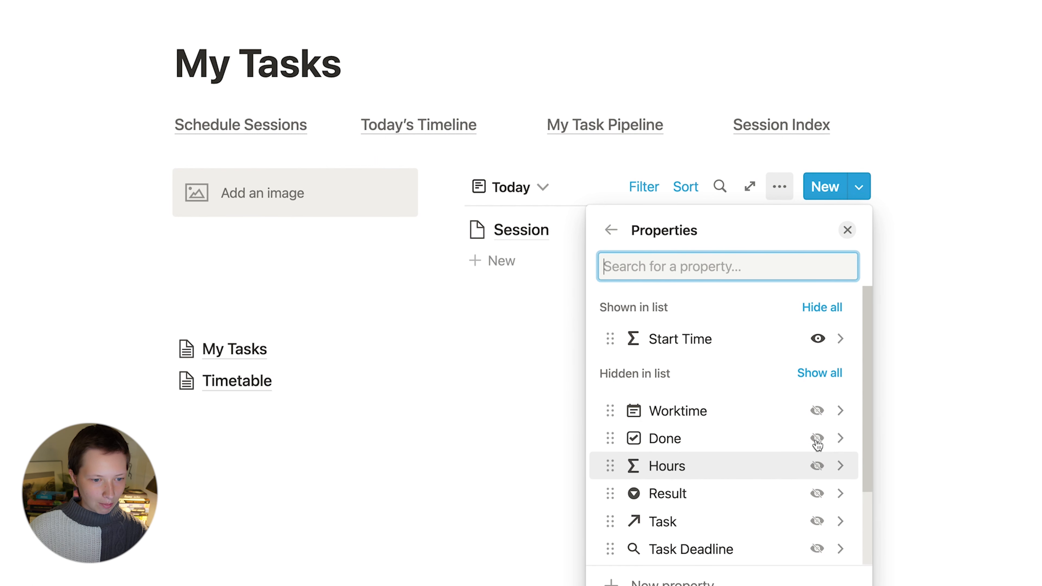
pyautogui.click(817, 438)
pyautogui.press('Escape')
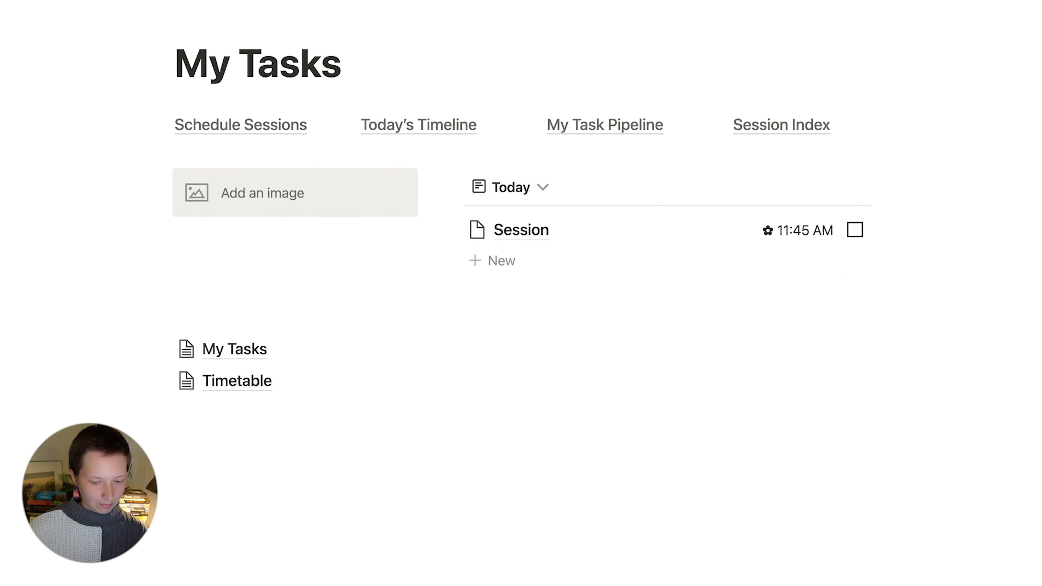
# Step: Examine the filter rules of the Today list
pyautogui.click(639, 188)
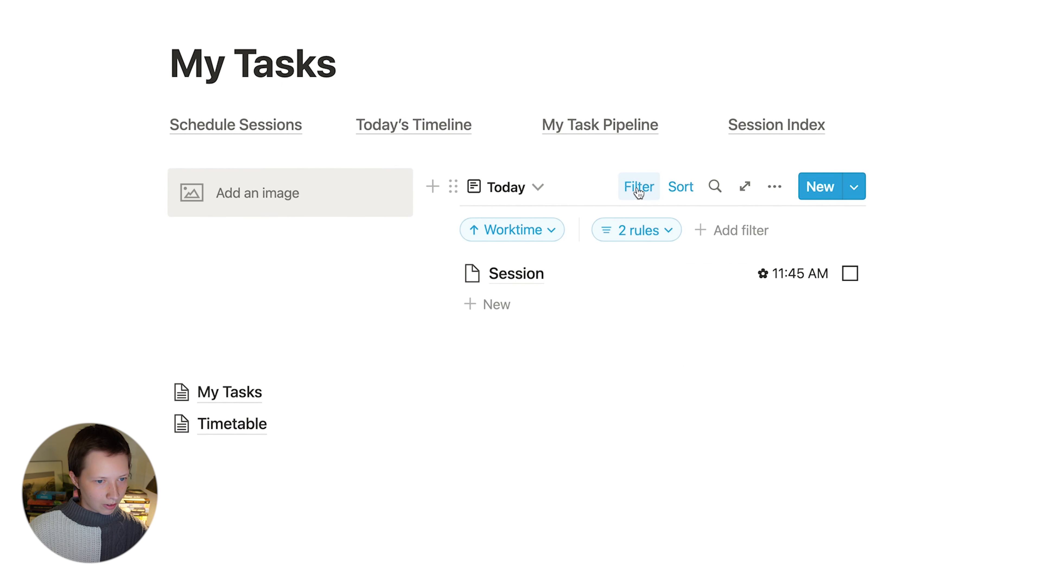
pyautogui.click(635, 228)
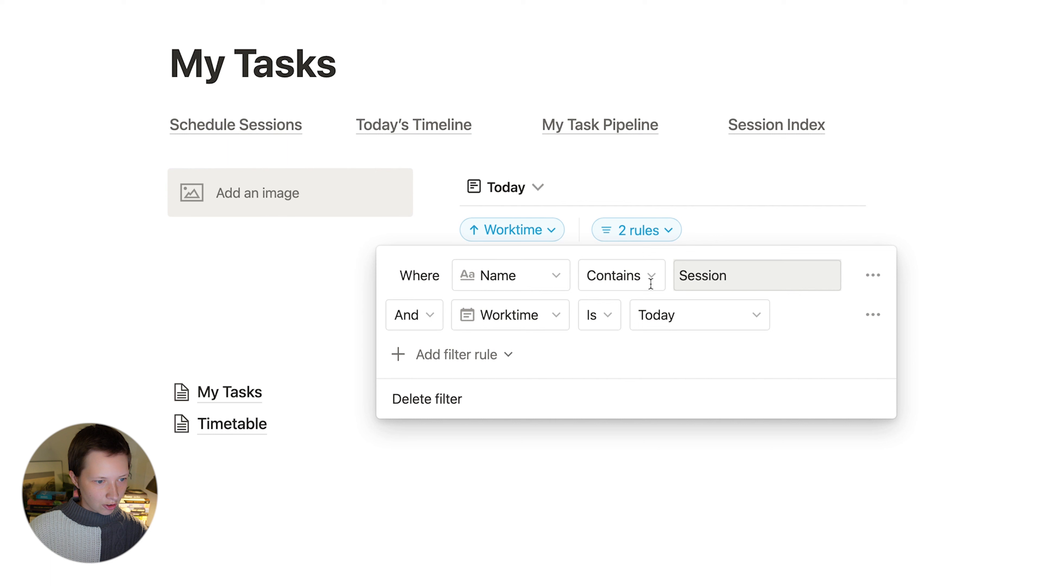
pyautogui.click(982, 522)
pyautogui.click(675, 188)
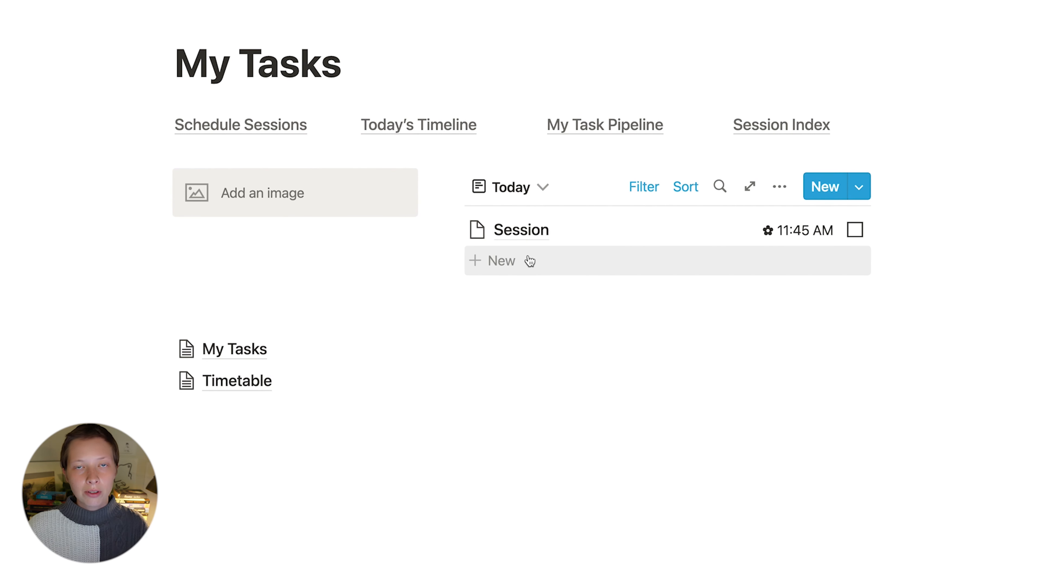
# Step: Add a session to the Today list and set its Worktime to May 22, 2022, 1:00 PM to 3:00 PM
pyautogui.click(577, 256)
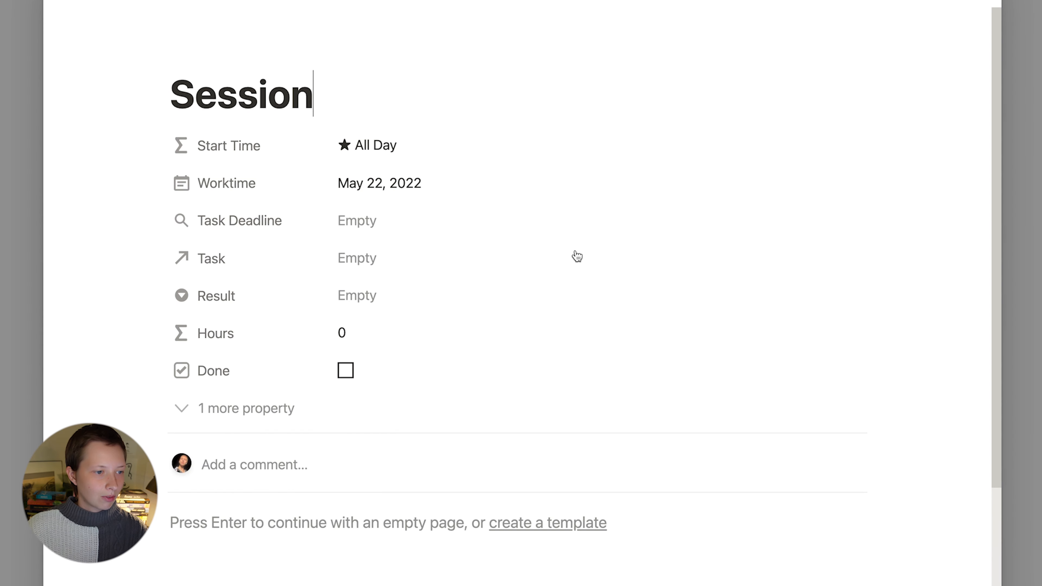
pyautogui.click(412, 185)
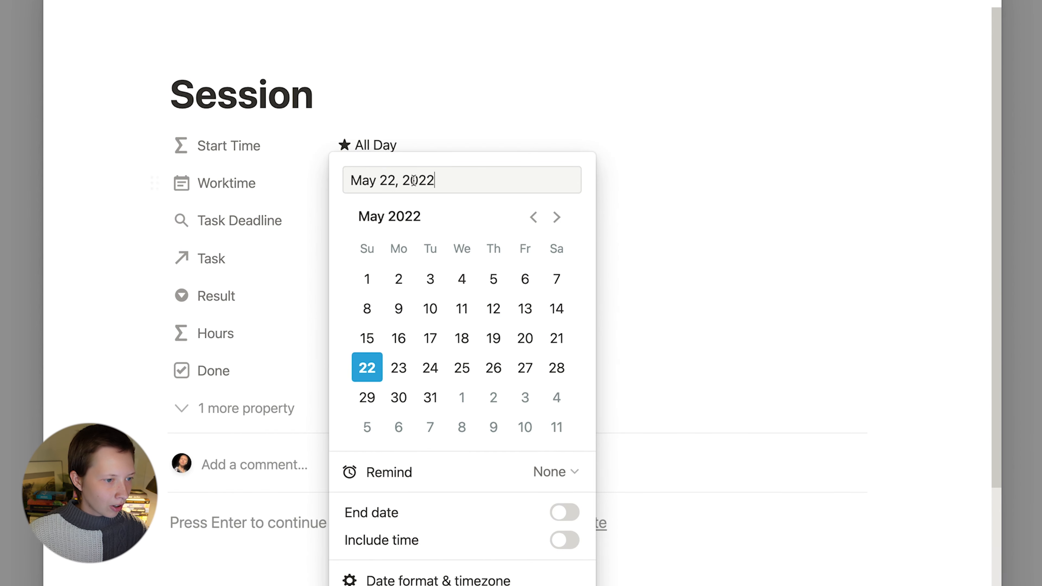
pyautogui.click(250, 324)
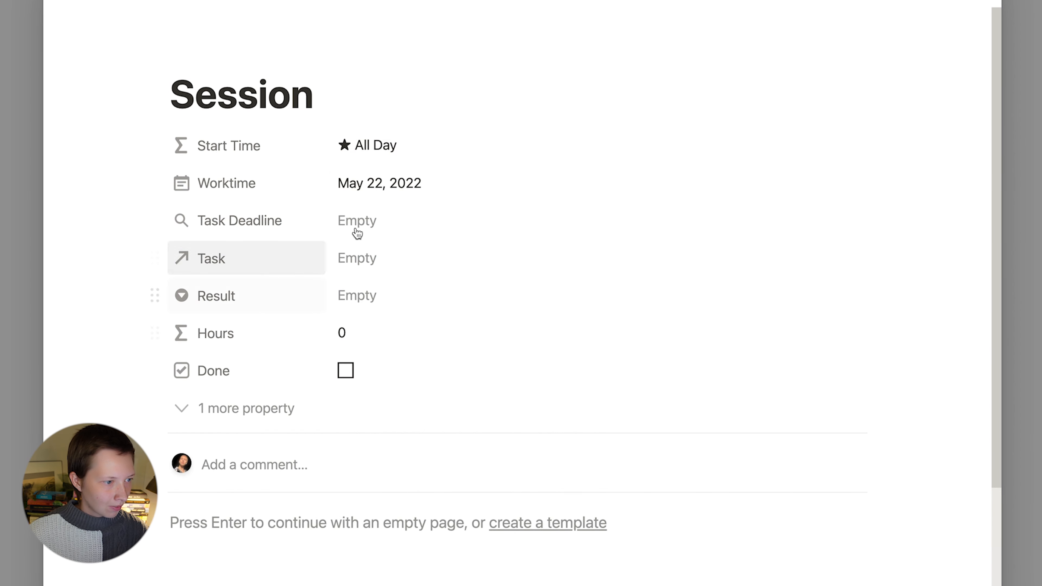
pyautogui.click(390, 175)
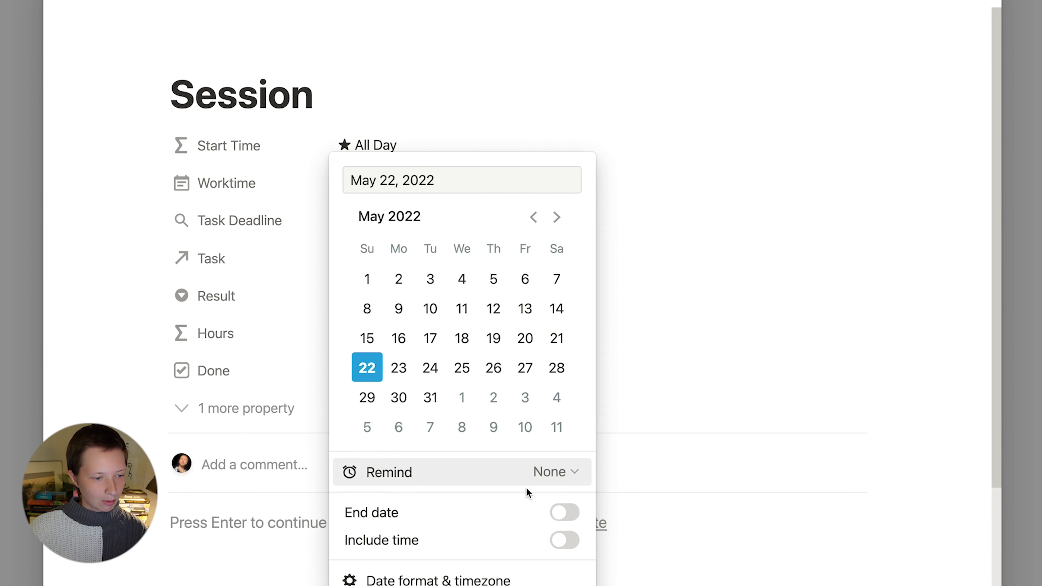
pyautogui.click(568, 517)
pyautogui.click(560, 541)
pyautogui.click(479, 145)
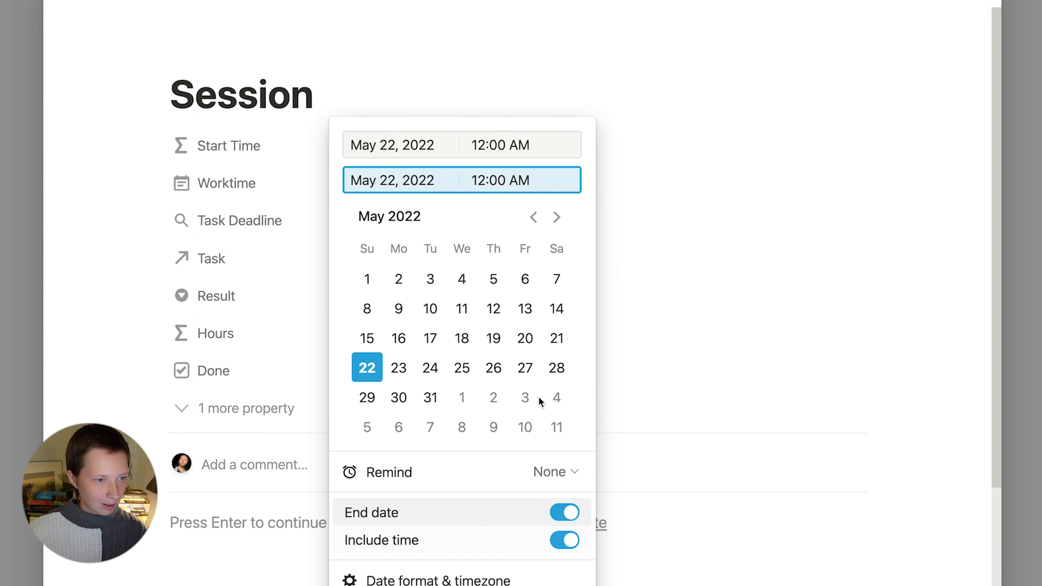
pyautogui.write('1')
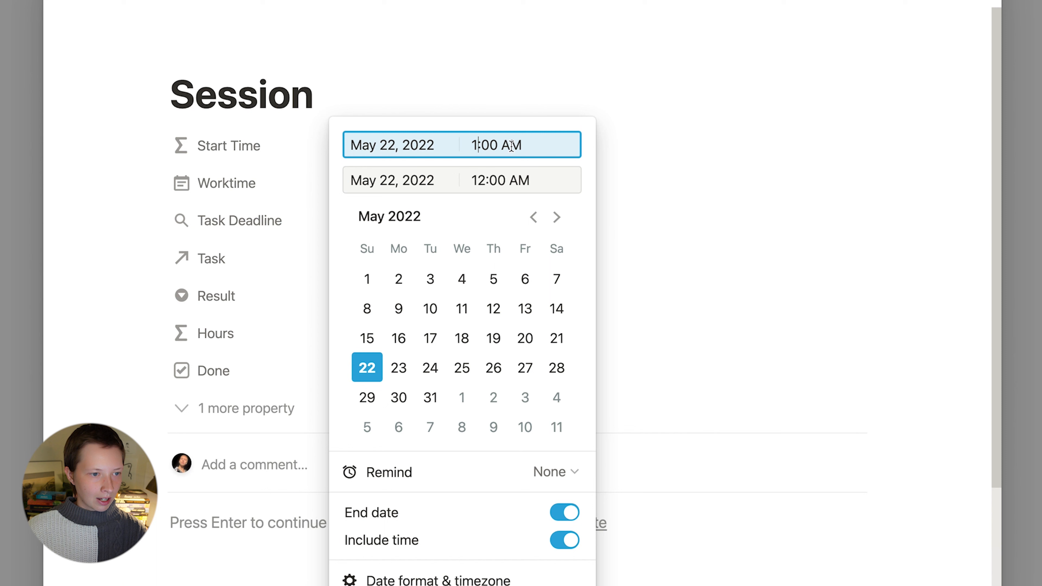
pyautogui.click(478, 180)
pyautogui.press('BackSpace')
pyautogui.write('3')
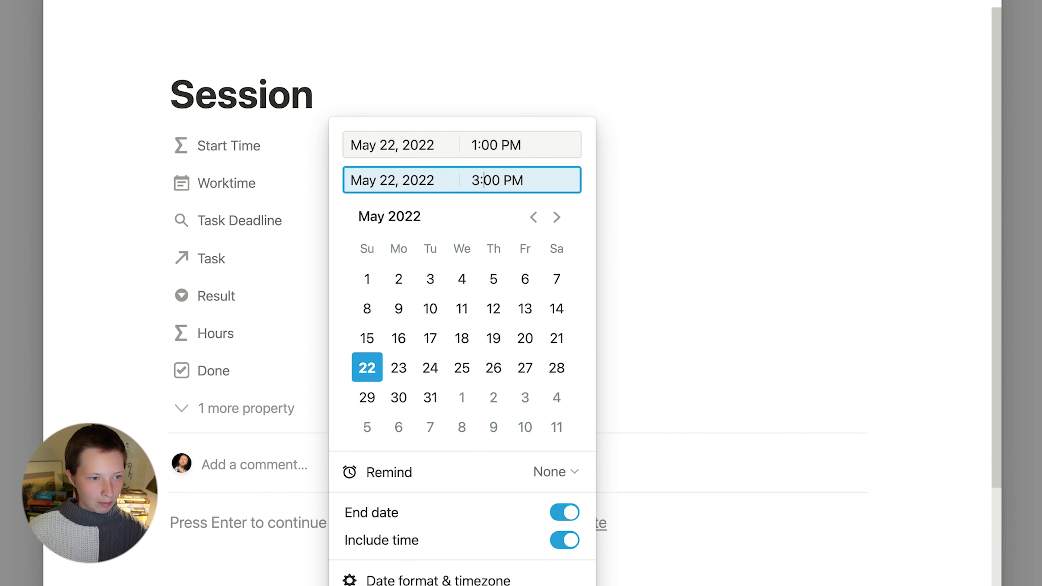
pyautogui.click(156, 166)
# Step: Link the new session to the Create Shortcuts Database task and close the session page
pyautogui.click(422, 255)
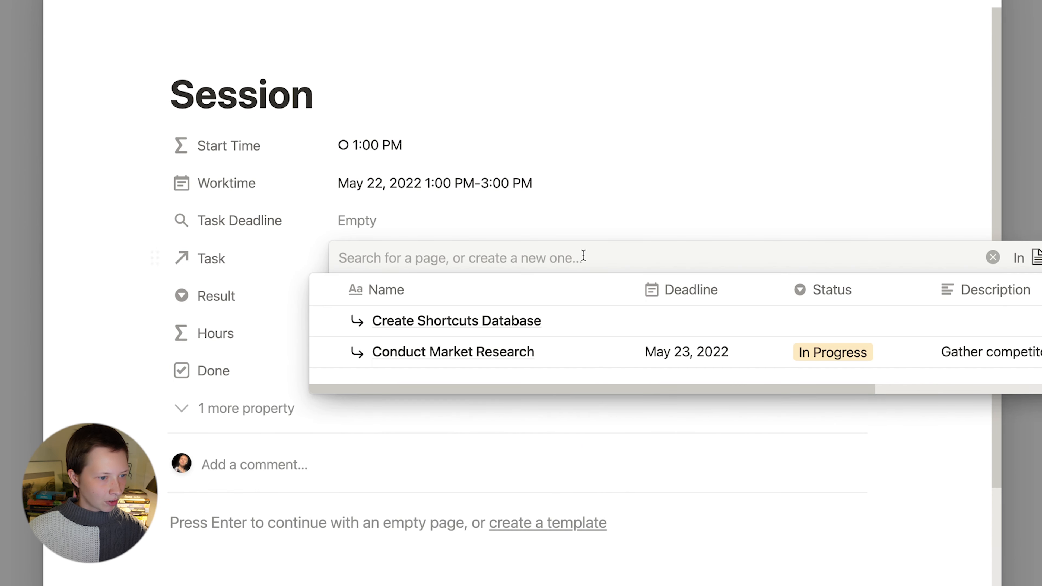
pyautogui.click(470, 326)
pyautogui.click(160, 255)
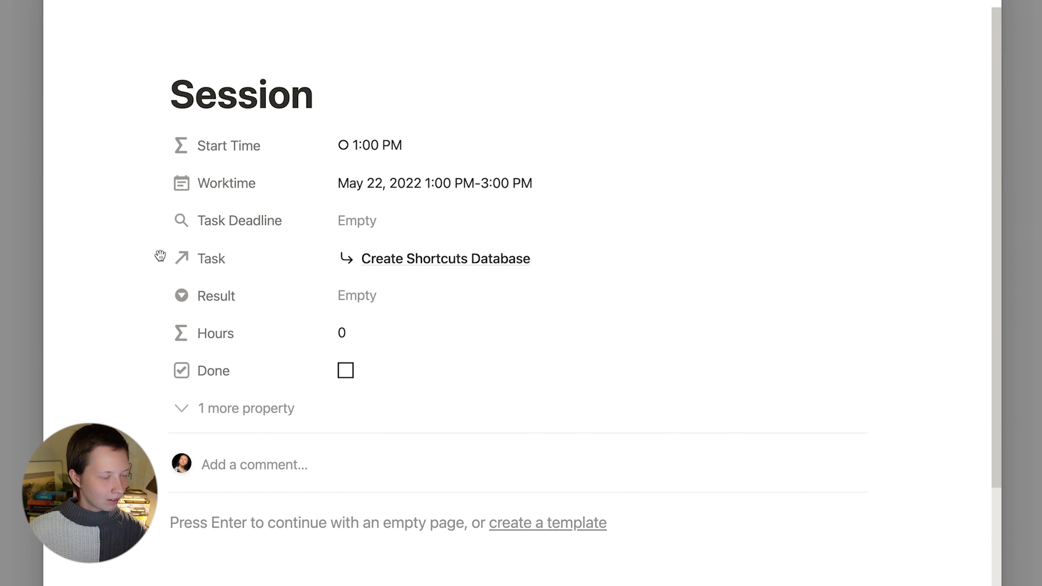
pyautogui.press('Escape')
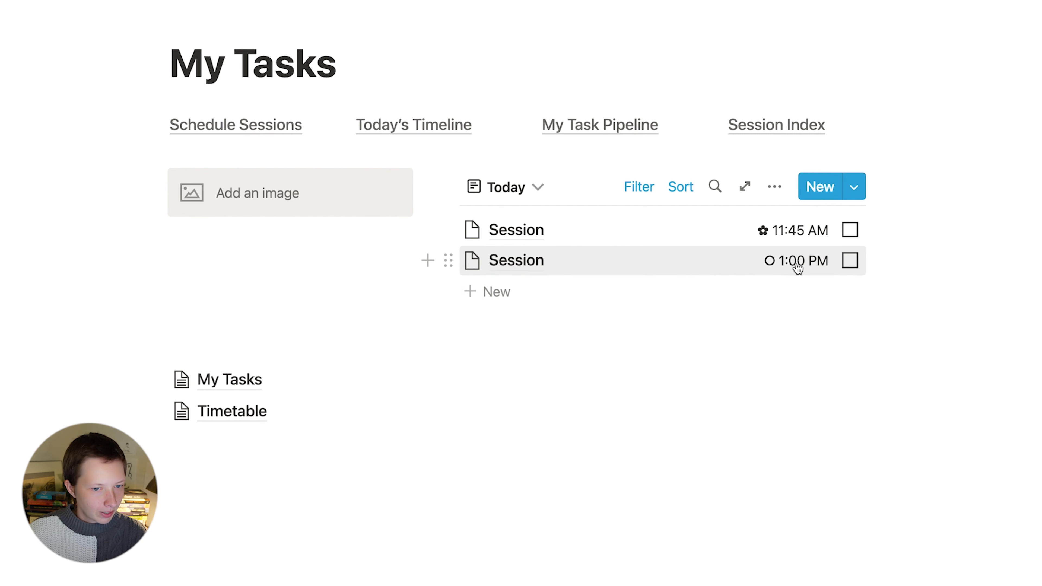
# Step: Mark the 1:00 PM session as done and set its Result to Productive
pyautogui.click(851, 263)
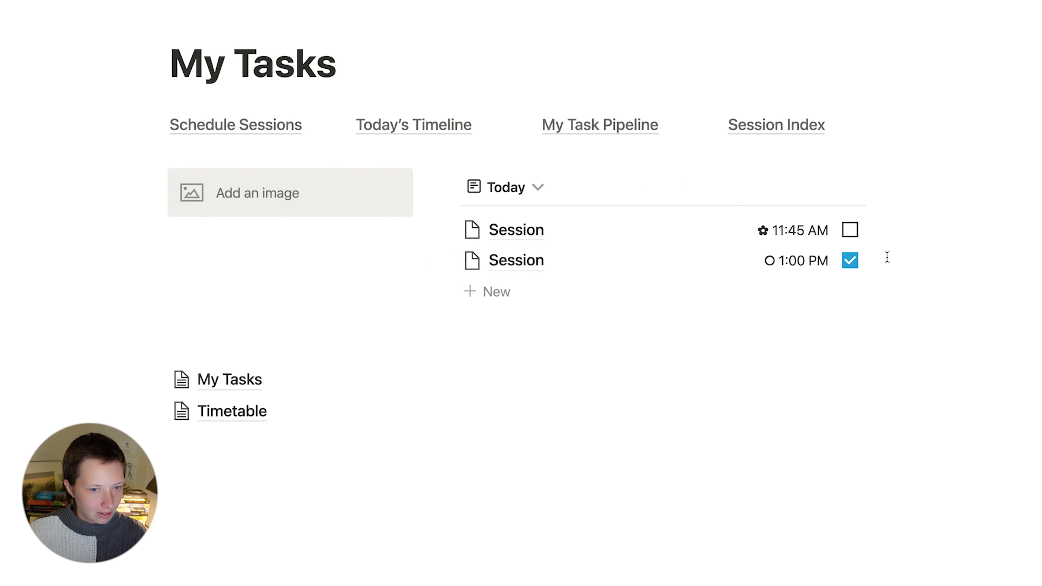
pyautogui.rightClick(793, 263)
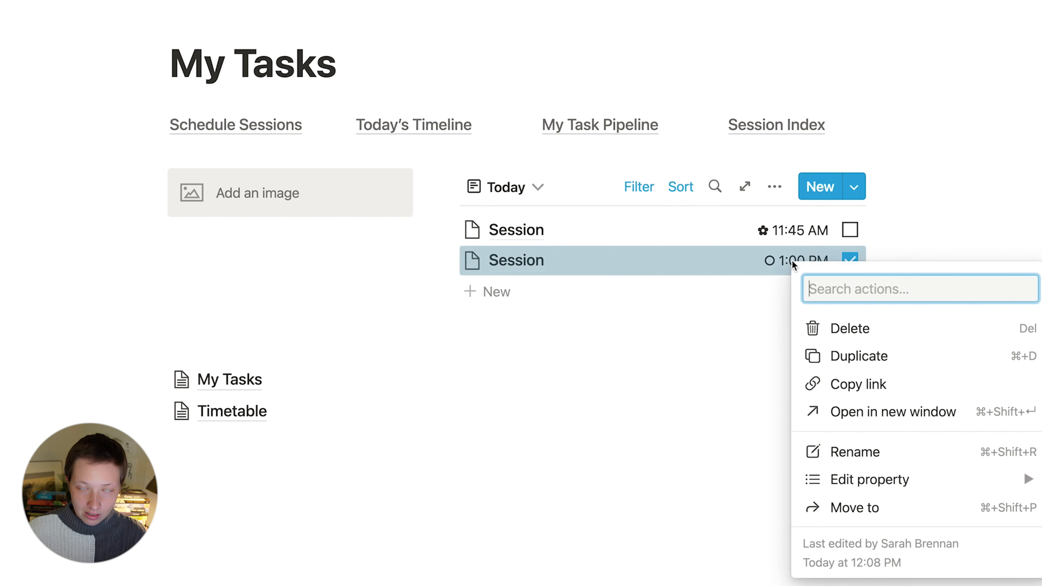
pyautogui.moveTo(881, 485)
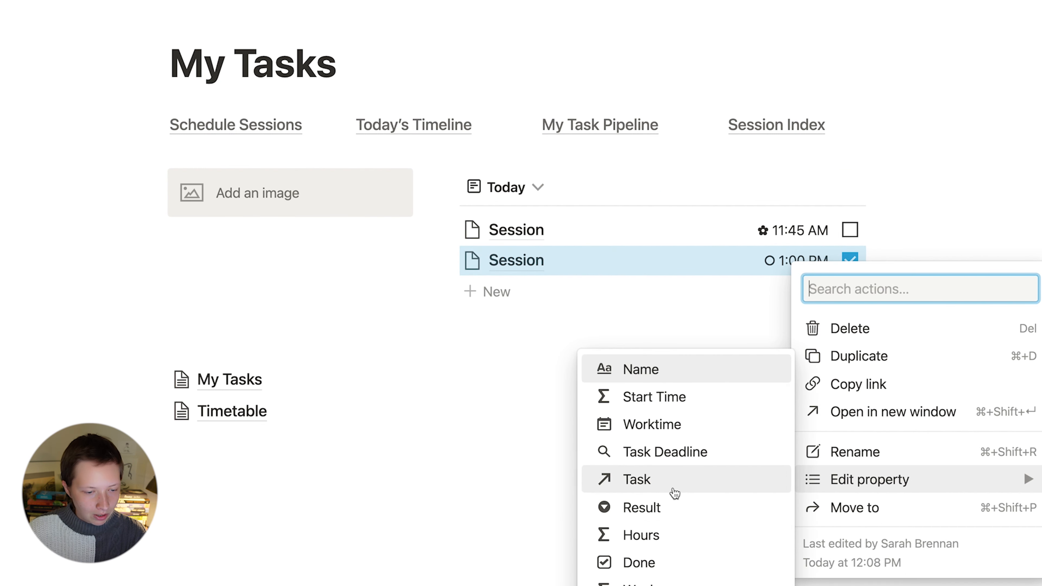
pyautogui.click(691, 509)
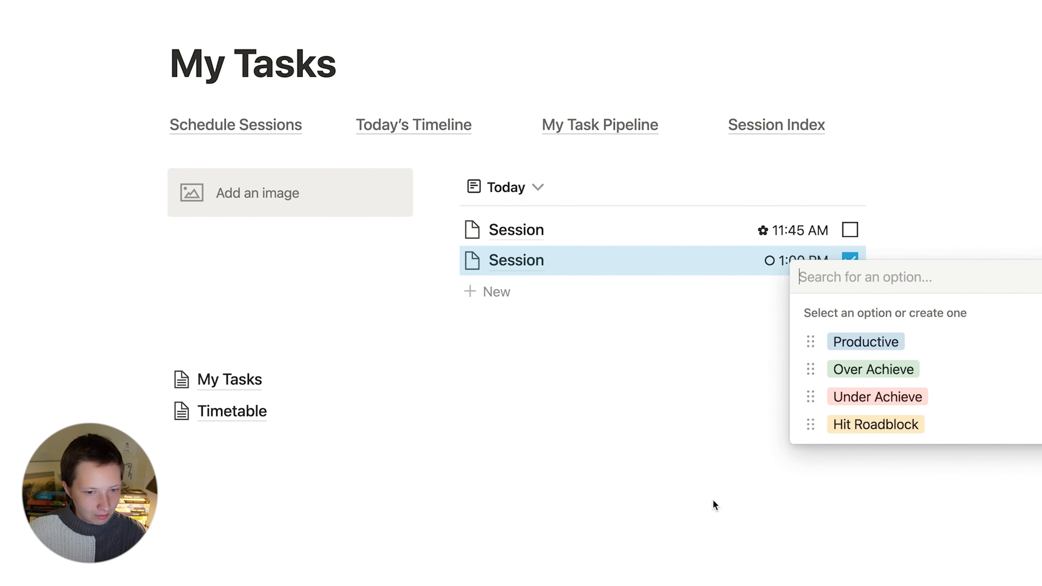
pyautogui.click(843, 342)
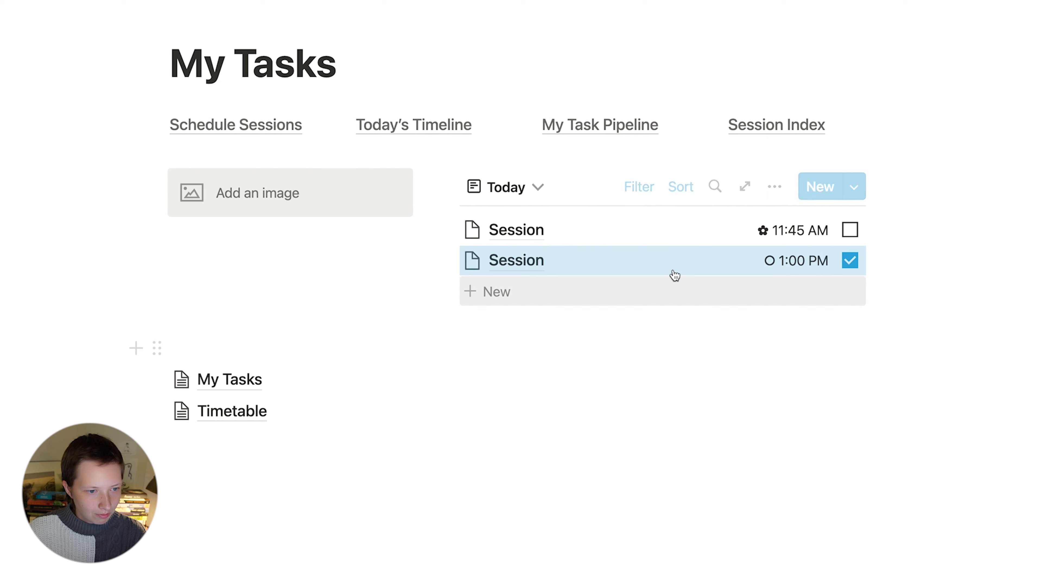
# Step: Open the Create Shortcuts Database task from the 1:00 PM session and set its Deadline to May 25, 2022
pyautogui.click(601, 254)
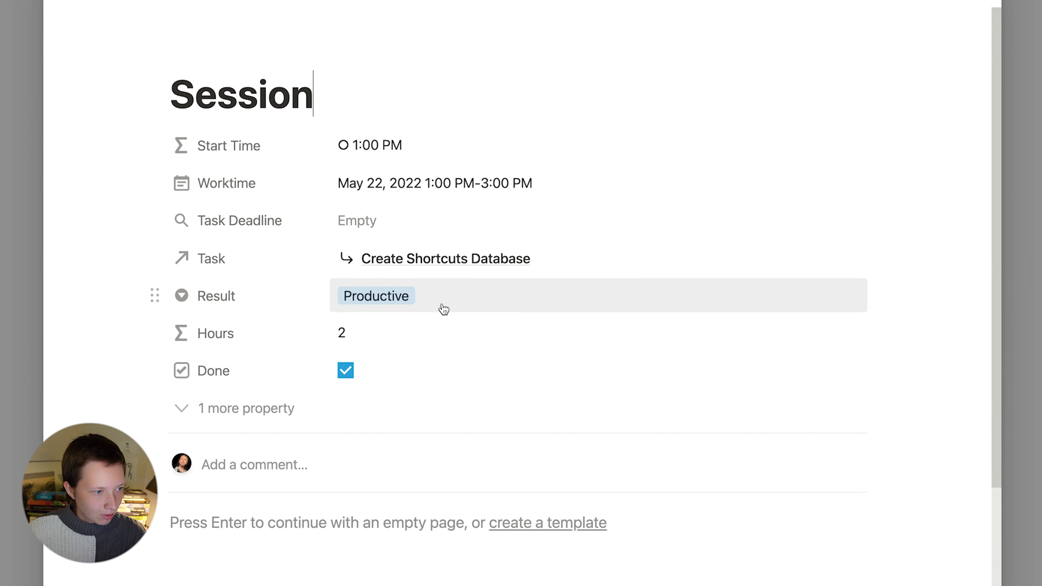
pyautogui.click(449, 258)
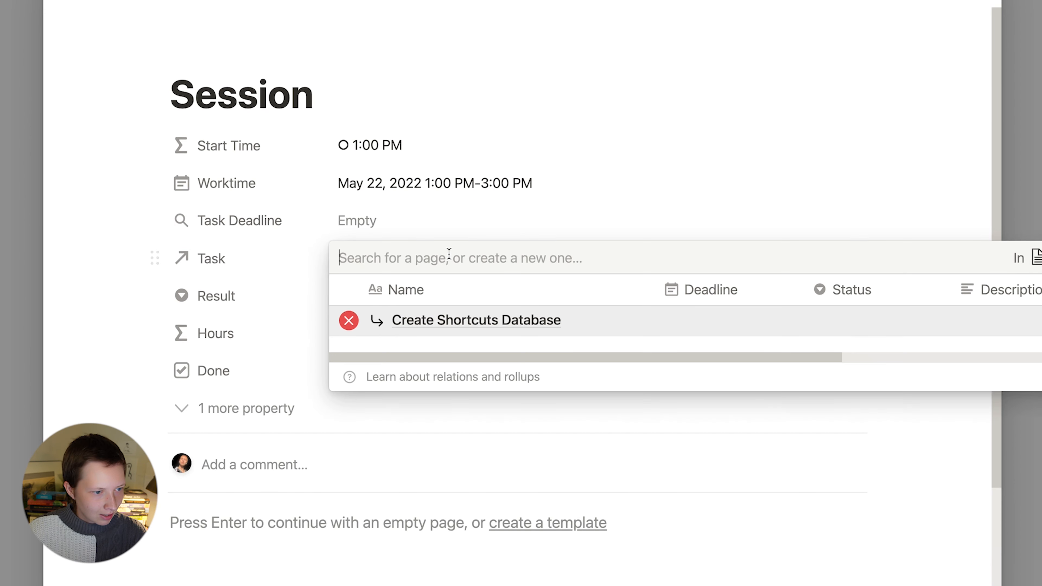
pyautogui.click(453, 329)
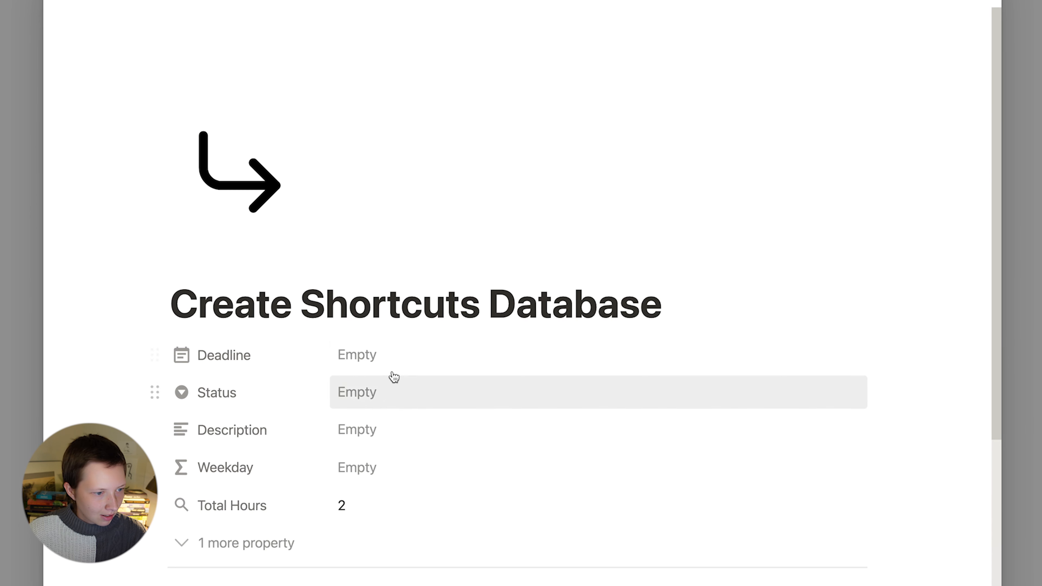
pyautogui.click(400, 356)
pyautogui.click(458, 370)
pyautogui.click(212, 371)
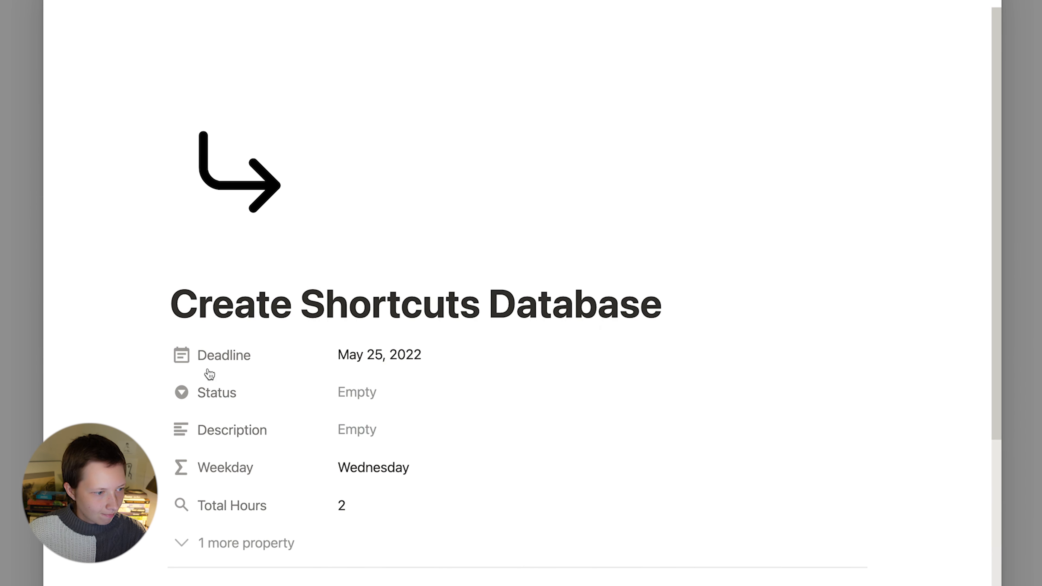
pyautogui.click(7, 354)
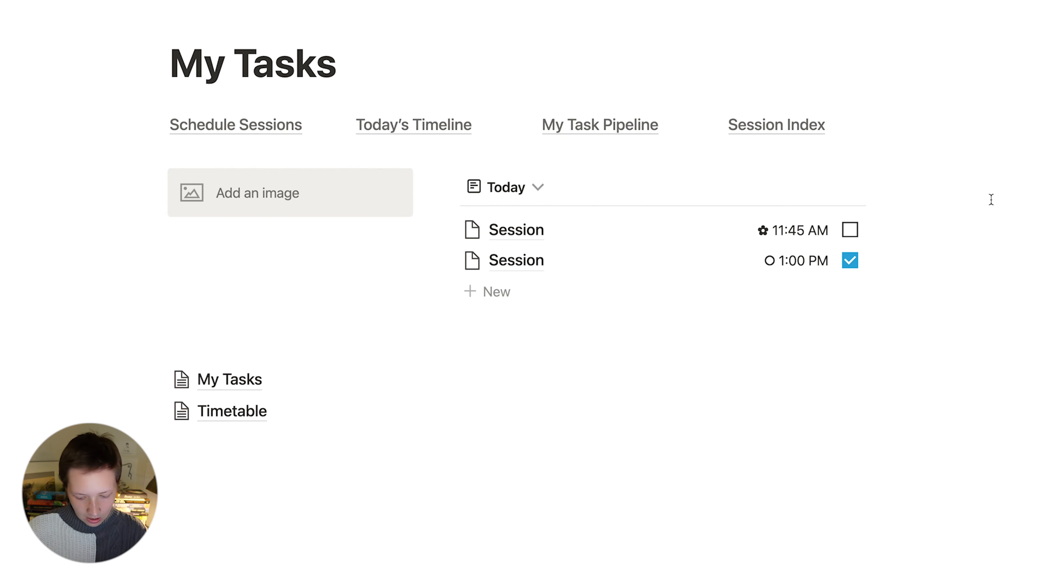
# Step: Check the Simple Tasks reference page and rename the Today view on My Tasks as Sessions Today
pyautogui.hotkey('ctrl', 'Up')
pyautogui.click(928, 467)
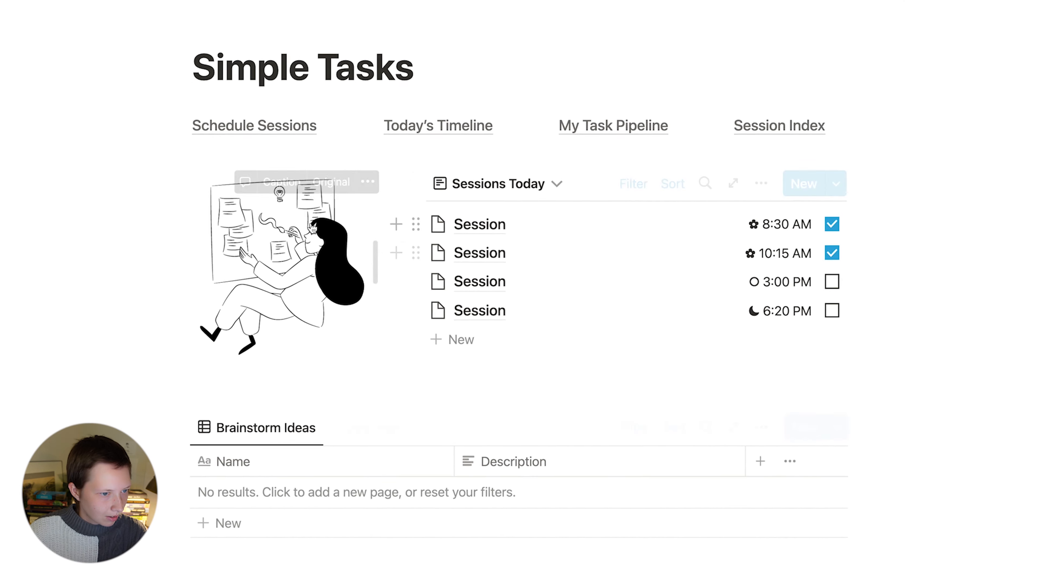
pyautogui.hotkey('ctrl', 'Up')
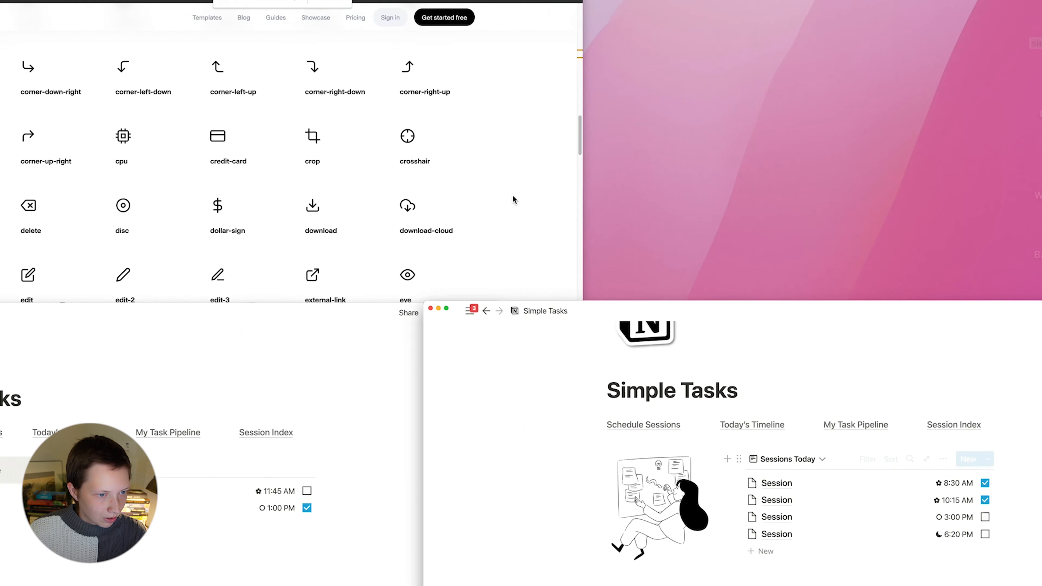
pyautogui.click(366, 399)
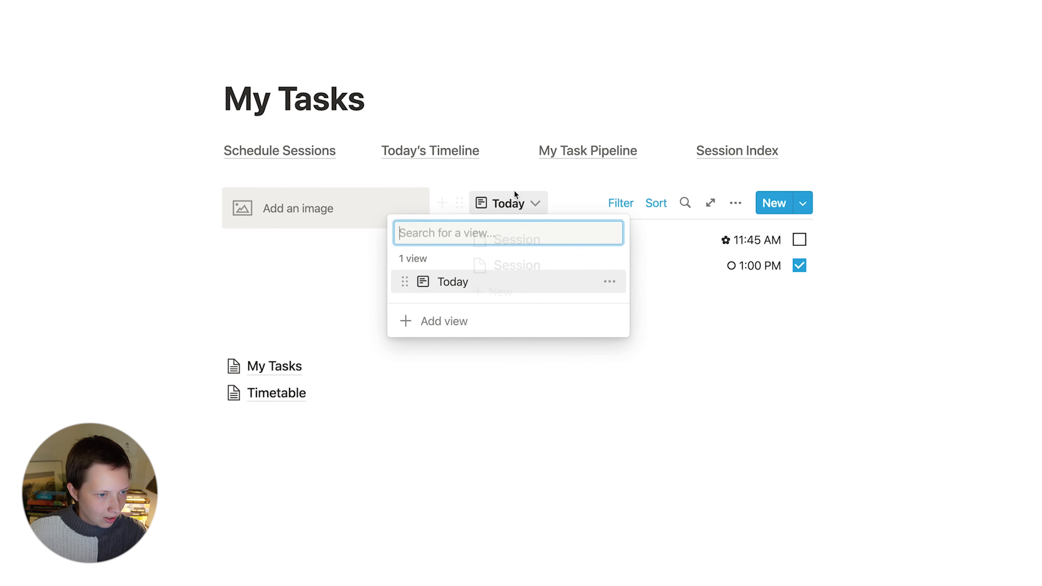
pyautogui.click(508, 202)
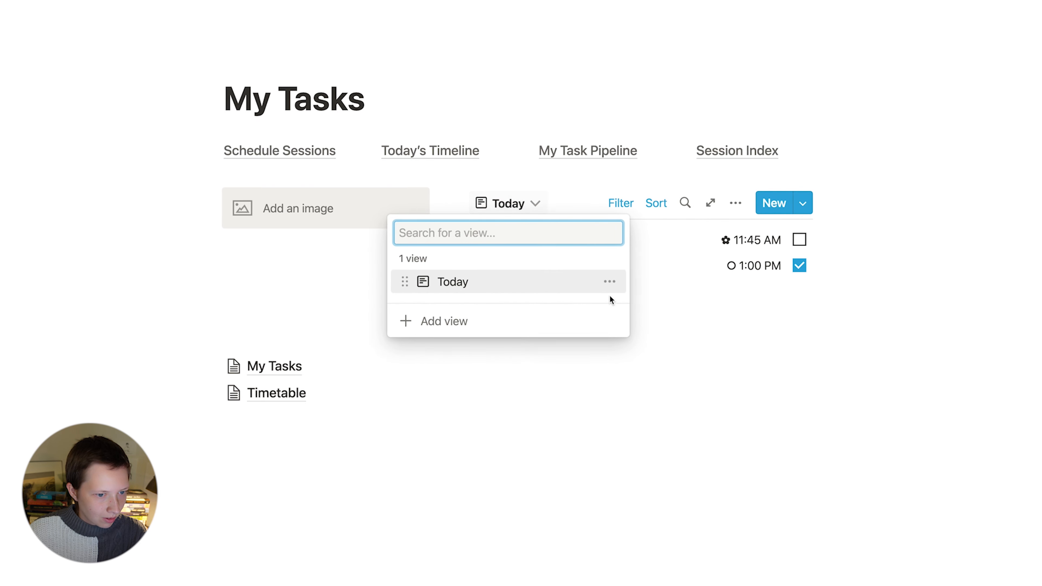
pyautogui.click(610, 282)
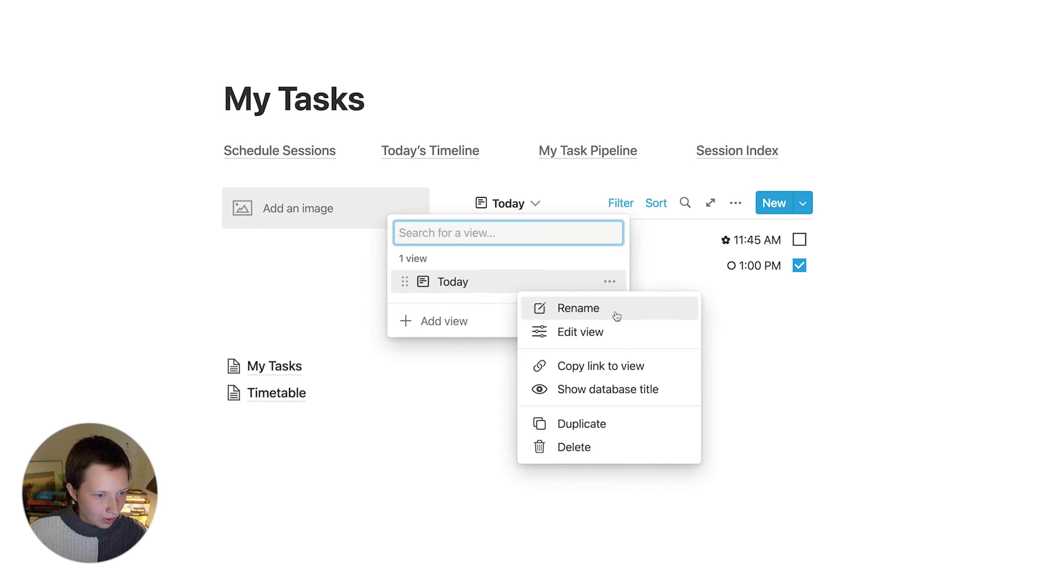
pyautogui.click(625, 328)
pyautogui.write('Sessions Today')
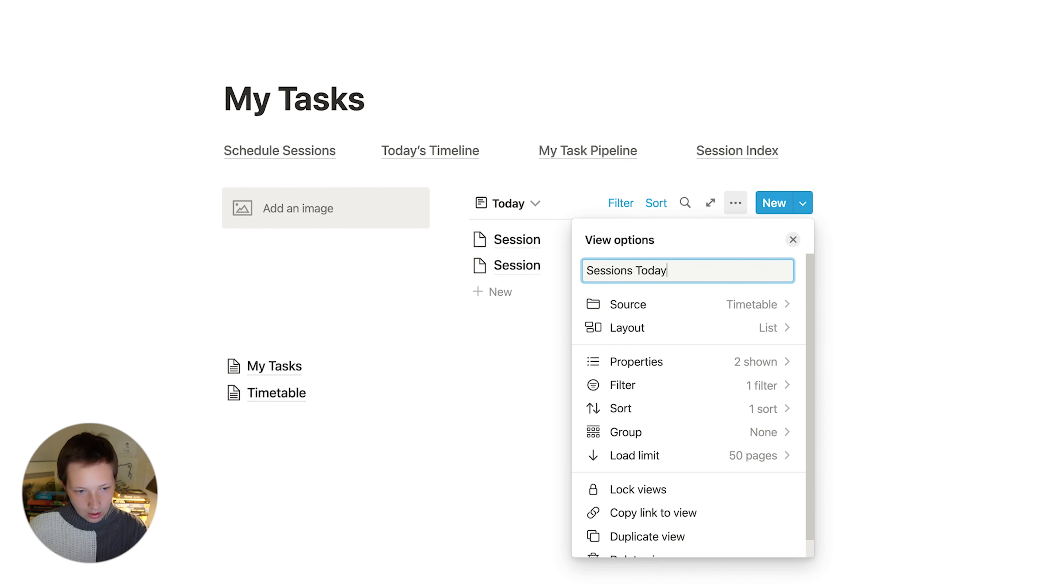
pyautogui.click(929, 174)
# Step: Fill the empty image block beside the session list with the line drawing of a woman arranging notes
pyautogui.moveTo(746, 259); pyautogui.dragTo(328, 247)
pyautogui.moveTo(194, 210); pyautogui.dragTo(341, 209)
pyautogui.press('BackSpace')
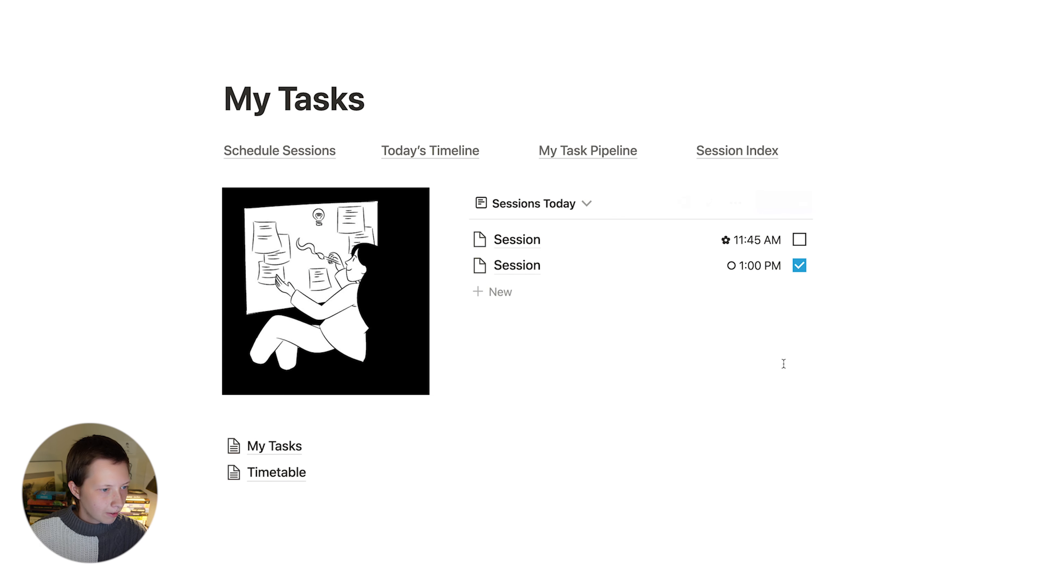
# Step: Examine the Brainstorm Ideas view on the Simple Tasks reference page and the Pipeline view of its Tasks database
pyautogui.scroll(-1, 119, 305)
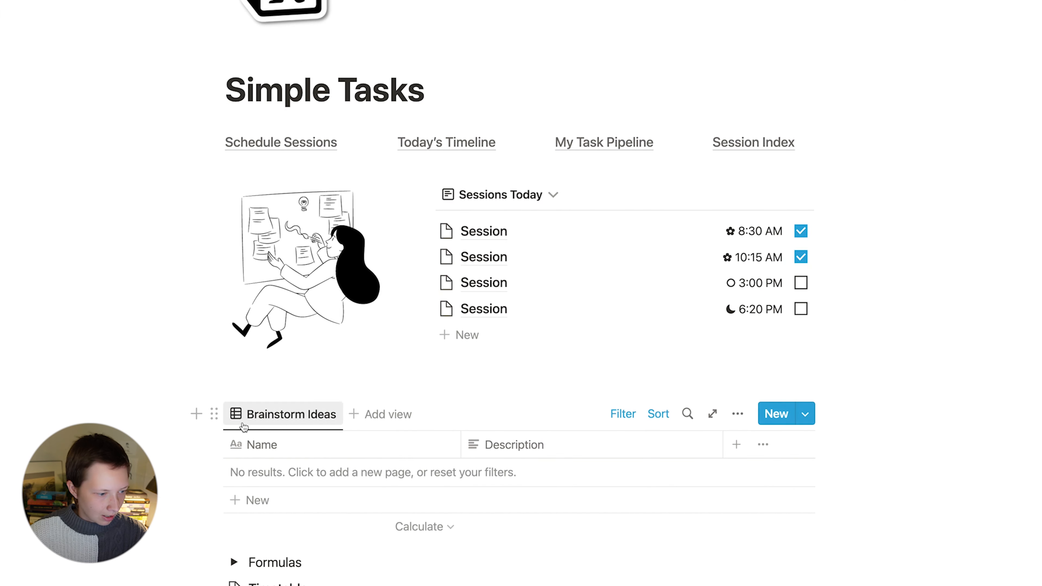
pyautogui.scroll(-2, 288, 410)
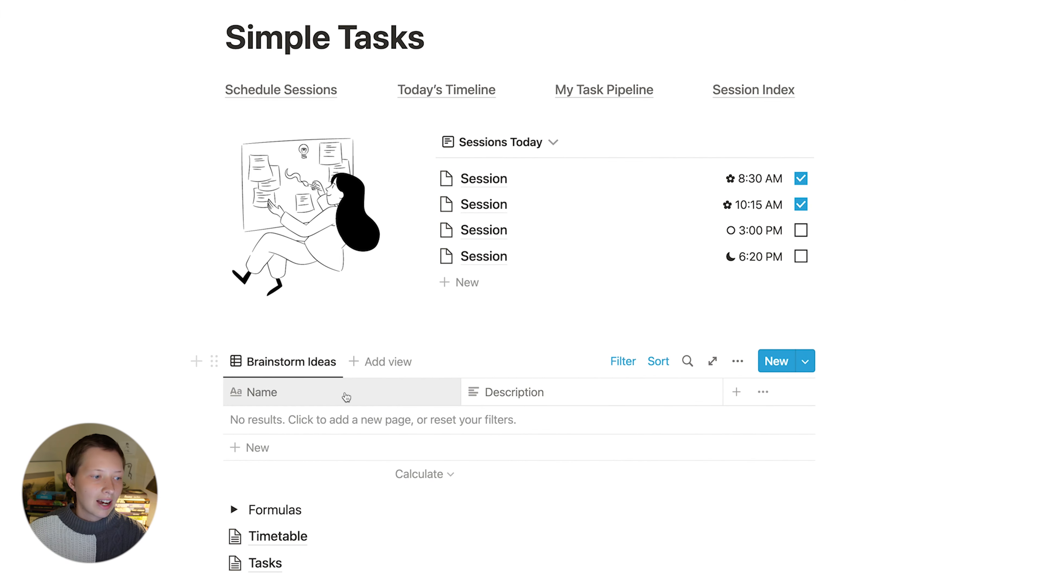
pyautogui.click(257, 563)
pyautogui.click(48, 83)
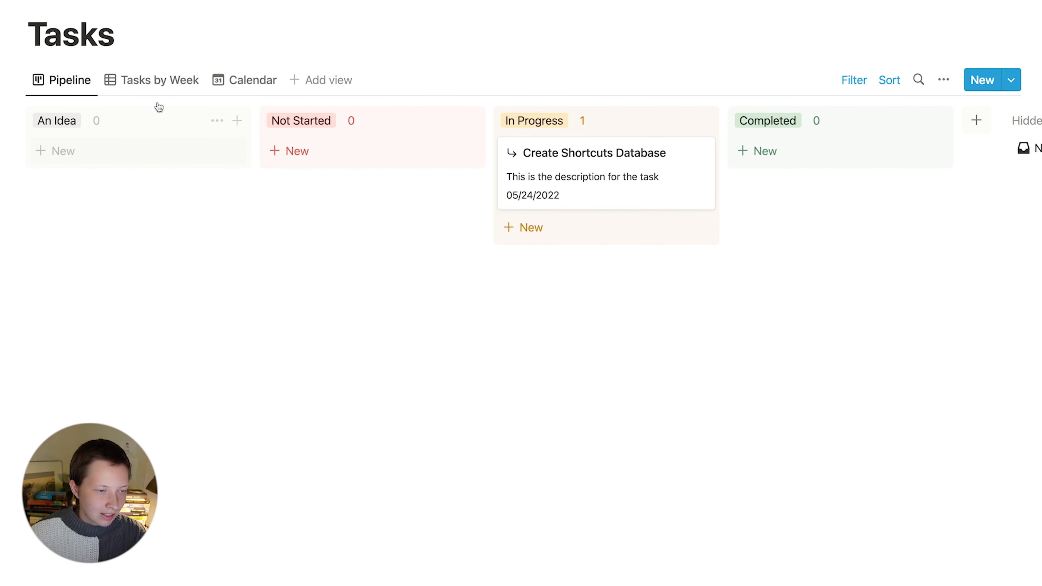
pyautogui.hotkey('ctrl', 'Up')
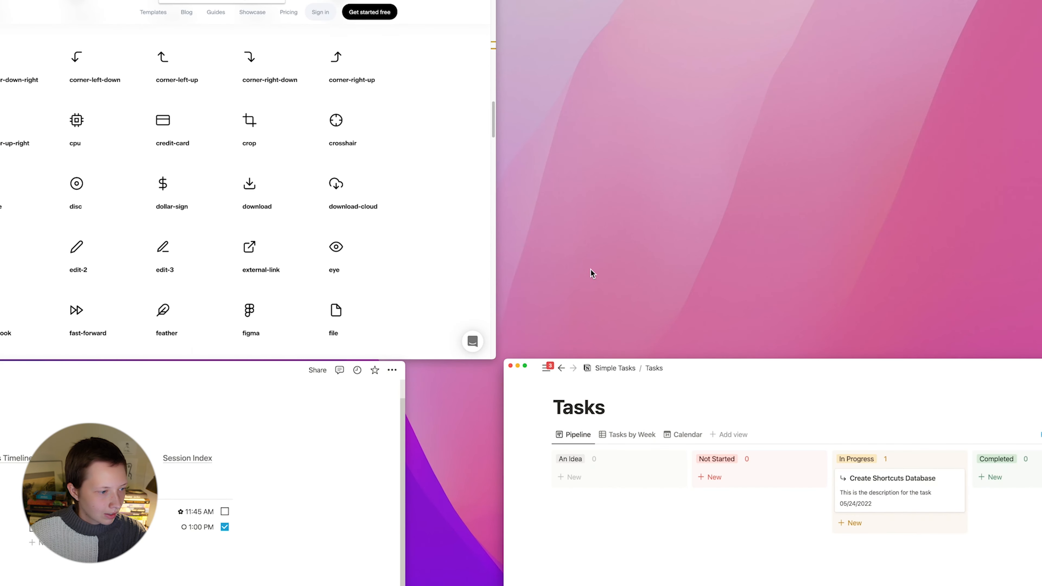
pyautogui.click(242, 510)
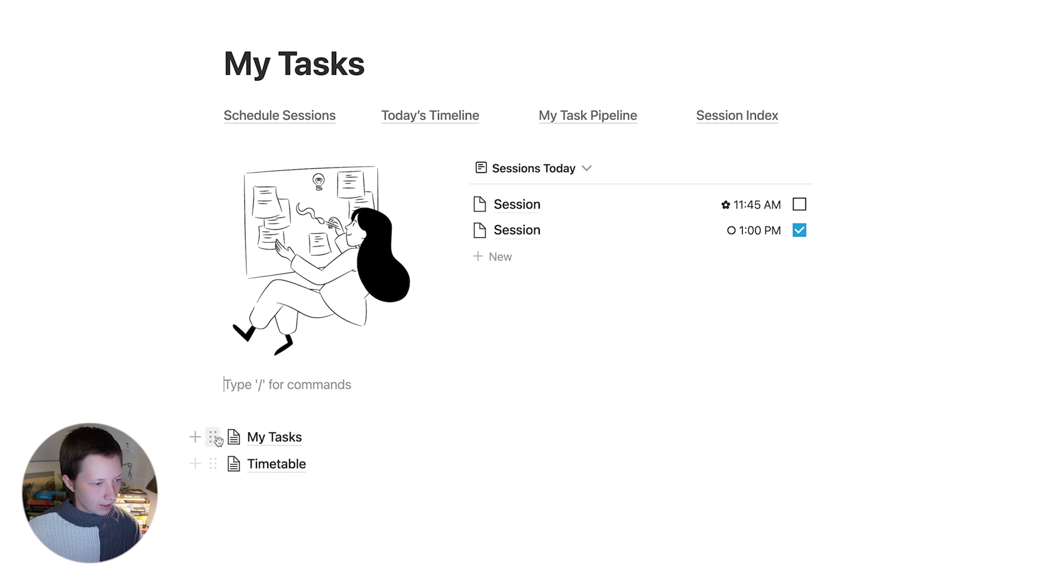
# Step: Insert a linked view of the My Tasks database in the empty line below the illustration
pyautogui.click(213, 436)
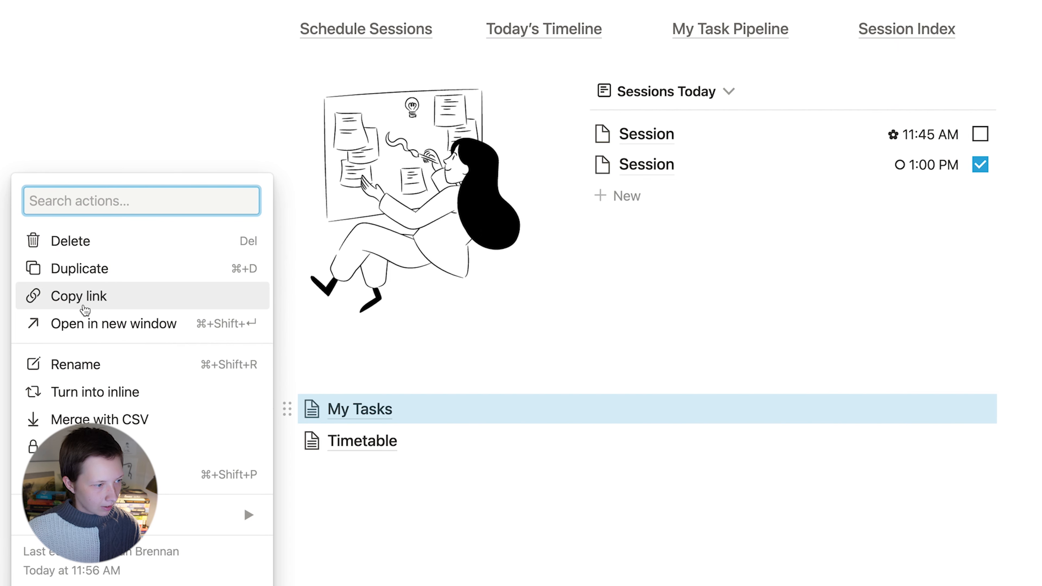
pyautogui.click(86, 307)
pyautogui.click(324, 378)
pyautogui.press('super+v')
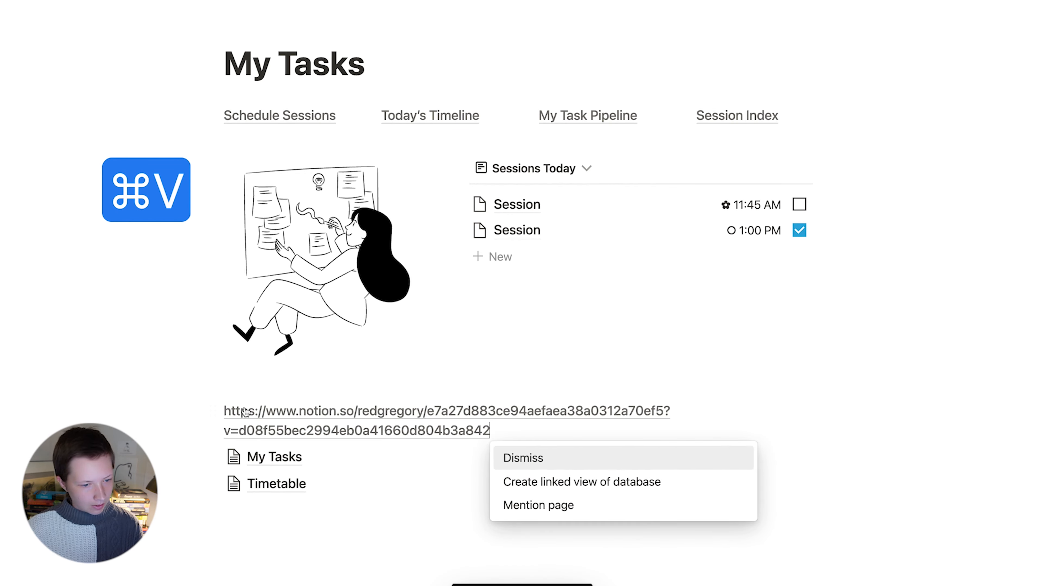
pyautogui.click(574, 482)
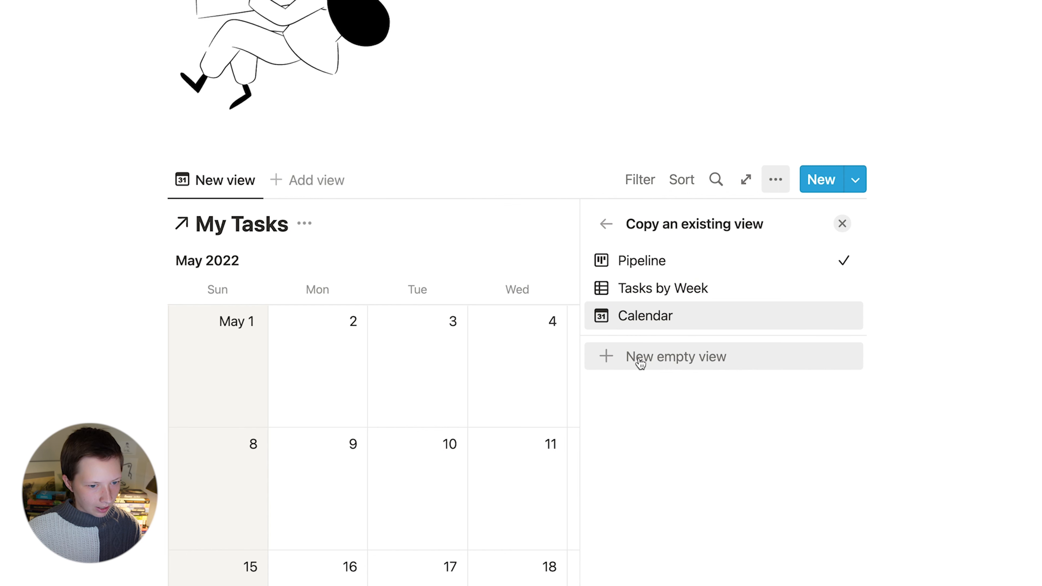
# Step: Create a new empty table view for the linked database with all columns wrapped and the database title hidden
pyautogui.click(640, 363)
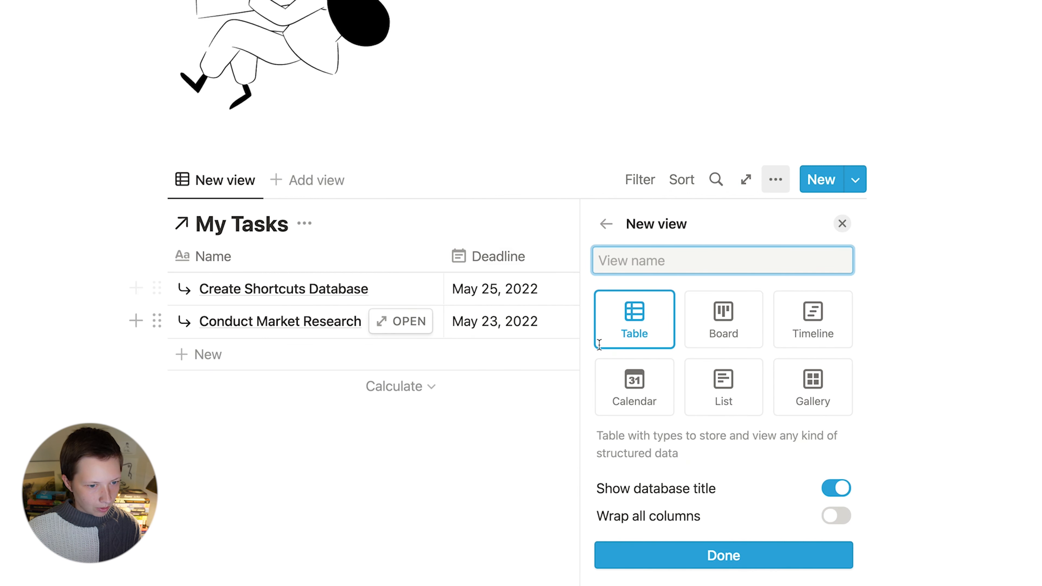
pyautogui.click(835, 517)
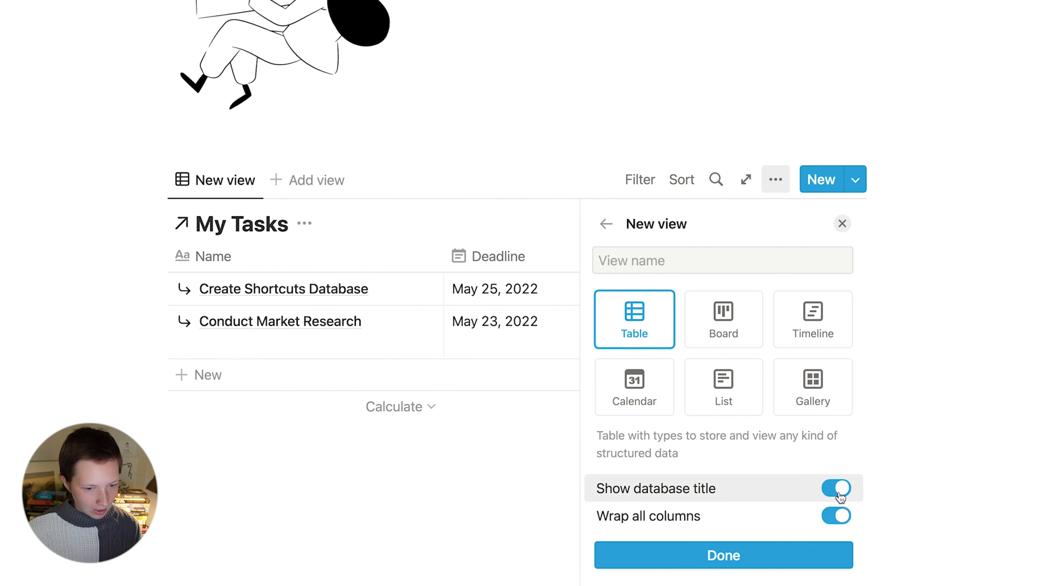
pyautogui.click(837, 489)
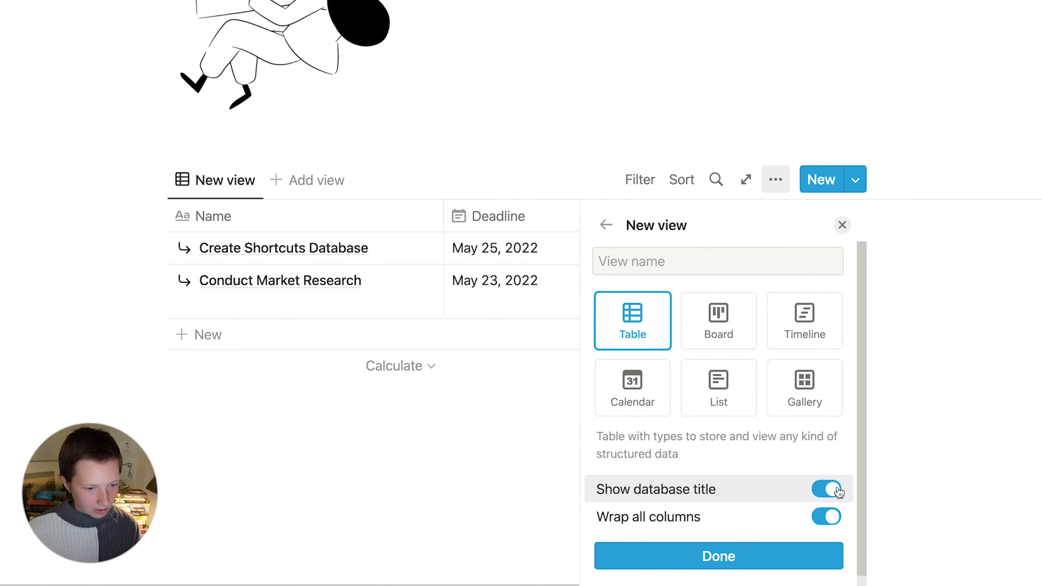
pyautogui.click(659, 558)
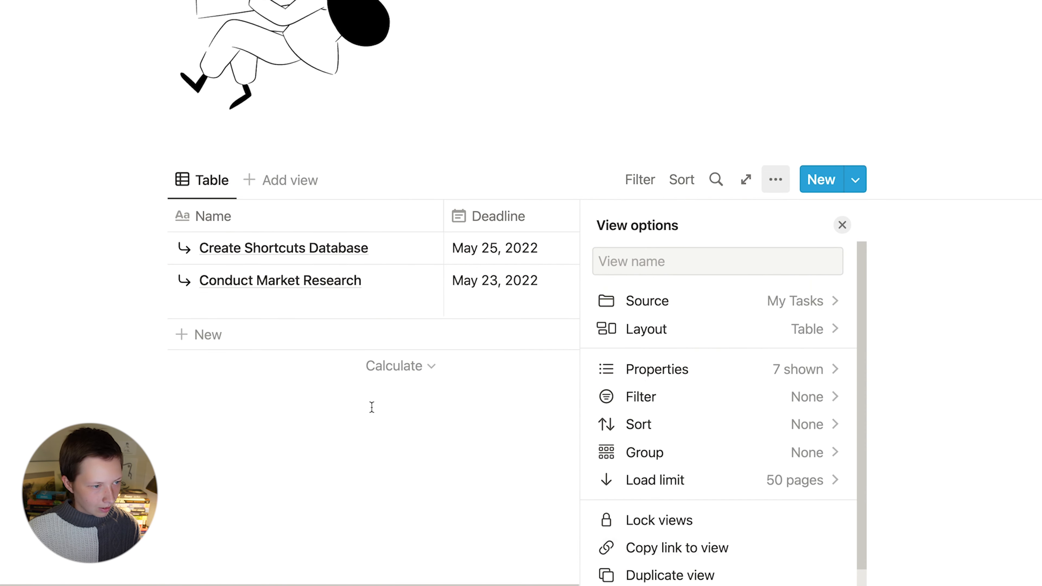
# Step: Show only the Name and Description properties in the linked table and widen both columns
pyautogui.click(717, 368)
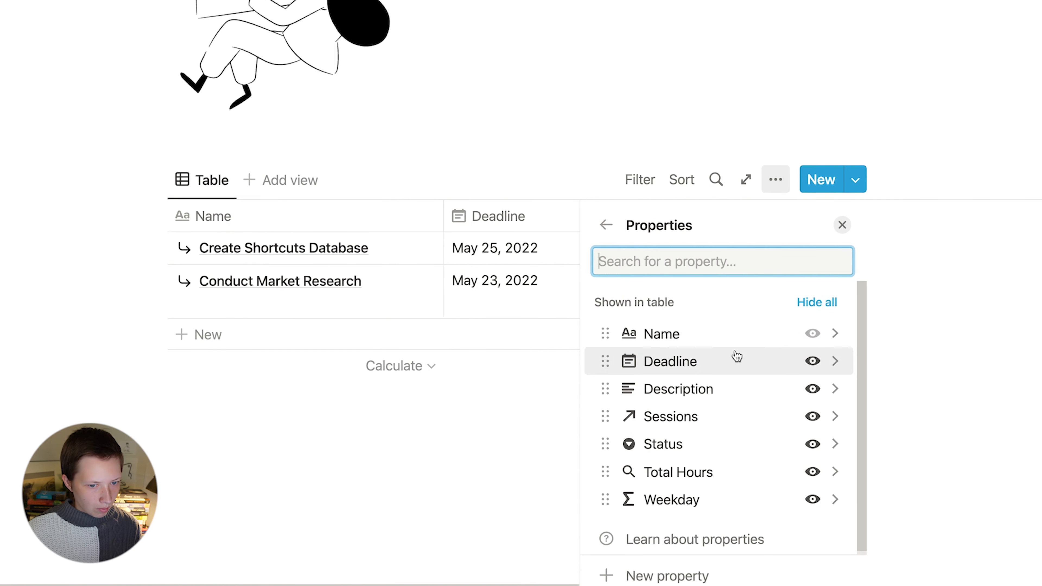
pyautogui.click(804, 302)
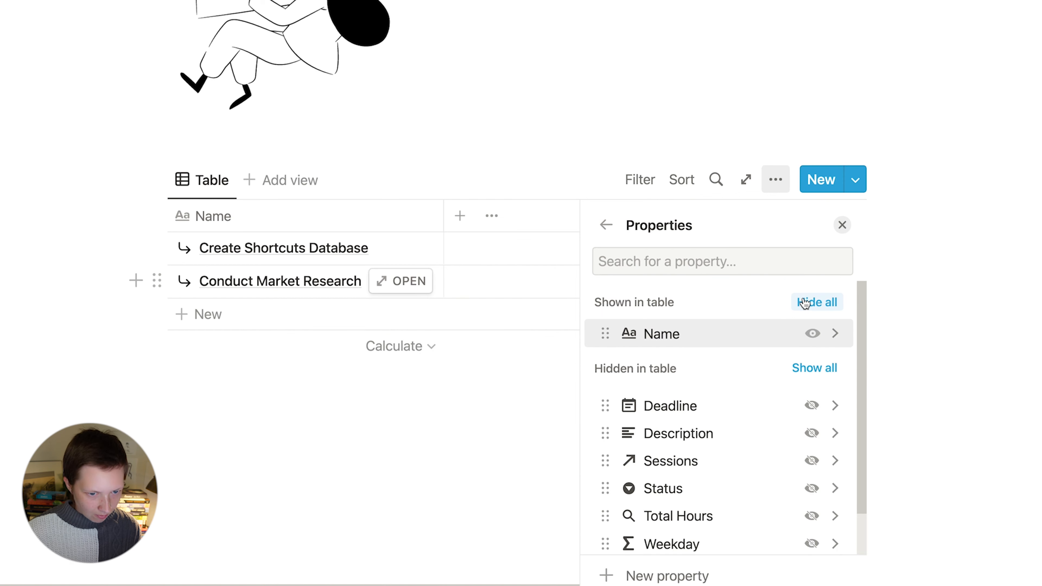
pyautogui.click(810, 433)
pyautogui.click(373, 453)
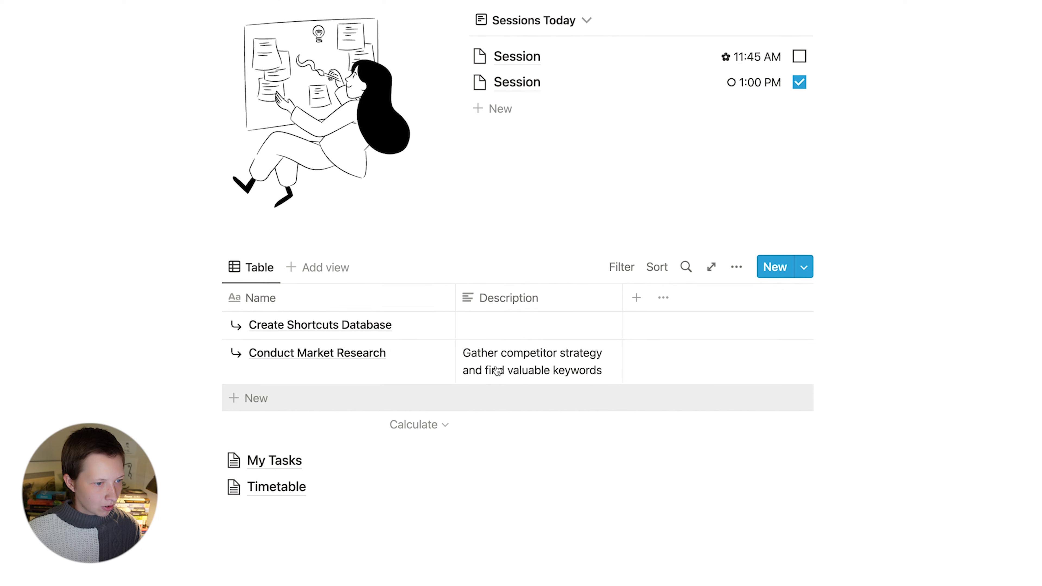
pyautogui.moveTo(621, 304); pyautogui.dragTo(732, 304)
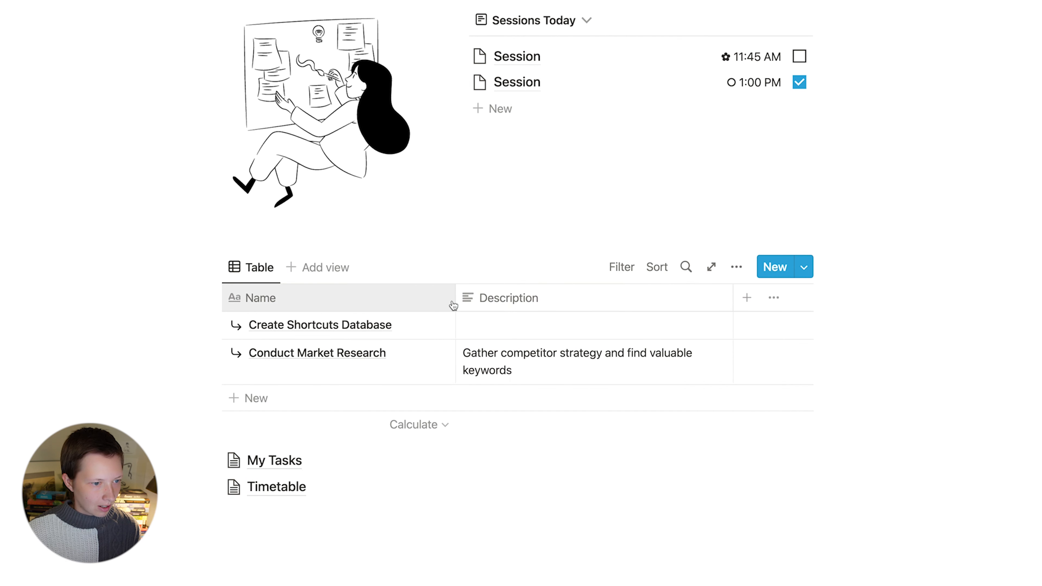
pyautogui.moveTo(455, 300); pyautogui.dragTo(474, 298)
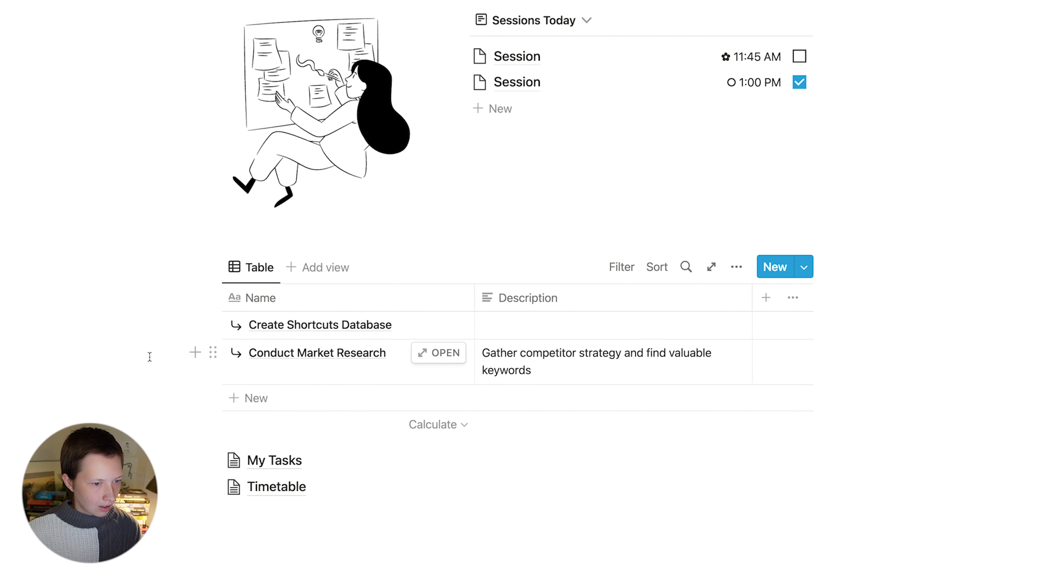
# Step: Filter the linked table to tasks whose Status is Idea and collapse the filter bar
pyautogui.click(622, 271)
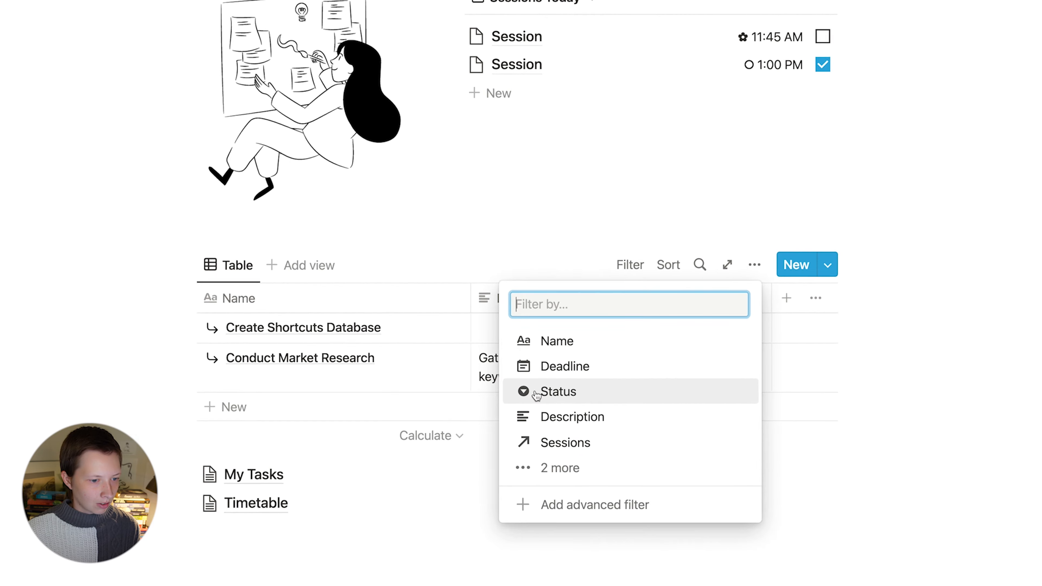
pyautogui.click(541, 392)
pyautogui.click(139, 404)
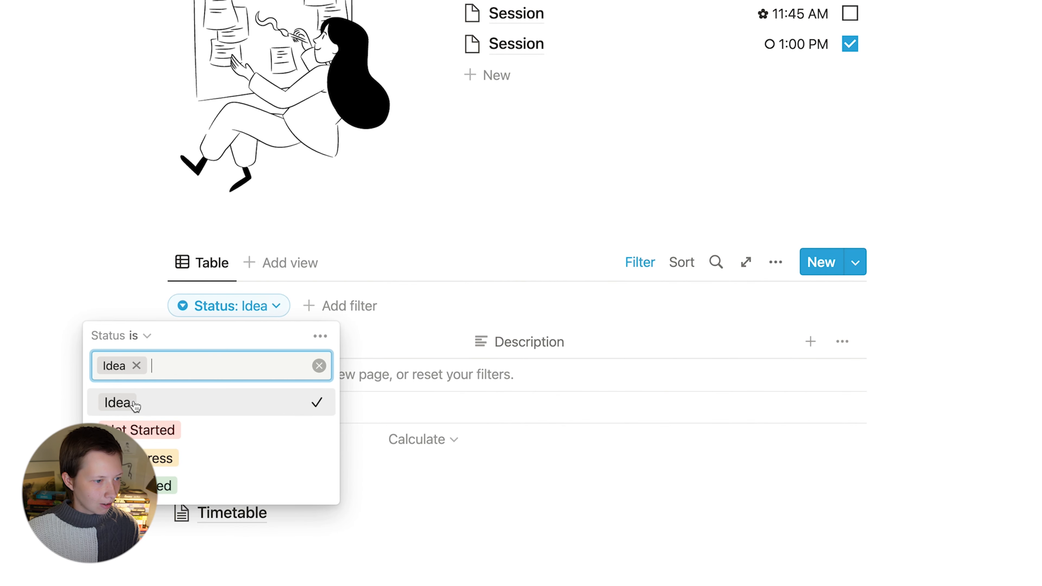
pyautogui.click(40, 318)
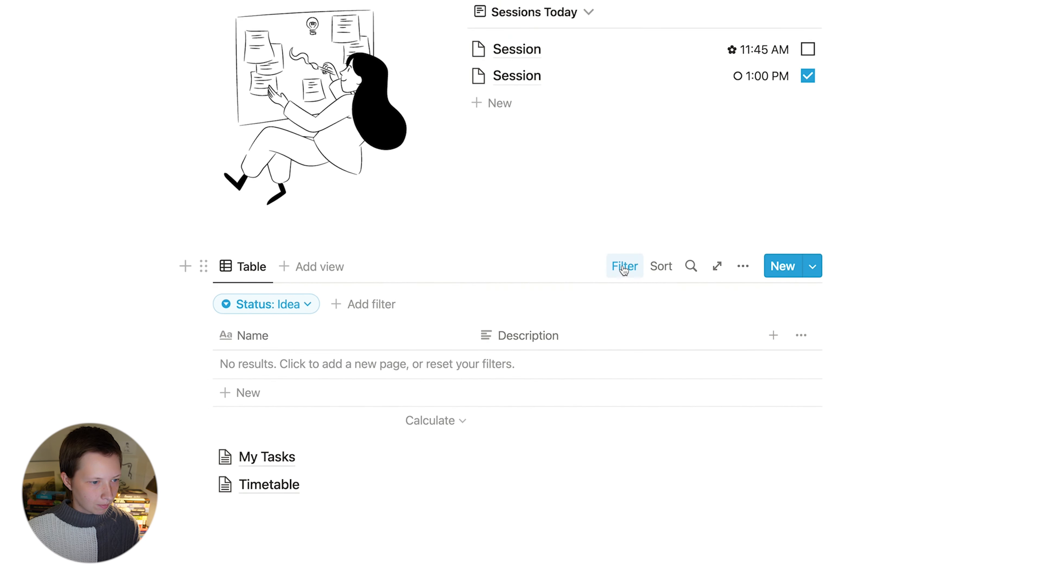
pyautogui.click(624, 268)
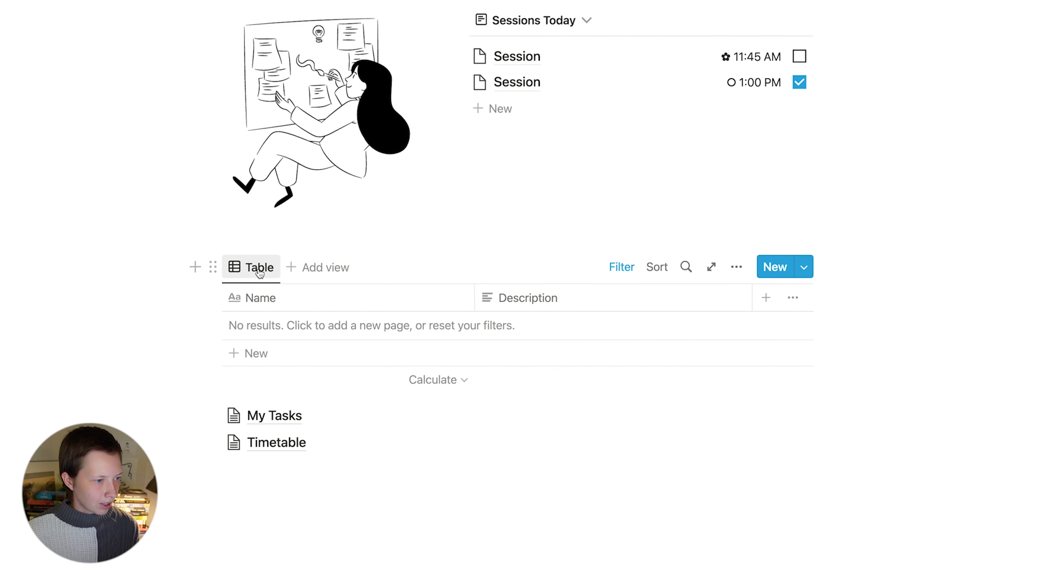
# Step: Rename the linked table view as Brainstorm Ideas
pyautogui.click(260, 272)
pyautogui.click(288, 300)
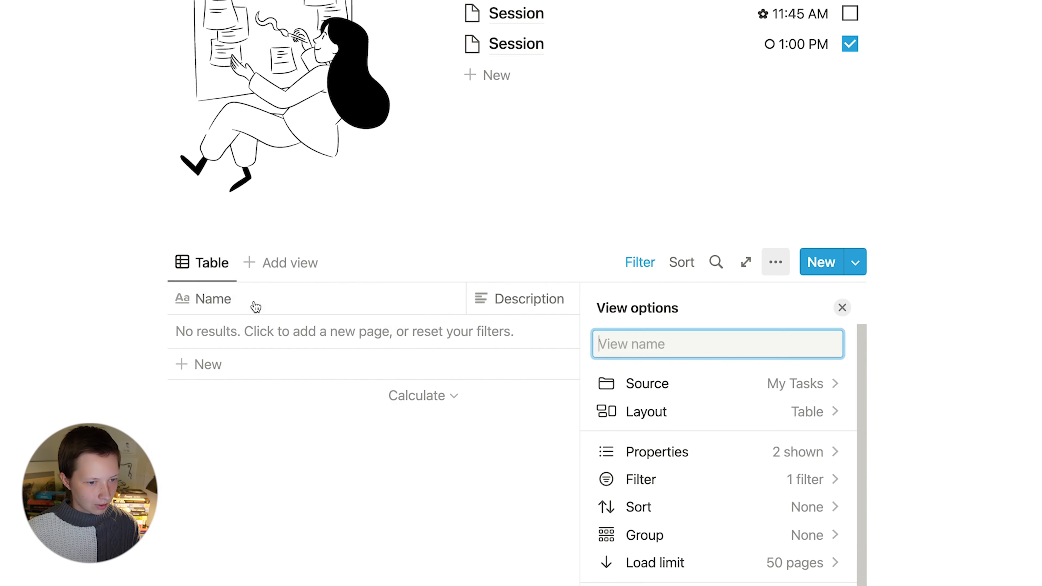
pyautogui.write('Brains')
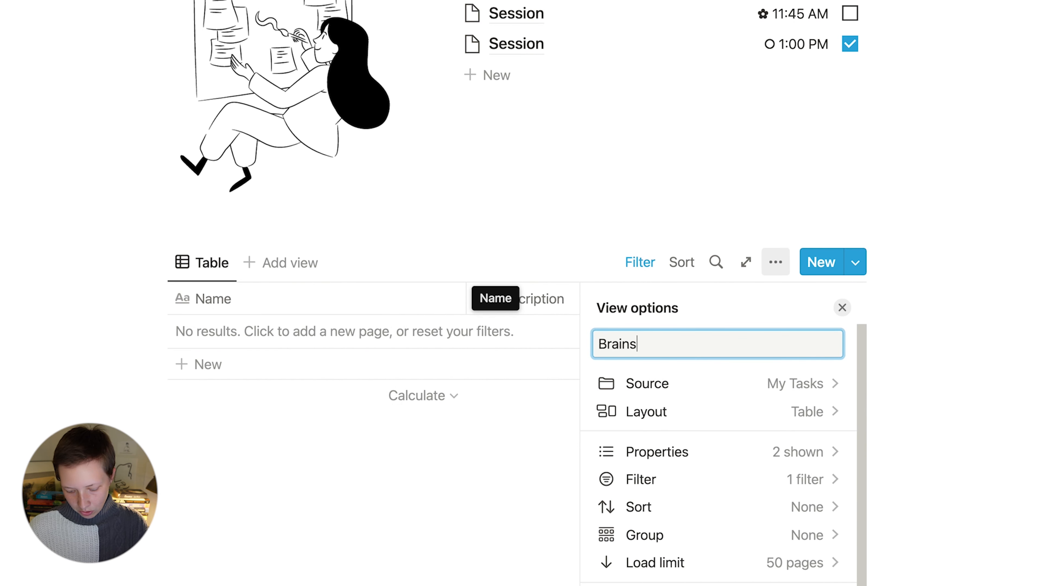
pyautogui.write('torm Ideas')
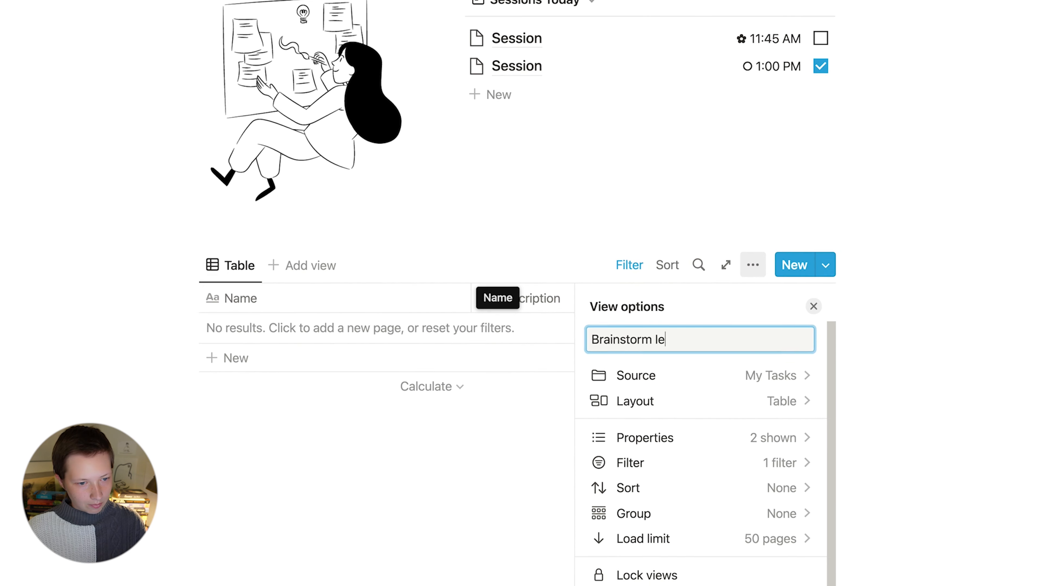
pyautogui.press('Return')
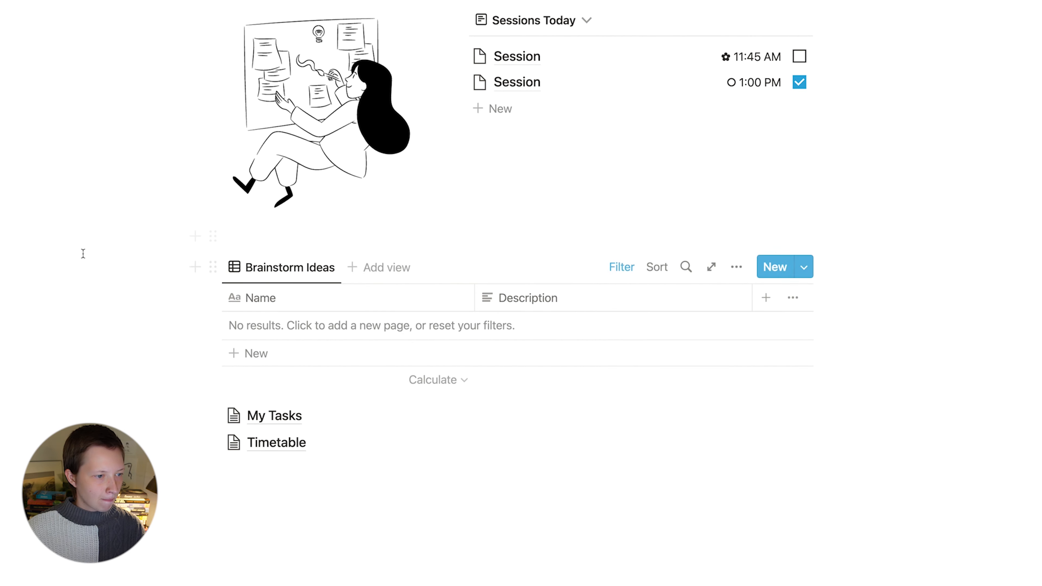
# Step: Add an entry named New Idea For An Article to Brainstorm Ideas with the description "Give it a description"
pyautogui.scroll(3, 82, 252)
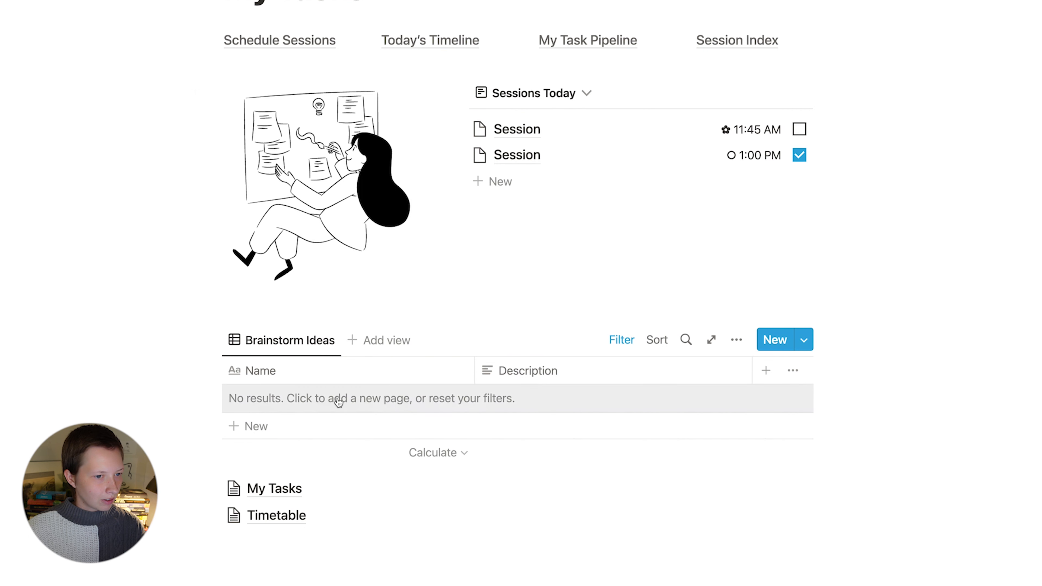
pyautogui.click(370, 396)
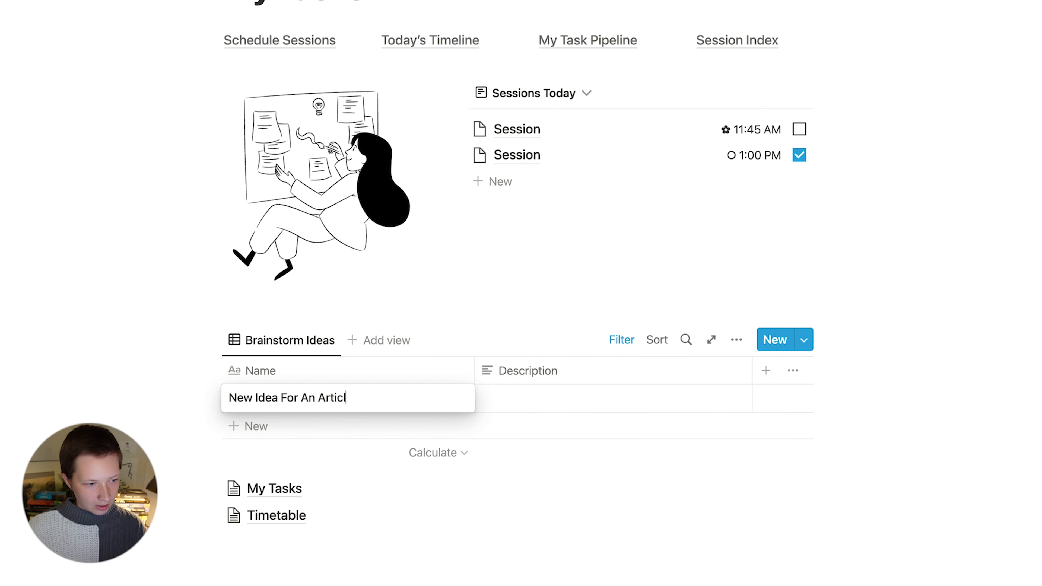
pyautogui.press('Tab')
pyautogui.write('Gi')
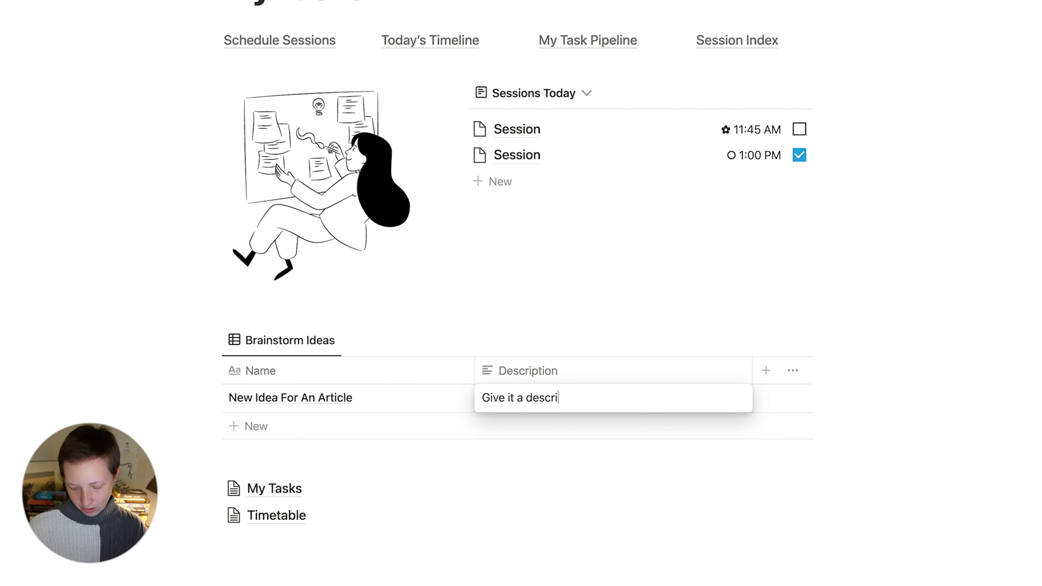
pyautogui.press('Return')
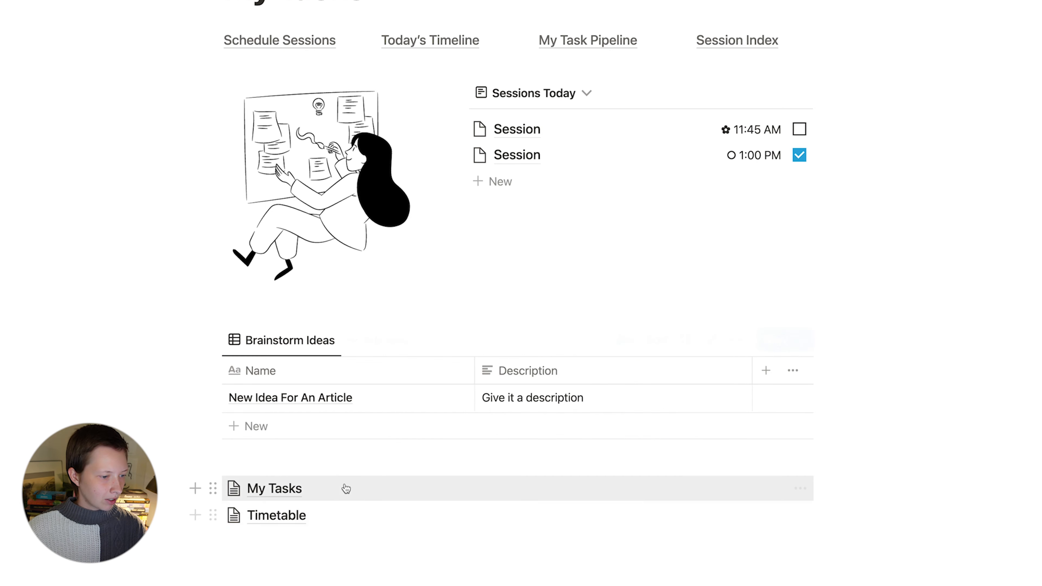
# Step: Follow the My Task Pipeline link on the dashboard to check the new article idea in the Pipeline view
pyautogui.scroll(1, 400, 492)
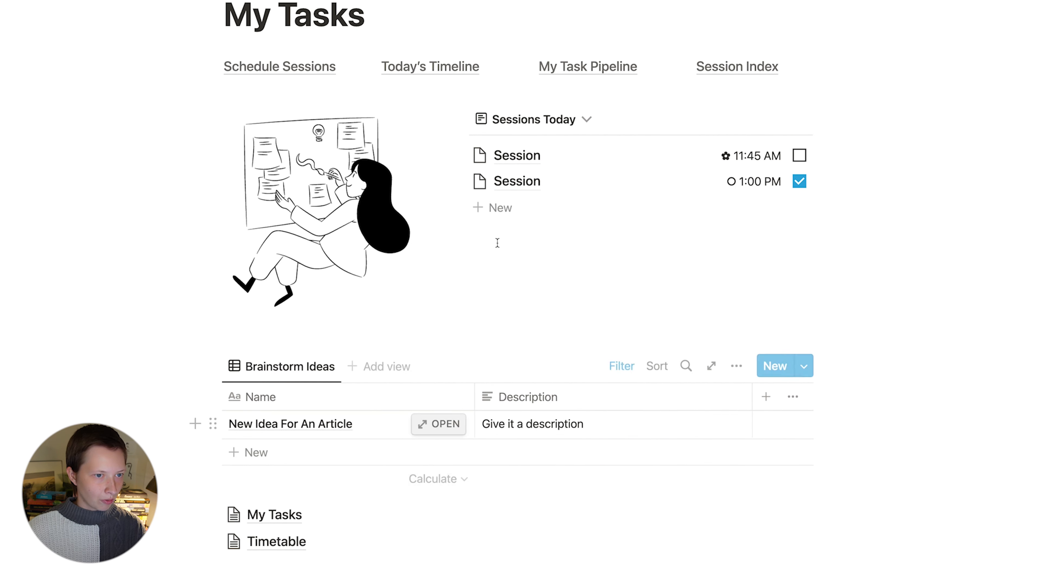
pyautogui.click(562, 71)
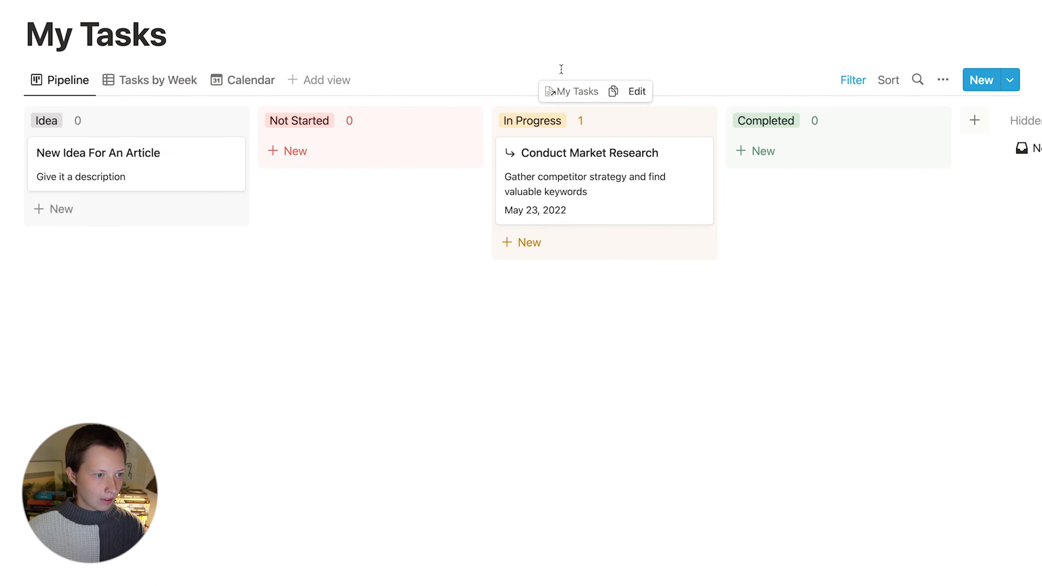